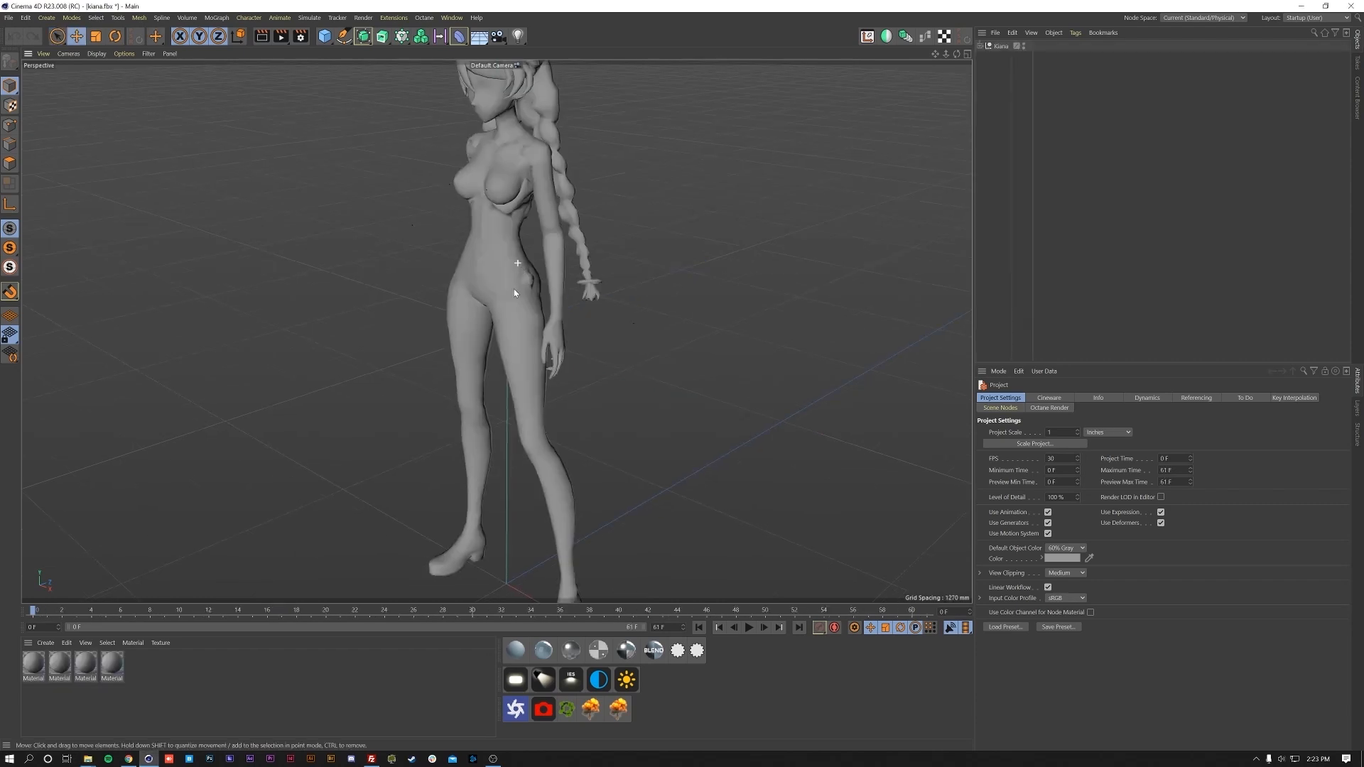
- Expand the imported character's top-level hierarchy and select the Body_0 mesh
mouse_move(513, 288)
alt+mouse_down()
mouse_move(515, 316)
mouse_move(627, 302)
mouse_move(244, 289)
mouse_move(587, 306)
mouse_move(510, 296)
alt+mouse_up()
alt+middle_drag(510, 295, 545, 312)
alt+drag(545, 312, 540, 340)
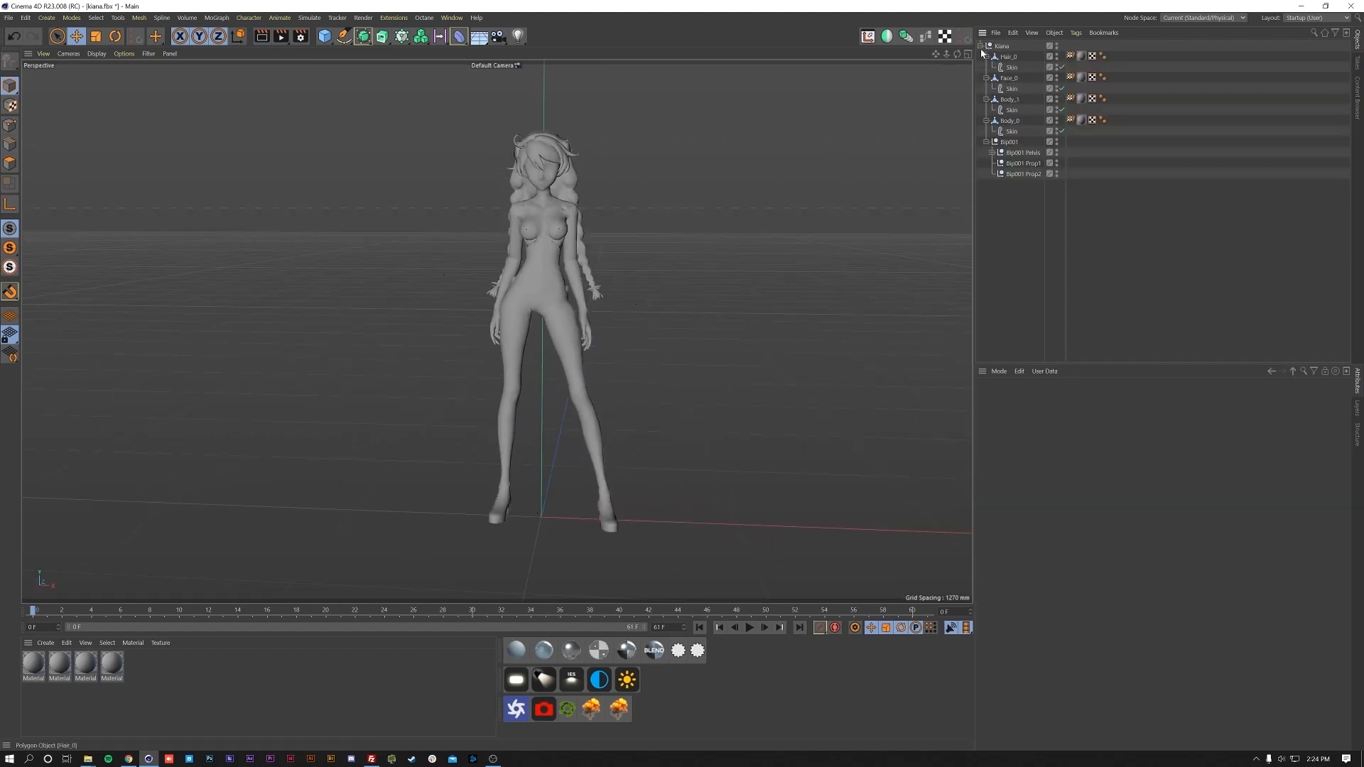
click(980, 46)
click(981, 47)
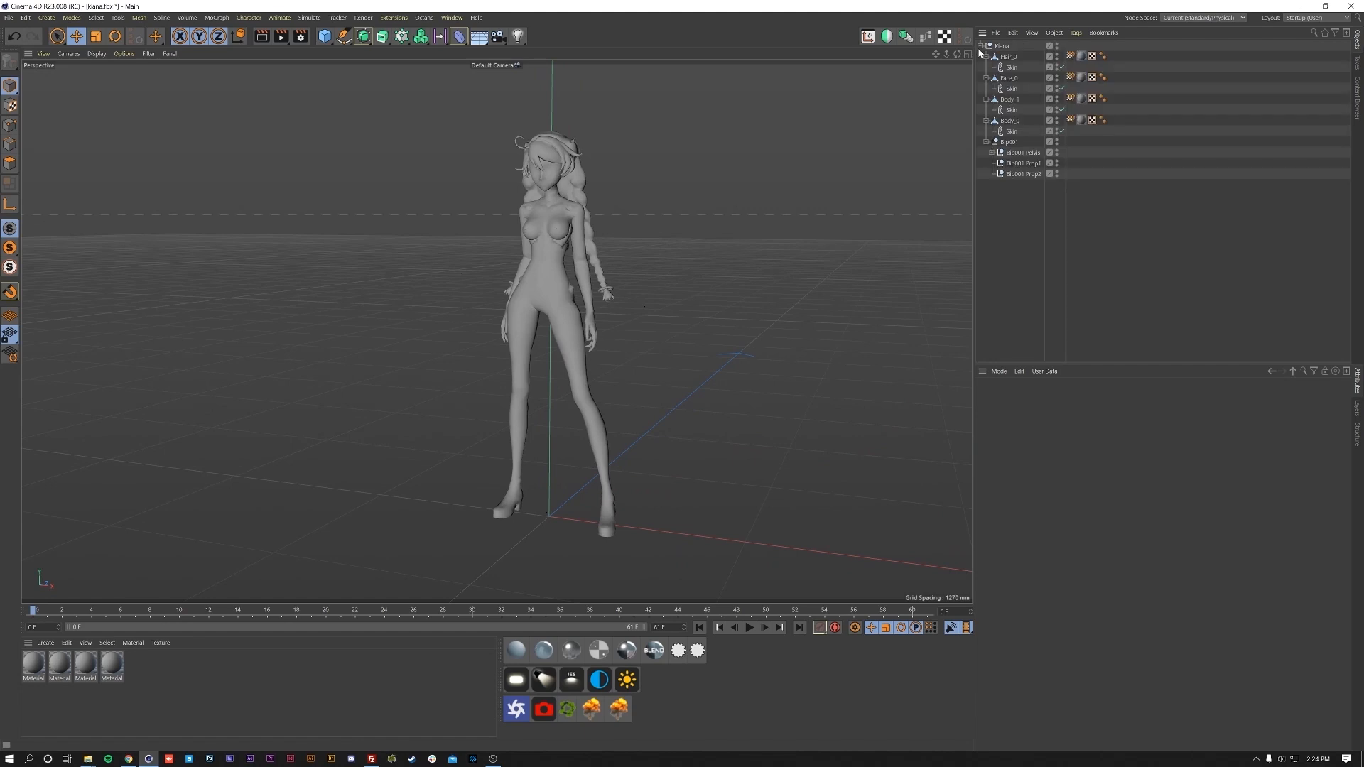
click(583, 373)
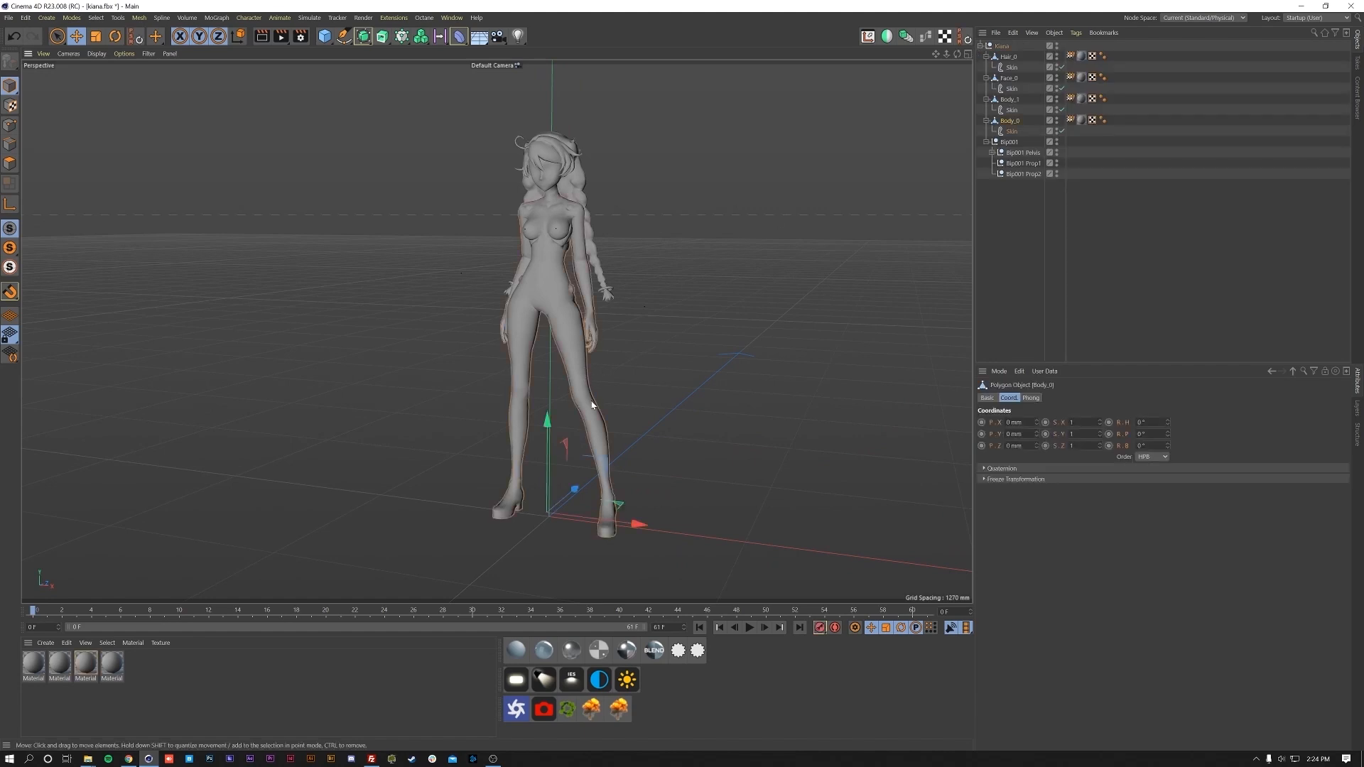
- Expand the skeleton beneath Bip001 Pelvis to expose the spine, both thighs, calves and feet, and the left toe
click(992, 152)
click(998, 163)
click(1004, 173)
click(1009, 184)
click(1005, 205)
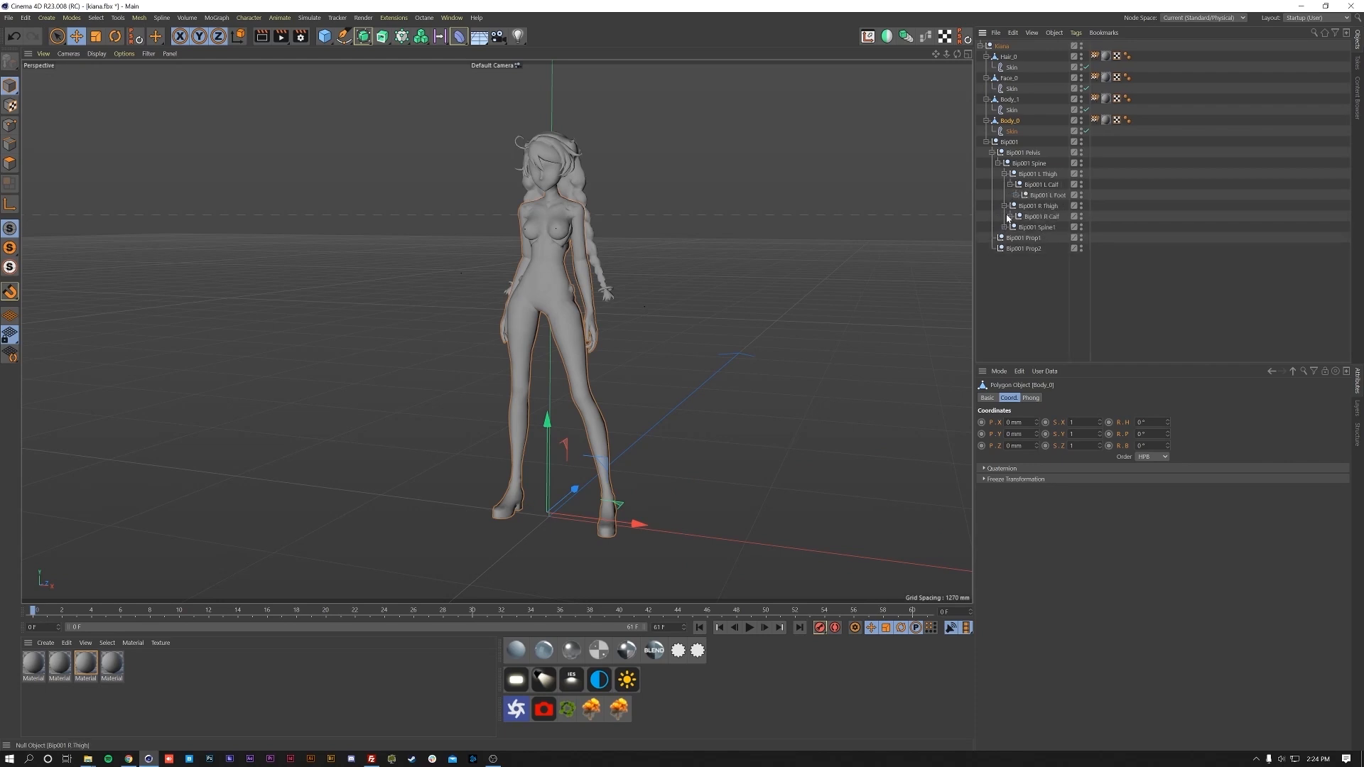
click(1005, 228)
click(1010, 217)
click(1009, 248)
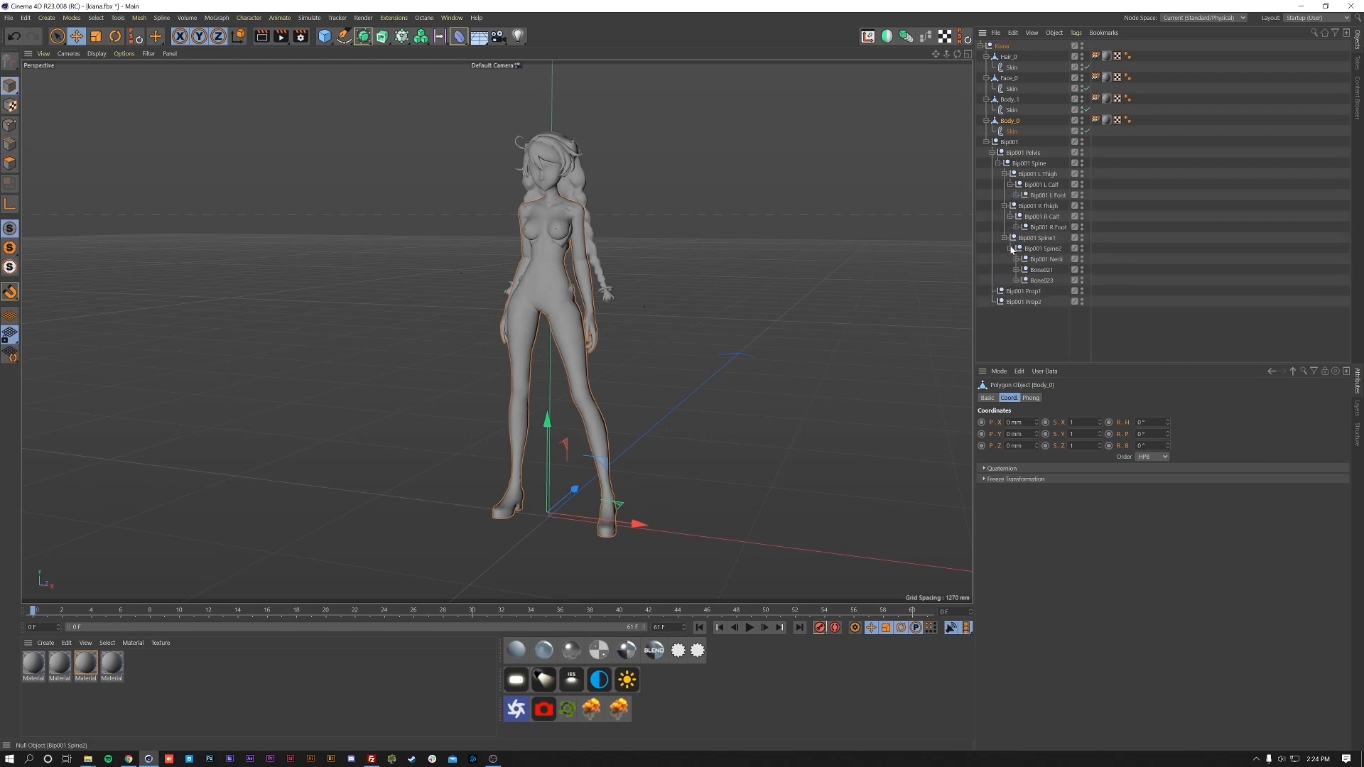
click(1016, 195)
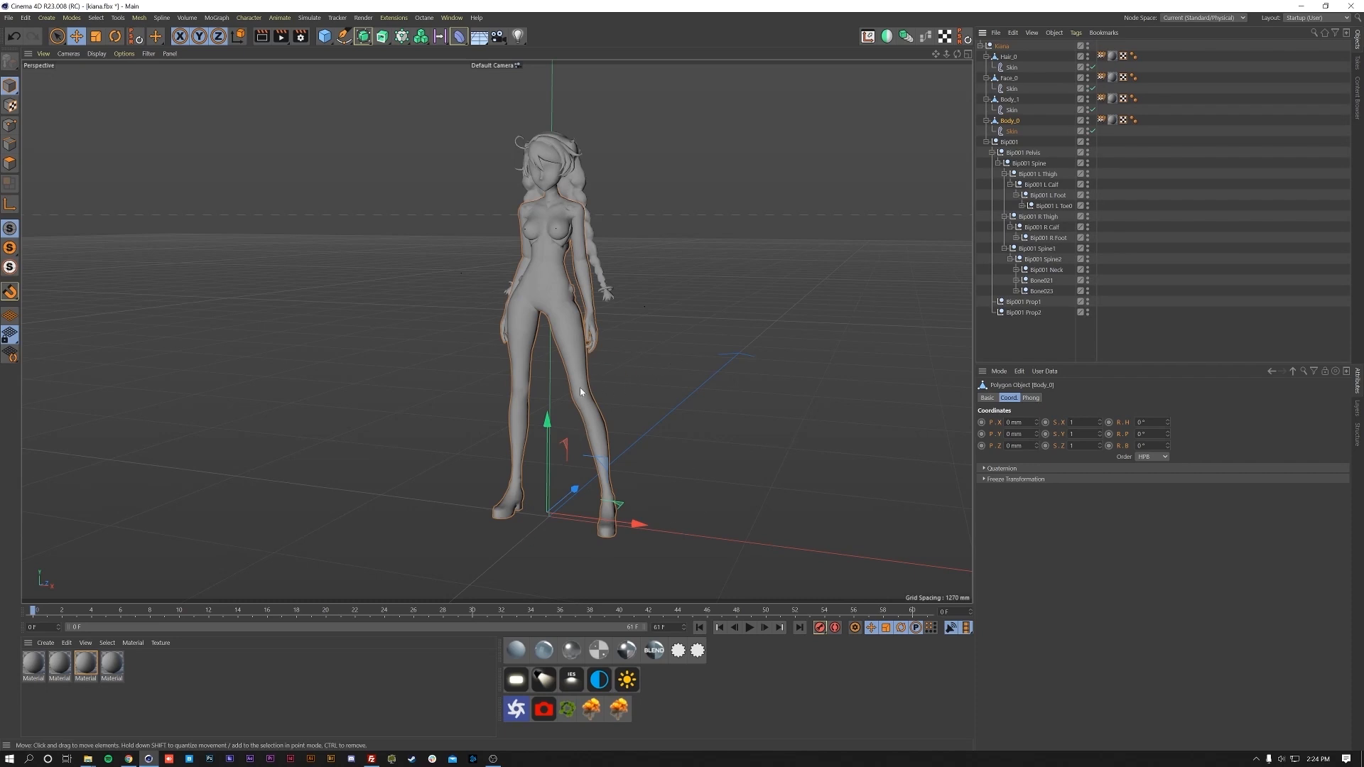
- Examine the figure from several angles and check where the pelvis and left-leg bone nulls sit in the body
alt+middle_drag(568, 405, 561, 452)
alt+drag(560, 419, 593, 373)
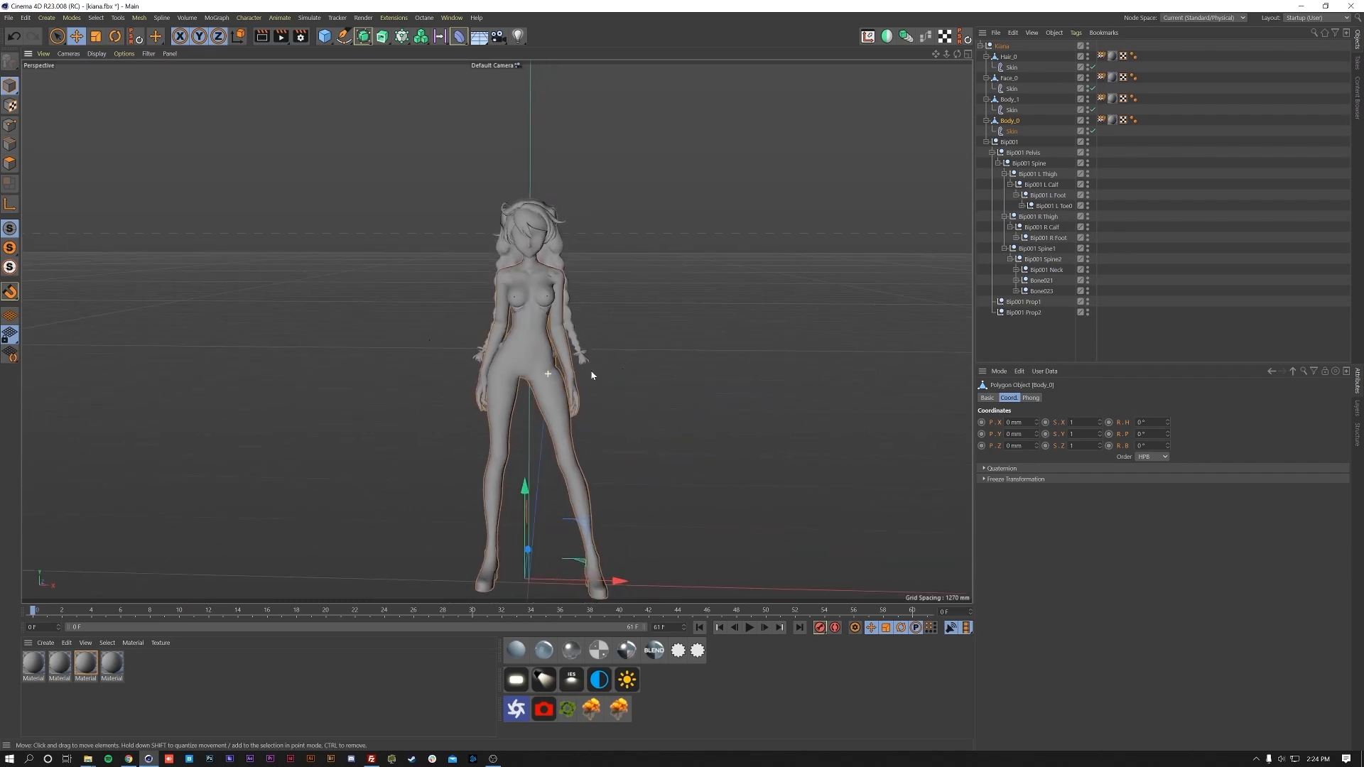
scroll(590, 373, up, 4)
click(395, 407)
alt+drag(395, 411, 524, 471)
click(1023, 152)
alt+middle_drag(524, 348, 535, 386)
alt+drag(534, 385, 475, 353)
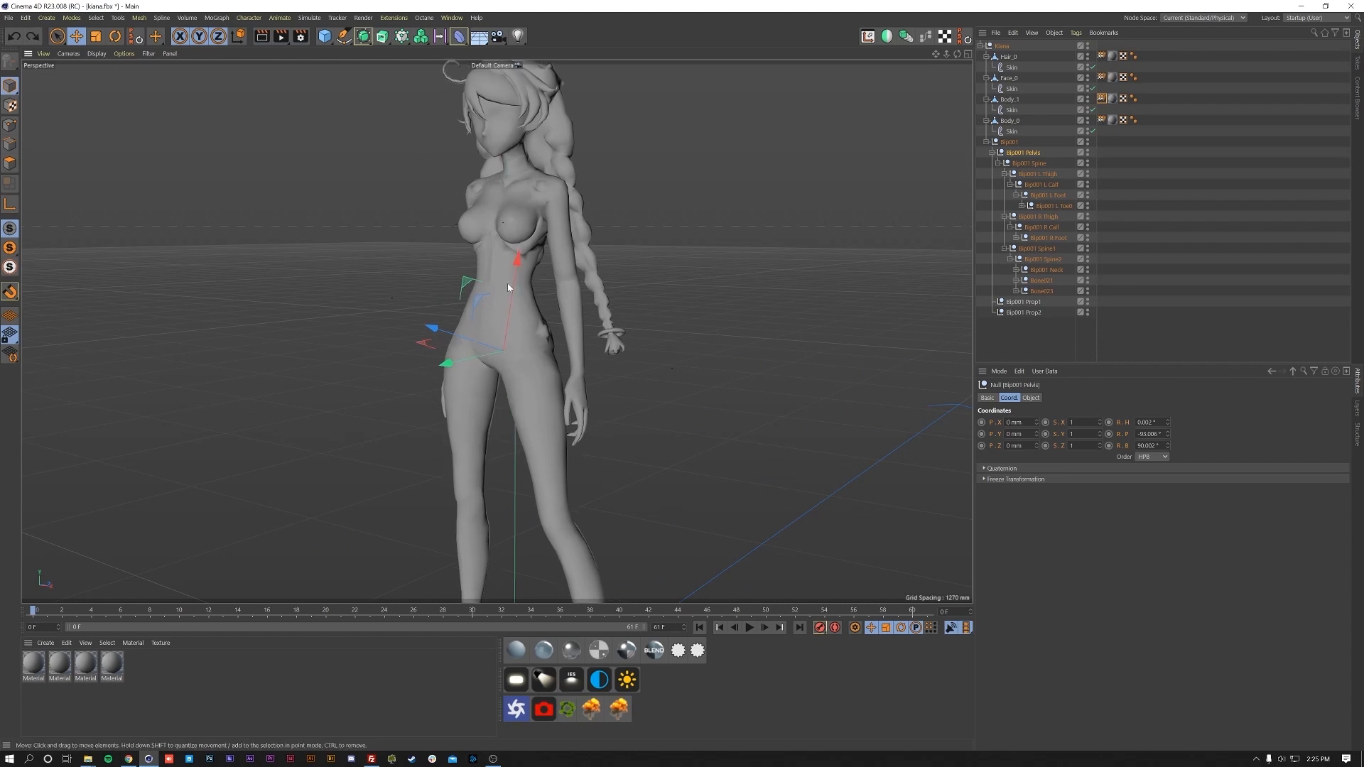
drag(500, 375, 572, 387)
click(527, 382)
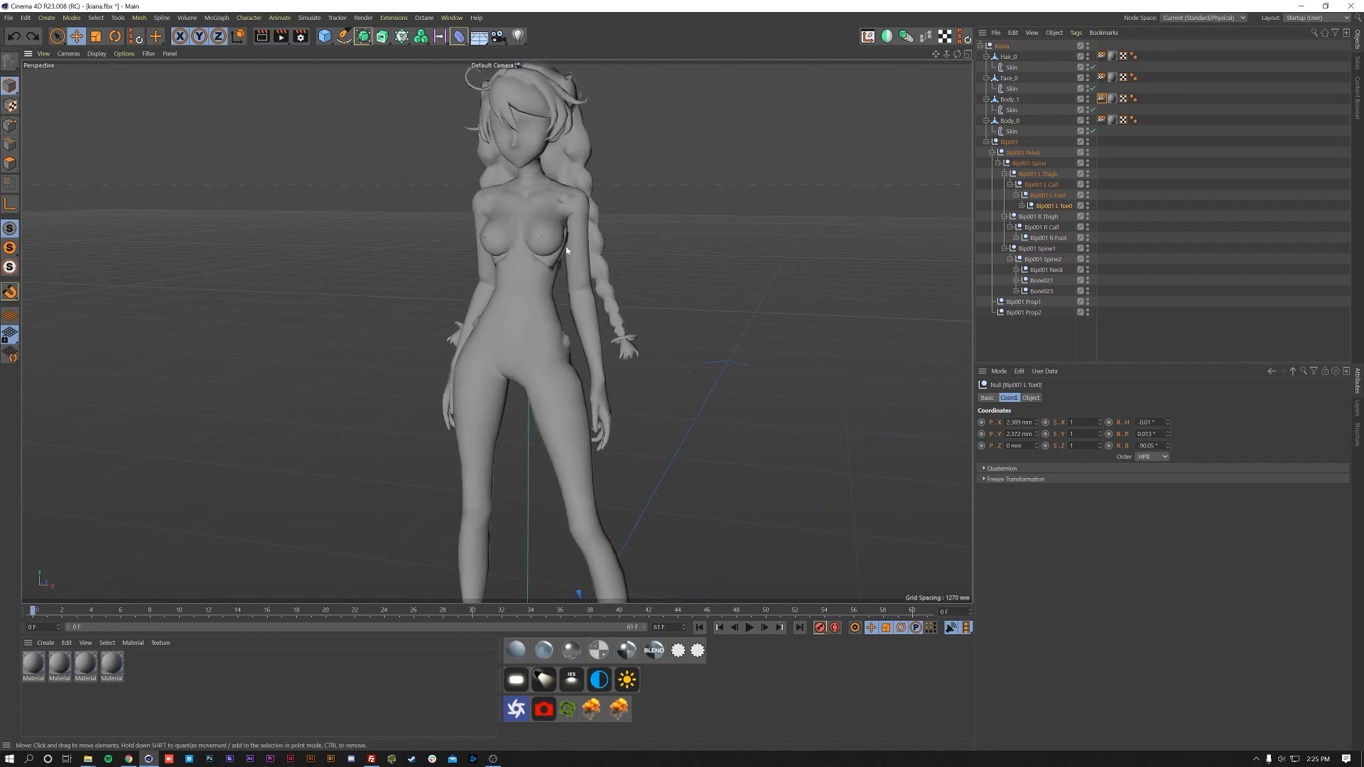
click(580, 217)
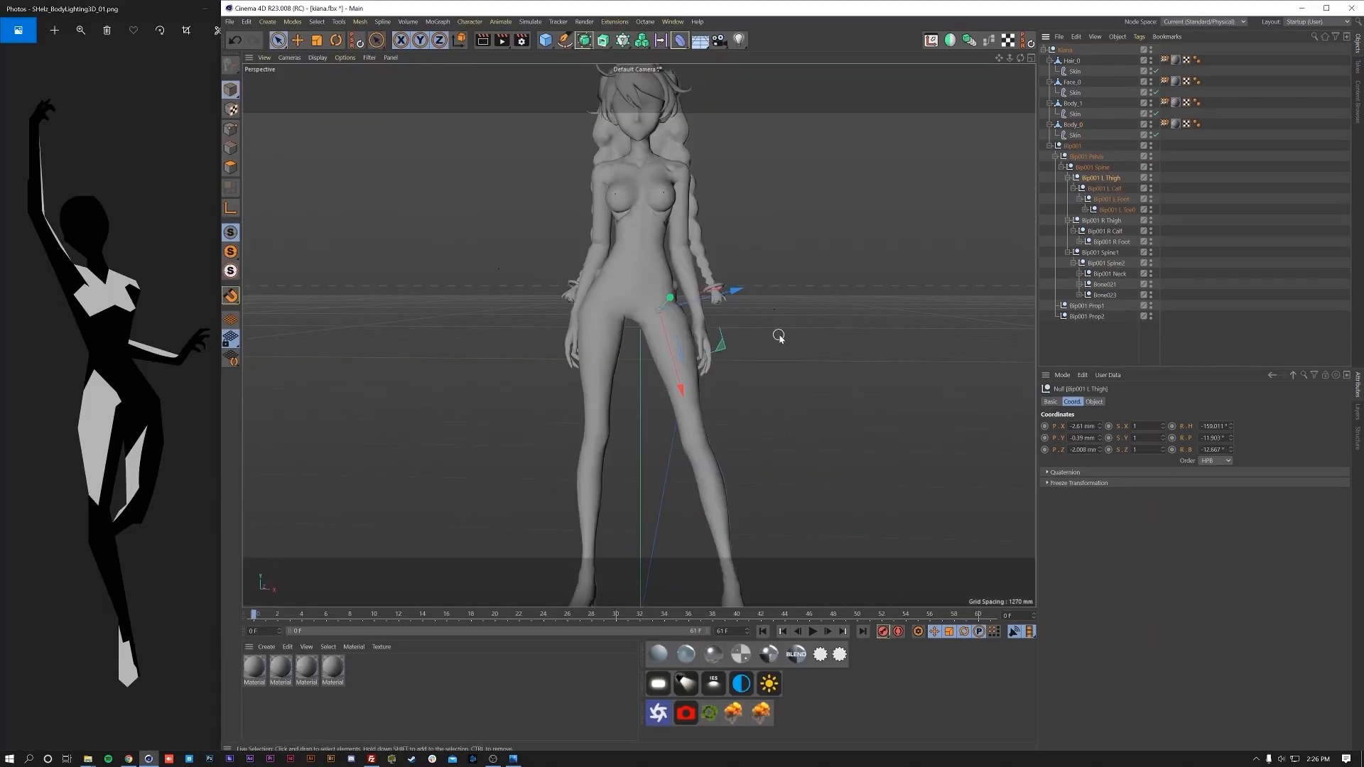
key(r)
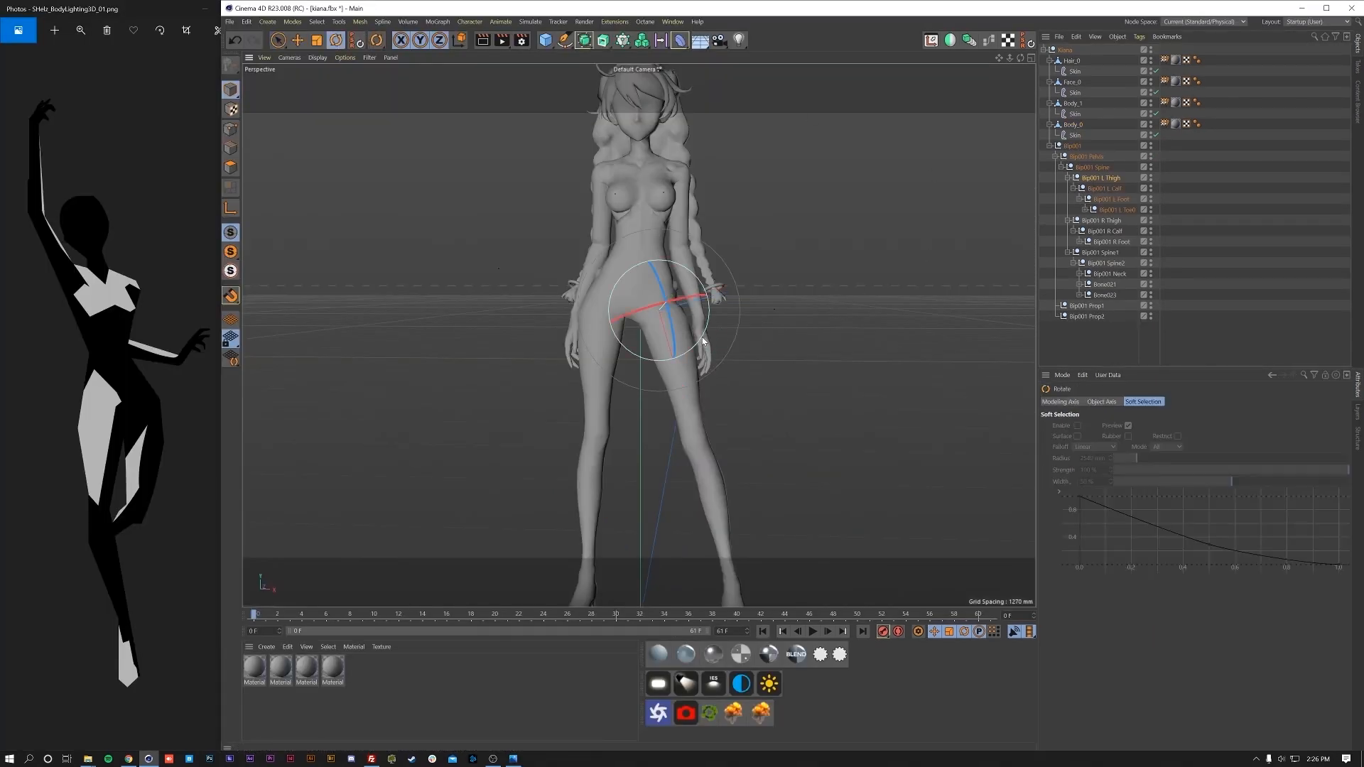
drag(701, 343, 687, 352)
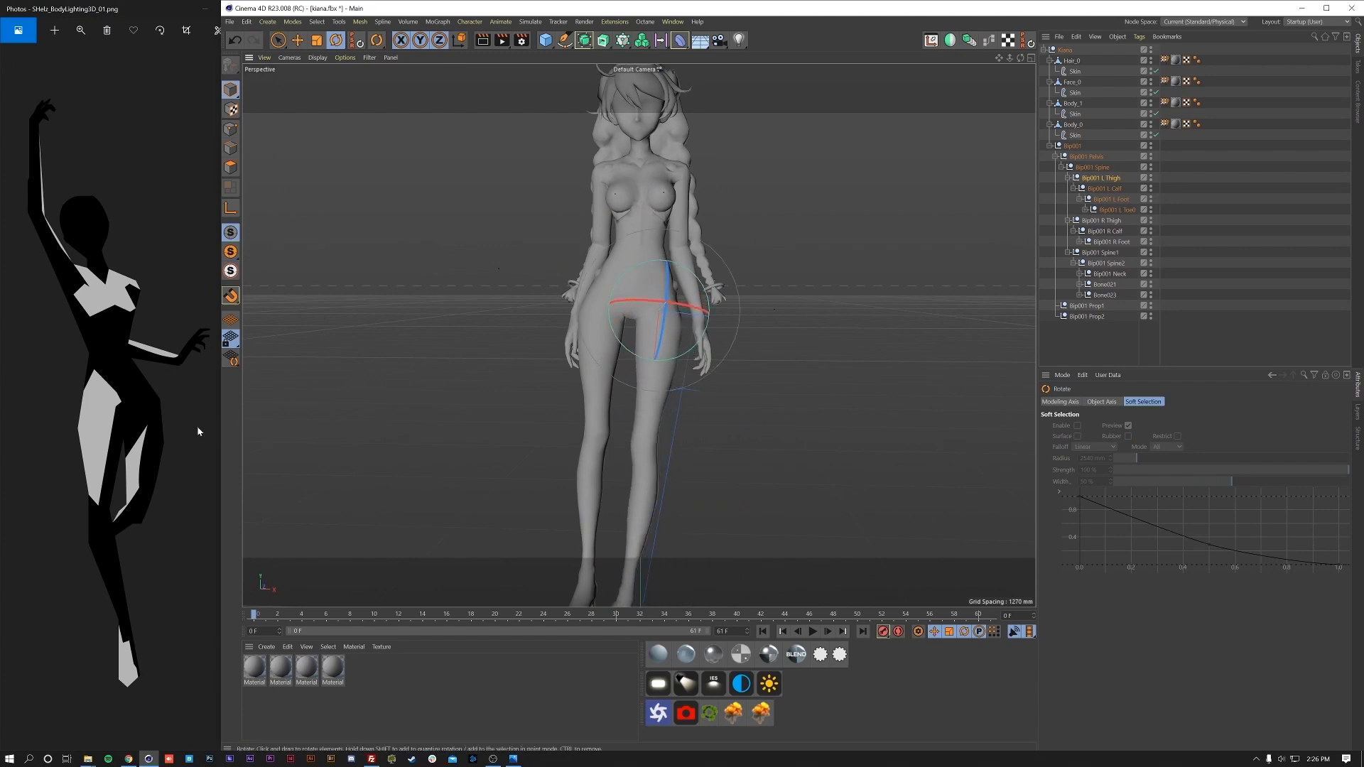
key(ctrl+z)
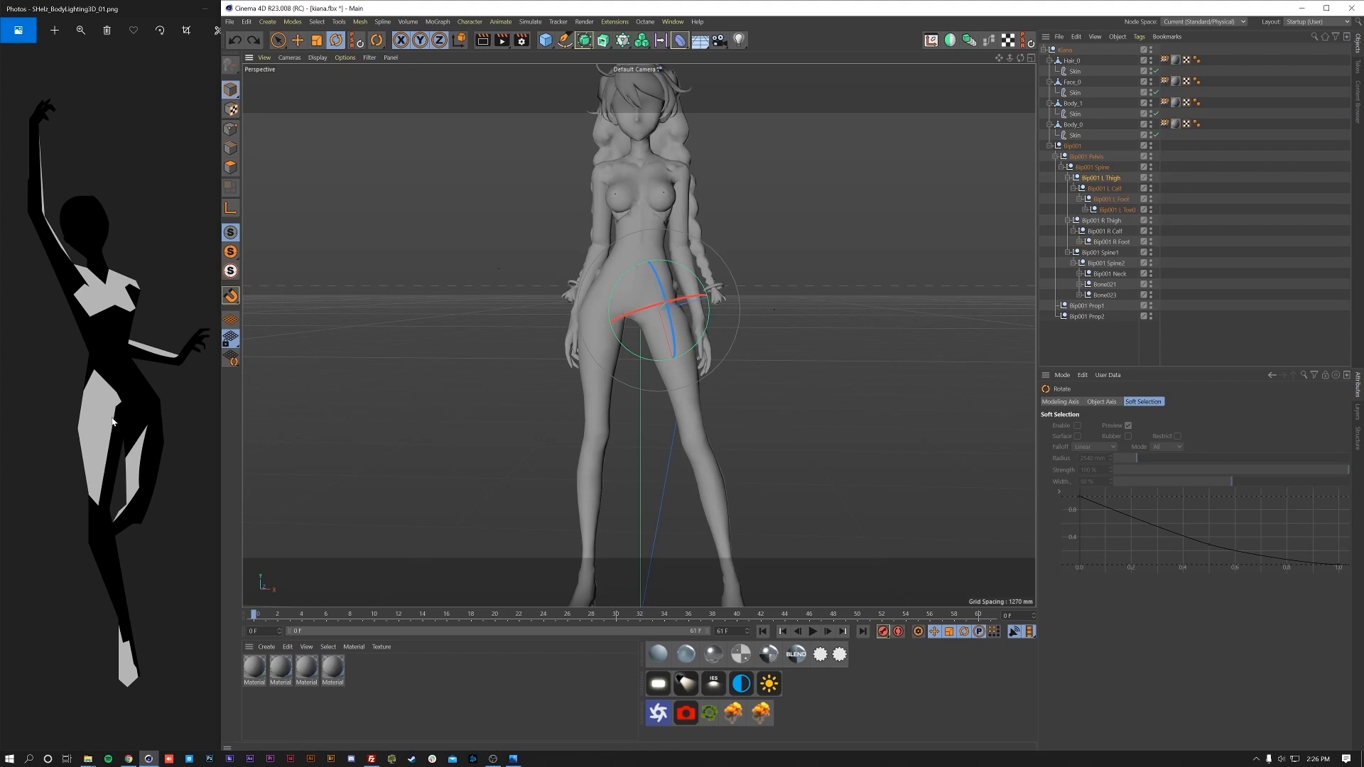
- Rotate the Bip001 Pelvis null to a pitch of about -58.5° so the hips and whole body tilt sideways
click(696, 281)
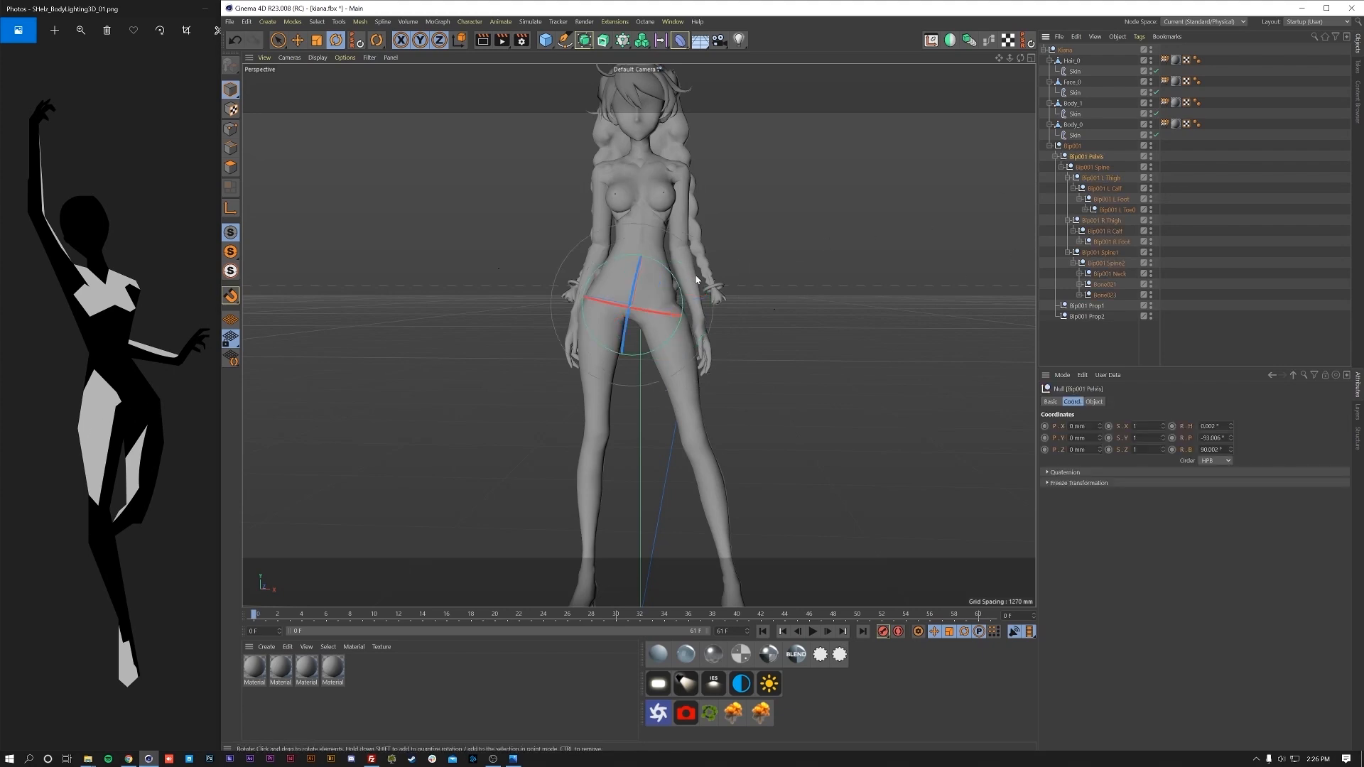
drag(696, 280, 660, 258)
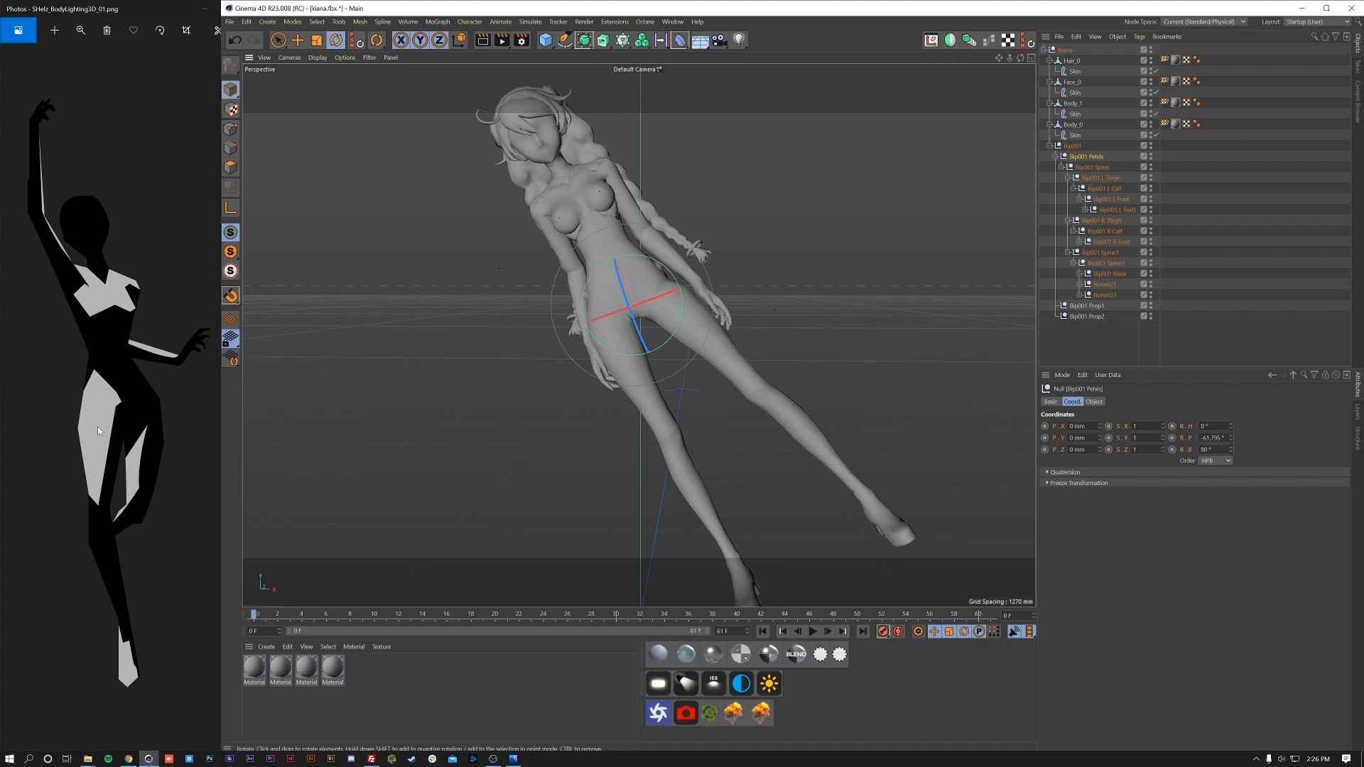
drag(673, 274, 674, 275)
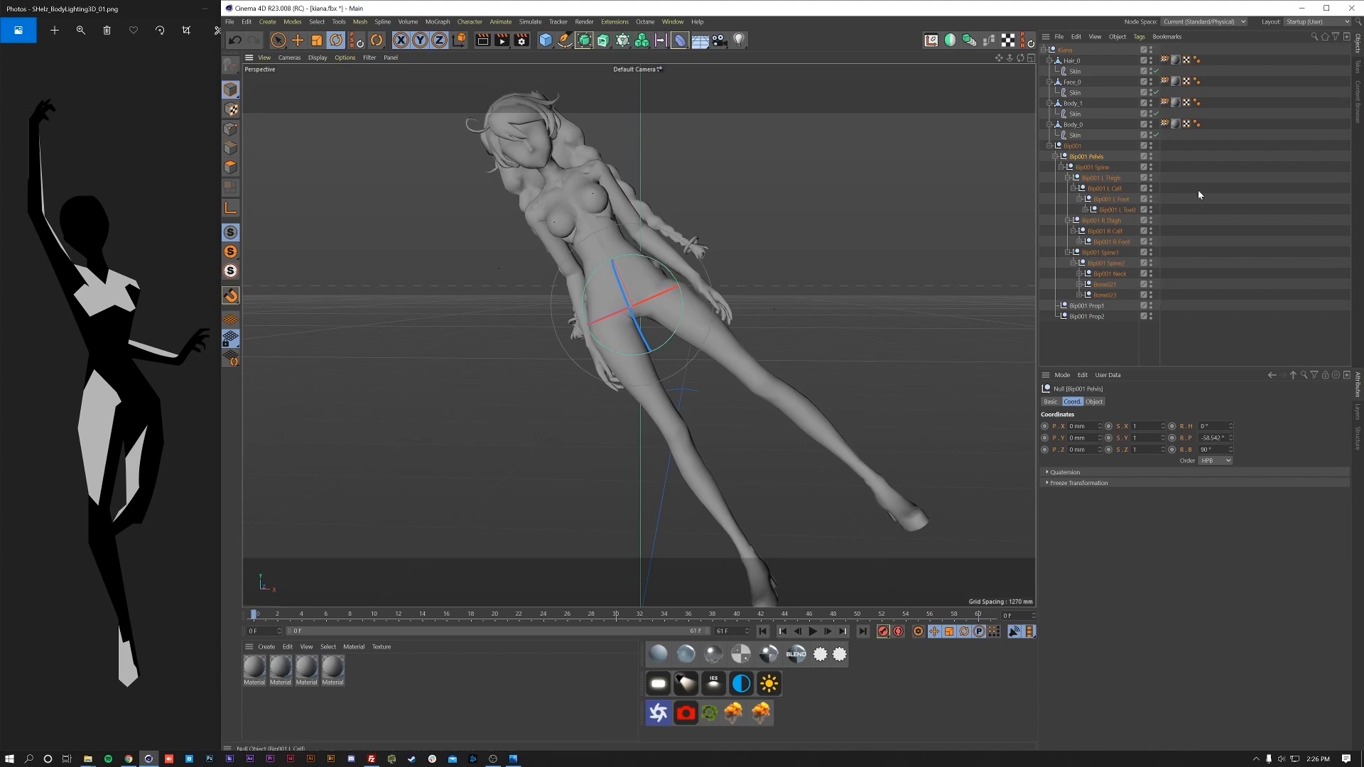
- Rotate the right thigh and the left thigh bones so both legs hang straight down beneath the tilted hips
click(1111, 221)
drag(636, 277, 648, 314)
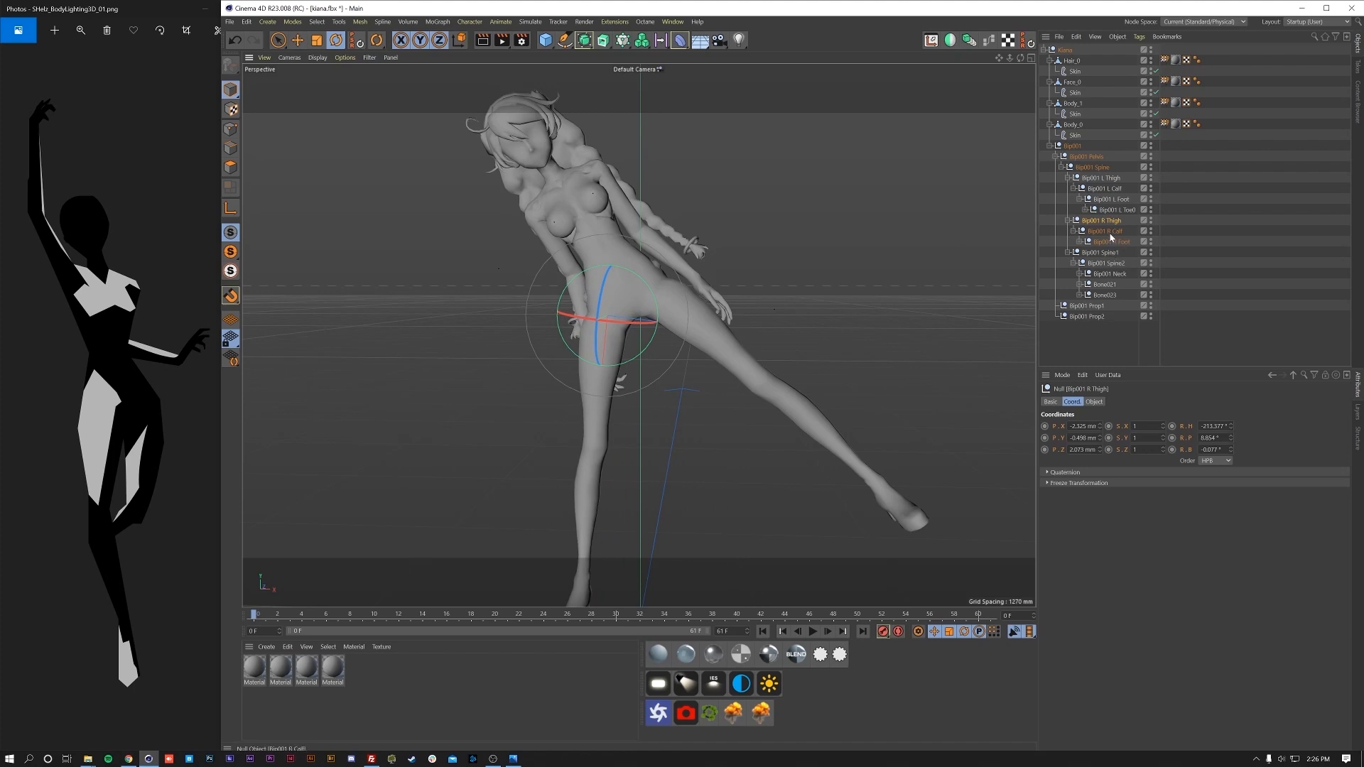
click(1101, 178)
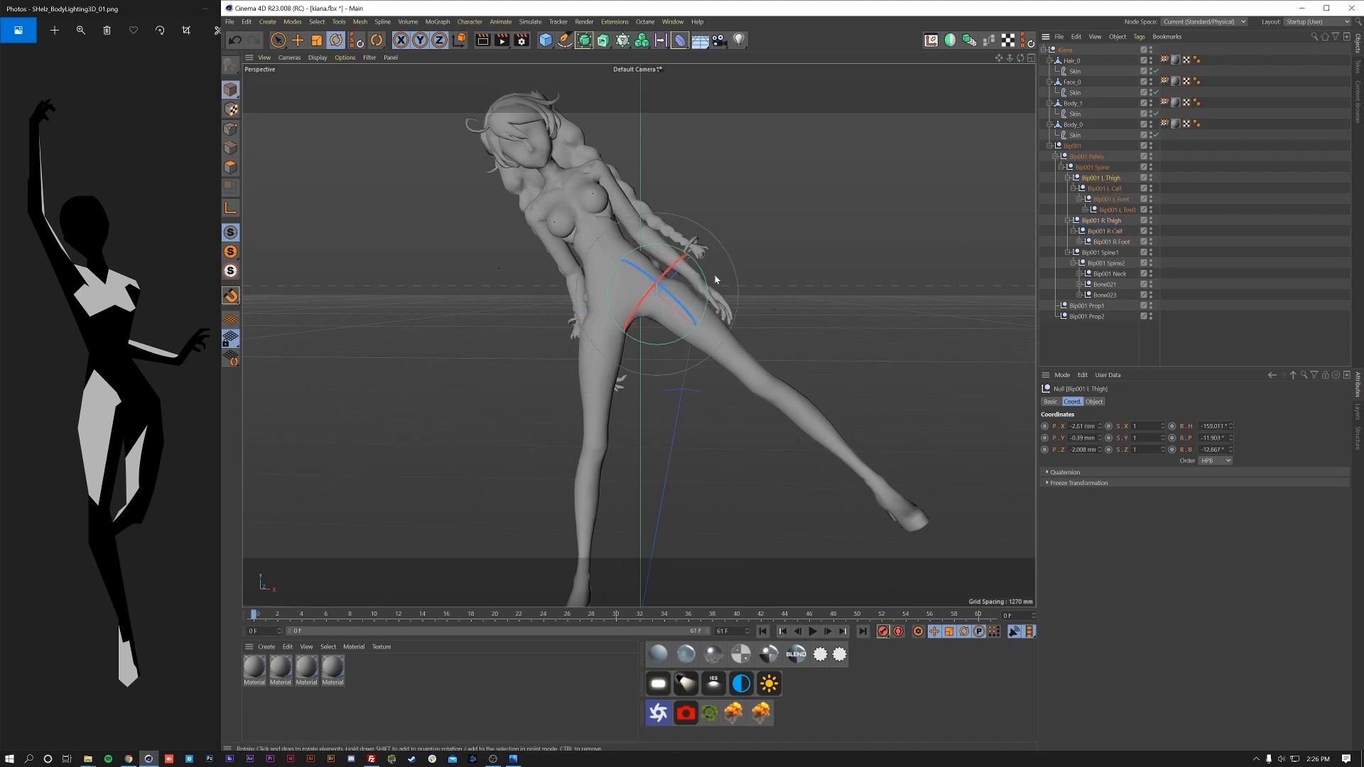
drag(709, 285, 683, 348)
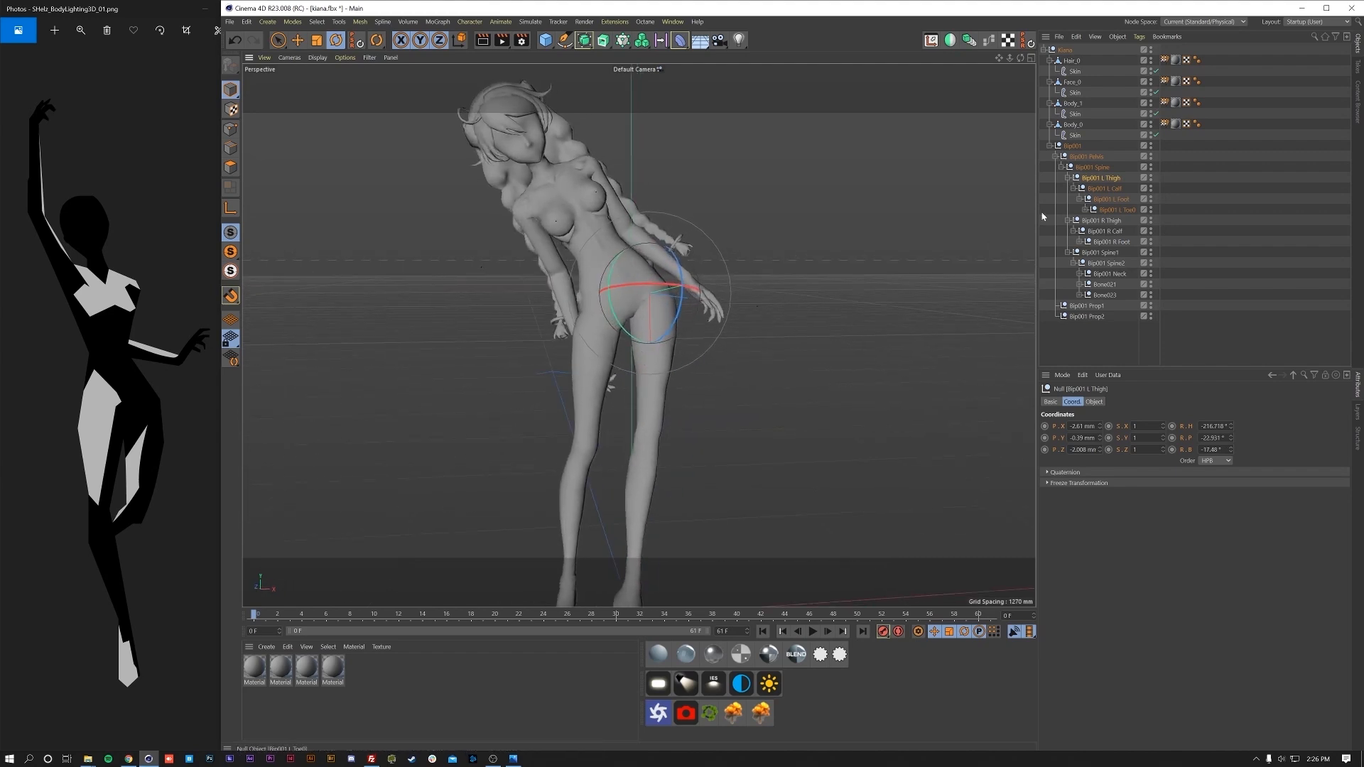
- Fold the left calf back at the knee to a bank of about 95° and readjust the left thigh's rotation
click(1105, 188)
alt+drag(717, 398, 686, 470)
alt+drag(660, 426, 983, 266)
click(1101, 178)
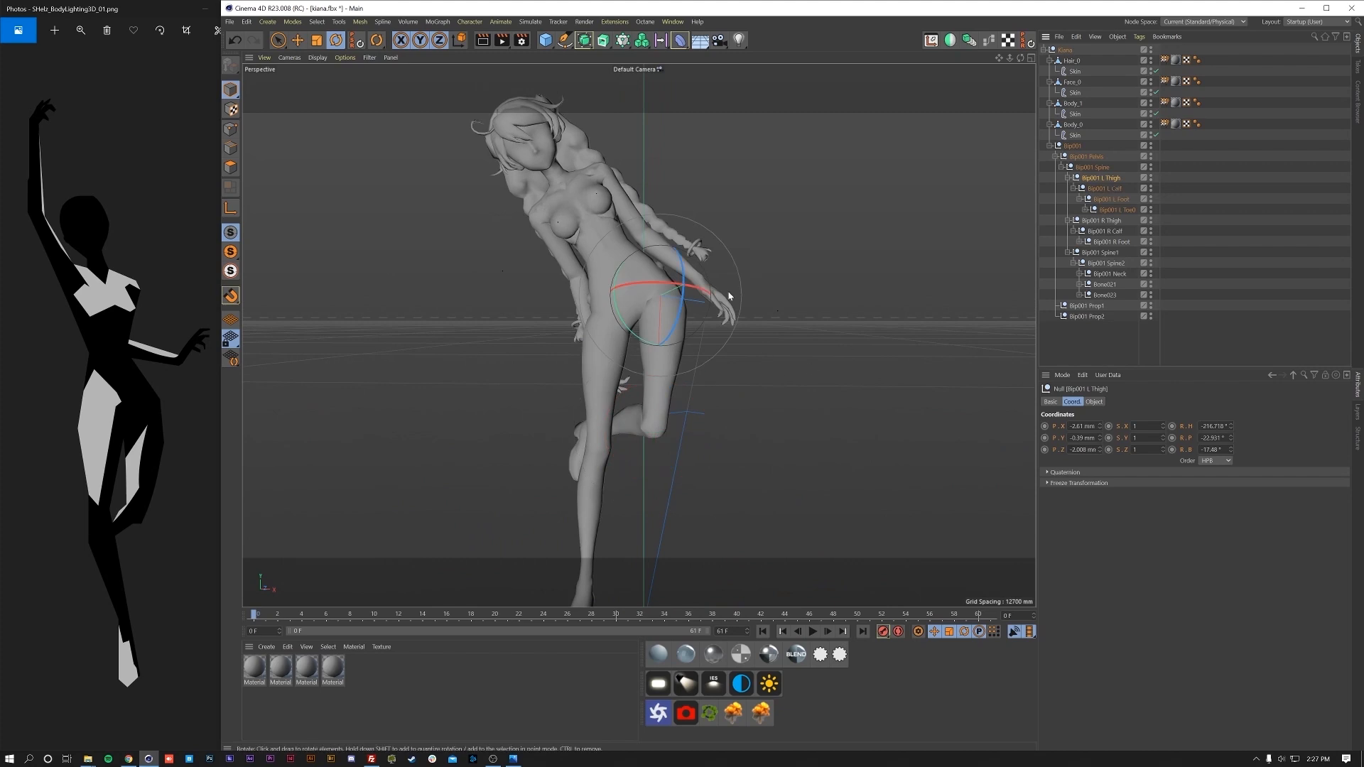
drag(697, 293, 700, 329)
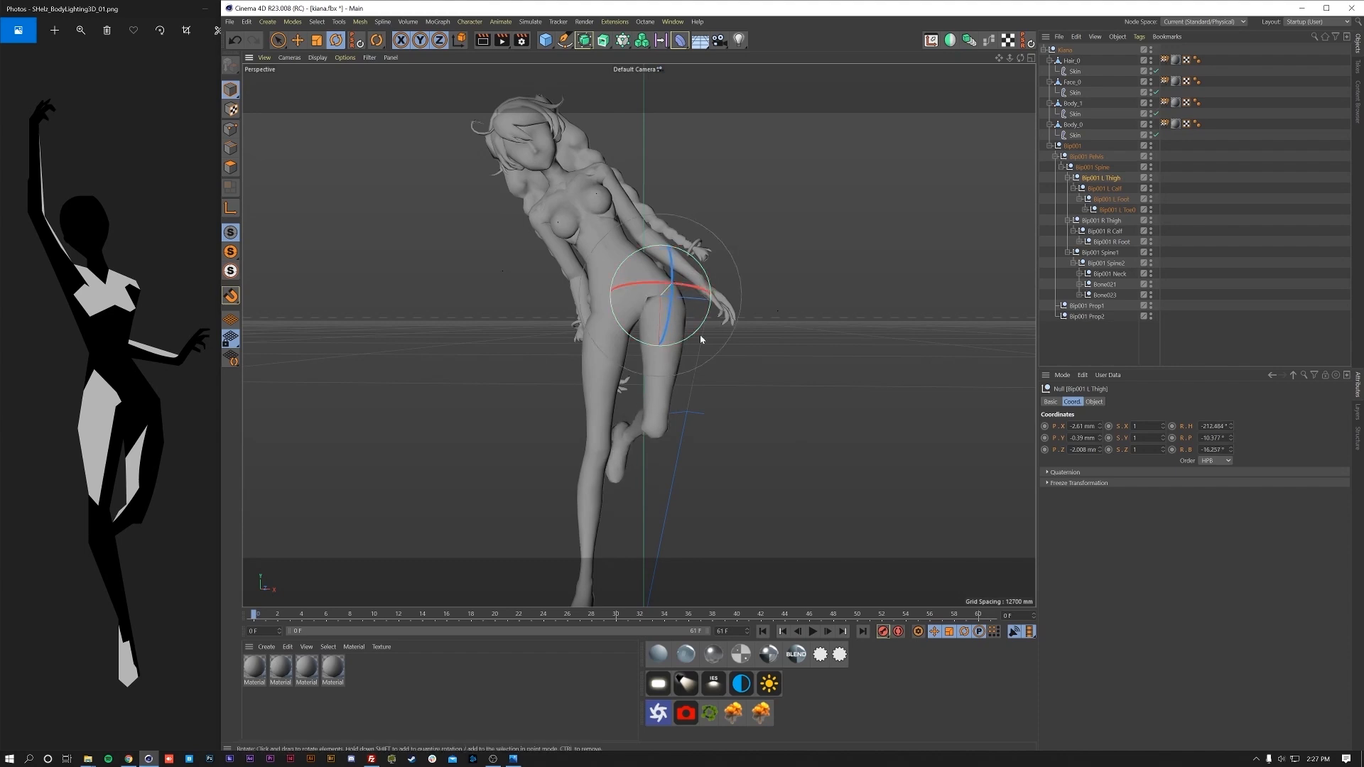
alt+drag(645, 433, 676, 432)
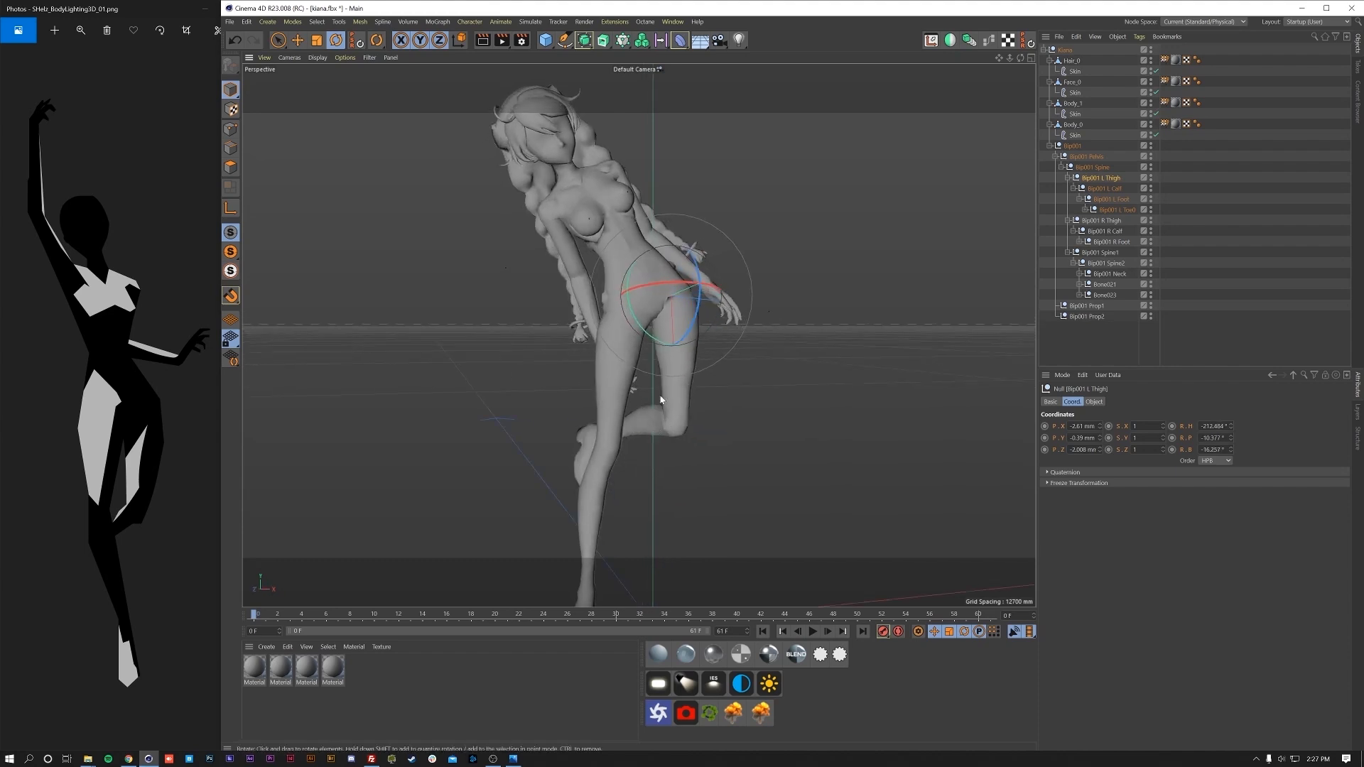
- Bend the left calf slightly further, to a bank of about 97°
click(1108, 190)
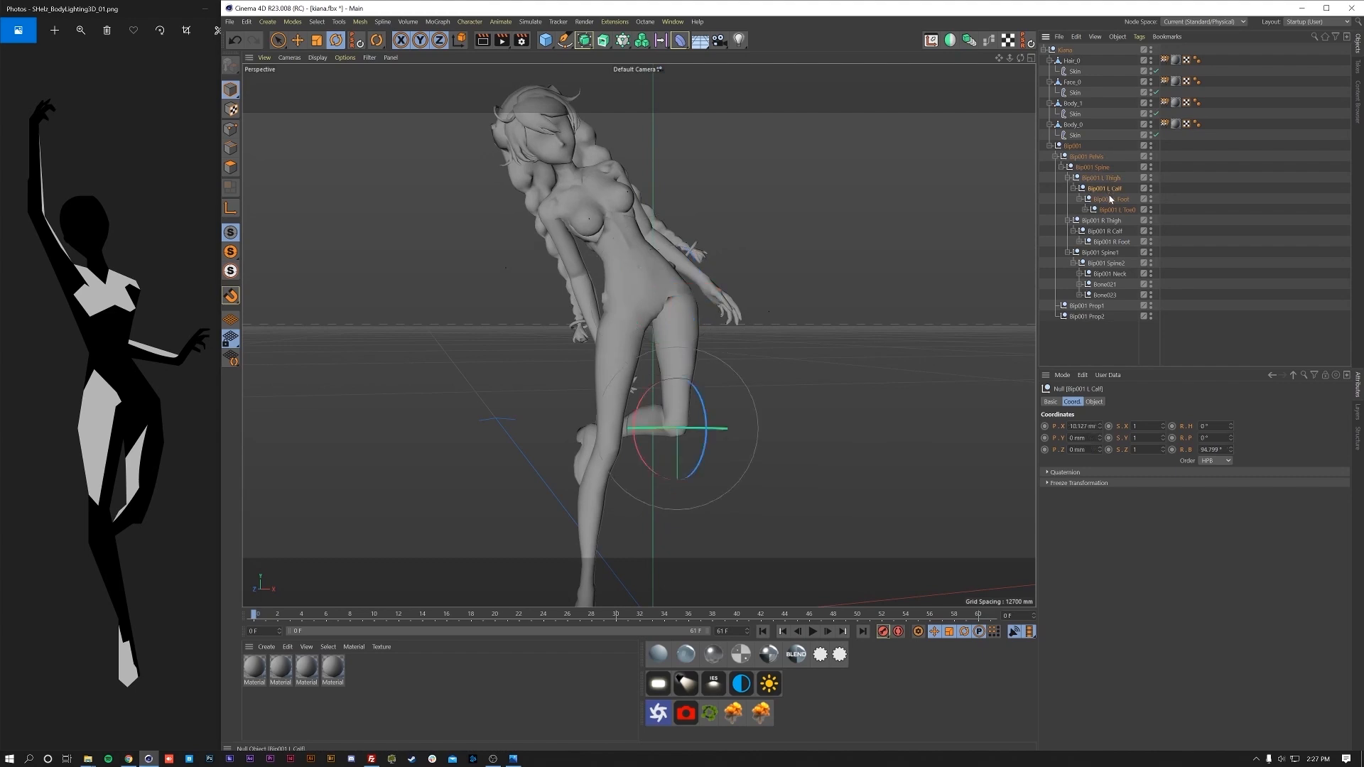
drag(711, 412, 683, 420)
key(ctrl+z)
key(ctrl+z)
key(ctrl+z)
key(ctrl+z)
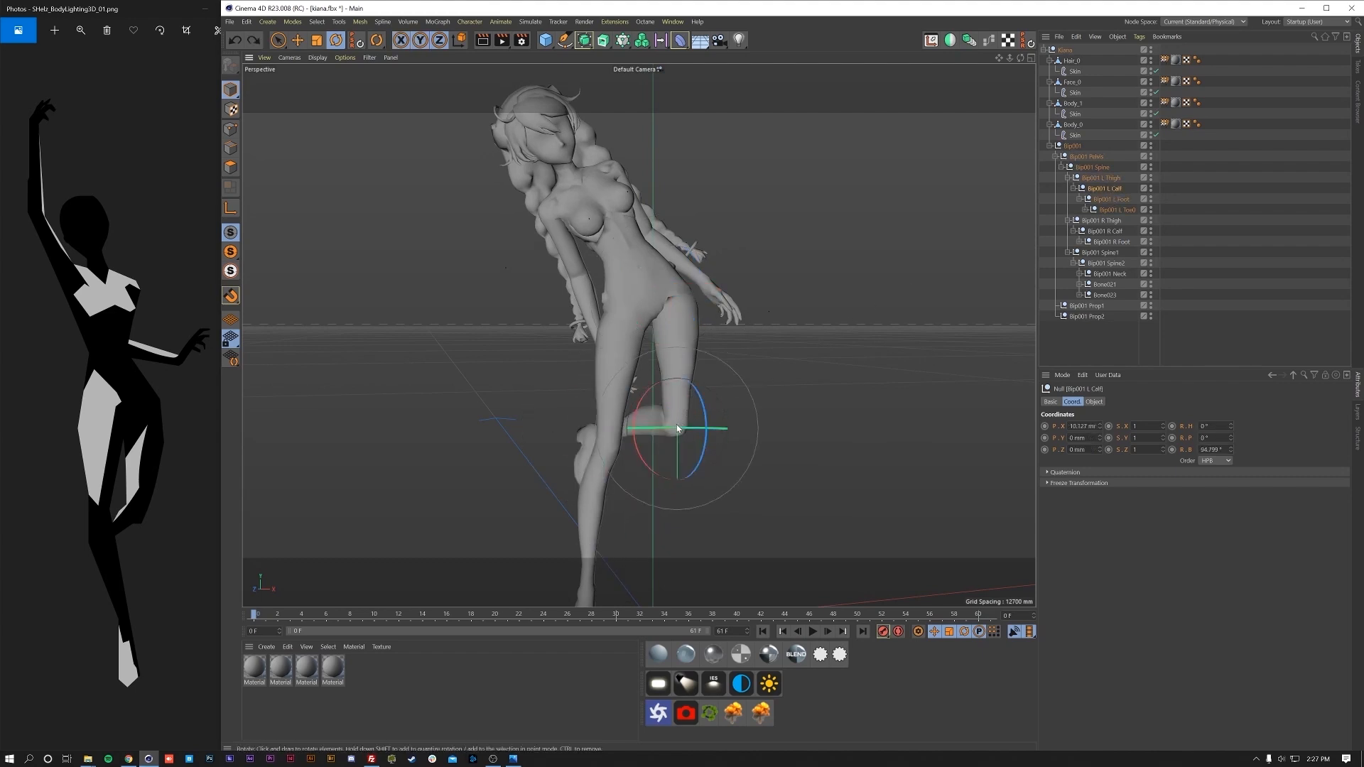
alt+drag(725, 447, 694, 418)
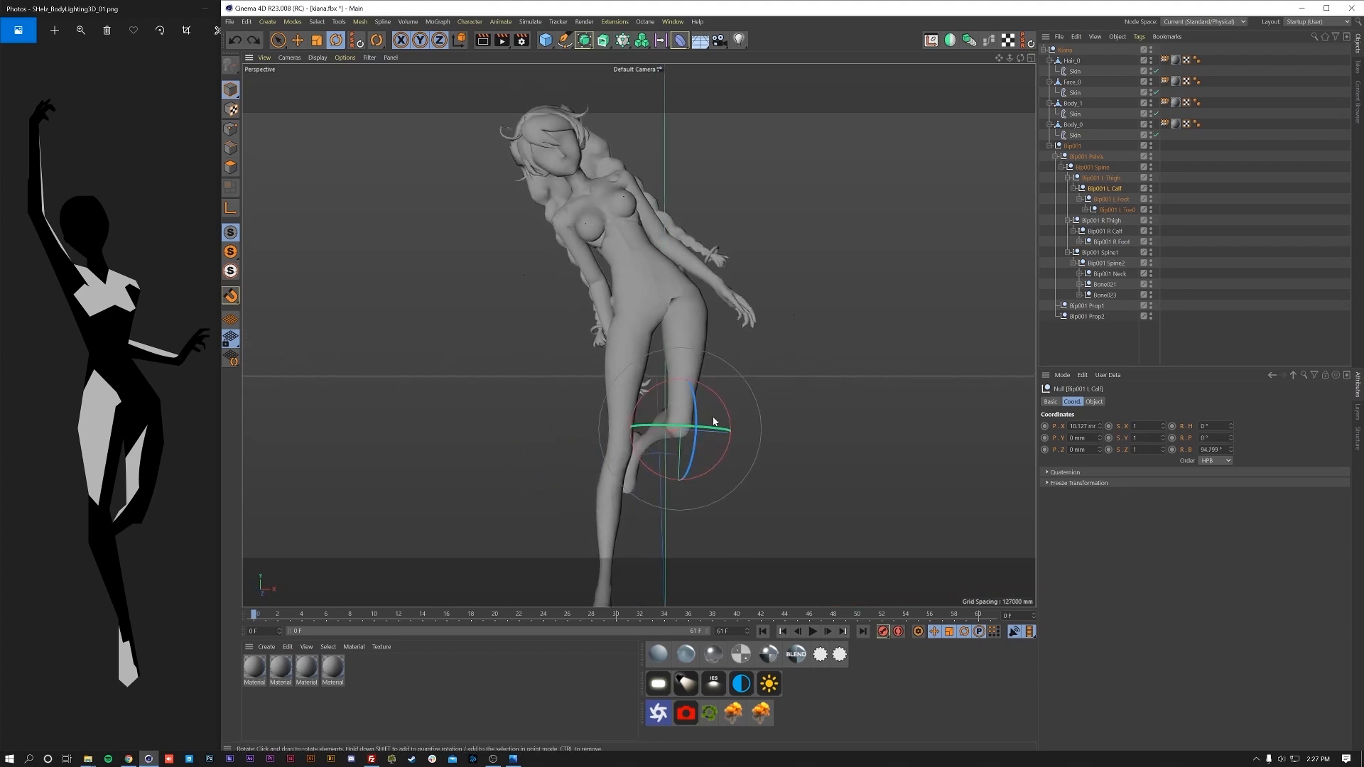
drag(696, 429, 698, 444)
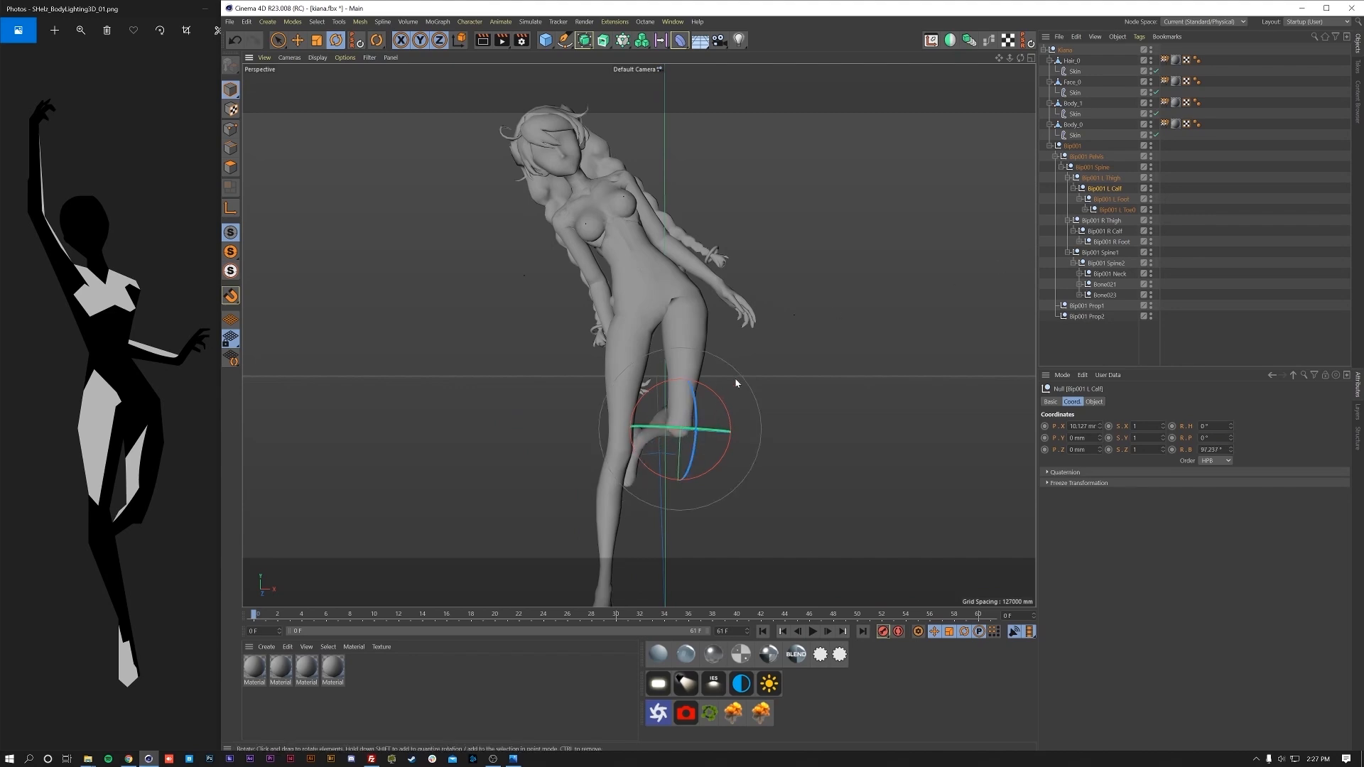
- Rotate the right calf to put a slight bend in the supporting leg's knee
click(1110, 223)
alt+drag(620, 366, 656, 276)
click(1114, 233)
drag(682, 446, 670, 476)
alt+middle_drag(669, 464, 689, 371)
- Rotate the right foot downward, expand its hierarchy and angle the right toe bone to match
click(1117, 243)
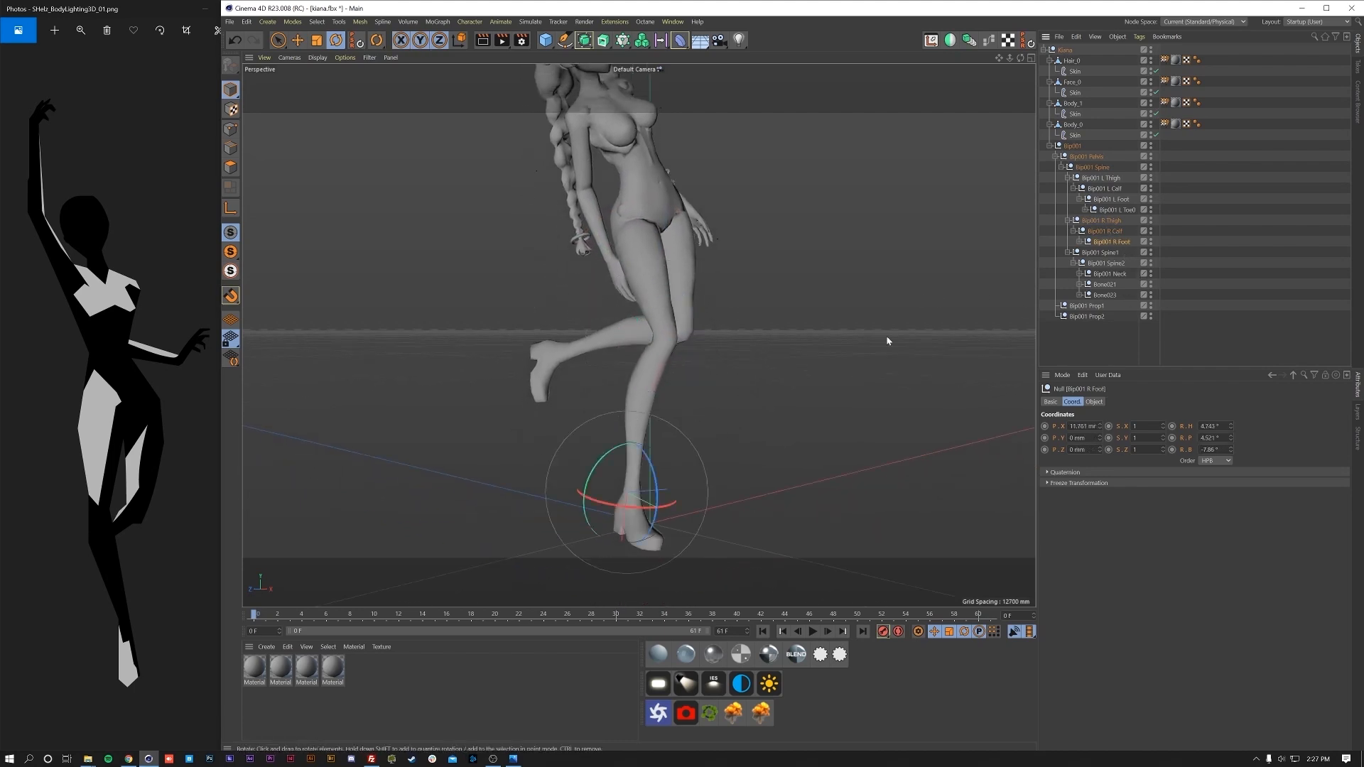
drag(660, 475, 664, 508)
click(1080, 242)
click(1112, 253)
drag(662, 544, 658, 561)
- Rotate the raised left foot to point it and adjust the left toe bone
alt+drag(642, 399, 743, 405)
click(1111, 199)
drag(524, 359, 547, 399)
click(1101, 211)
alt+drag(545, 378, 716, 339)
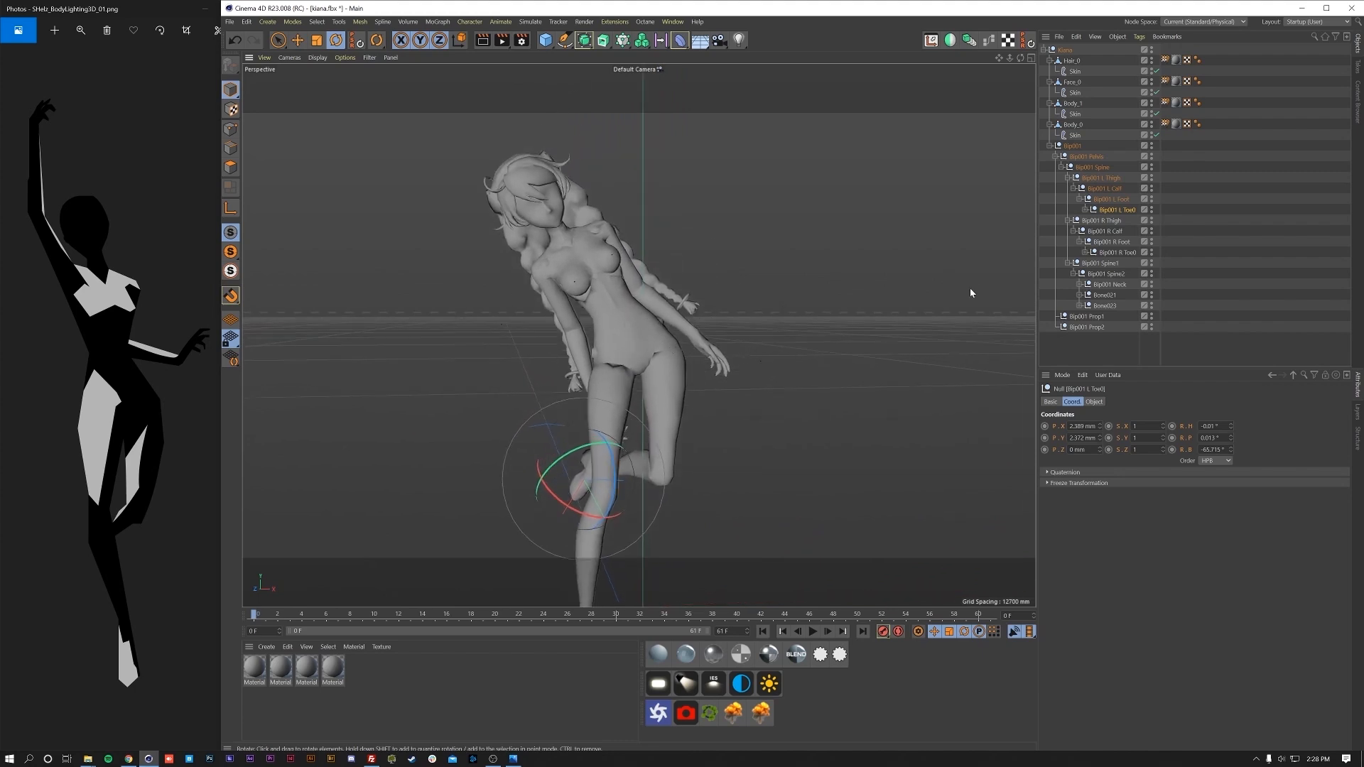
- Rotate the Spine1 and Spine2 bones to bring the leaning torso and head back upright
click(1100, 266)
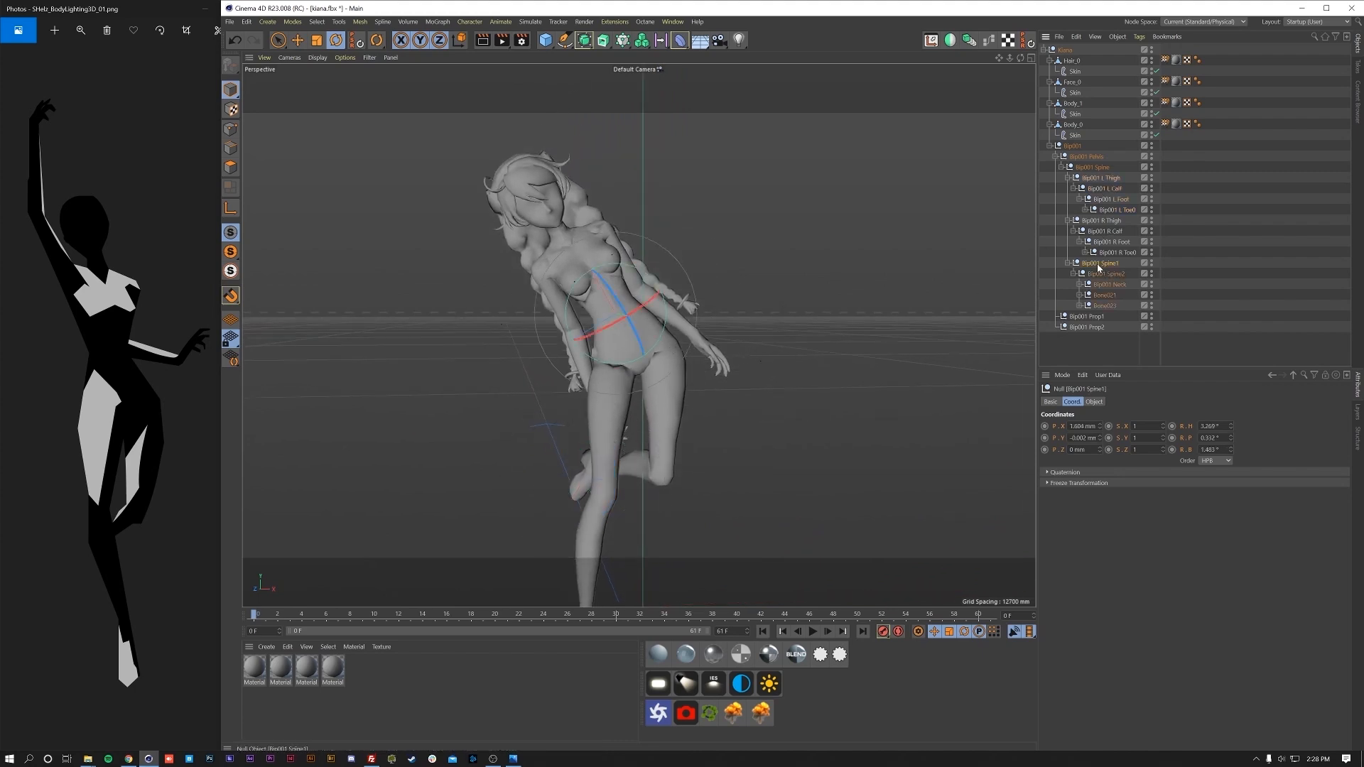
drag(671, 312, 661, 321)
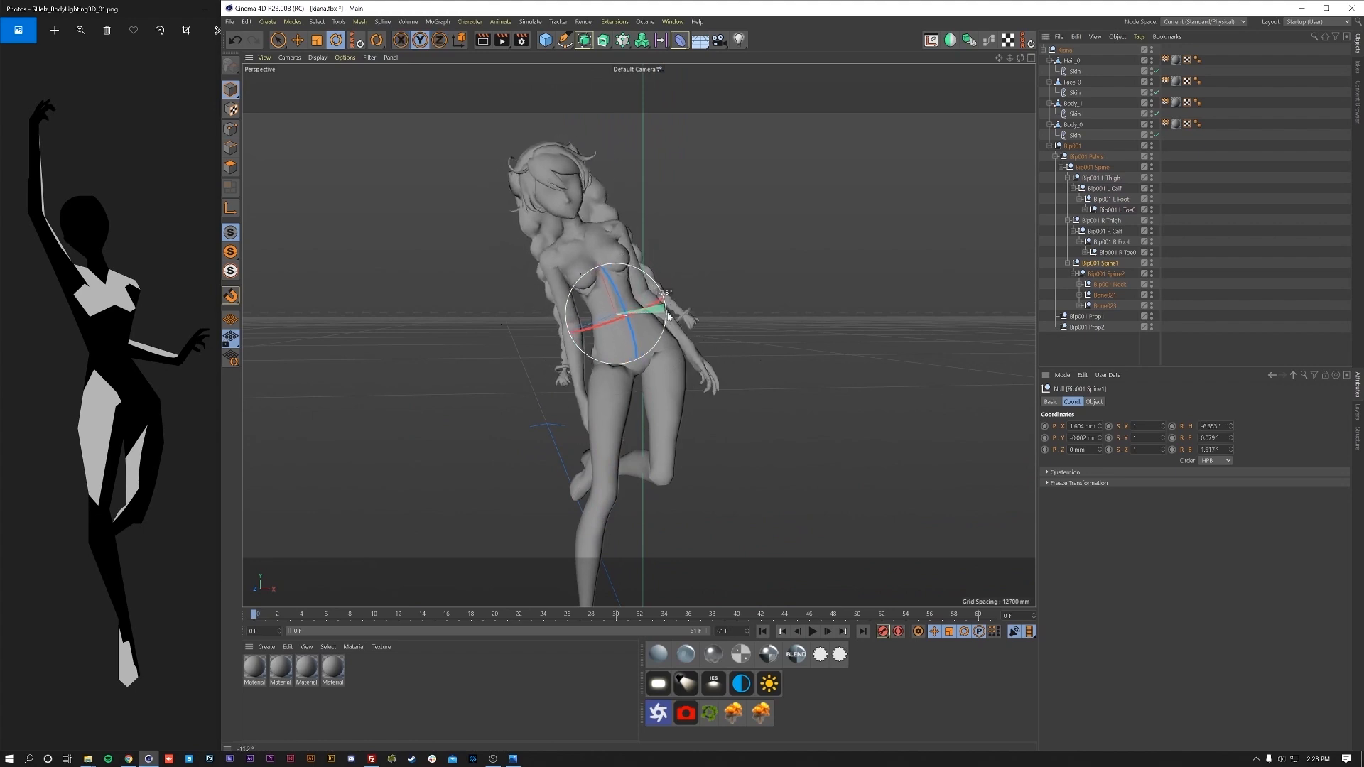
click(1101, 171)
mouse_move(654, 292)
mouse_down()
mouse_move(665, 295)
mouse_move(650, 302)
mouse_up()
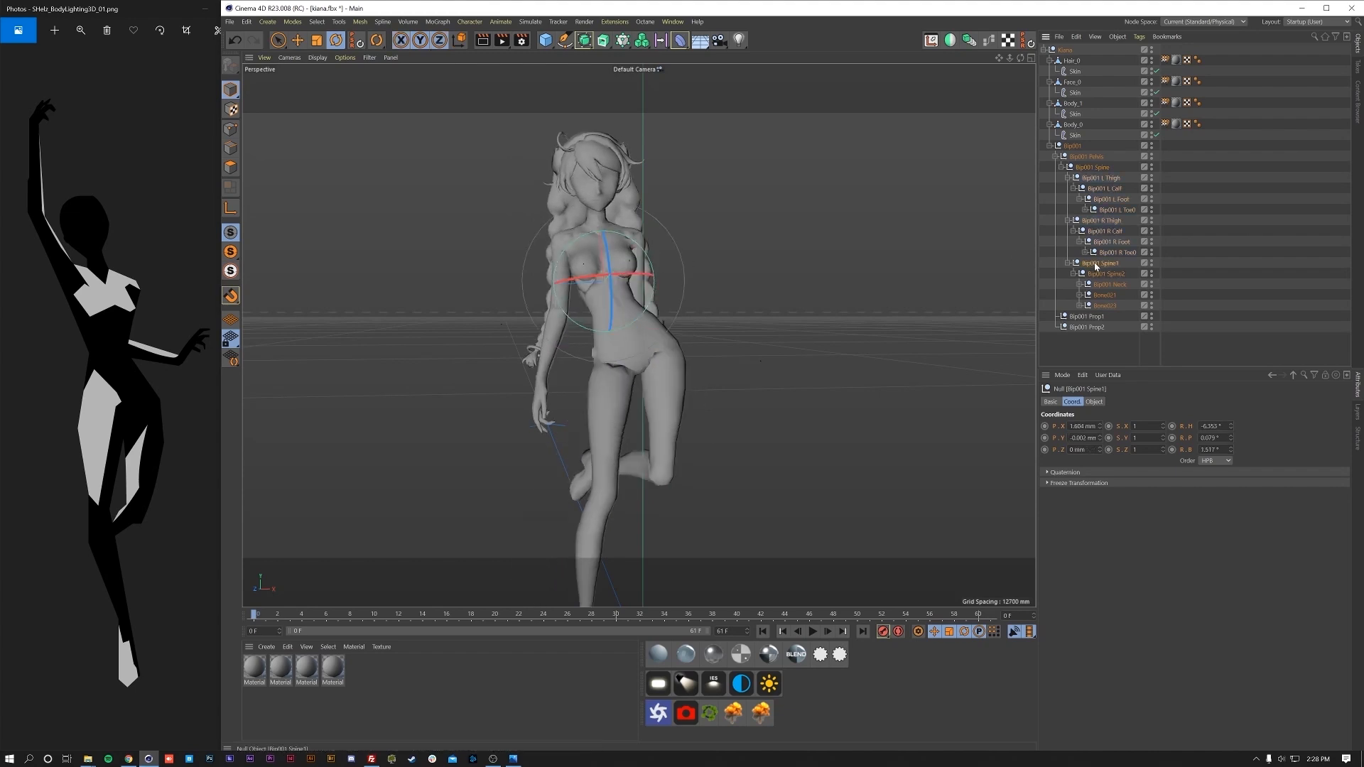
- Move the Spine1 bone sideways to recenter the torso over the hips, and rotate Spine2 slightly to straighten the chest
key(e)
drag(568, 325, 643, 321)
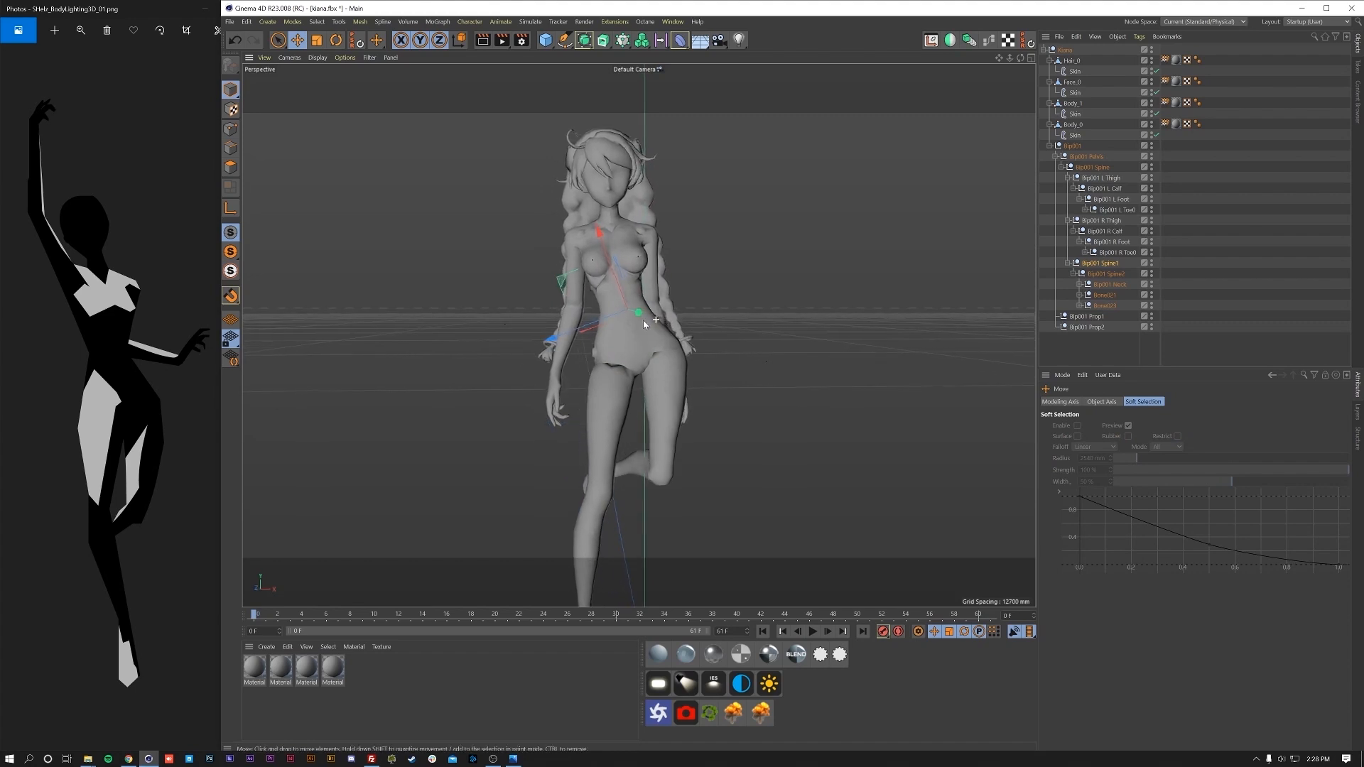
alt+middle_drag(643, 321, 641, 374)
click(1101, 274)
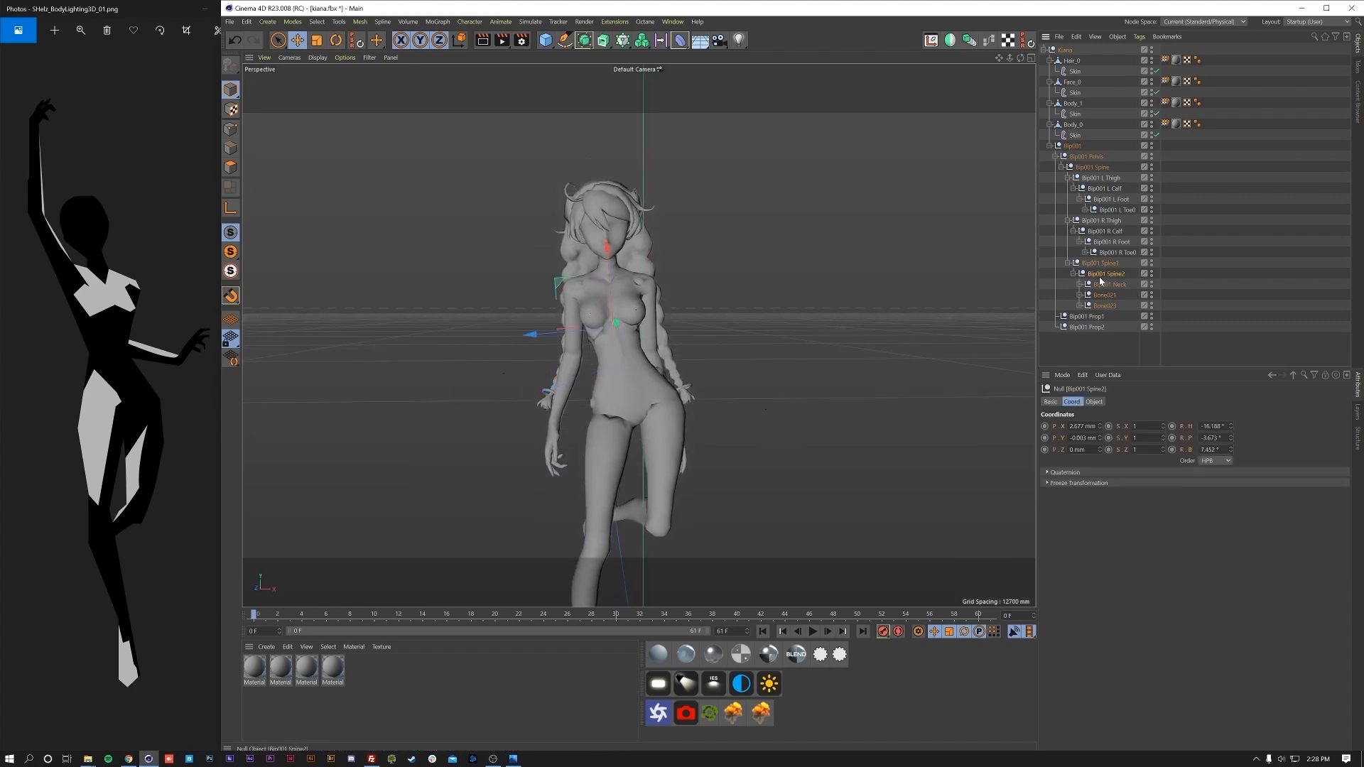
drag(639, 322, 645, 326)
key(r)
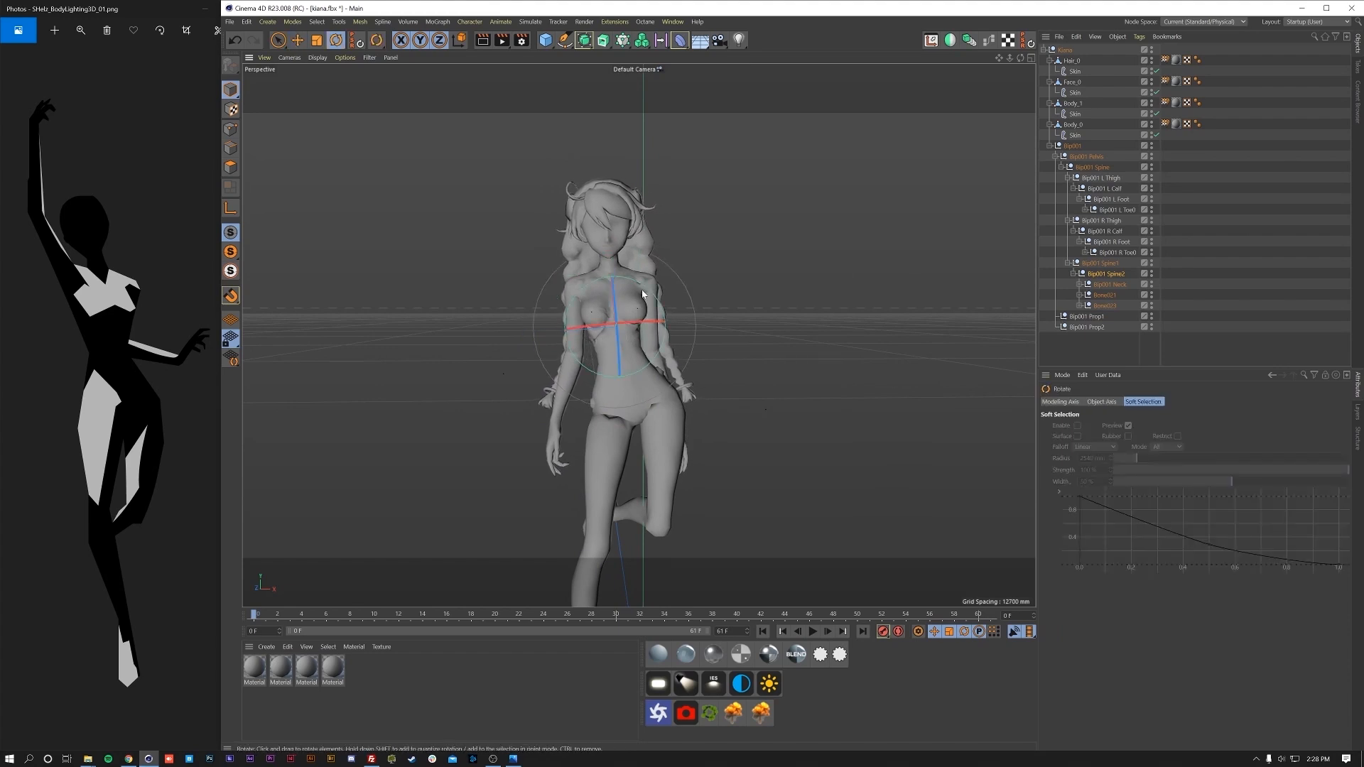
drag(645, 315, 657, 307)
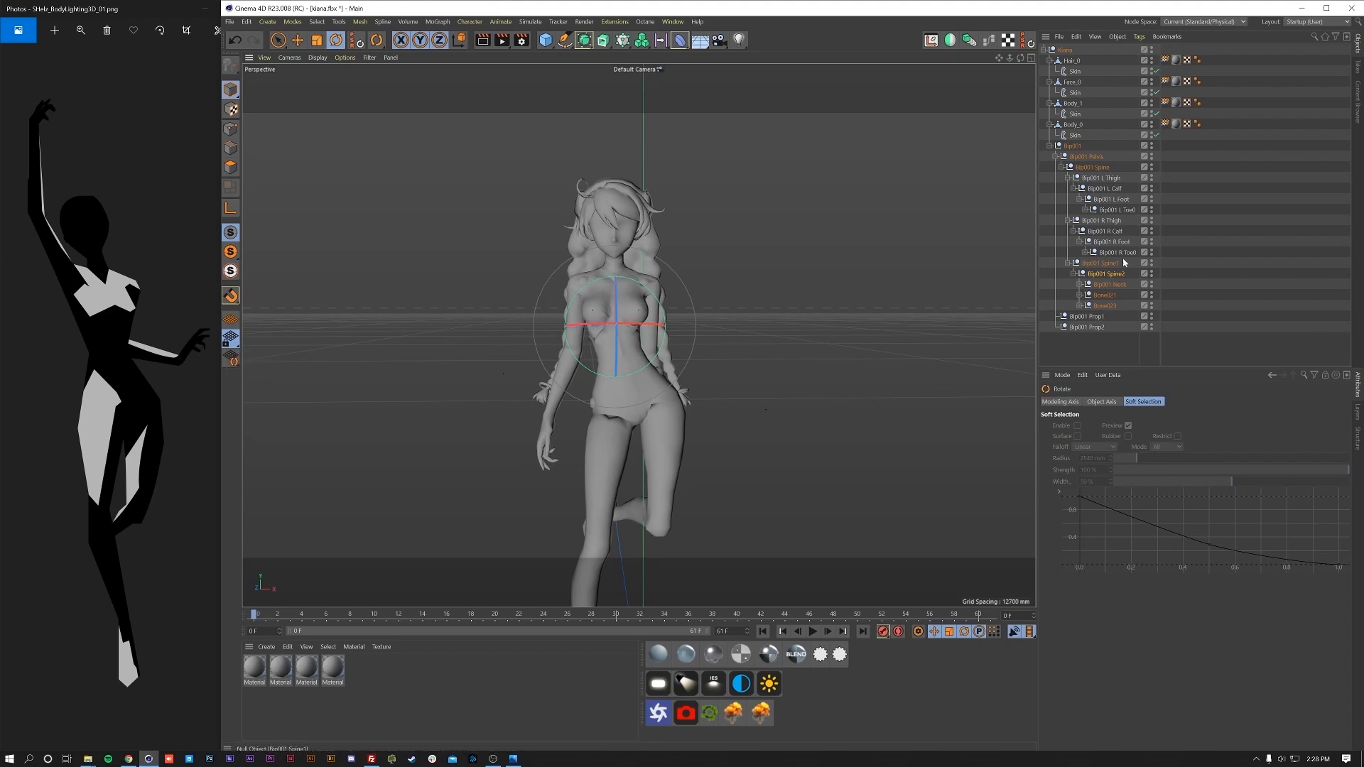
- Rotate the Spine1 and Spine2 bones to turn and tilt the chest toward the reference's torso angle
click(1090, 264)
drag(664, 337, 649, 339)
key(e)
key(r)
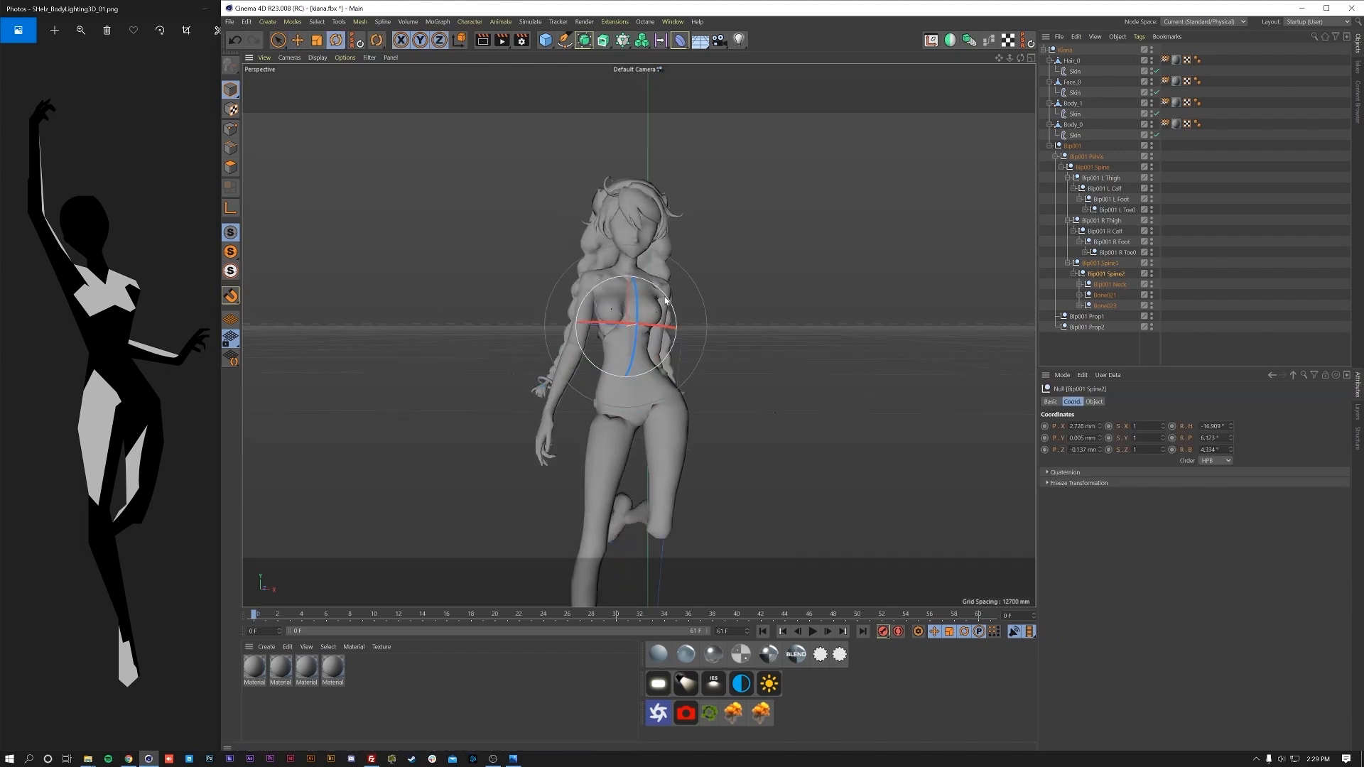
drag(666, 301, 665, 300)
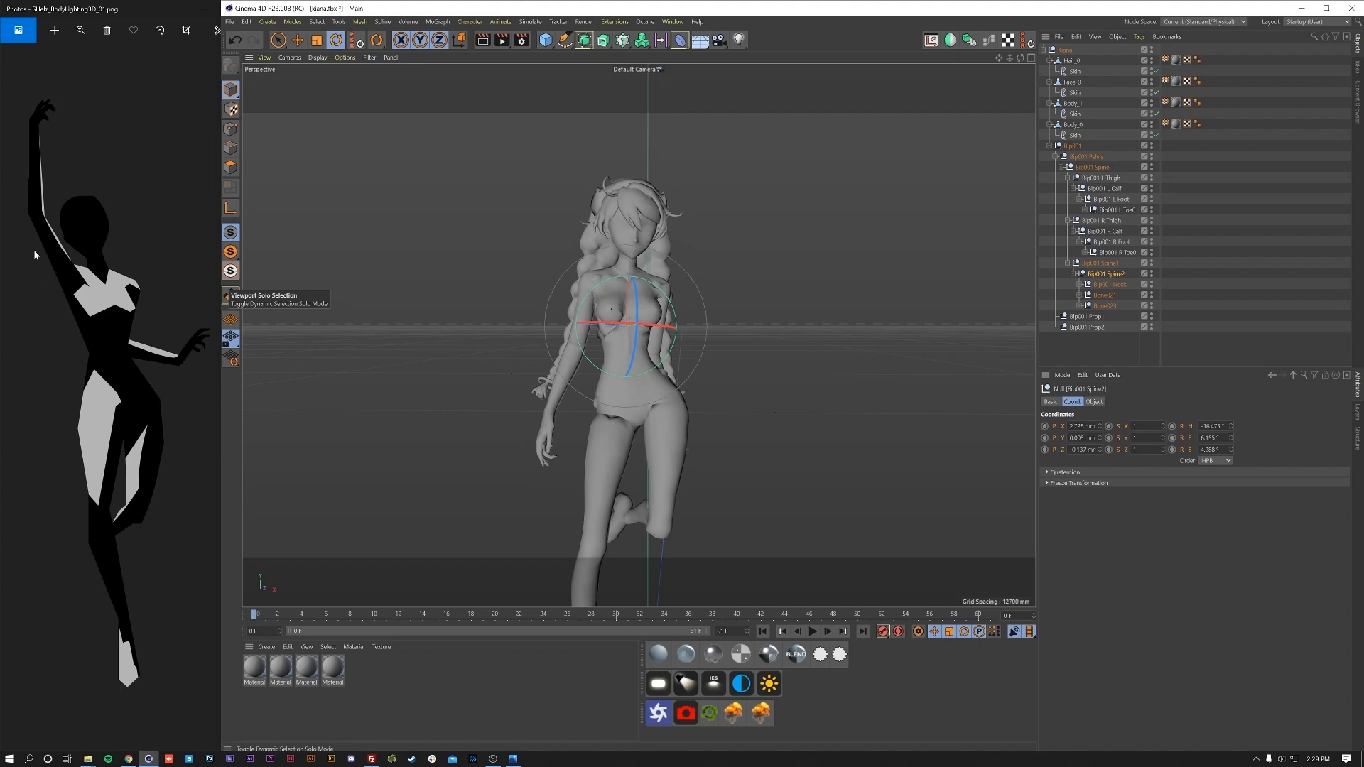
mouse_move(655, 301)
mouse_down()
mouse_move(643, 426)
mouse_move(769, 424)
mouse_move(642, 417)
mouse_move(685, 315)
mouse_move(665, 299)
mouse_up()
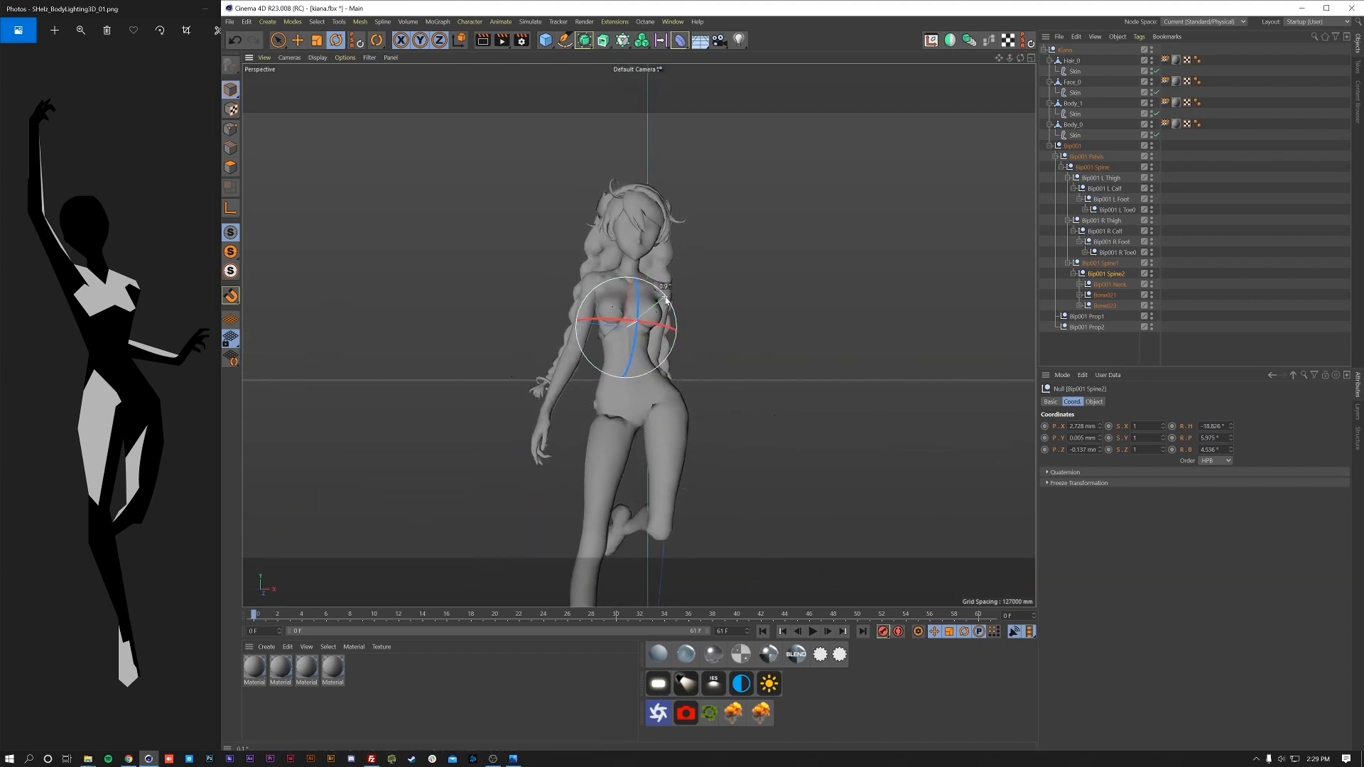
- Rotate the neck bone to tilt the head and shoulders in line with the reference
click(1109, 285)
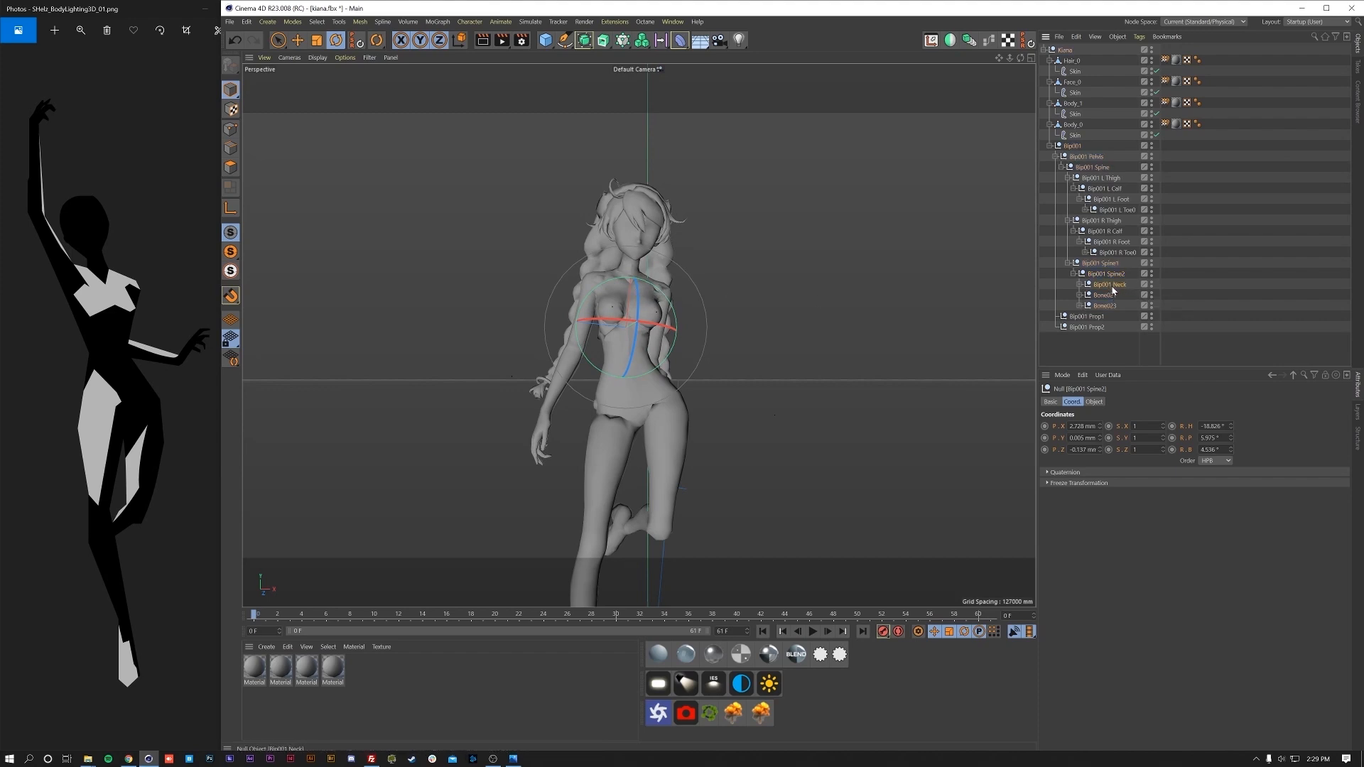
drag(642, 265, 637, 252)
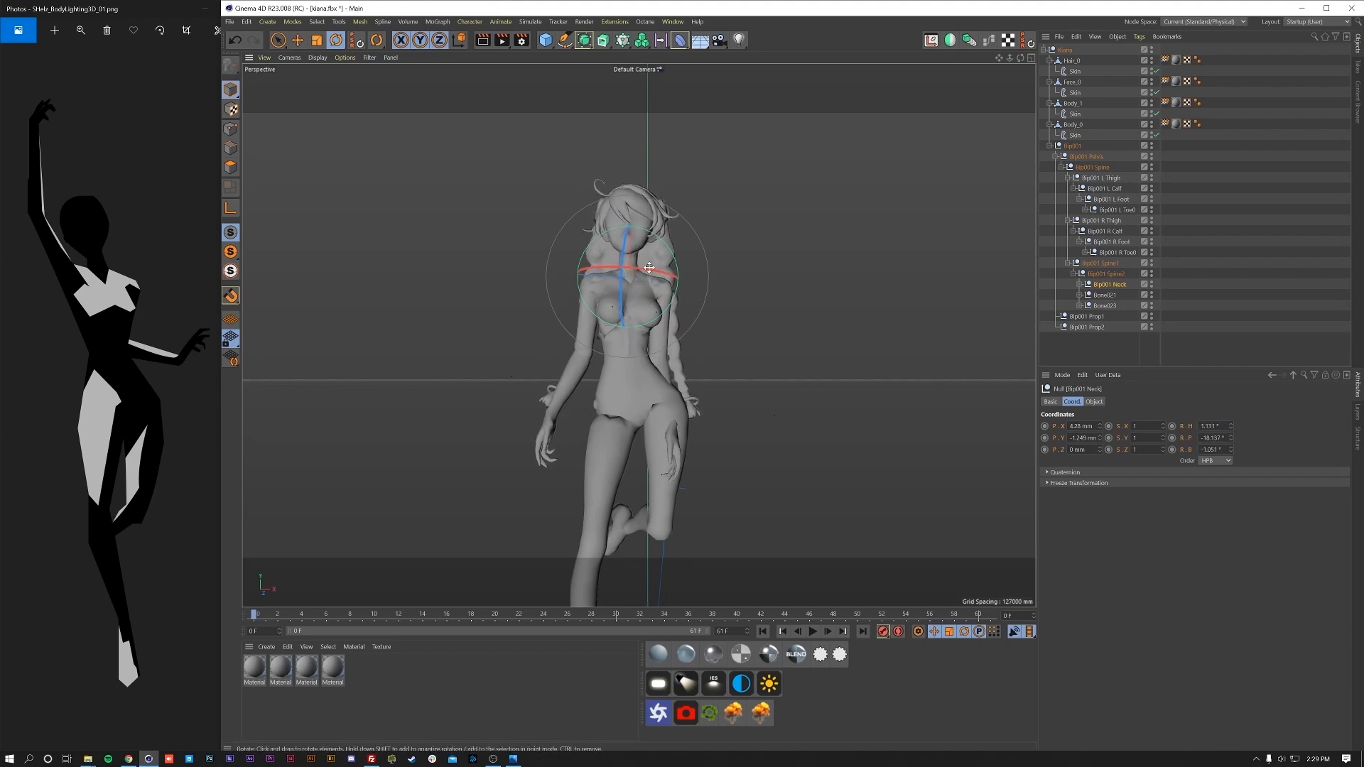
drag(649, 304, 595, 297)
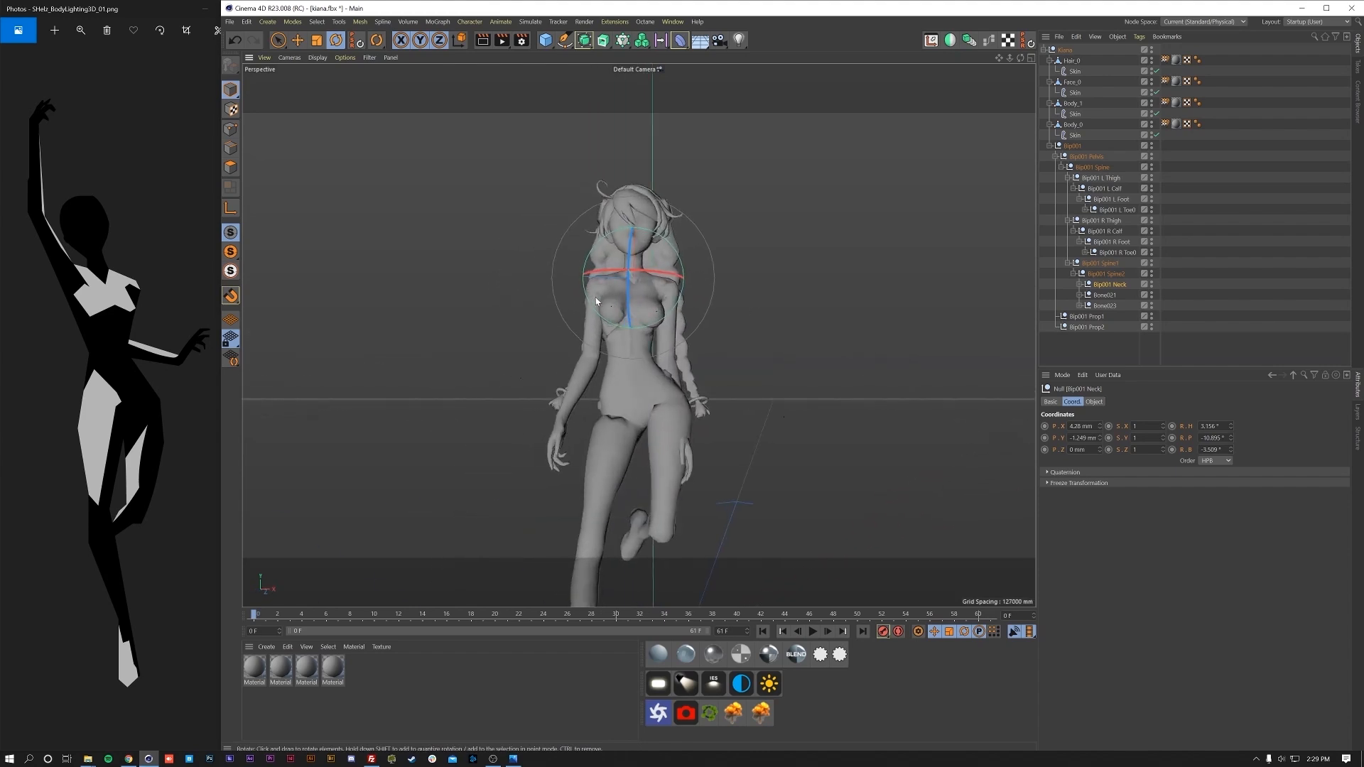
- Expand the neck hierarchy and rotate the left clavicle to adjust the left shoulder's angle
click(1080, 285)
click(1108, 295)
click(1113, 306)
drag(662, 300, 688, 319)
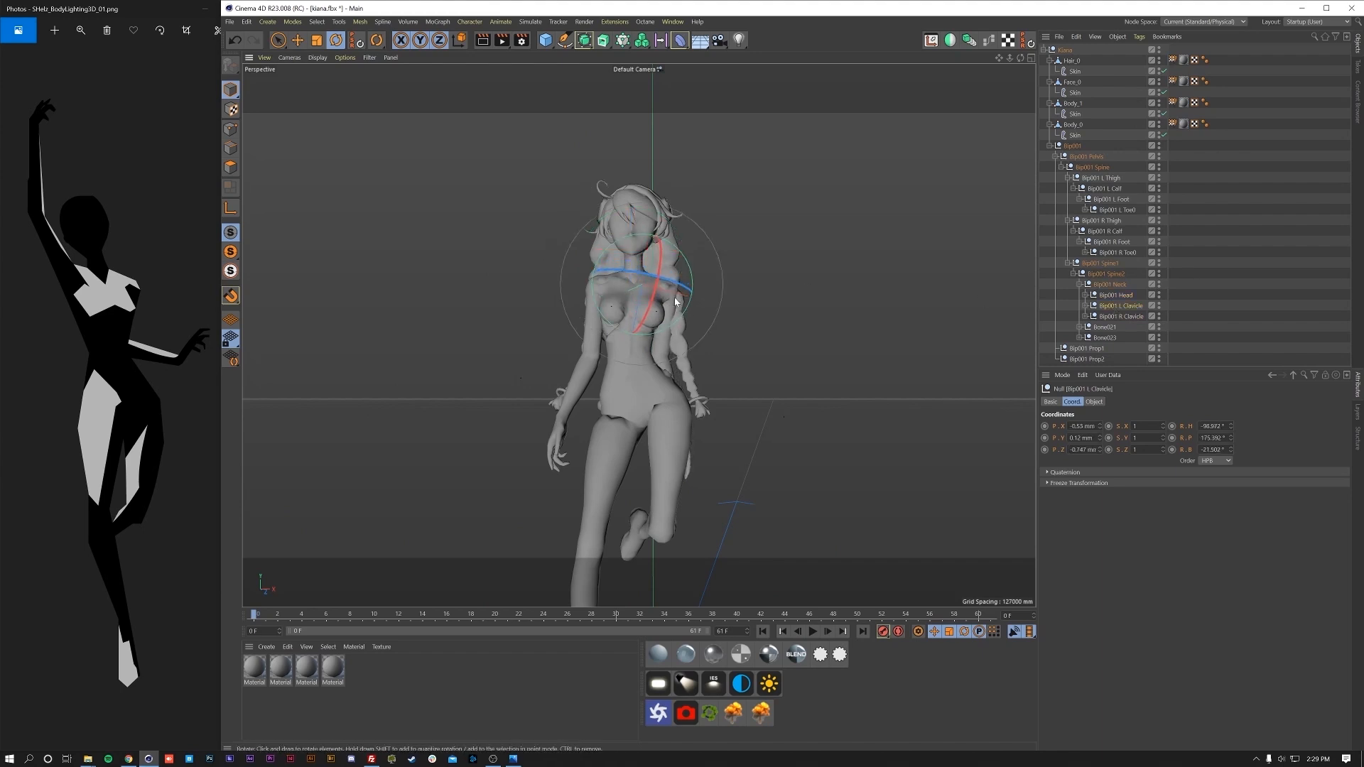
scroll(664, 356, up, 4)
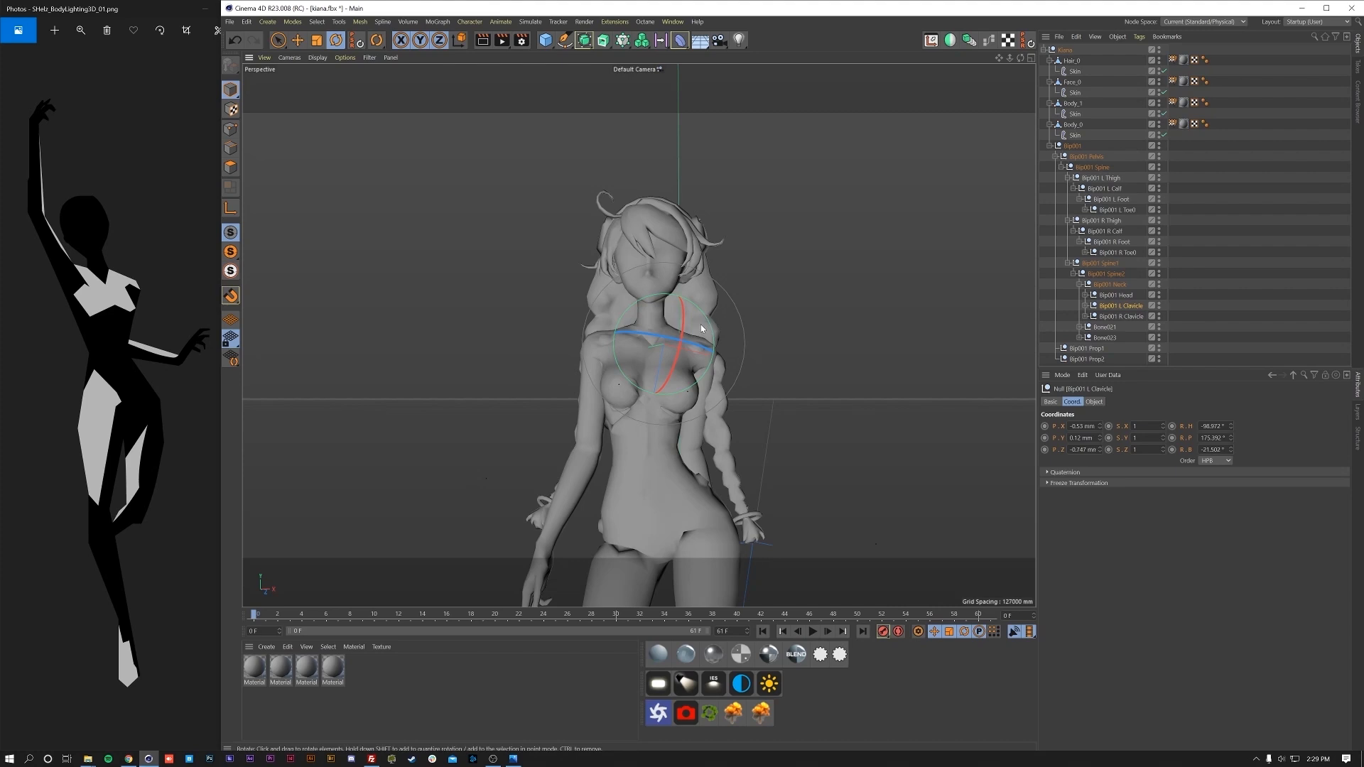
drag(703, 326, 657, 330)
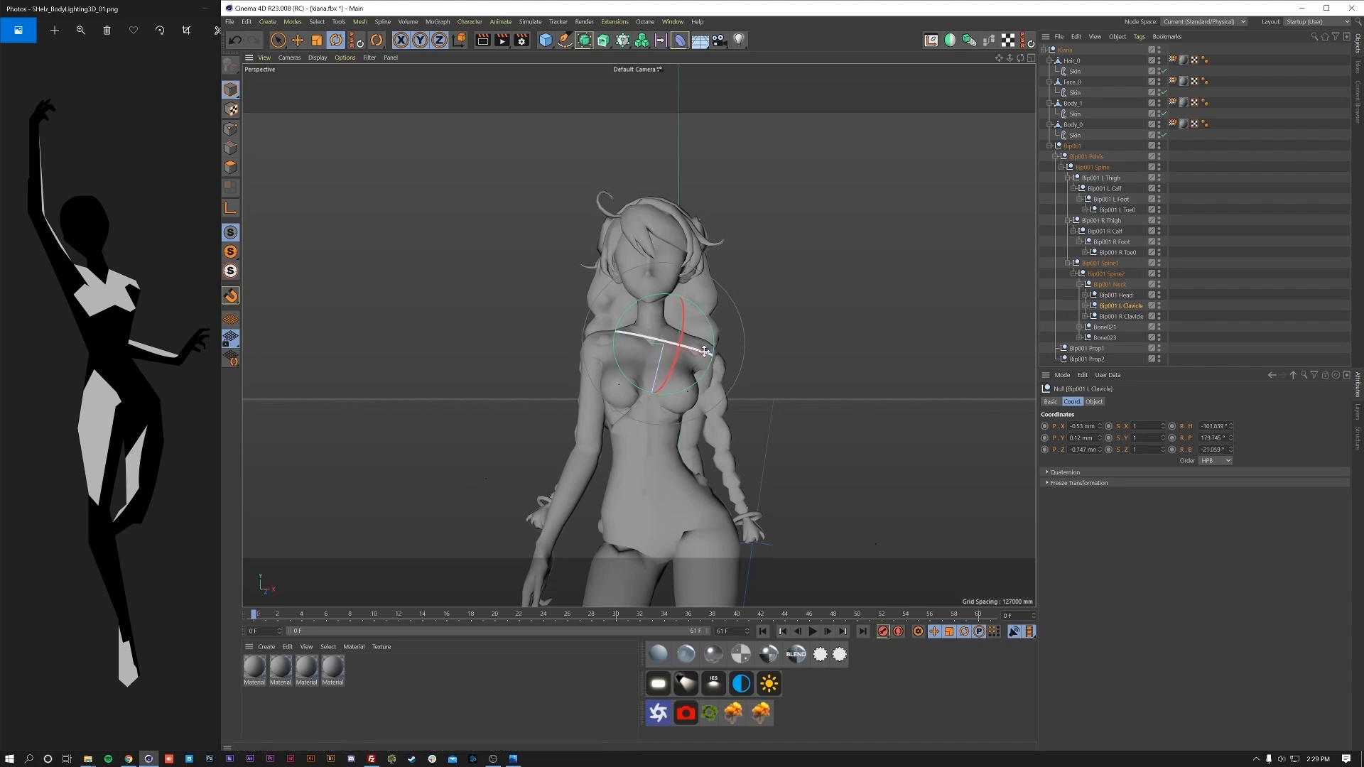
mouse_move(700, 338)
mouse_down()
mouse_move(711, 320)
mouse_move(716, 340)
mouse_move(658, 350)
mouse_move(712, 334)
mouse_up()
- Rotate the right clavicle to lift the right shoulder and swing the arm away from the body
click(1122, 317)
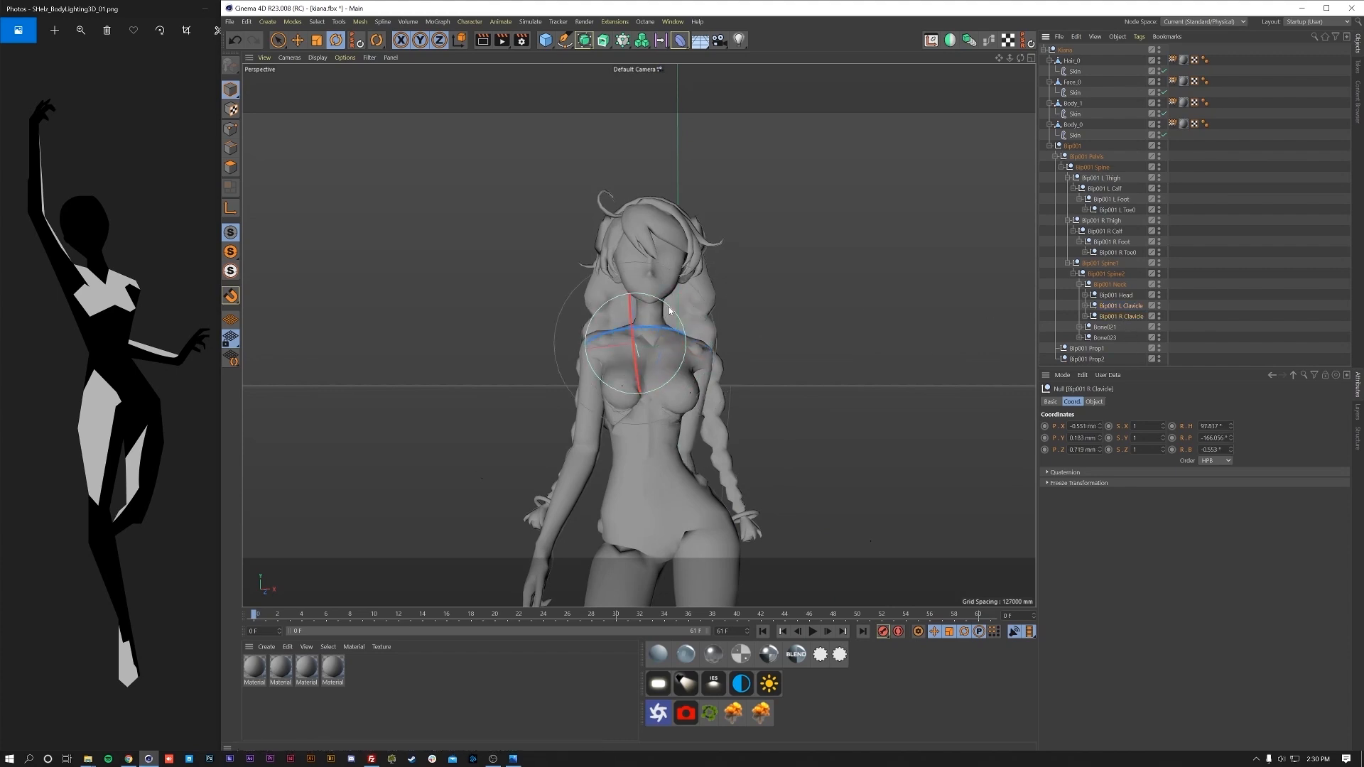
mouse_move(671, 310)
mouse_down()
mouse_move(678, 328)
mouse_move(660, 334)
mouse_move(658, 314)
mouse_move(680, 328)
mouse_up()
key(e)
key(r)
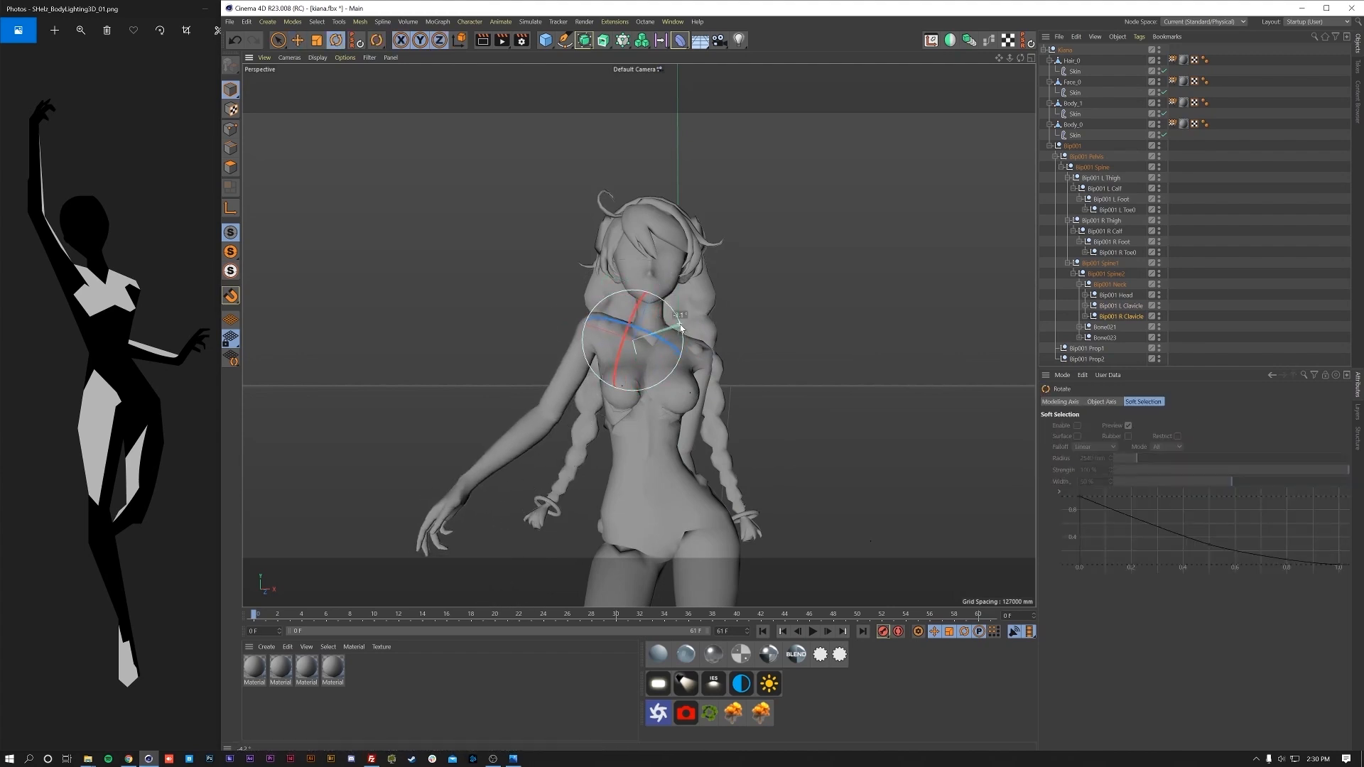
- Expand the right clavicle hierarchy and rotate the right upper arm up so the arm reaches overhead
click(1086, 317)
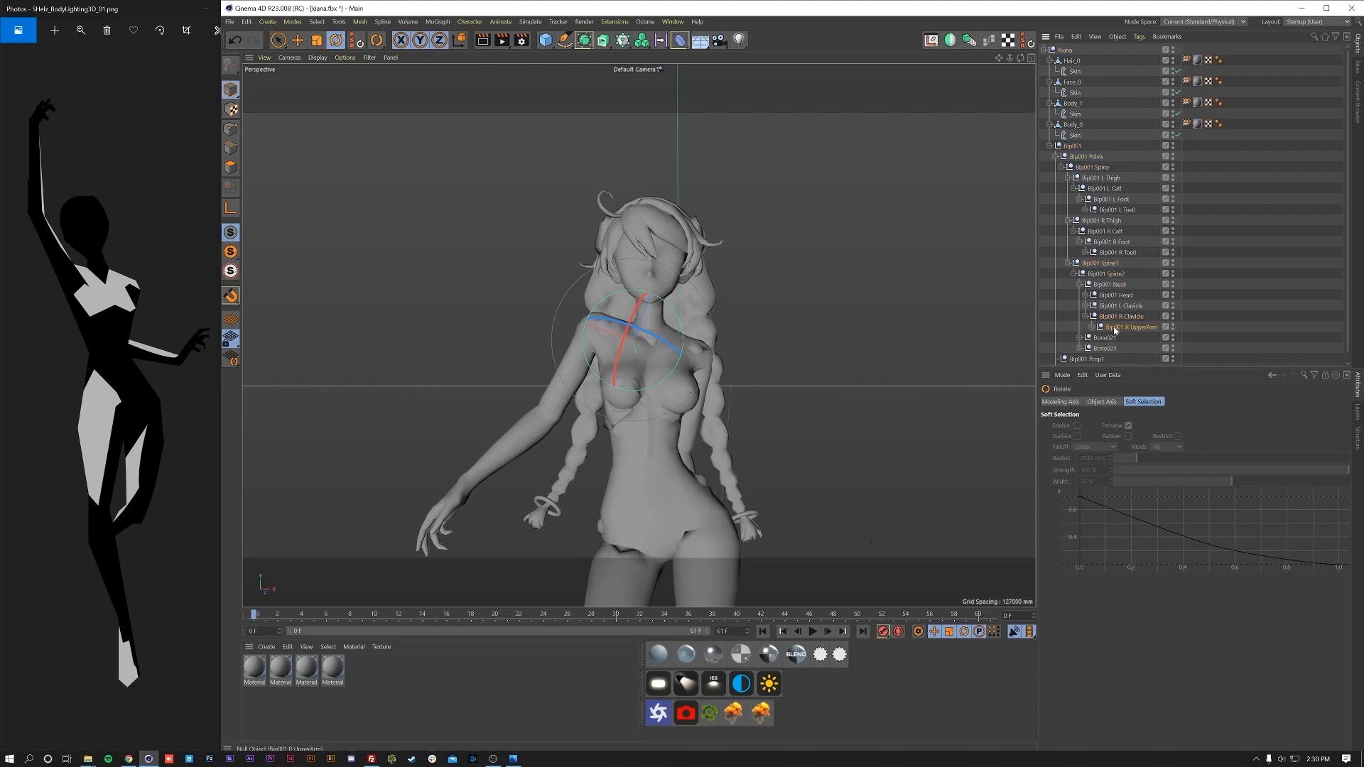
click(1114, 327)
drag(581, 318, 878, 333)
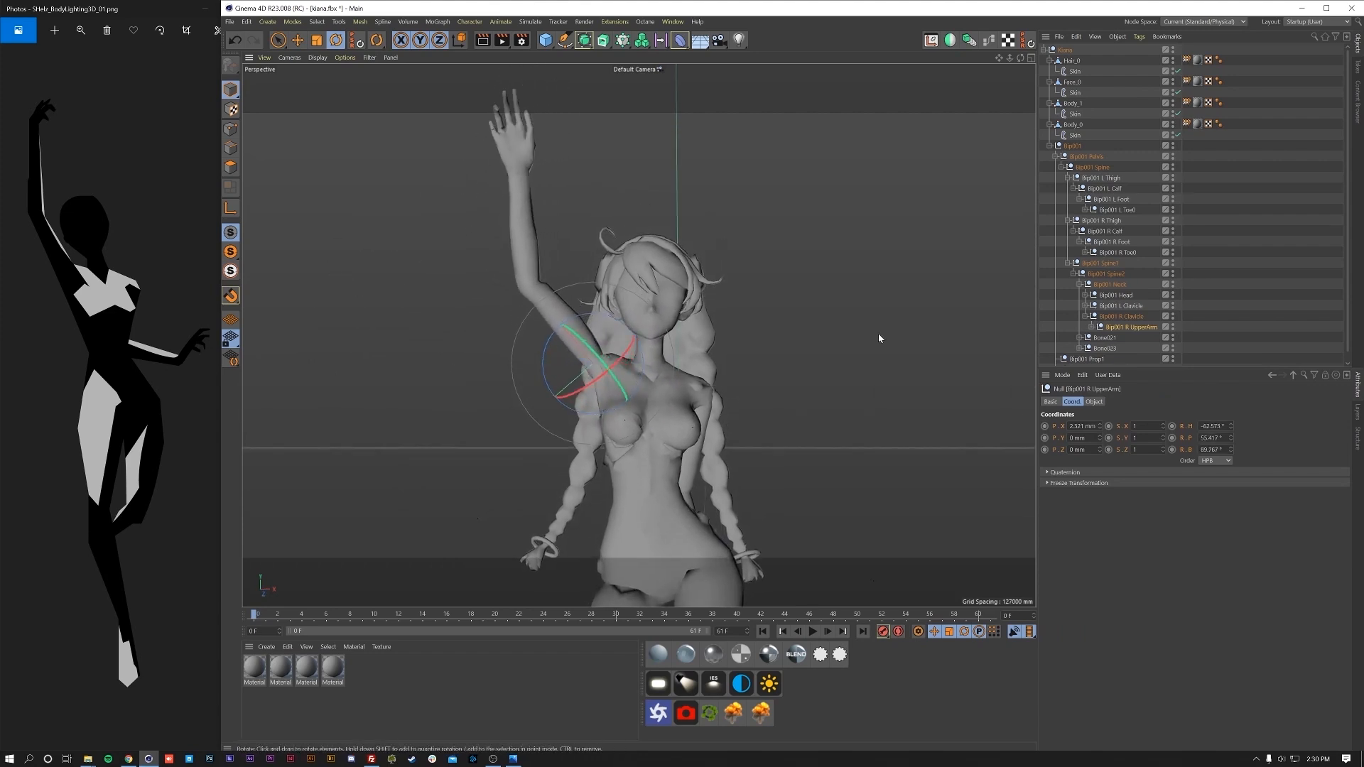
- Fine-tune the rotations of the right clavicle and right upper arm to shape the raised shoulder
key(Up)
drag(652, 384, 784, 348)
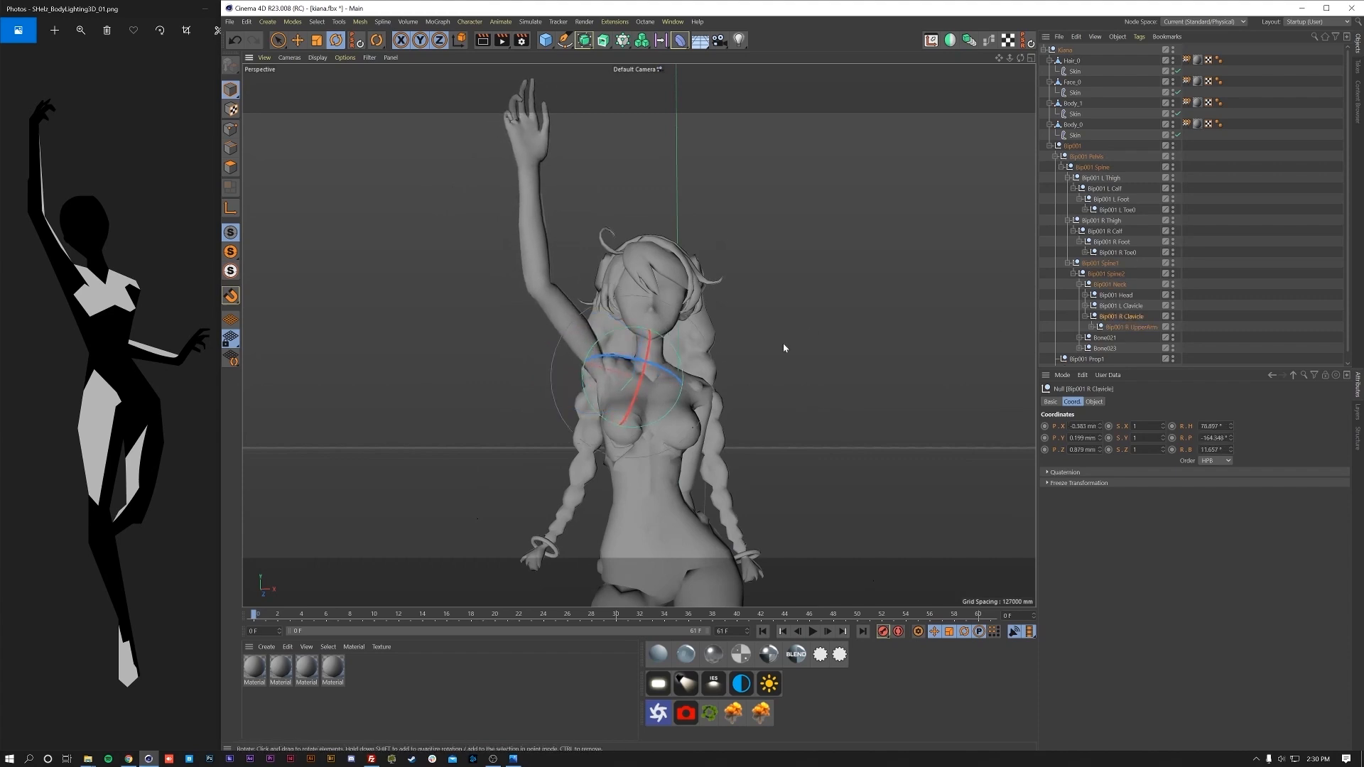
click(1131, 326)
mouse_move(605, 377)
mouse_down()
mouse_move(629, 314)
mouse_move(628, 381)
mouse_up()
drag(607, 329, 660, 382)
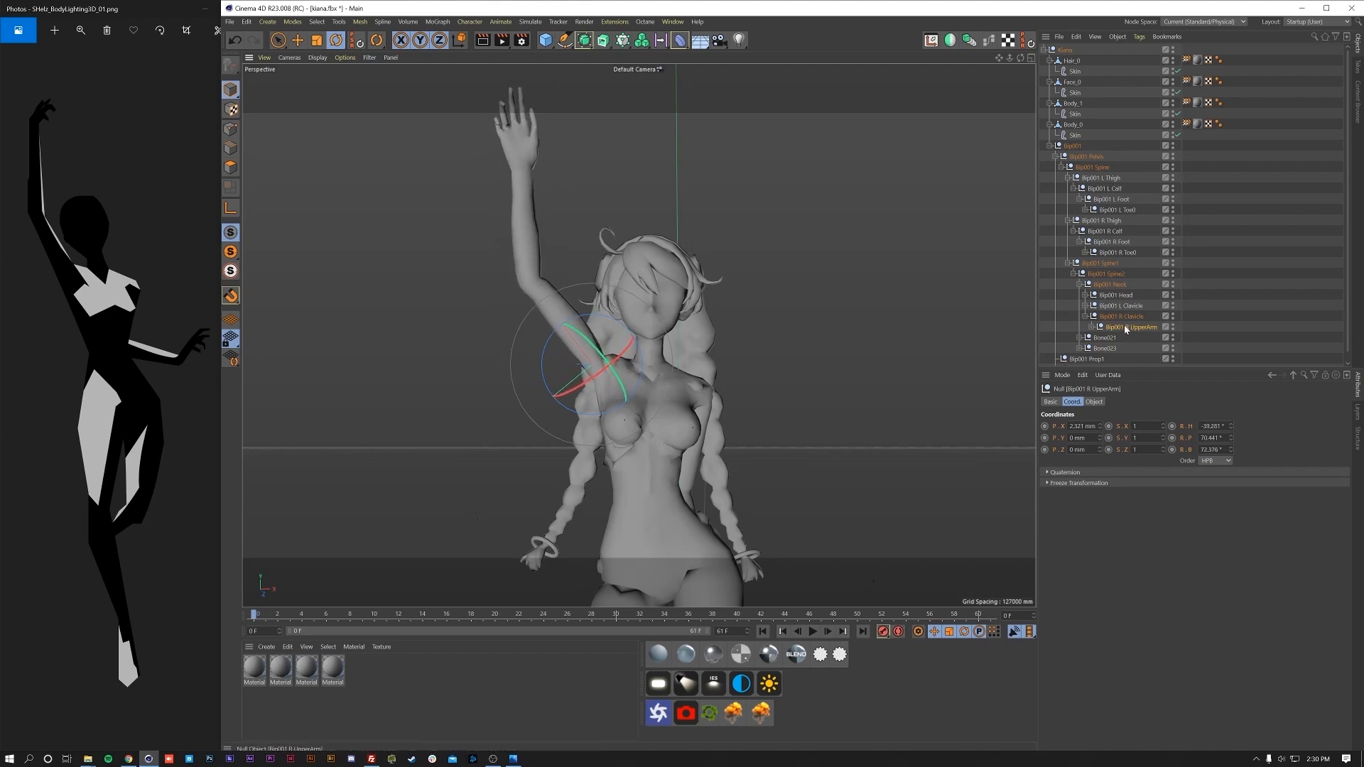
- Expand the right upper arm and rotate the right forearm to twist and straighten it upward
click(1107, 336)
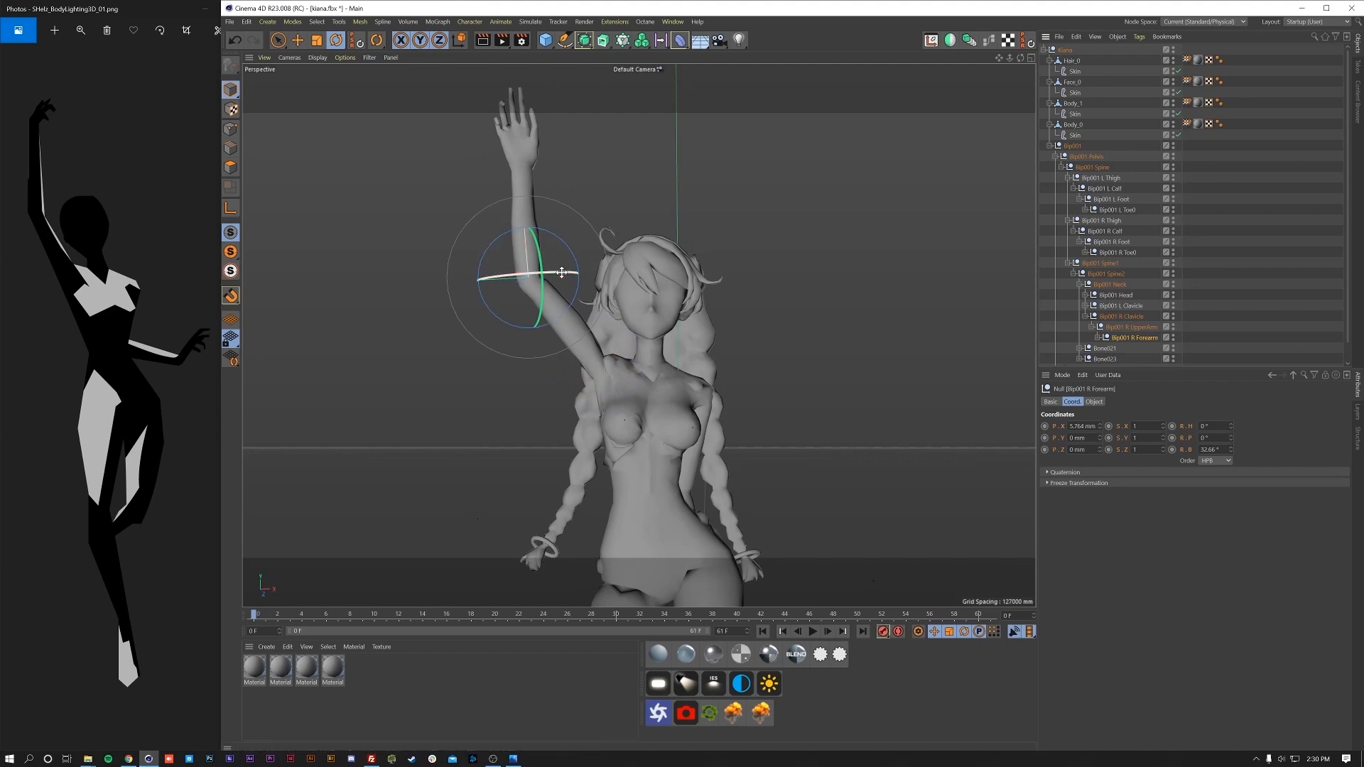
drag(575, 263, 655, 304)
scroll(541, 320, up, 5)
alt+middle_drag(567, 324, 543, 368)
scroll(543, 368, down, 2)
alt+drag(538, 381, 555, 340)
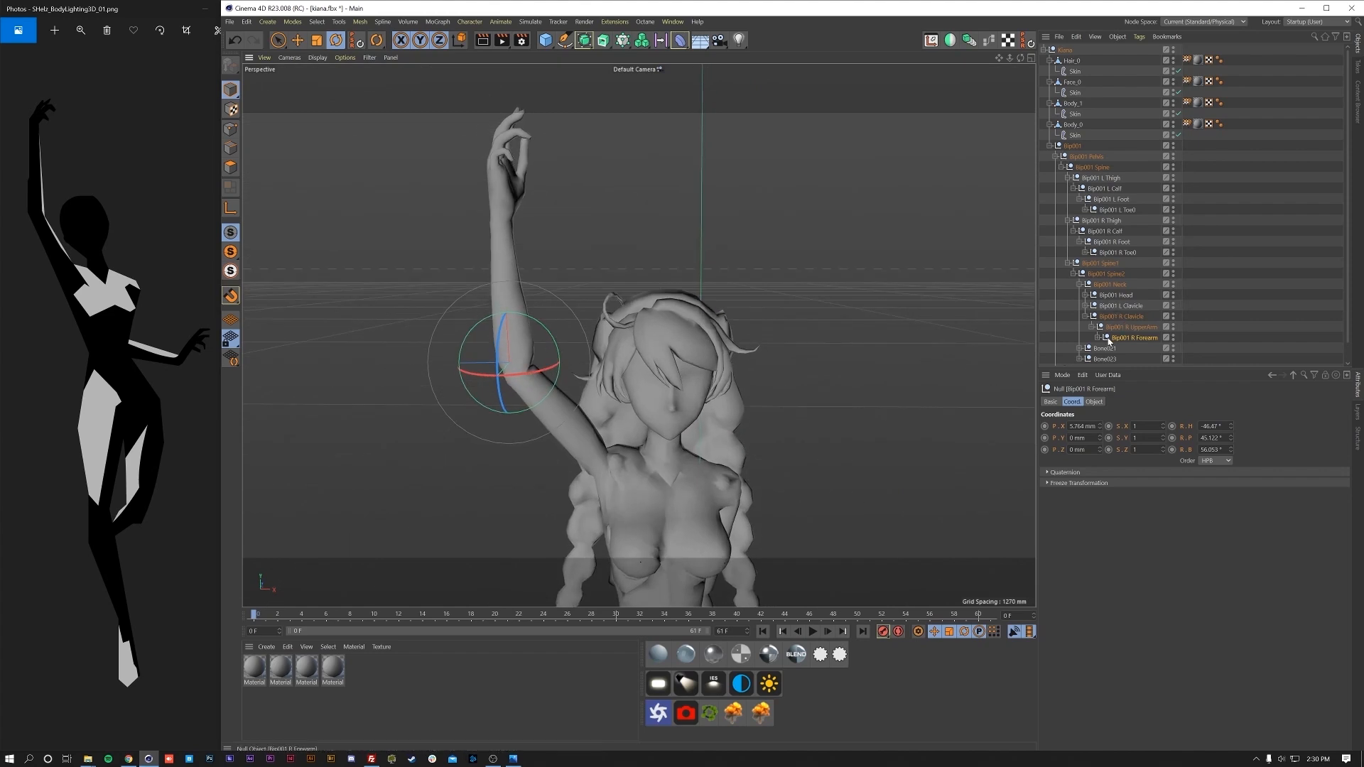
- Rotate the right hand bone at the wrist of the raised arm to match the reference hand
click(1125, 348)
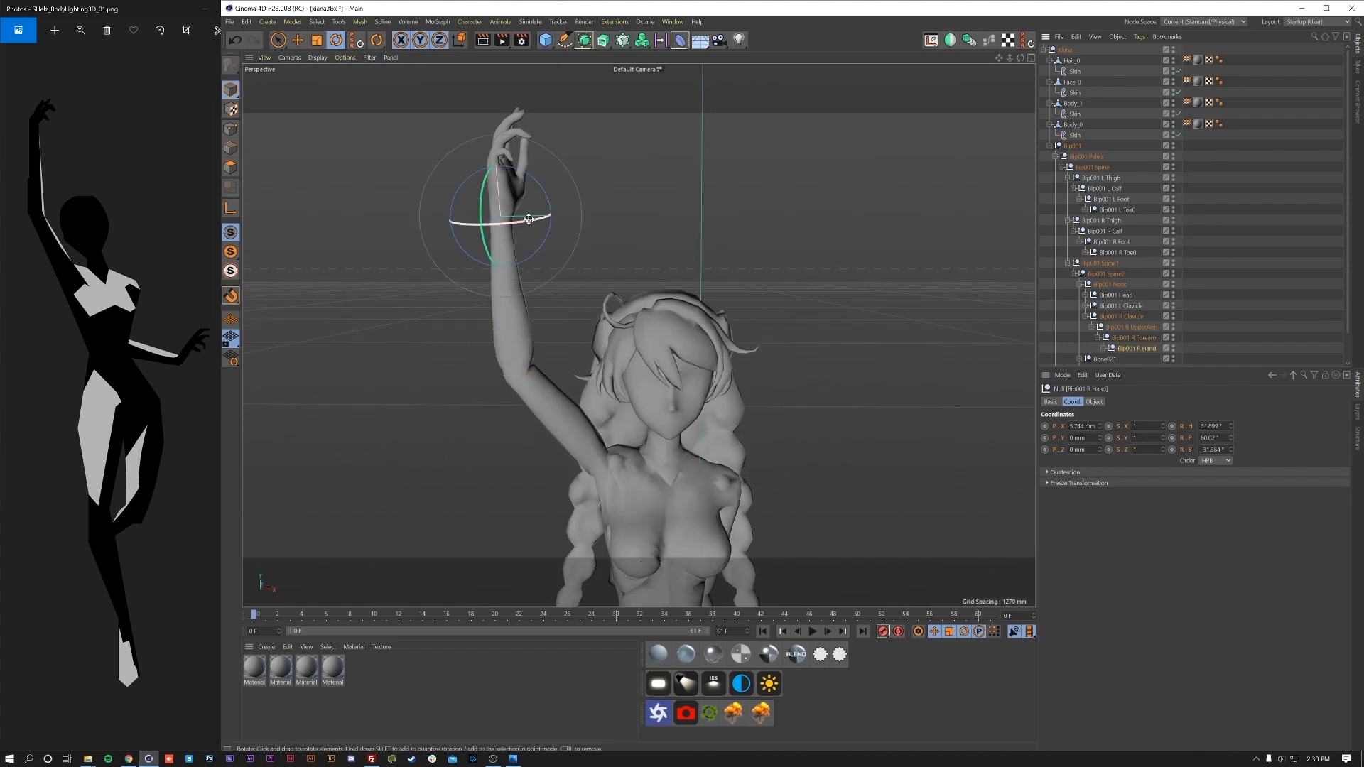
mouse_move(528, 218)
mouse_down()
mouse_move(569, 218)
mouse_move(551, 188)
mouse_move(519, 206)
mouse_move(308, 211)
mouse_move(578, 220)
mouse_move(523, 233)
mouse_up()
scroll(522, 233, up, 3)
alt+middle_drag(522, 233, 603, 343)
alt+drag(603, 344, 661, 355)
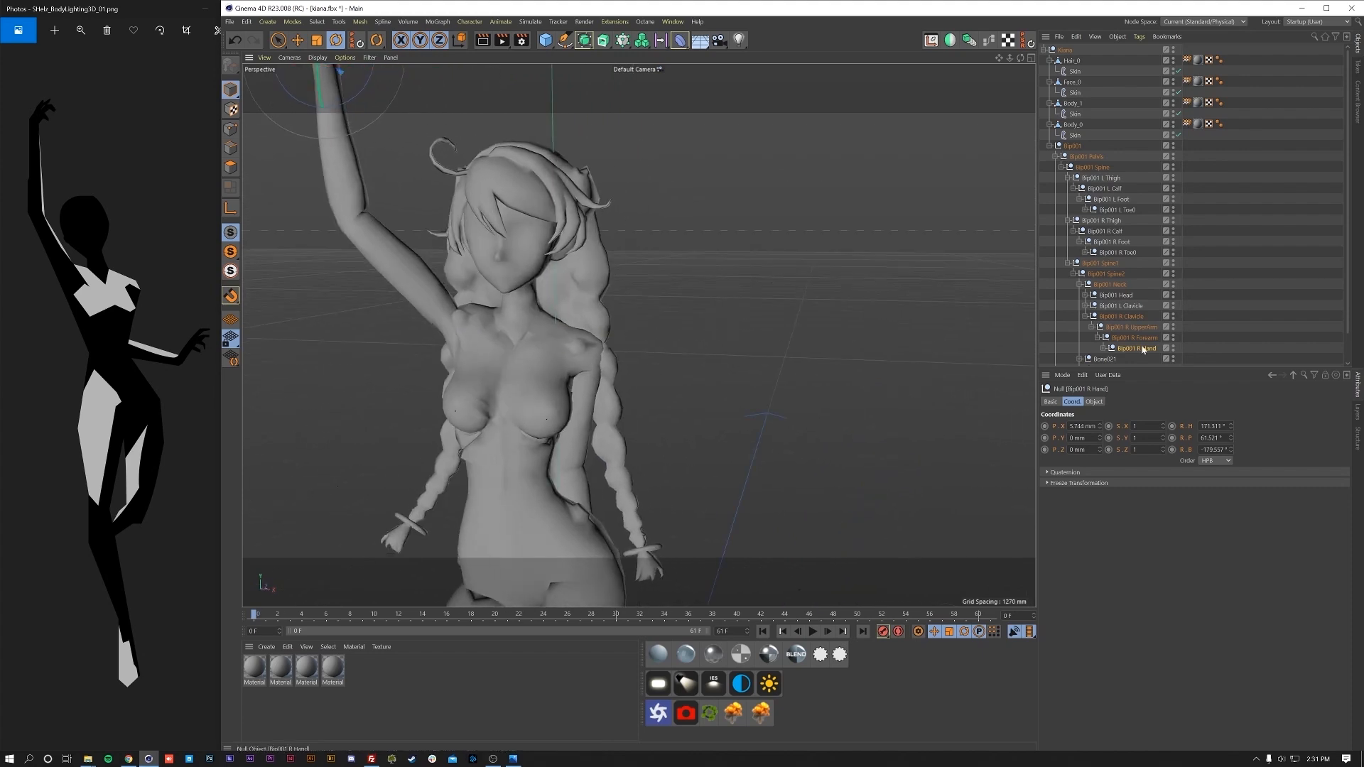
- Expand the left clavicle hierarchy and rotate the left clavicle to reposition the left shoulder
scroll(1144, 321, down, 1)
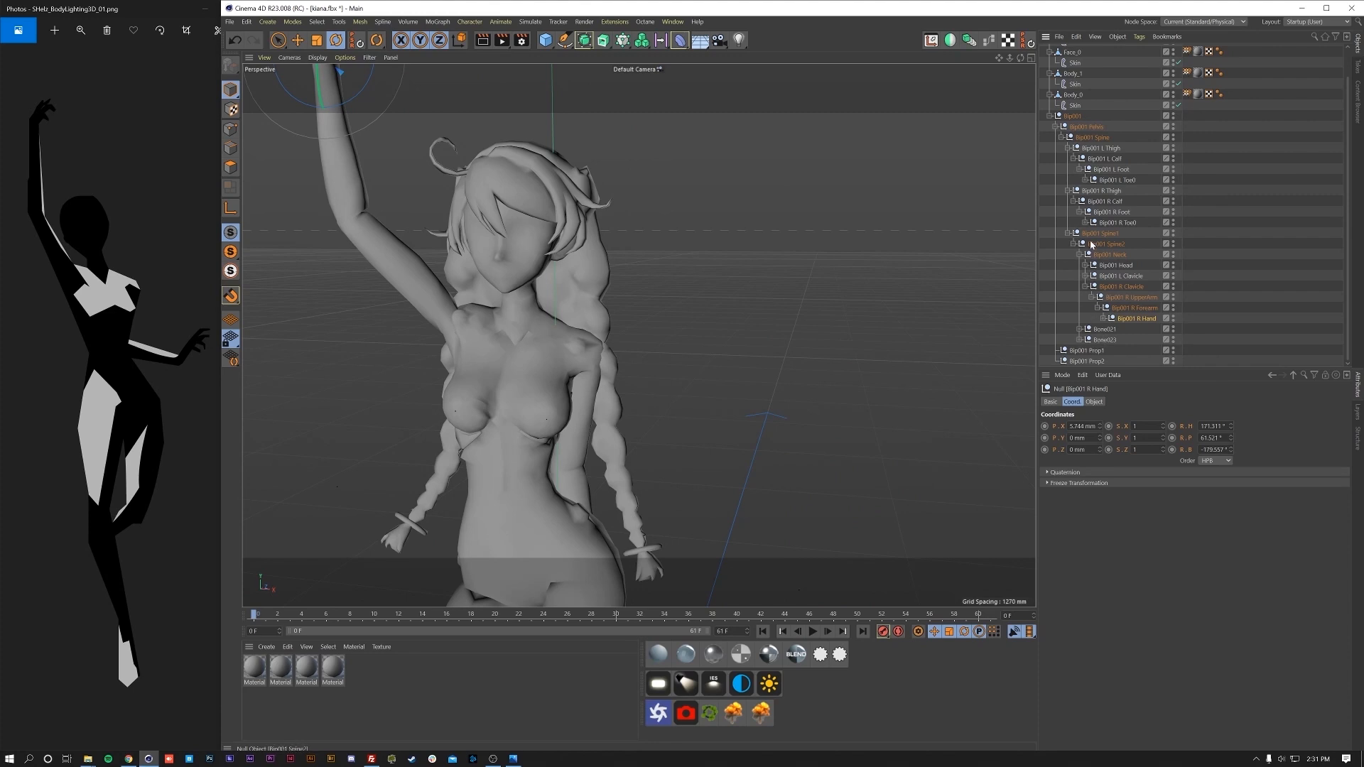
click(1079, 255)
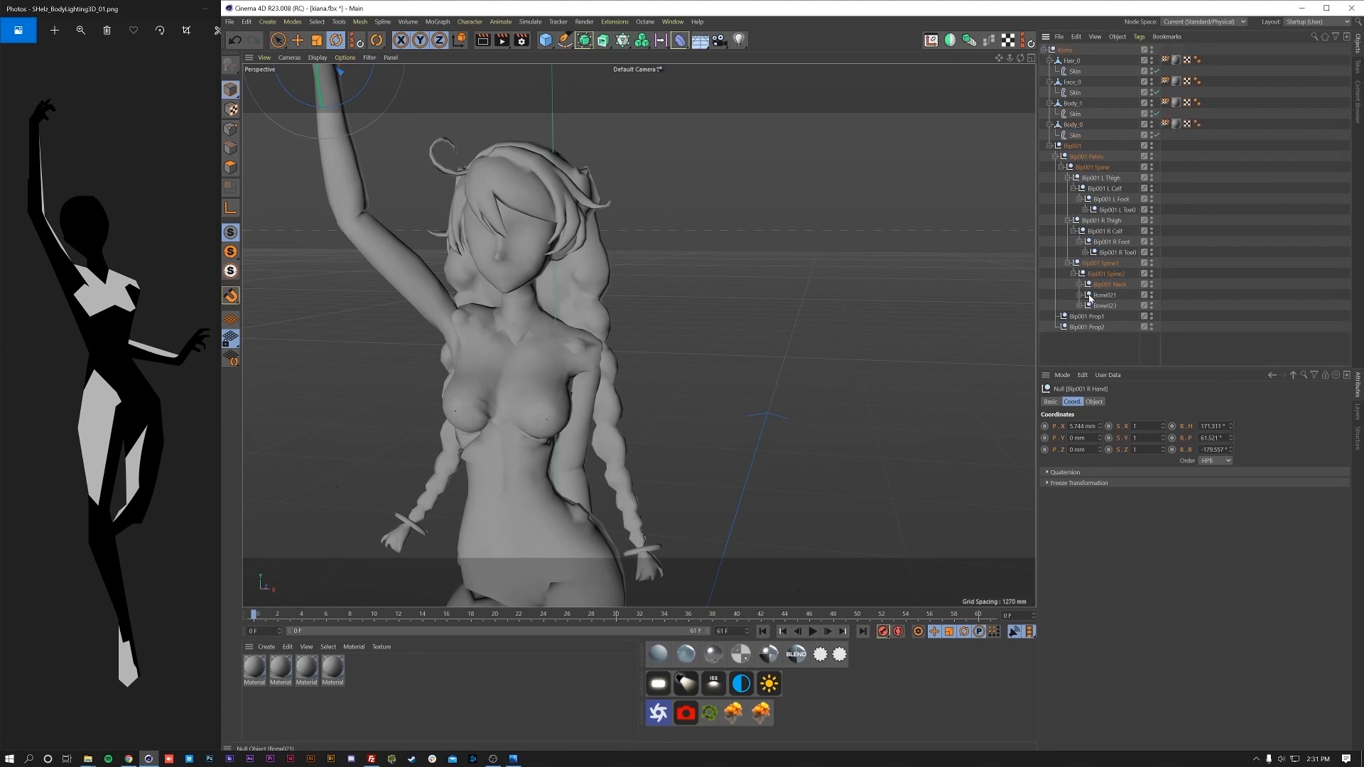
click(1080, 284)
click(1088, 306)
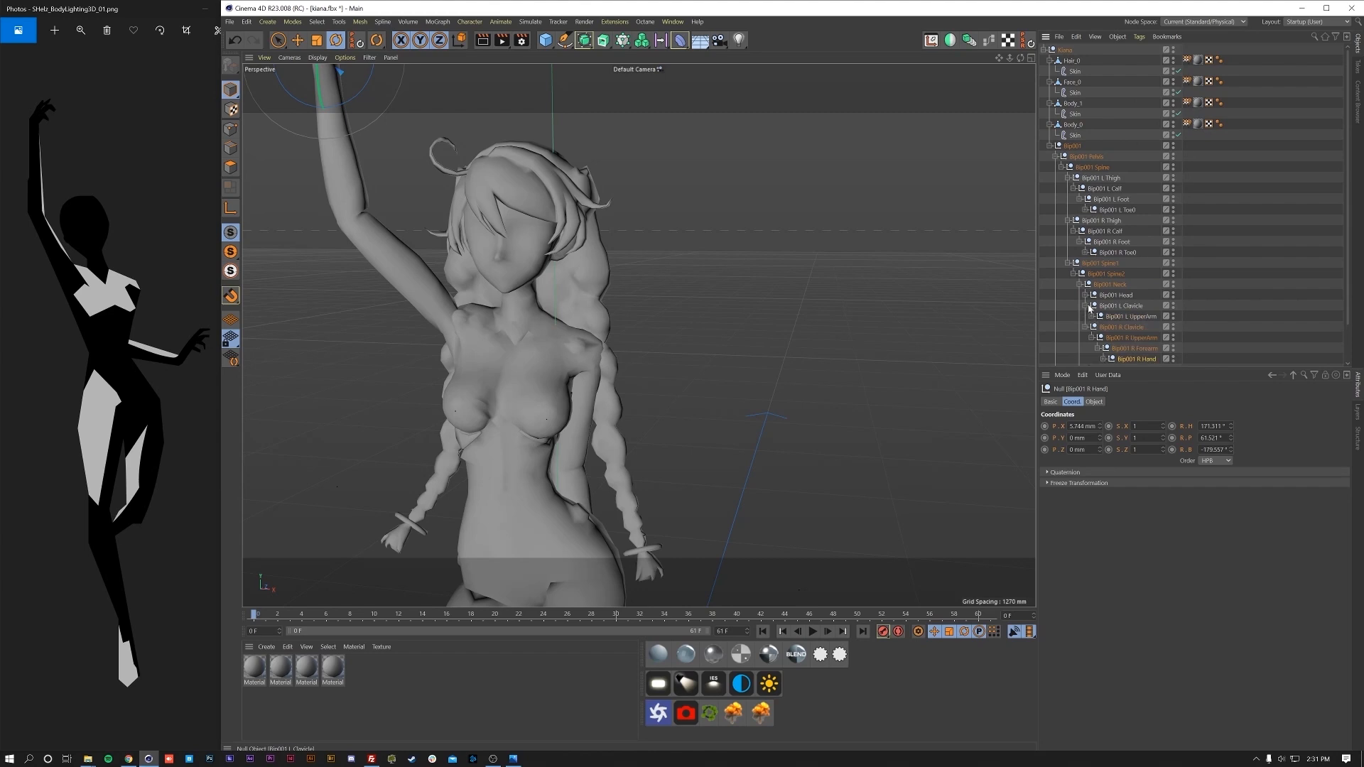
click(1114, 308)
key(o)
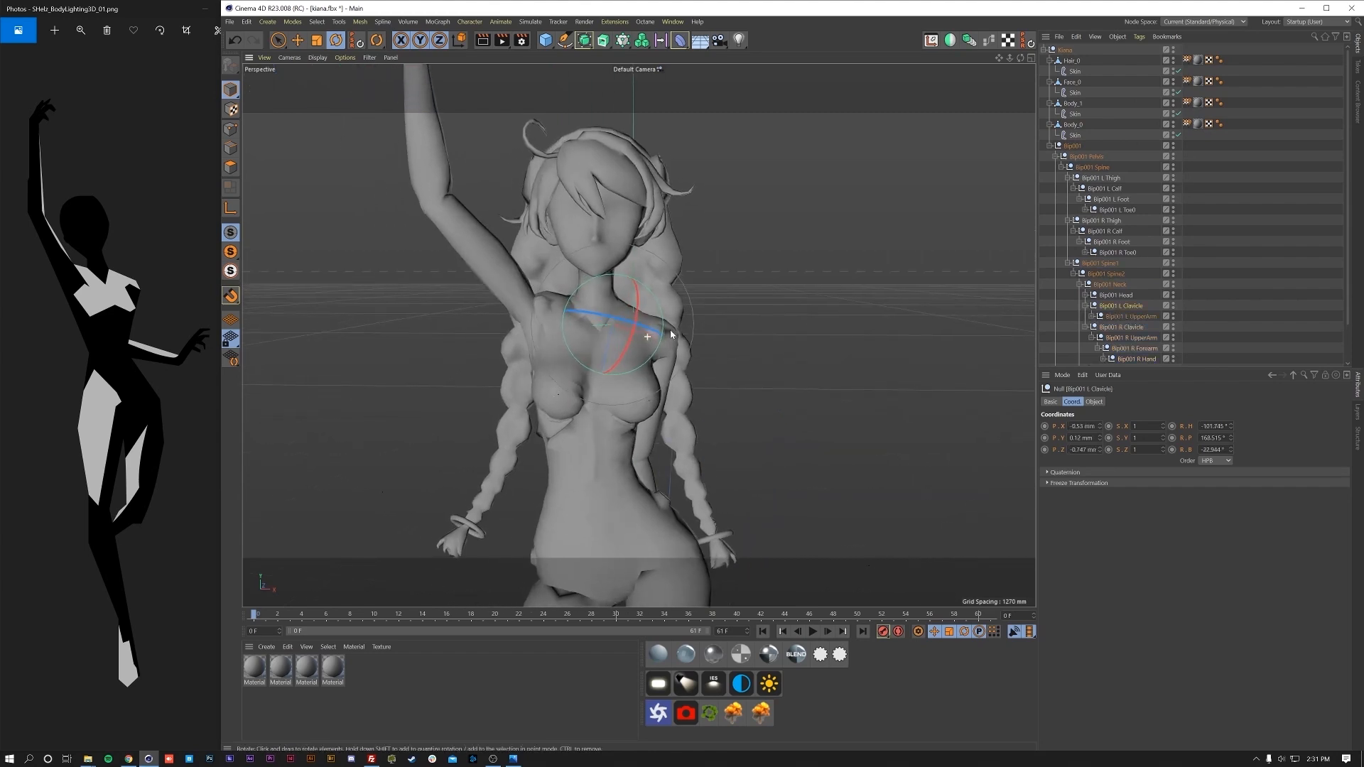
drag(665, 323, 528, 345)
- Rotate the left upper arm so it swings backward behind the torso
click(1122, 317)
key(o)
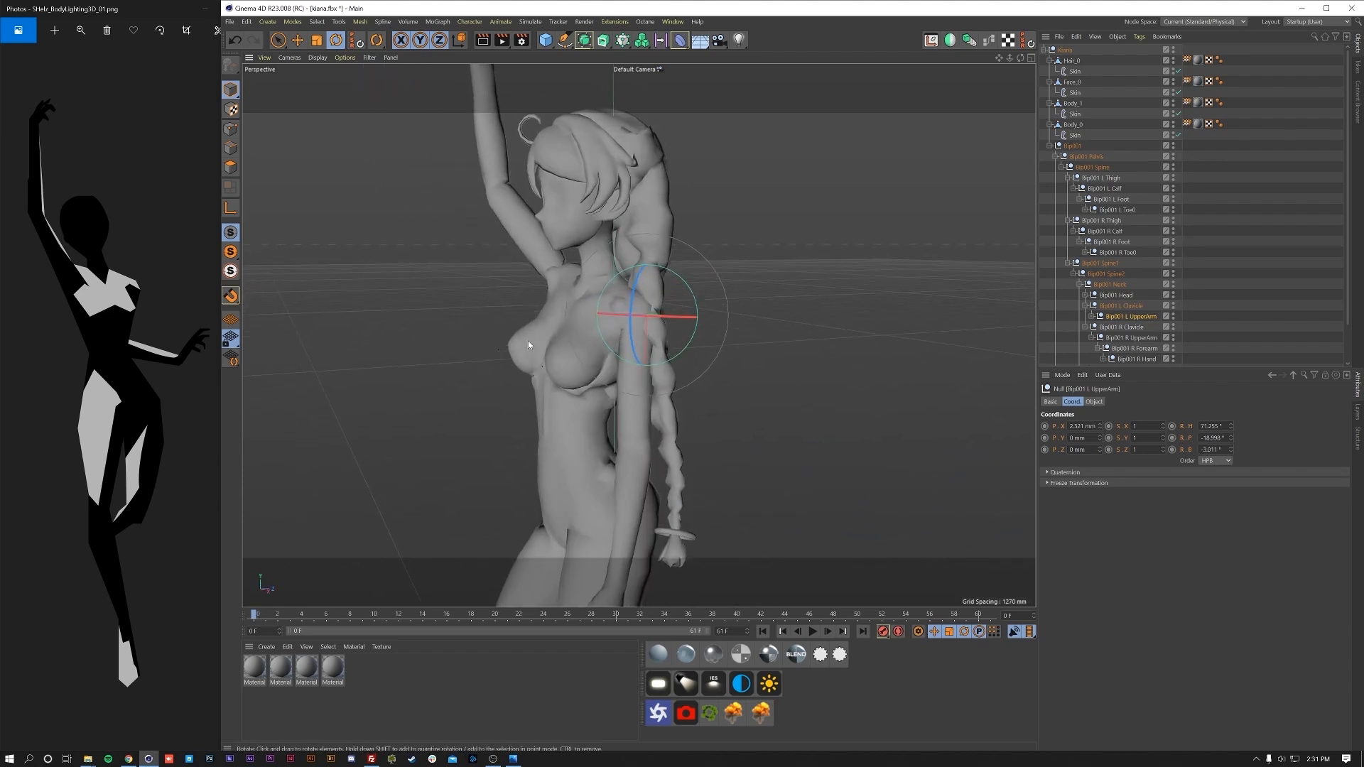
alt+drag(653, 348, 593, 346)
drag(696, 351, 620, 331)
alt+drag(603, 347, 455, 404)
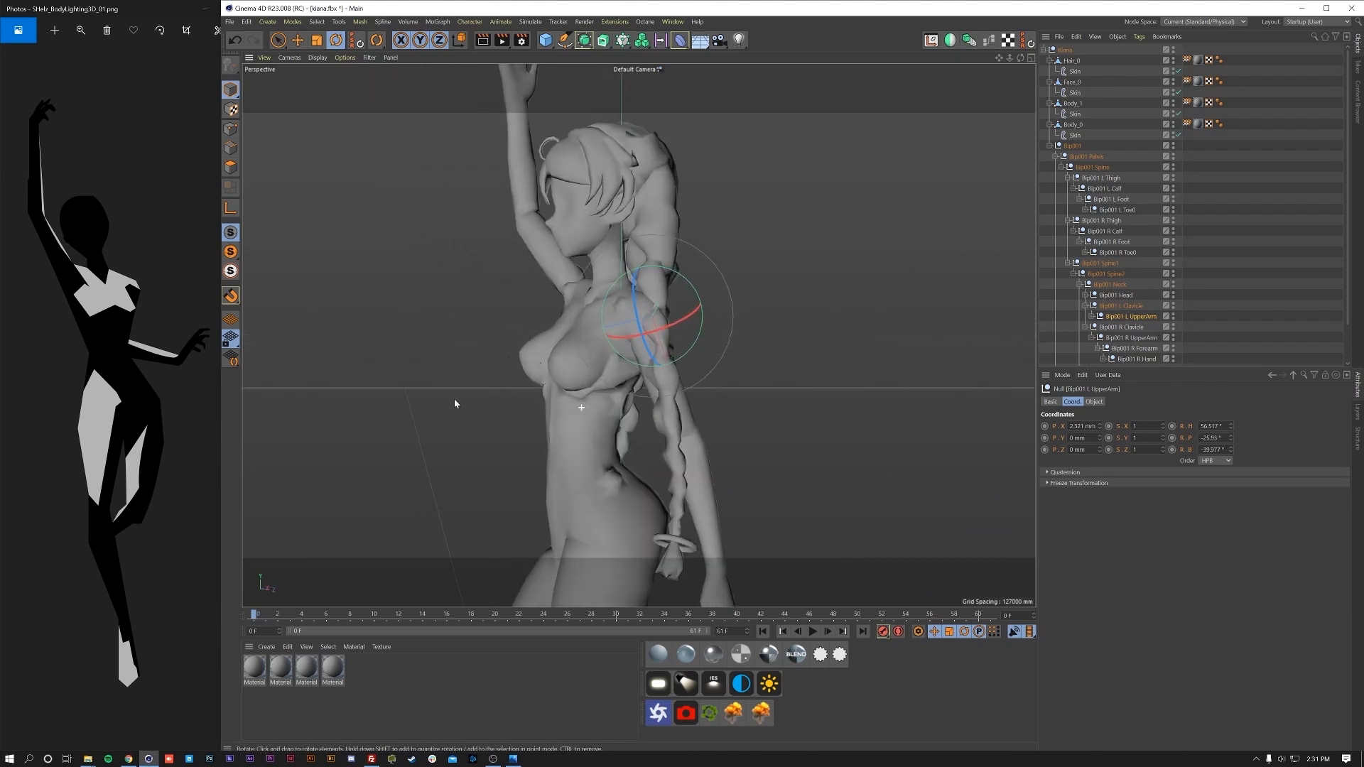
- Rotate the left forearm to bend the elbow and extend the lower arm sideways past the waist
click(1113, 326)
alt+drag(767, 377, 504, 423)
click(685, 313)
drag(736, 316, 732, 332)
click(1132, 328)
alt+drag(853, 398, 627, 467)
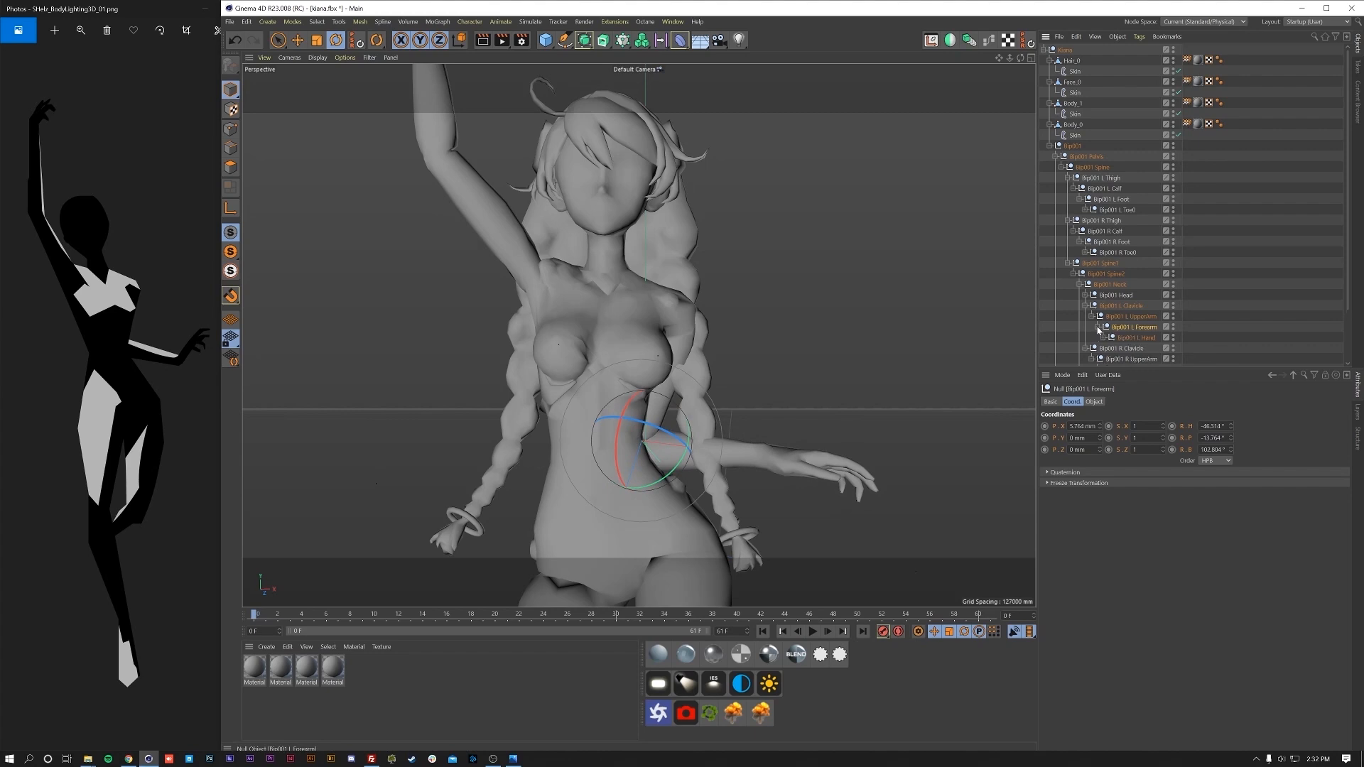
- Rotate the left hand bone at the wrist so the palm and fingers point upward
click(1131, 341)
drag(817, 444, 742, 359)
alt+drag(780, 432, 713, 457)
scroll(787, 447, down, 8)
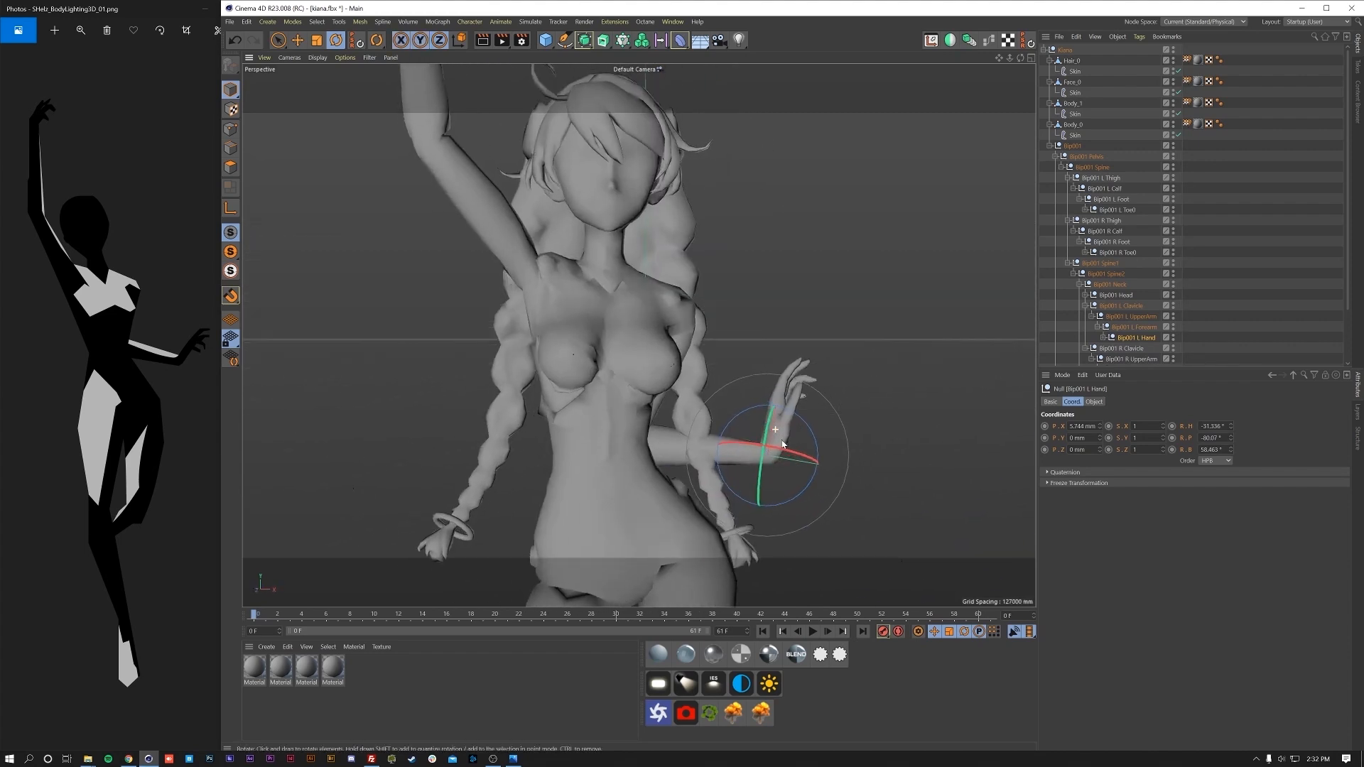
mouse_move(668, 374)
alt+mouse_down()
mouse_move(693, 338)
mouse_move(659, 380)
mouse_move(676, 361)
alt+mouse_up()
scroll(1148, 314, down, 3)
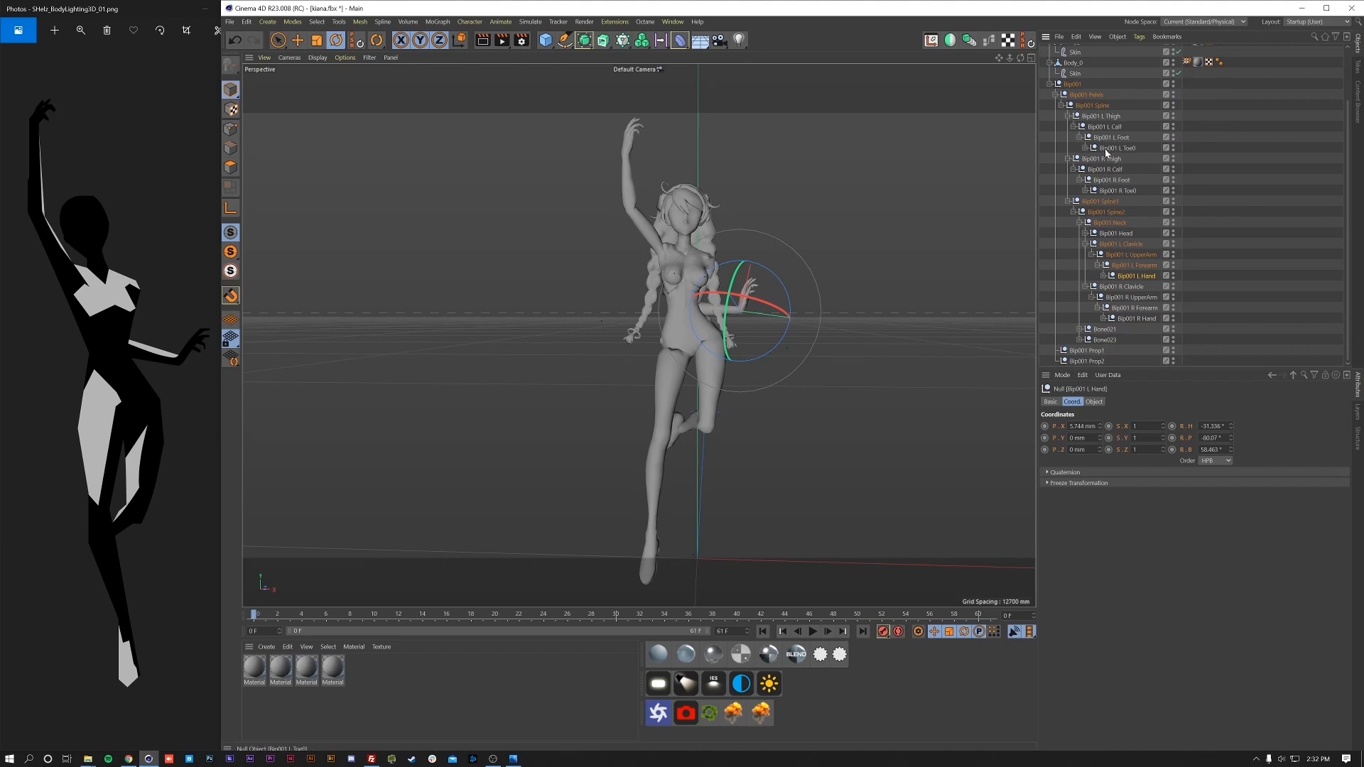
- Rotate the left and right thigh bones to bring the standing leg under the body beside the raised leg
click(1108, 117)
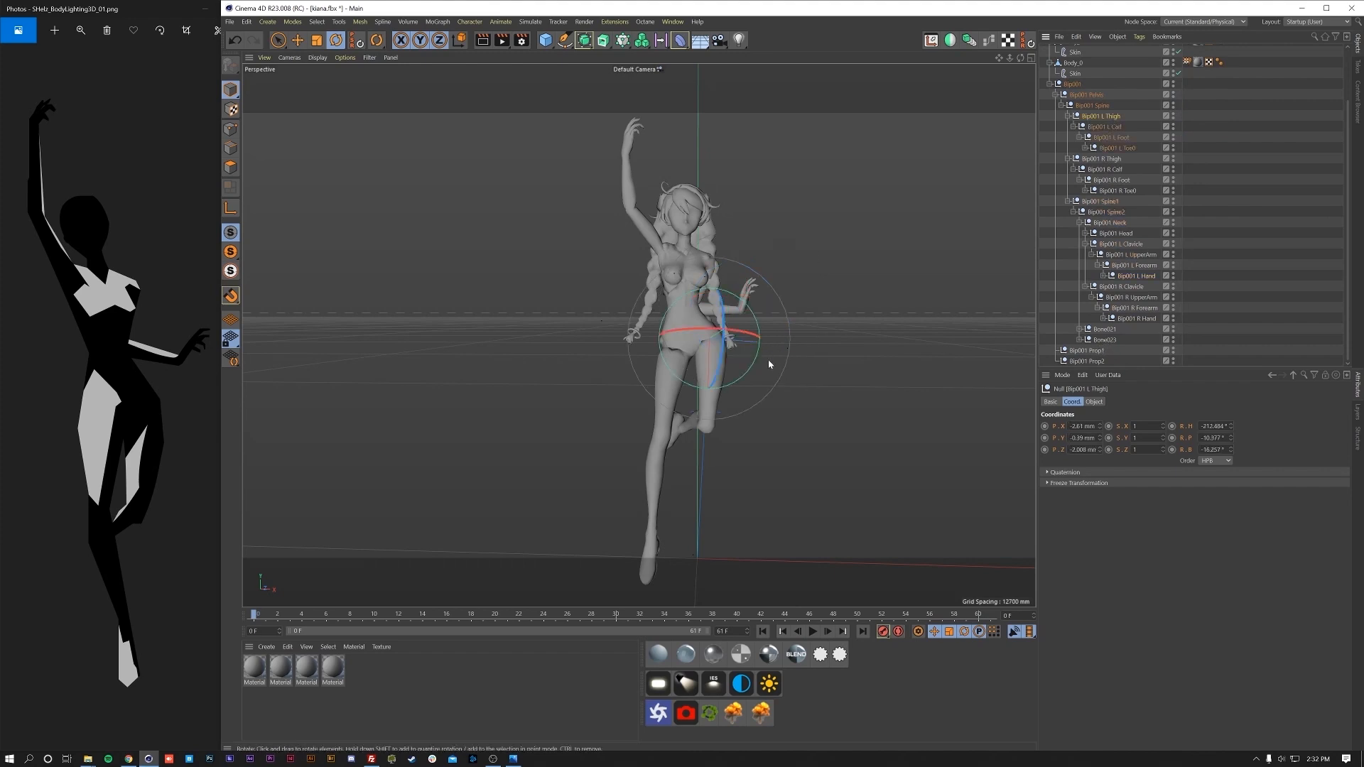
drag(757, 361, 743, 335)
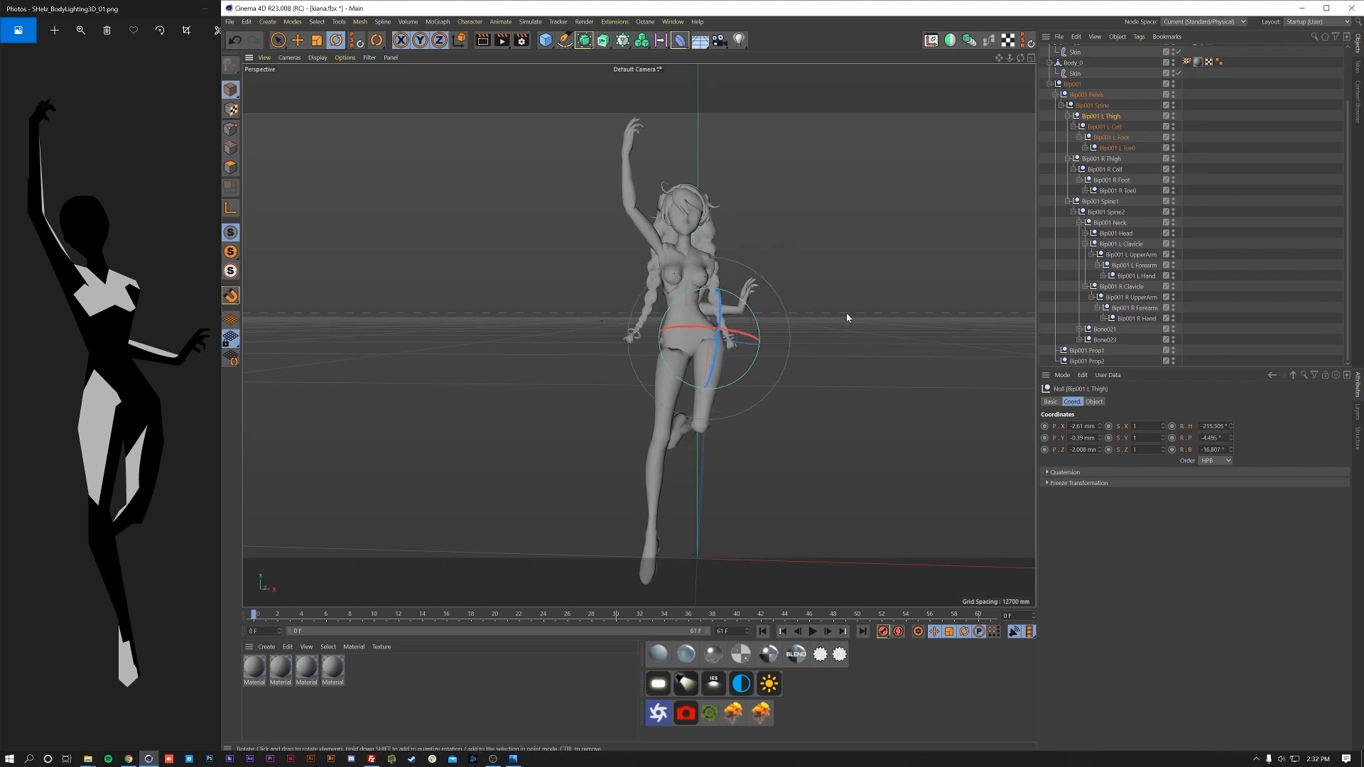
click(1108, 161)
drag(746, 381, 693, 390)
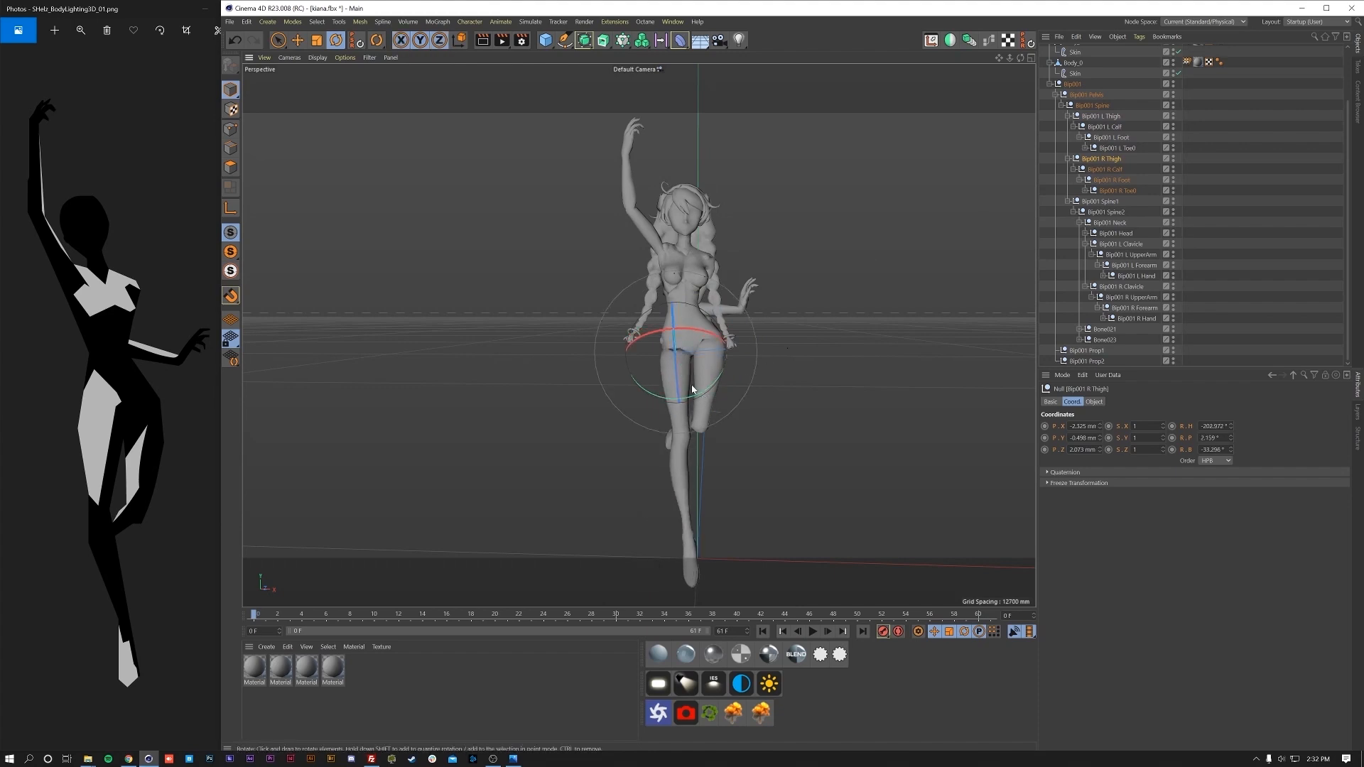
drag(690, 338, 696, 391)
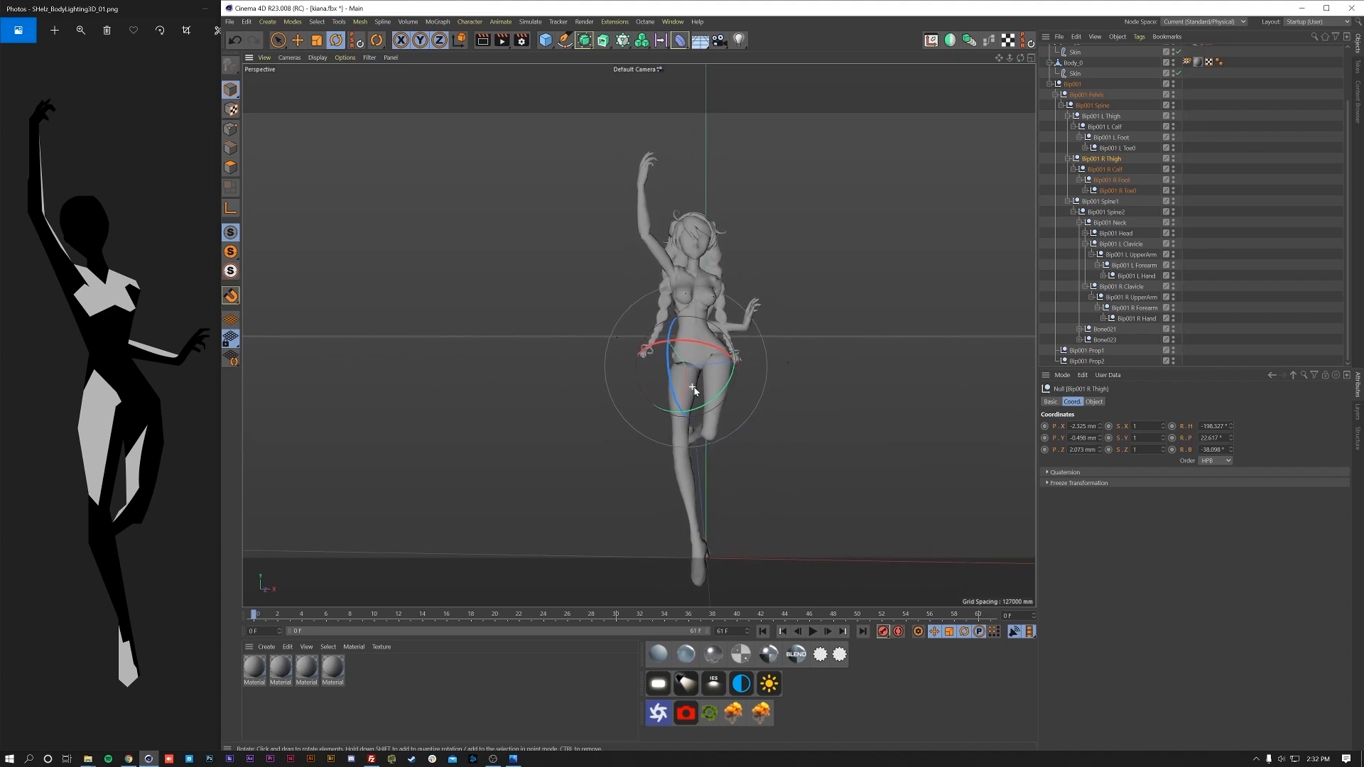
- Rotate the left calf bone to adjust the bend of the raised leg behind the standing leg
click(1126, 171)
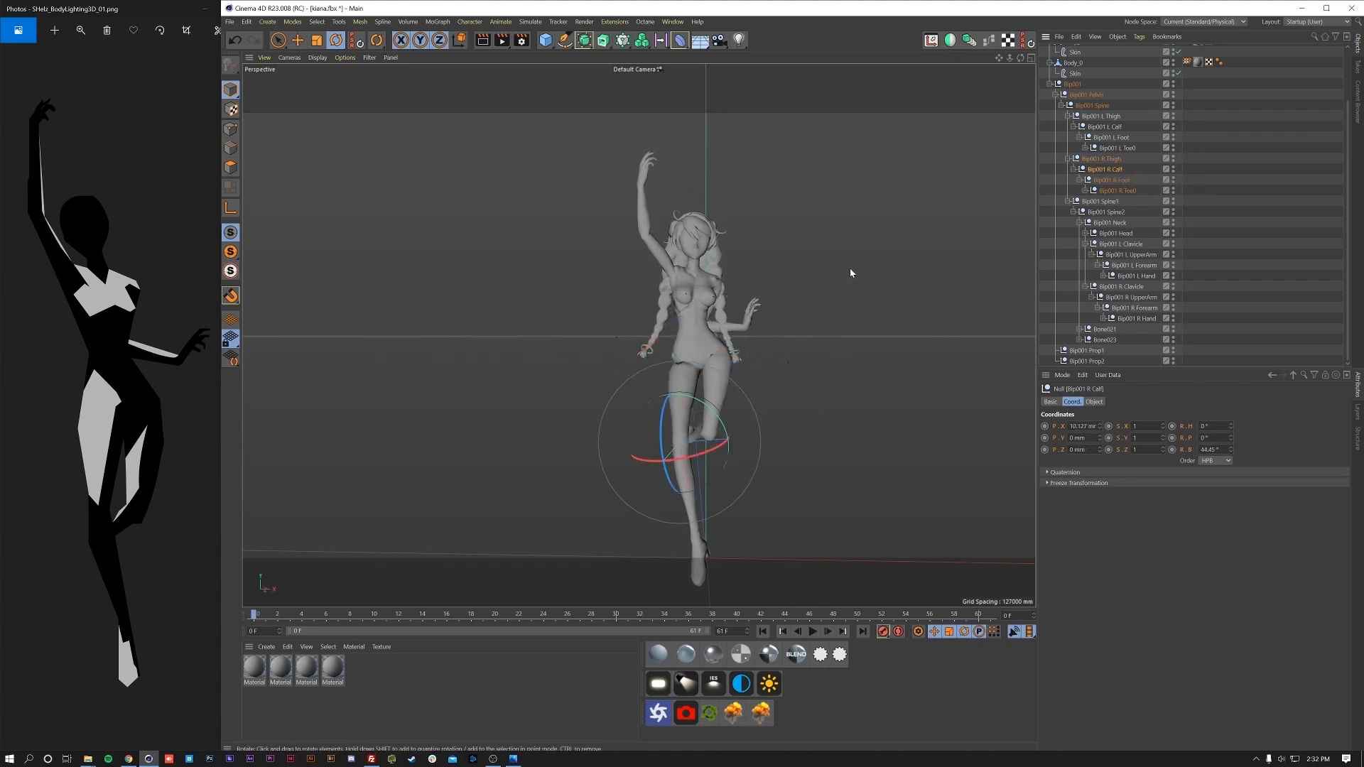
click(1106, 126)
drag(722, 423, 686, 377)
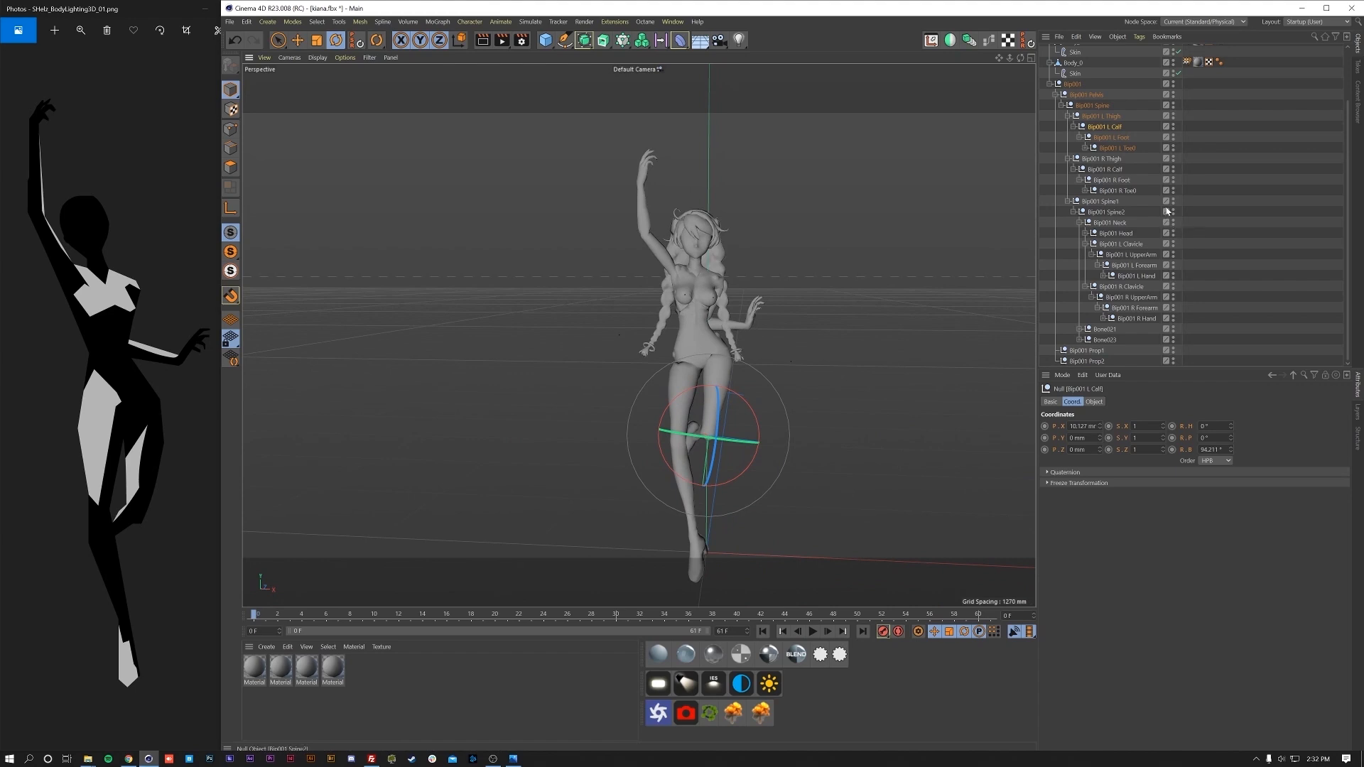
click(1095, 340)
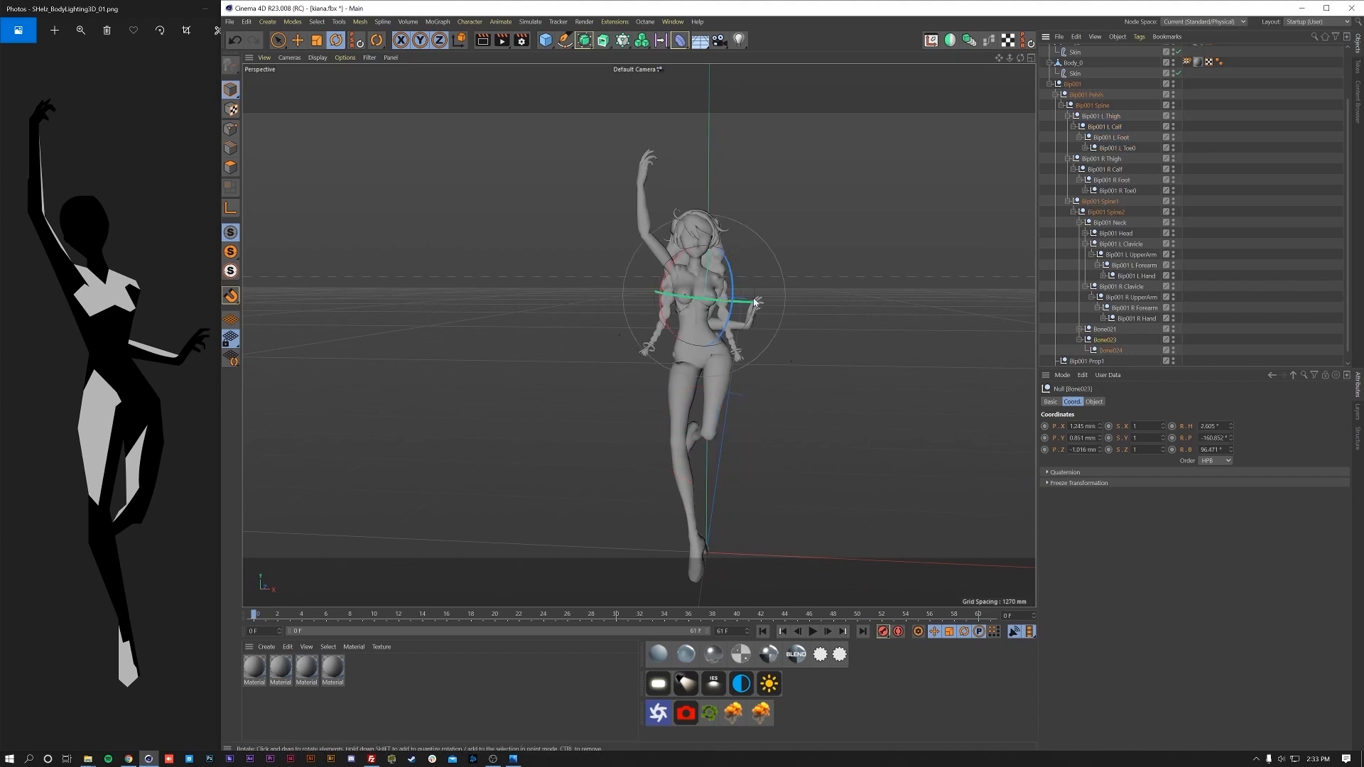
key(r)
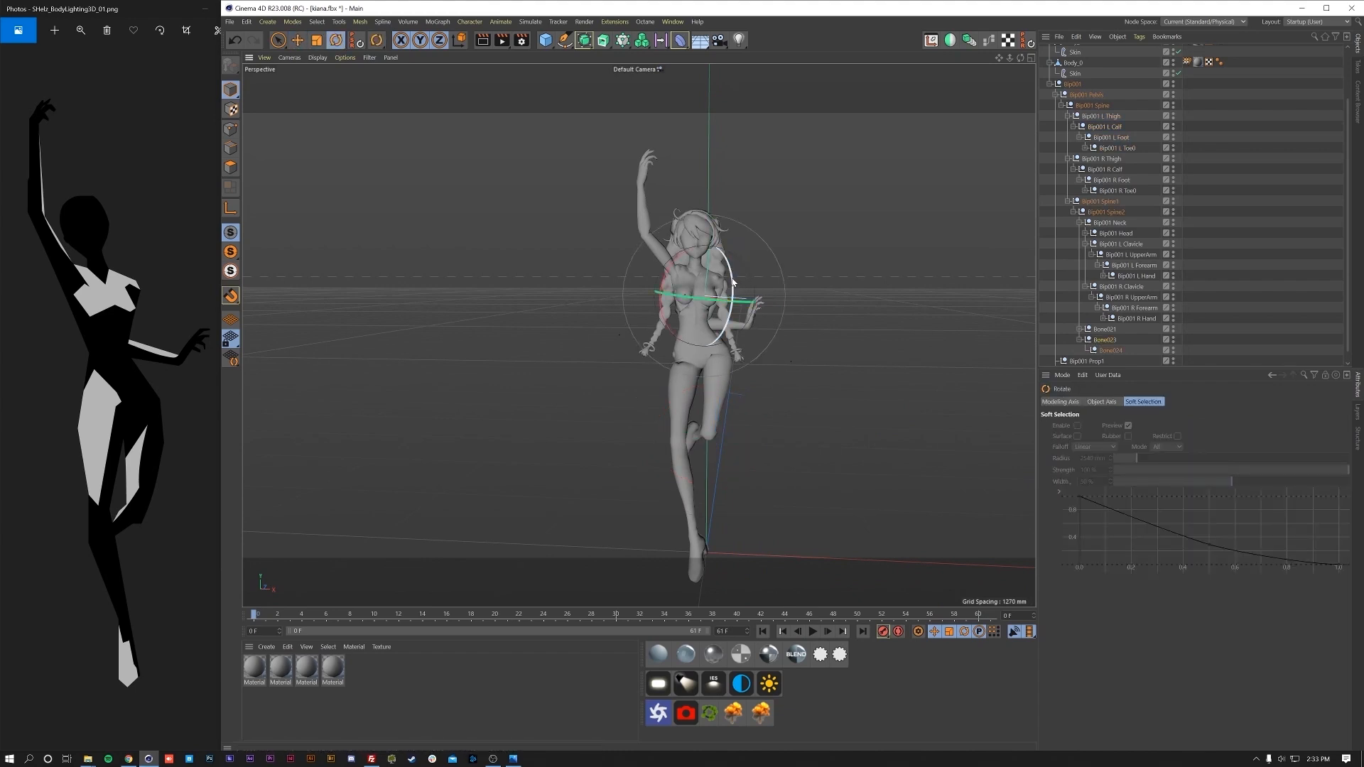
scroll(1169, 321, up, 3)
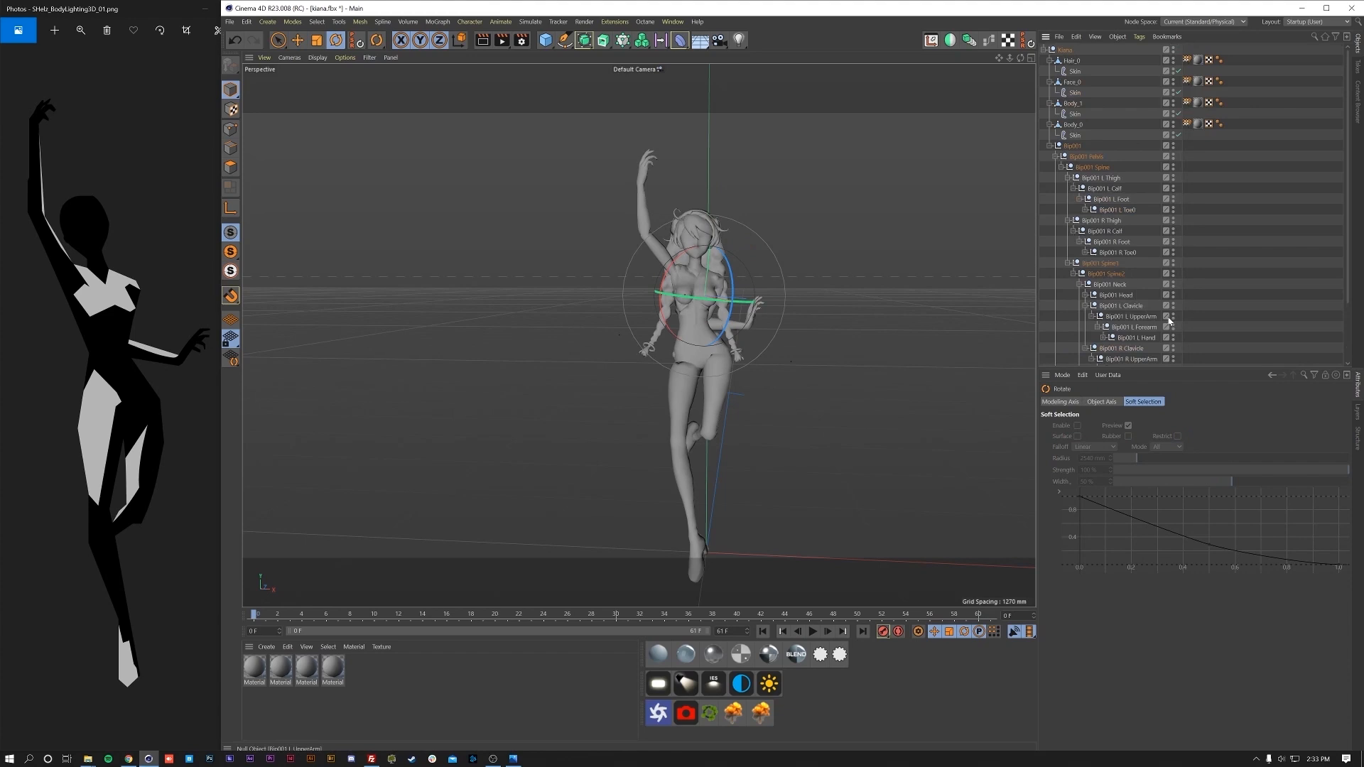
click(1092, 168)
click(1069, 263)
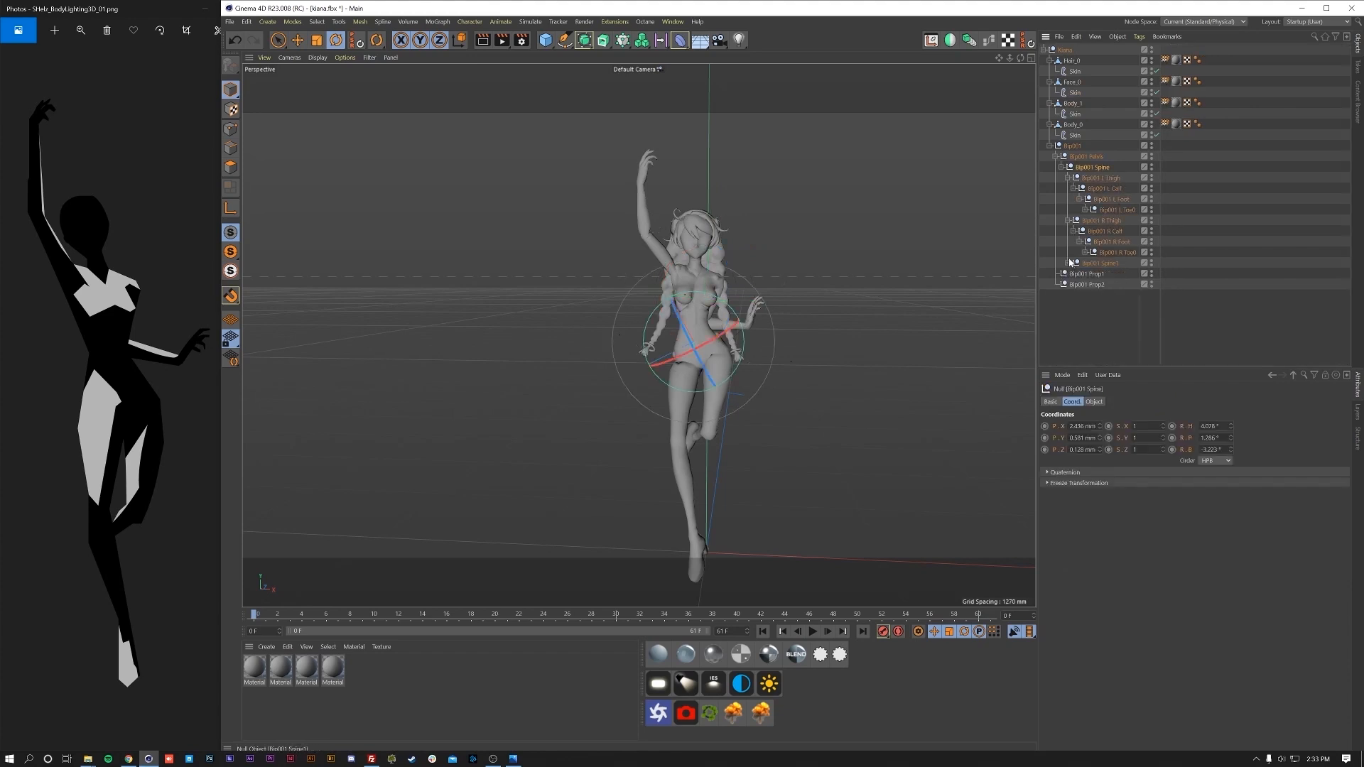
click(1068, 264)
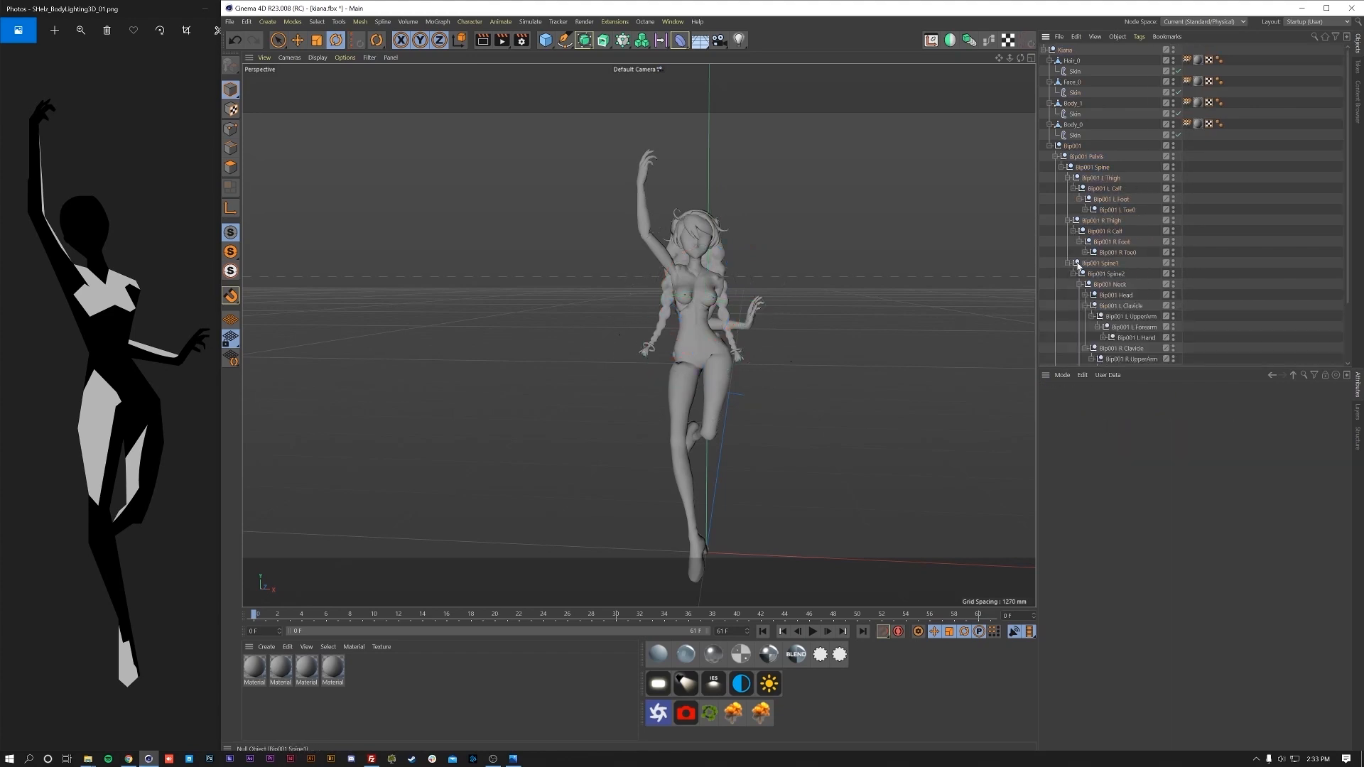
- Rotate the head bone to tilt the face upward and turn it toward the raised arm
click(1101, 296)
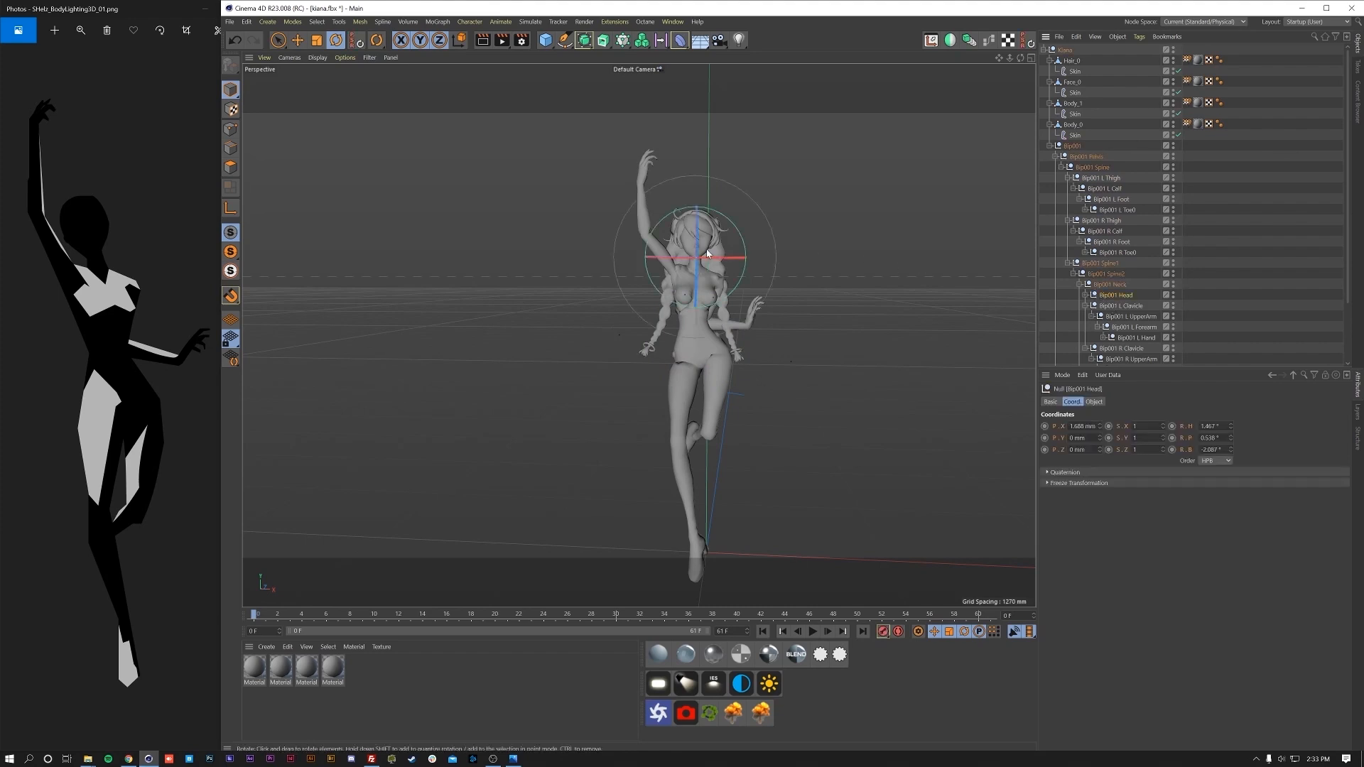
scroll(649, 238, up, 5)
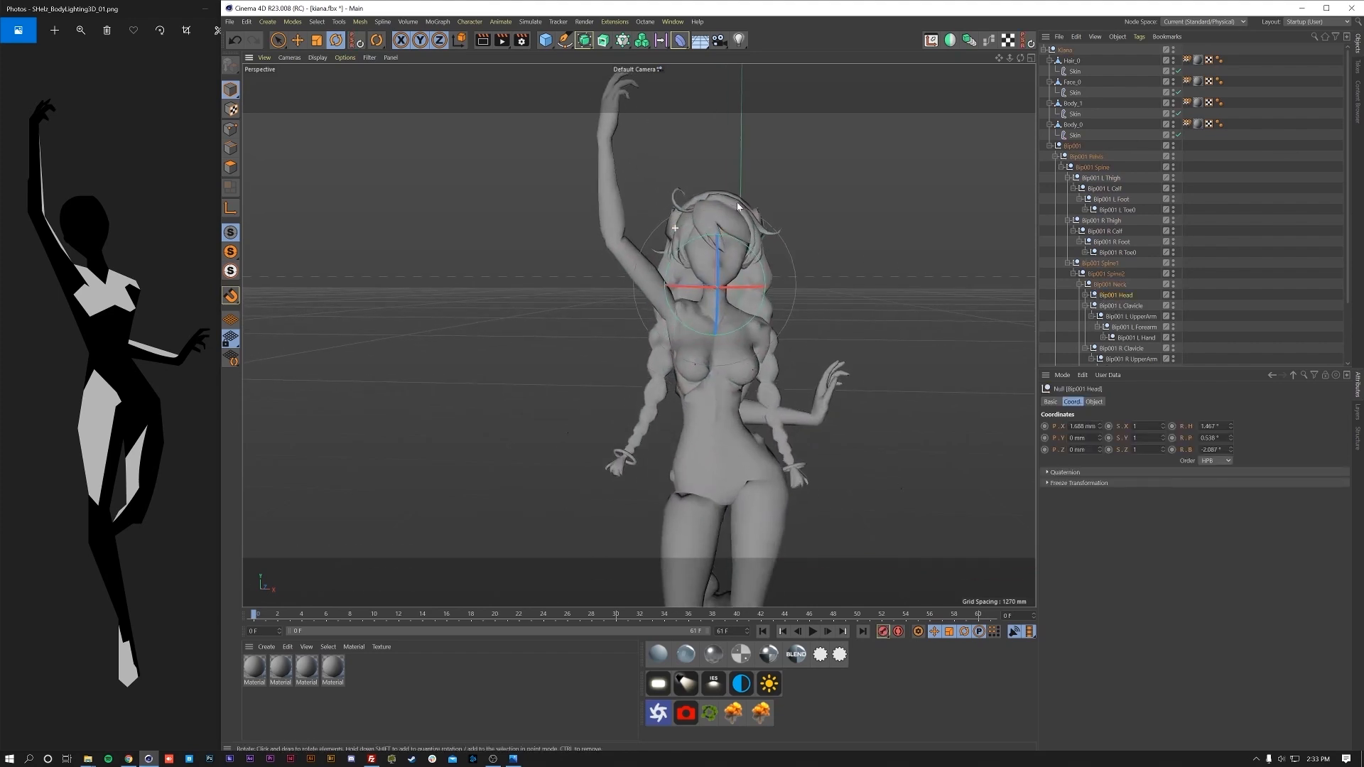
drag(747, 261, 715, 291)
alt+middle_drag(716, 291, 724, 364)
mouse_move(718, 361)
alt+mouse_down()
mouse_move(783, 447)
mouse_move(702, 325)
mouse_move(756, 399)
mouse_move(752, 429)
mouse_move(753, 355)
mouse_move(749, 419)
mouse_move(749, 361)
mouse_move(745, 390)
mouse_move(723, 340)
alt+mouse_up()
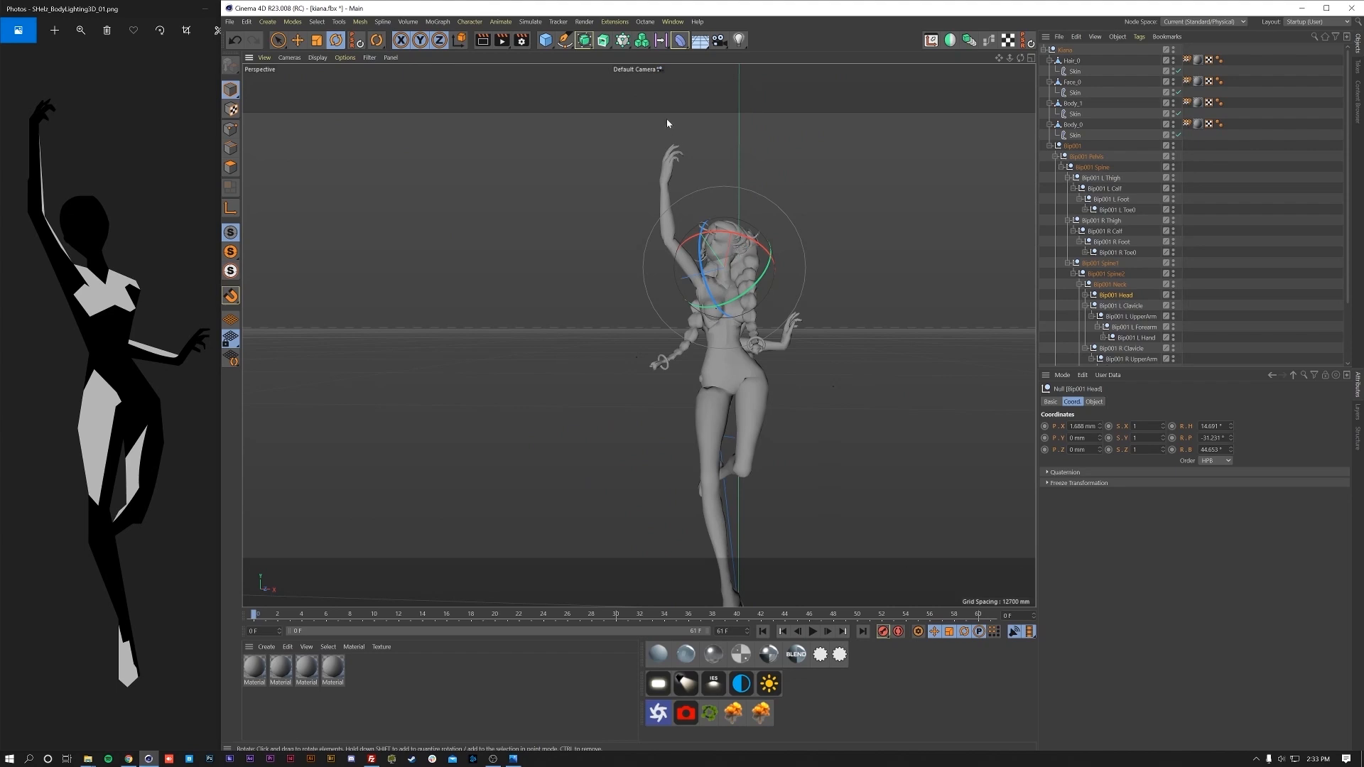
mouse_move(722, 270)
mouse_down()
mouse_move(721, 297)
mouse_move(736, 270)
mouse_up()
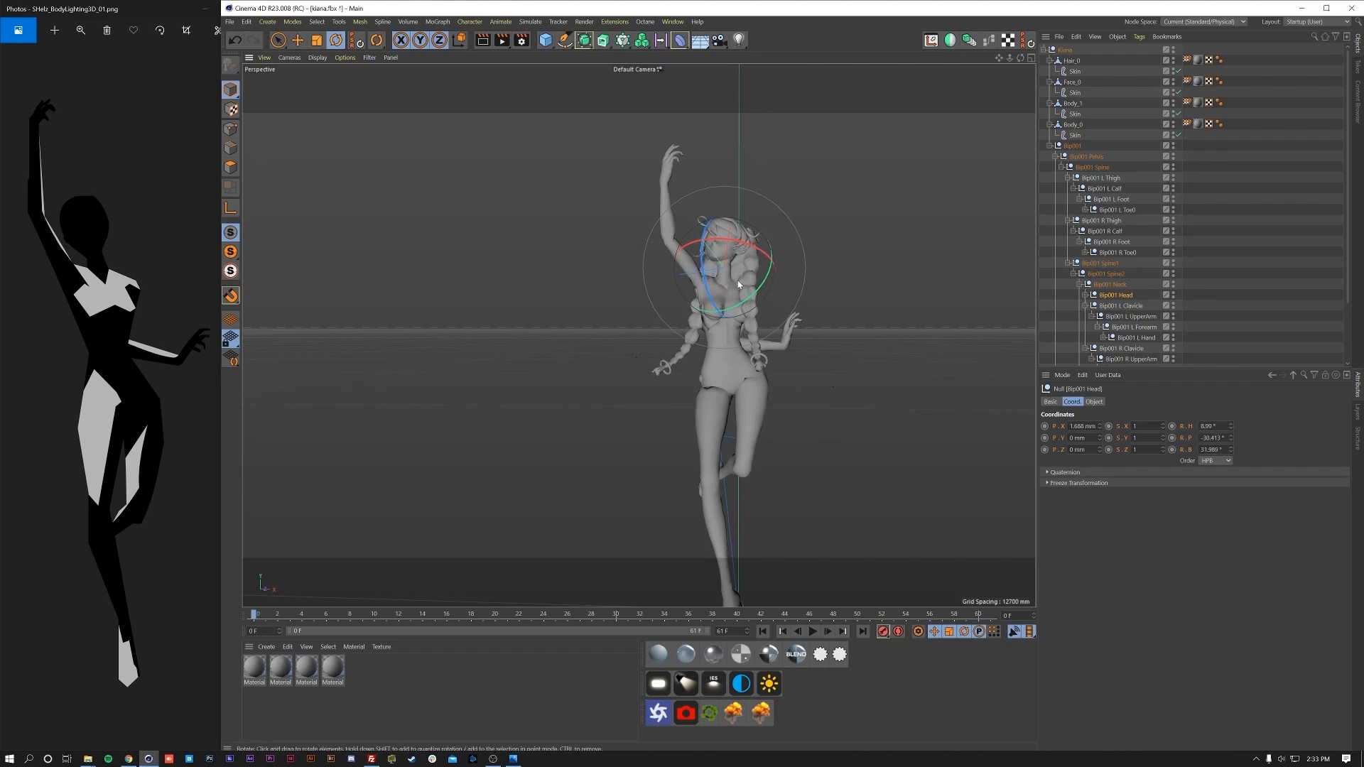
- Expand the head bone's hierarchy and rotate Bone001(mirrored) to swing its braid outward from the body
click(1087, 295)
click(1121, 306)
click(1116, 317)
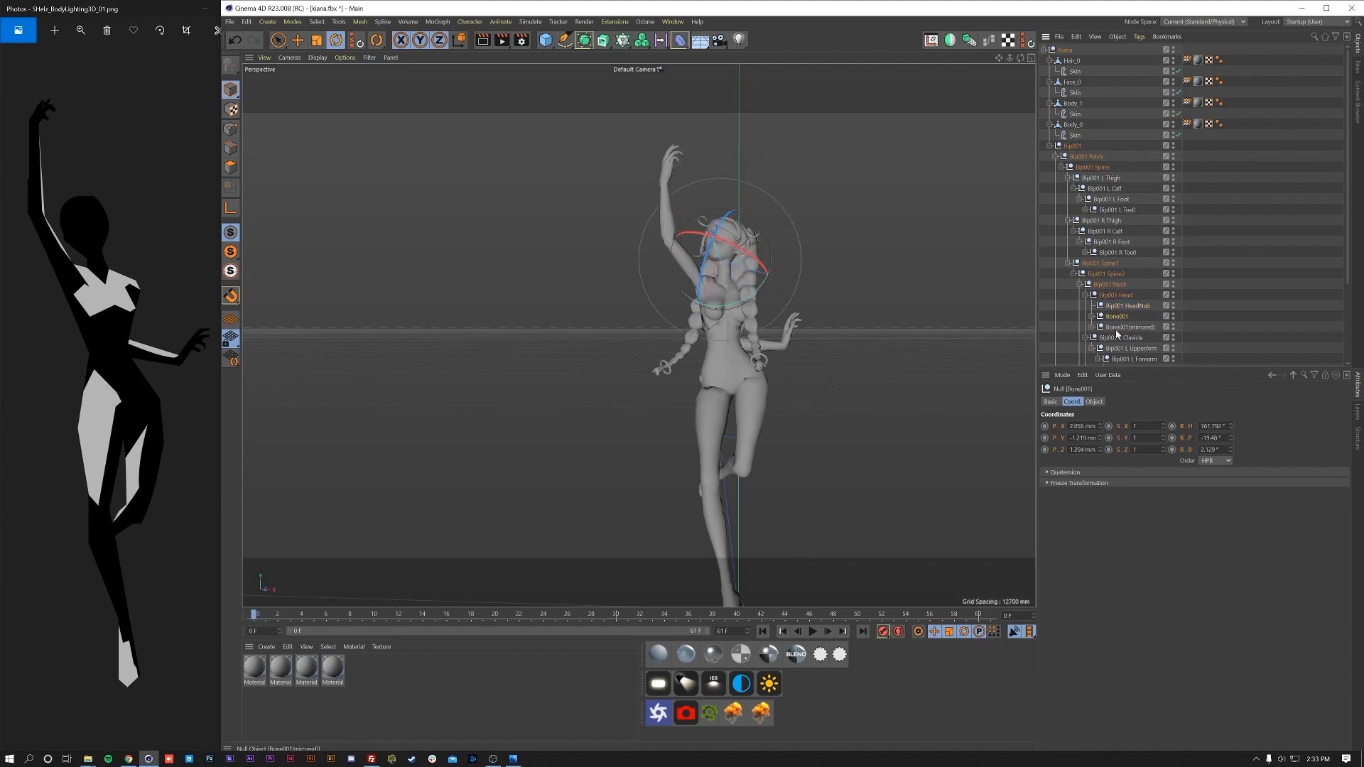
click(1092, 327)
click(1128, 327)
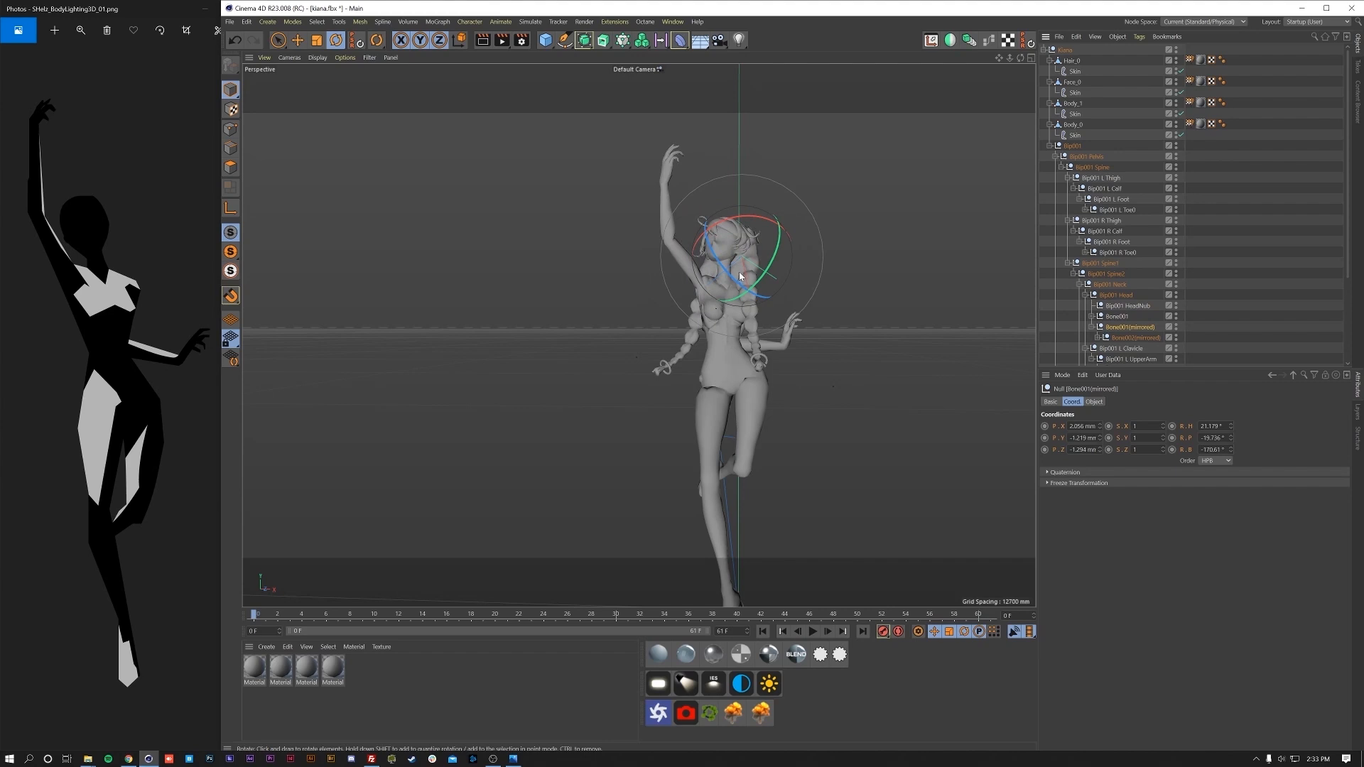
mouse_move(739, 271)
mouse_down()
mouse_move(762, 273)
mouse_move(736, 294)
mouse_up()
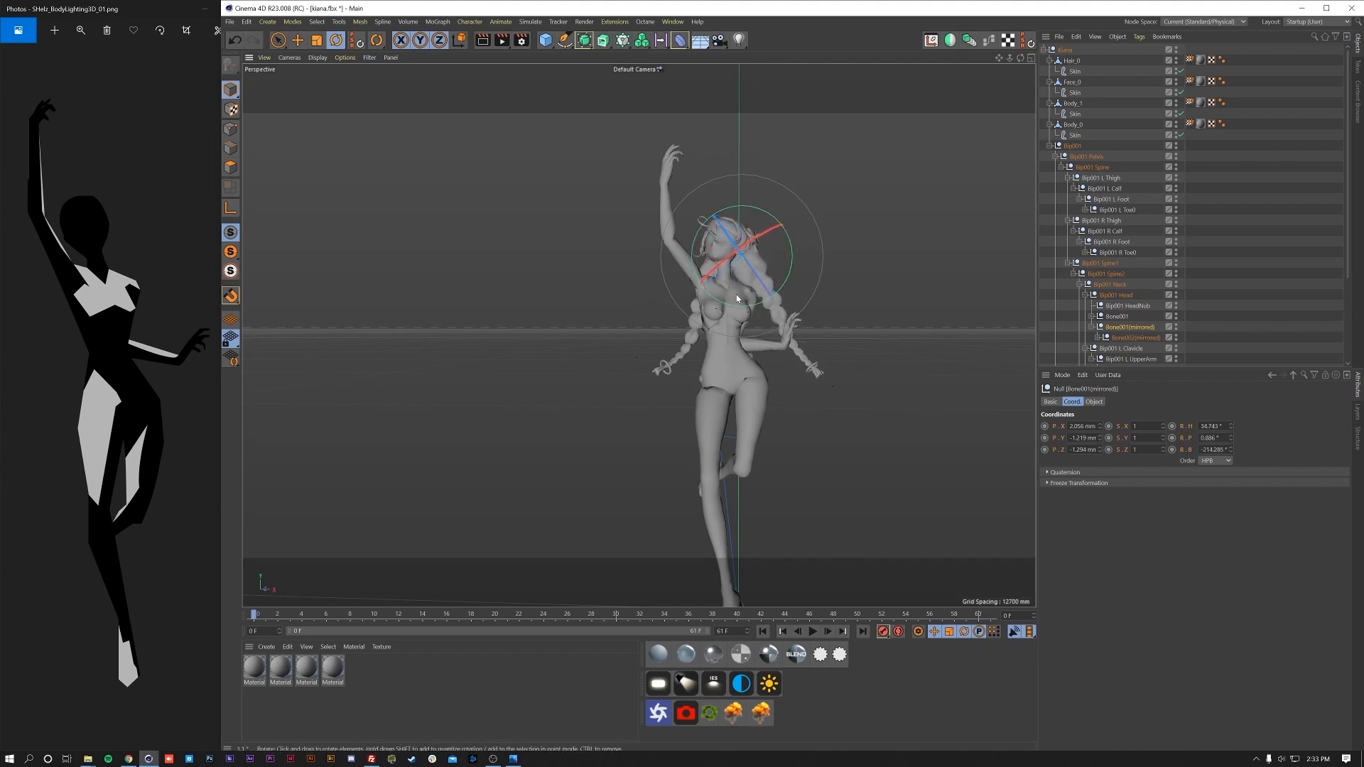
- Close the silhouette reference image and maximise the Cinema 4D window across the full screen
click(108, 6)
click(232, 13)
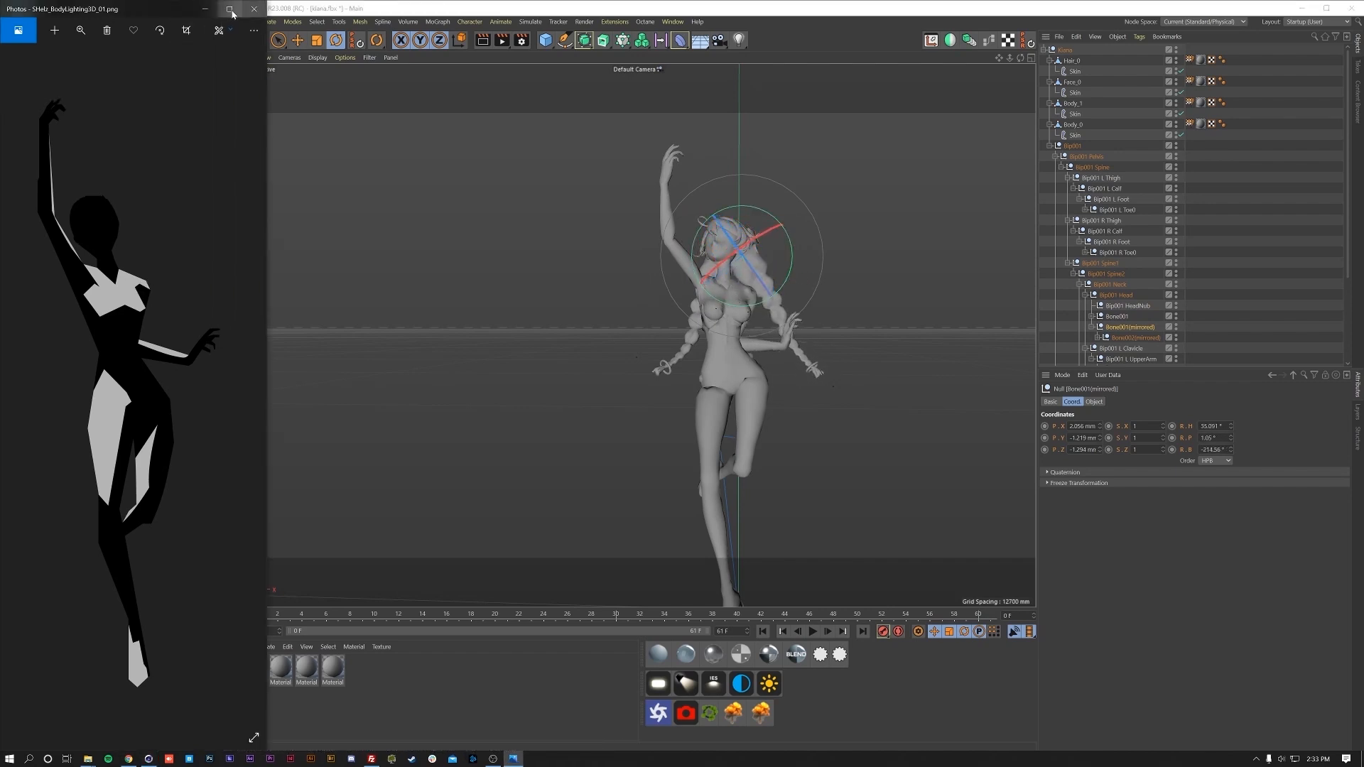
click(254, 9)
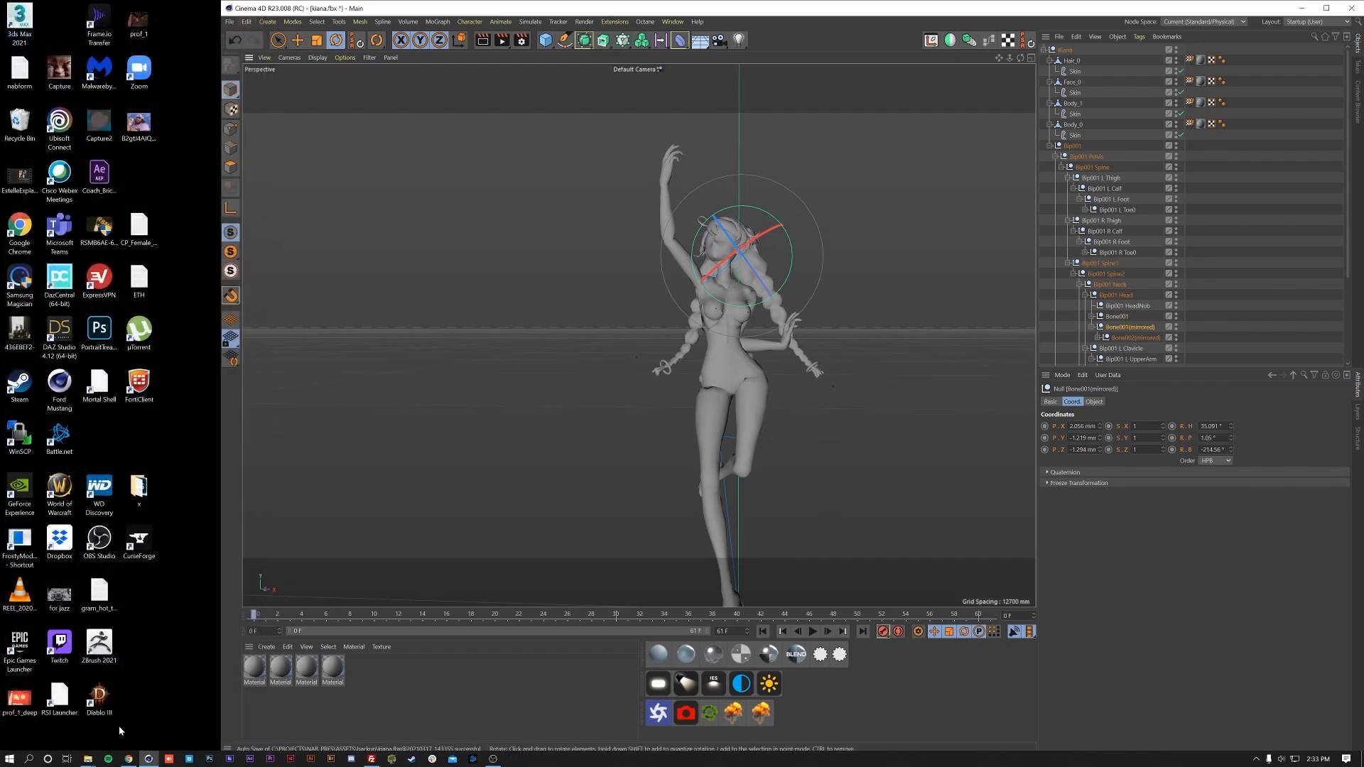
double_click(1016, 8)
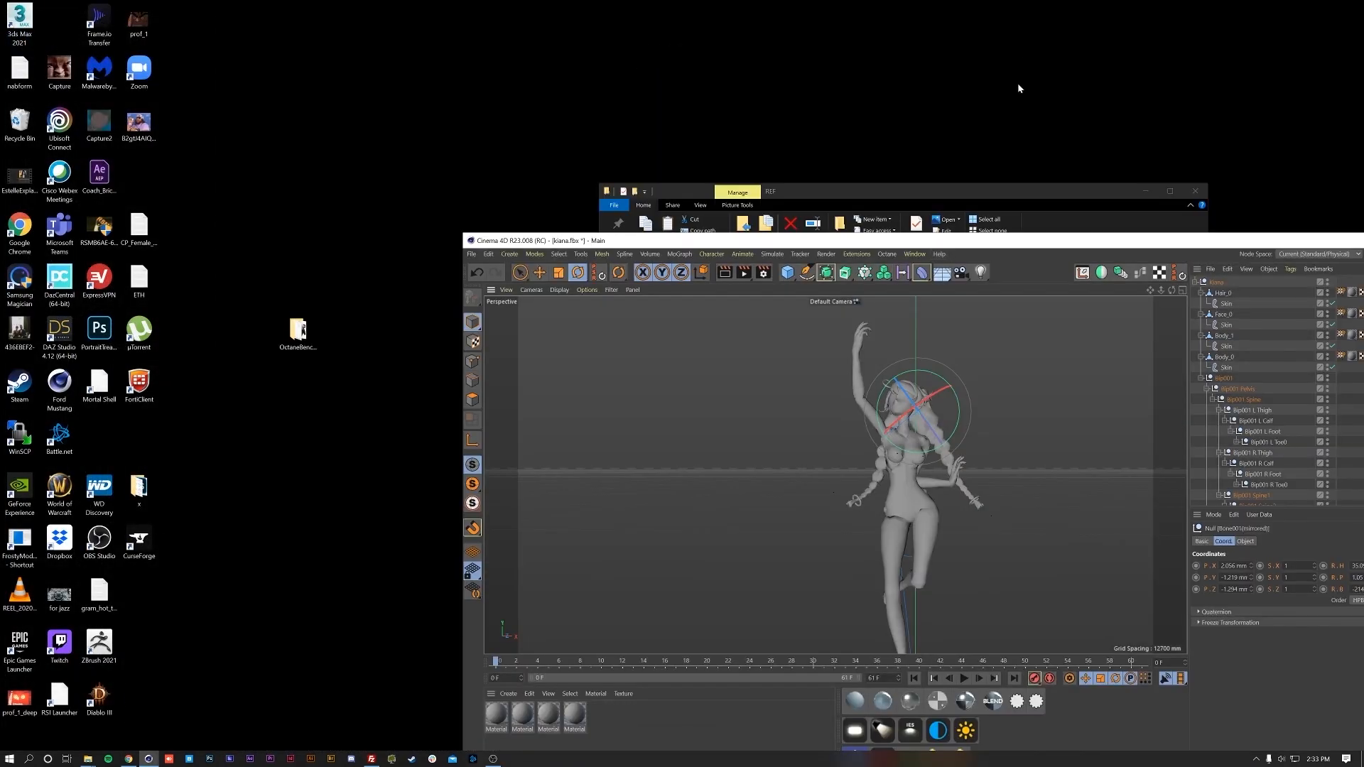
double_click(1054, 245)
- Open the purple mockup image from the REF folder, examine the figure's pose and flowing braids, and return to the 3D scene
mouse_move(88, 758)
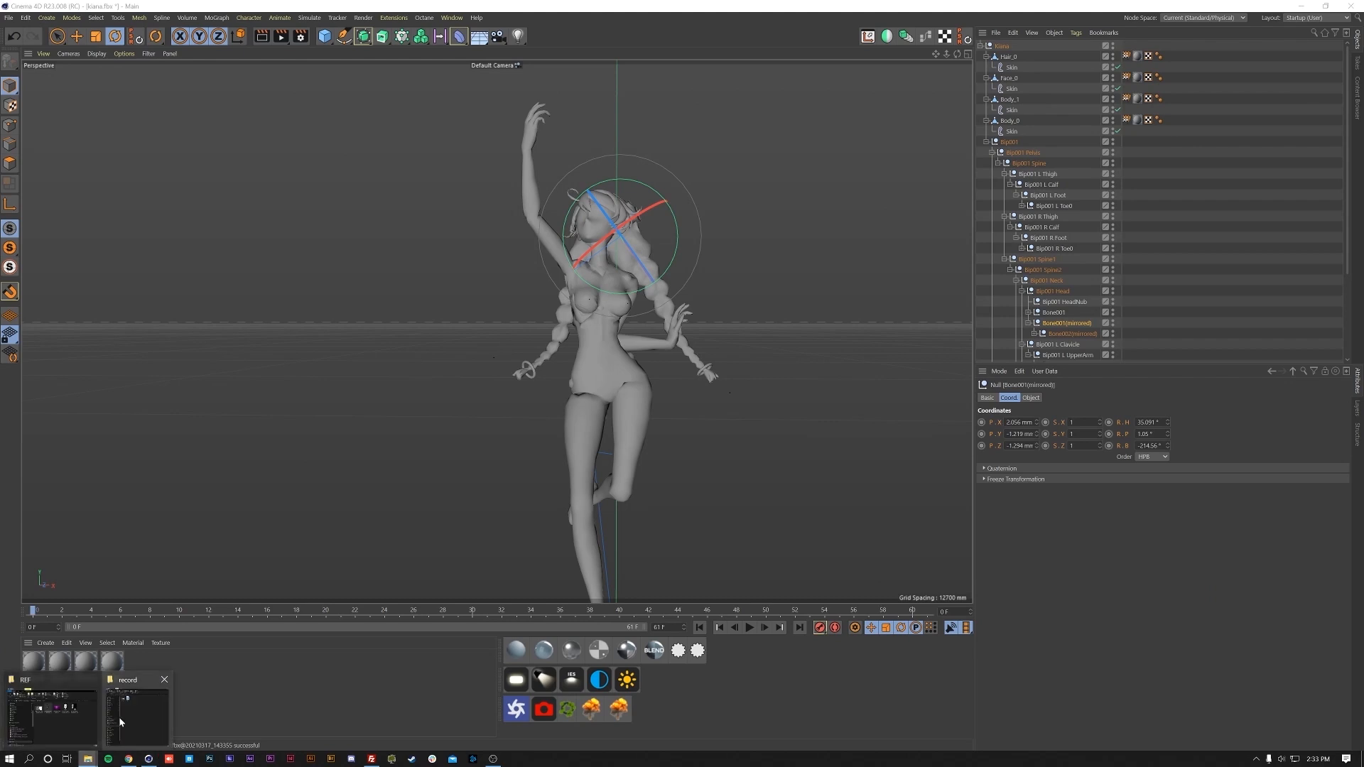
mouse_move(140, 723)
click(53, 717)
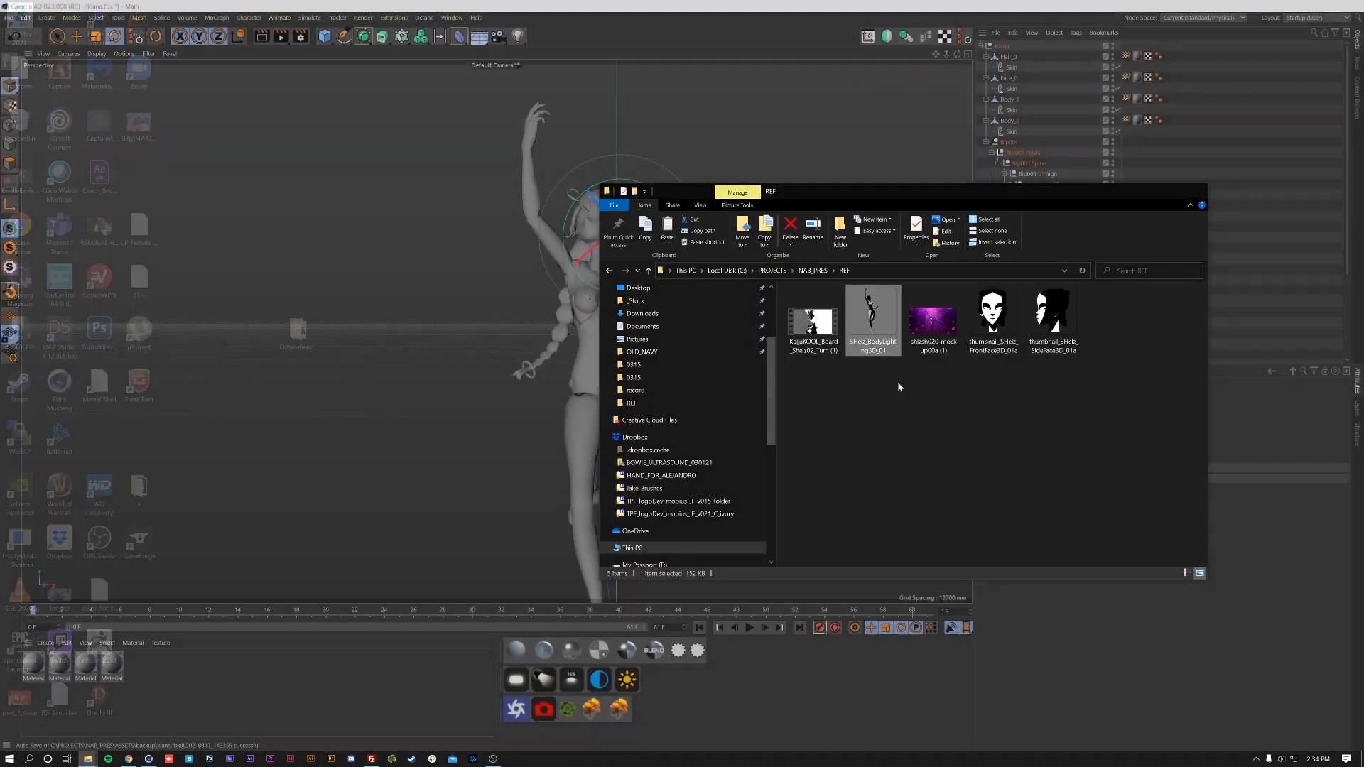
double_click(936, 338)
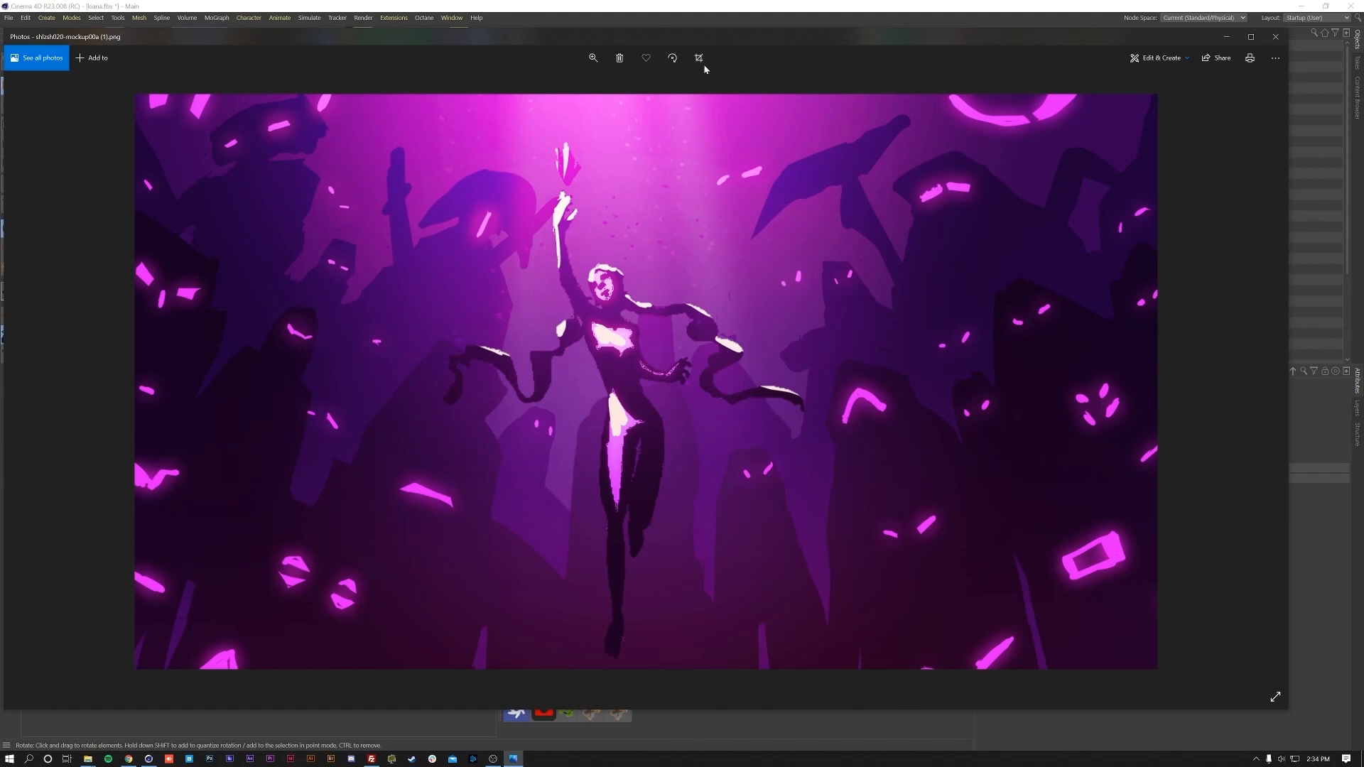
drag(812, 40, 710, 2)
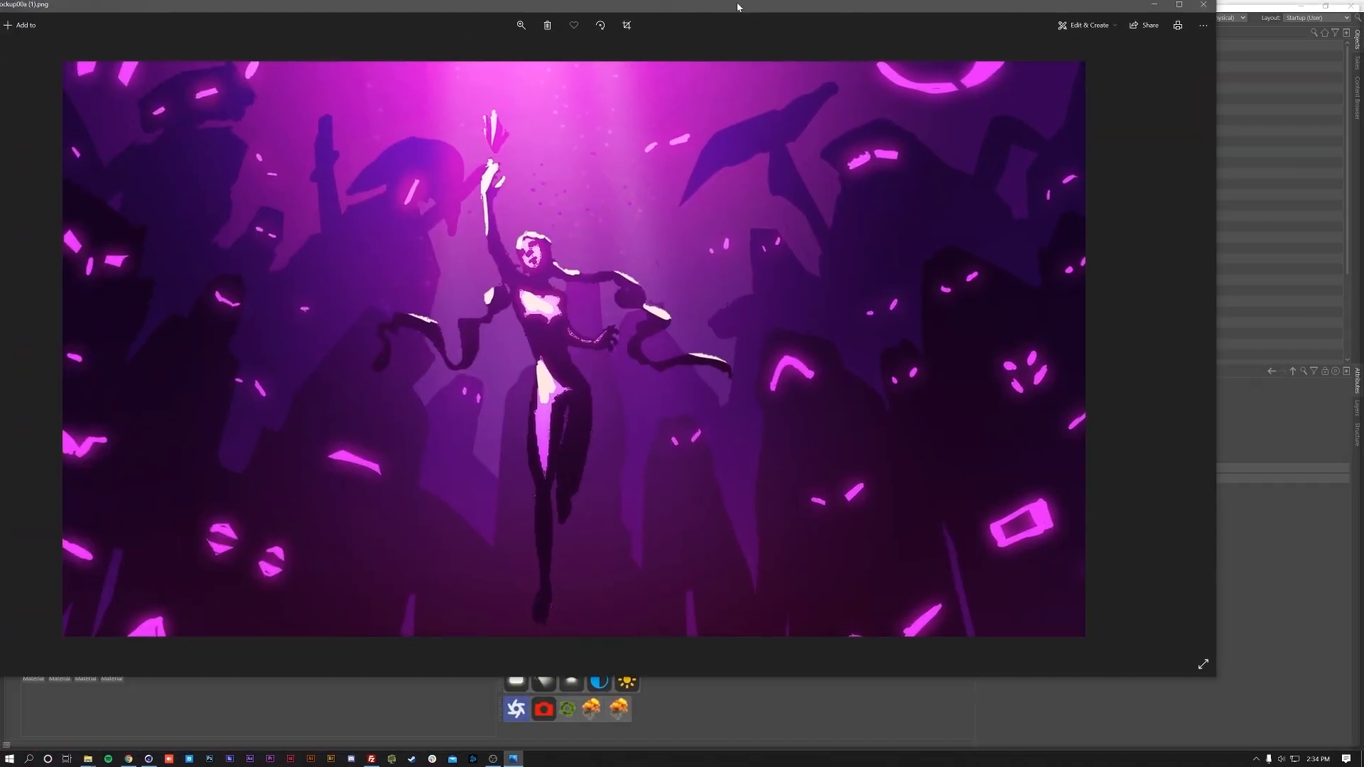
drag(936, 10, 868, 63)
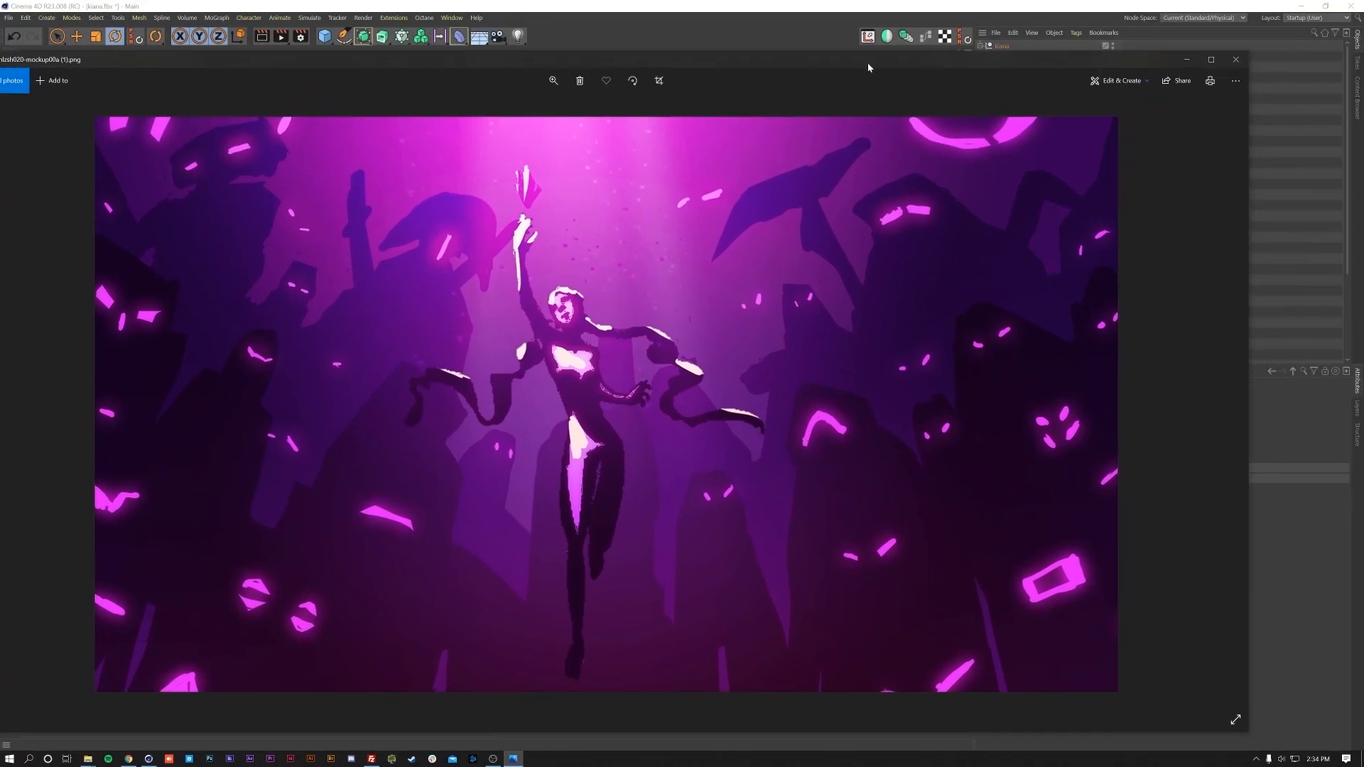
click(1265, 170)
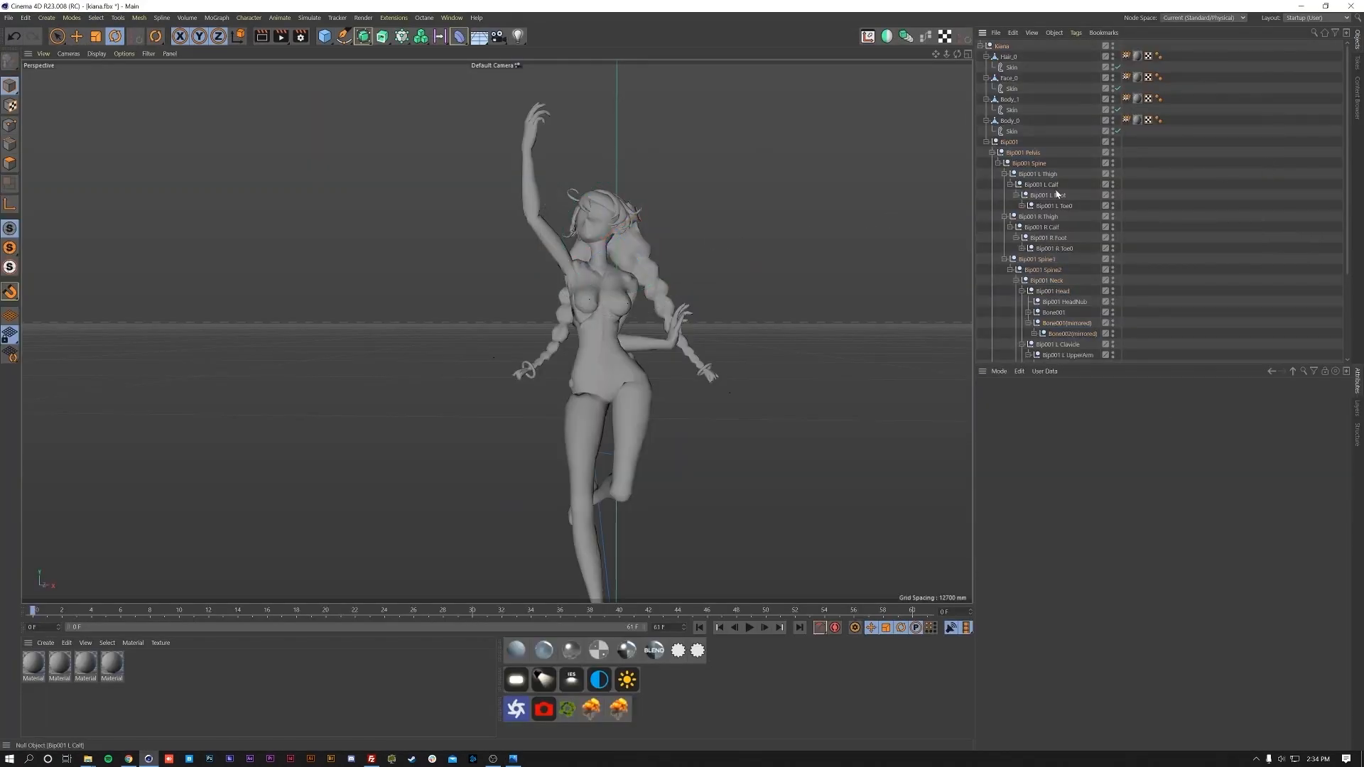
- Rotate Bone001(mirrored) and its child bones to lift the braid and extend it outward in a curve
click(1054, 321)
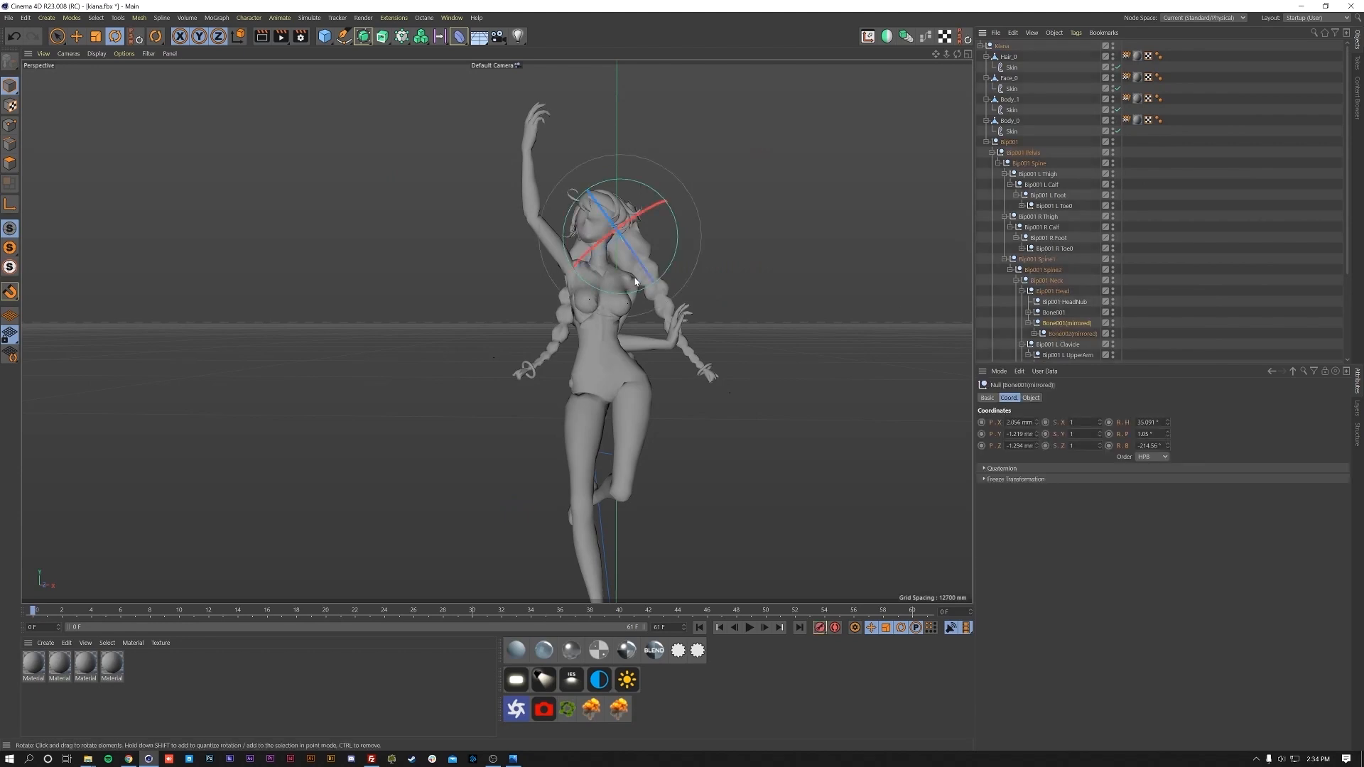
drag(612, 291, 655, 389)
click(1003, 334)
drag(785, 285, 884, 284)
click(1033, 334)
click(1072, 344)
drag(682, 313, 678, 314)
- Rotate Bone001 to sweep the other braid outward on the raised-arm side, and check both braids from the front
alt+drag(574, 266, 816, 287)
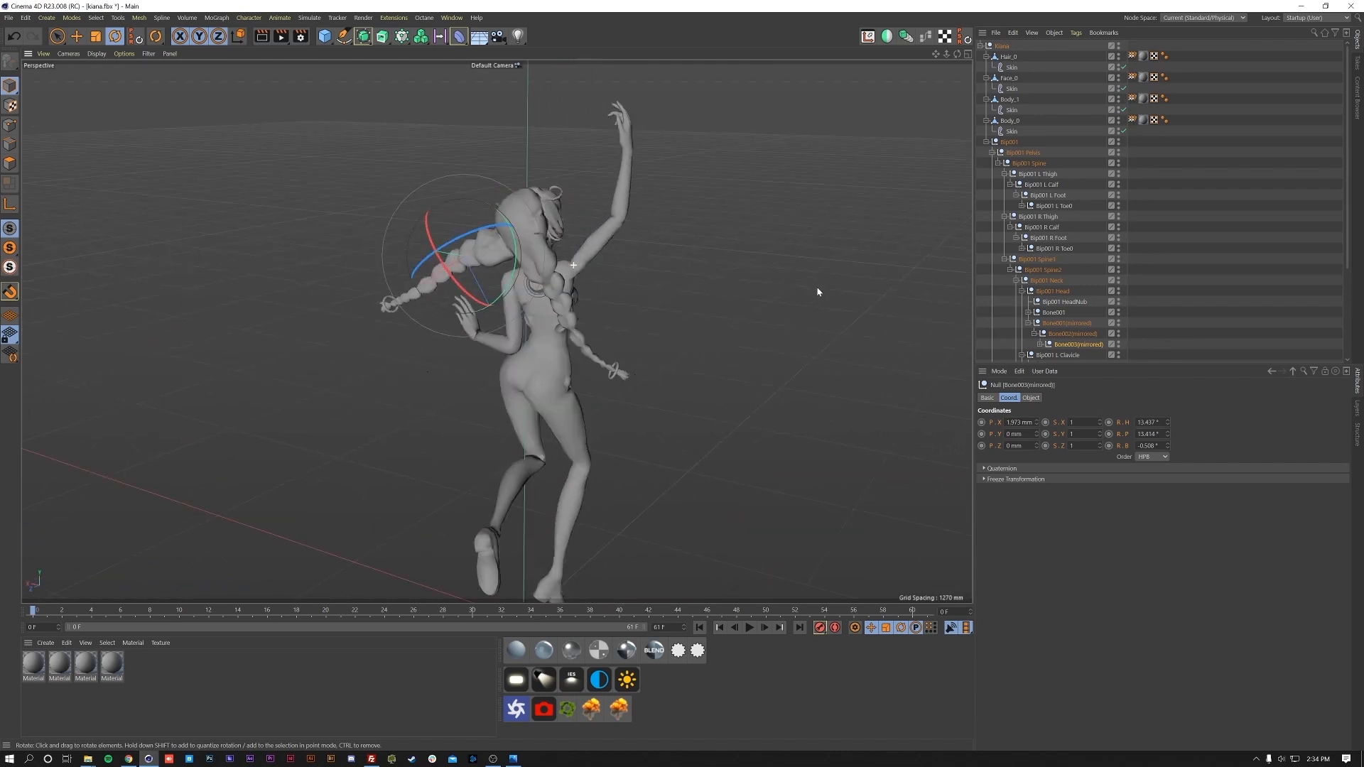
scroll(1077, 319, down, 5)
alt+drag(560, 300, 513, 290)
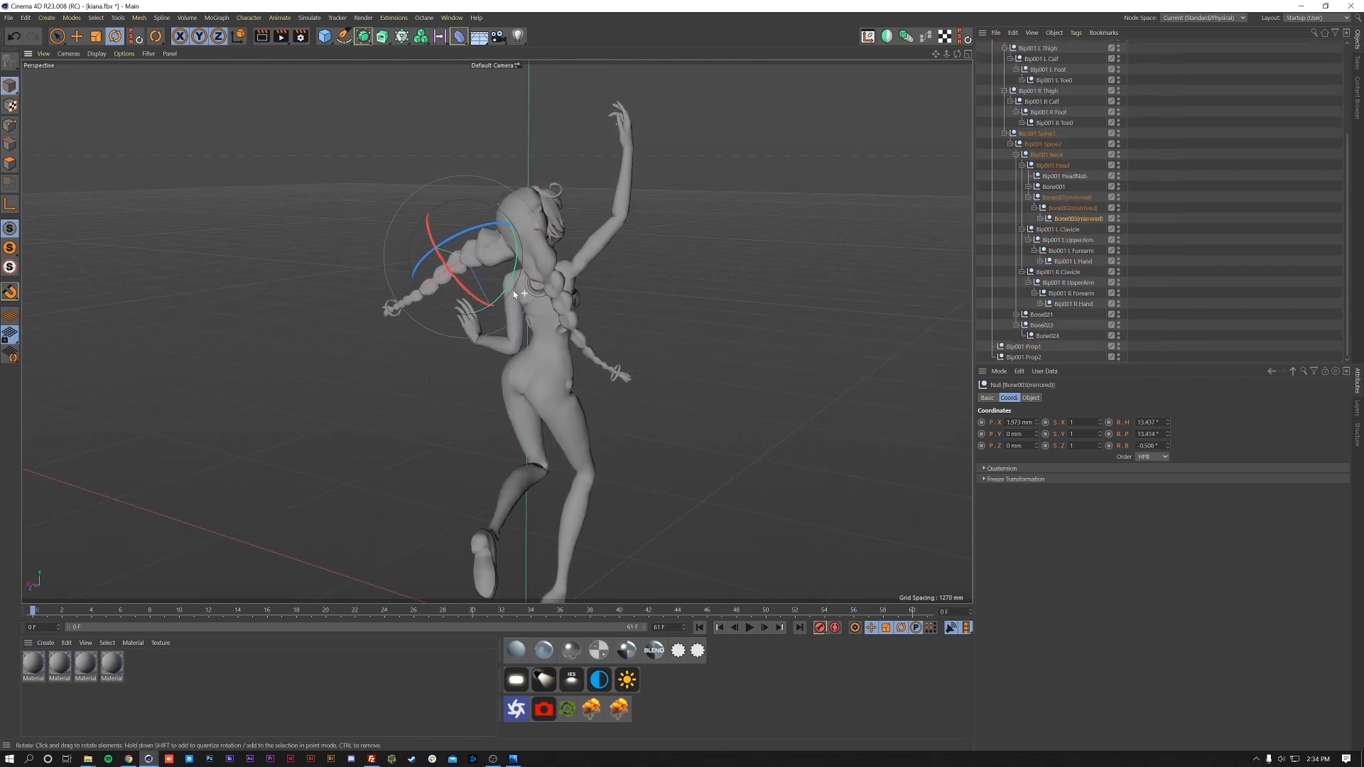
click(1054, 200)
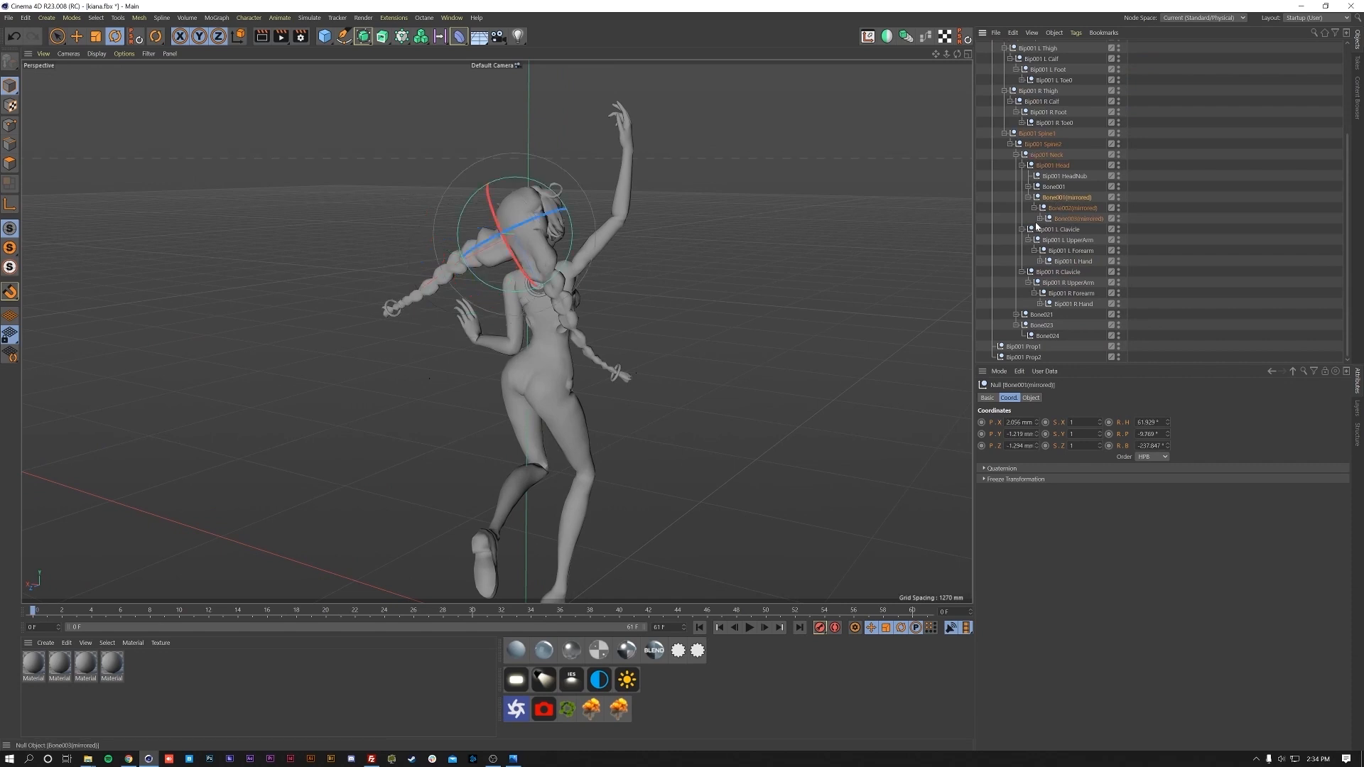
click(1050, 187)
alt+drag(709, 231, 649, 275)
alt+middle_drag(649, 276, 598, 298)
click(719, 343)
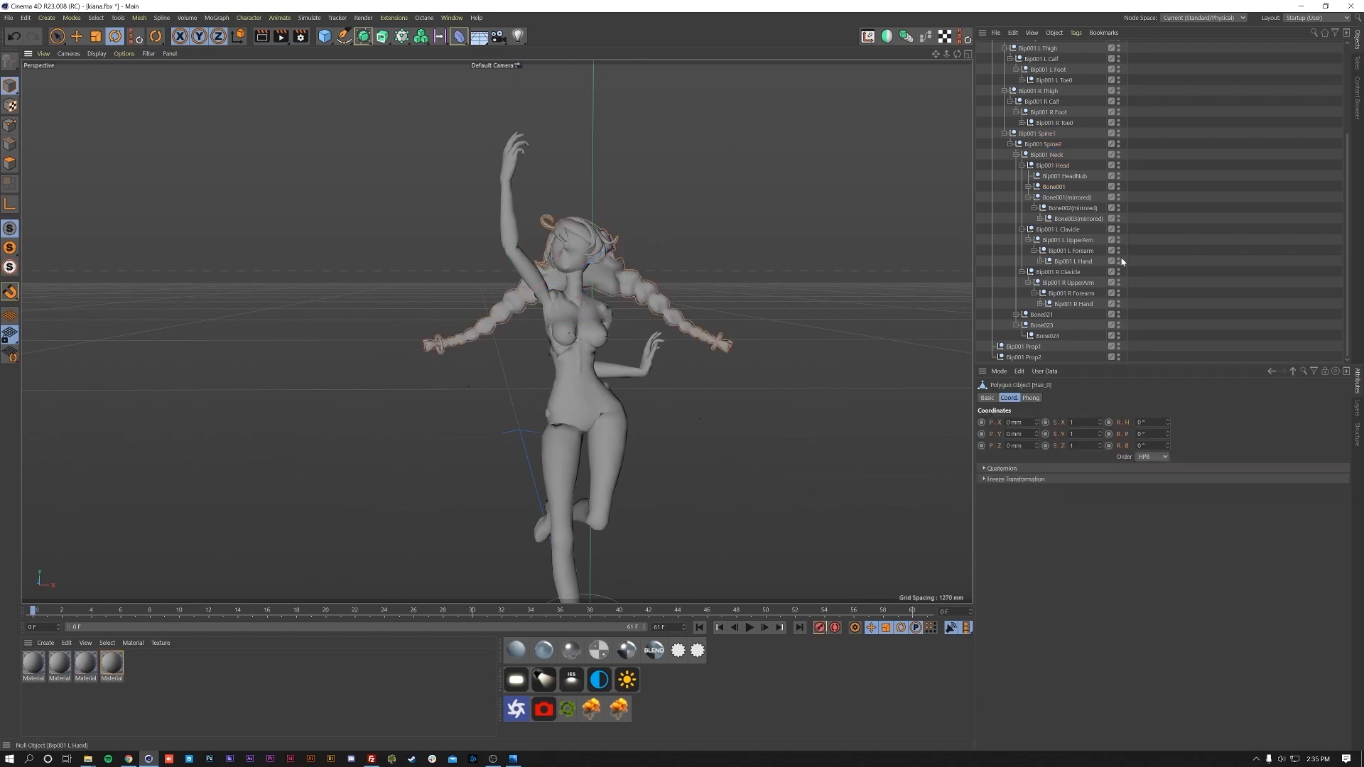
scroll(1133, 255, up, 5)
alt+drag(497, 331, 601, 348)
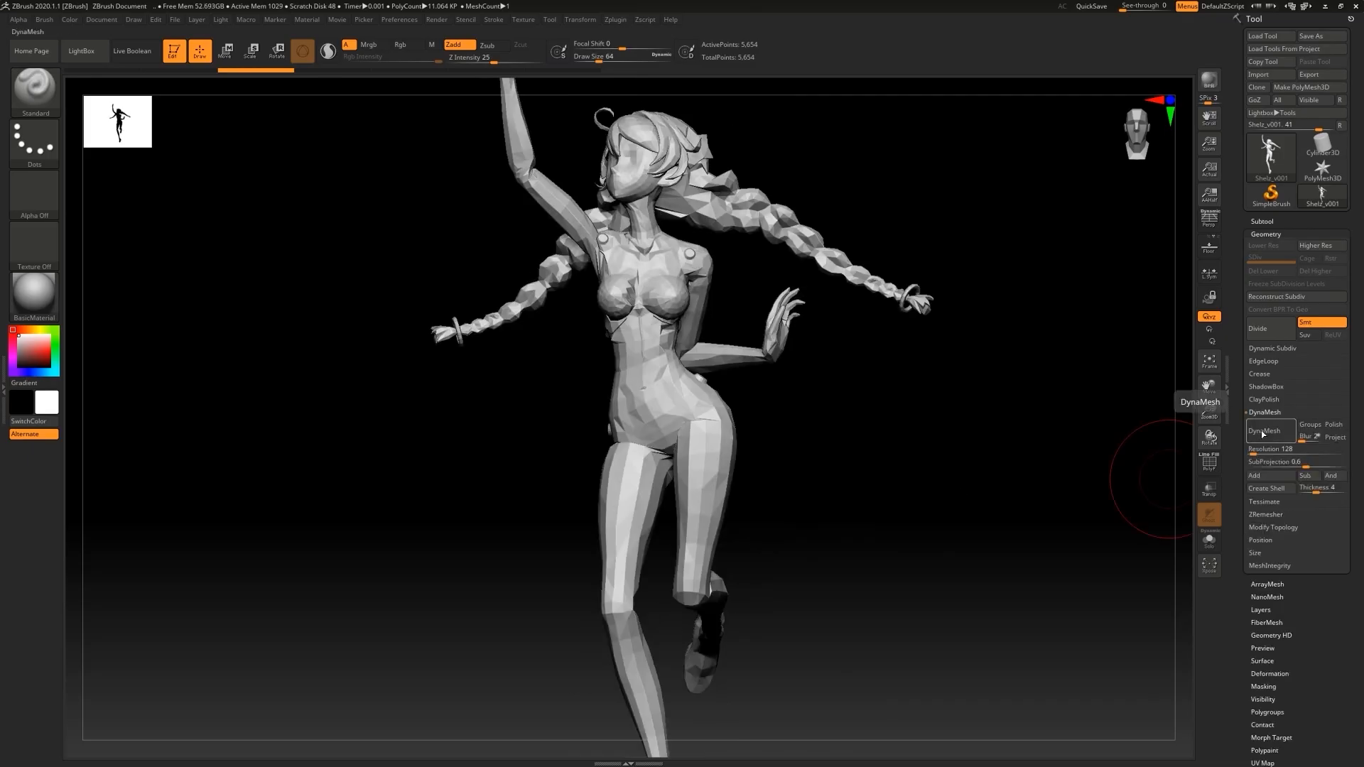
- In ZBrush, remesh the posed figure with DynaMesh at resolution 128 and refine its surface with ClayPolish and the Smooth brush
mouse_move(1141, 456)
mouse_down()
mouse_move(1172, 487)
mouse_move(956, 547)
mouse_move(1218, 488)
mouse_move(710, 569)
mouse_move(1080, 493)
mouse_move(922, 394)
mouse_up()
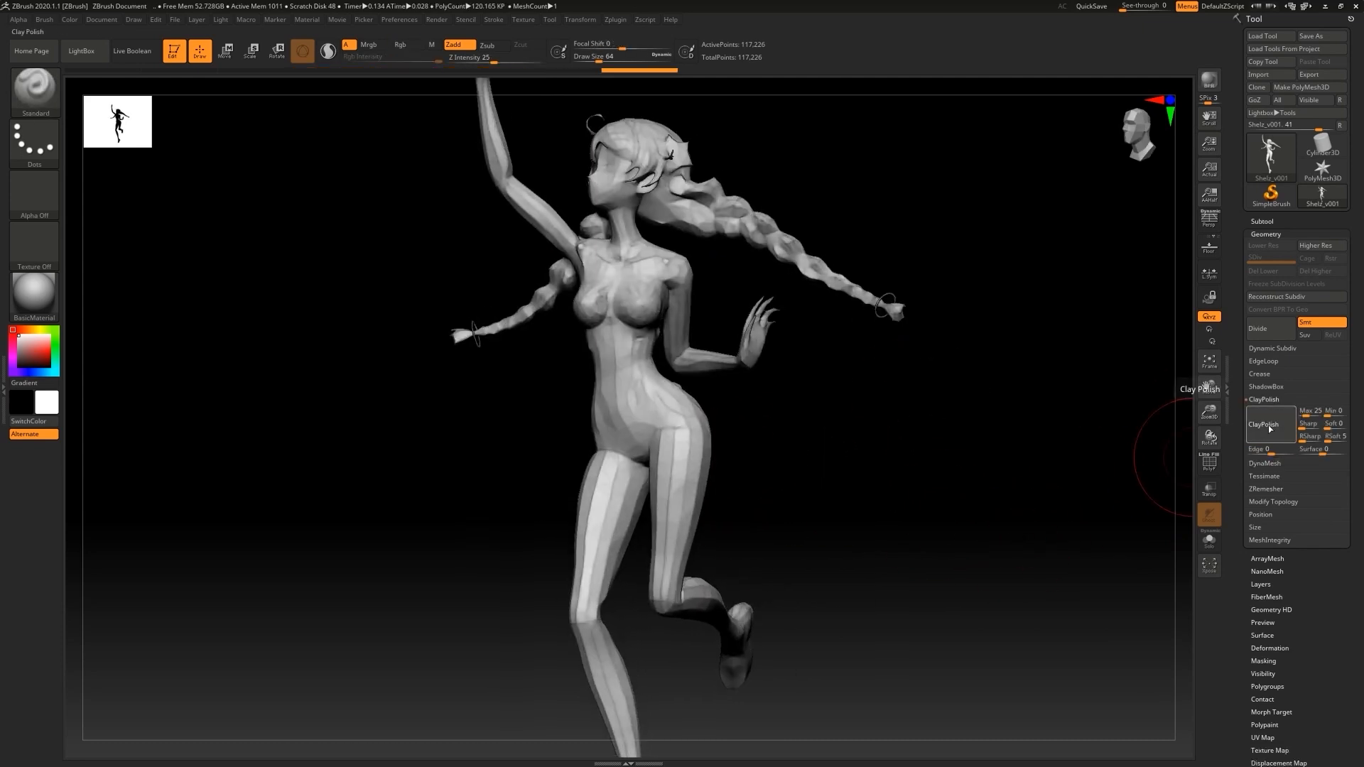
drag(1151, 457, 264, 101)
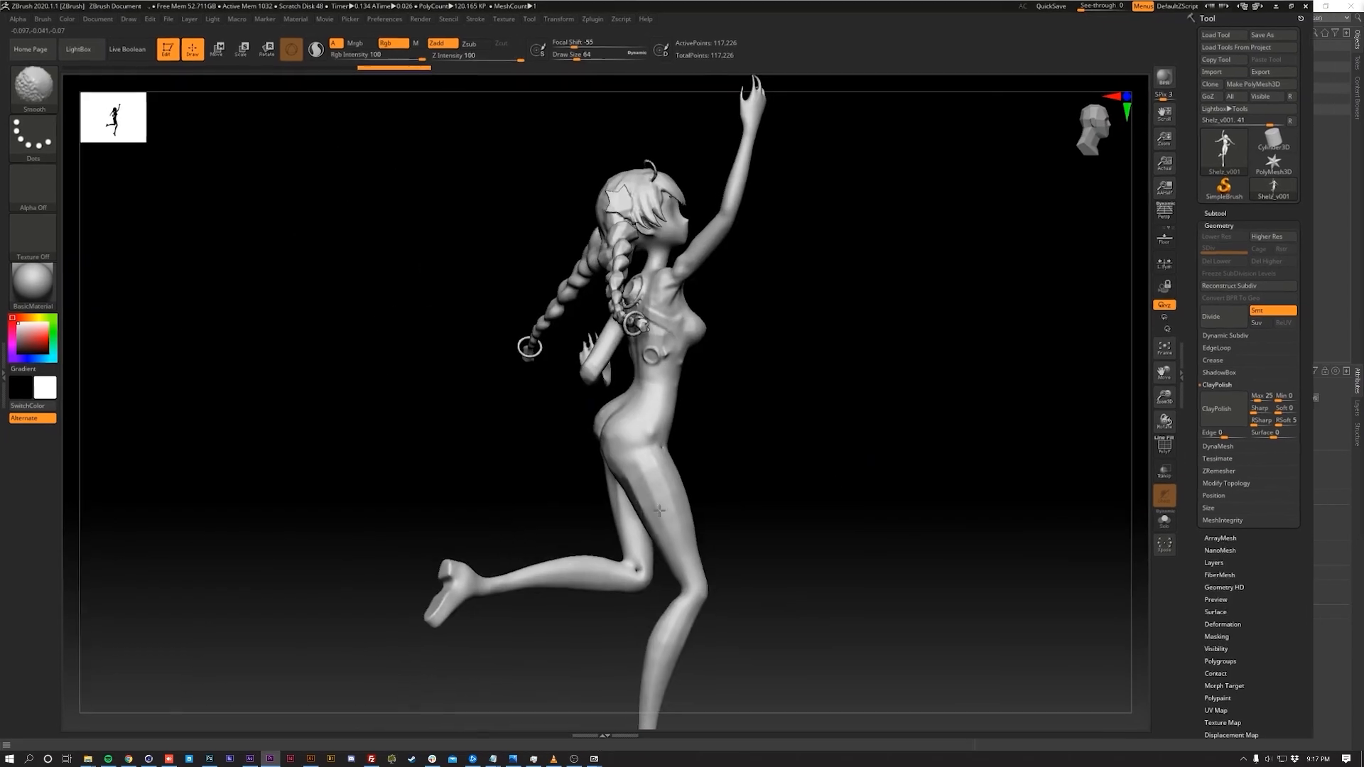
mouse_move(659, 510)
mouse_down()
mouse_move(720, 381)
mouse_move(500, 324)
mouse_up()
drag(397, 259, 839, 262)
click(964, 171)
drag(696, 377, 775, 390)
- Return to Cinema 4D, switch the layout to Sculpt and select the Subdivision Surface body mesh
mouse_move(979, 203)
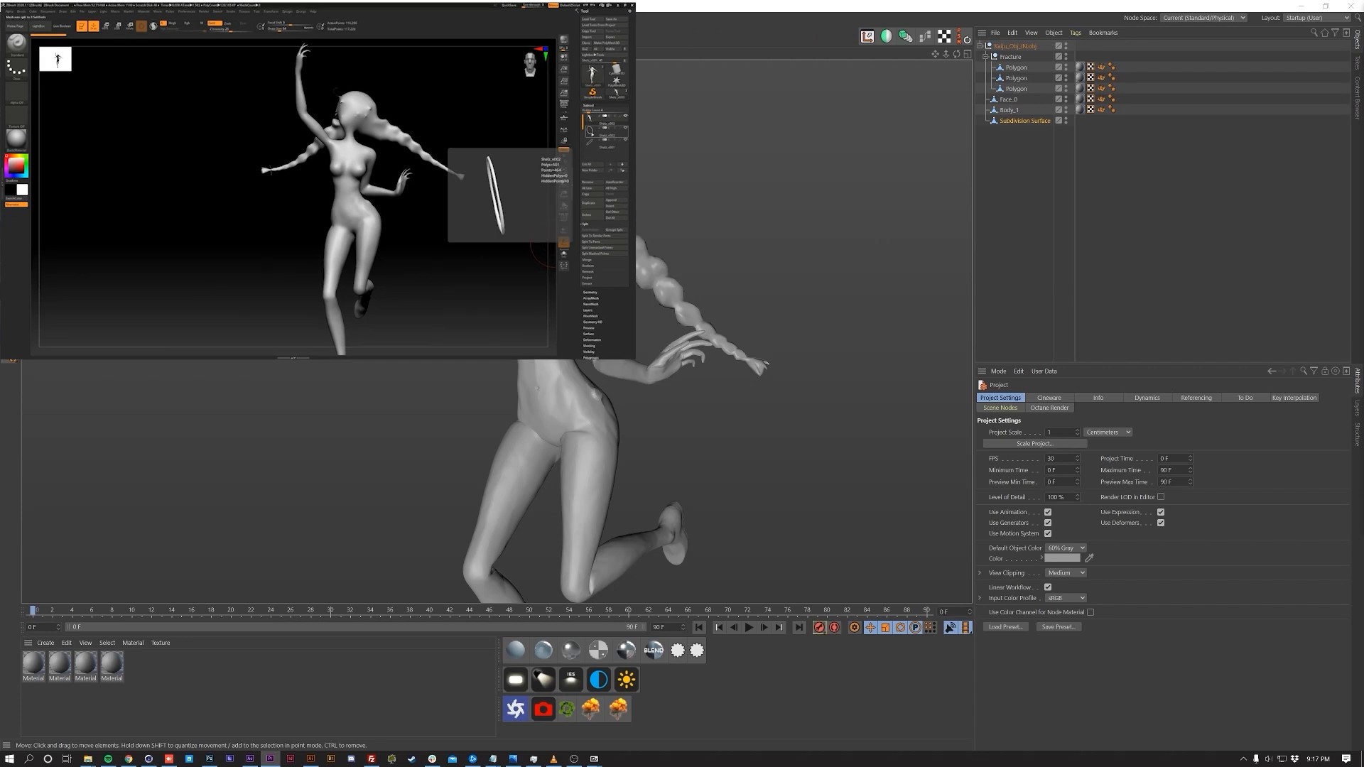
click(675, 281)
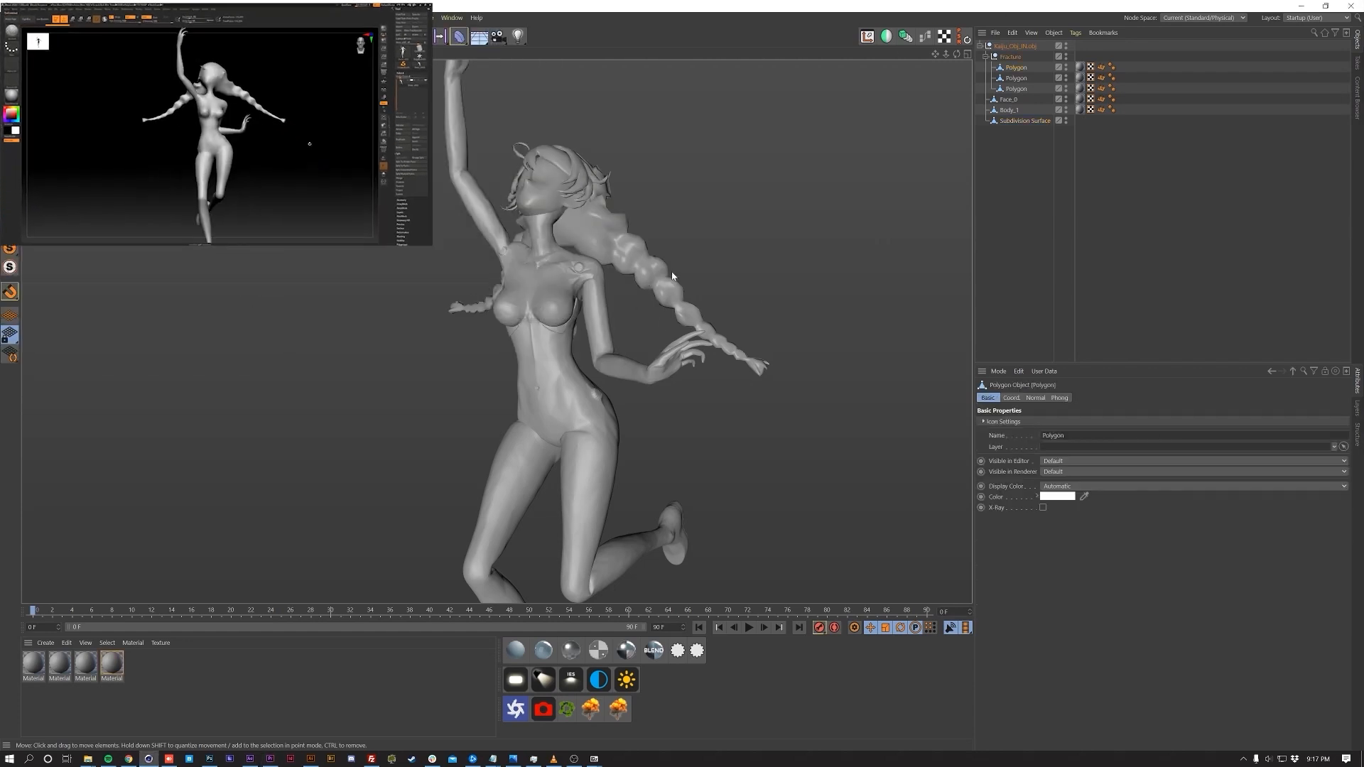
click(757, 225)
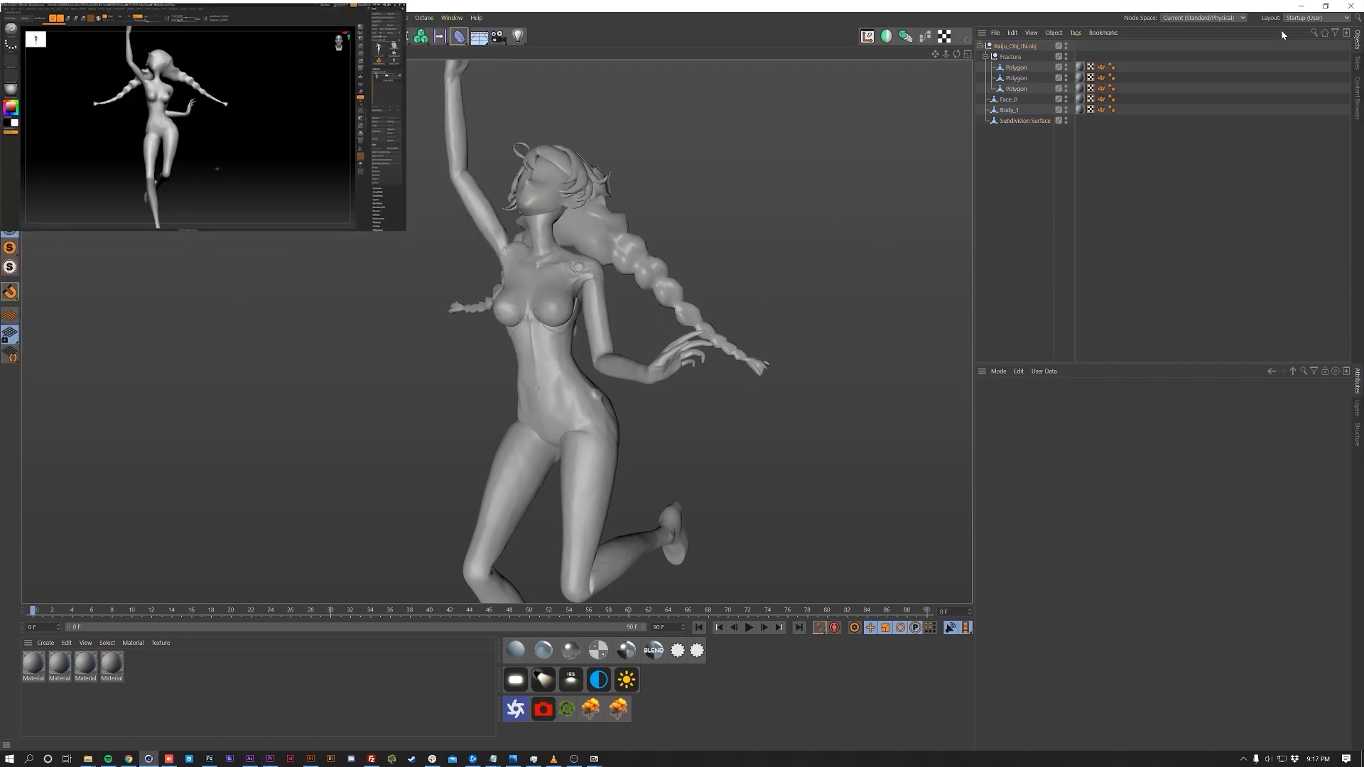
click(1298, 18)
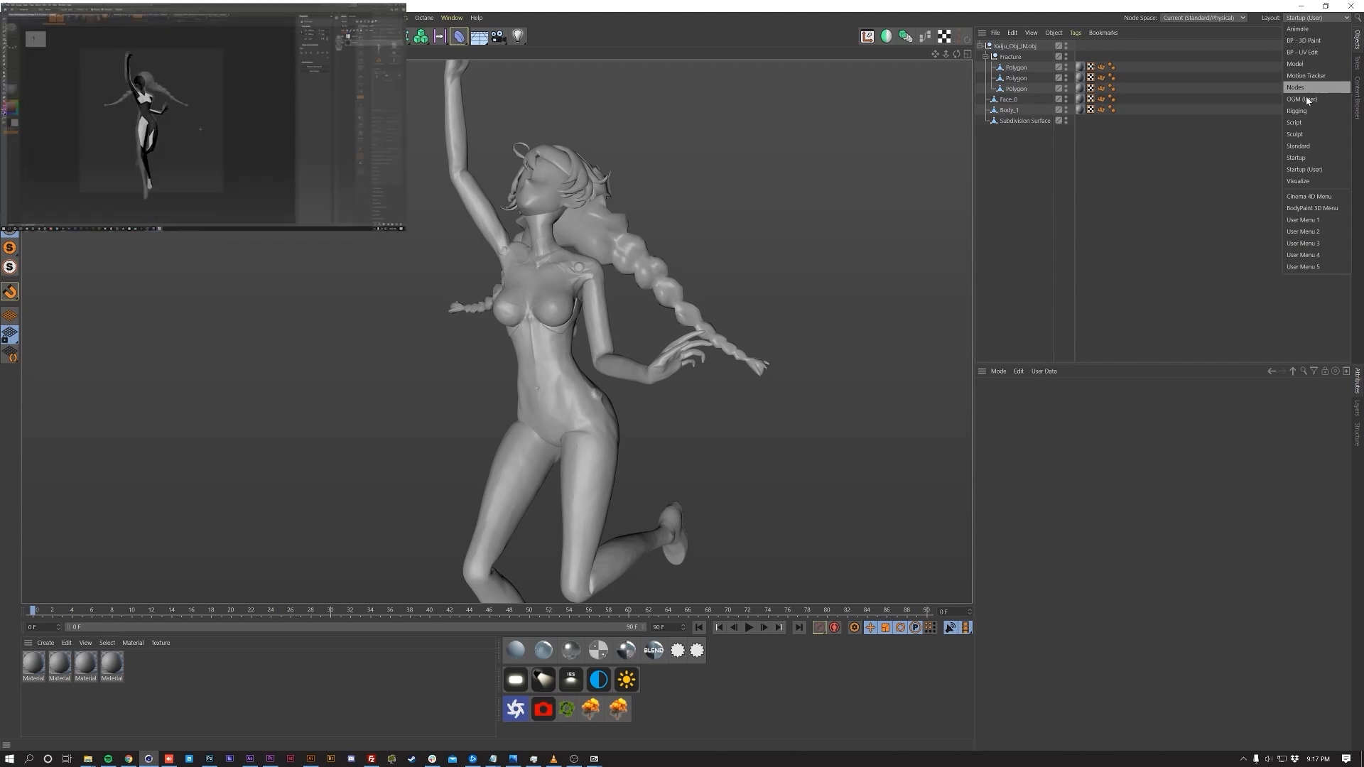
click(1316, 137)
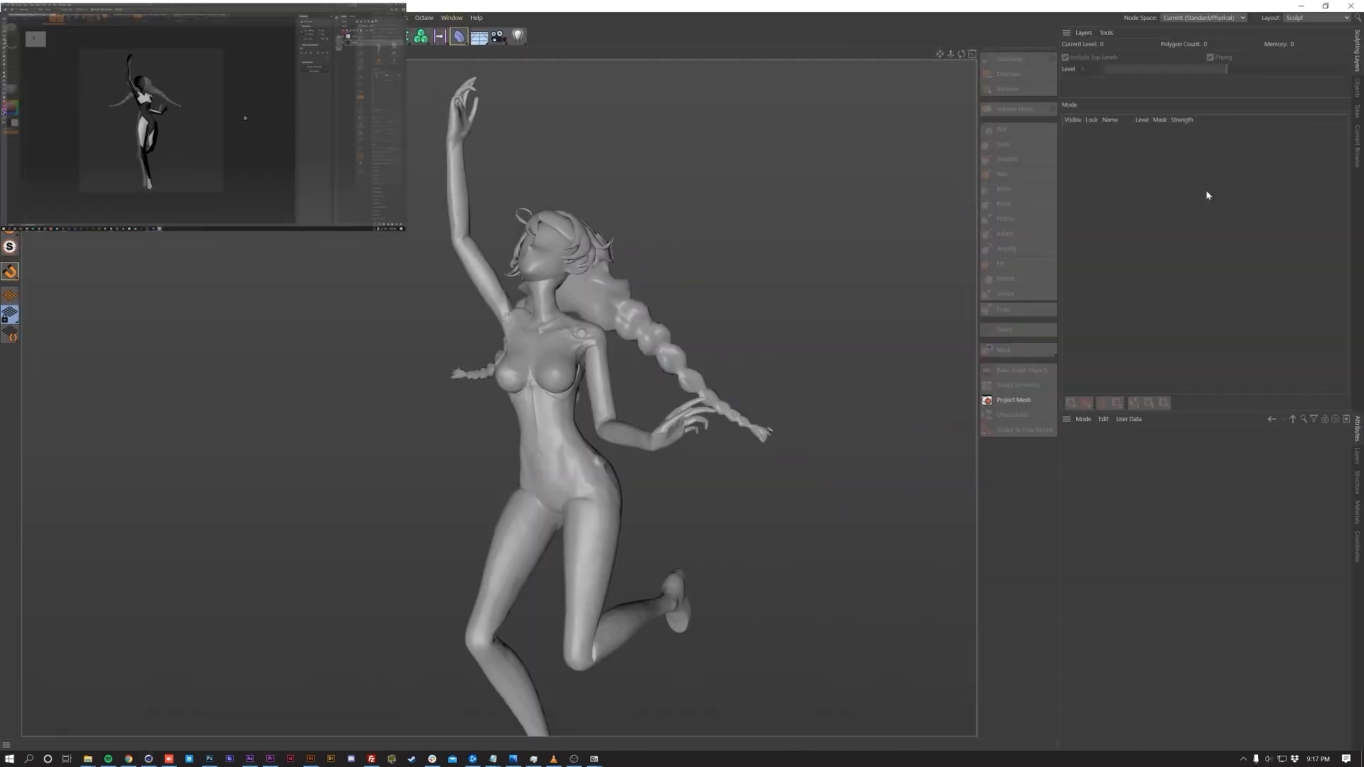
click(569, 460)
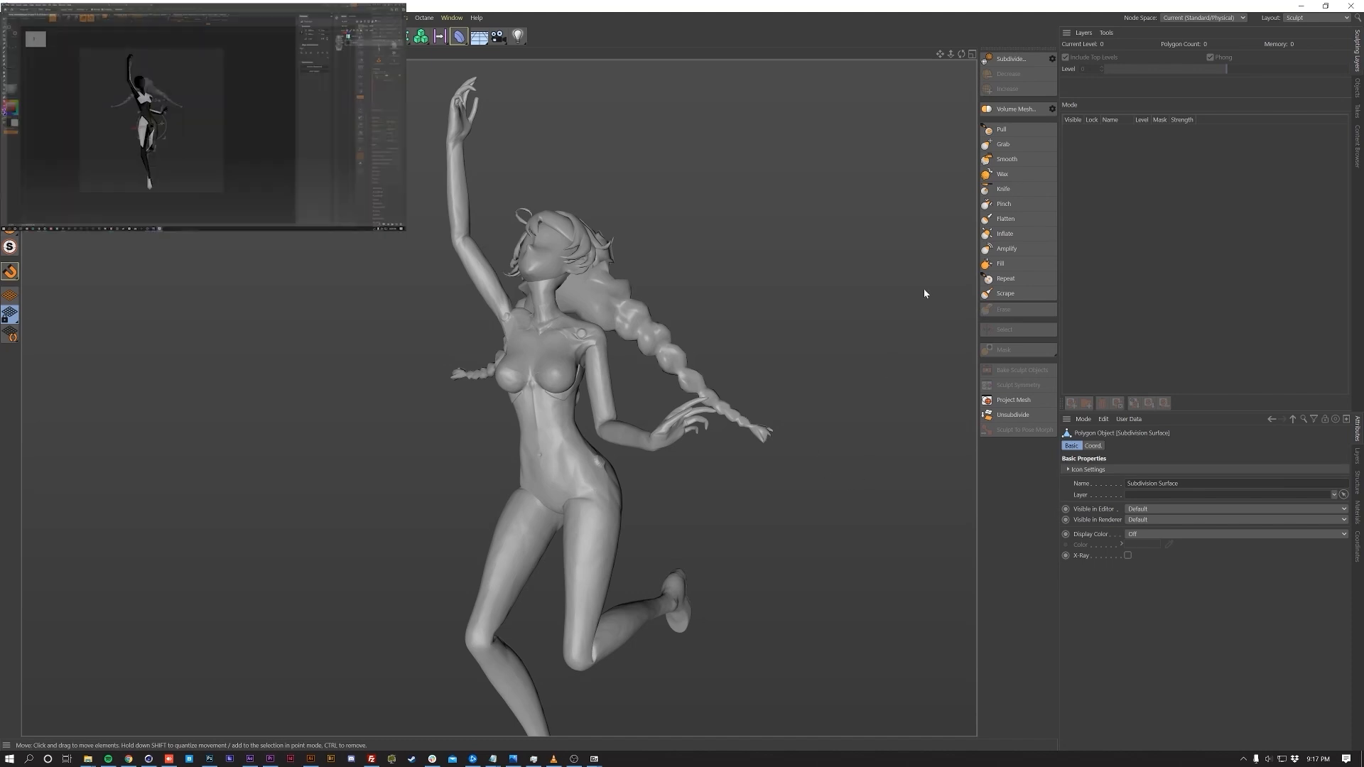
- Smooth the bumps around the figure's hips with the Smooth brush
click(1007, 158)
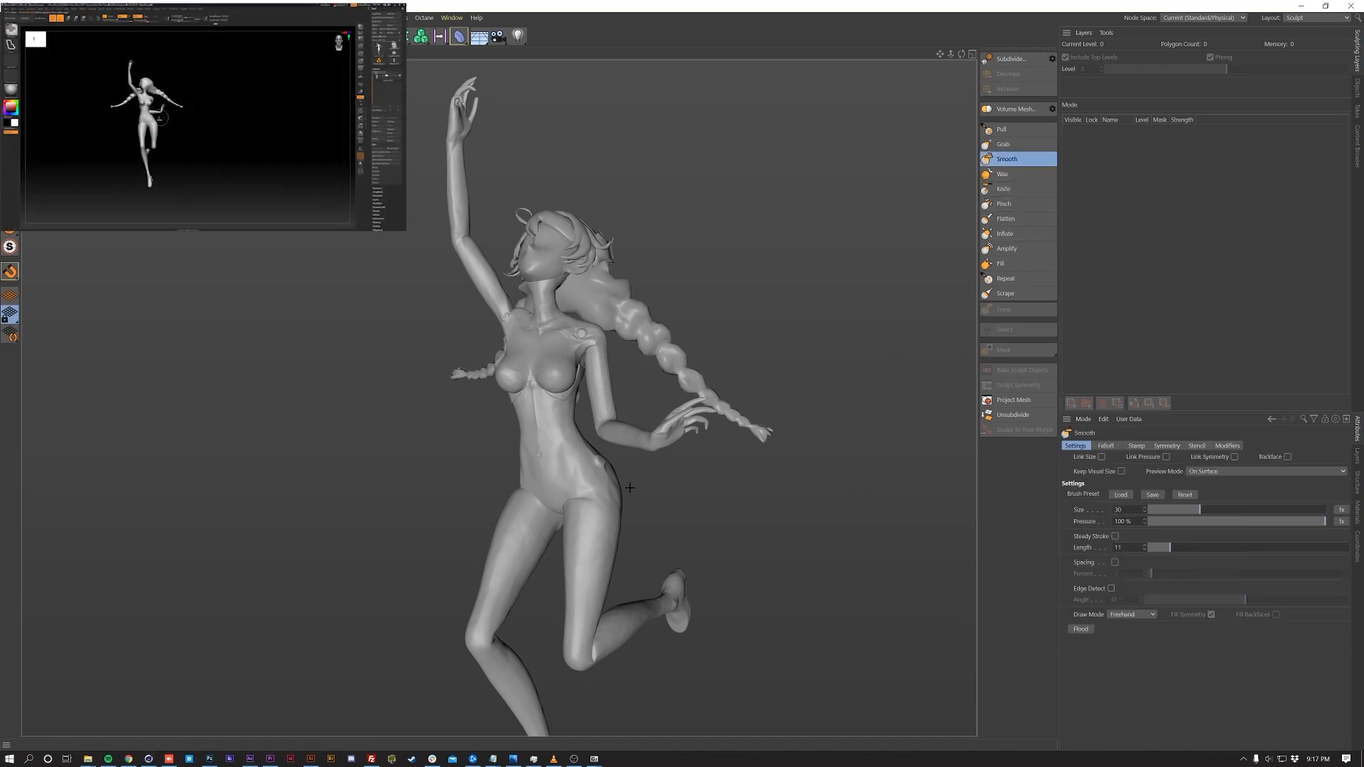
alt+drag(694, 509, 719, 499)
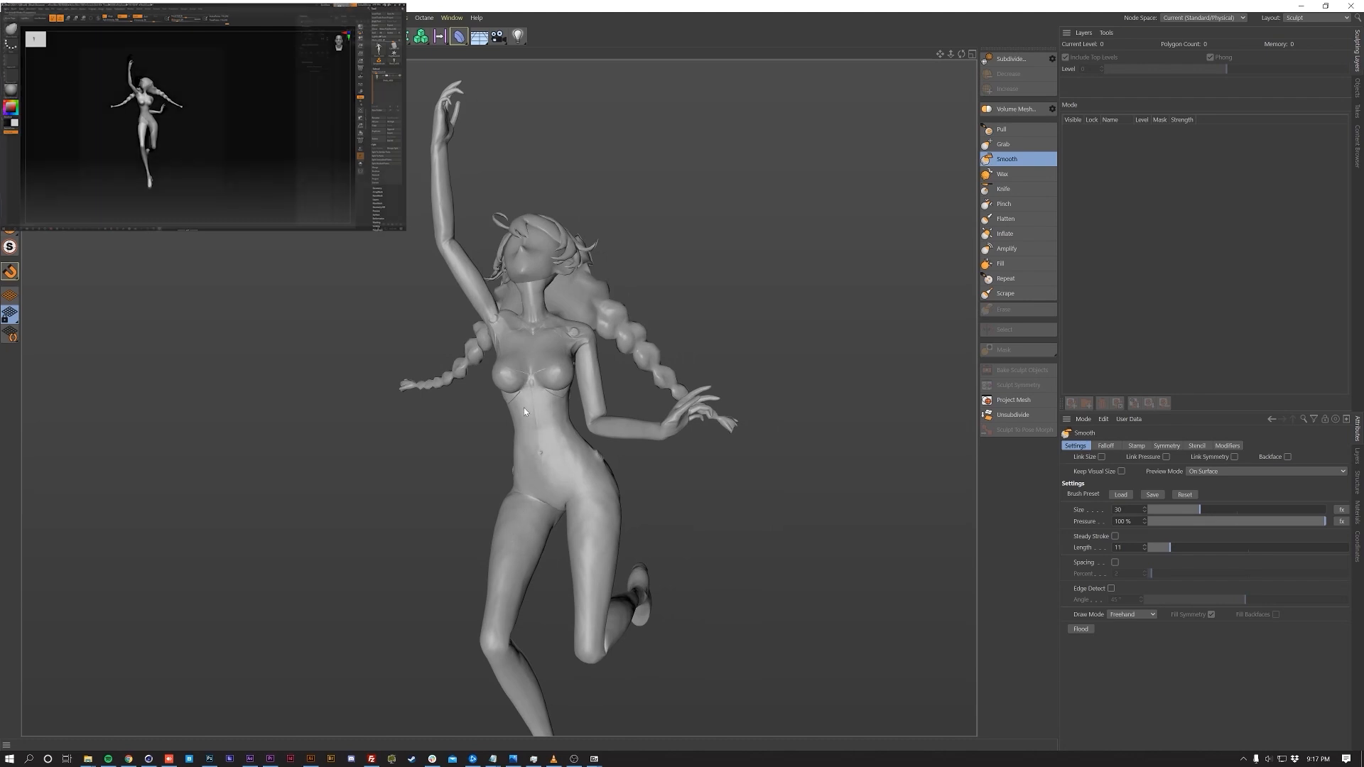
alt+drag(523, 407, 478, 447)
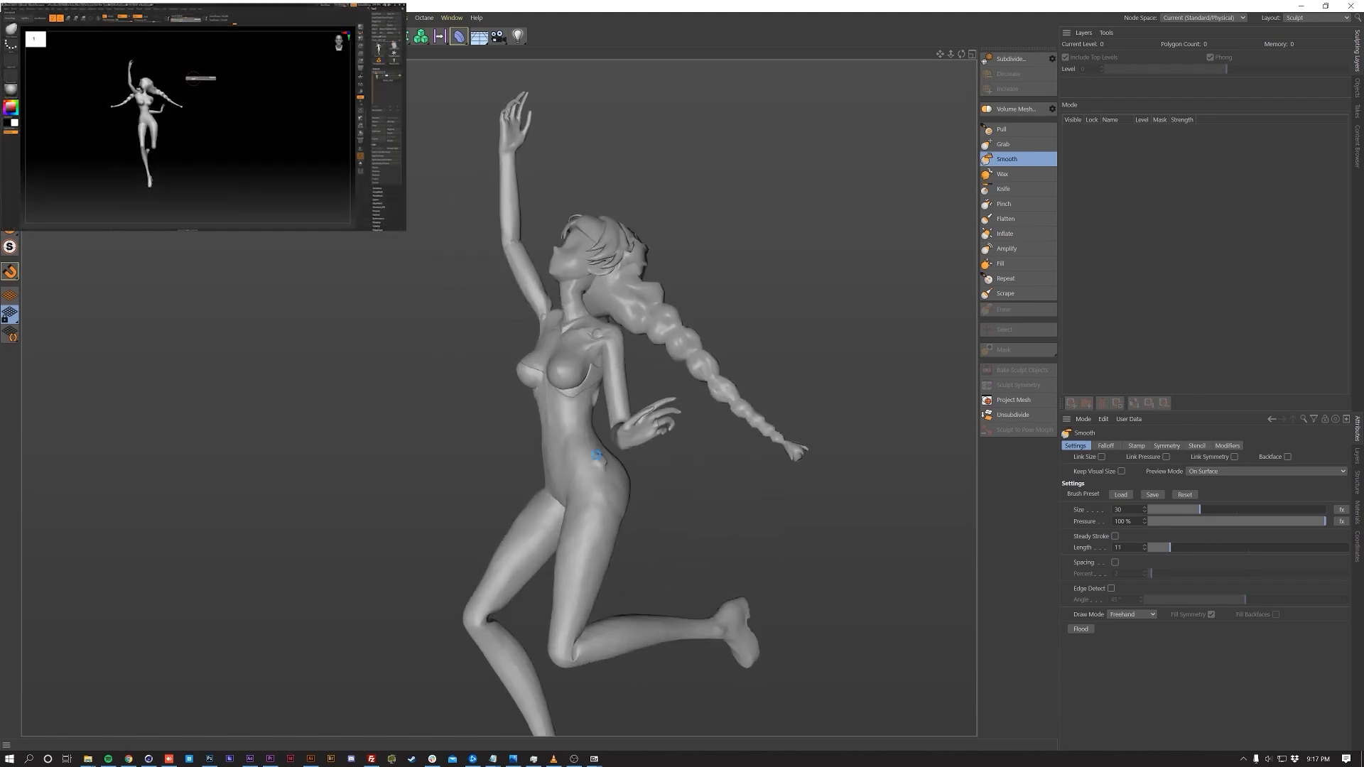
drag(599, 479, 594, 454)
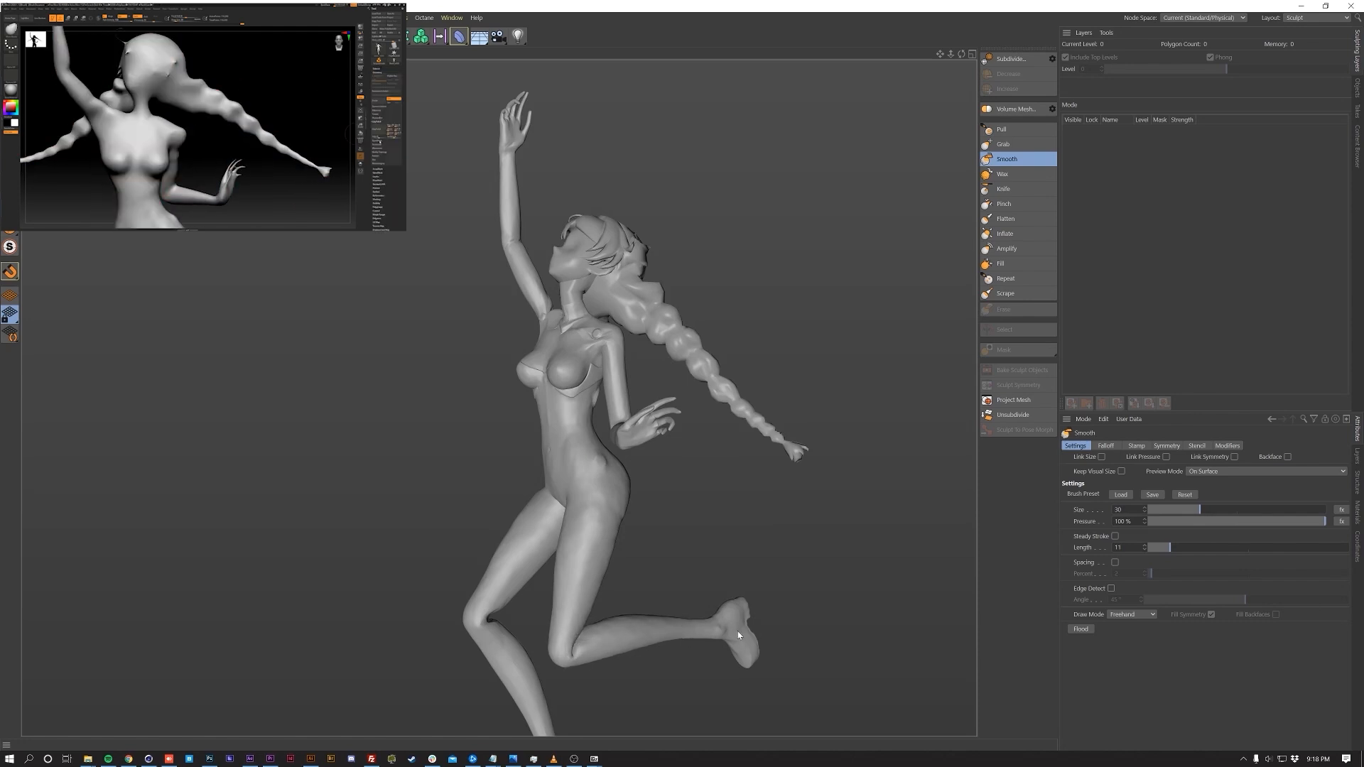
mouse_move(579, 497)
alt+mouse_down()
mouse_move(524, 472)
mouse_move(609, 451)
mouse_move(467, 476)
alt+mouse_up()
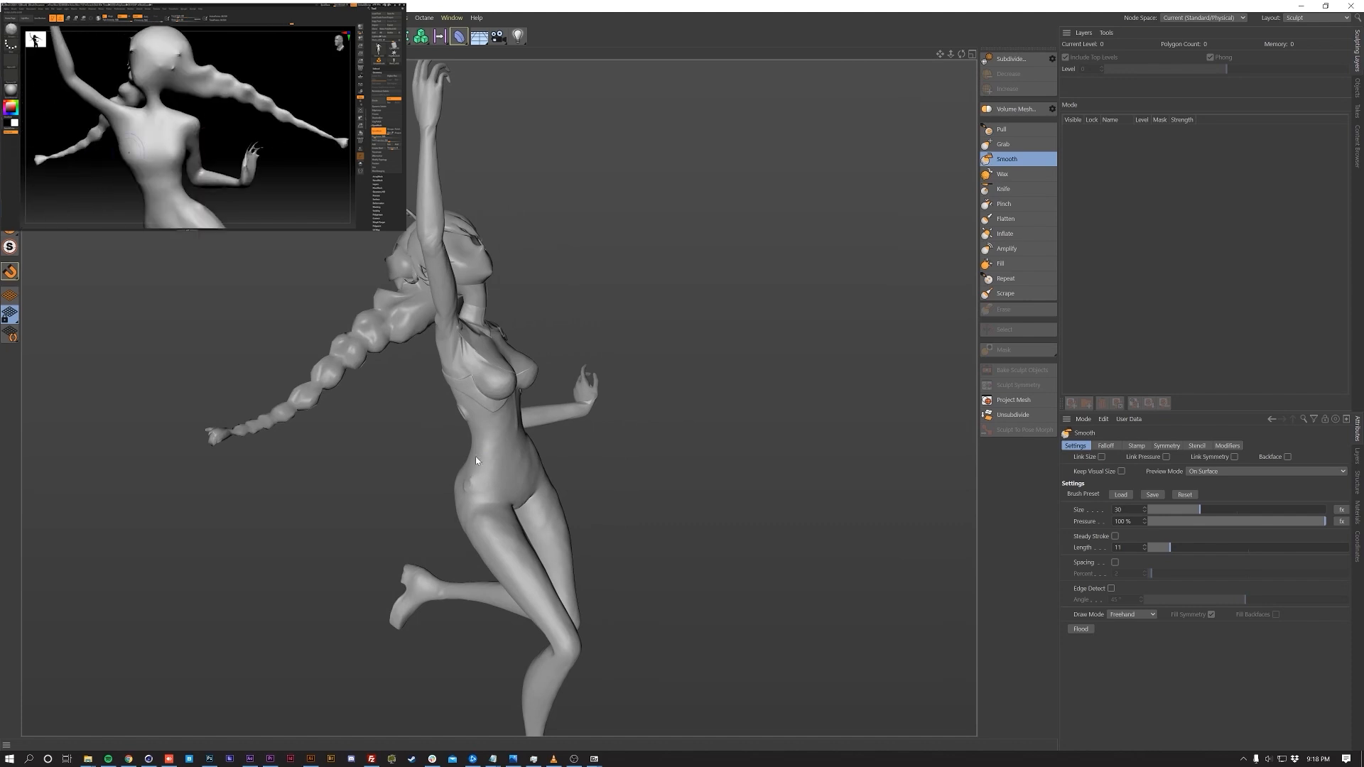
- Set the Flatten brush's pressure to 9.5% and even out the hips and upper thighs
click(1007, 219)
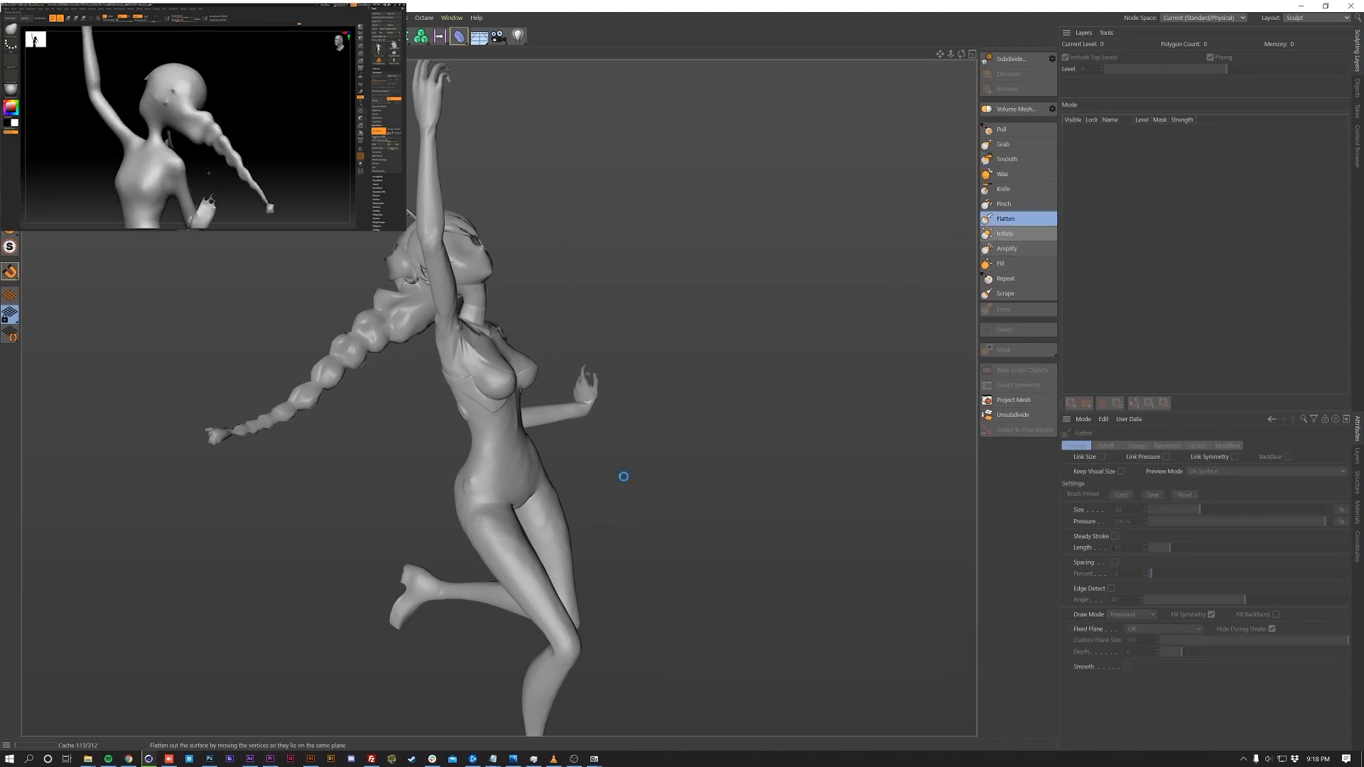
alt+drag(480, 477, 507, 494)
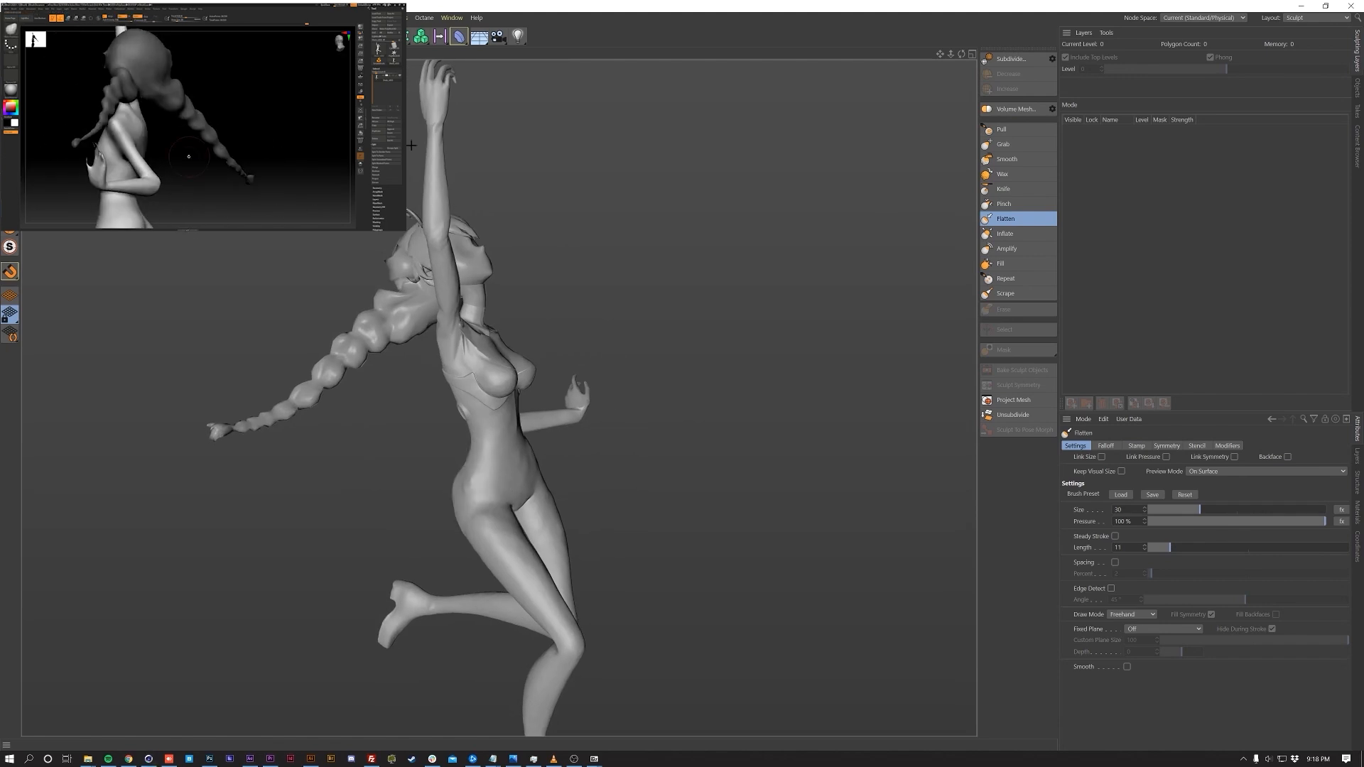
click(149, 53)
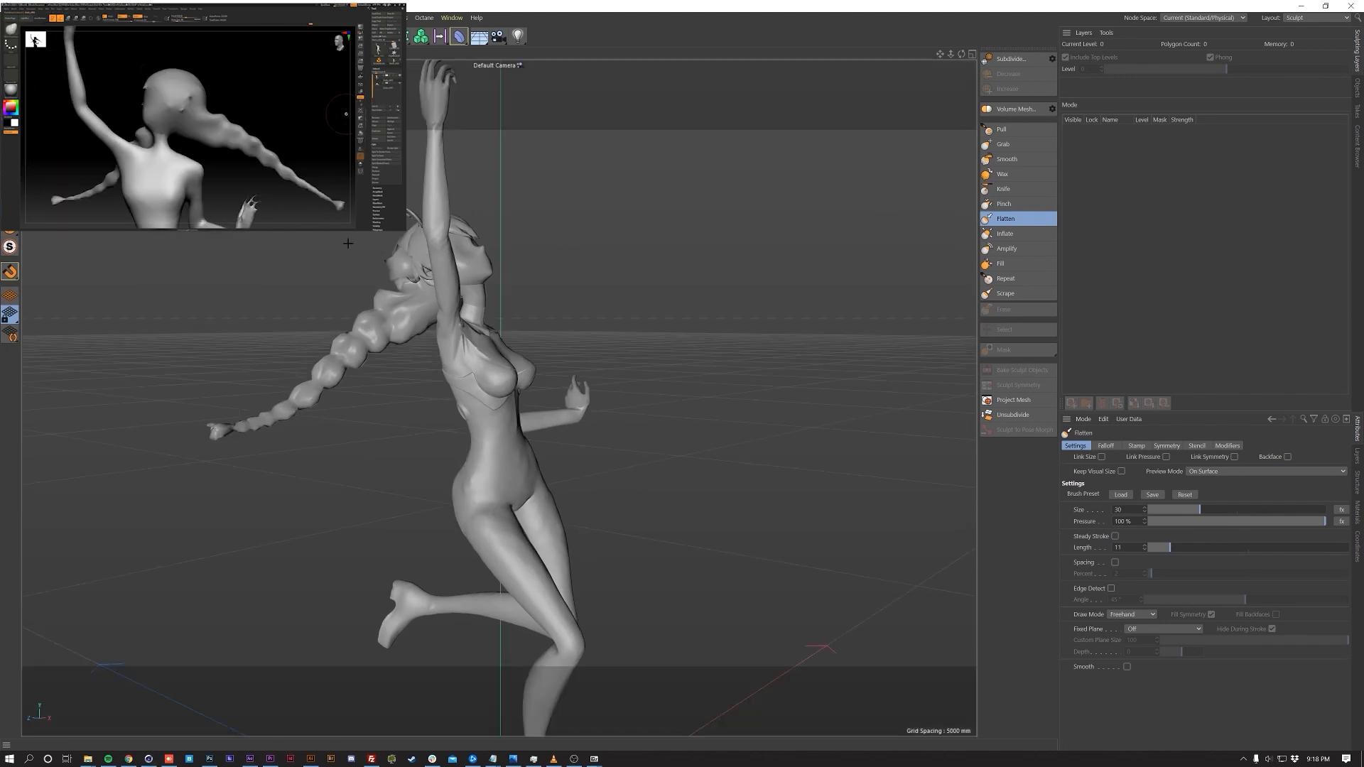
alt+drag(473, 489, 464, 489)
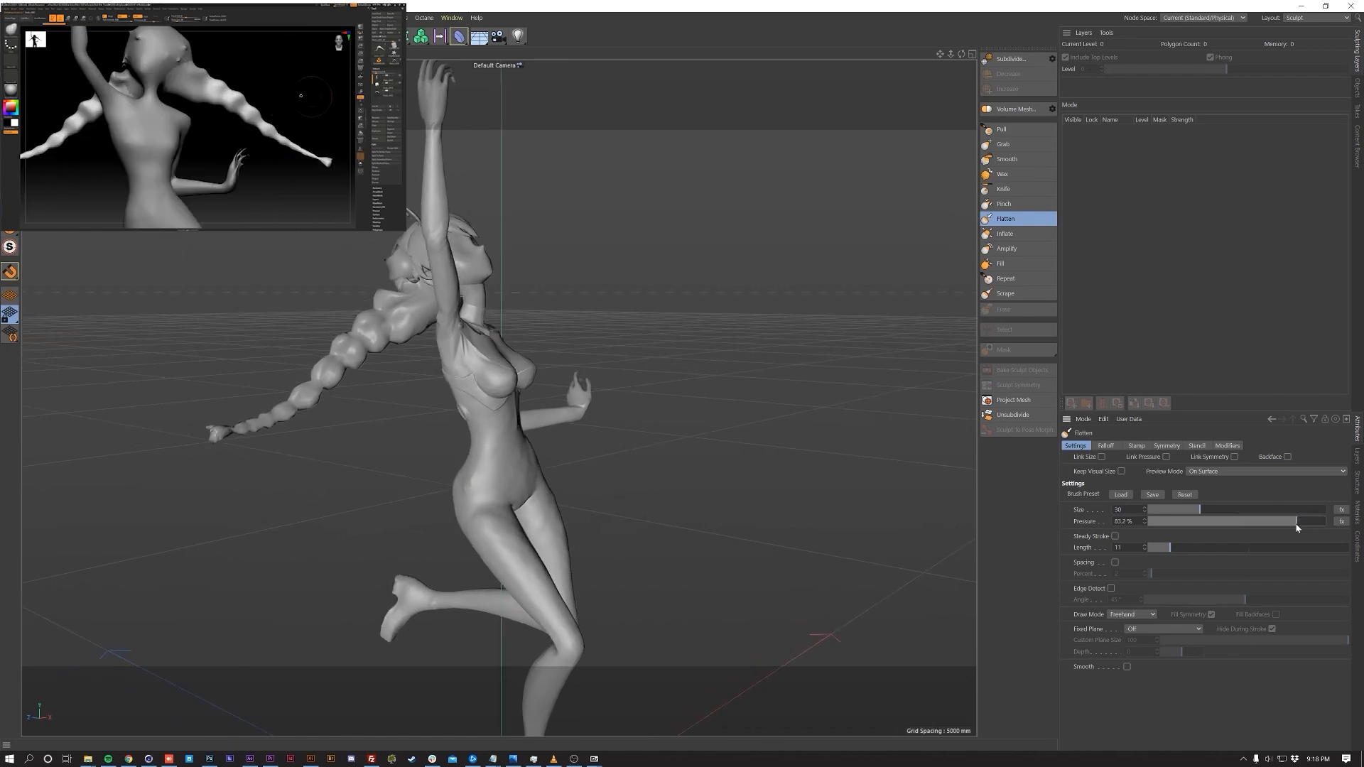
drag(1296, 523, 1283, 523)
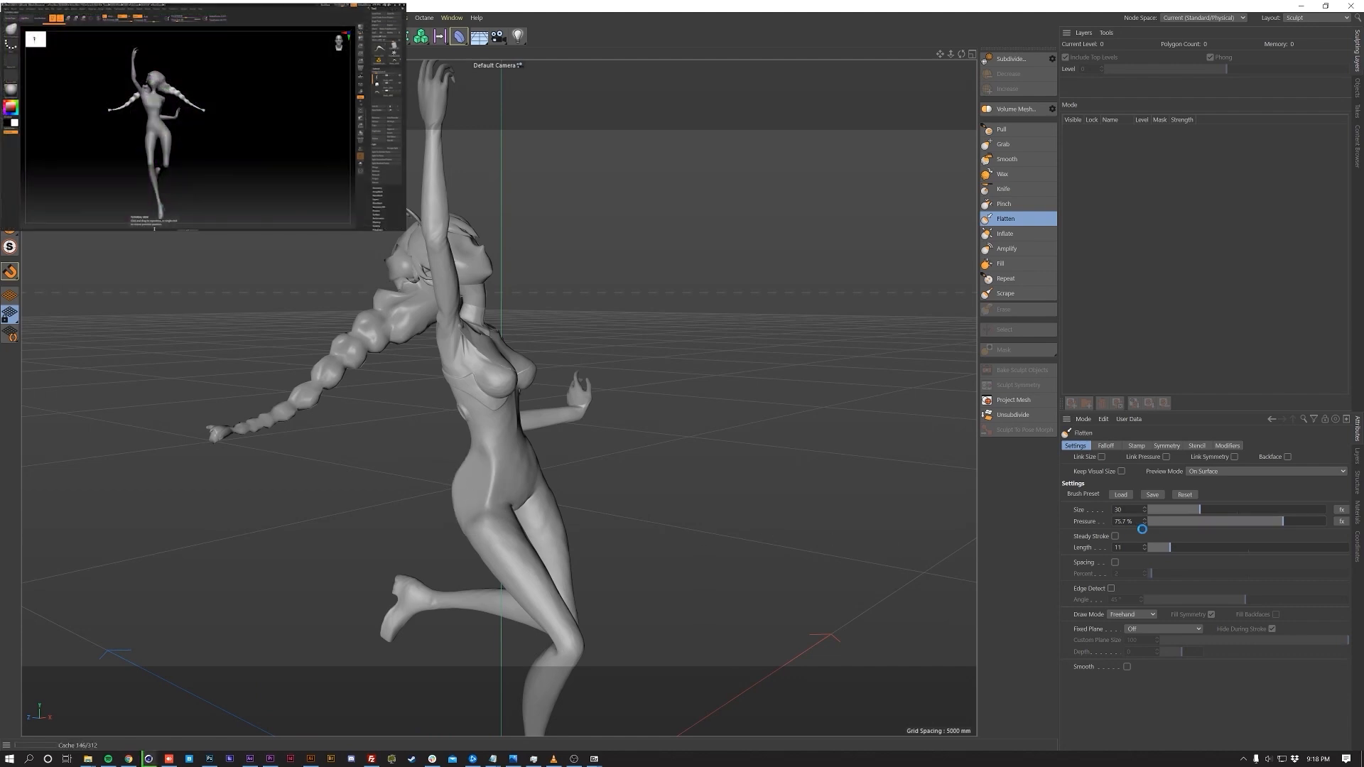
drag(1256, 523, 1166, 524)
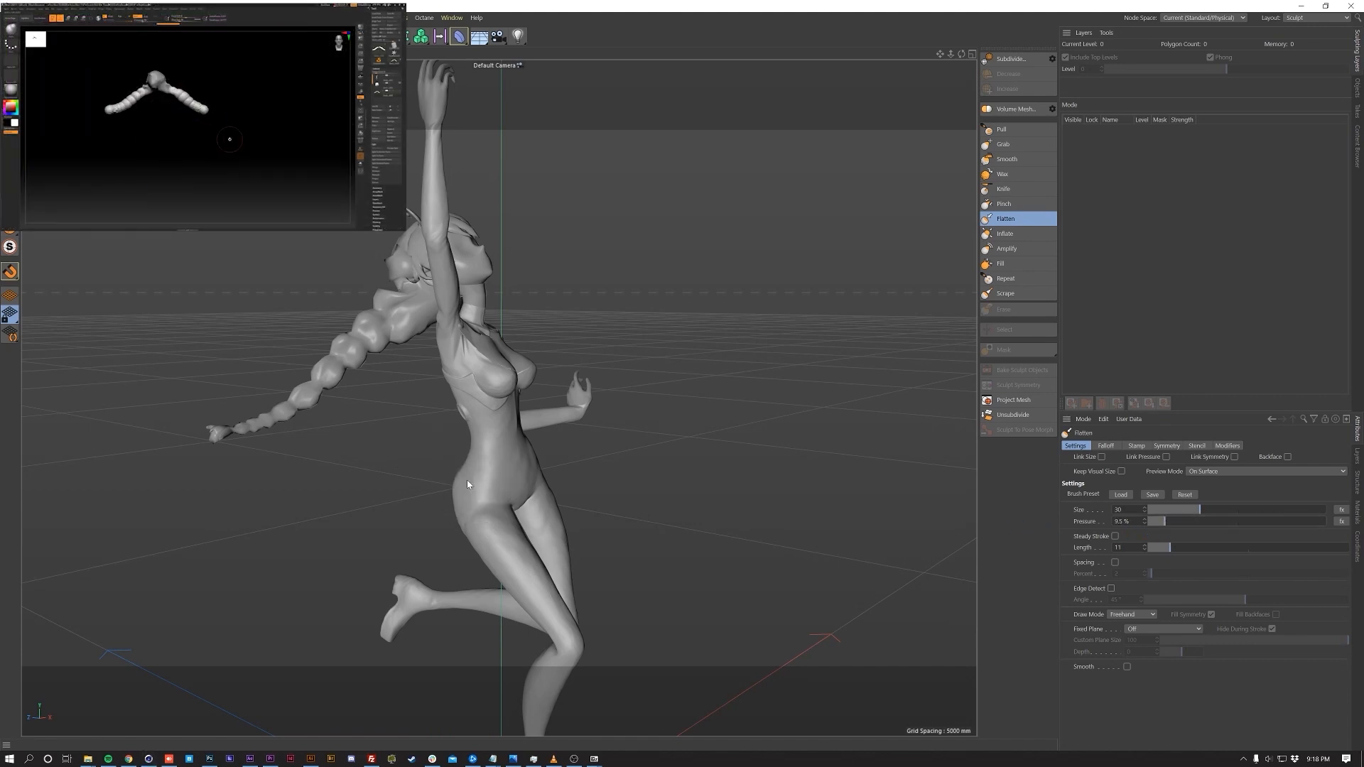
mouse_move(517, 493)
alt+mouse_down()
mouse_move(417, 478)
mouse_move(569, 465)
mouse_move(540, 469)
mouse_move(562, 455)
mouse_move(502, 503)
mouse_move(546, 512)
mouse_move(533, 522)
alt+mouse_up()
alt+right_drag(544, 525, 540, 404)
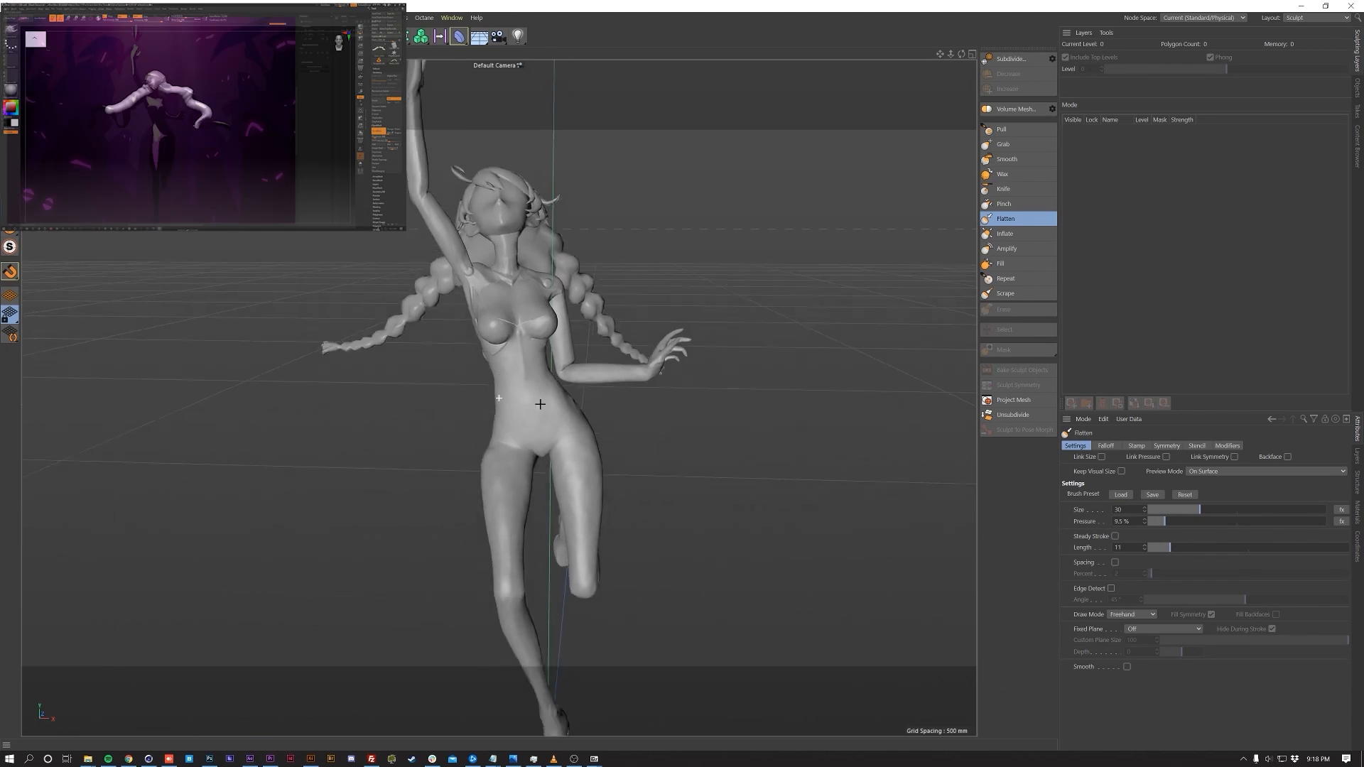
alt+drag(488, 442, 495, 412)
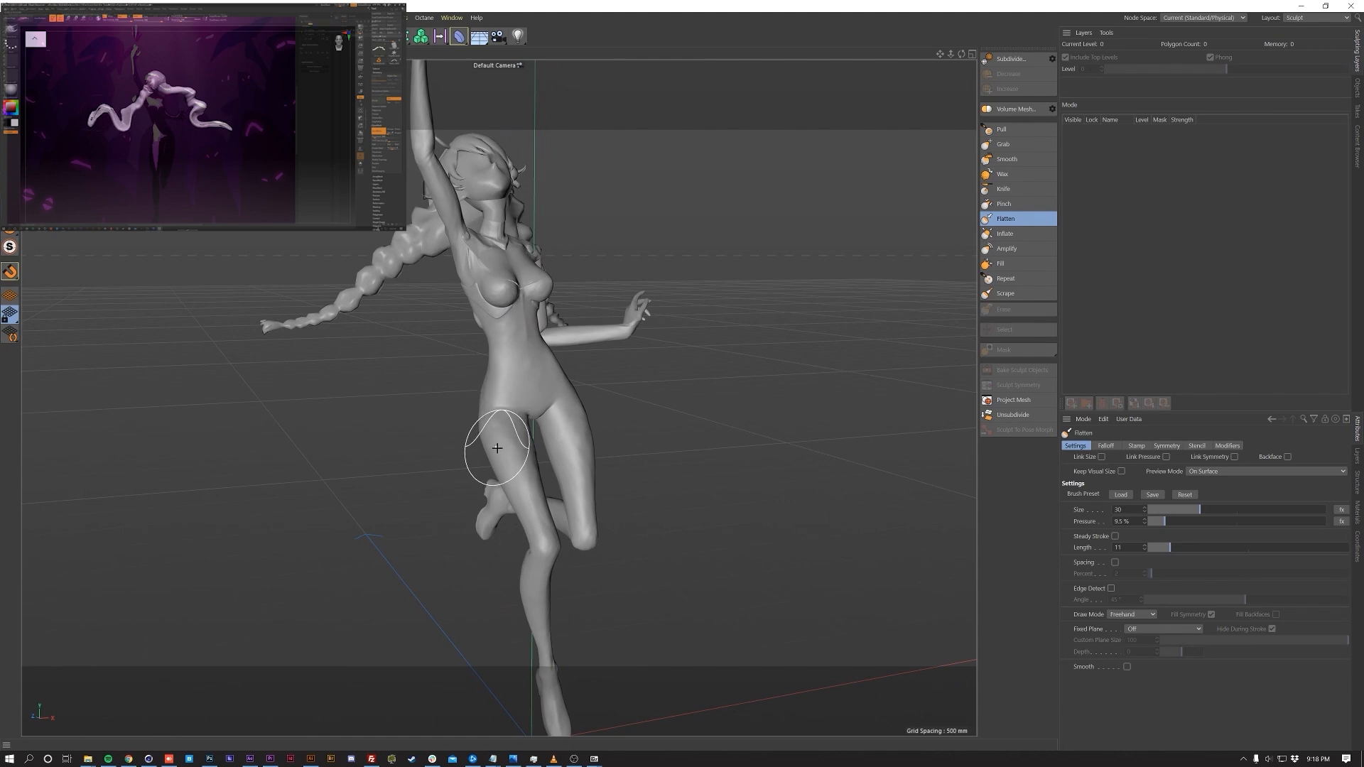
mouse_move(500, 455)
alt+mouse_down()
mouse_move(511, 506)
mouse_move(387, 506)
mouse_move(499, 505)
mouse_move(548, 435)
mouse_move(505, 457)
mouse_move(395, 450)
mouse_move(562, 452)
alt+mouse_up()
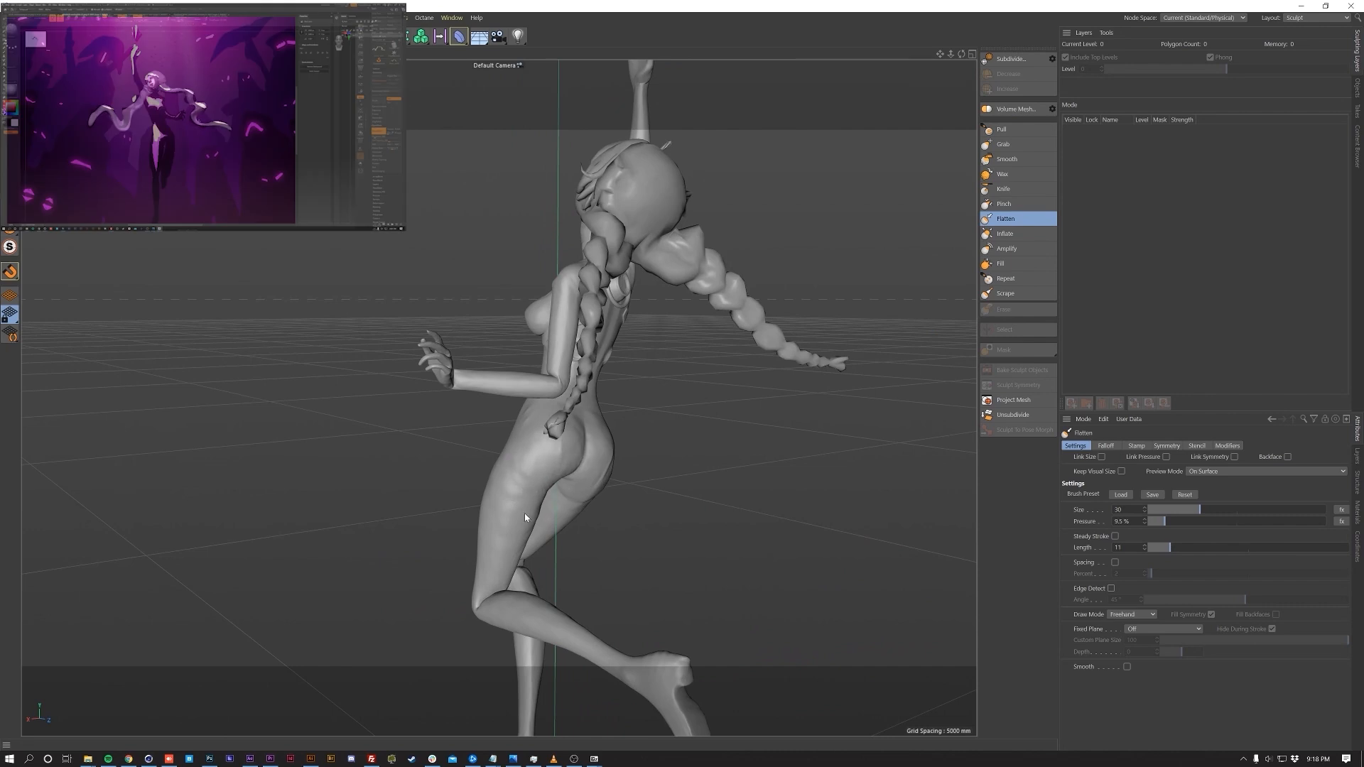
alt+drag(500, 538, 598, 433)
- Reshape the upper thigh near the hip with the Grab brush at size 60
click(1003, 144)
alt+drag(653, 387, 597, 459)
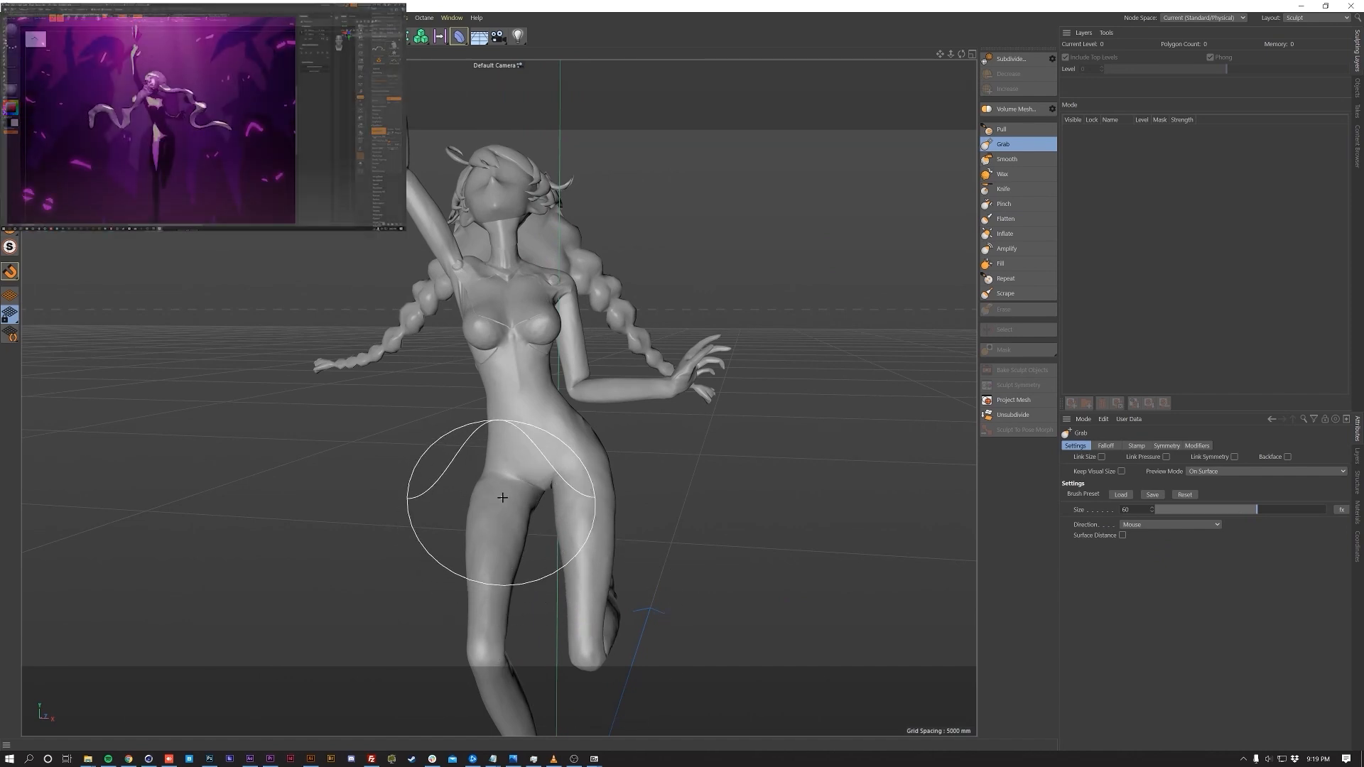
drag(505, 496, 489, 540)
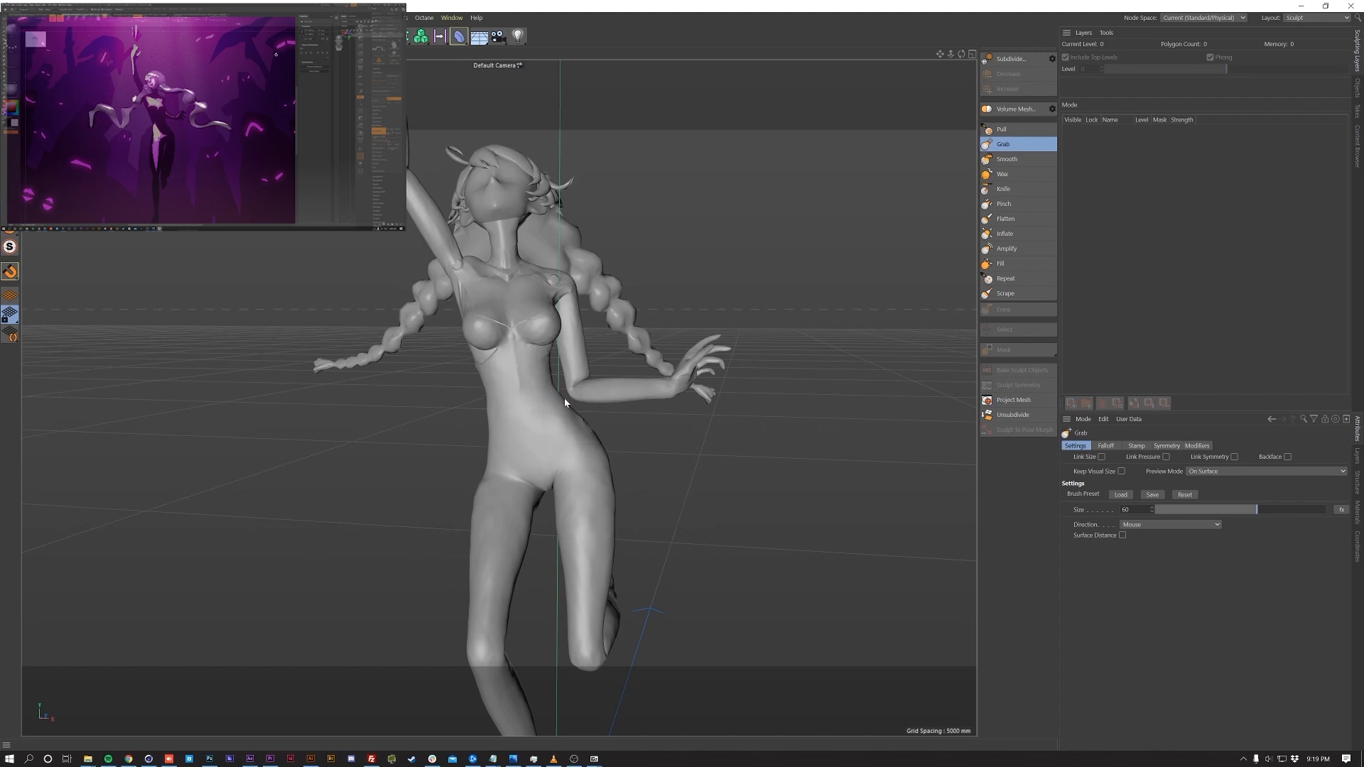
alt+drag(499, 399, 568, 471)
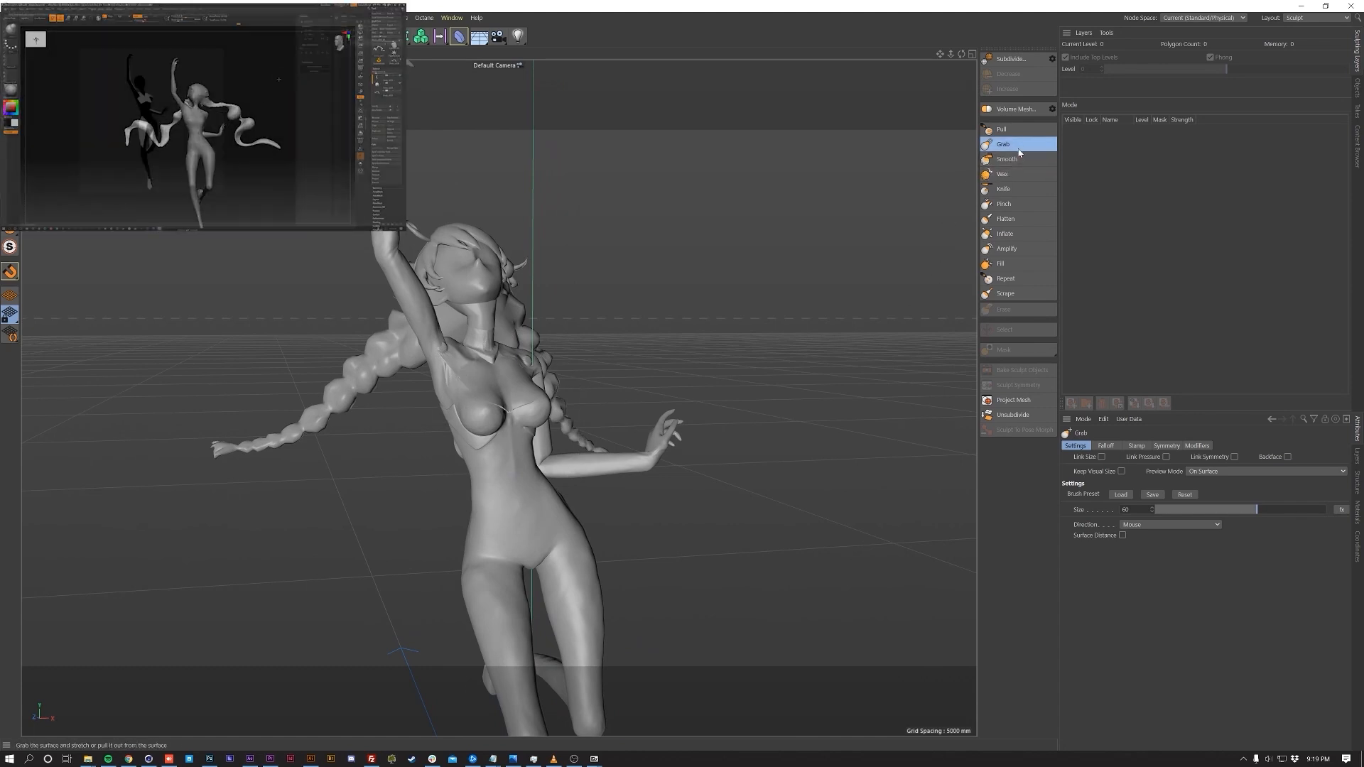
- Build up the side of the waist and hip with the Pull brush at 20% pressure
click(1003, 129)
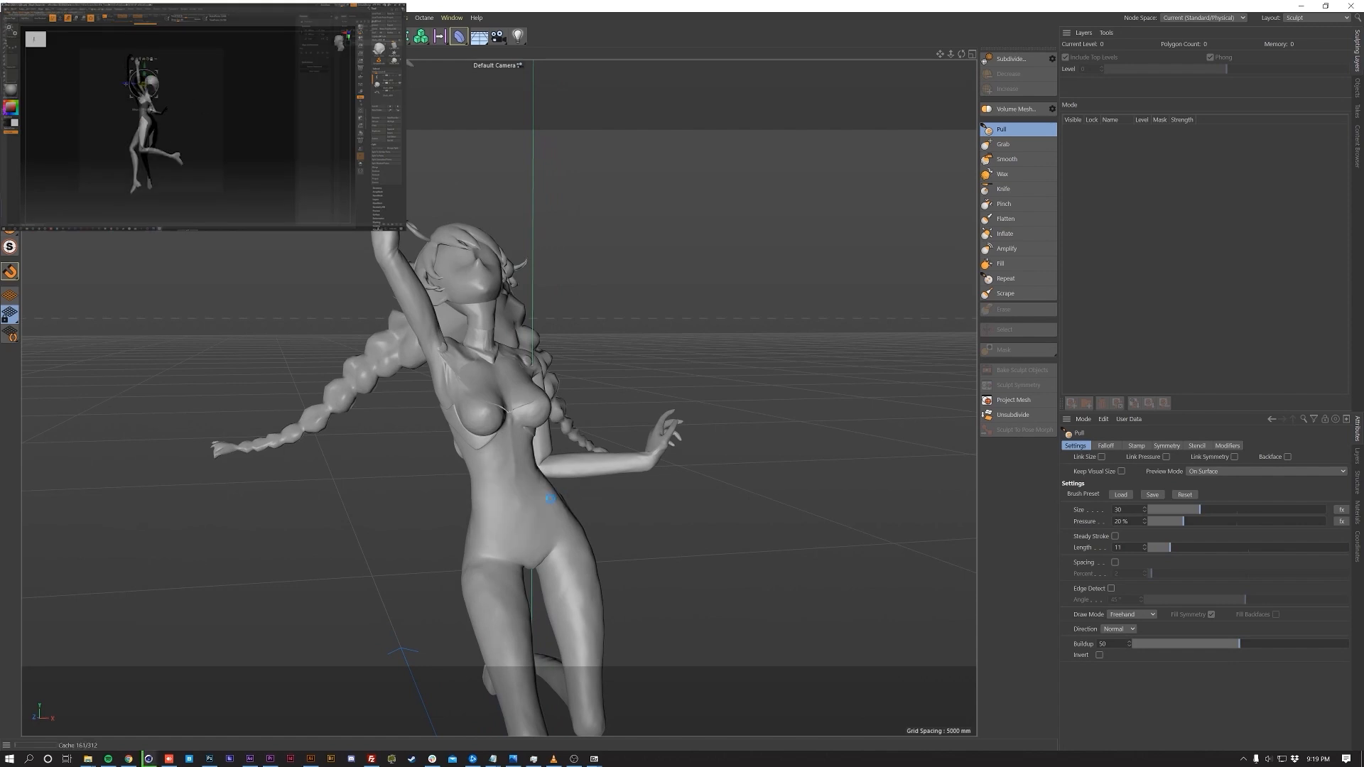
alt+drag(558, 501, 544, 506)
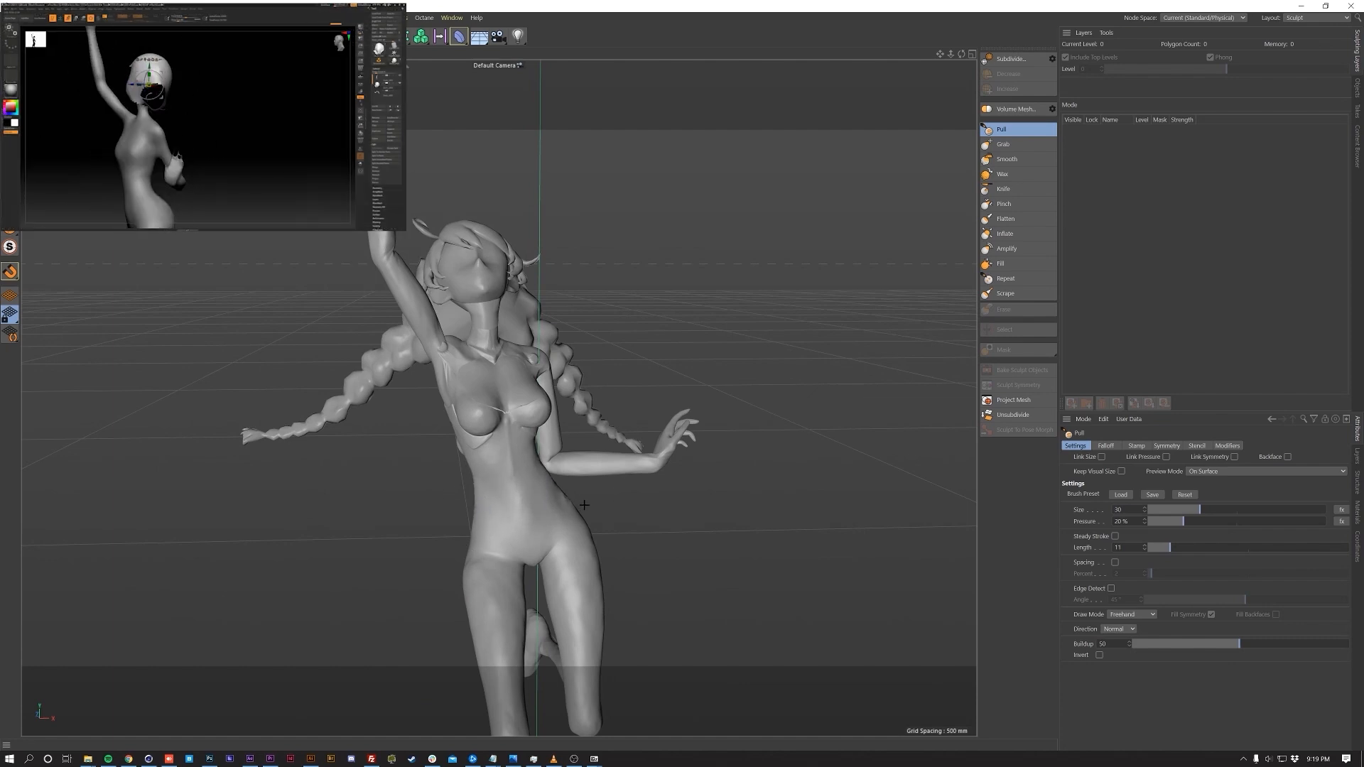
alt+drag(582, 501, 415, 527)
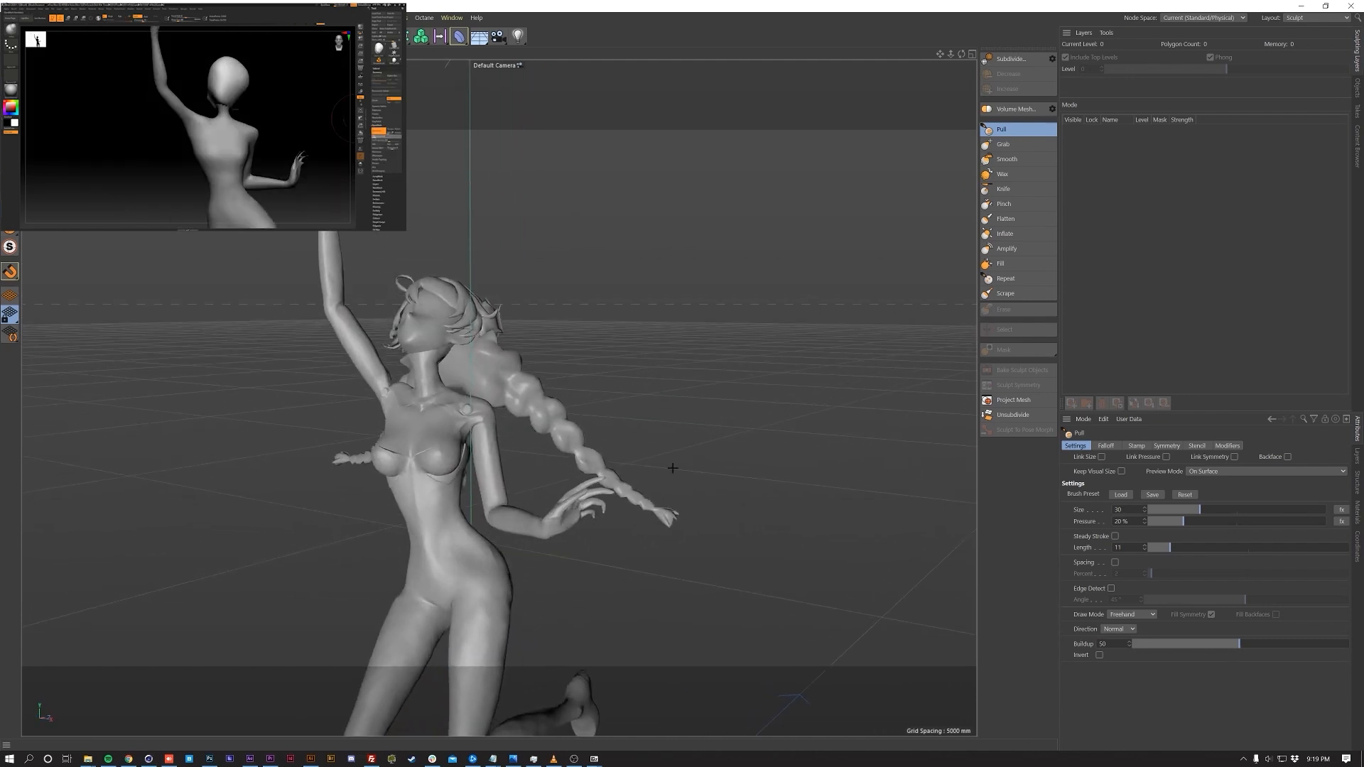
- Select the braided hair mesh and thicken the braid with the Inflate brush at size 30 and 20% pressure
click(1005, 234)
alt+drag(500, 524, 543, 426)
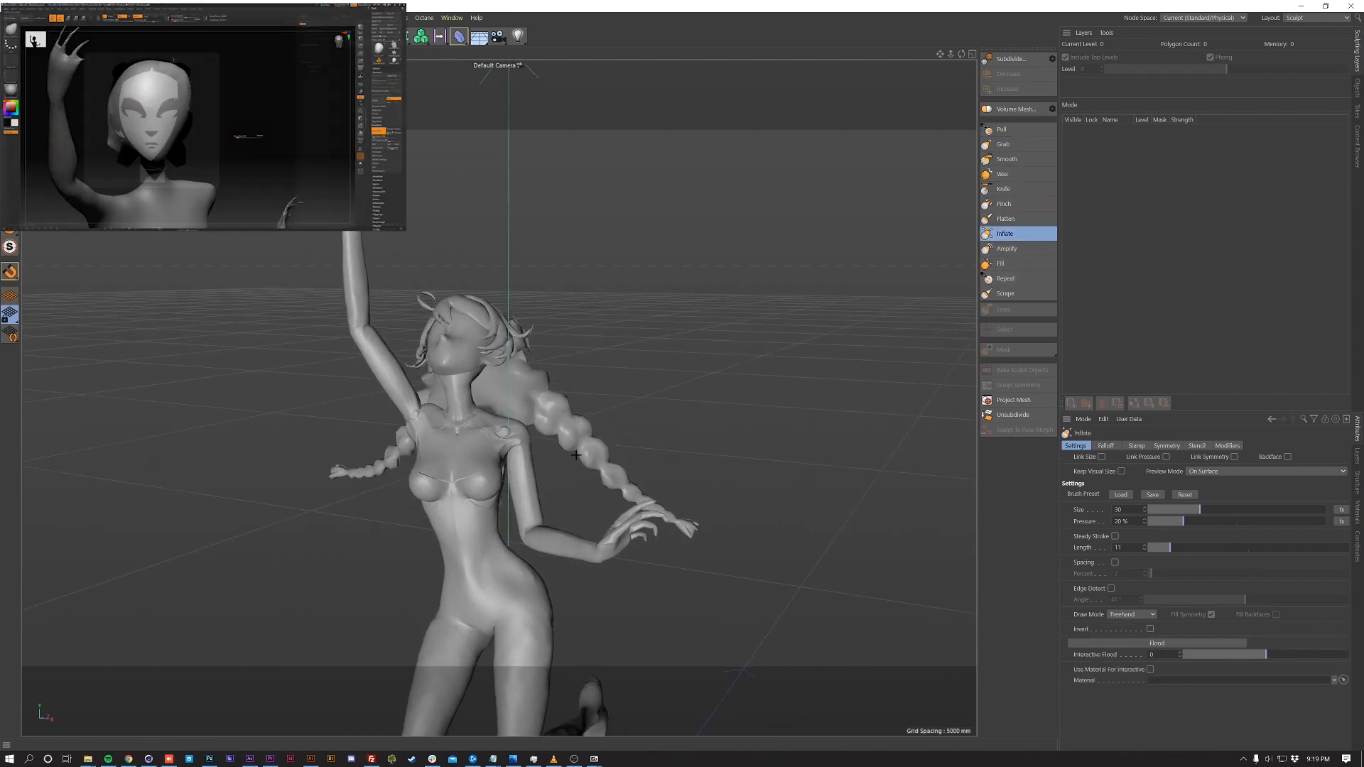
key(e)
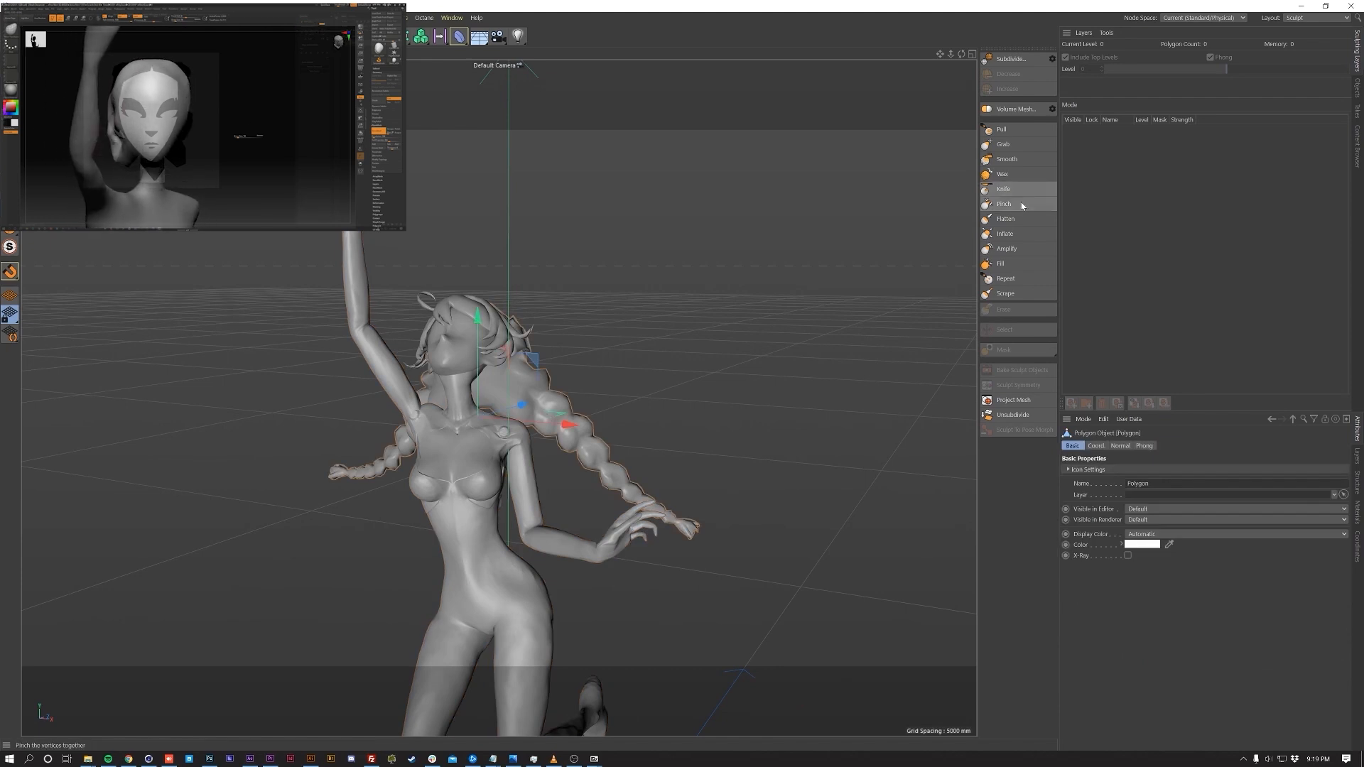
click(1015, 236)
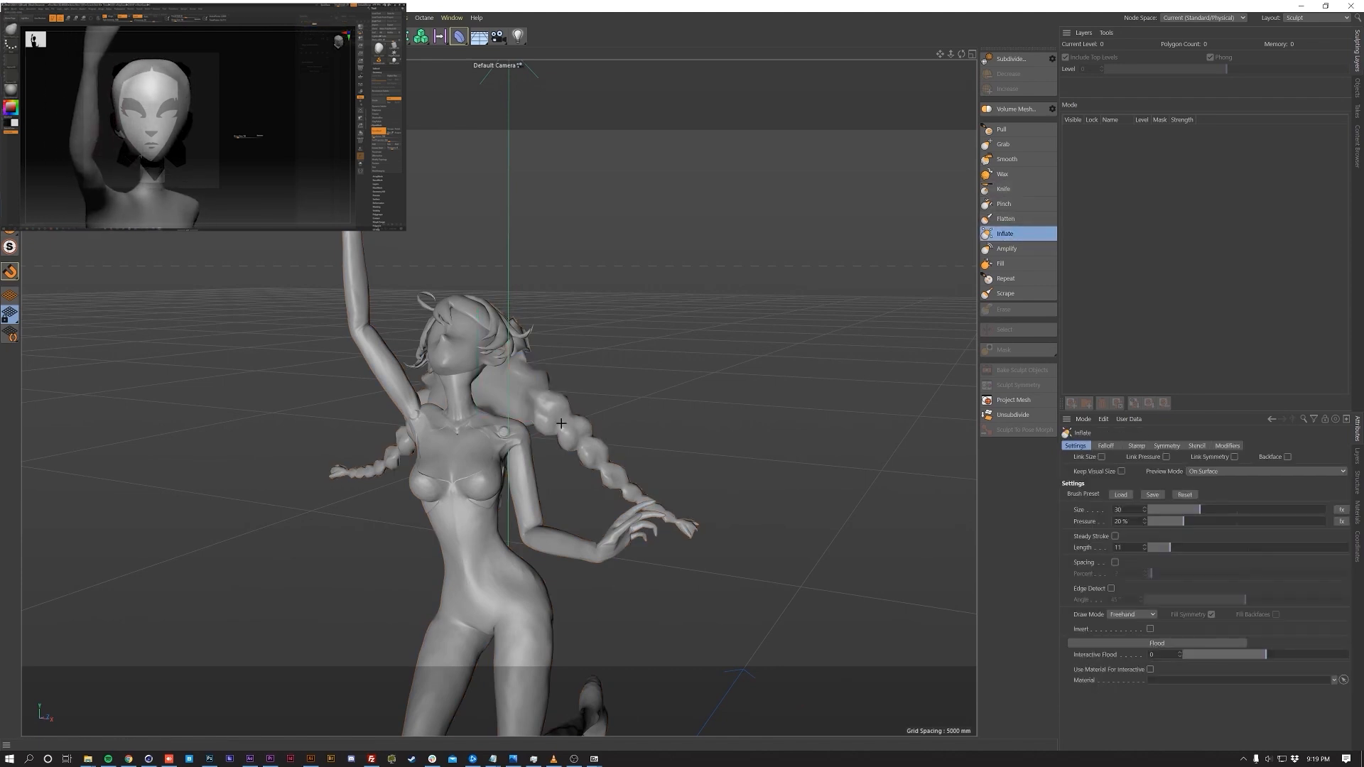
alt+drag(608, 472, 573, 440)
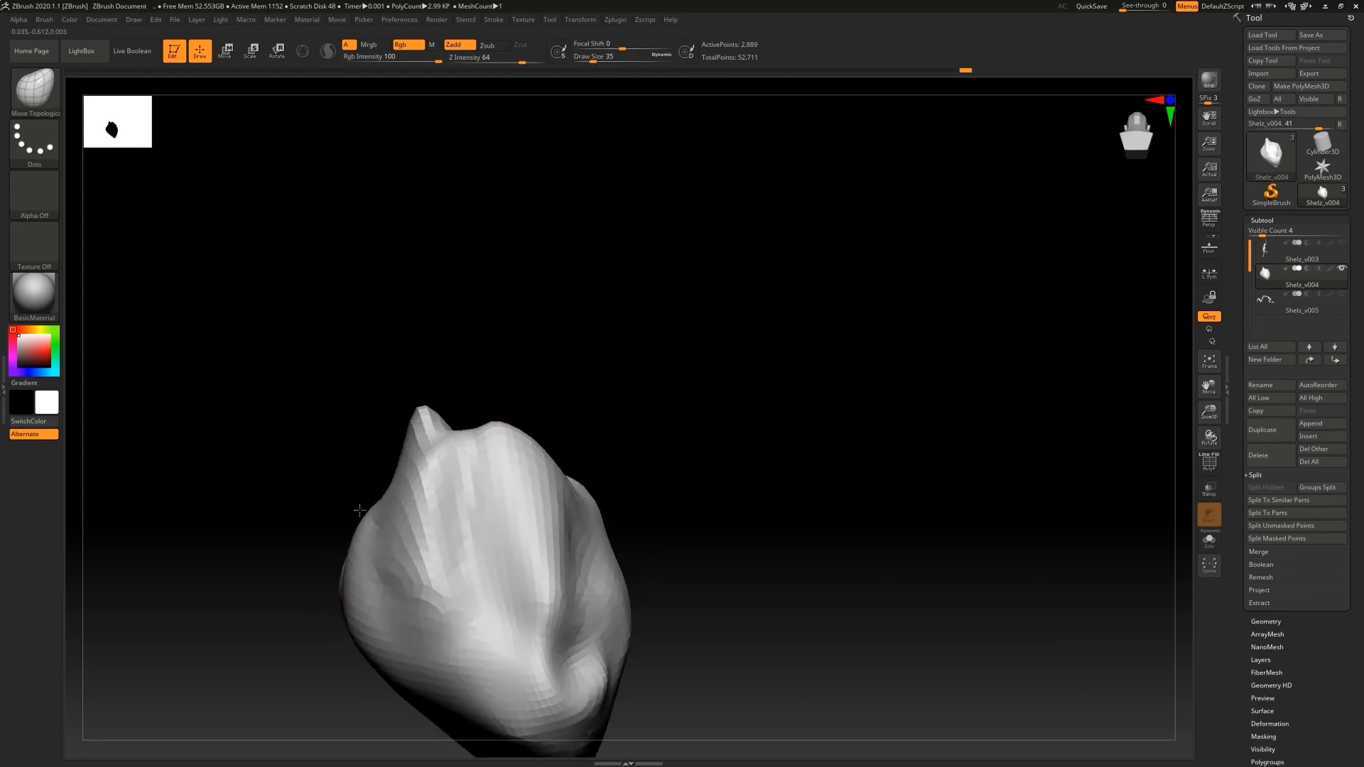
- In ZBrush, shape the isolated Shelz_v004 piece with the Move Topological brush and show the remaining subtools
drag(359, 510, 398, 501)
drag(526, 450, 496, 417)
key(s)
click(757, 499)
mouse_move(670, 339)
shift+mouse_down()
mouse_move(767, 368)
mouse_move(858, 340)
mouse_move(846, 308)
mouse_move(1025, 440)
mouse_move(1035, 533)
mouse_move(1151, 523)
mouse_move(658, 439)
mouse_move(1024, 339)
mouse_move(824, 356)
mouse_move(797, 413)
shift+mouse_up()
click(1342, 269)
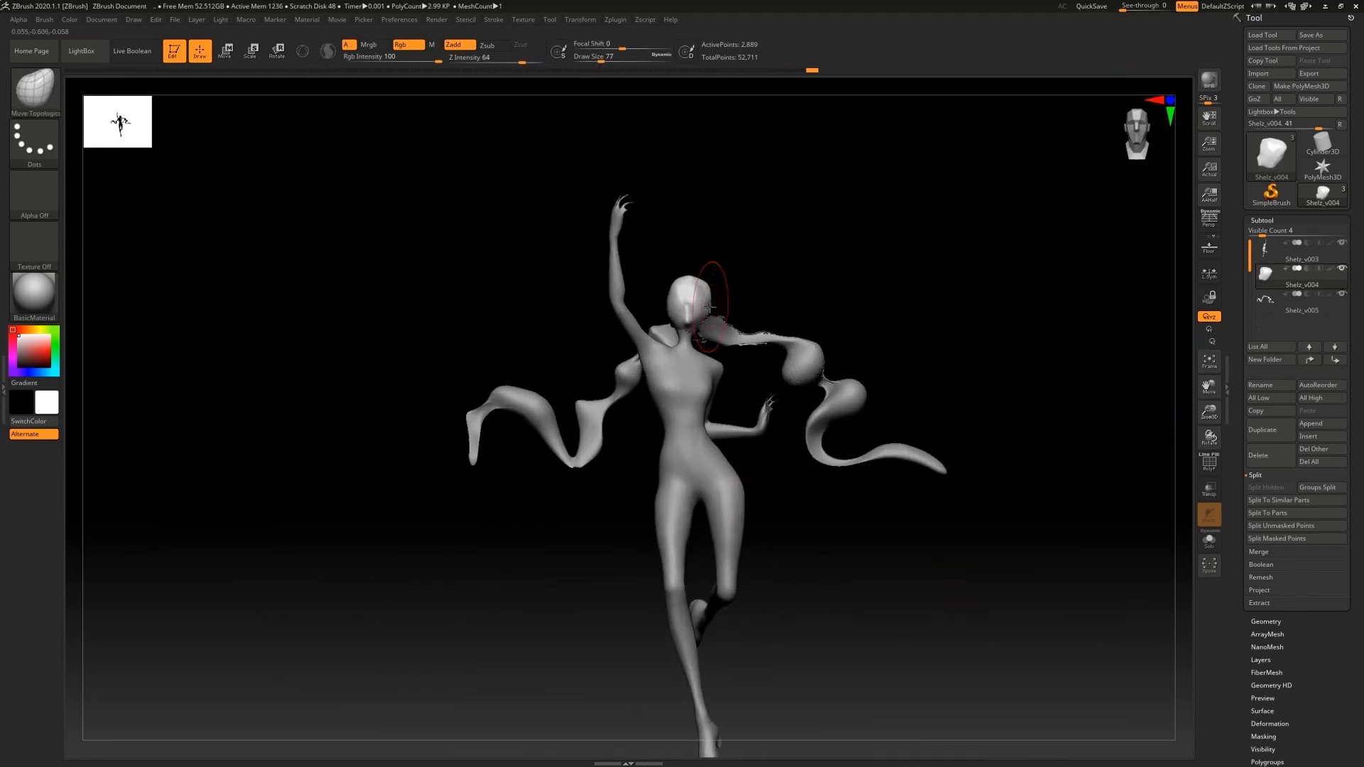
- Refine the silhouette of the flowing hair and the head with the Move Topological brush, switching between their subtools
alt+click(719, 329)
shift+drag(742, 302, 845, 327)
mouse_move(924, 301)
mouse_down()
mouse_move(1071, 302)
mouse_move(892, 323)
mouse_move(807, 365)
mouse_up()
alt+click(667, 383)
drag(565, 291, 594, 283)
key(f)
drag(853, 626, 710, 355)
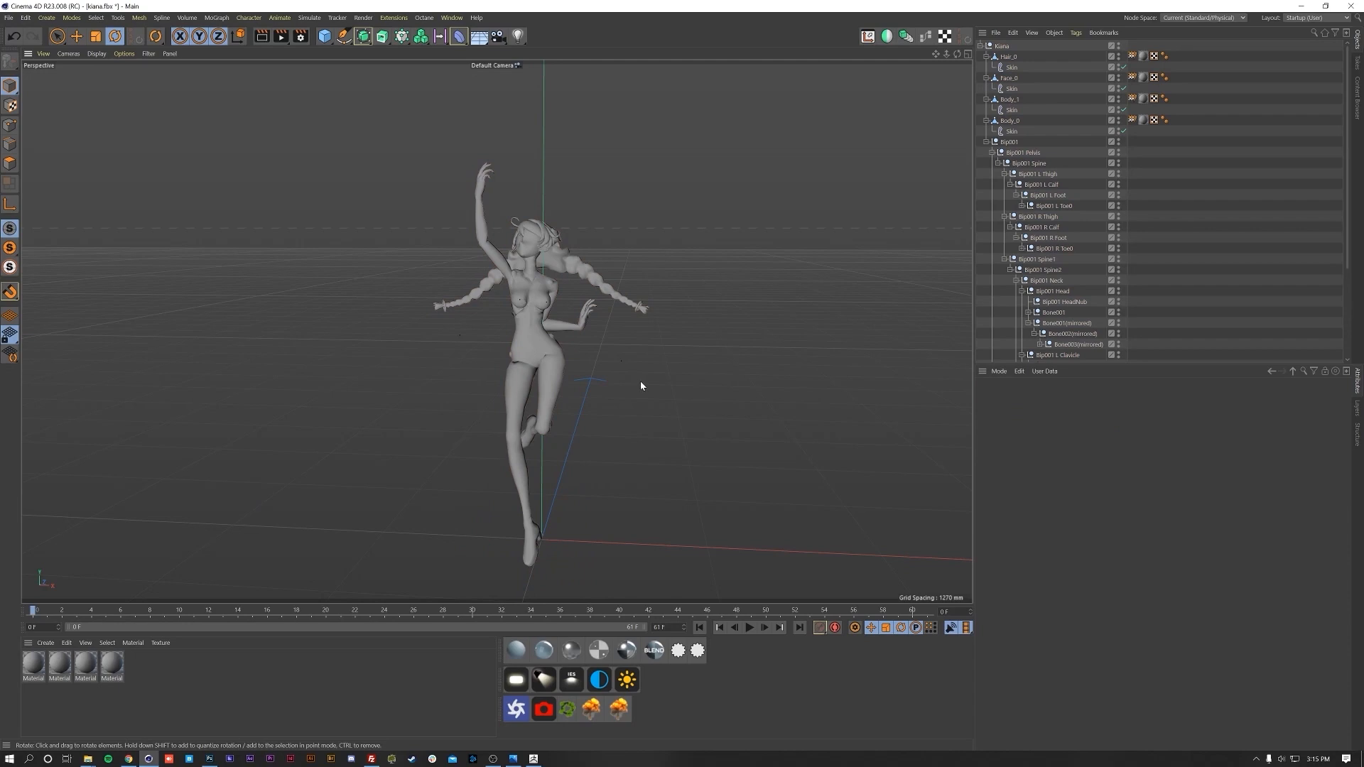
- Switch to Cinema 4D and select the posed figure's body mesh at the raised arm in kiana.fbx
scroll(640, 386, up, 8)
alt+middle_drag(547, 362, 585, 481)
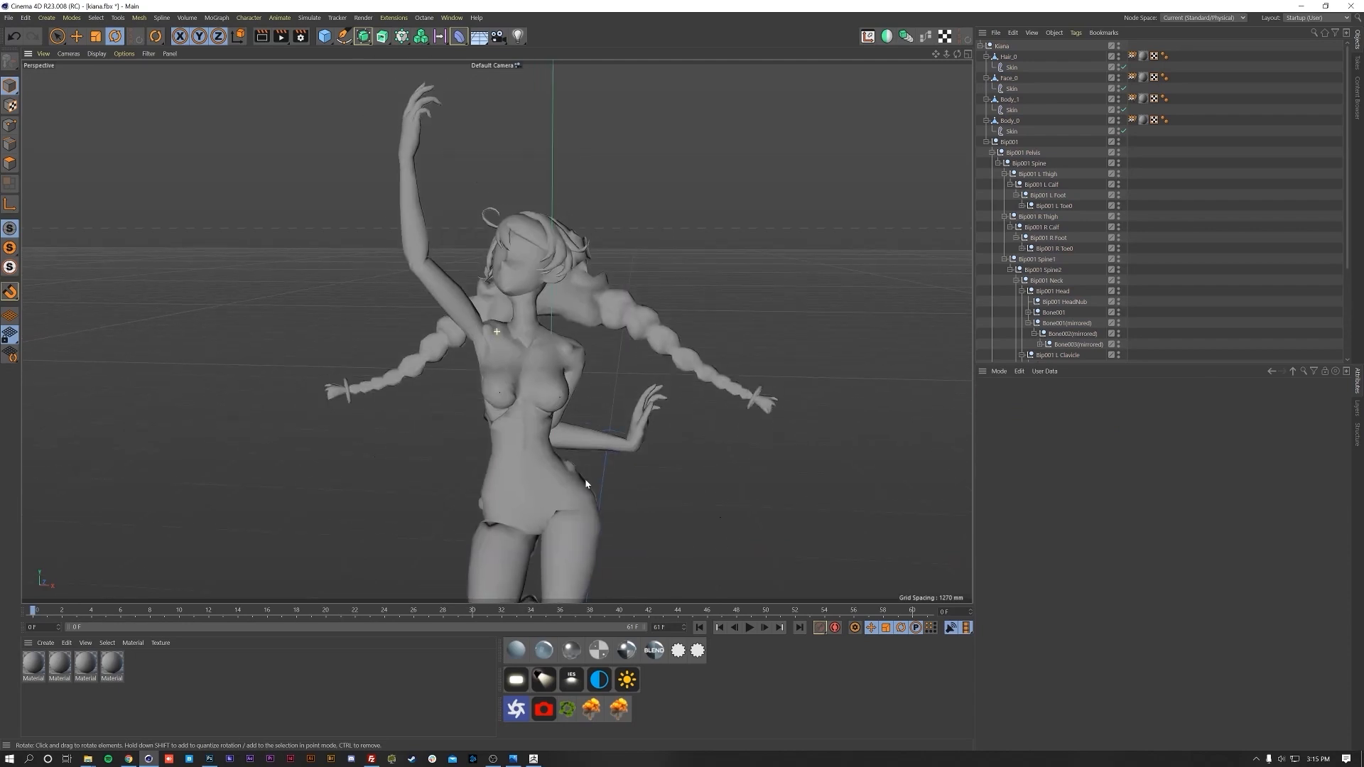
key(space)
click(406, 214)
click(9, 164)
click(9, 86)
key(ctrl+o)
click(952, 655)
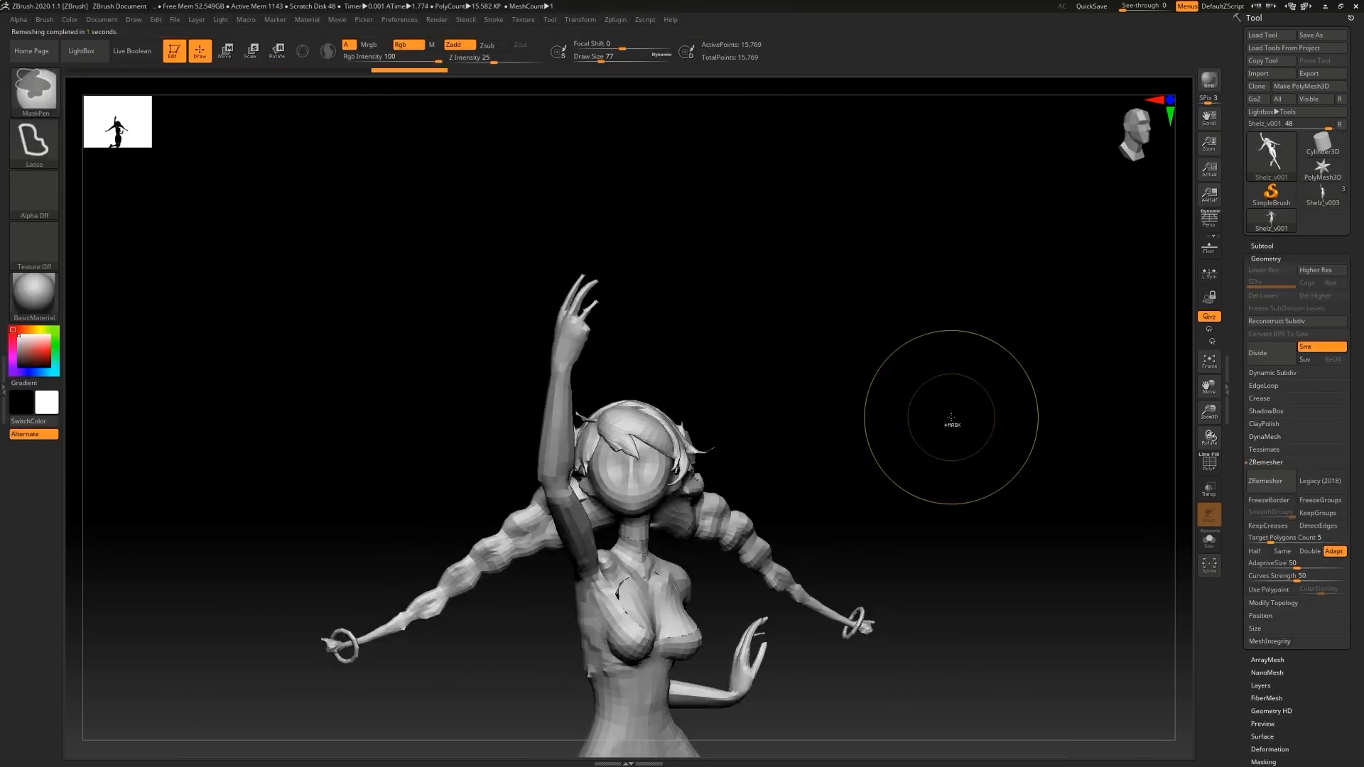
- In ZBrush, hide both distorted hands and forearm ends of the Shelz_v003 body and delete the hidden geometry
click(1251, 457)
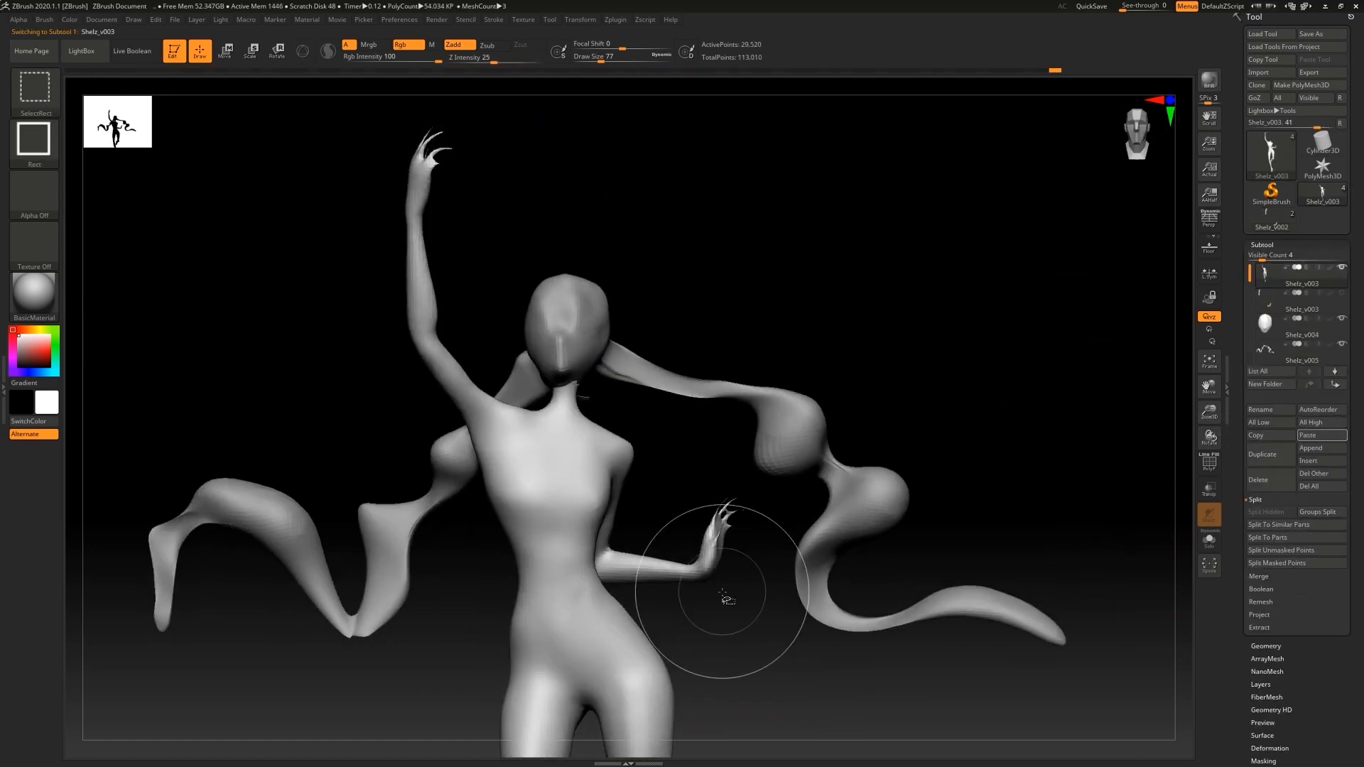
ctrl+alt+shift+drag(645, 487, 761, 624)
ctrl+alt+shift+drag(366, 110, 490, 265)
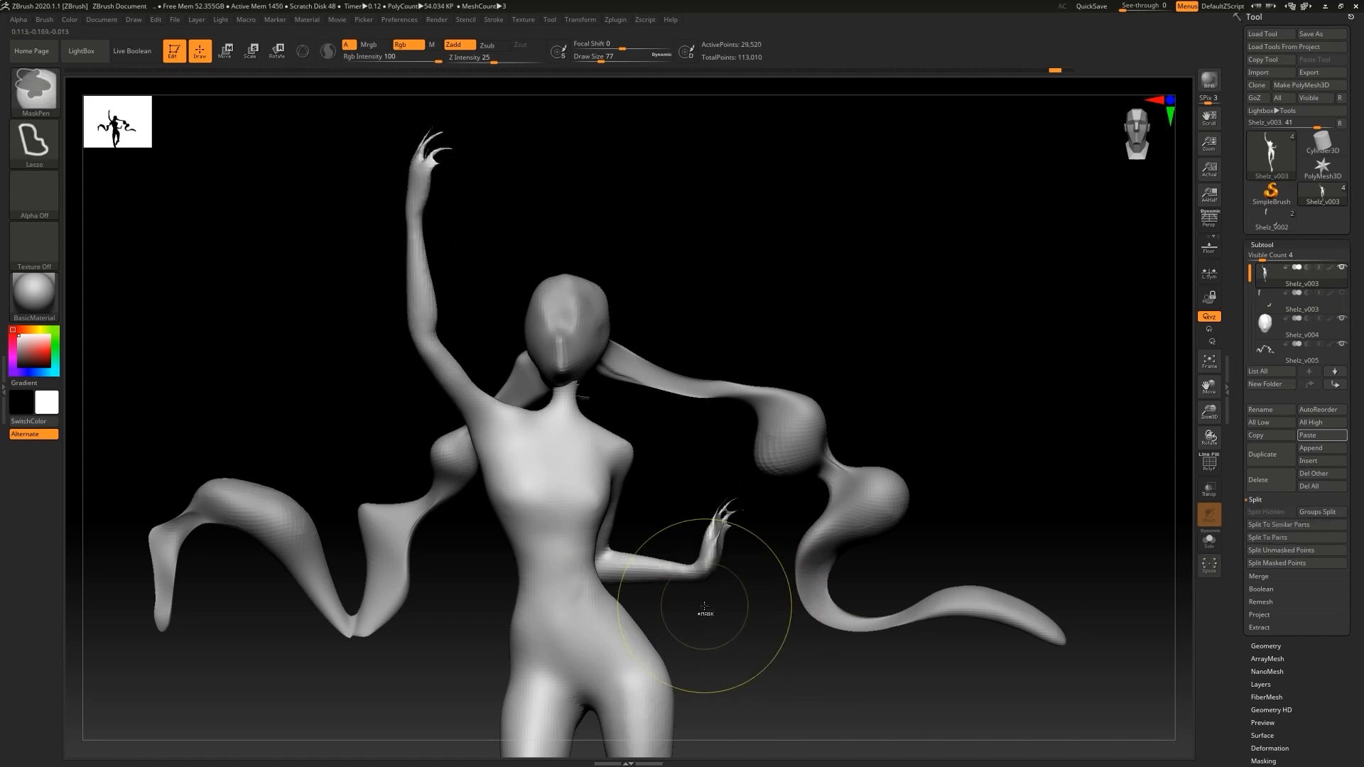
ctrl+alt+shift+drag(365, 112, 490, 269)
ctrl+alt+shift+drag(676, 471, 755, 638)
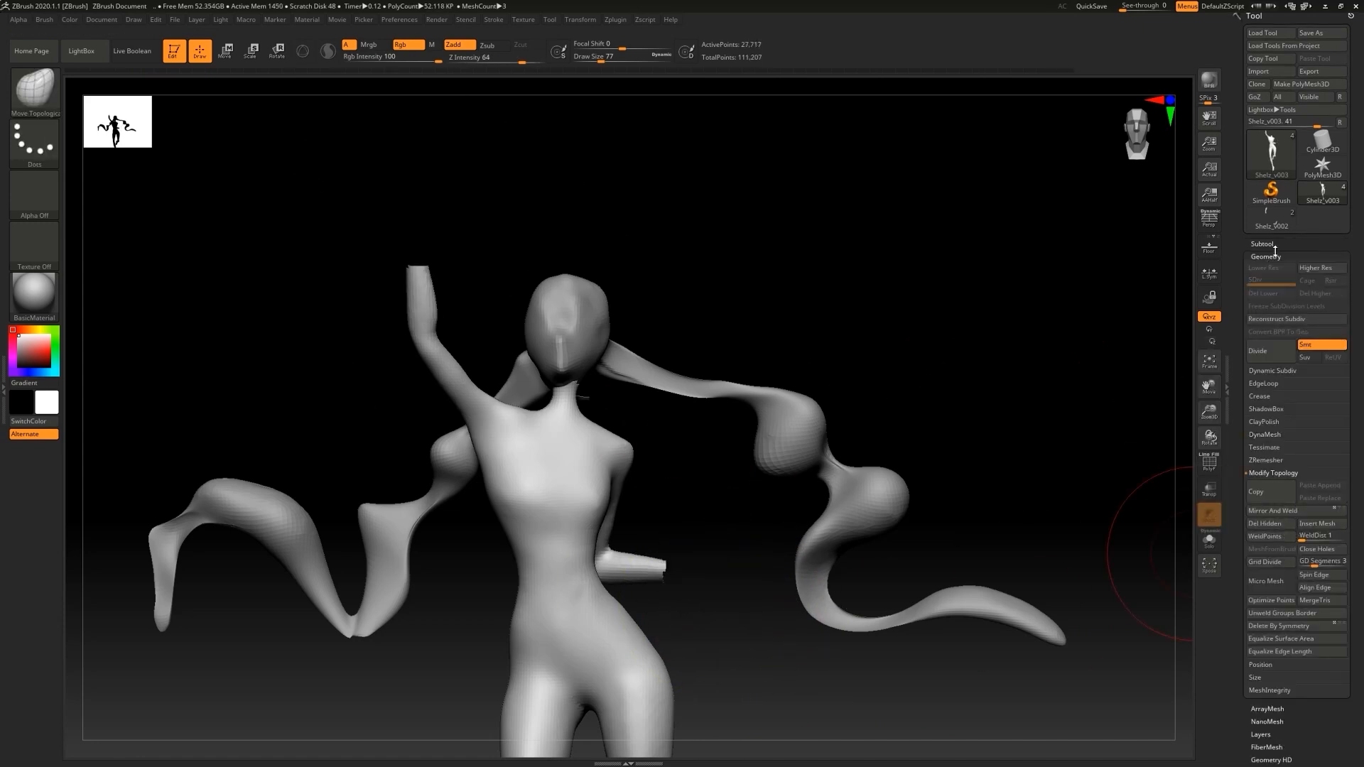
click(1266, 511)
click(1258, 576)
click(1267, 524)
- Remesh the body with its replacement hands using ZRemesher at a target polygon count of 25
drag(416, 302, 412, 301)
click(1266, 606)
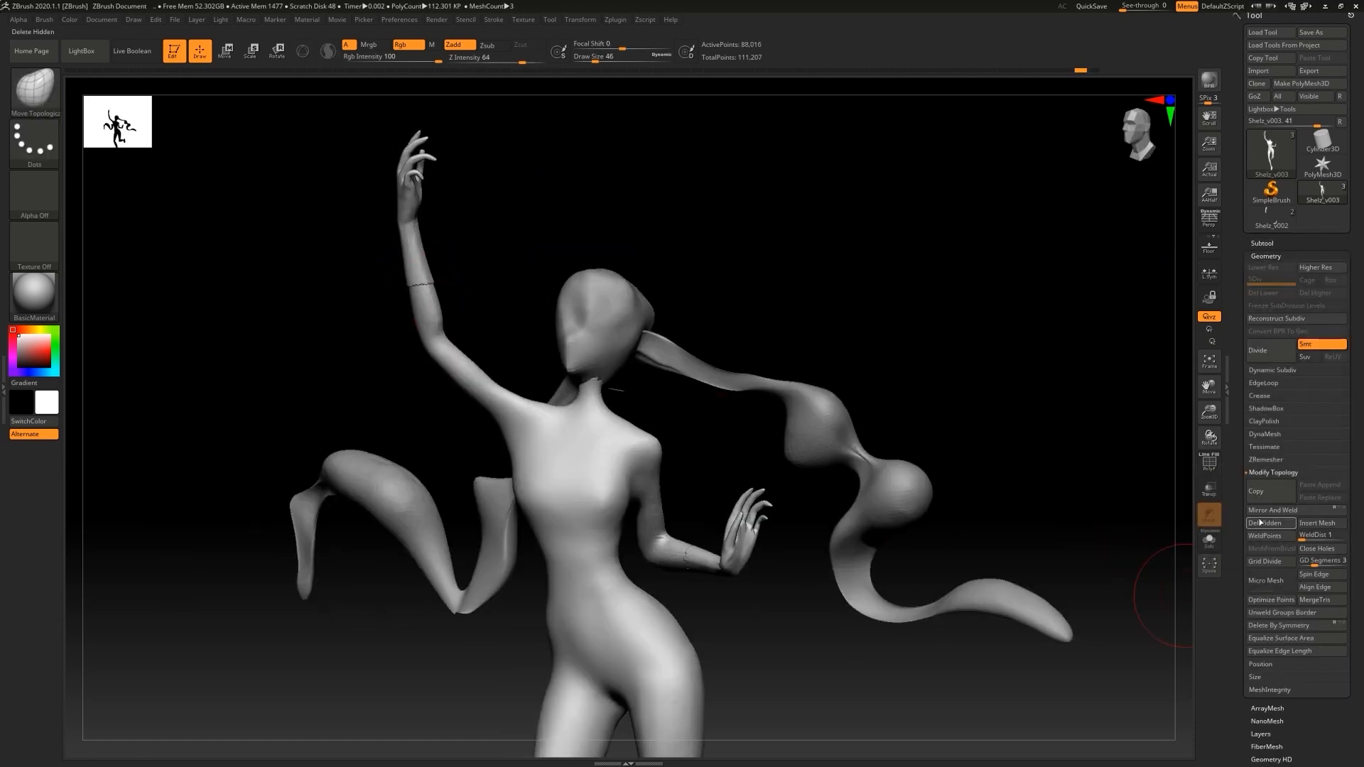
click(1266, 460)
drag(1209, 436, 1212, 430)
text(25)
key(Return)
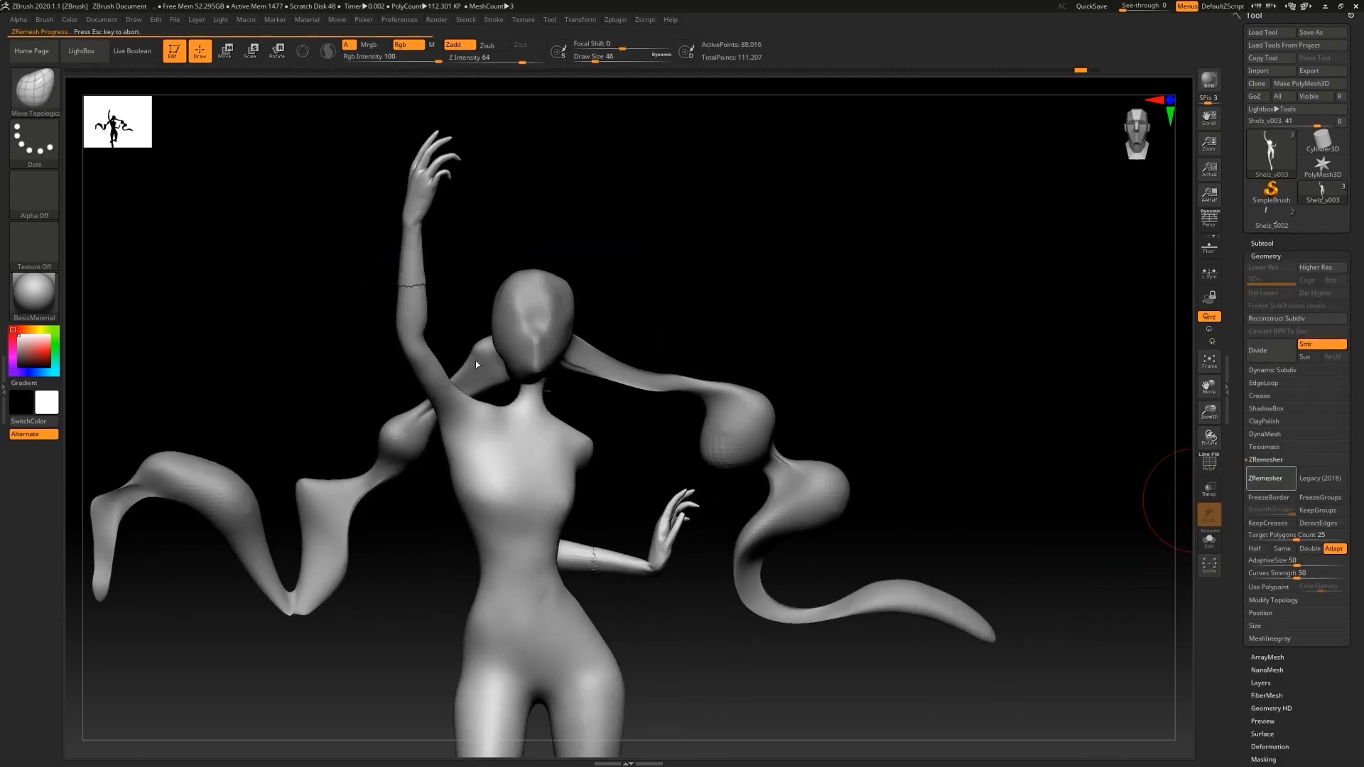
- Fuse the replacement forearms into the body with DynaMesh and export the model
click(1266, 434)
drag(1259, 476, 1272, 474)
click(1266, 453)
drag(1172, 426, 888, 497)
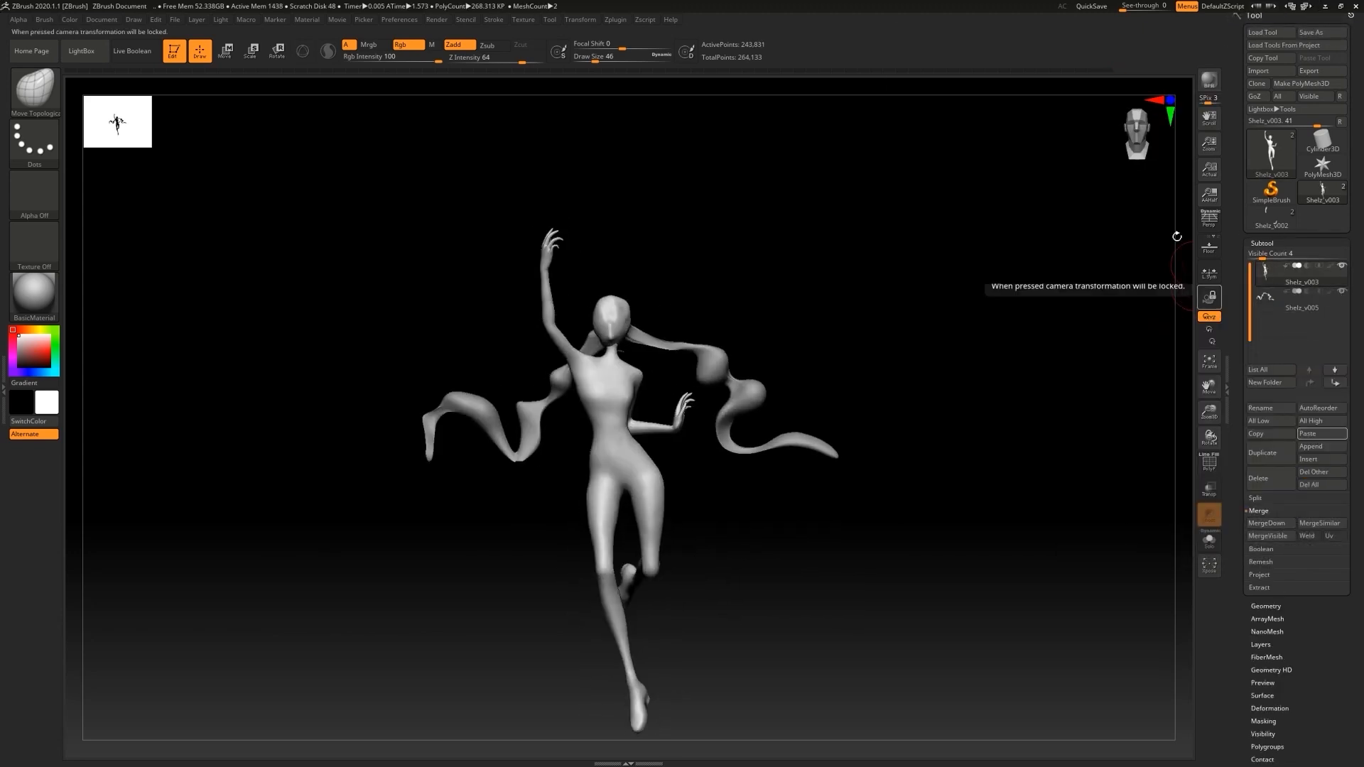
click(1309, 71)
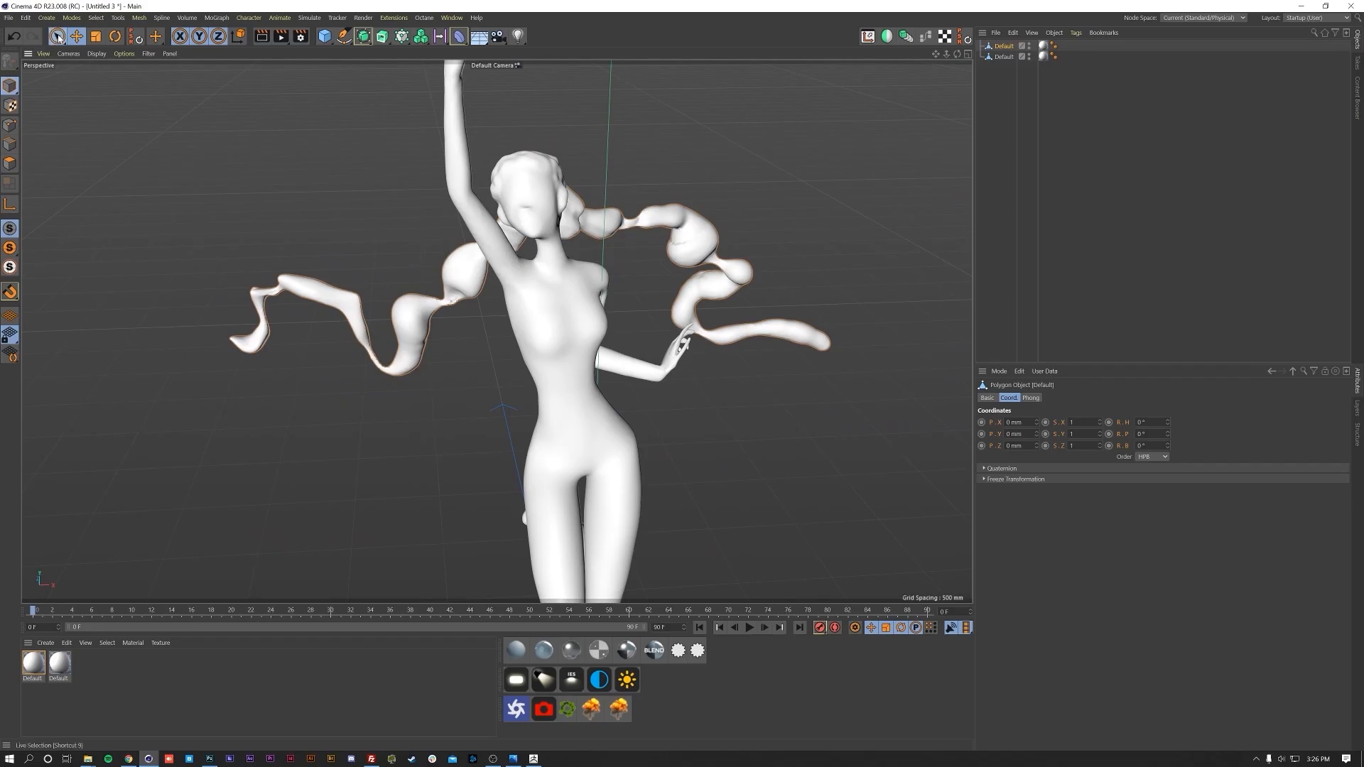
- Switch to Photoshop and examine the body lighting reference in SHelz_BodyLighting3D_01.png up close
click(58, 36)
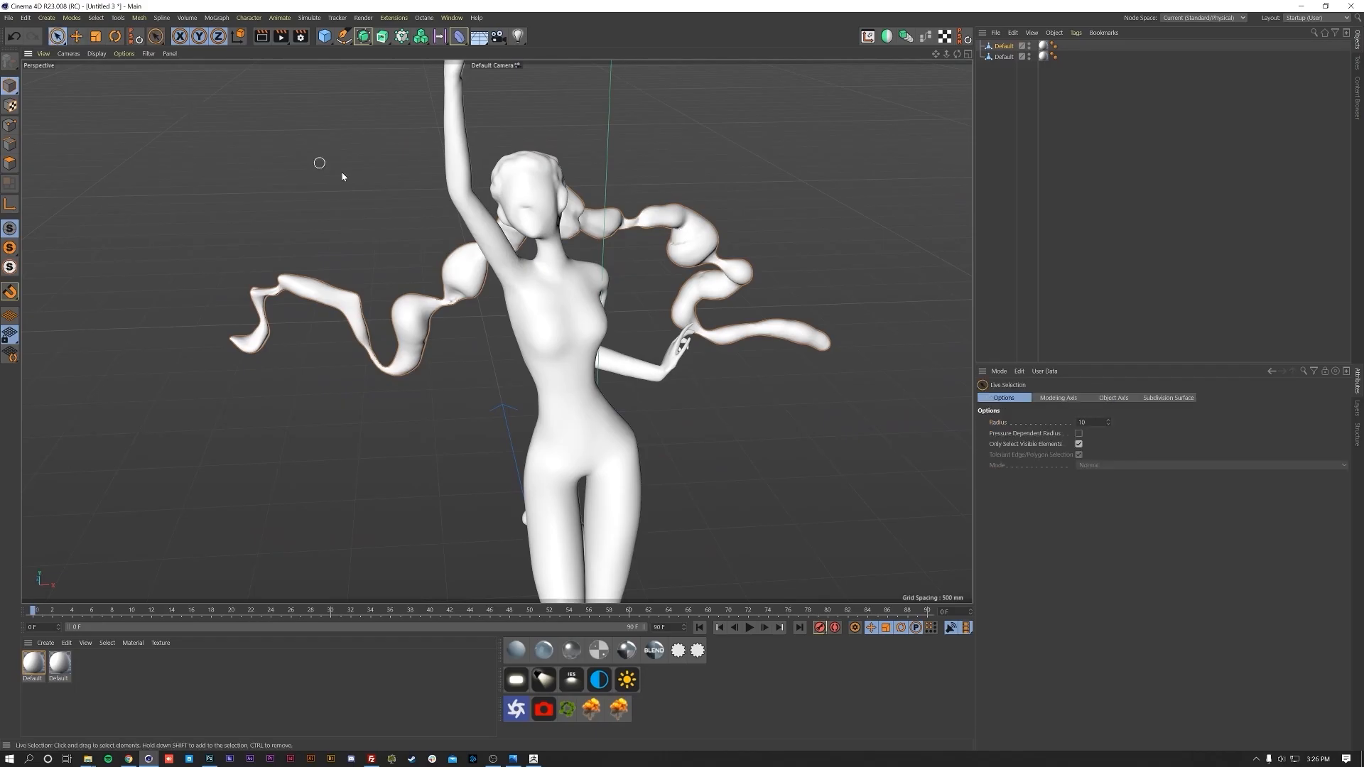
alt+drag(555, 275, 569, 399)
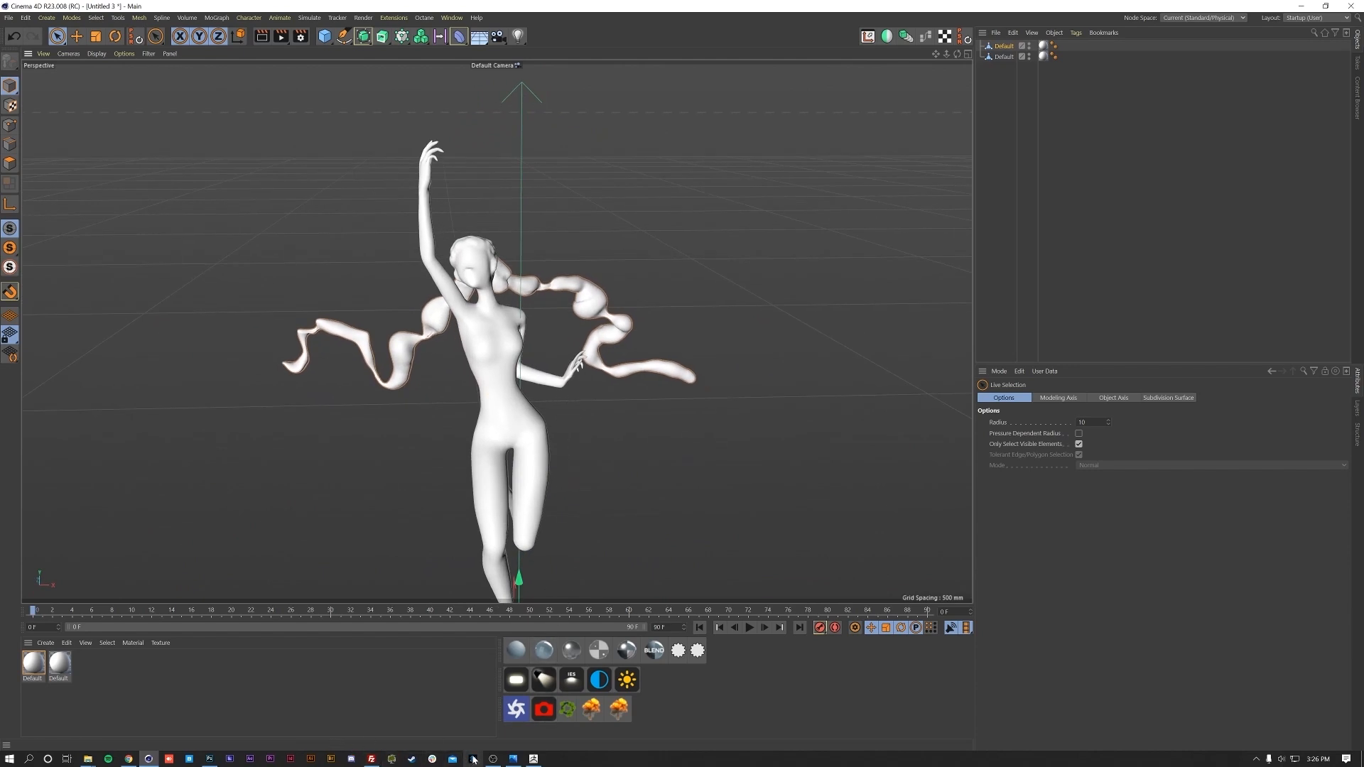
click(210, 759)
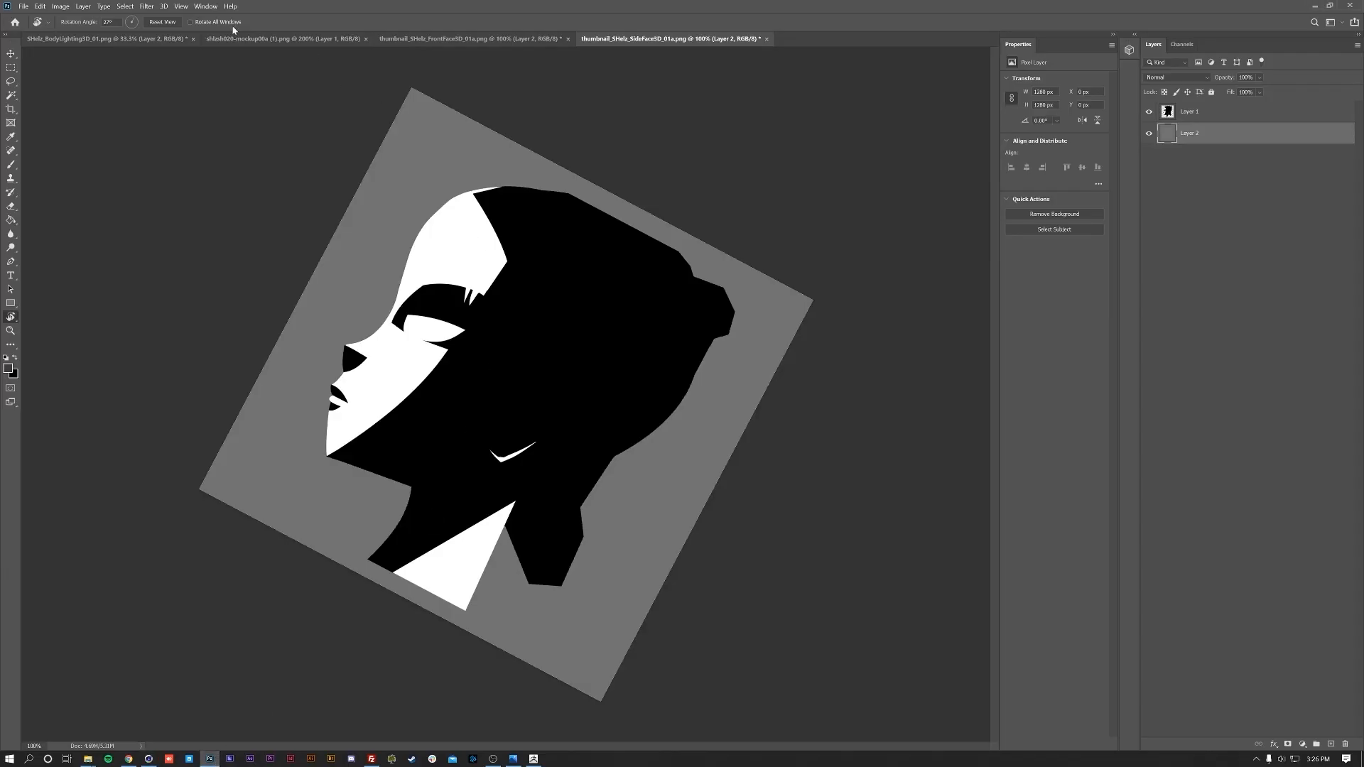
click(107, 39)
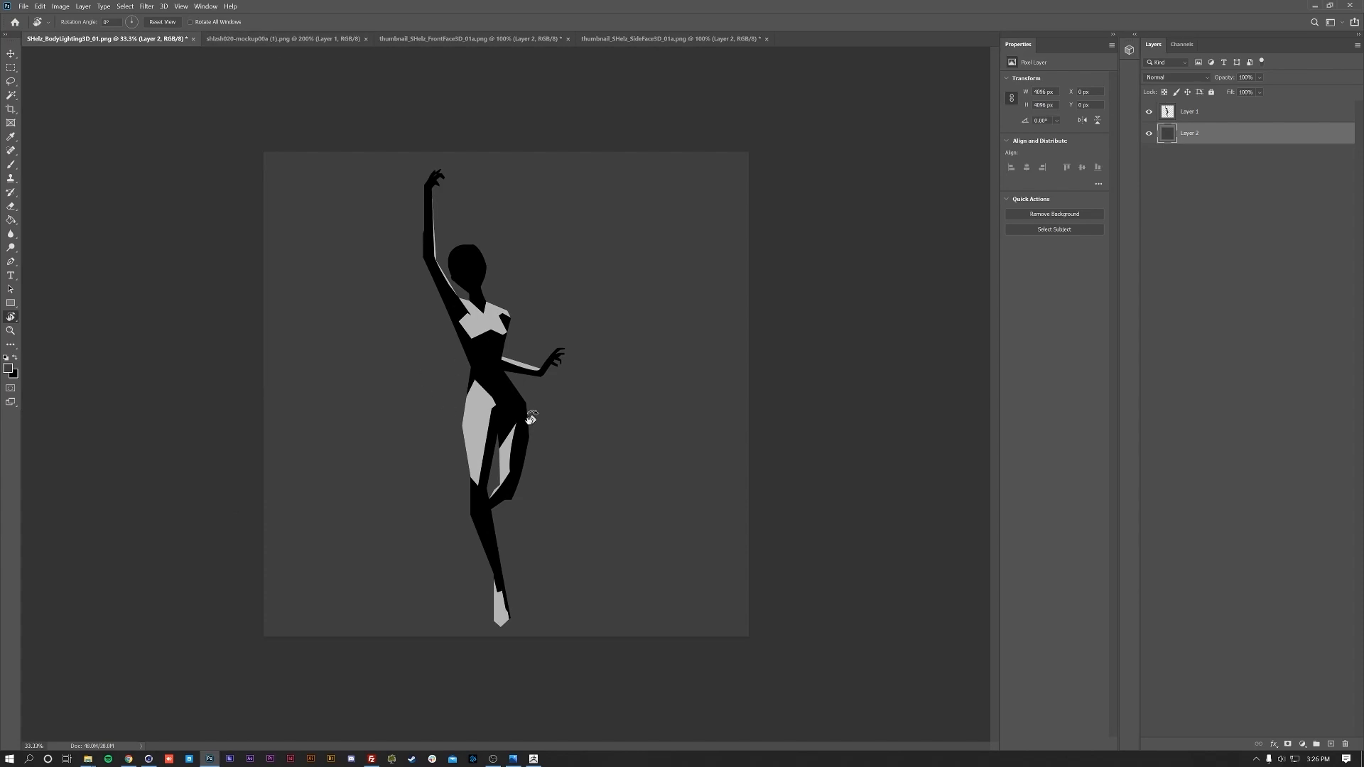
key(ctrl+plus)
key(ctrl+plus)
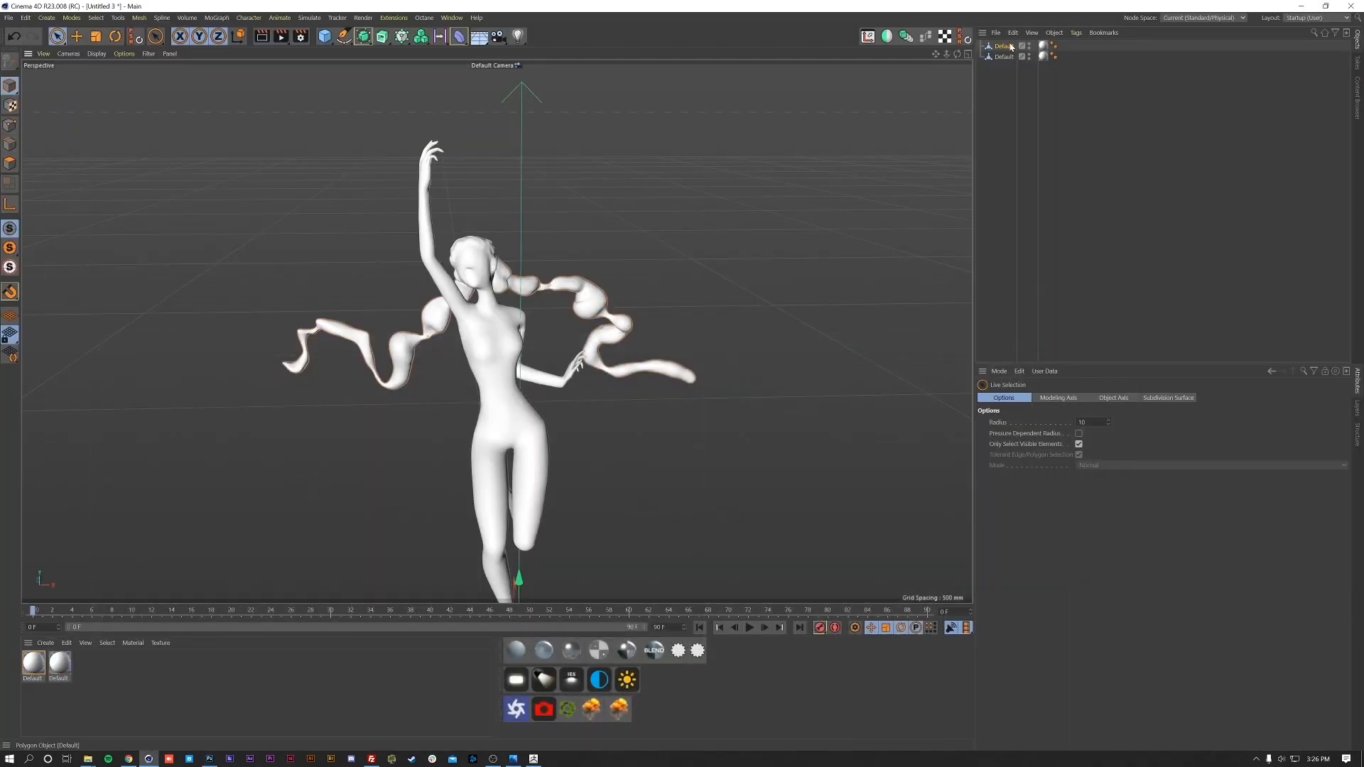
- Return to Cinema 4D and place the body mesh inside a new Polygon Reduction generator
click(1009, 47)
click(1003, 57)
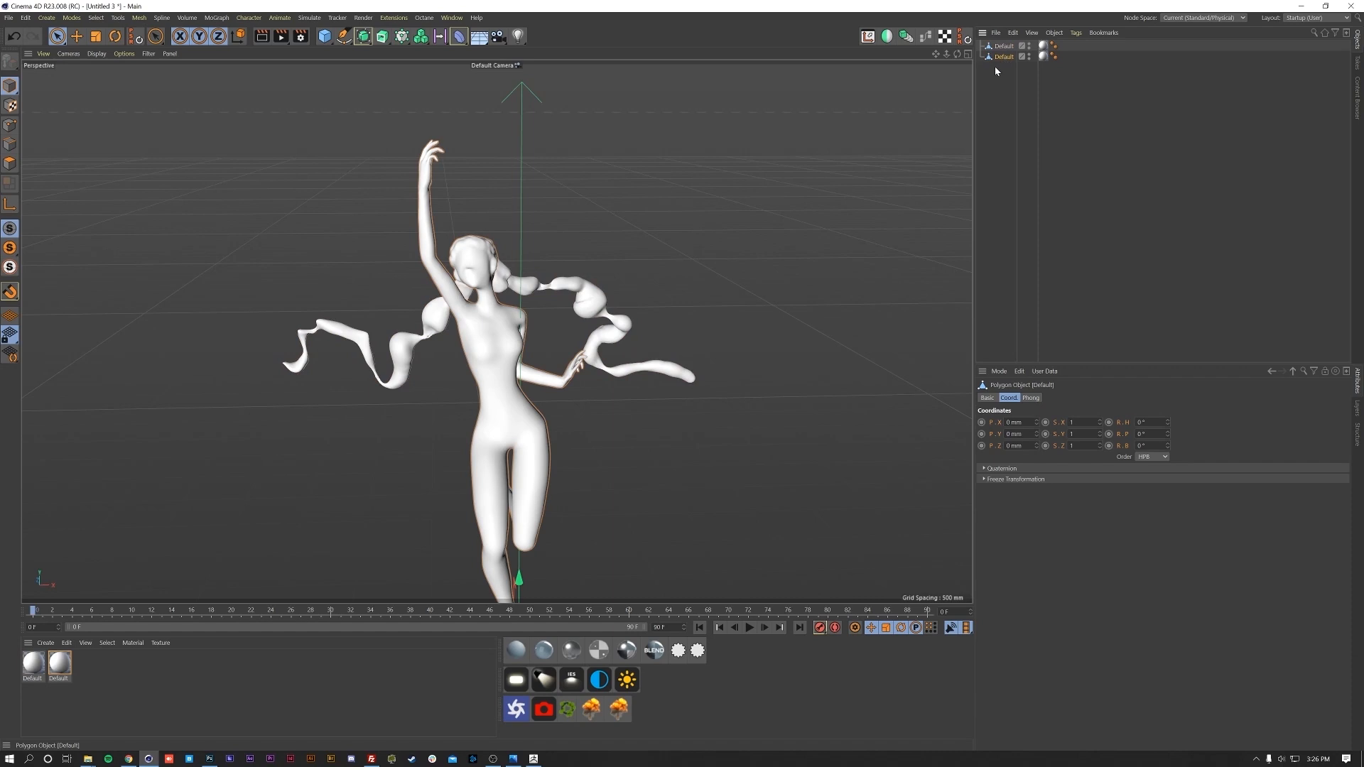
click(363, 37)
click(403, 38)
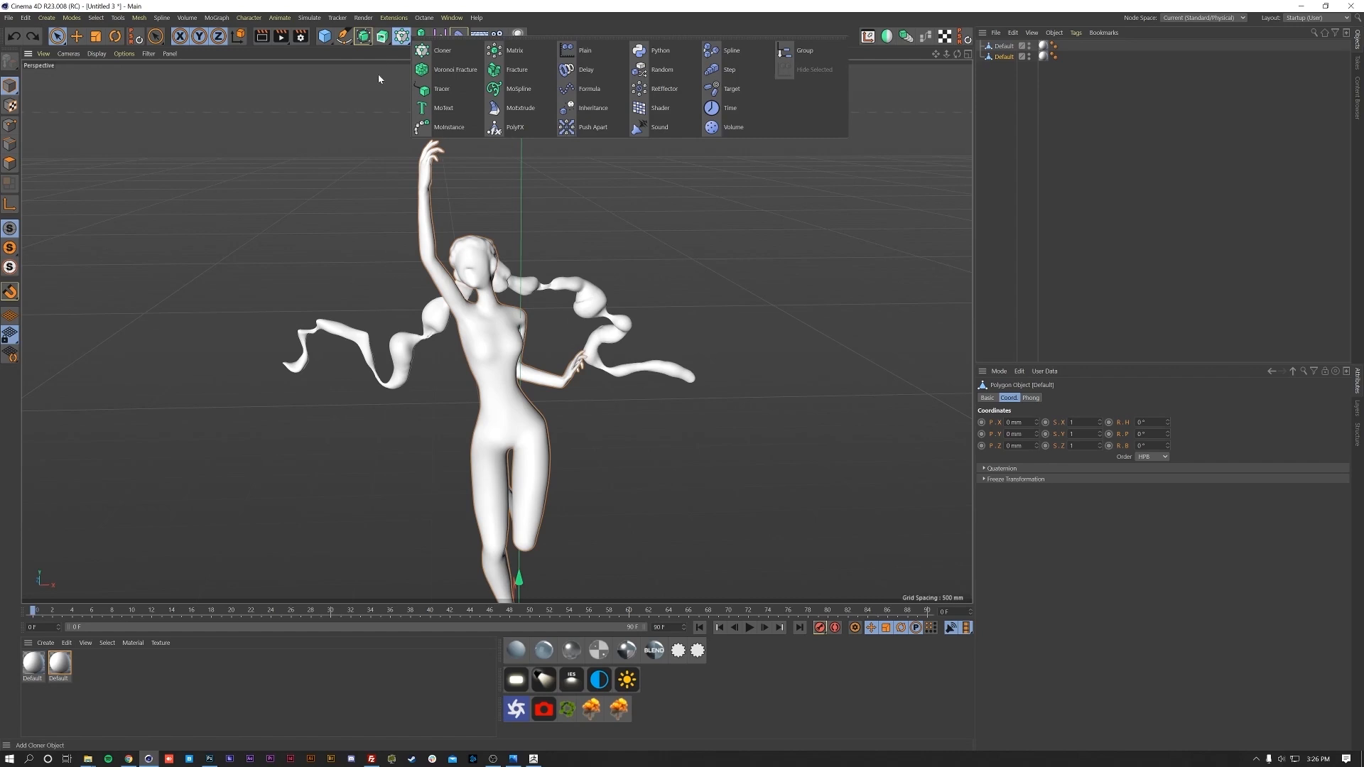
click(363, 36)
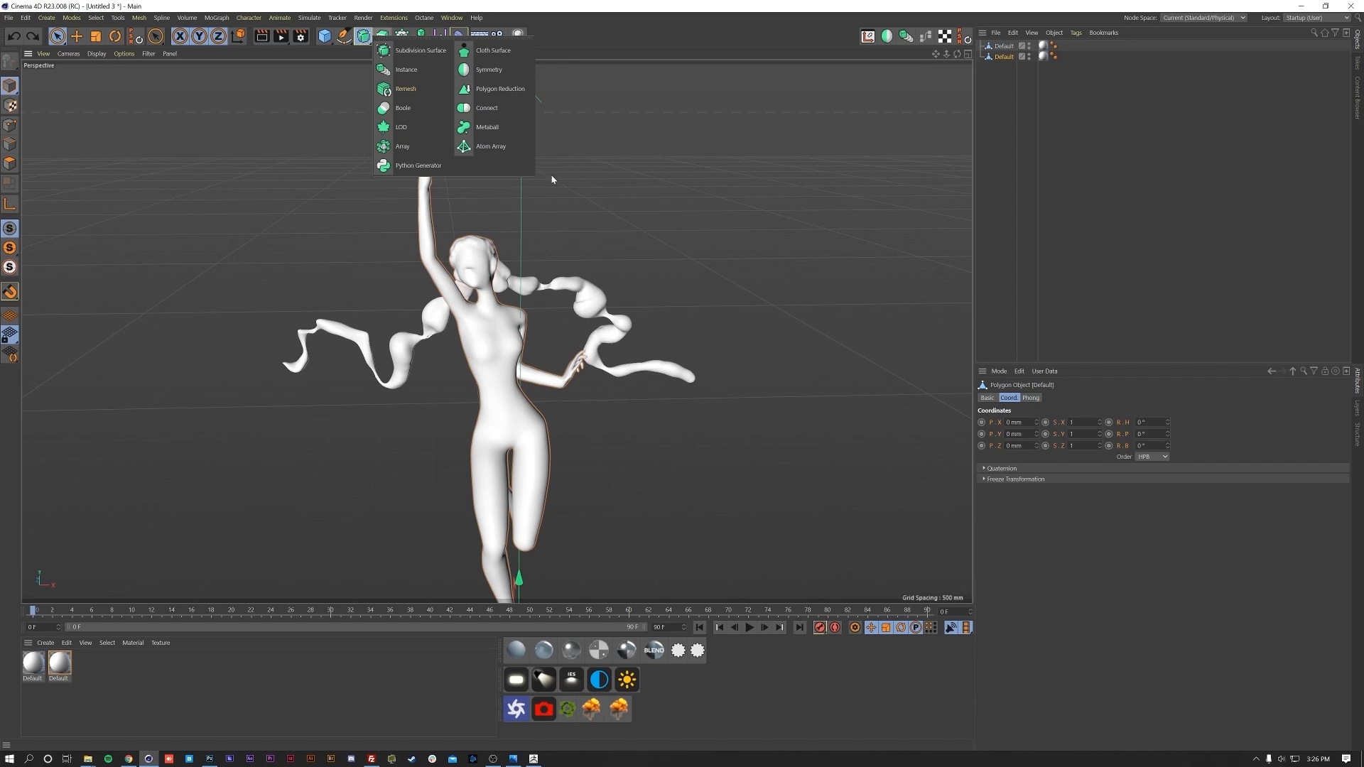
alt+click(498, 89)
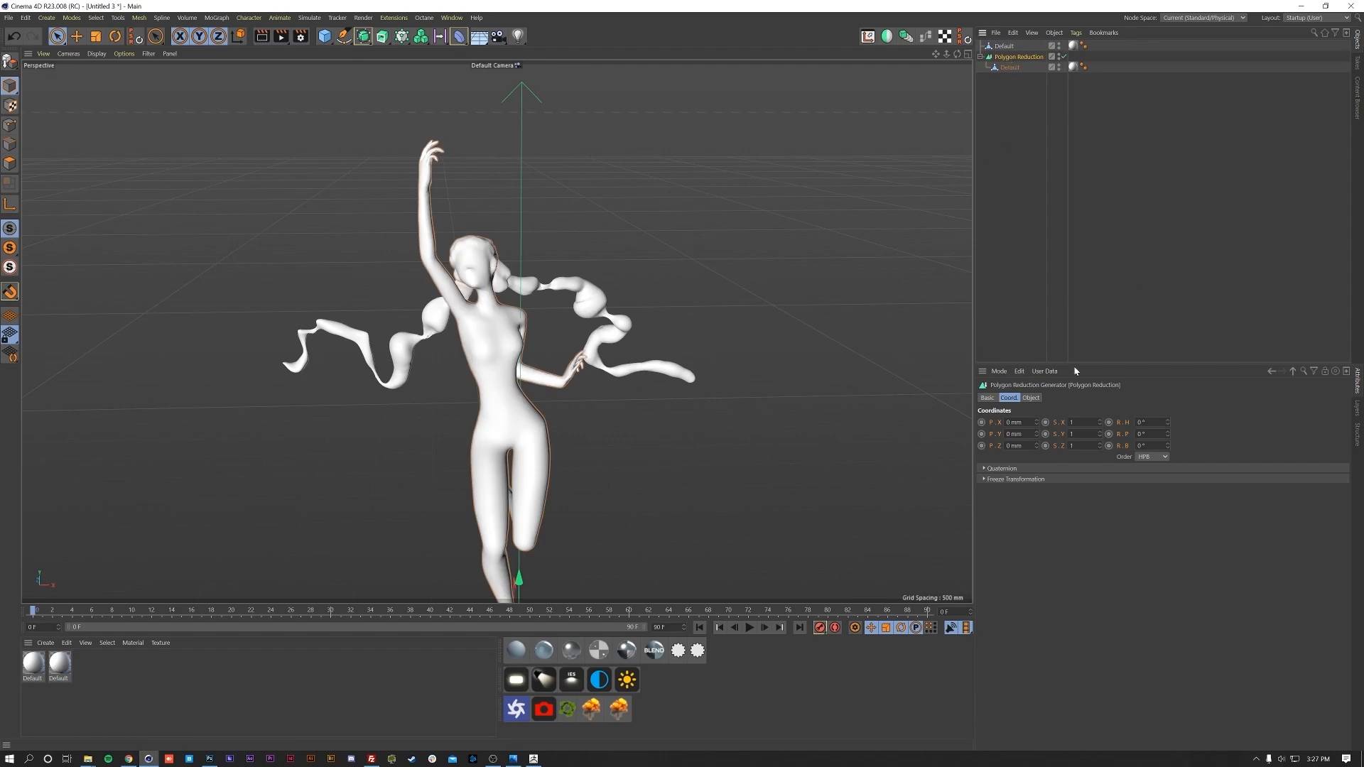
- Set the body's polygon reduction strength to 99.9% and check the faceted shapes
click(1031, 397)
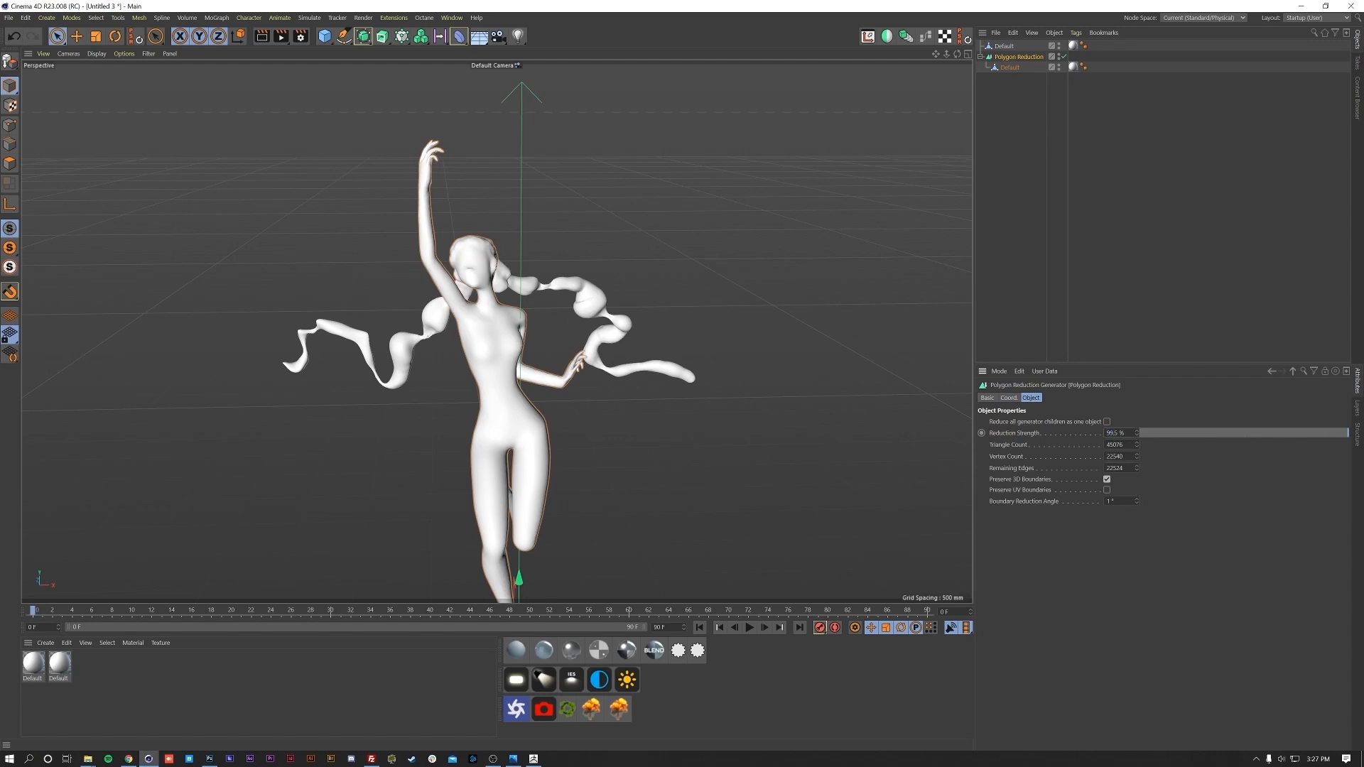
scroll(511, 456, up, 6)
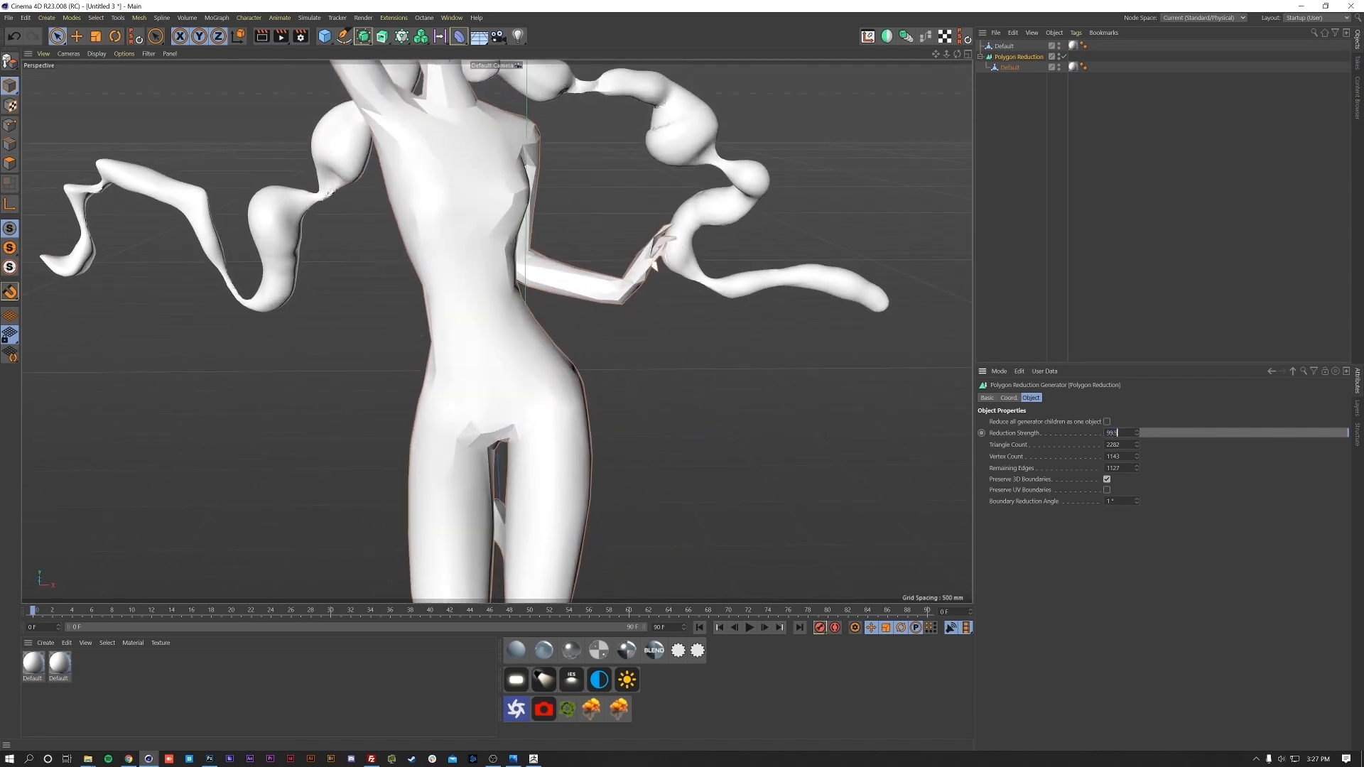
key(Return)
alt+drag(564, 441, 534, 117)
alt+drag(578, 355, 700, 366)
alt+middle_drag(700, 366, 682, 71)
alt+middle_drag(580, 75, 600, 466)
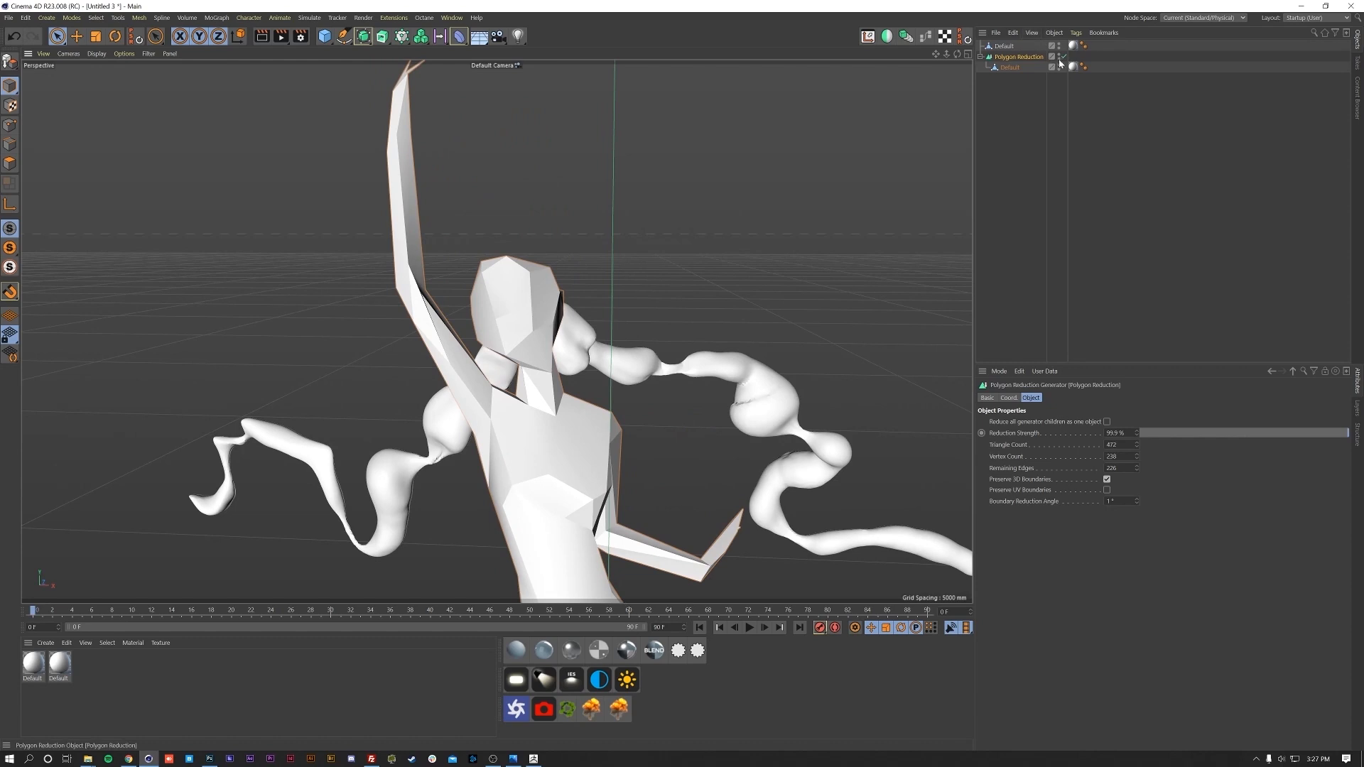
- Disable the Polygon Reduction generator and move the body mesh out of it
click(1063, 57)
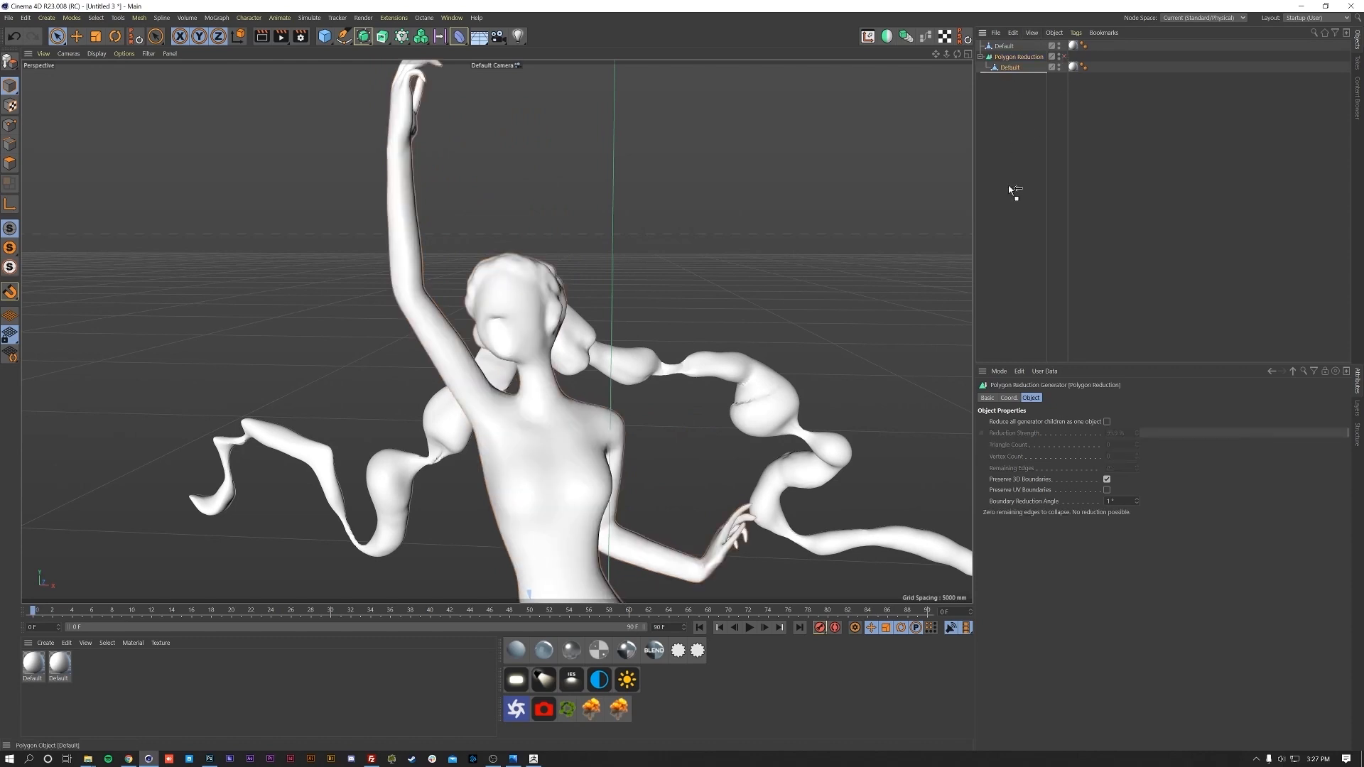
drag(1012, 190, 1009, 192)
scroll(524, 369, up, 5)
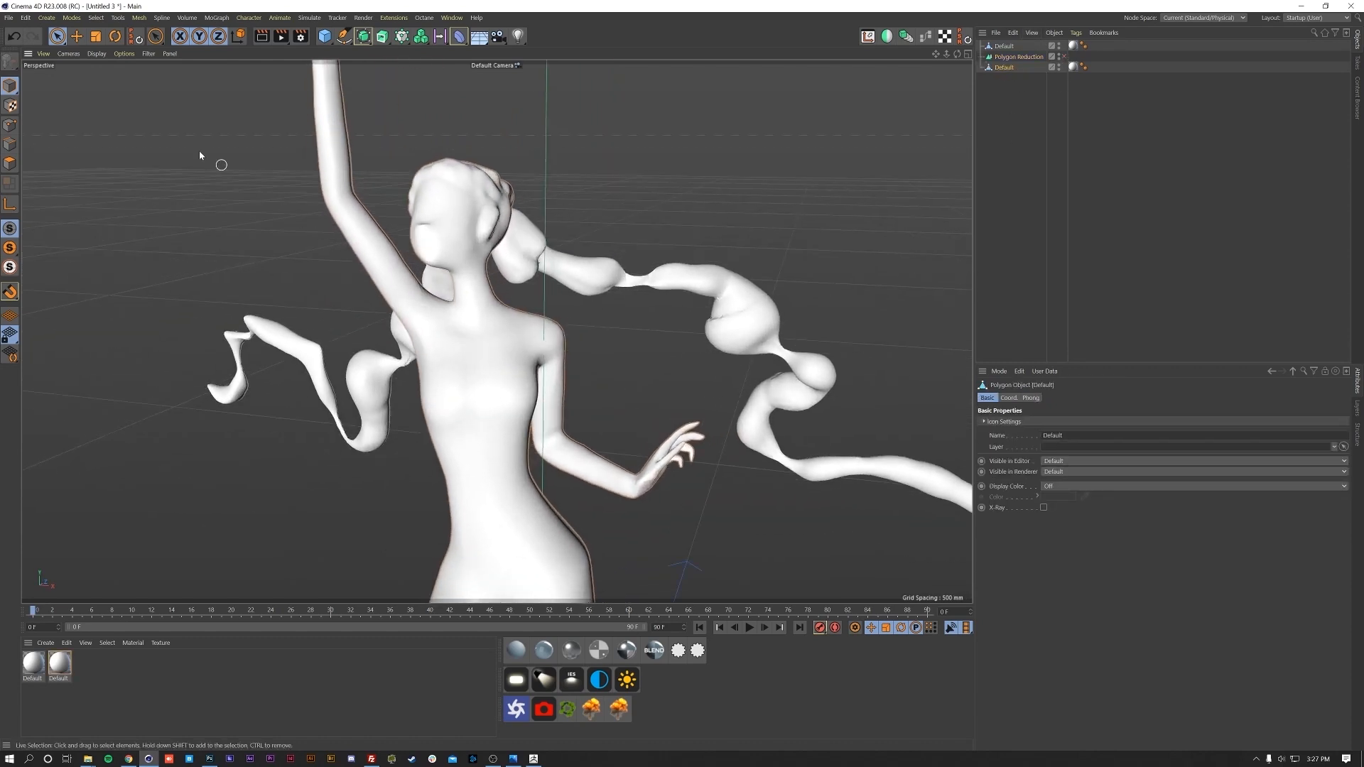
- Lasso-select the polygons of both hands and forearms on the body and split them into a separate object
click(9, 163)
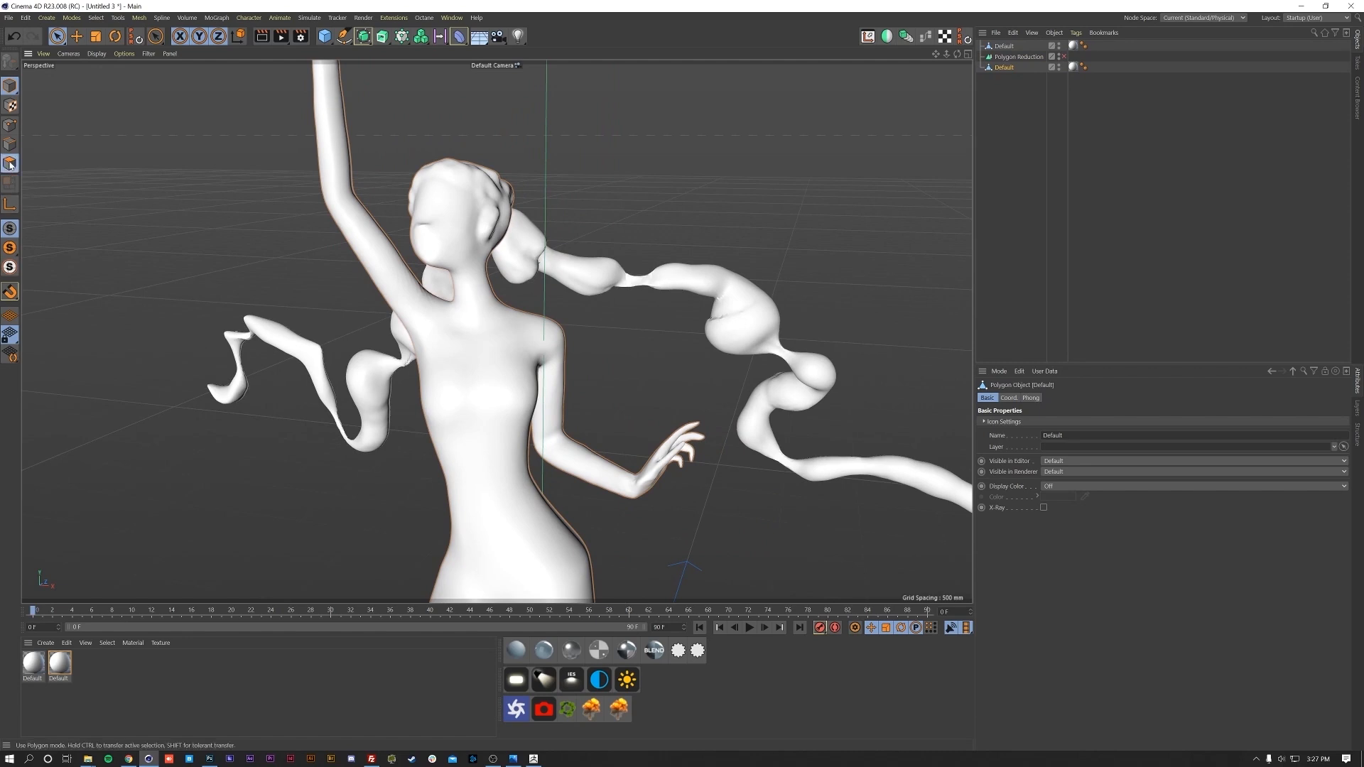
click(61, 41)
click(100, 91)
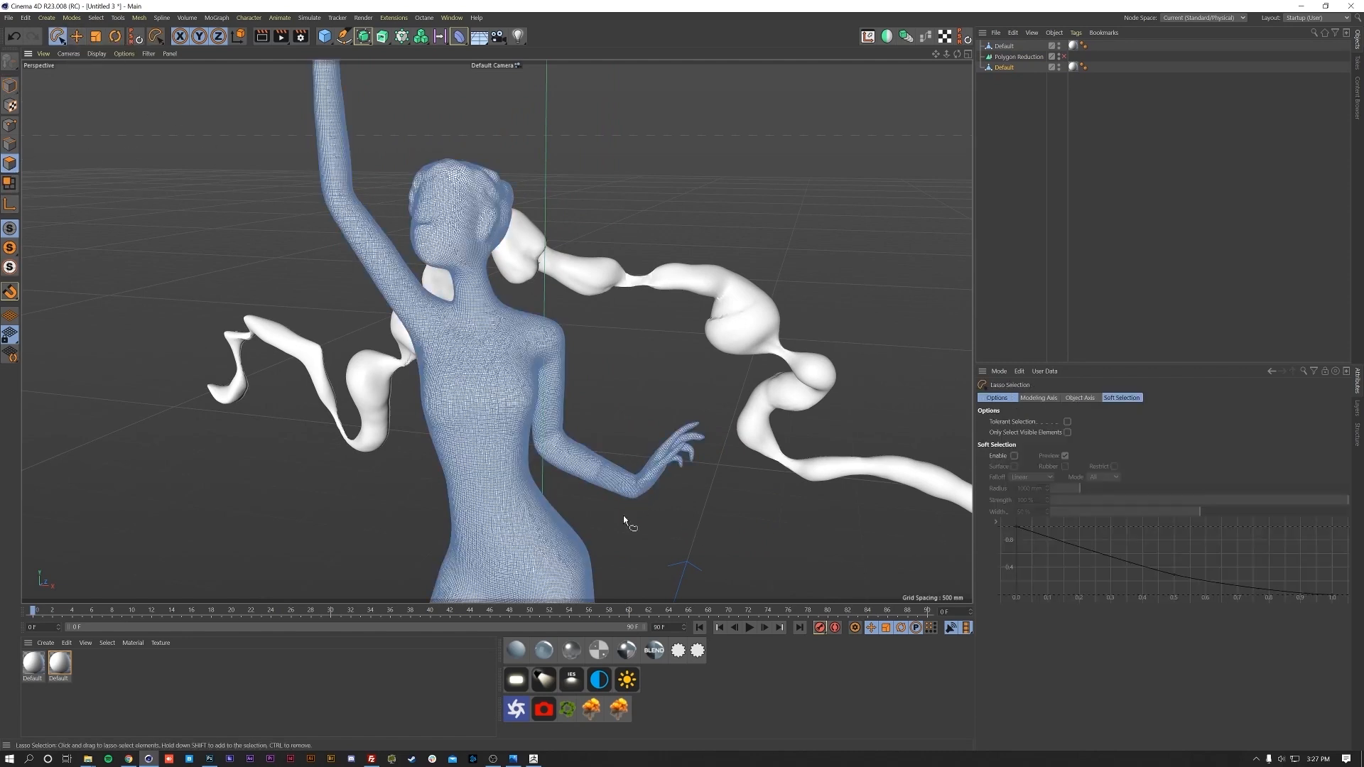
mouse_move(579, 500)
mouse_down()
mouse_move(684, 395)
mouse_move(723, 502)
mouse_move(548, 534)
mouse_move(416, 409)
mouse_up()
mouse_move(390, 362)
mouse_down()
mouse_move(540, 356)
mouse_move(356, 258)
mouse_move(388, 366)
mouse_up()
alt+drag(520, 470, 398, 227)
right_click(326, 109)
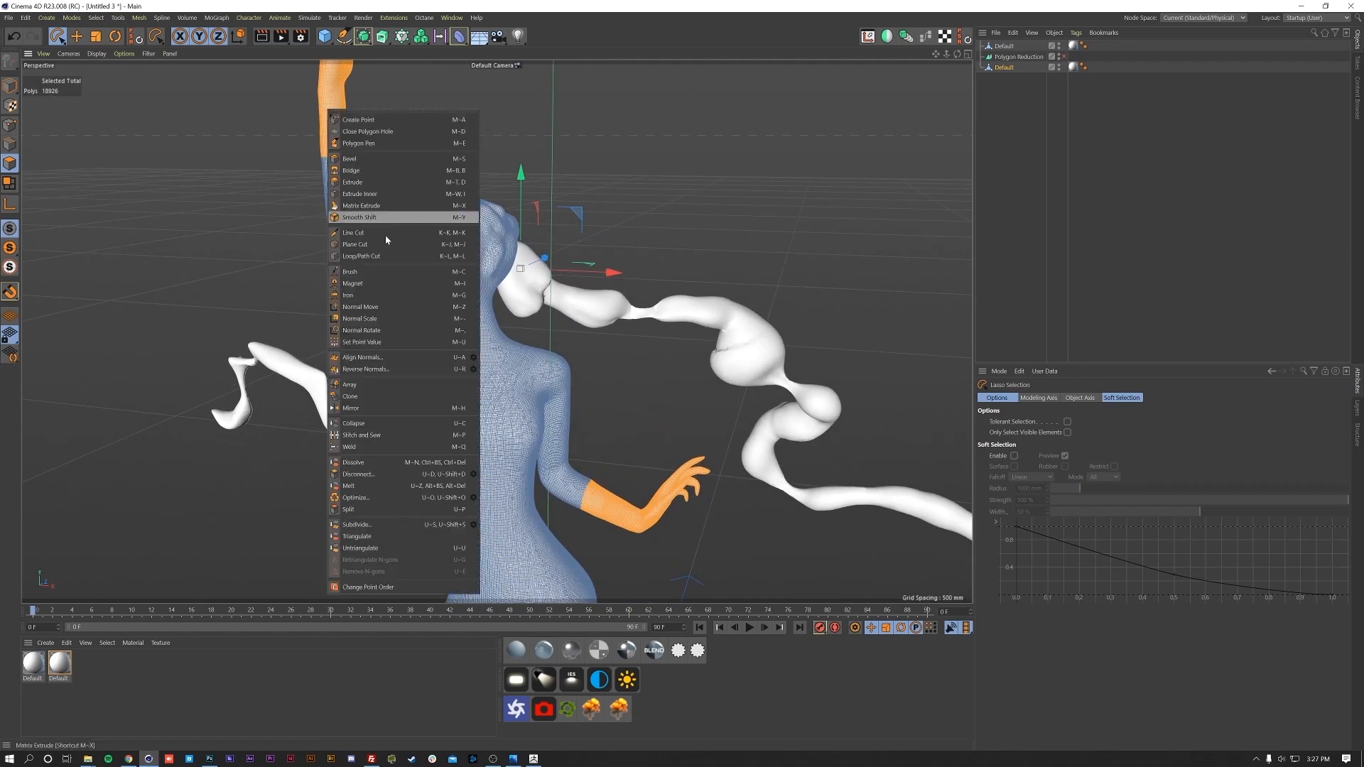
click(424, 510)
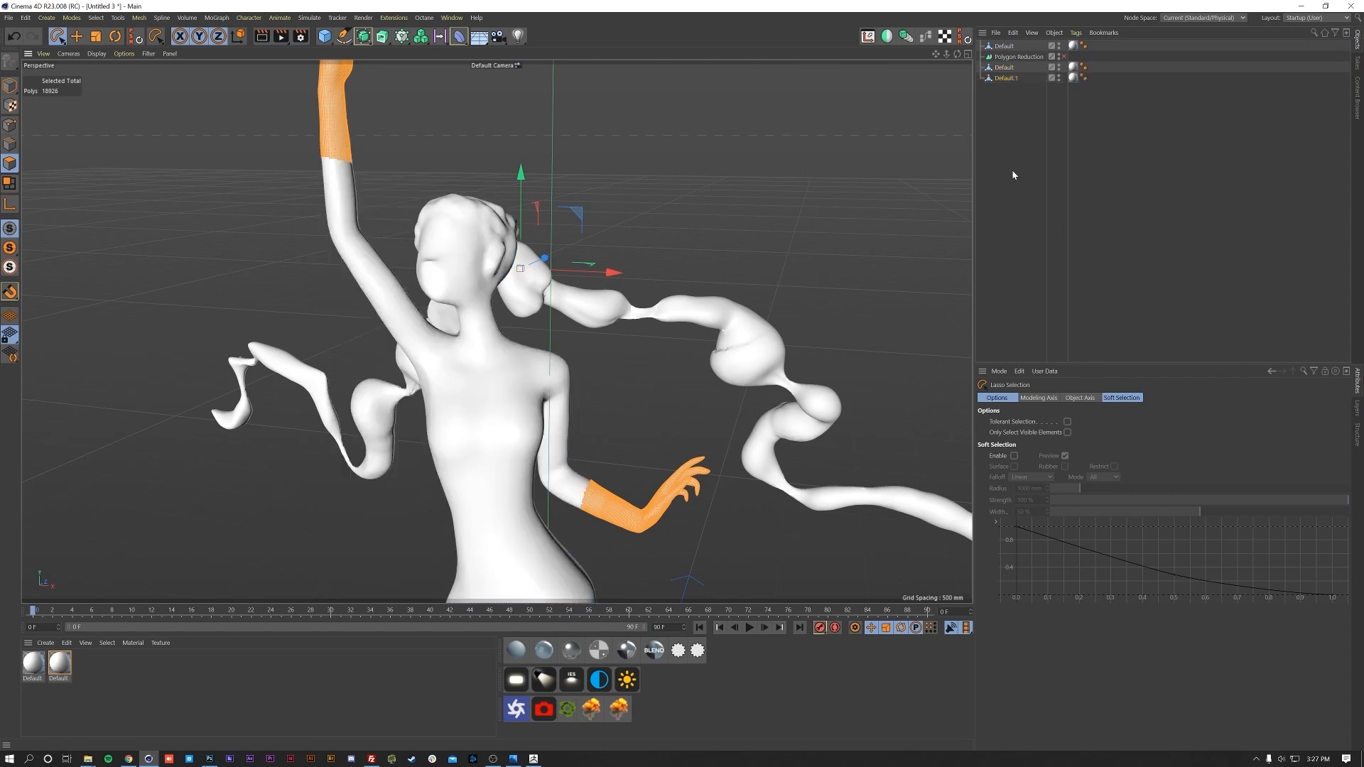
- Delete the selected hand and forearm polygons from the original body mesh
click(1005, 68)
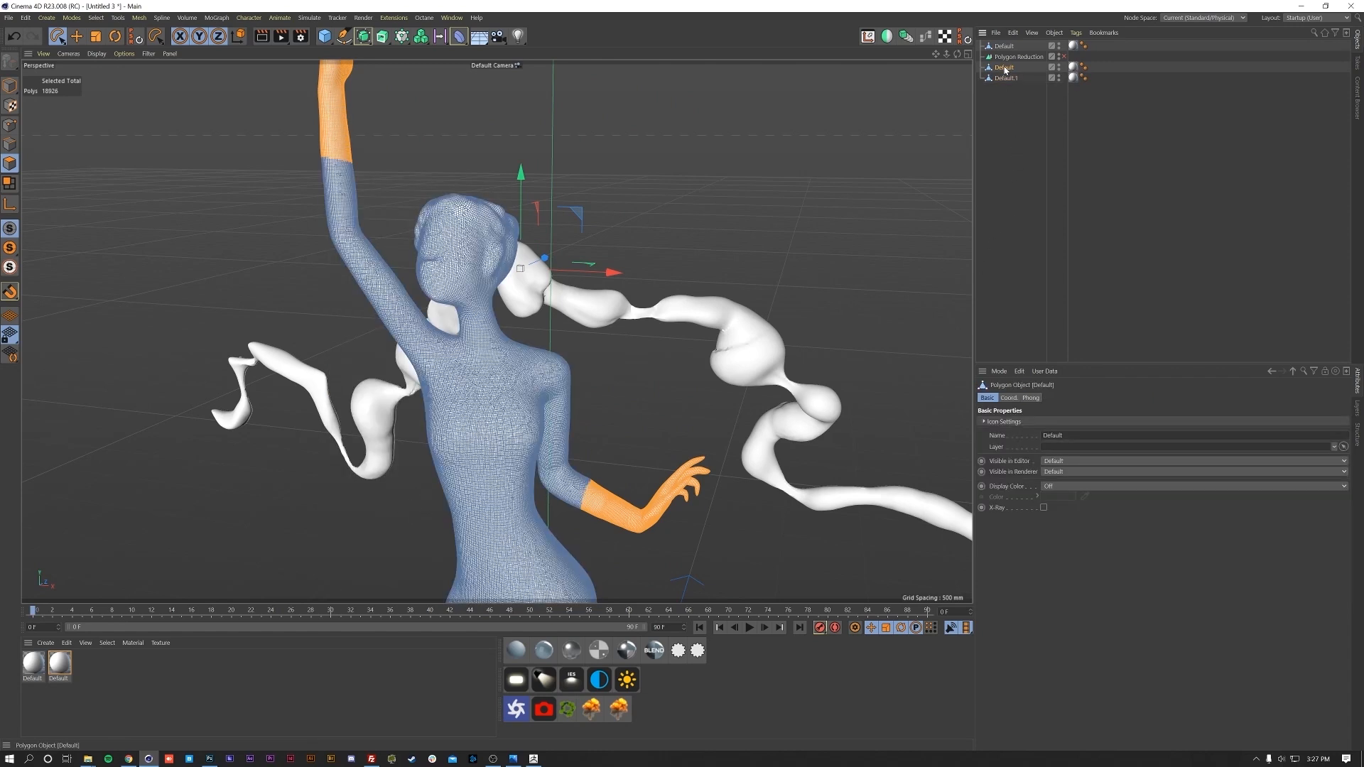
click(589, 400)
click(712, 391)
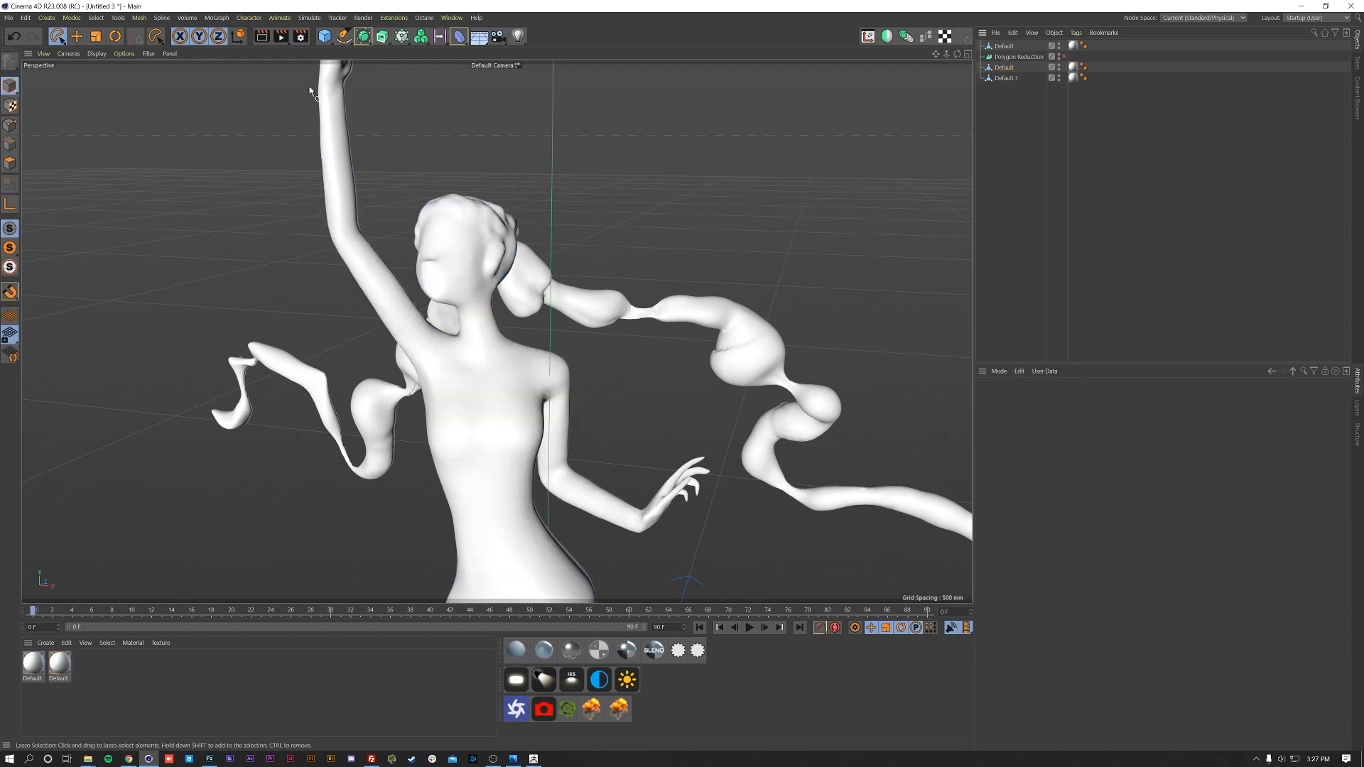
click(327, 93)
click(465, 213)
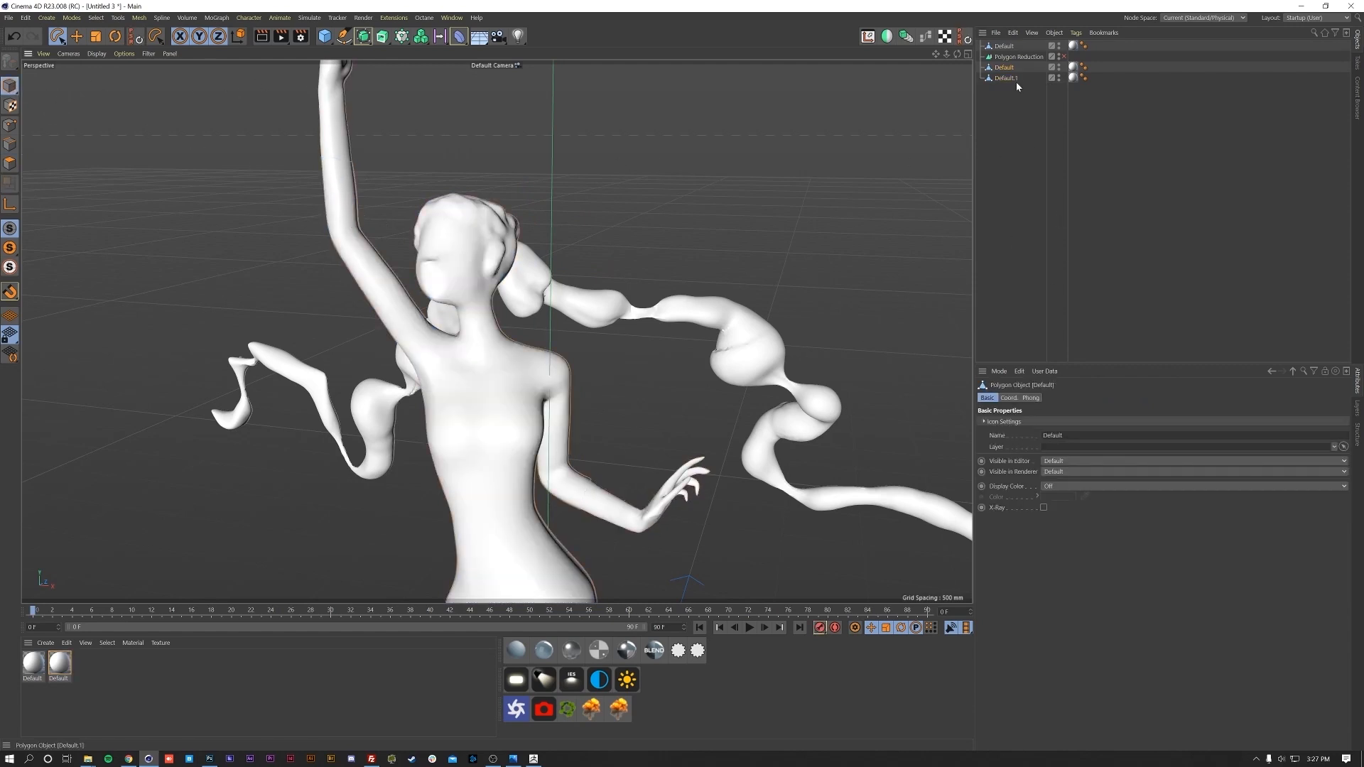
- Put the handless body mesh back inside the Polygon Reduction generator and enable the generator again
drag(1007, 68, 1059, 59)
click(1063, 57)
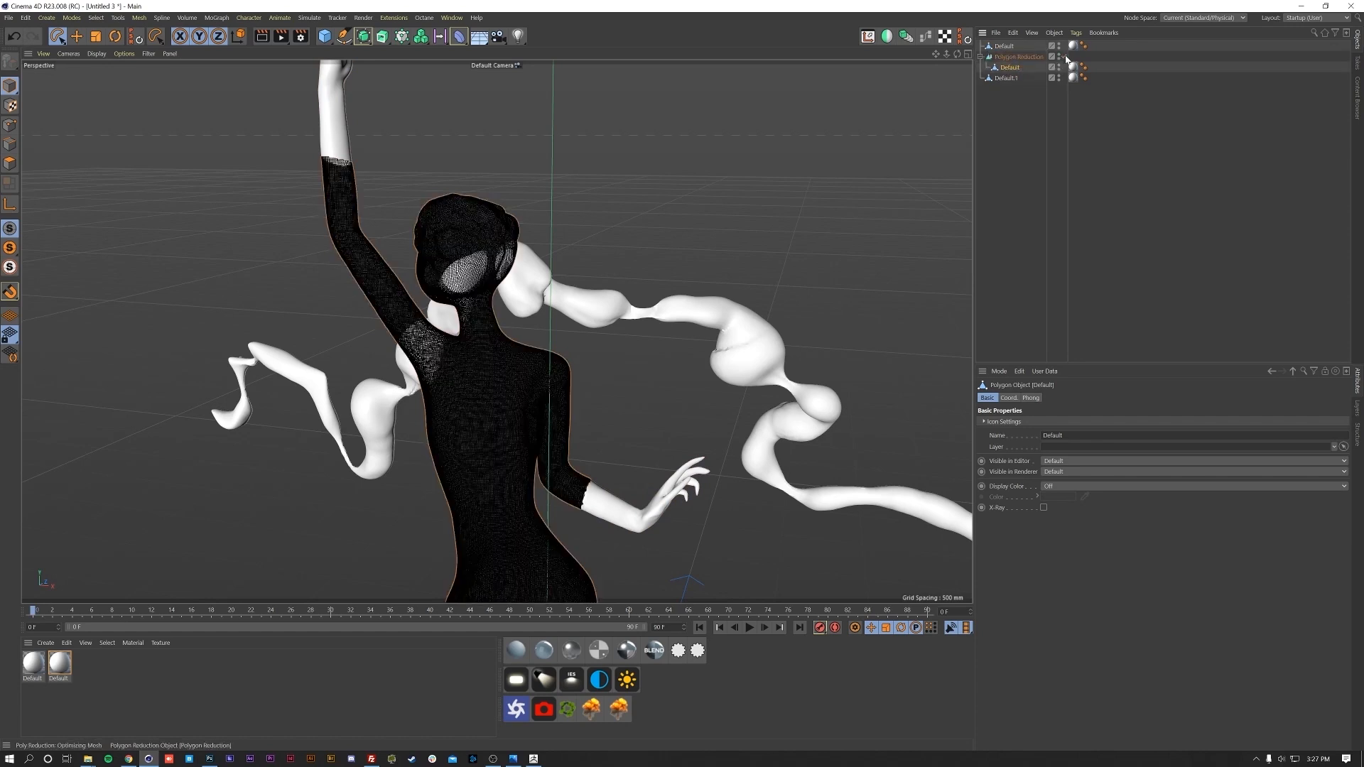
click(9, 85)
click(1045, 113)
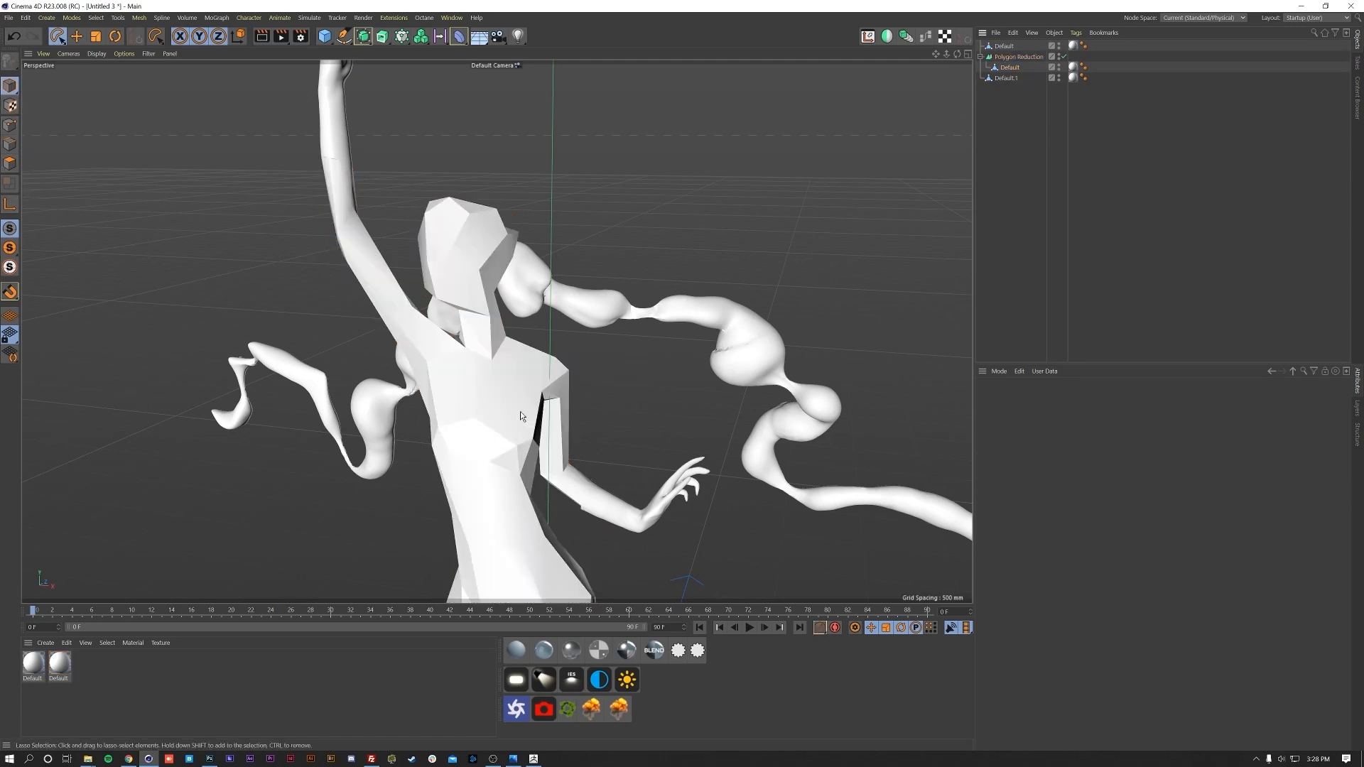
- Inspect the reduced body from several angles and compare it with the body lighting reference in Photoshop
mouse_move(492, 409)
alt+mouse_down()
mouse_move(409, 405)
mouse_move(557, 417)
mouse_move(564, 403)
mouse_move(486, 429)
mouse_move(462, 241)
mouse_move(476, 429)
mouse_move(490, 384)
mouse_move(497, 331)
mouse_move(433, 463)
mouse_move(493, 447)
mouse_move(475, 319)
mouse_move(481, 405)
alt+mouse_up()
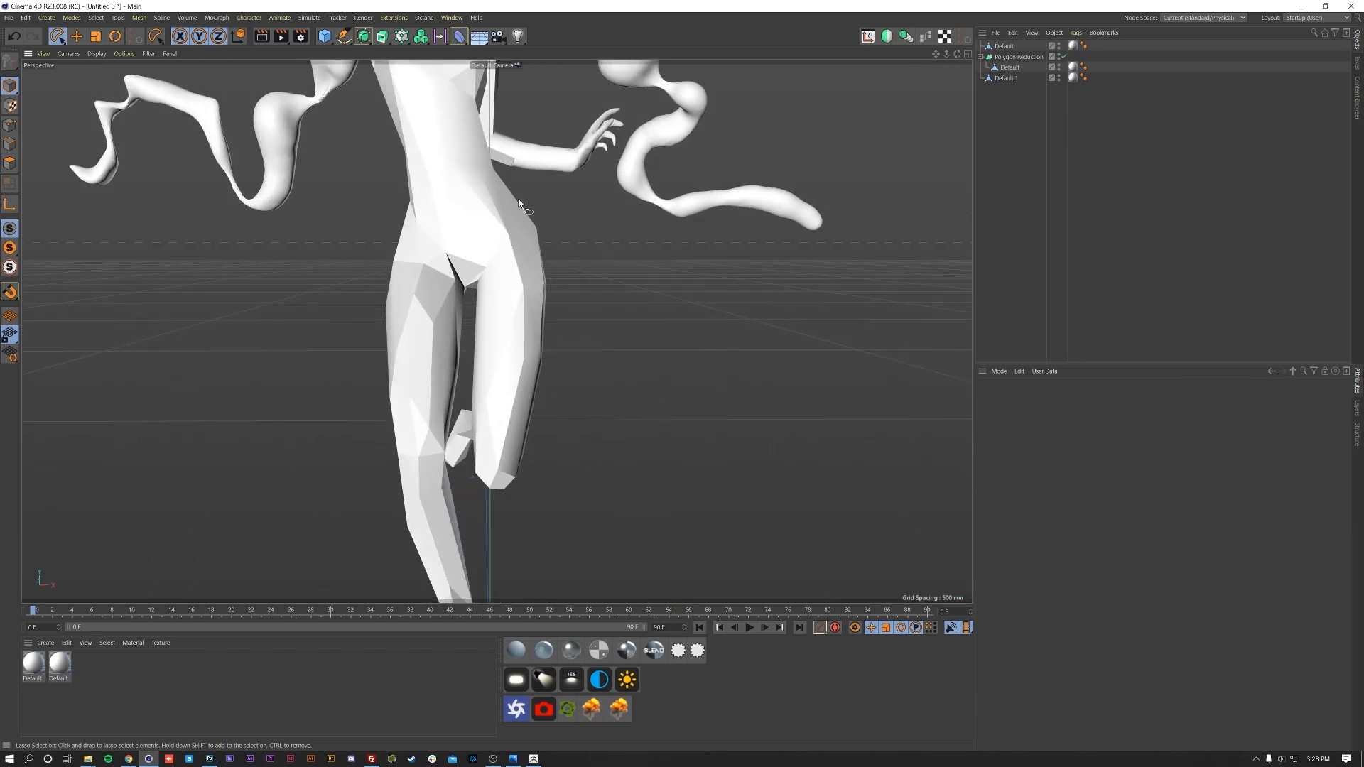
alt+drag(511, 283, 537, 344)
click(1018, 56)
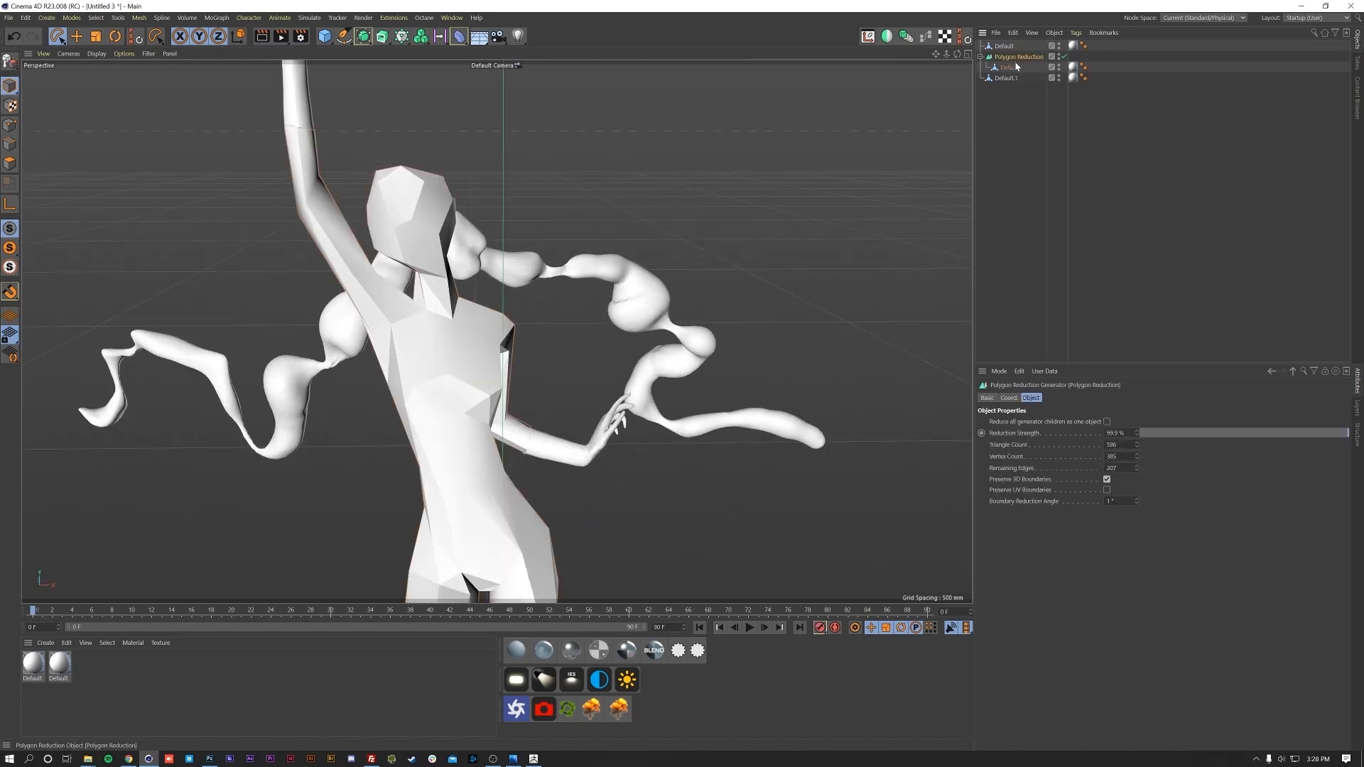
alt+drag(398, 369, 597, 369)
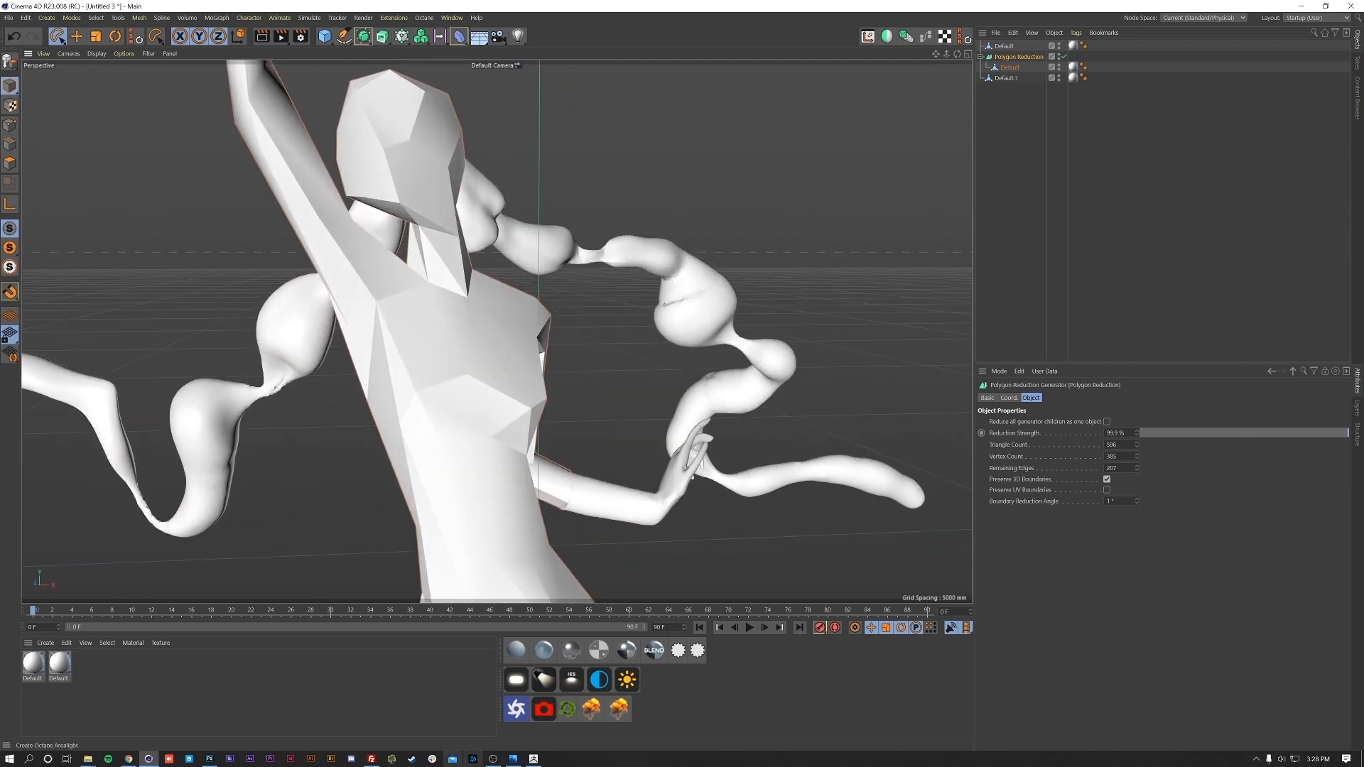
click(209, 759)
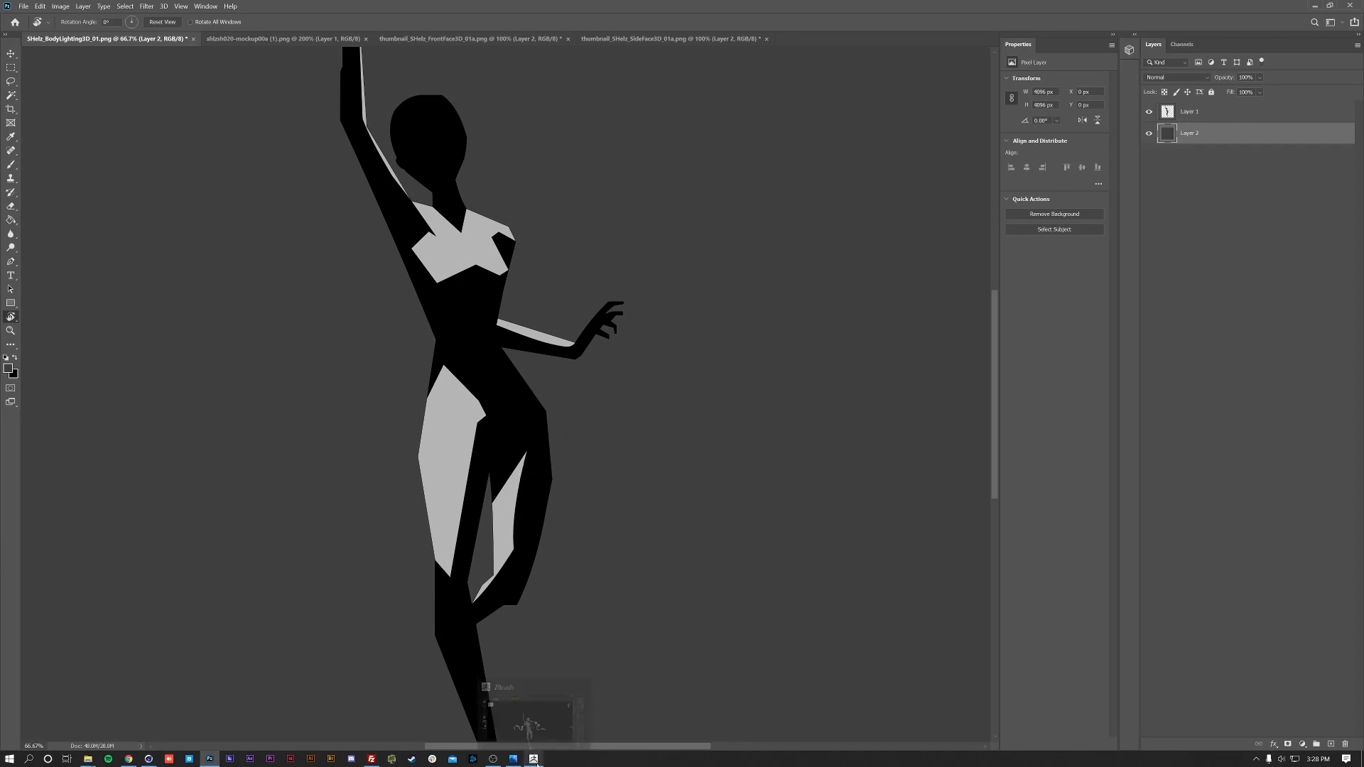
click(147, 759)
alt+drag(397, 321, 624, 331)
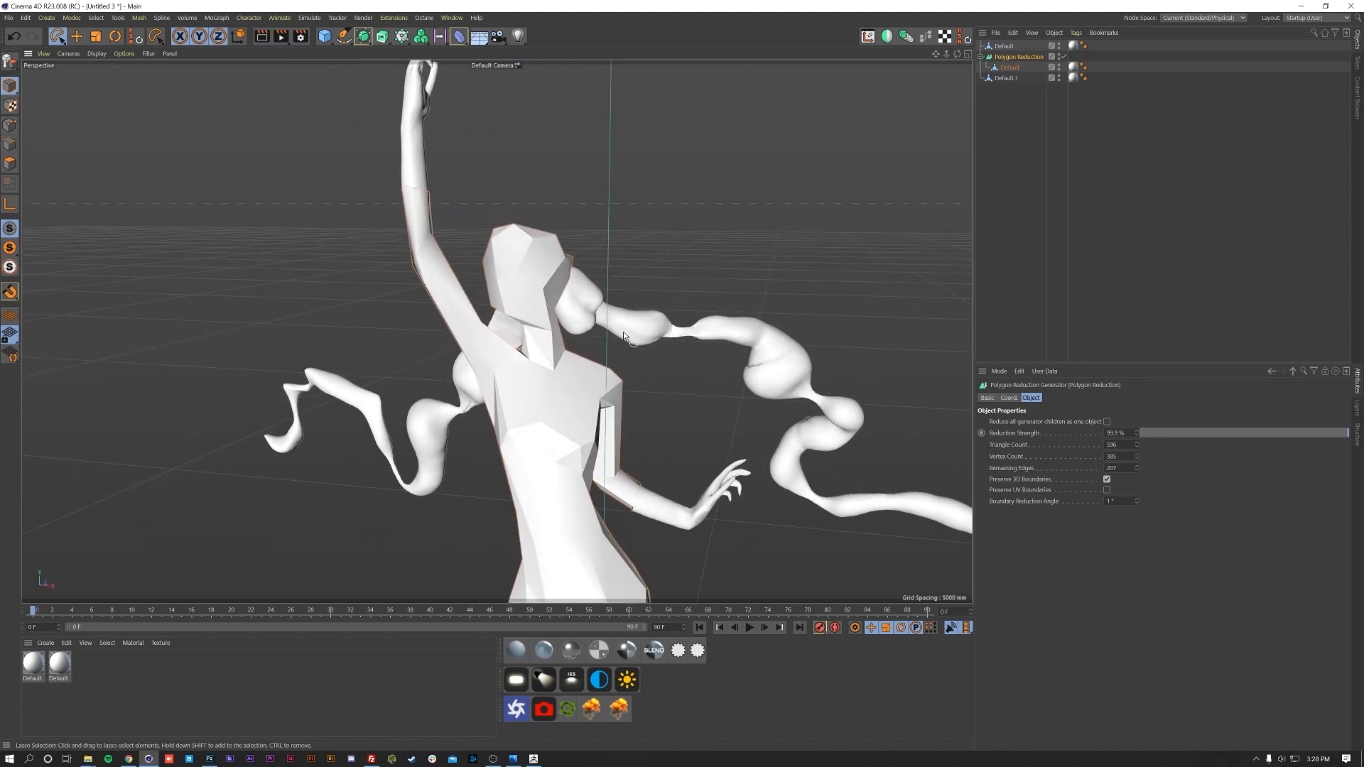
- Place the flowing hair mesh inside its own Polygon Reduction generator
click(749, 340)
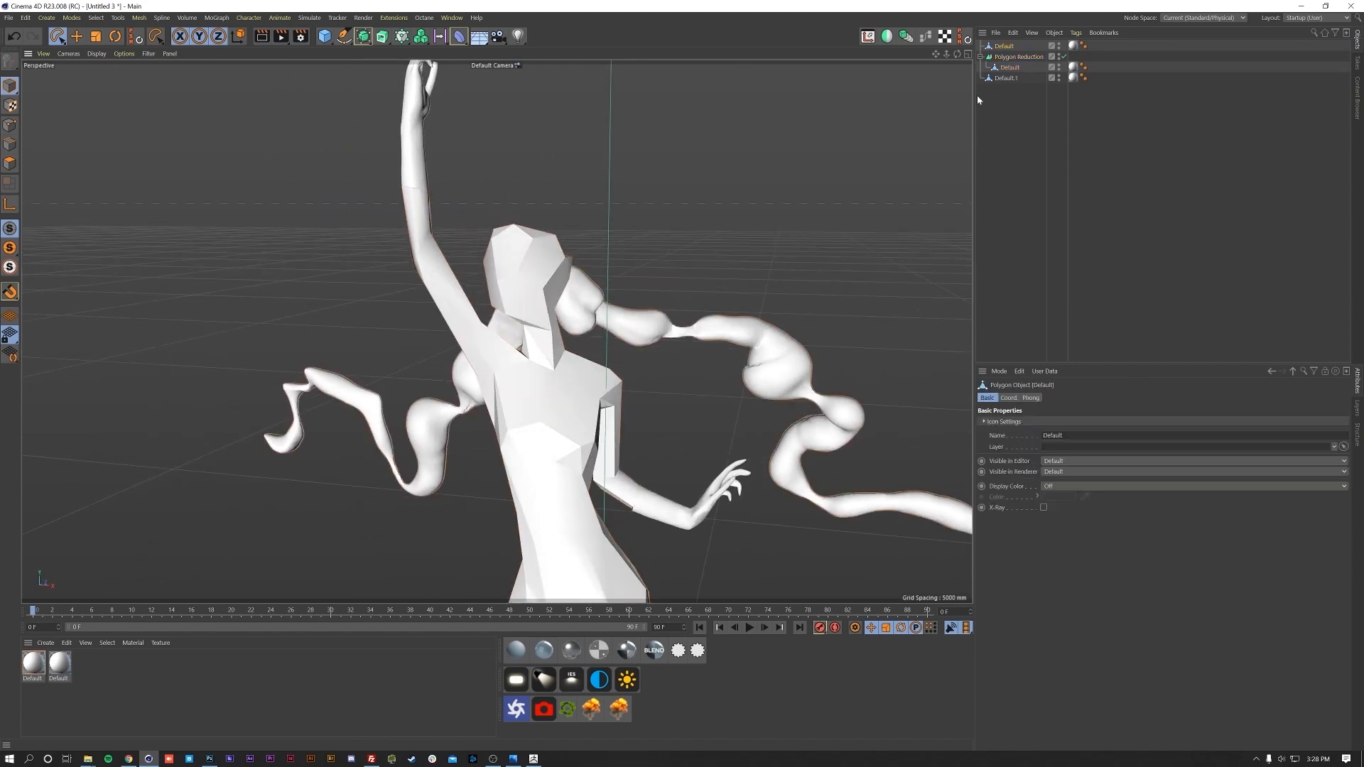
click(363, 37)
alt+click(490, 87)
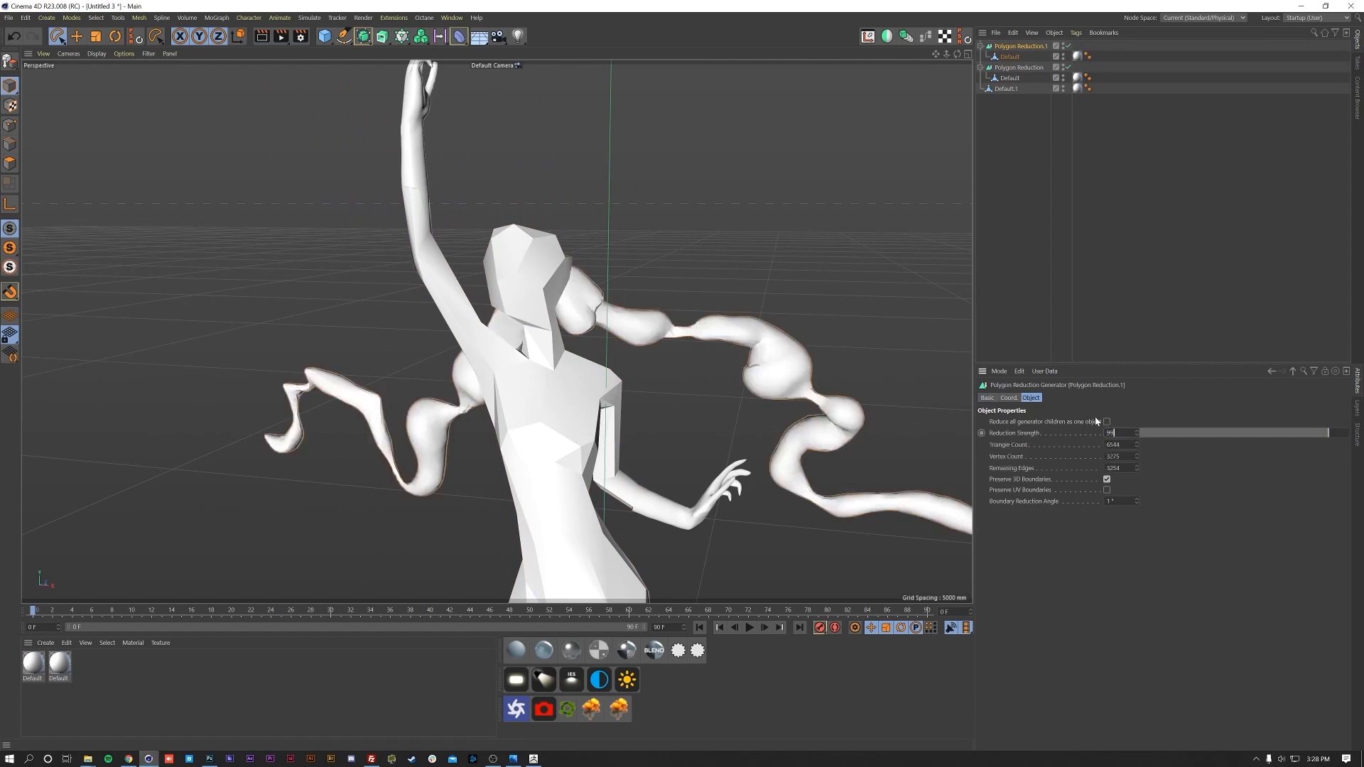
- Try several reduction strengths on the hair, including 0.9% and 99.9%, and settle on 99.5%
key(BackSpace)
key(BackSpace)
text(0.9)
key(Return)
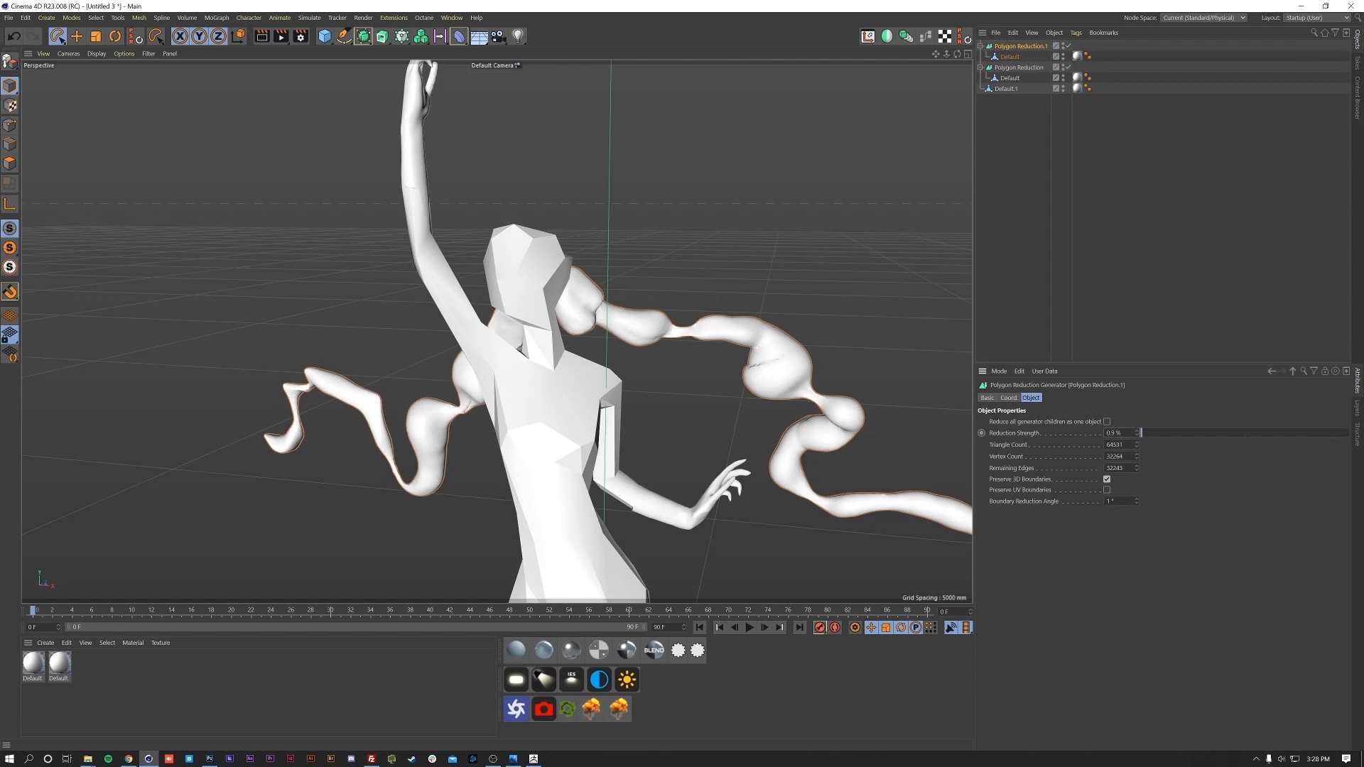
text(99.9)
key(Return)
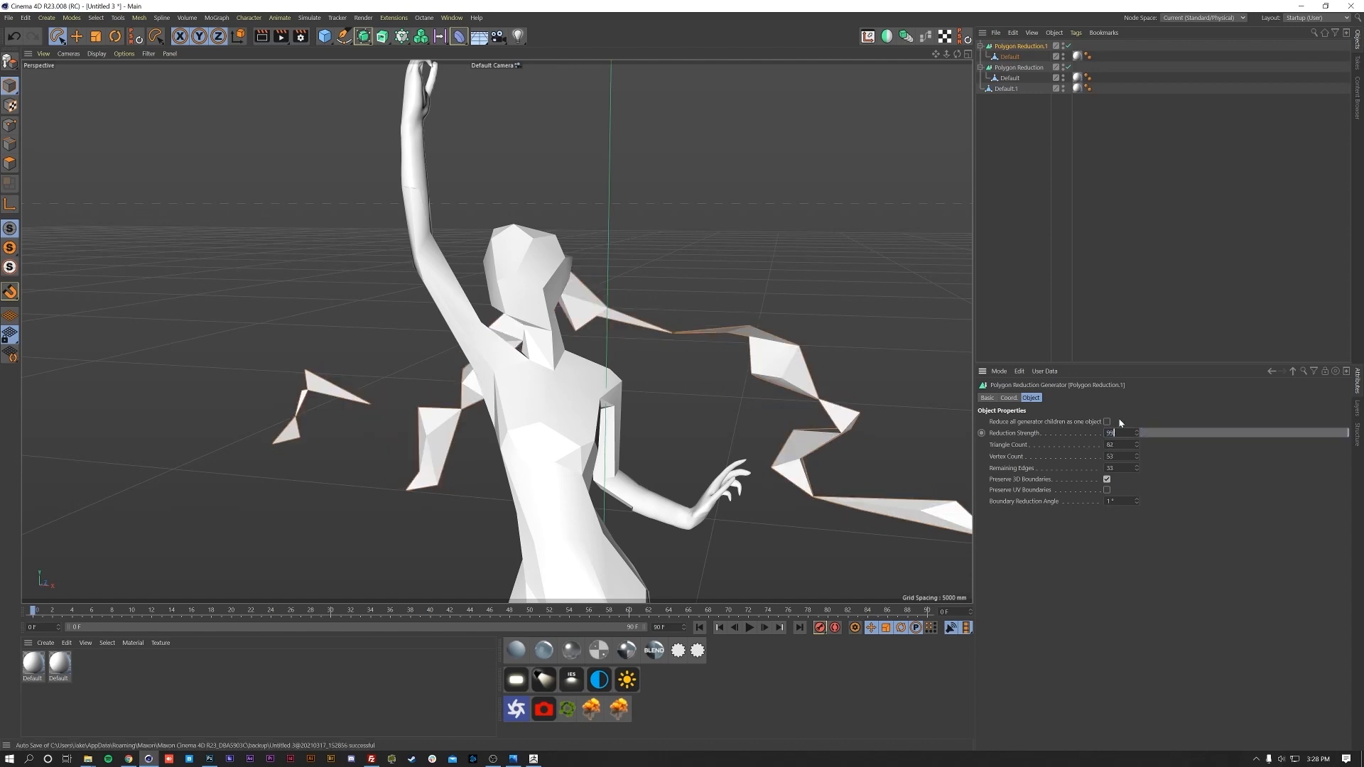
key(Return)
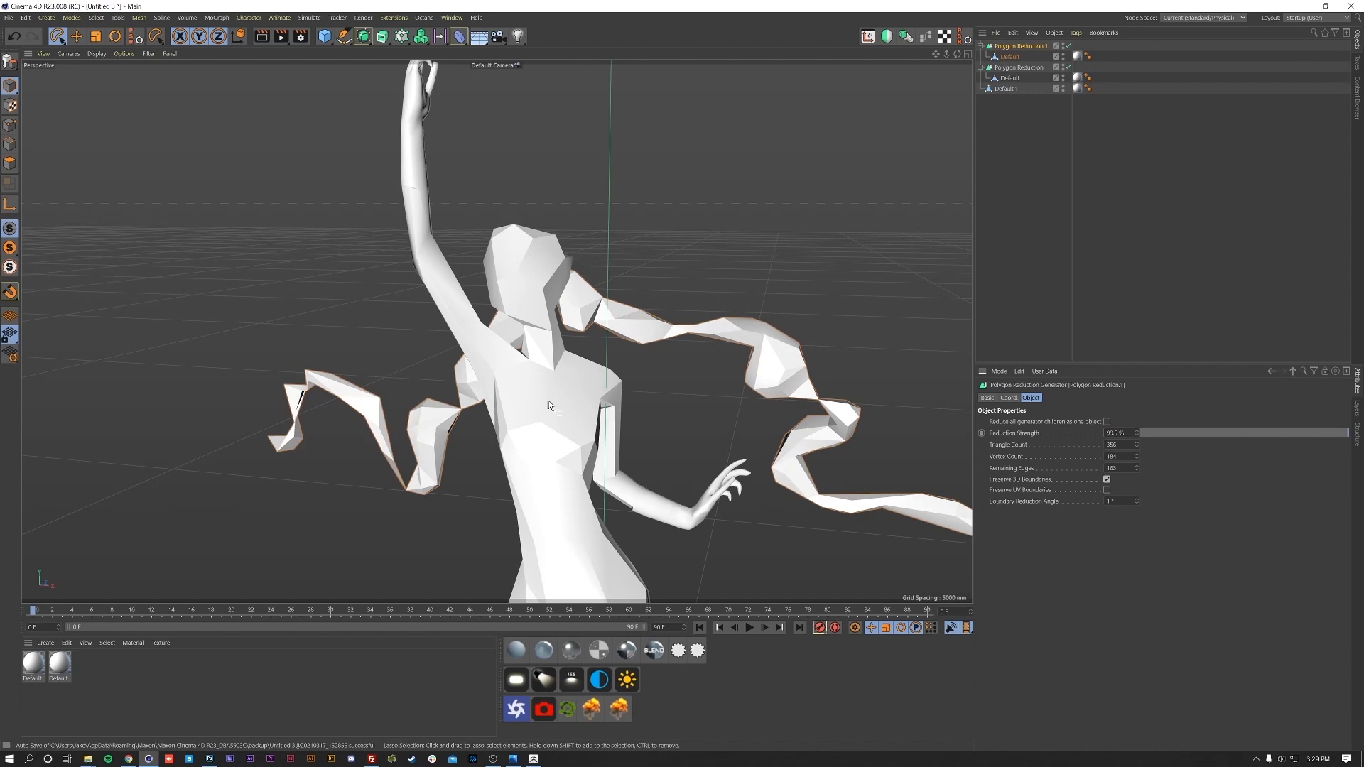
- Place the hands and arms mesh inside its own Polygon Reduction generator
mouse_move(548, 406)
alt+mouse_down()
mouse_move(541, 390)
mouse_move(628, 330)
mouse_move(523, 425)
mouse_move(574, 435)
alt+mouse_up()
click(1157, 201)
alt+middle_drag(655, 341, 694, 390)
alt+drag(694, 390, 635, 396)
alt+middle_drag(614, 332, 612, 415)
alt+right_drag(612, 415, 686, 383)
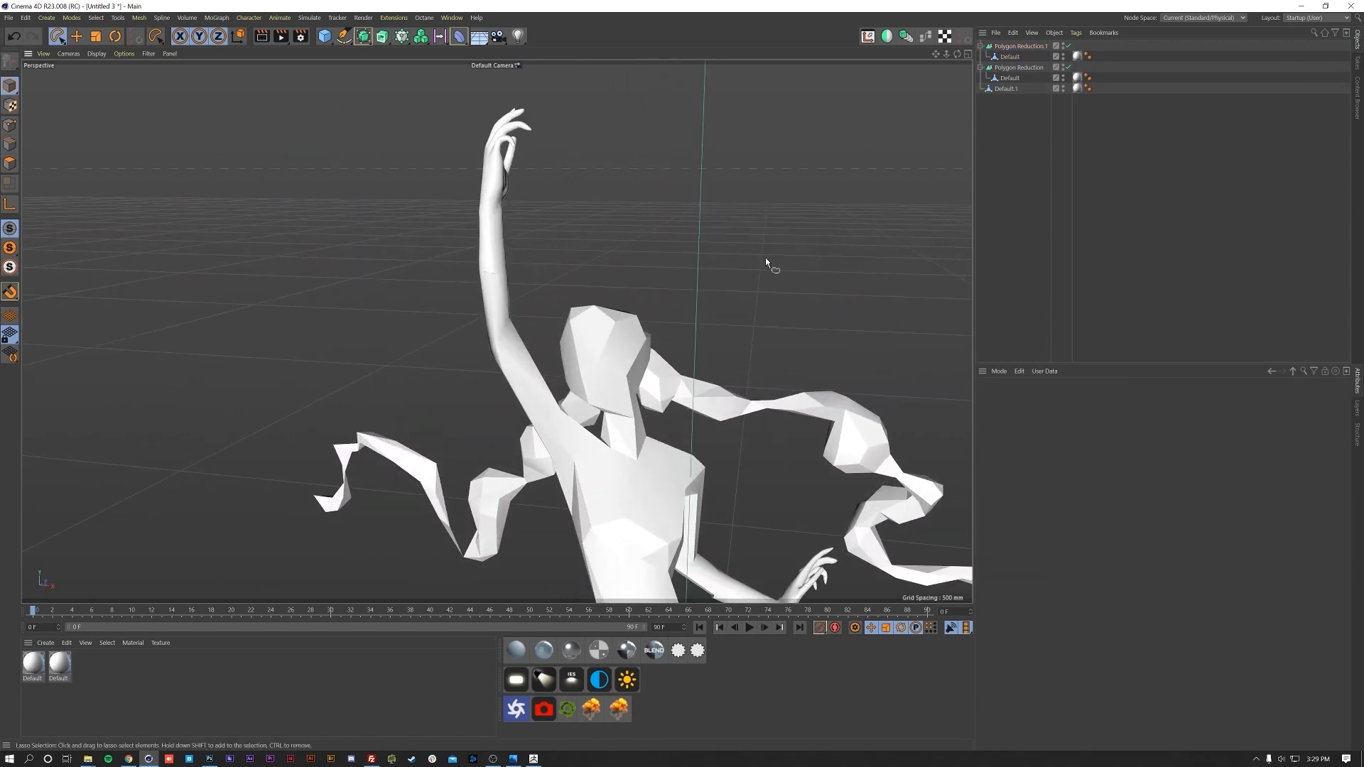
click(1010, 87)
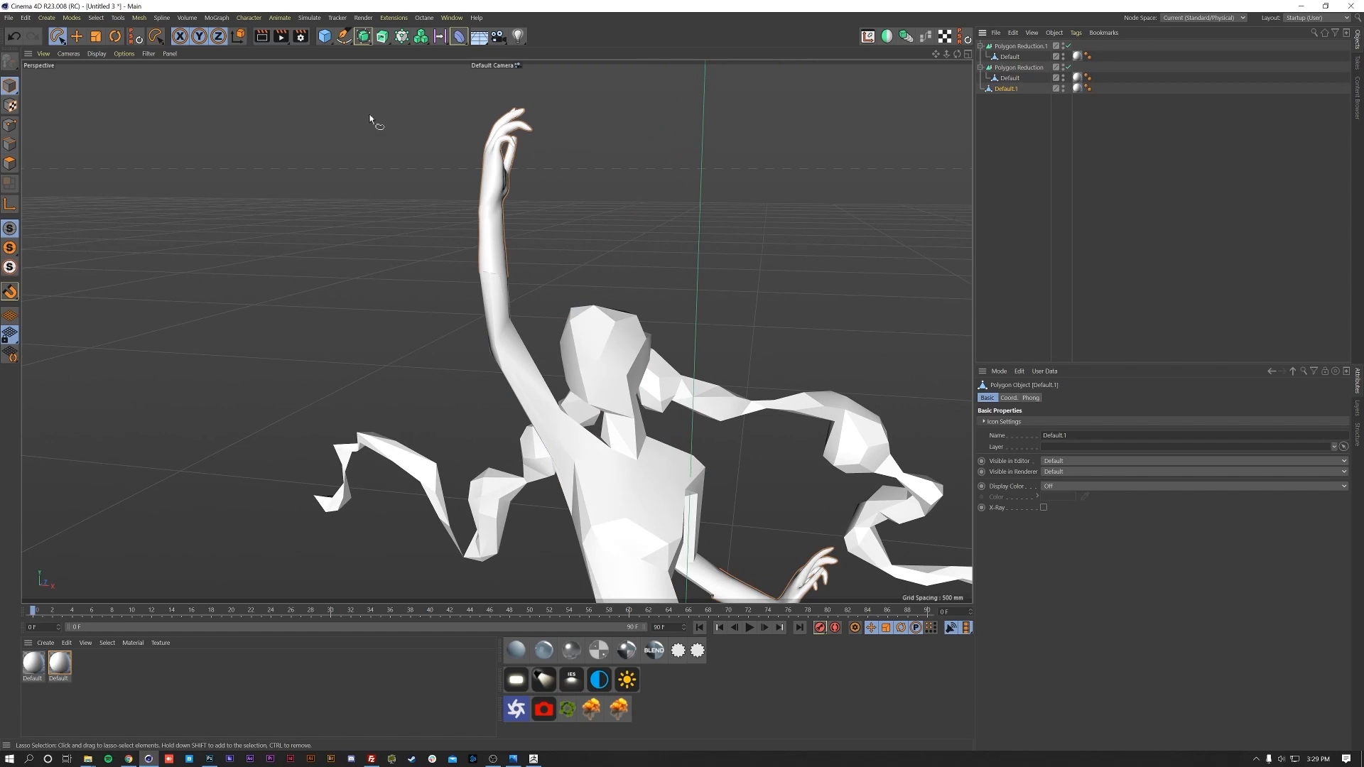
alt+middle_drag(491, 161, 470, 254)
alt+drag(470, 253, 375, 248)
alt+right_drag(491, 213, 606, 133)
alt+drag(501, 275, 517, 291)
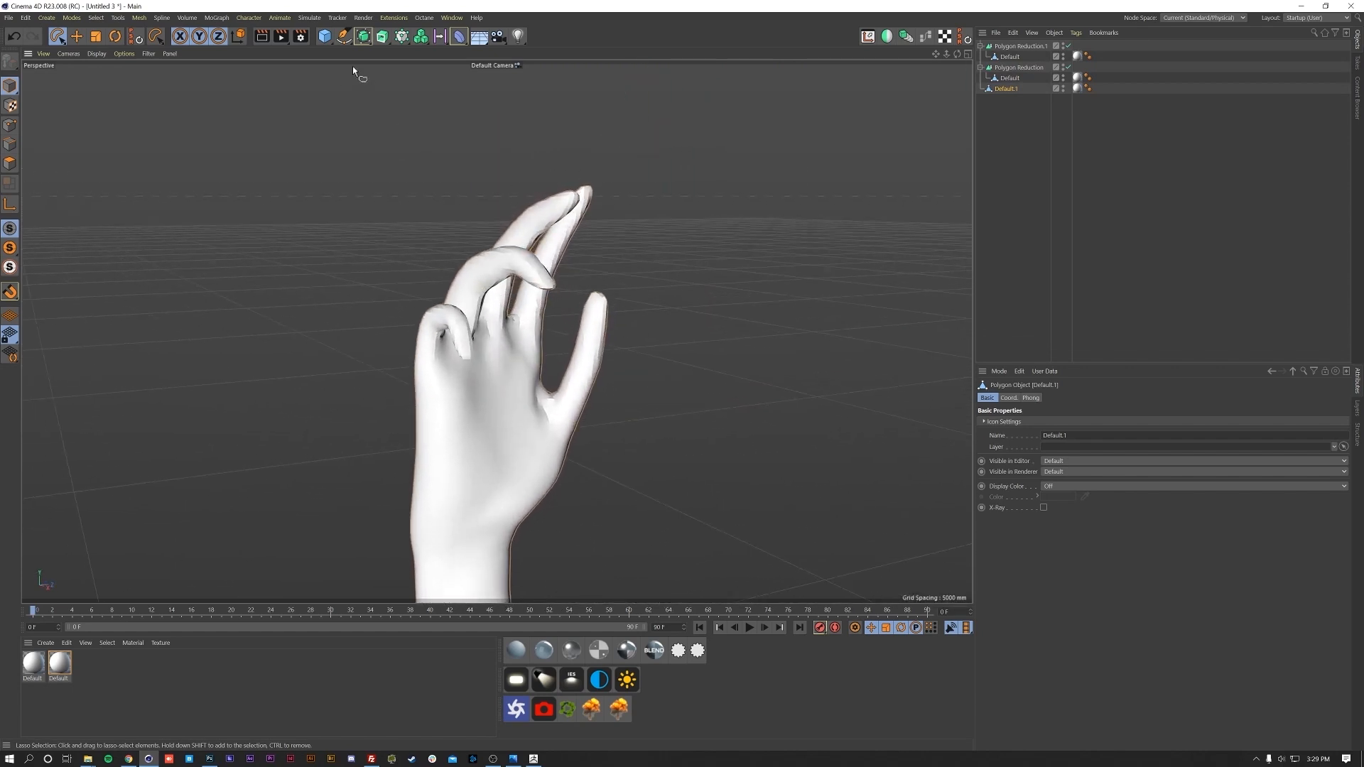
click(402, 41)
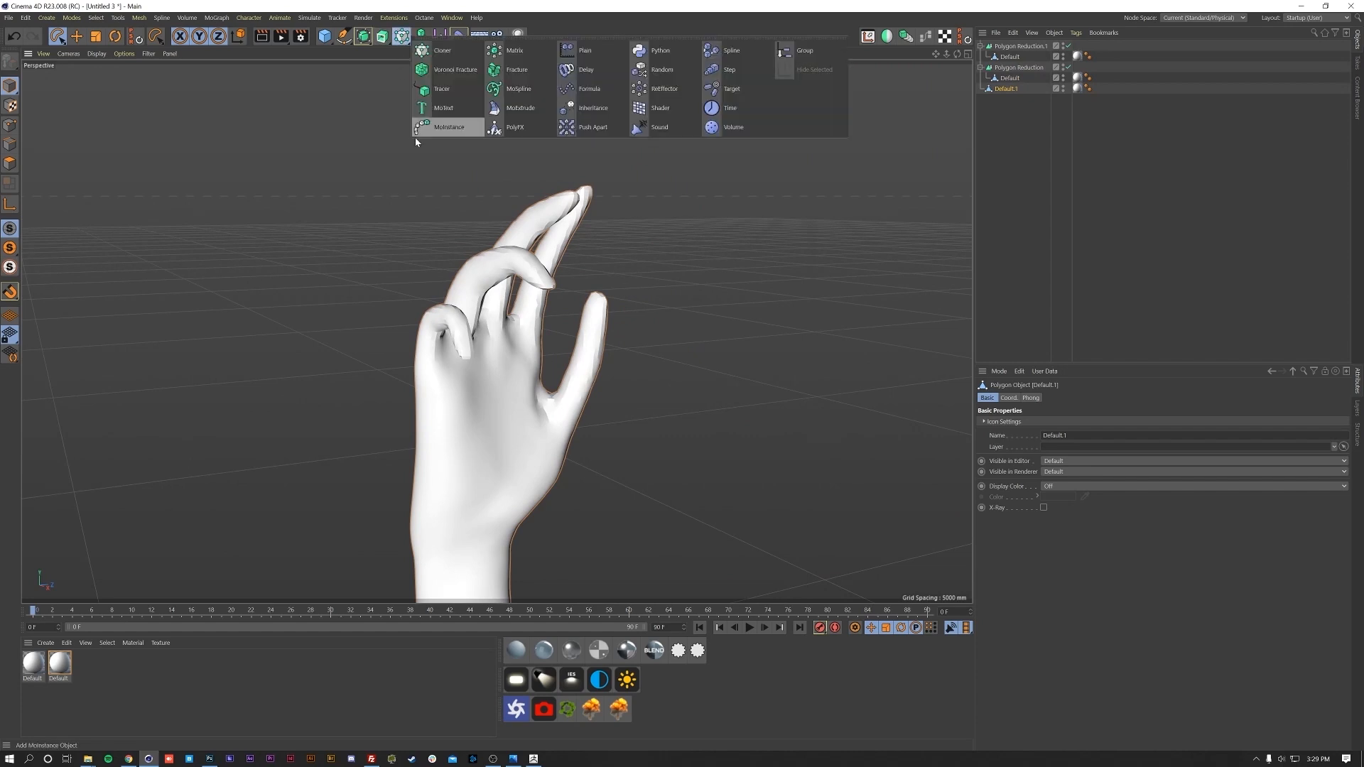
click(363, 37)
alt+click(487, 85)
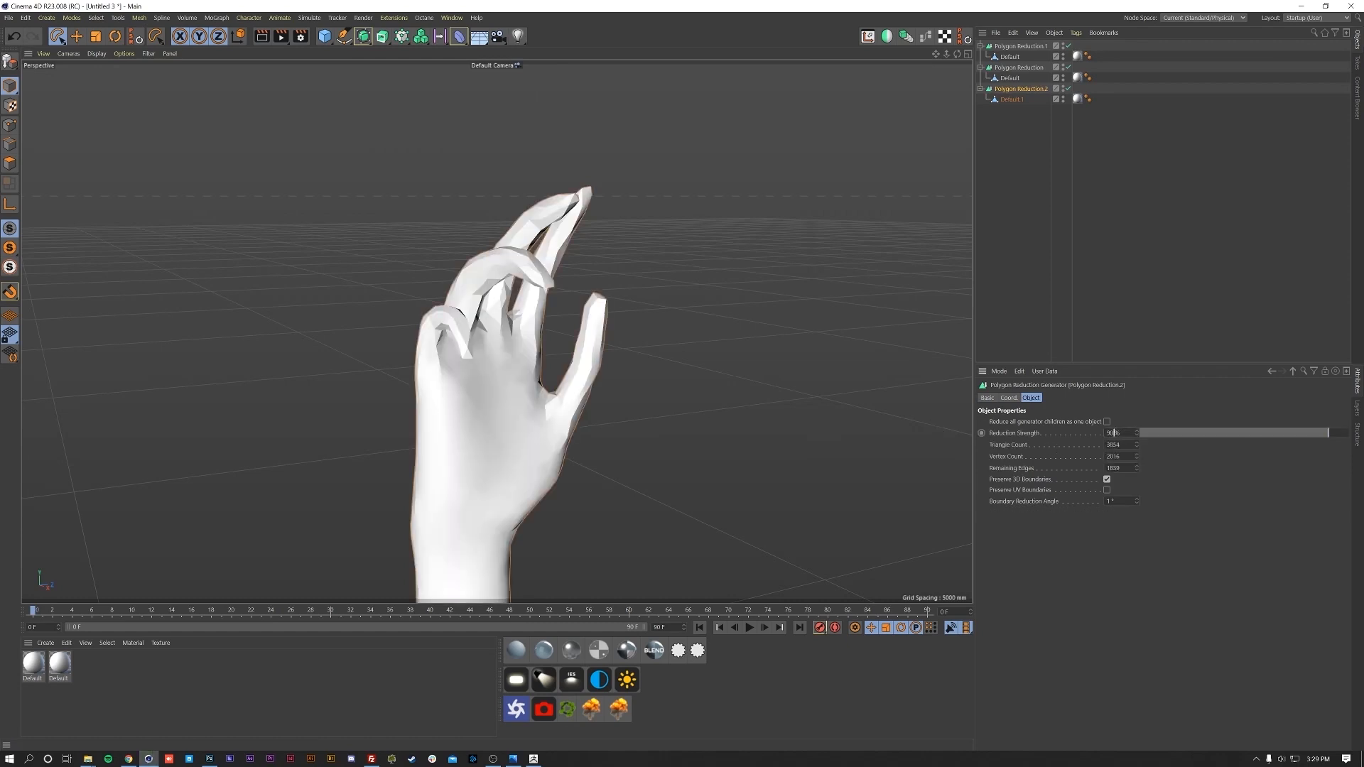
- Try a 99% reduction strength on the hands, settle on 98.5%, and check the arms against the whole figure
text(9)
key(Return)
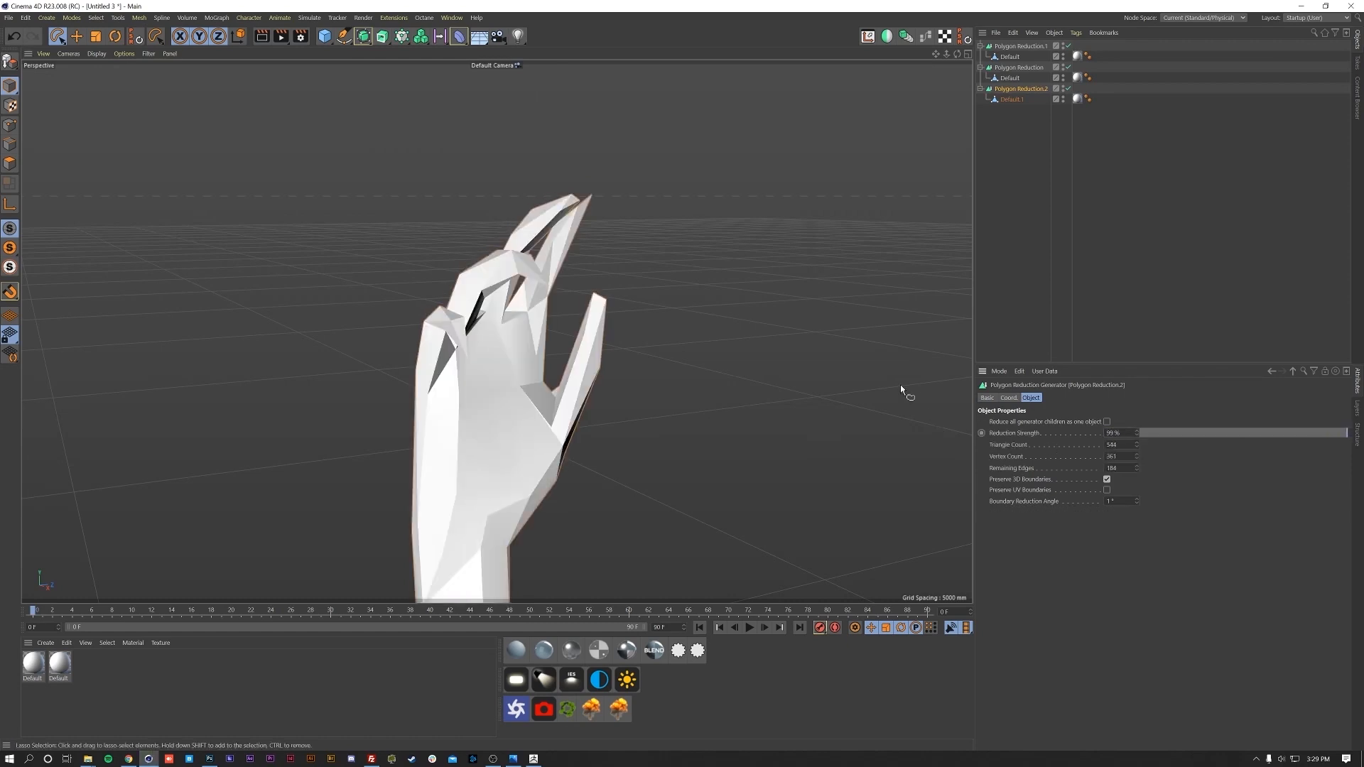
alt+drag(514, 346, 722, 355)
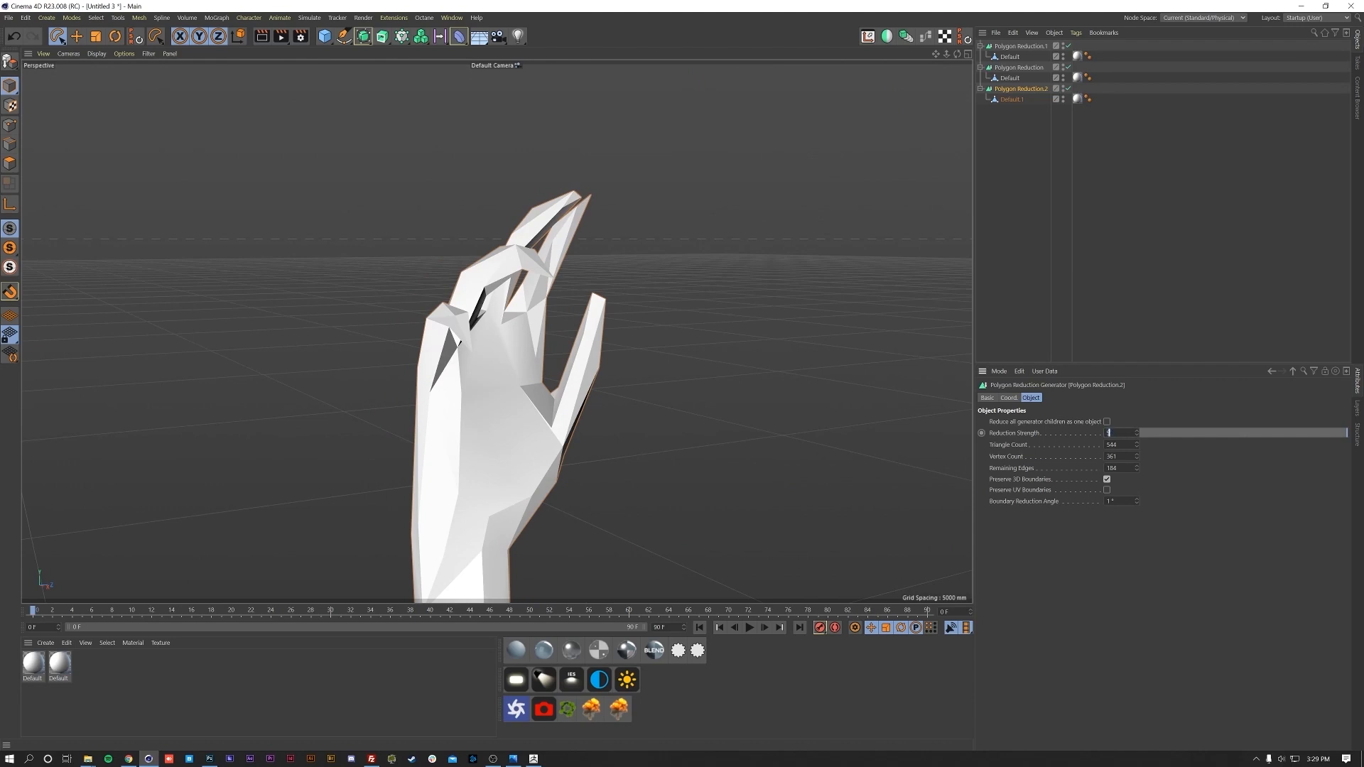
key(Return)
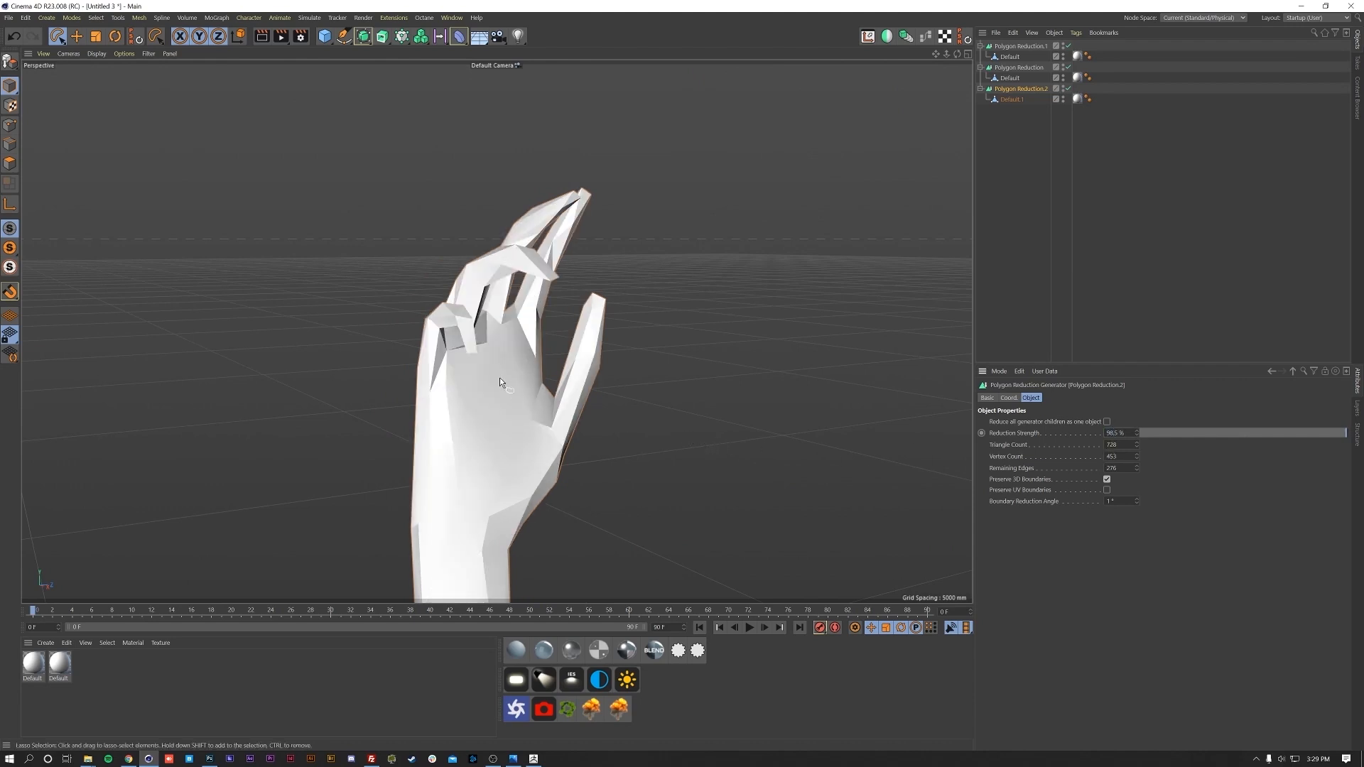
alt+drag(510, 375, 436, 328)
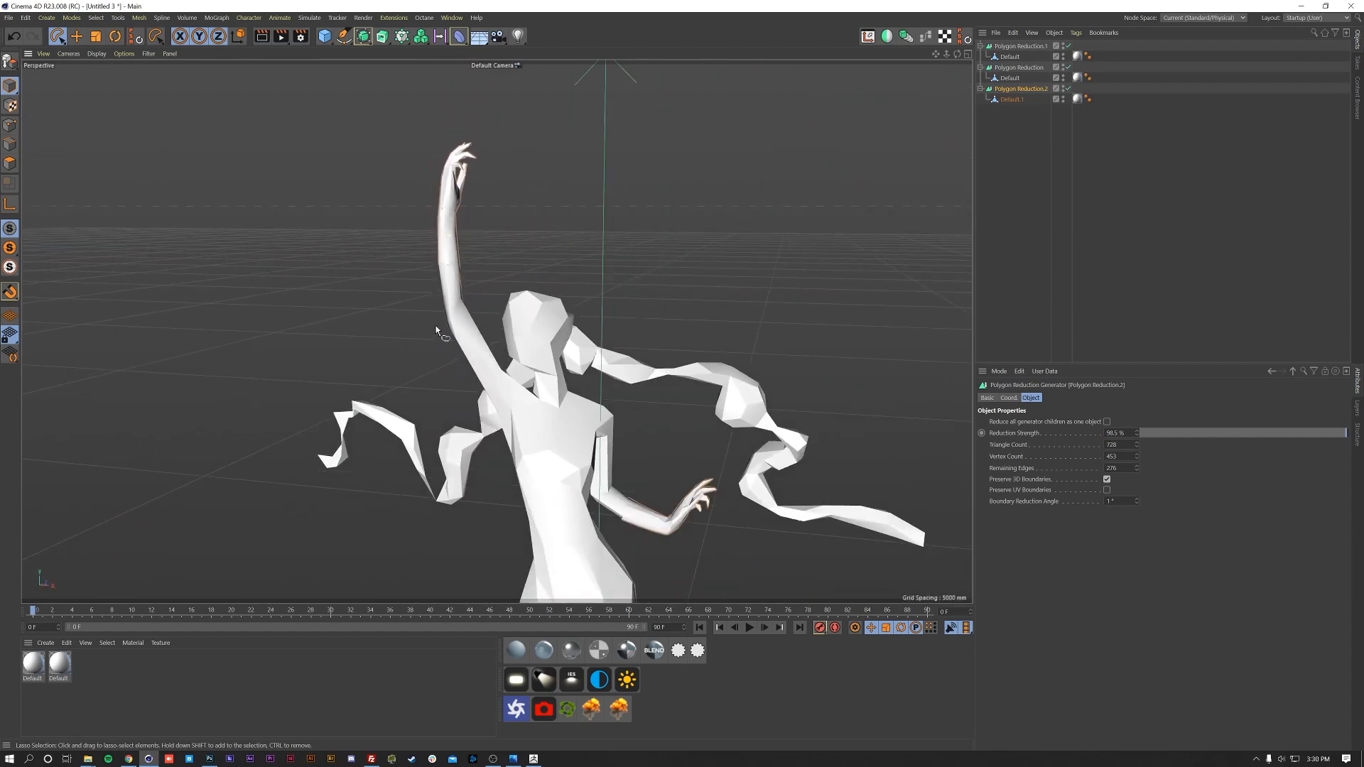
scroll(503, 296, up, 2)
alt+drag(503, 296, 493, 335)
scroll(493, 335, down, 2)
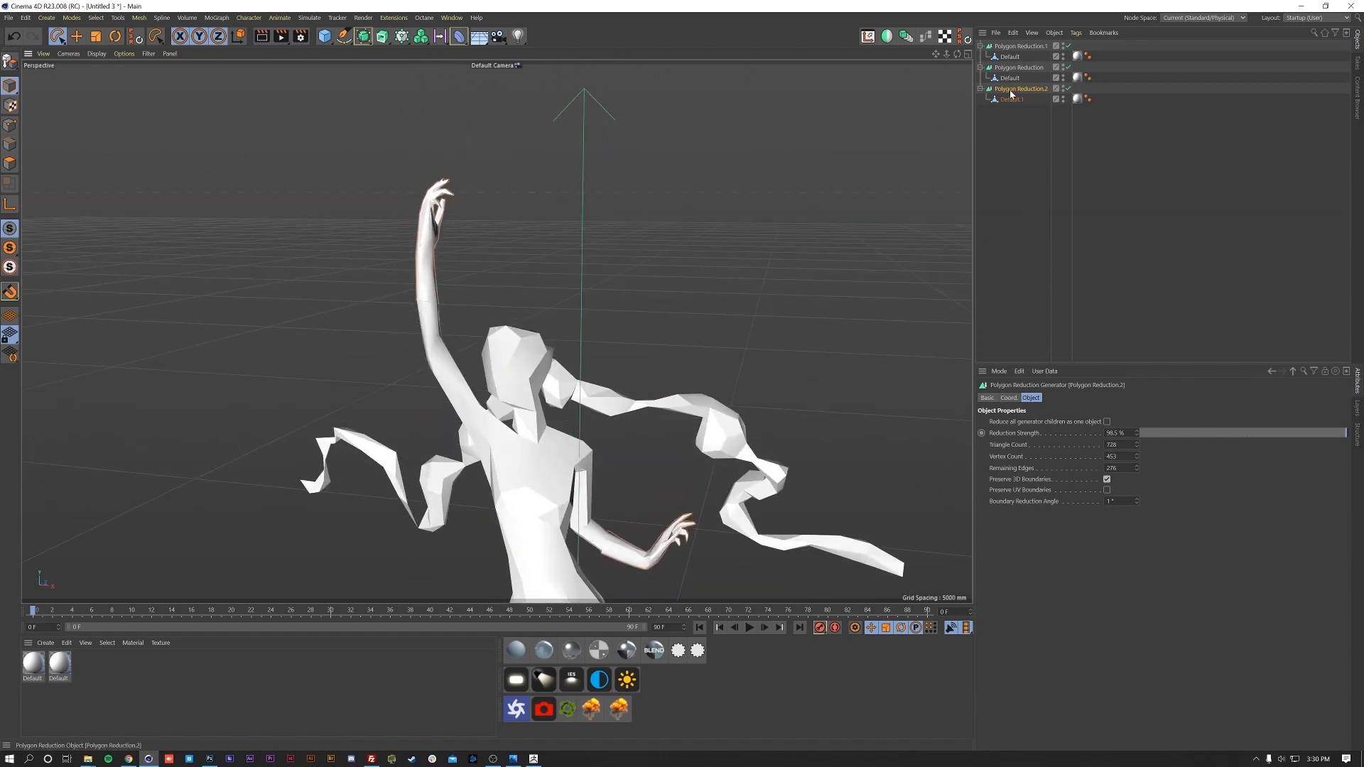
- Make the hands, body and hair Polygon Reduction generators editable
key(c)
click(1010, 68)
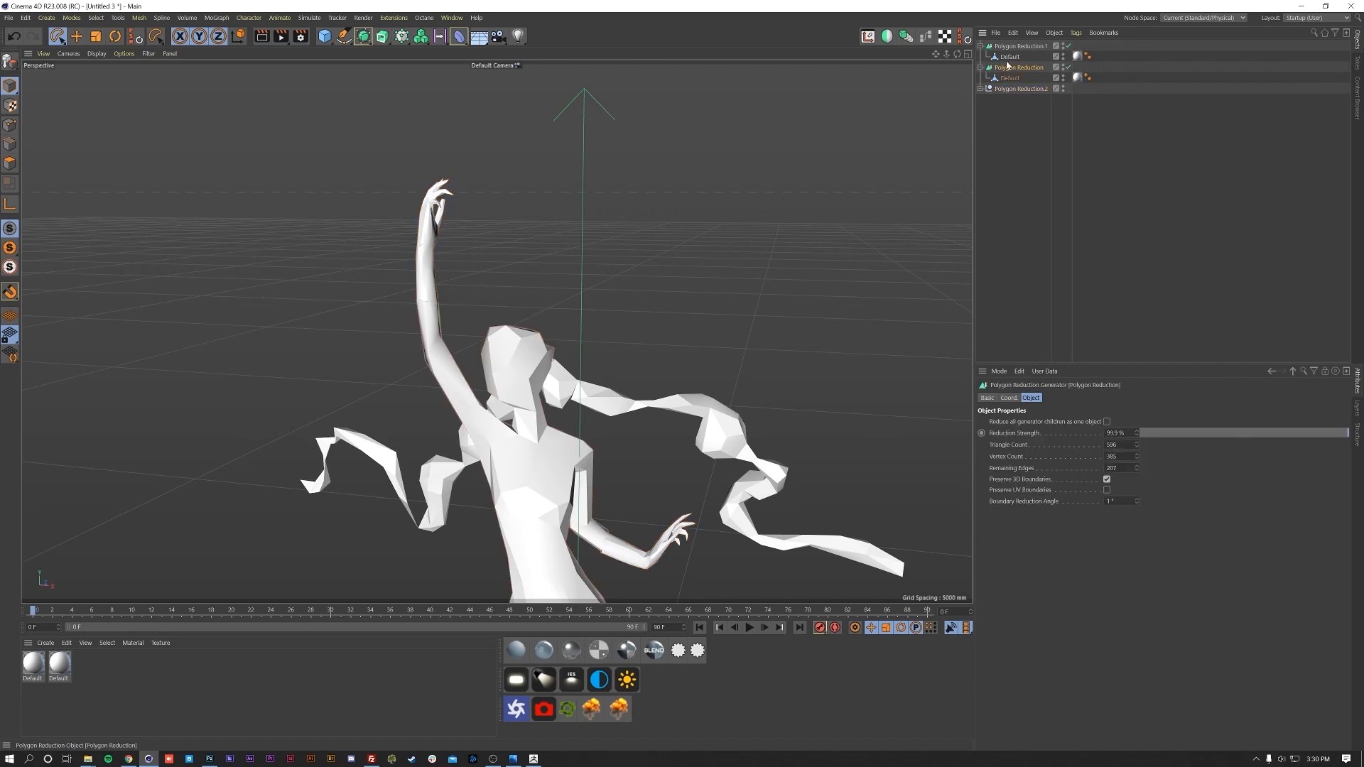
key(c)
click(1008, 47)
key(c)
- Expand the converted generator groups and take the reduced hair, body and hands meshes out of them
click(1022, 173)
click(980, 68)
click(980, 57)
click(981, 46)
click(1010, 57)
ctrl+click(1007, 89)
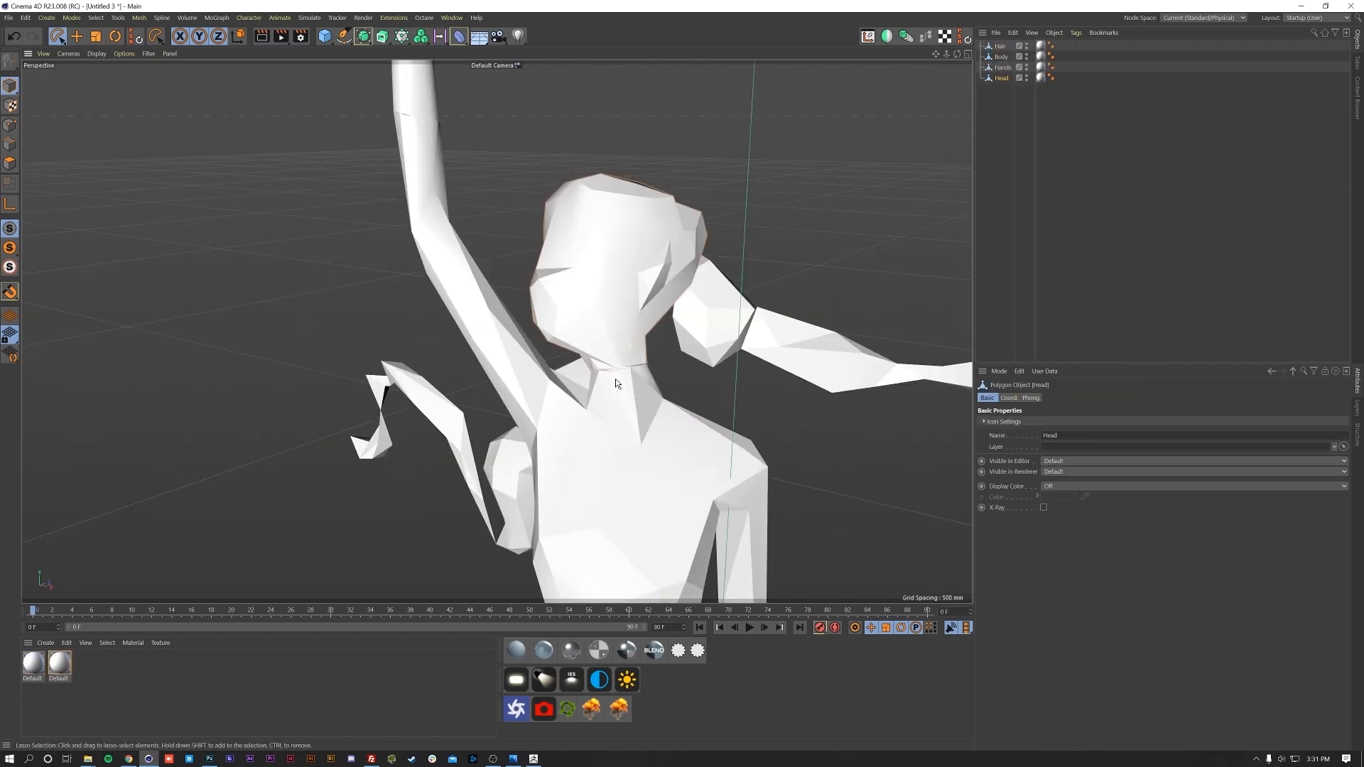
- Add a camera that looks at the front of the figure and frame both the camera and figure from outside
scroll(616, 384, down, 5)
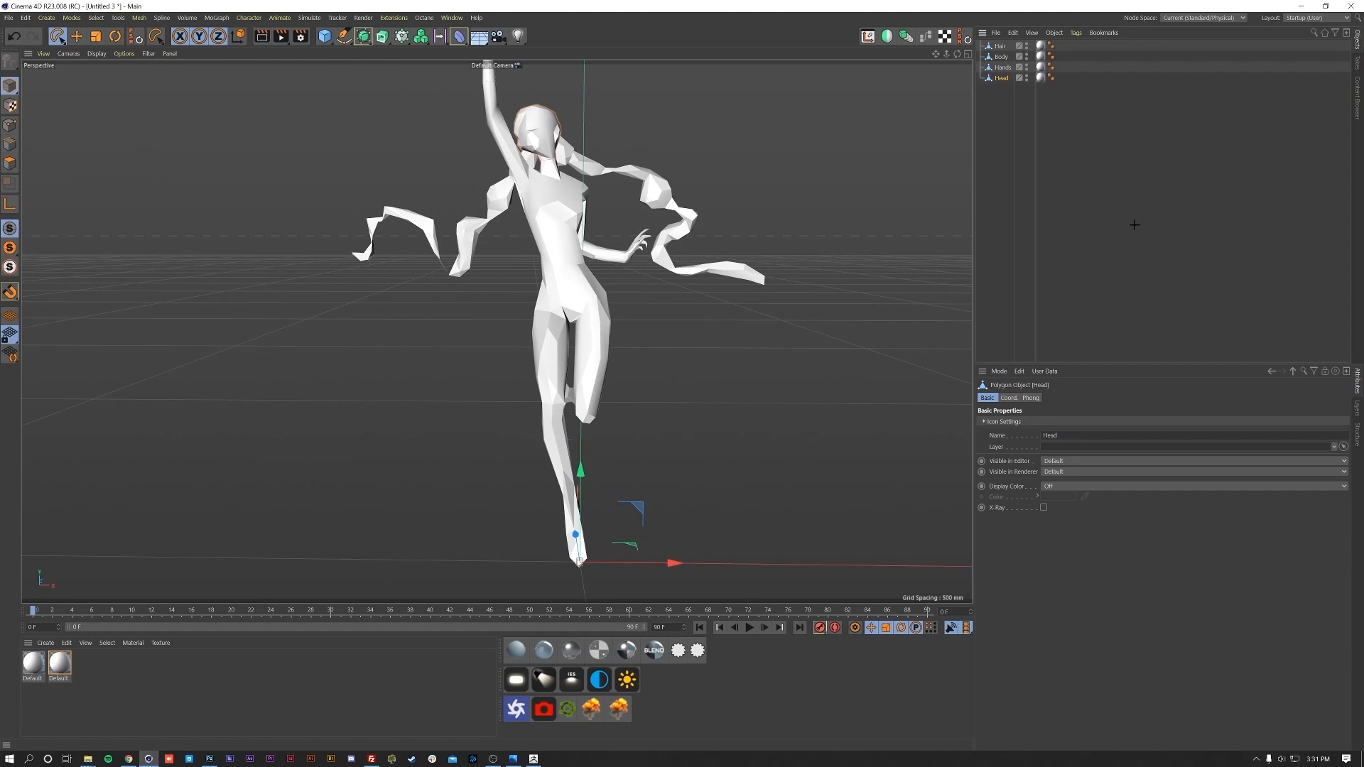
click(1135, 224)
alt+drag(540, 312, 419, 321)
click(498, 36)
alt+drag(544, 332, 457, 356)
scroll(566, 335, down, 8)
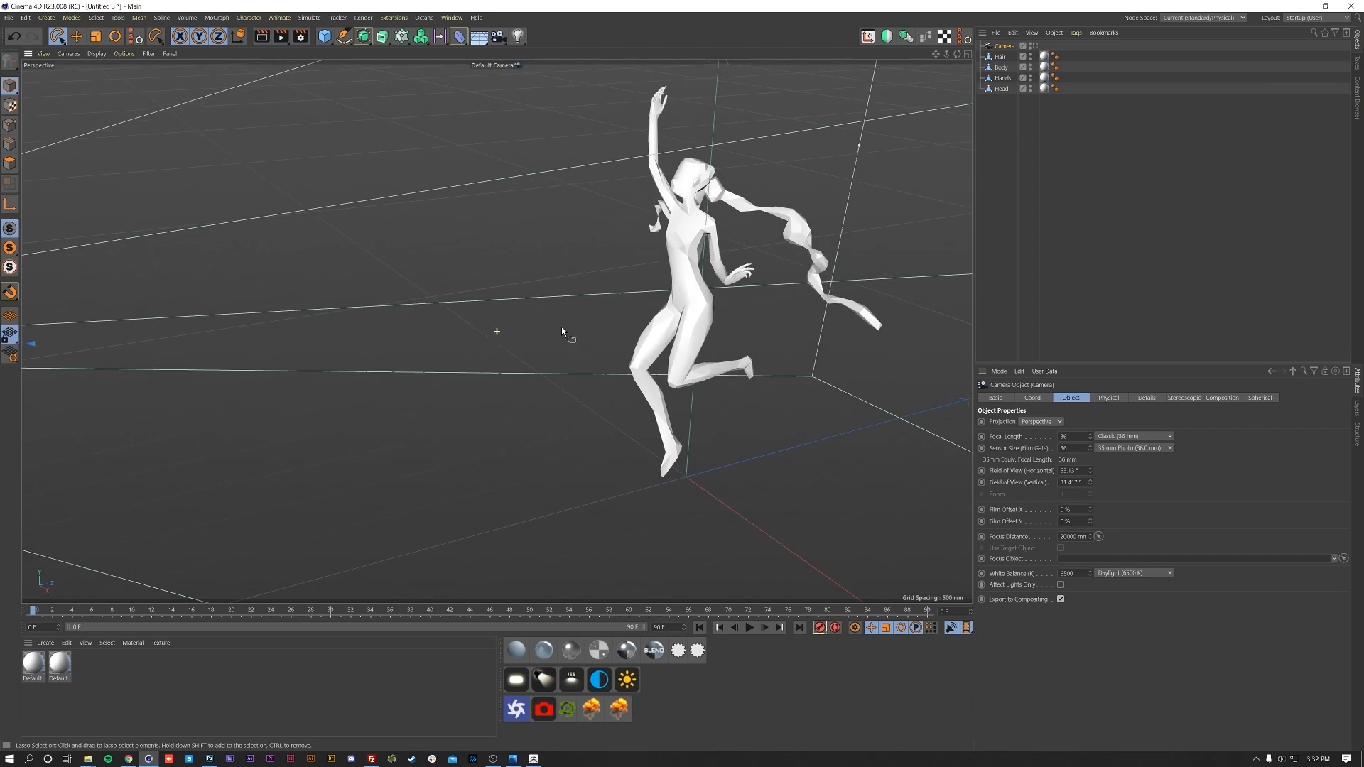
click(965, 38)
drag(711, 388, 251, 471)
drag(154, 419, 130, 299)
alt+drag(455, 364, 587, 422)
scroll(589, 362, up, 3)
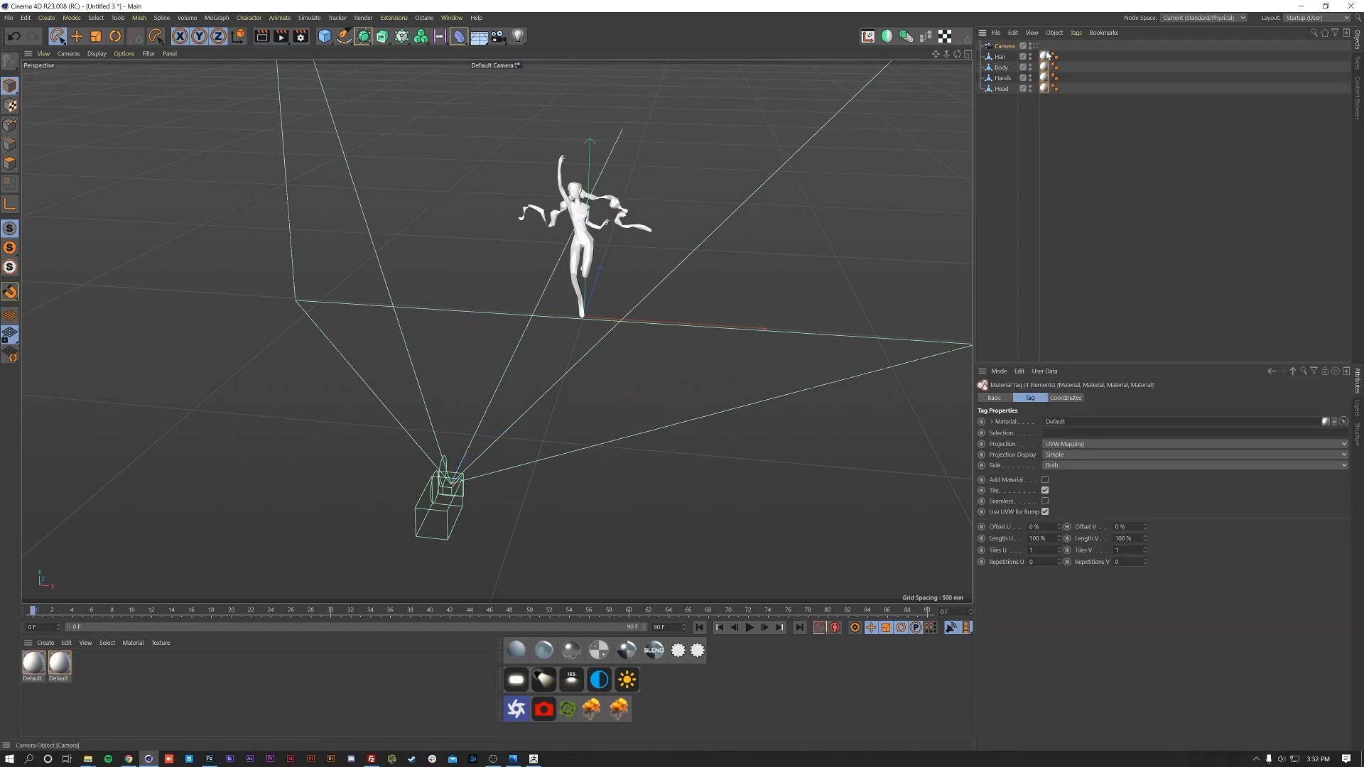
- Remove the material tags from the hair, body, hands and head, and delete every material in the scene
click(805, 489)
double_click(517, 650)
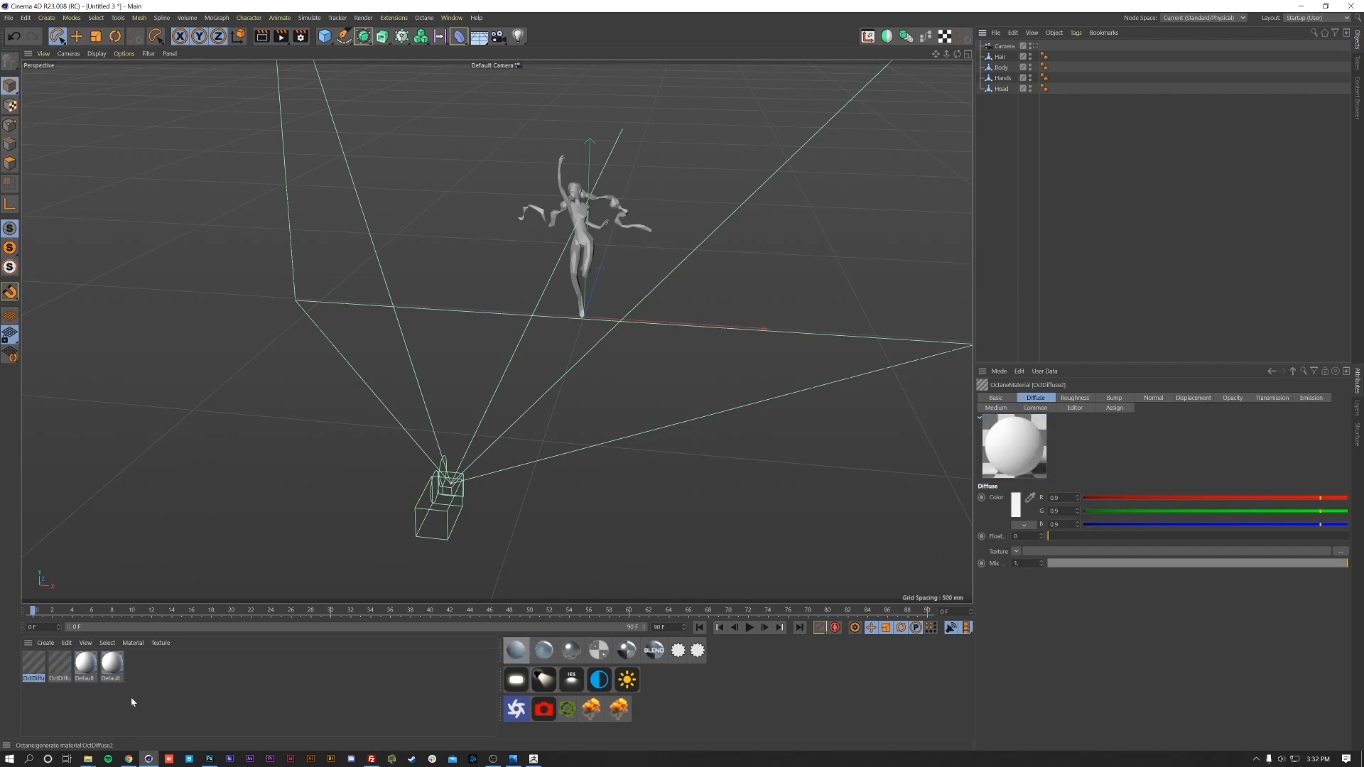
key(ctrl+a)
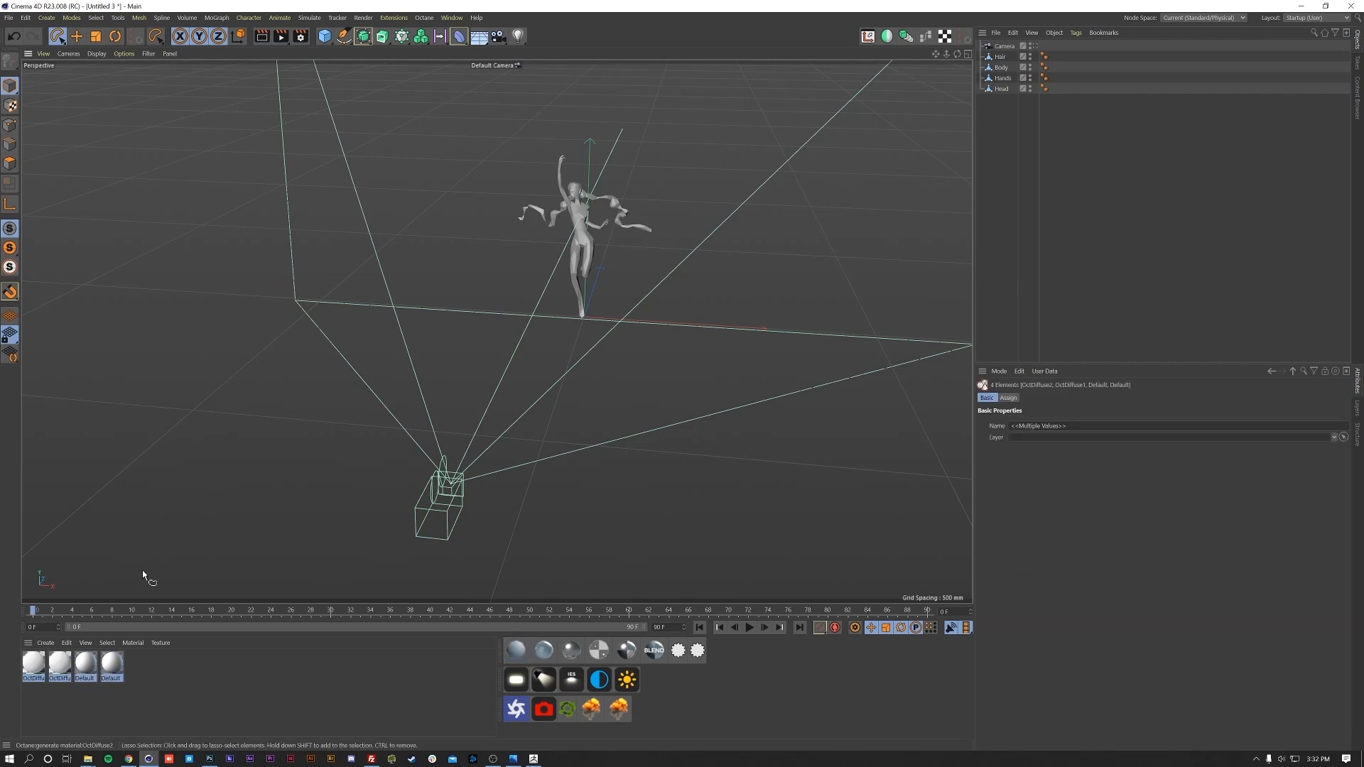
drag(186, 699, 45, 665)
key(Delete)
- Create a standard material and load the BodyLighting3D_01 image from the REF folder as its colour texture
double_click(84, 700)
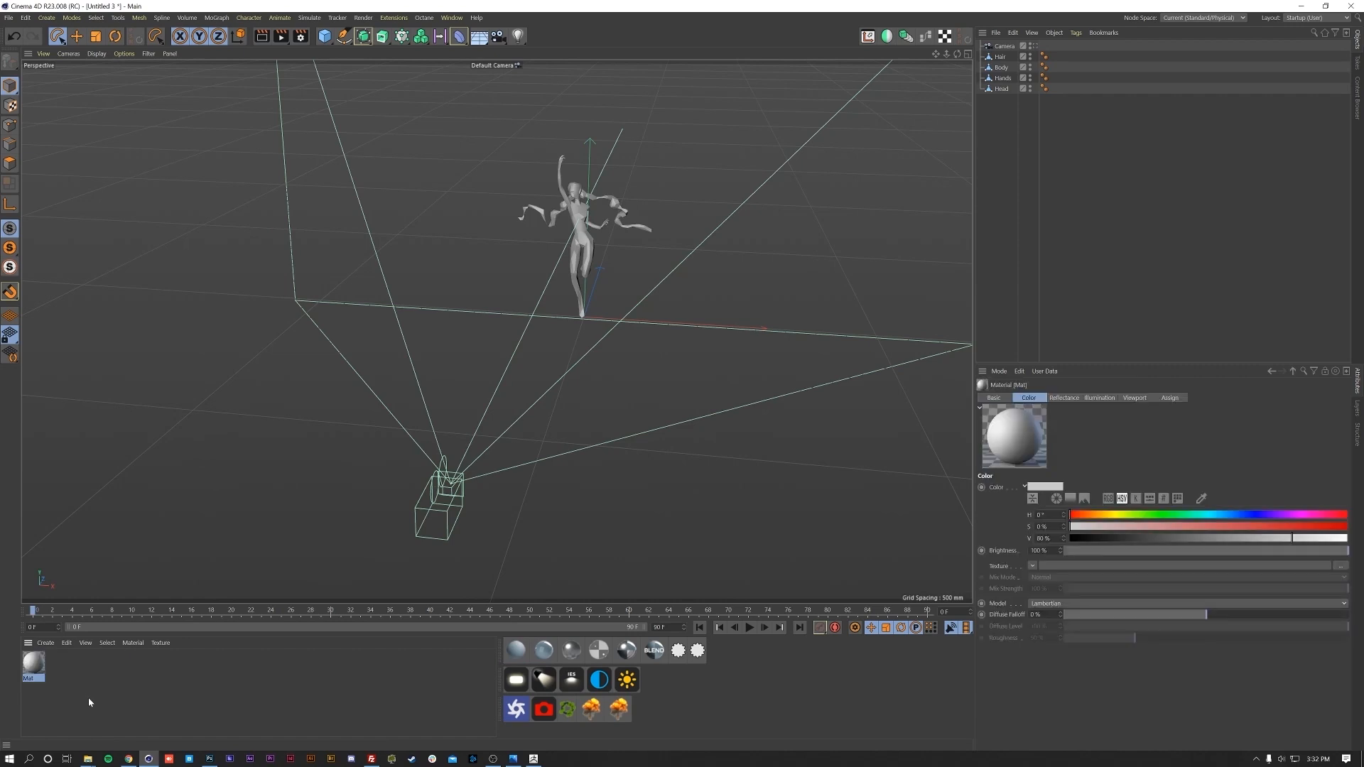
double_click(39, 668)
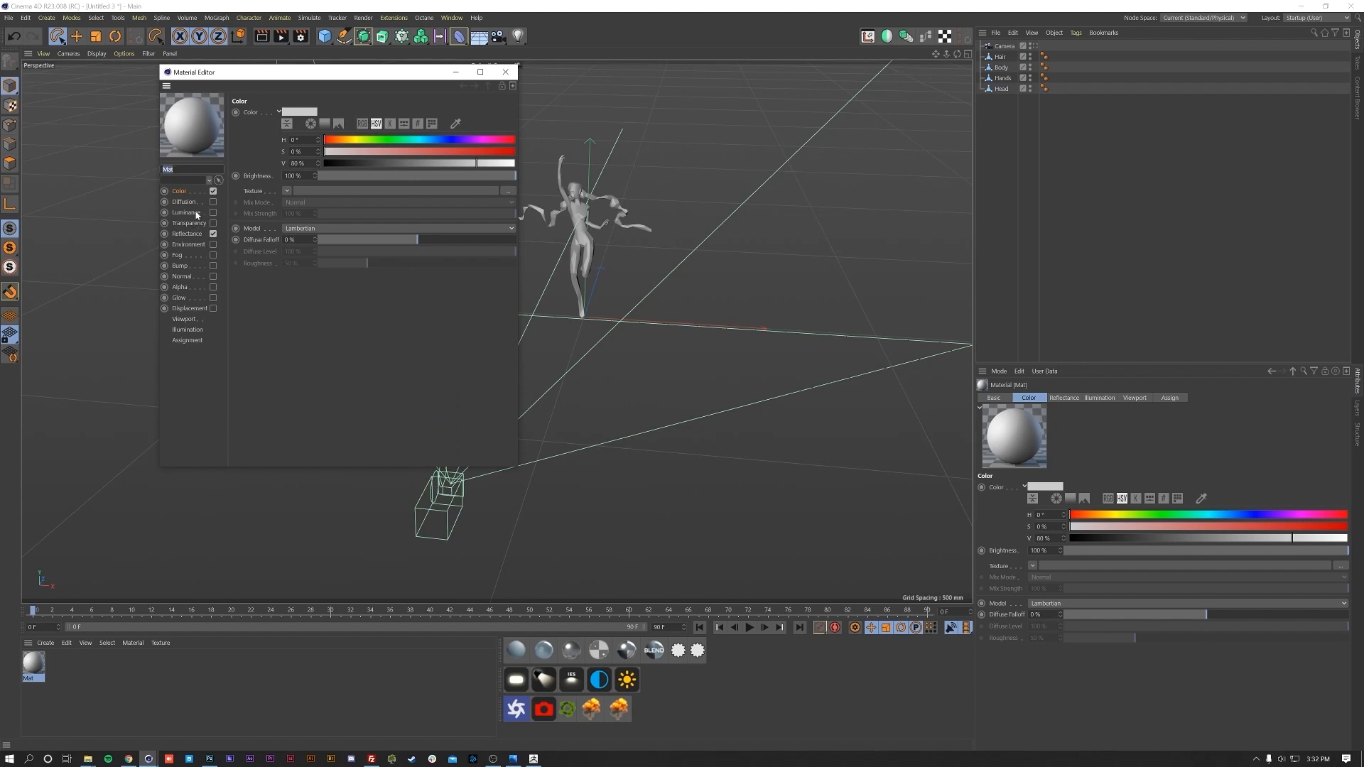
click(508, 188)
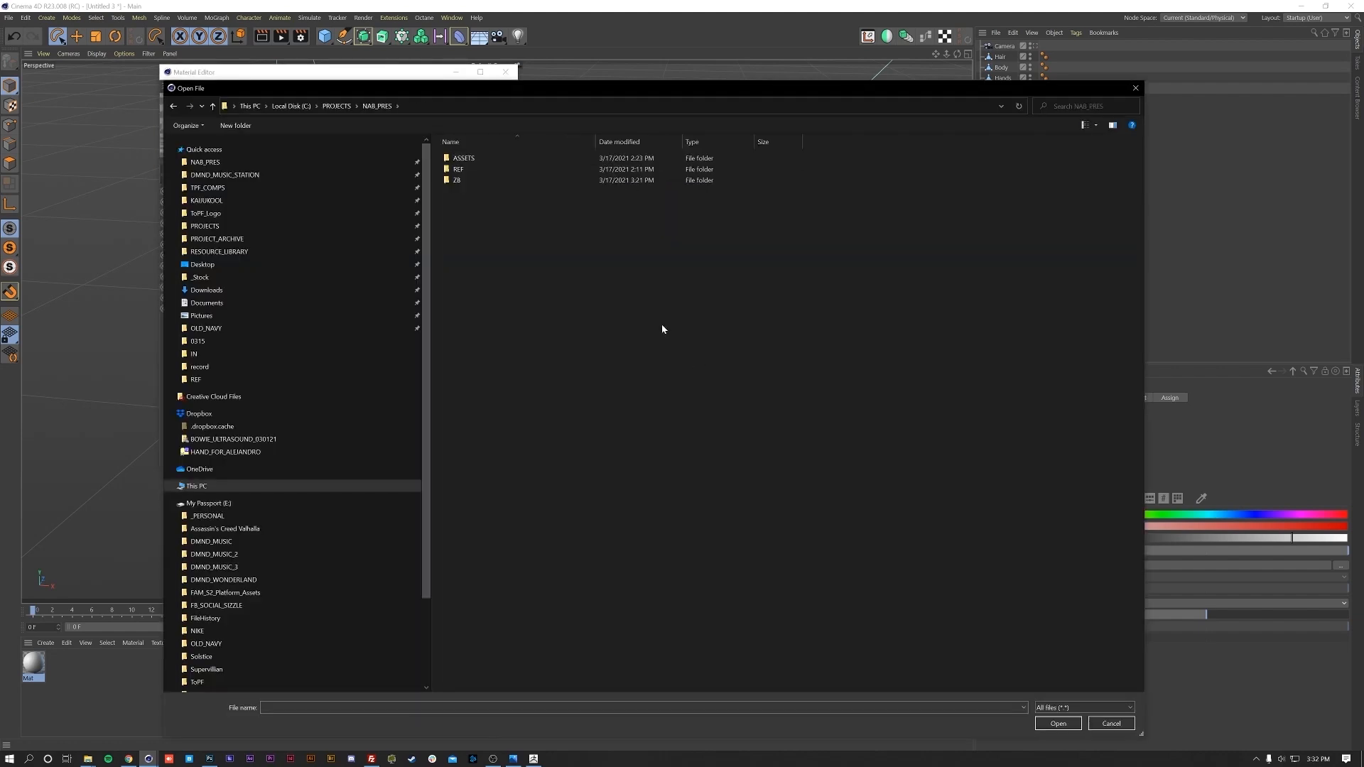
double_click(469, 169)
double_click(526, 169)
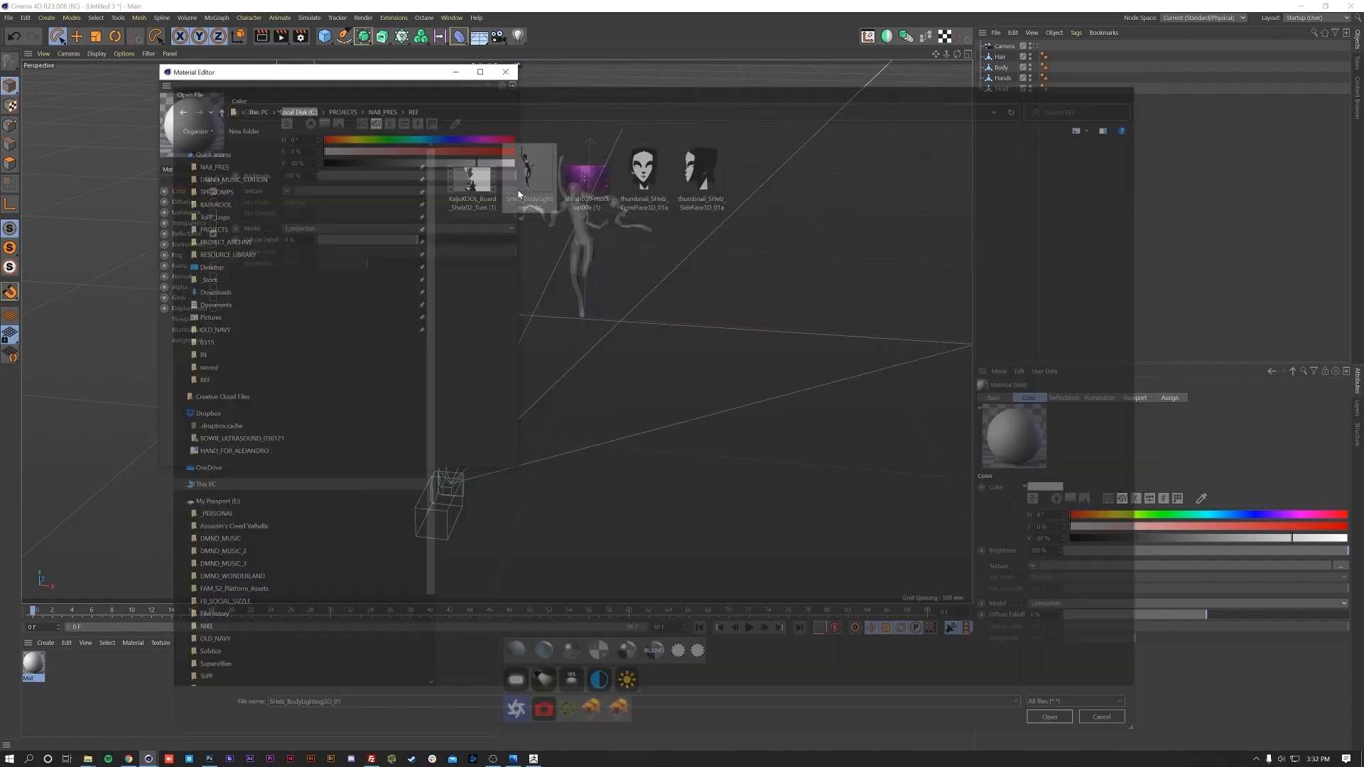
click(767, 429)
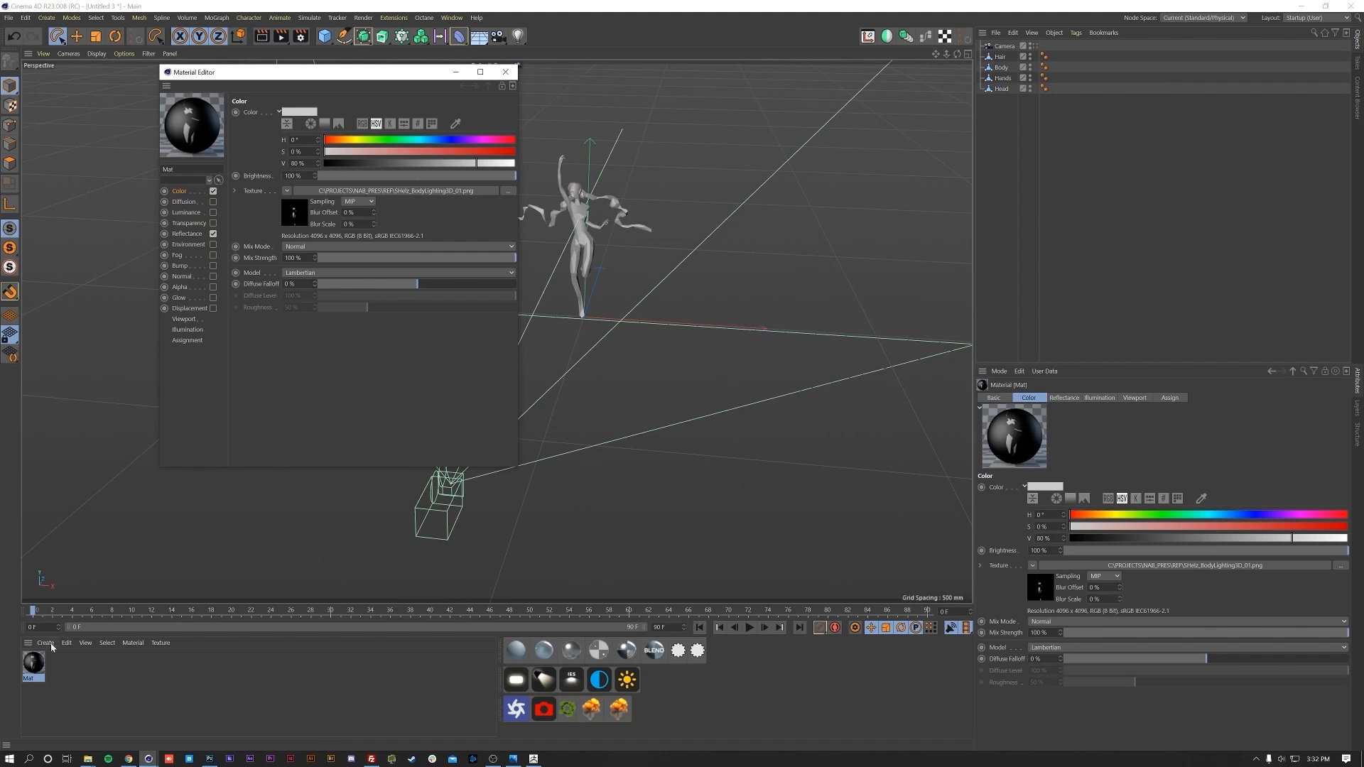
- Apply the body lighting material to the body and set its projection to Camera Mapping through the new camera
drag(584, 225, 582, 276)
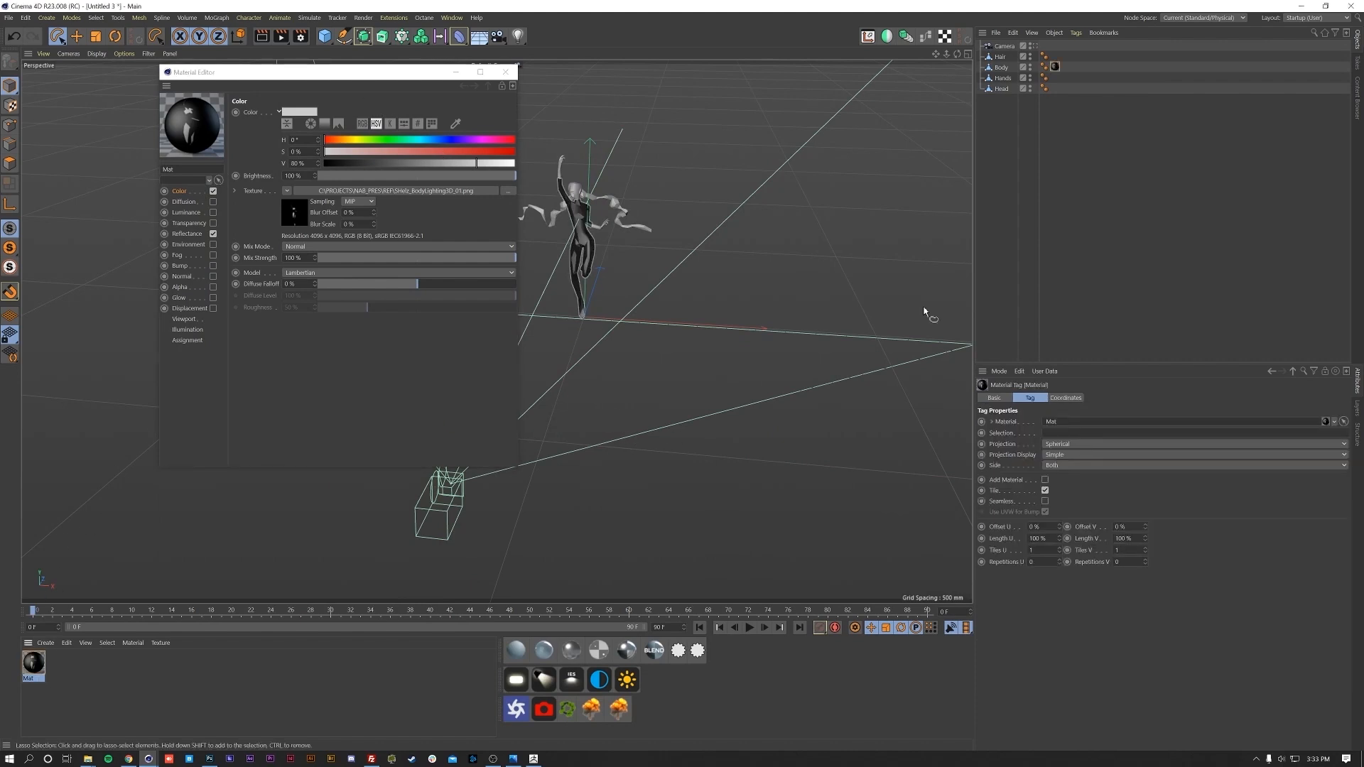
click(1074, 445)
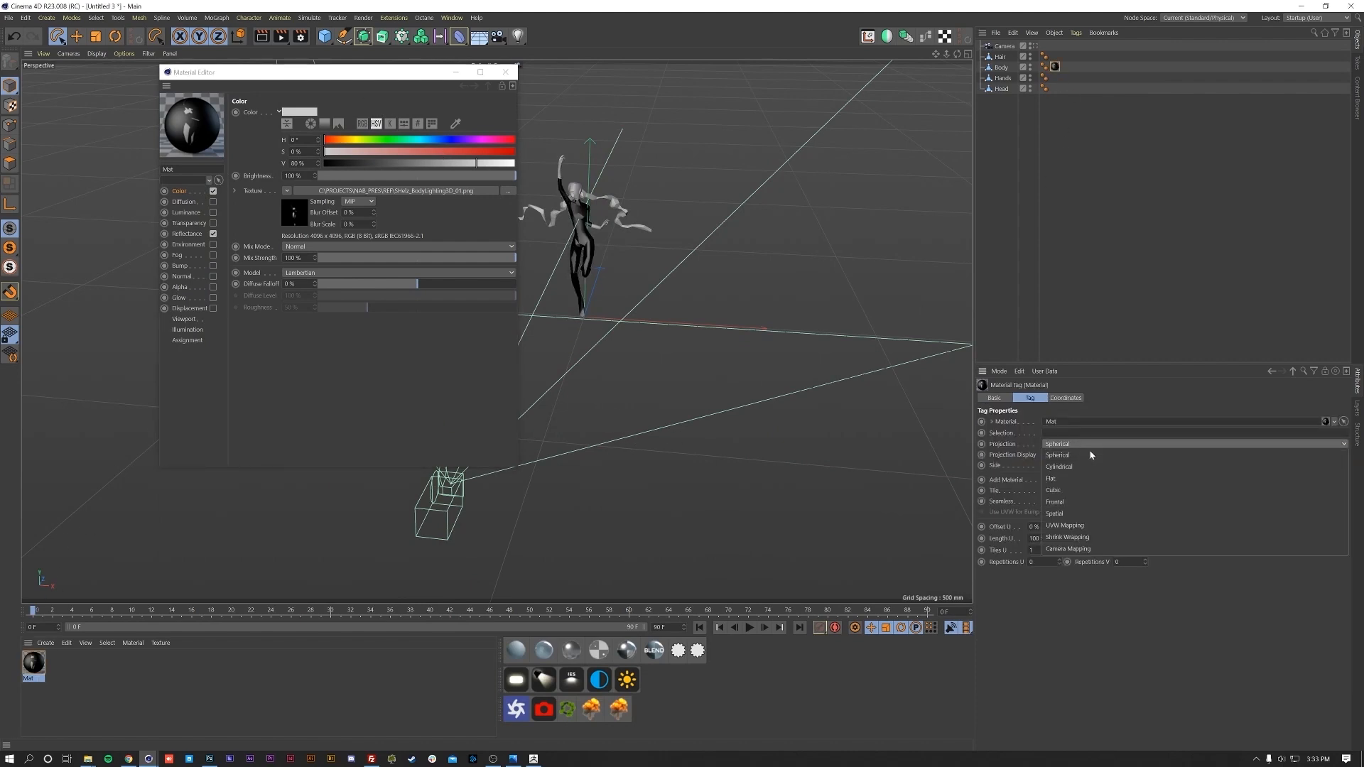
click(1089, 549)
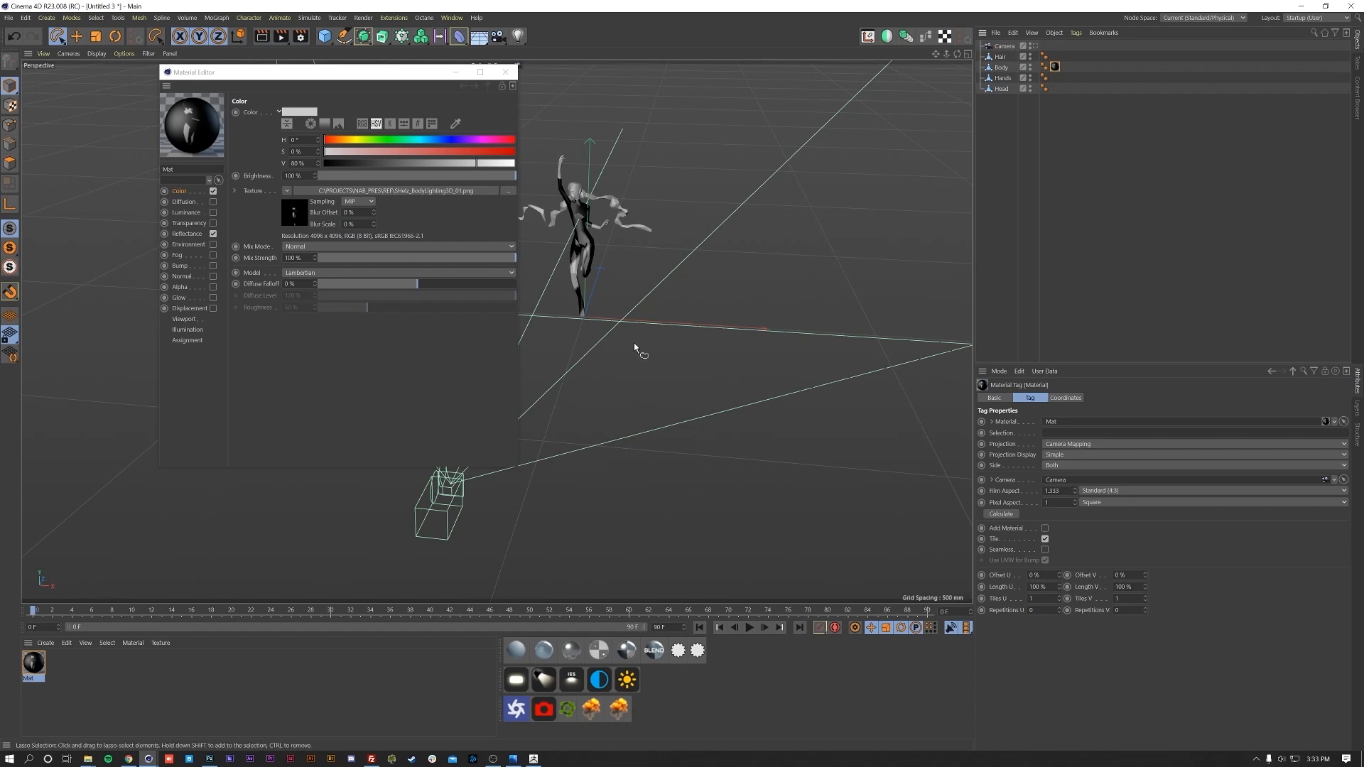
- Raise the body lighting material's texture preview size for the viewport and close the material editor
click(188, 320)
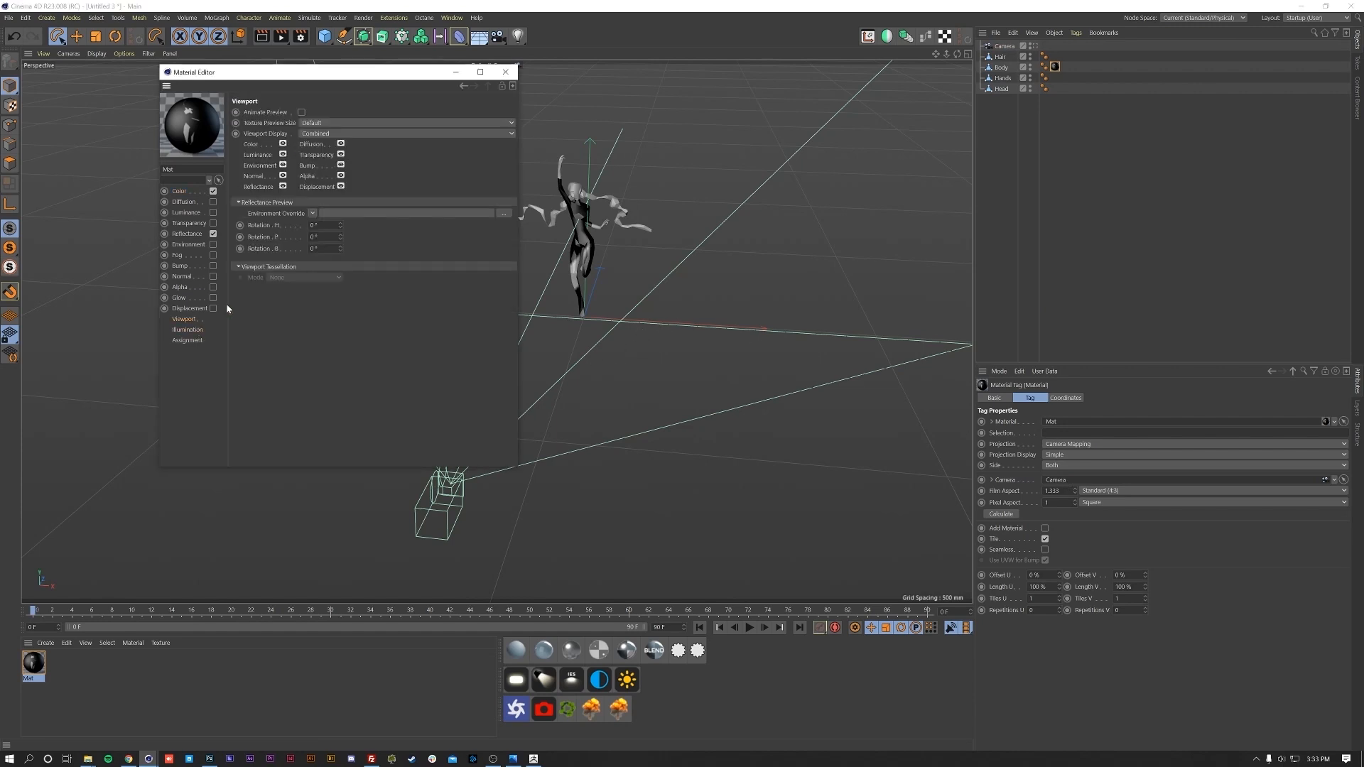
click(387, 122)
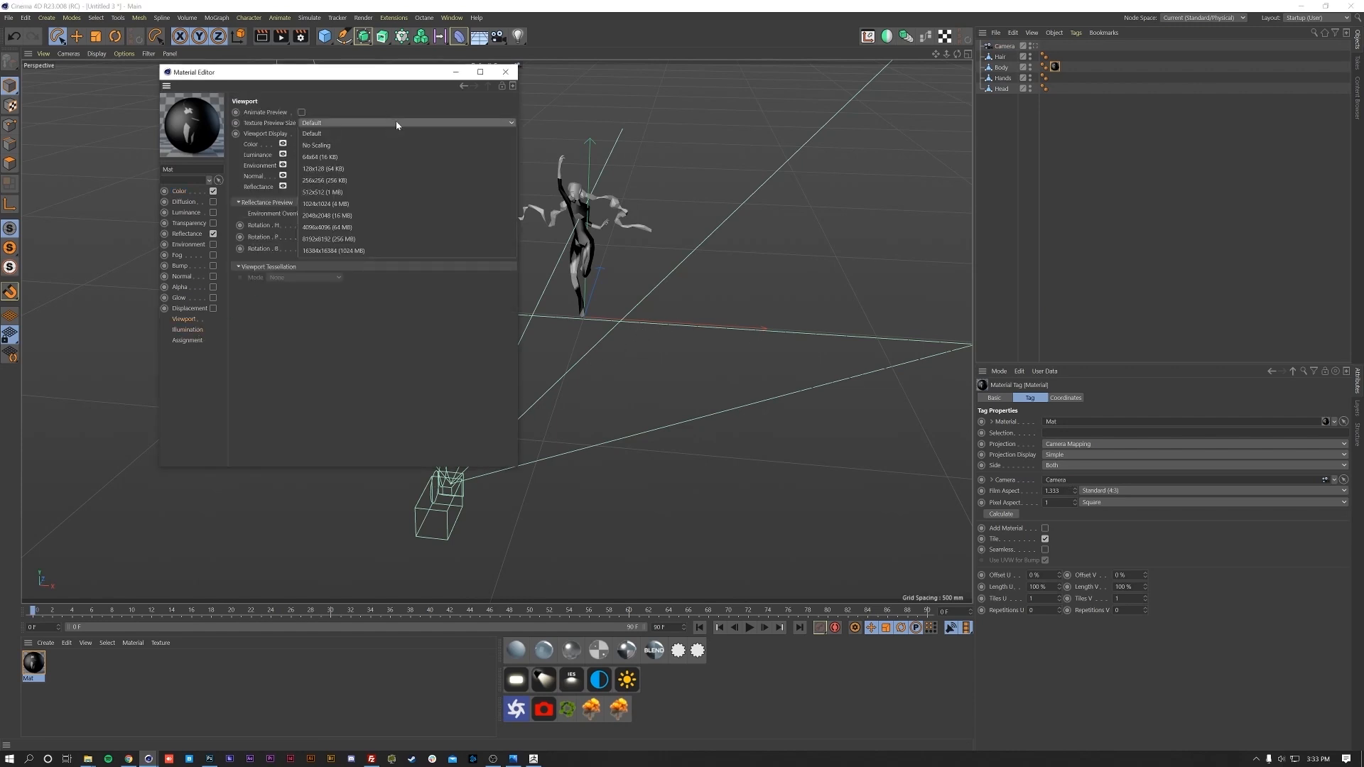
click(368, 234)
click(505, 72)
- Move the camera closer to the figure to scale the projected body lighting image
alt+drag(522, 138, 538, 437)
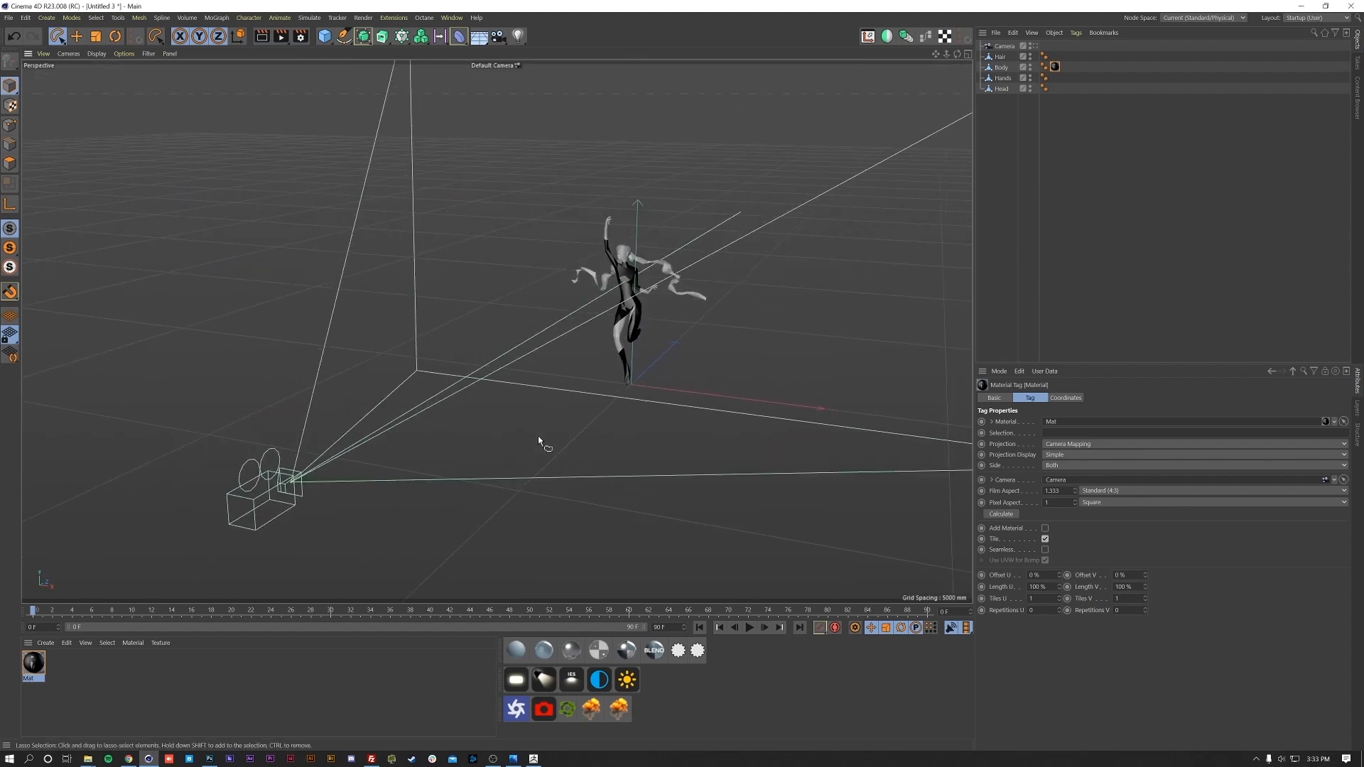
click(1001, 47)
key(e)
mouse_move(341, 451)
mouse_down()
mouse_move(168, 554)
mouse_move(578, 306)
mouse_move(617, 326)
mouse_up()
scroll(640, 327, up, 8)
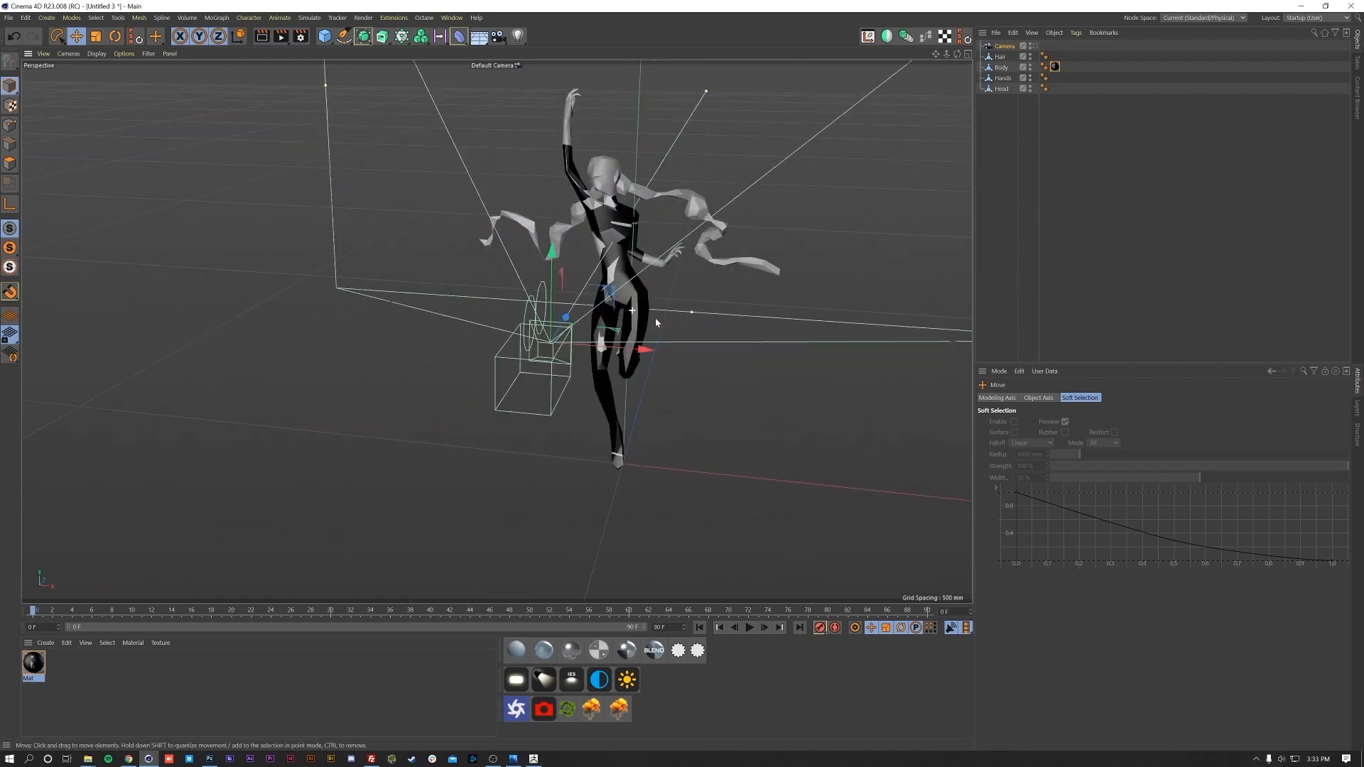
drag(686, 387, 660, 477)
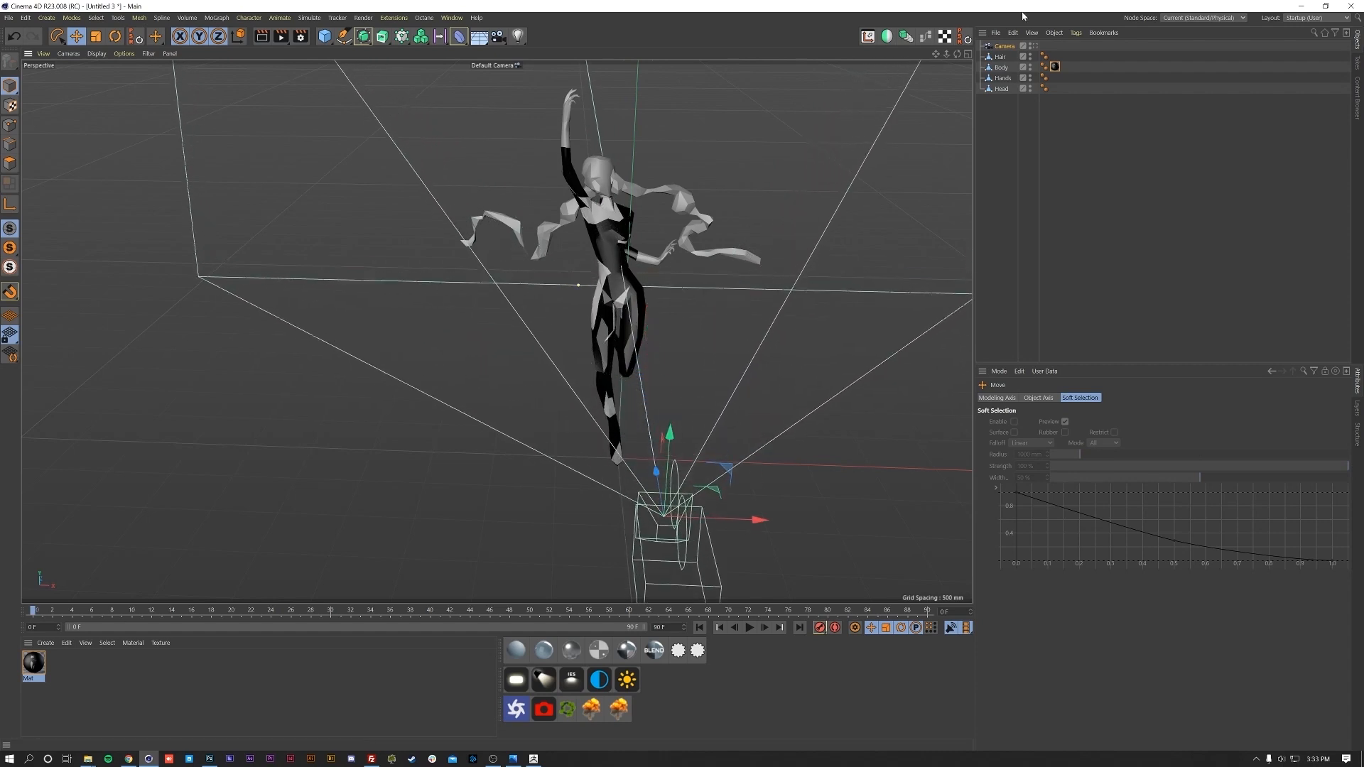
- Set the projection camera's focal length to 50 mm
click(1005, 47)
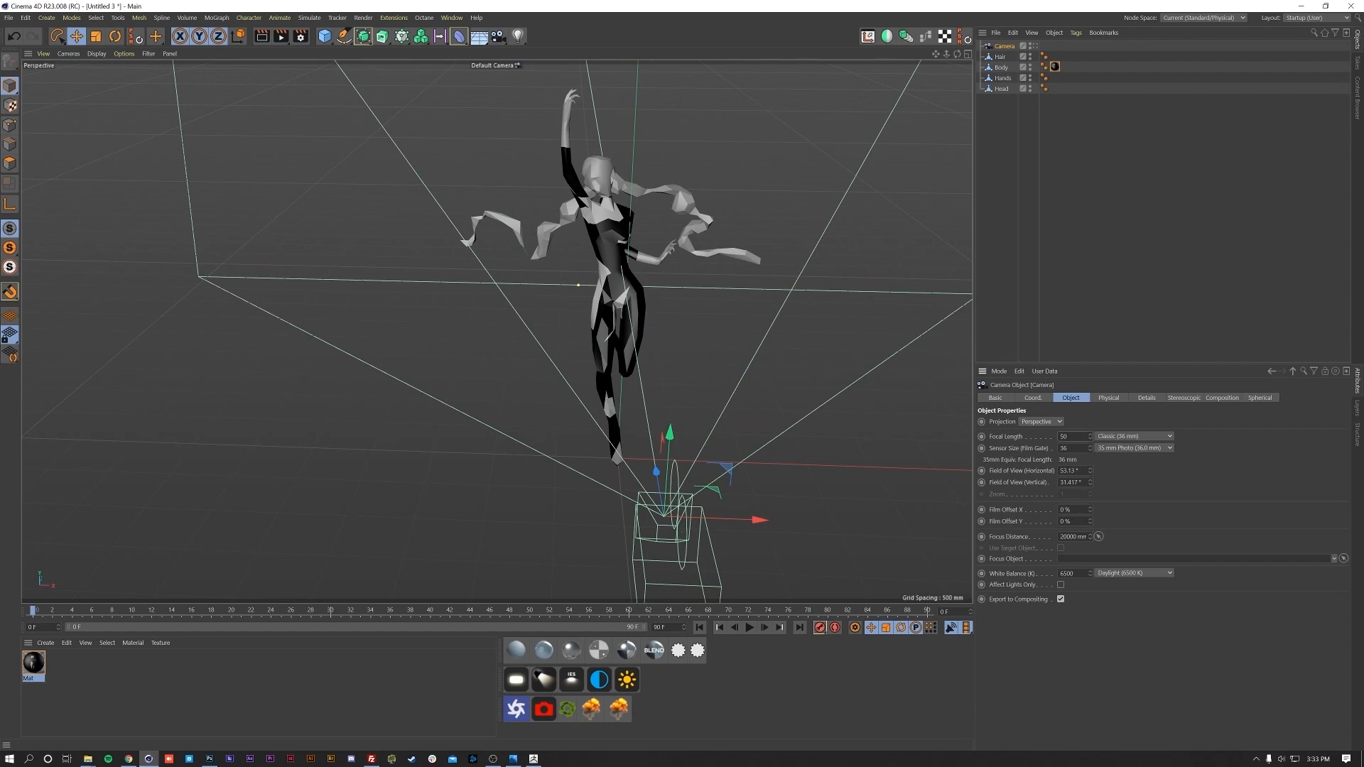
key(Return)
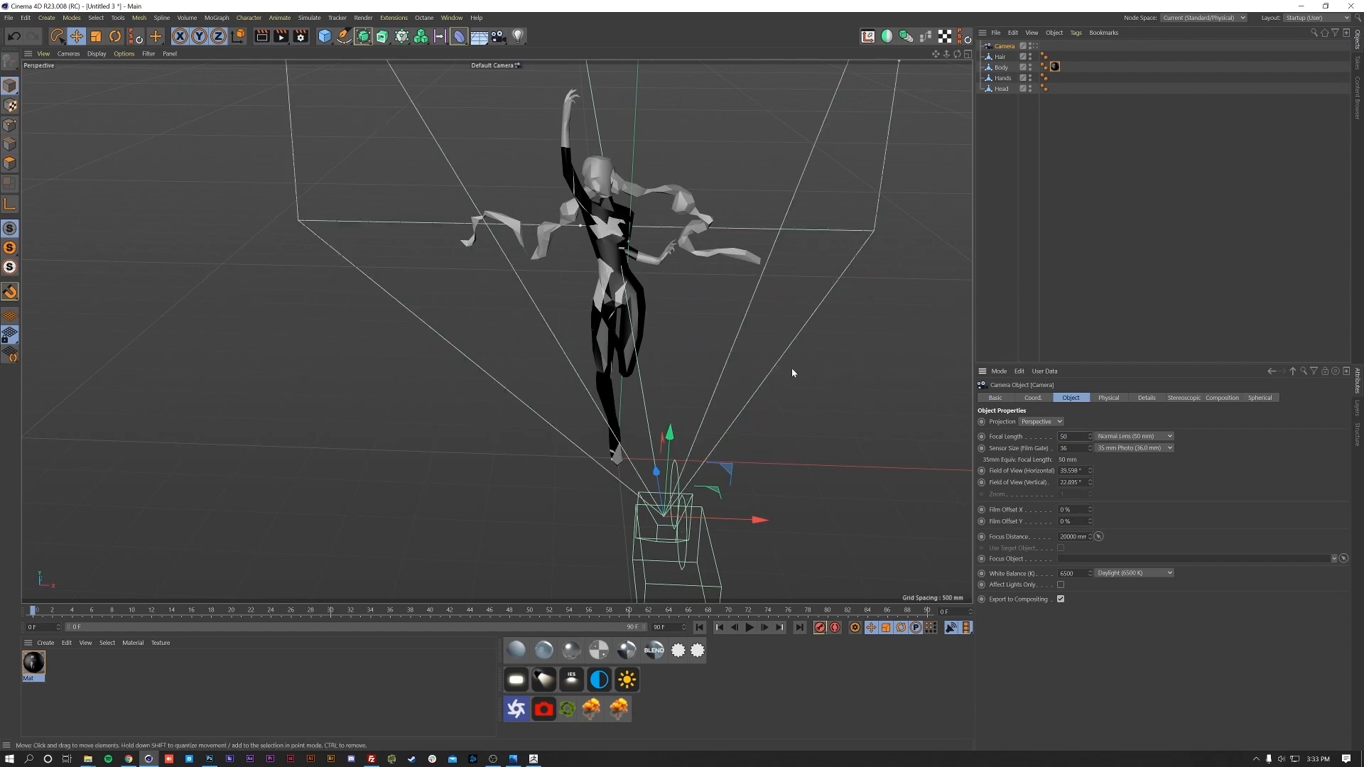
scroll(667, 502, down, 3)
alt+middle_drag(632, 528, 605, 490)
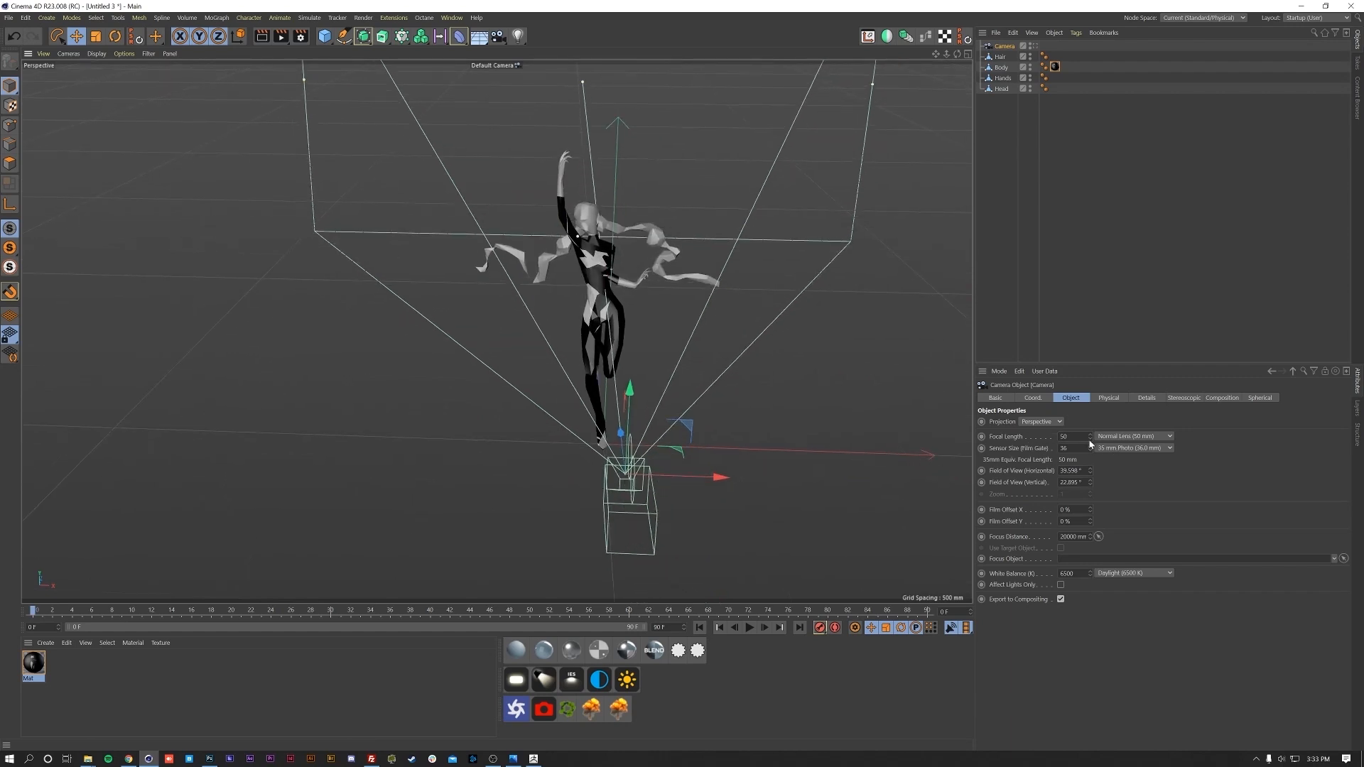
- Set the projection camera's Y scale to 1.4
alt+drag(640, 436, 679, 505)
drag(601, 426, 589, 499)
scroll(588, 495, up, 3)
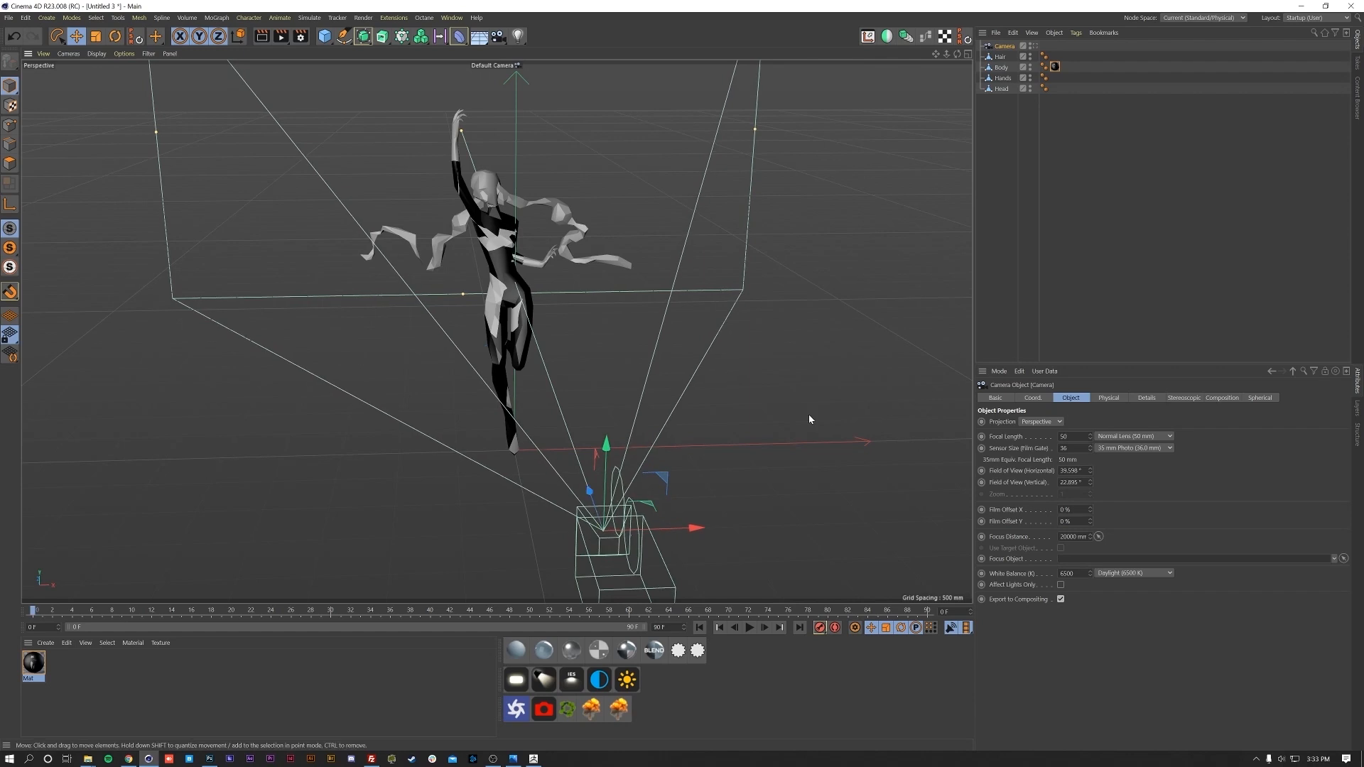
click(1034, 398)
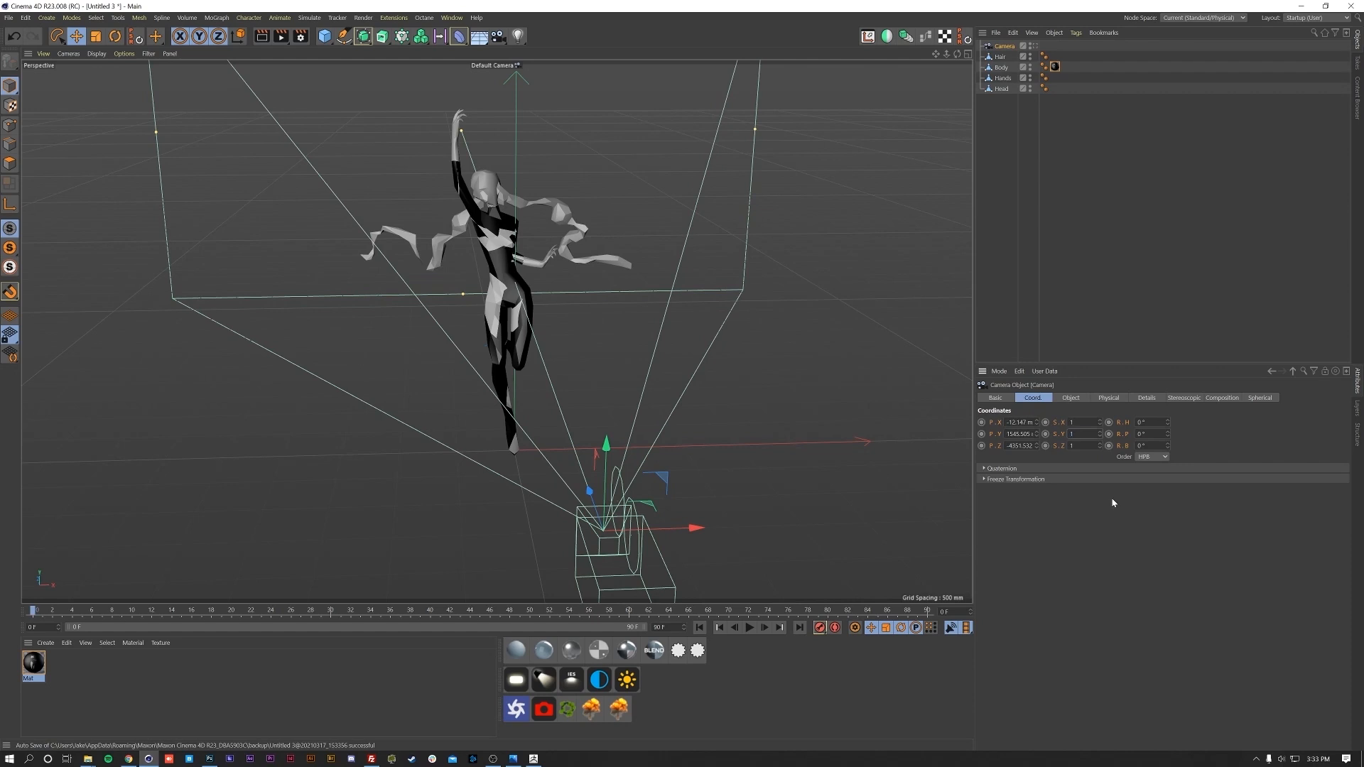
text(4)
key(Return)
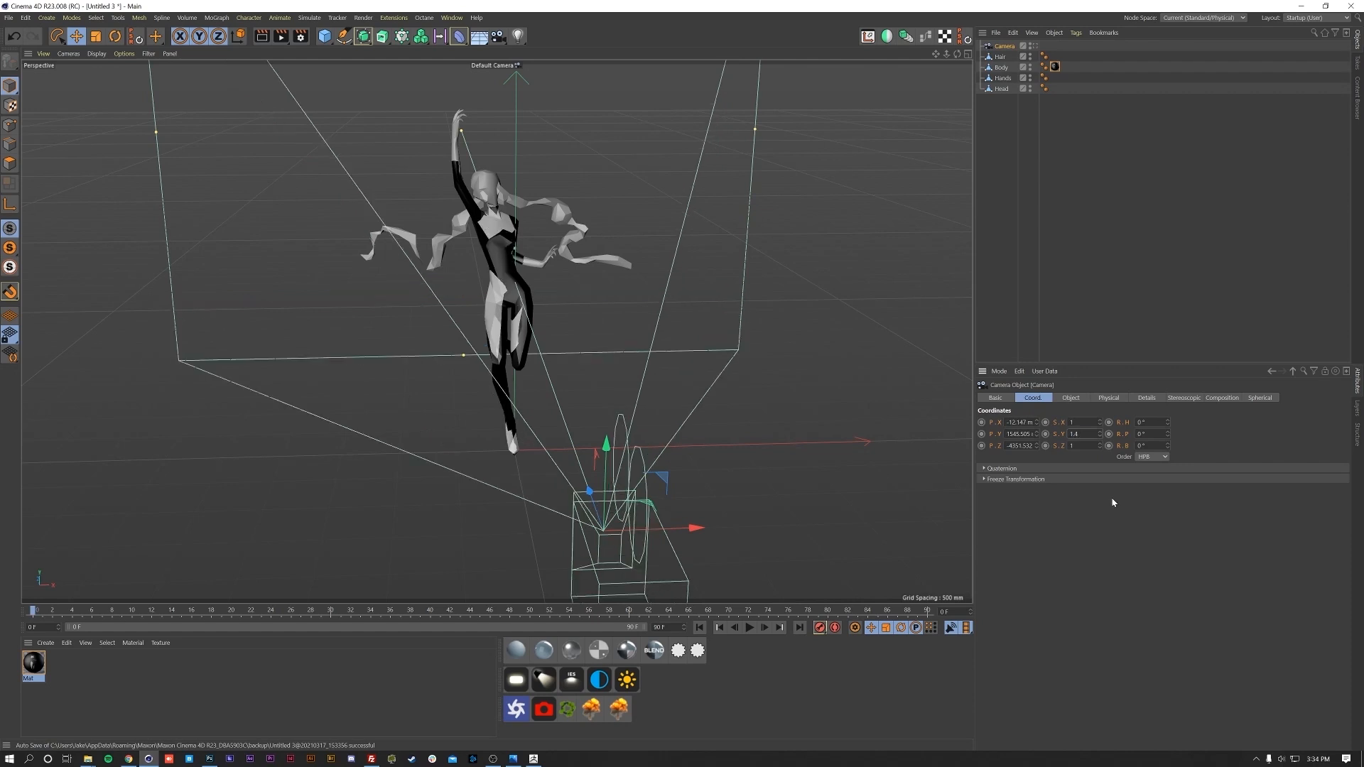
- Lower the projection camera slightly and shift it along X to line the projected image up with the body
drag(608, 460, 574, 495)
drag(662, 536, 665, 539)
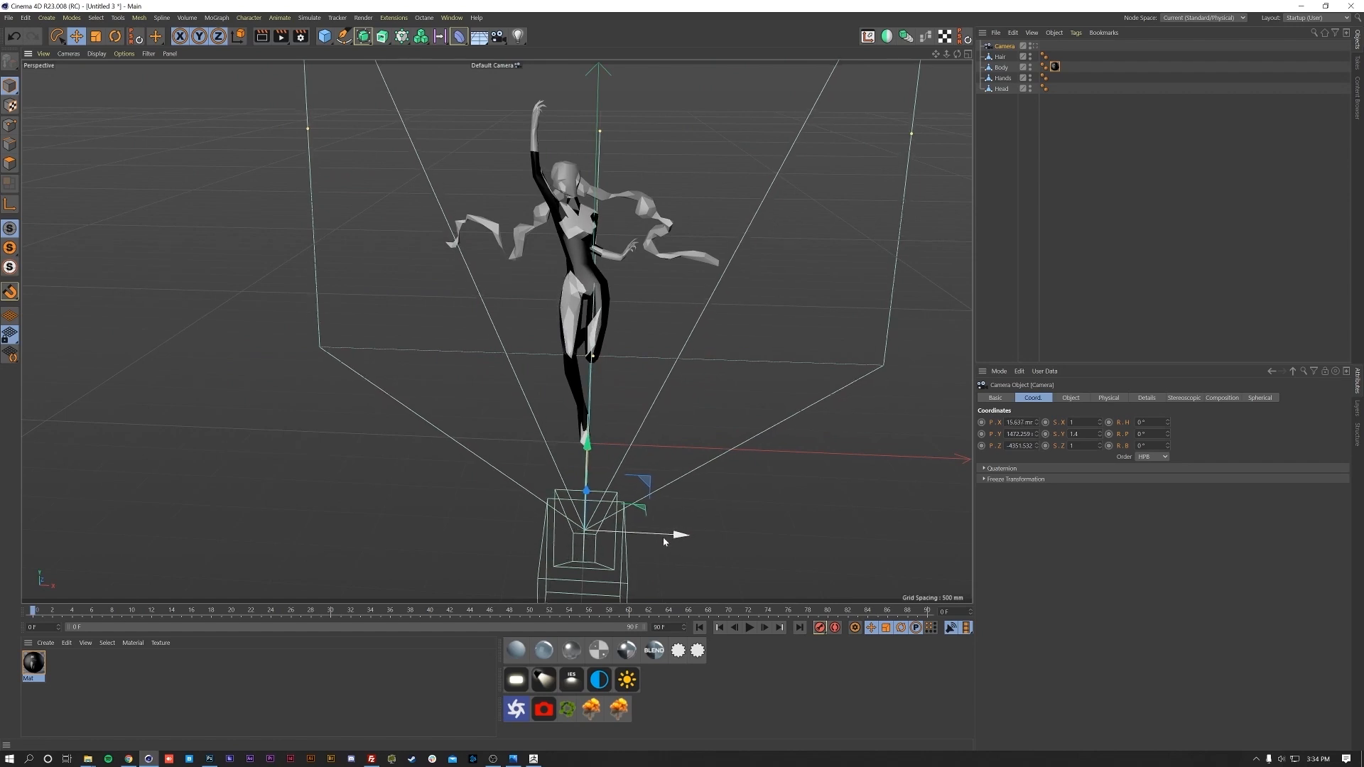
drag(589, 446, 682, 334)
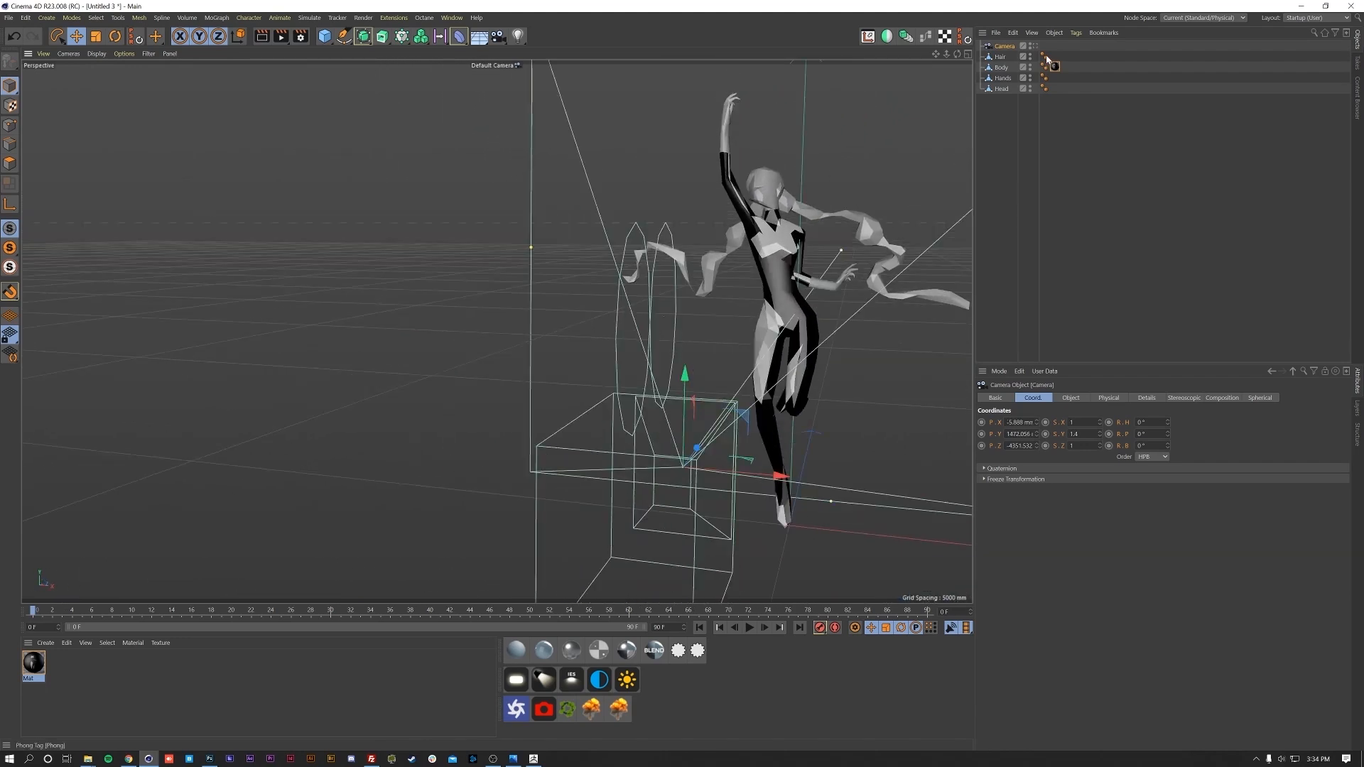
- Check the figure through the projection camera, nudge the camera slightly, and return to the default camera view
click(1036, 46)
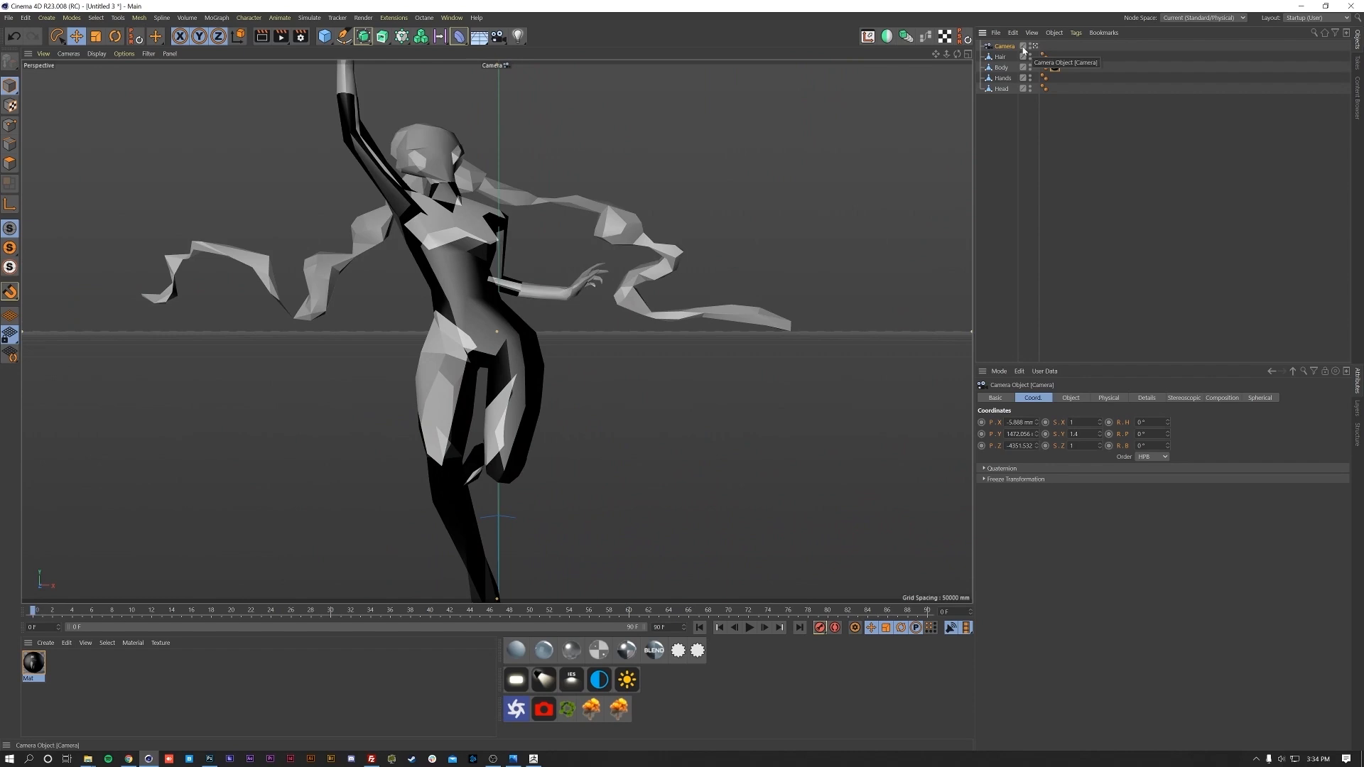
mouse_move(508, 390)
mouse_down()
mouse_move(526, 387)
mouse_move(509, 390)
mouse_up()
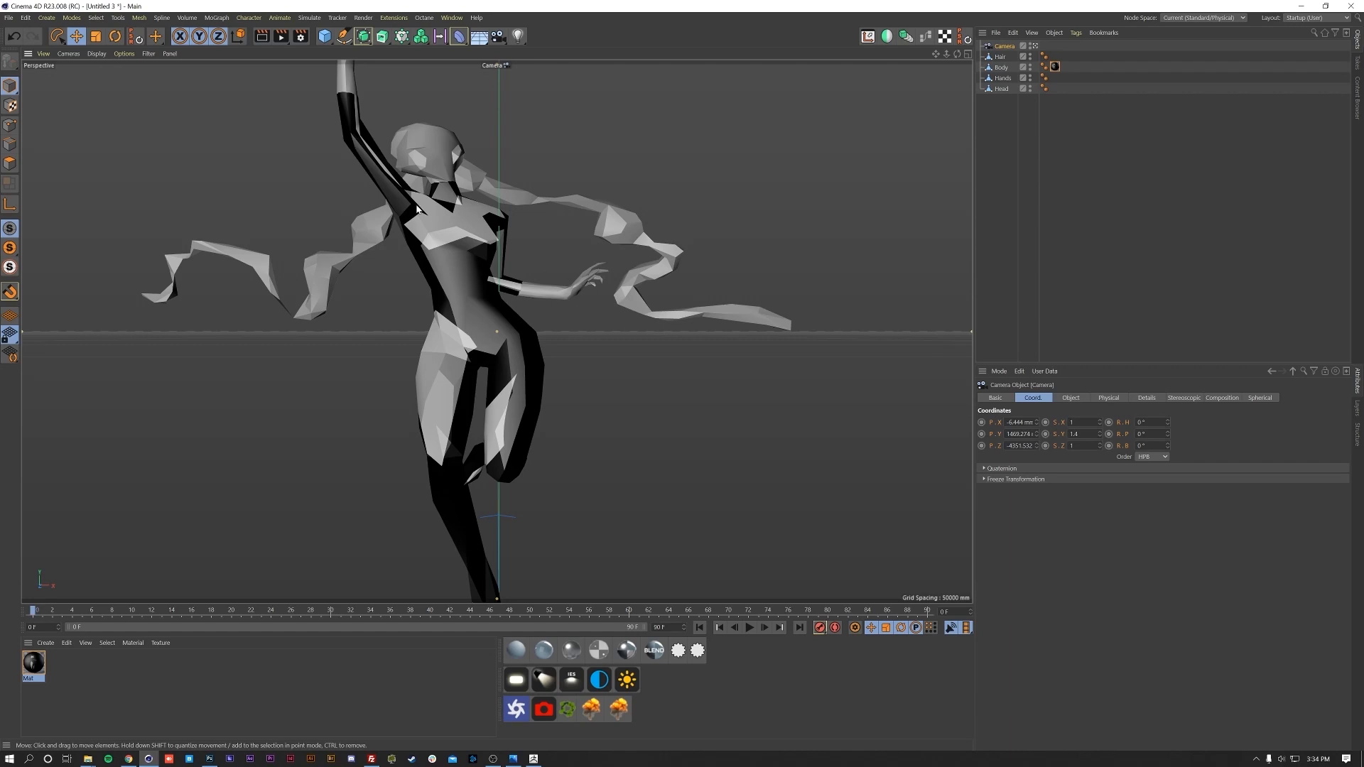
middle_click(472, 447)
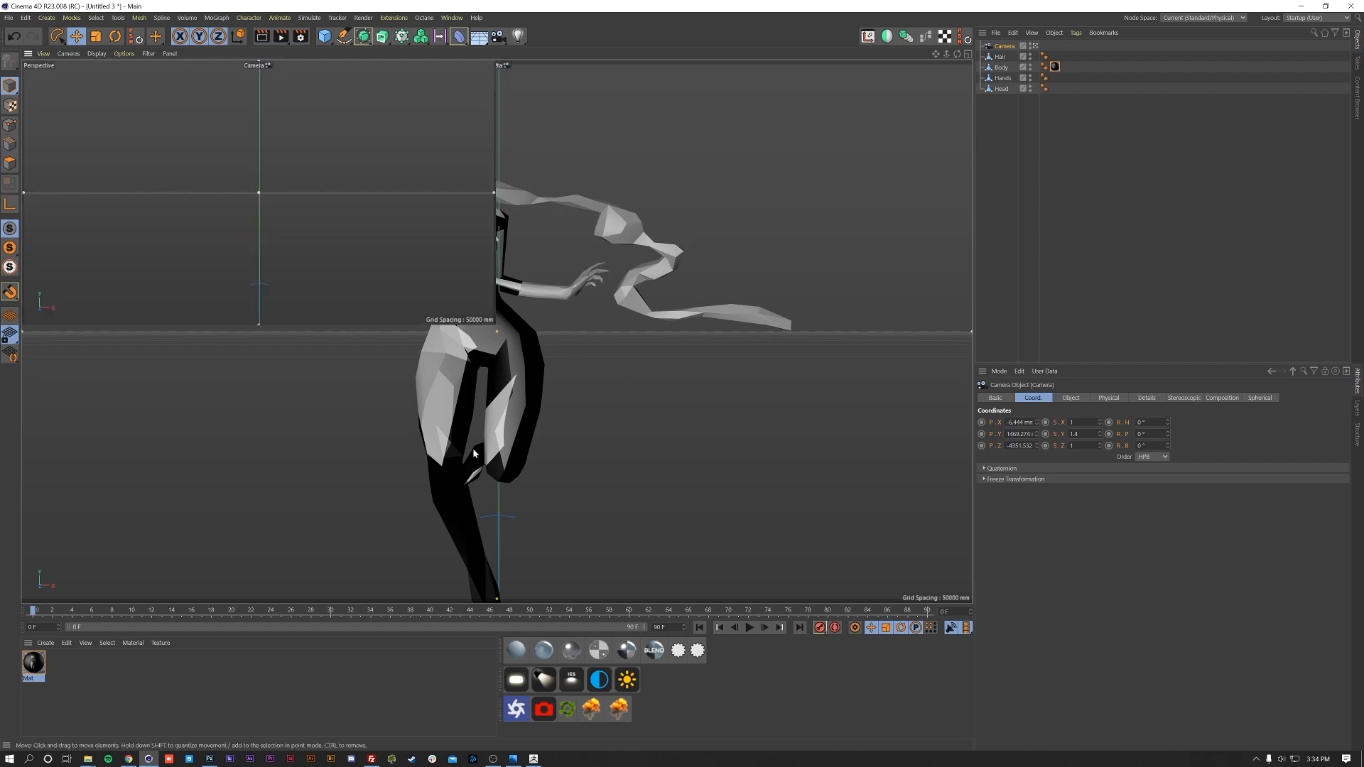
middle_click(343, 305)
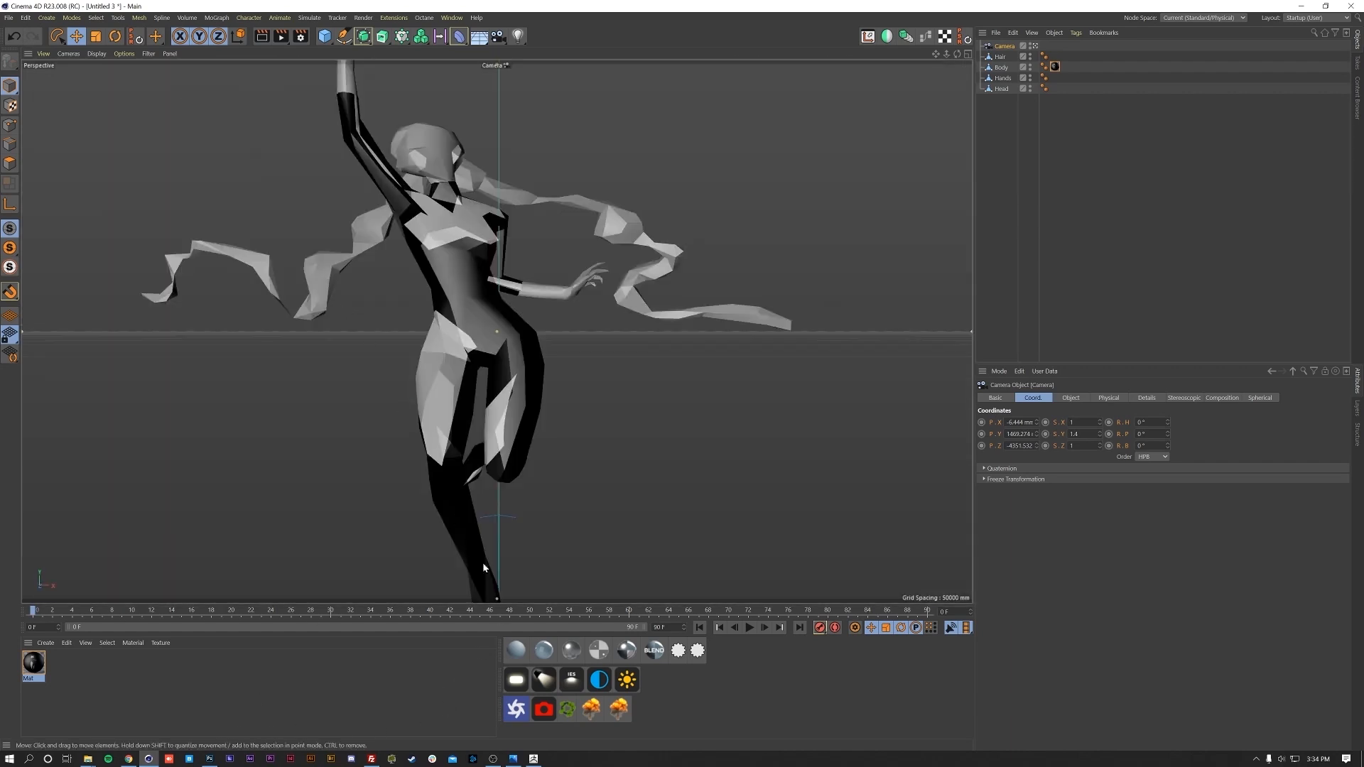
click(1033, 46)
alt+drag(838, 299, 638, 398)
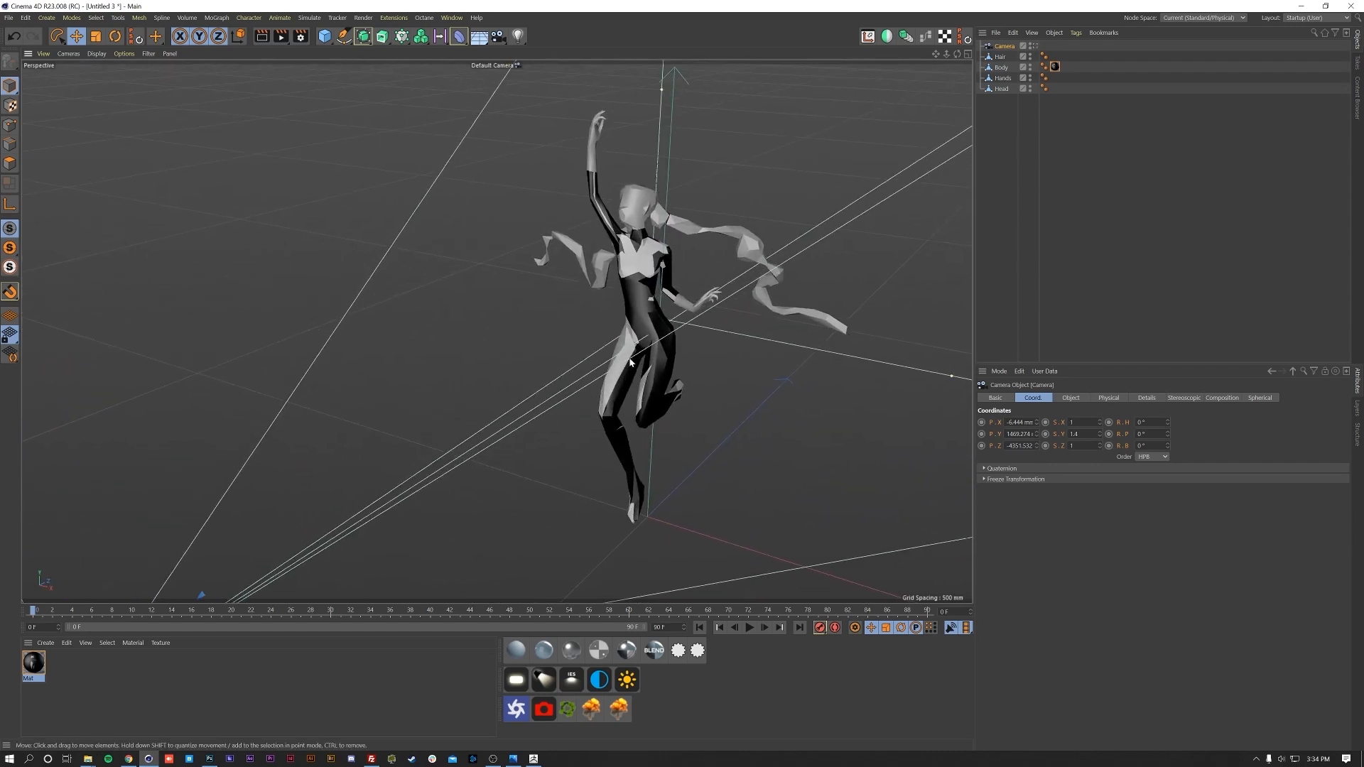
- Copy the body lighting texture into the material's Luminance channel, leaving Luminance on and turning Color and Reflectance off
double_click(34, 662)
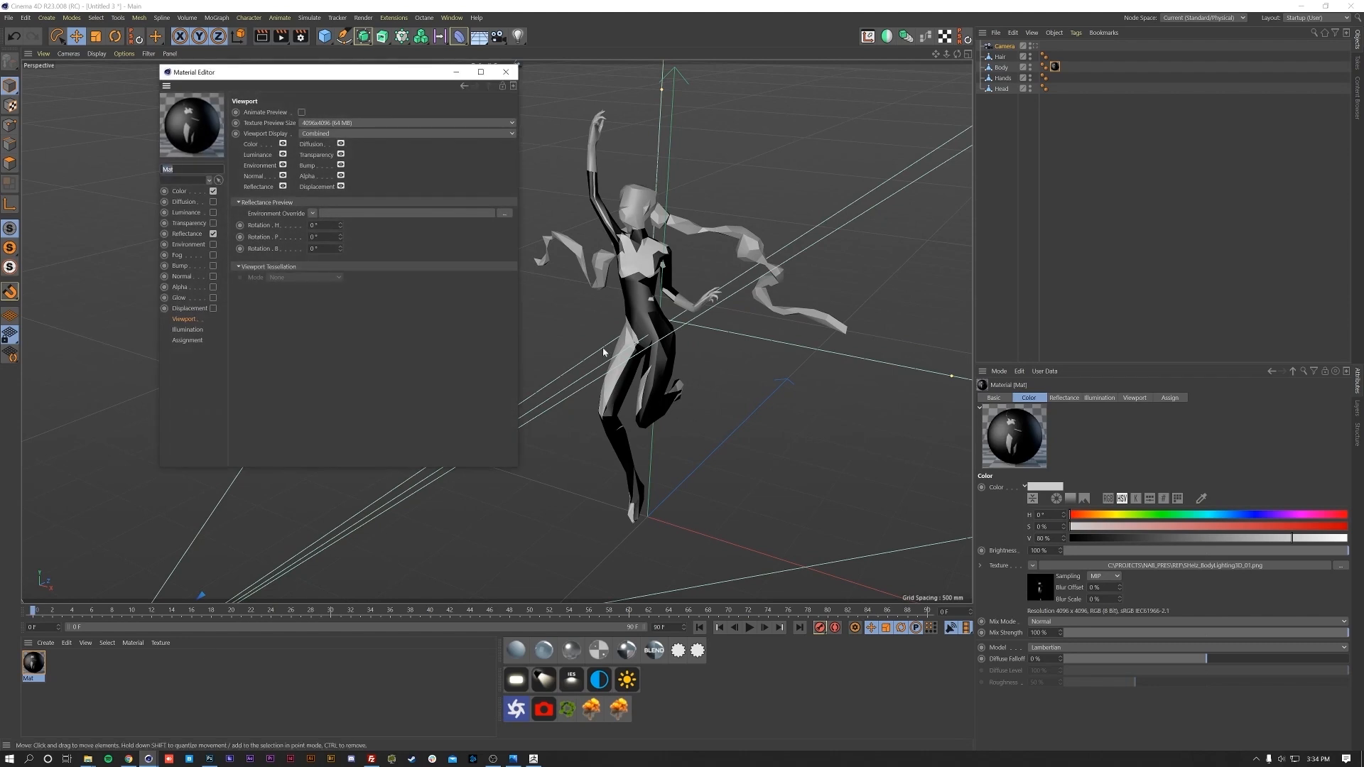
click(208, 192)
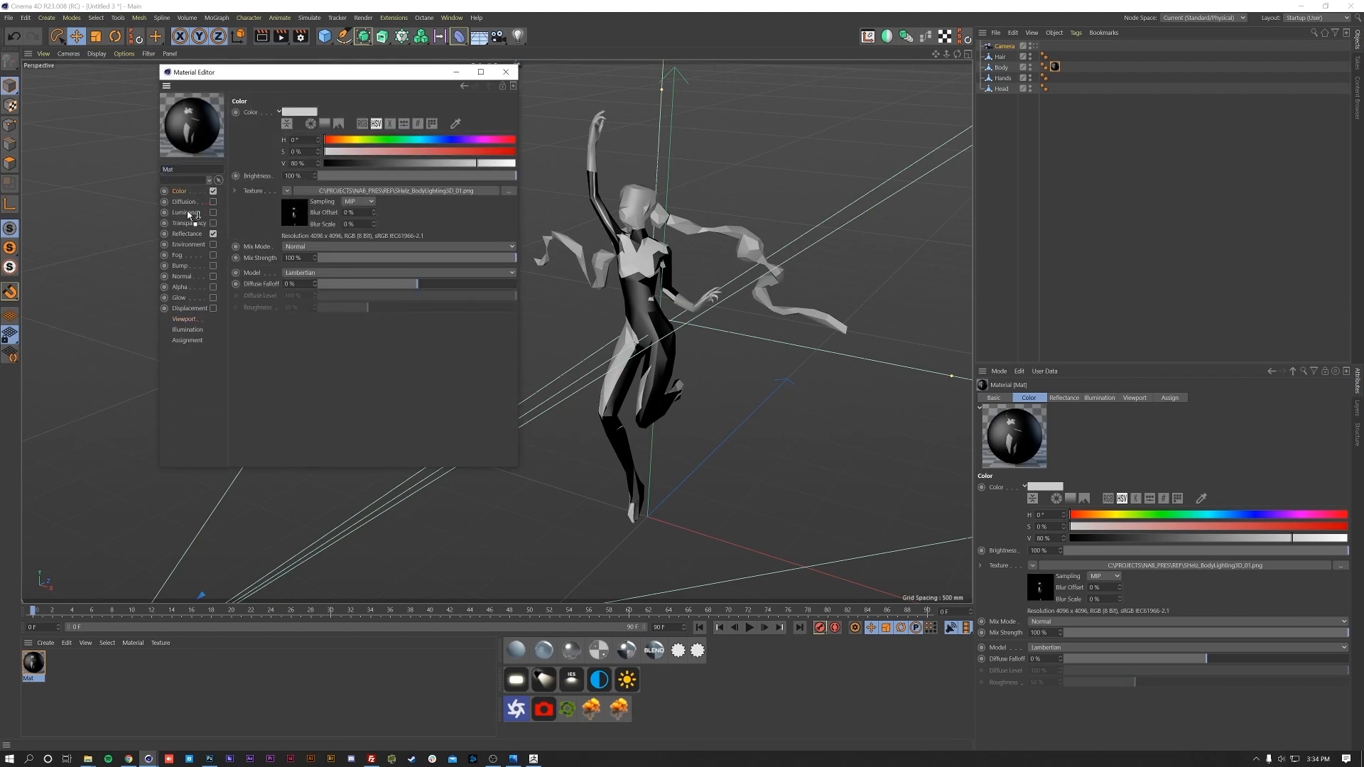
click(187, 214)
click(287, 198)
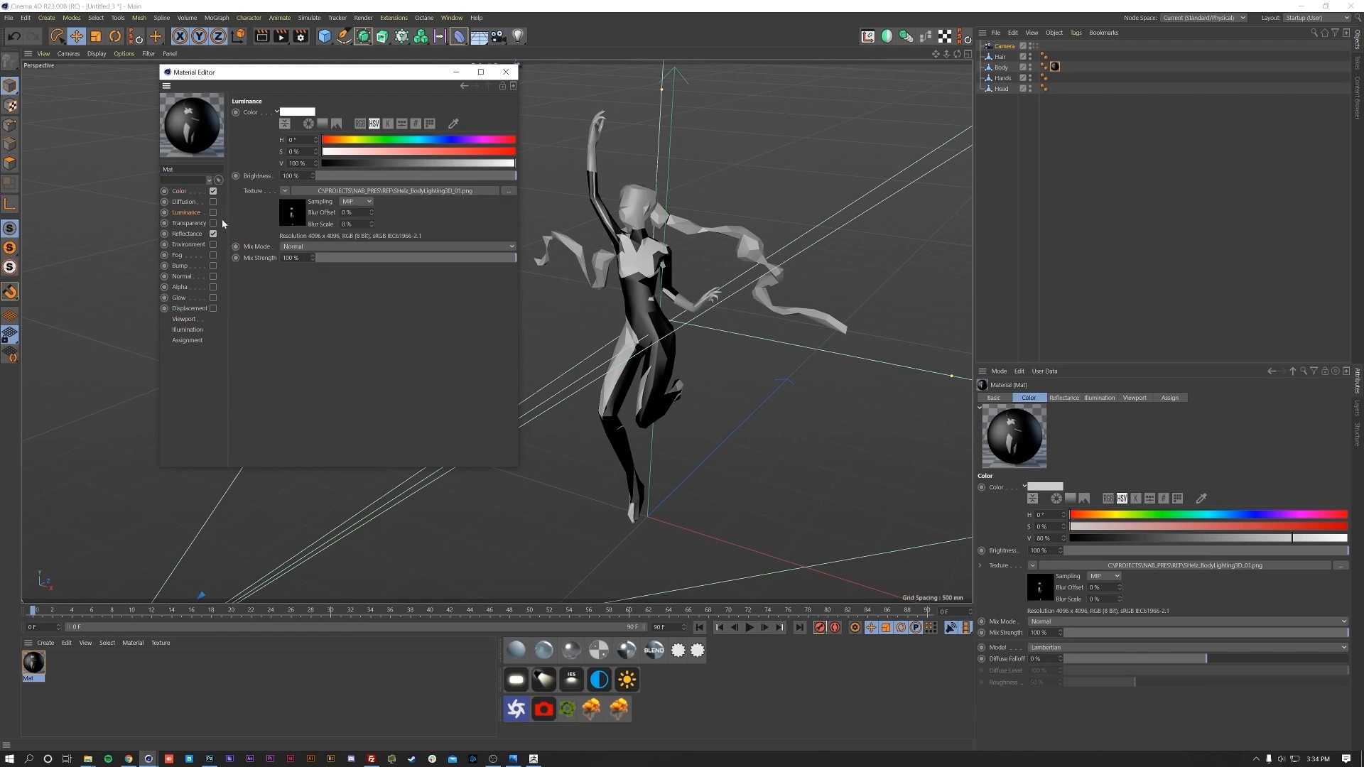
click(213, 192)
click(213, 213)
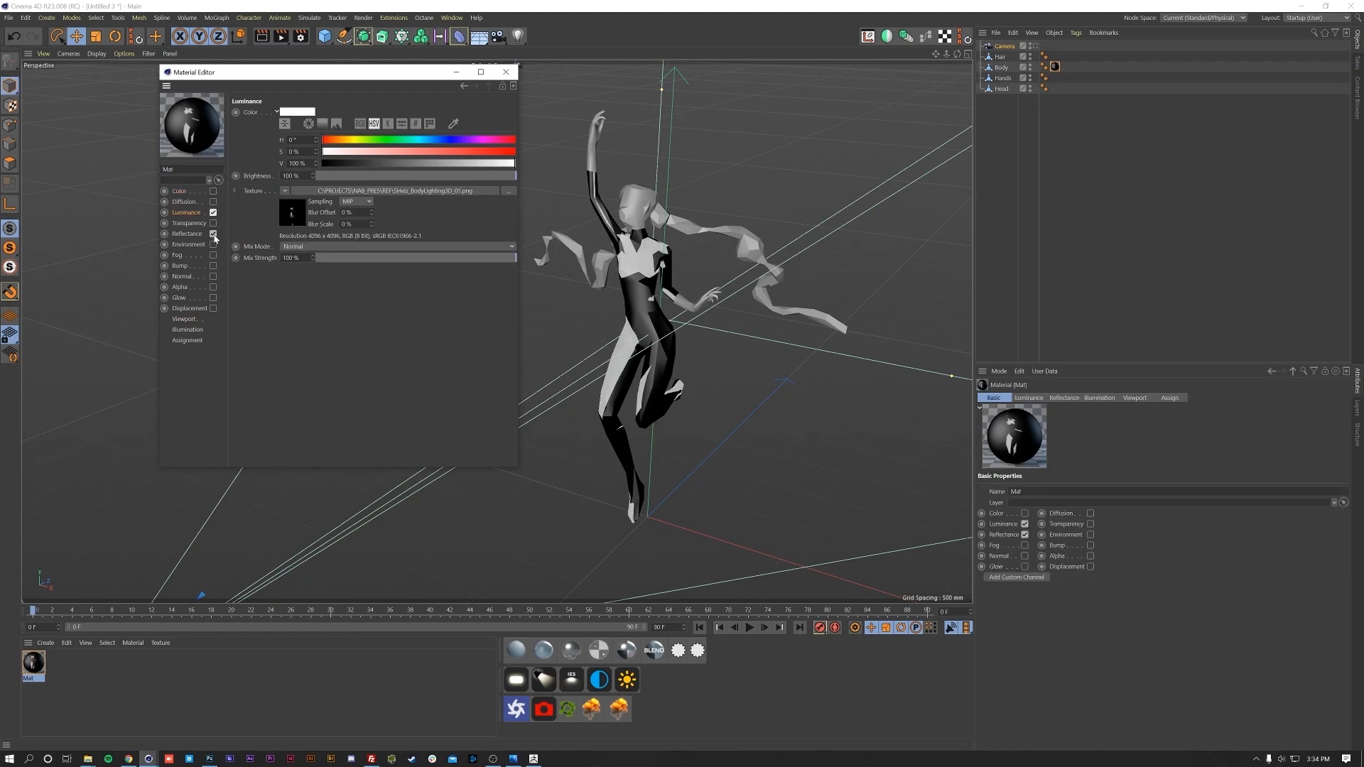
click(214, 234)
click(506, 72)
- In polygon mode, select the body polygons carrying the stray white patch on the side of the waist
alt+drag(650, 301, 532, 339)
alt+middle_drag(532, 339, 594, 457)
alt+right_drag(594, 456, 584, 376)
alt+middle_drag(551, 330, 546, 358)
alt+right_drag(546, 362, 556, 364)
click(558, 364)
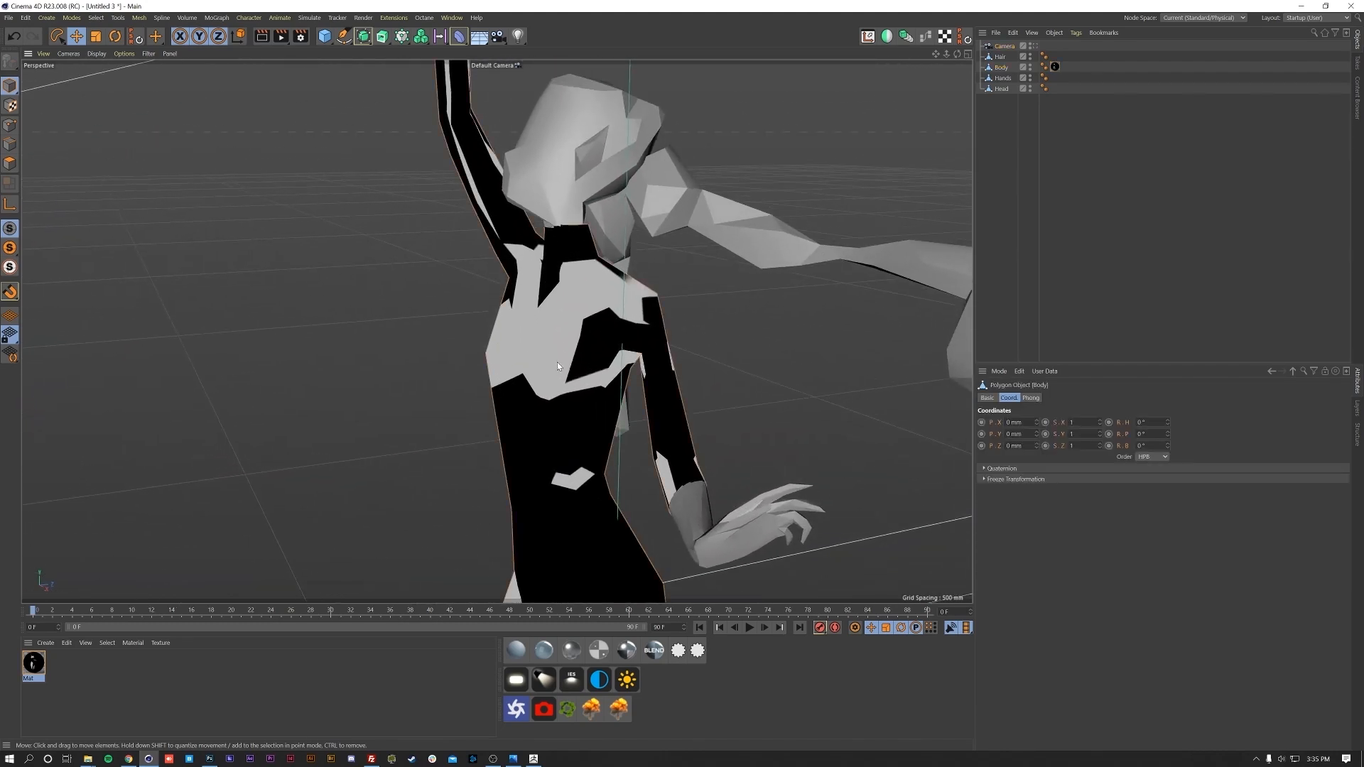
click(10, 164)
click(584, 508)
shift+click(584, 508)
alt+middle_drag(604, 412, 628, 387)
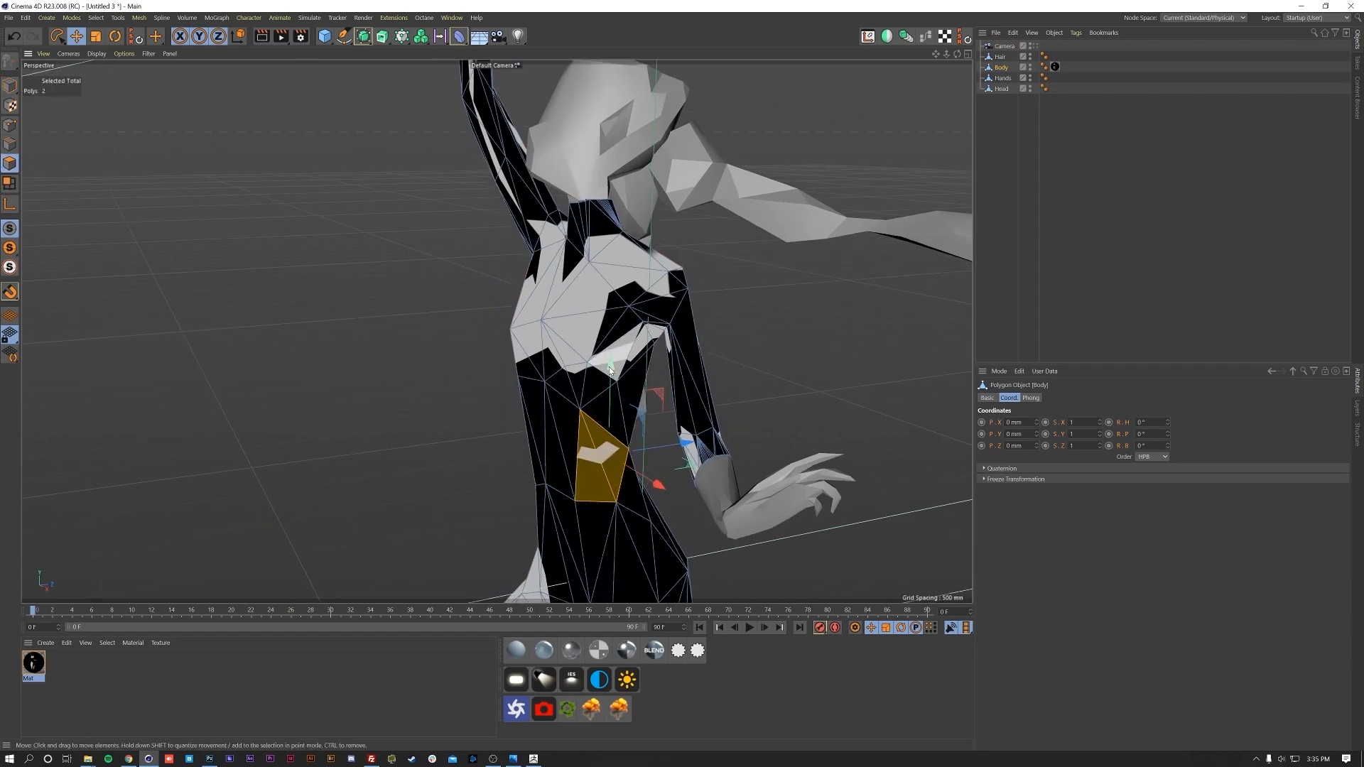
- Add the stray white polygons below the armpit and along the lowered arm to the selection
alt+right_drag(628, 387, 628, 330)
shift+click(628, 332)
shift+click(662, 327)
shift+click(688, 307)
shift+click(710, 361)
alt+drag(710, 362, 748, 362)
alt+middle_drag(625, 400, 707, 517)
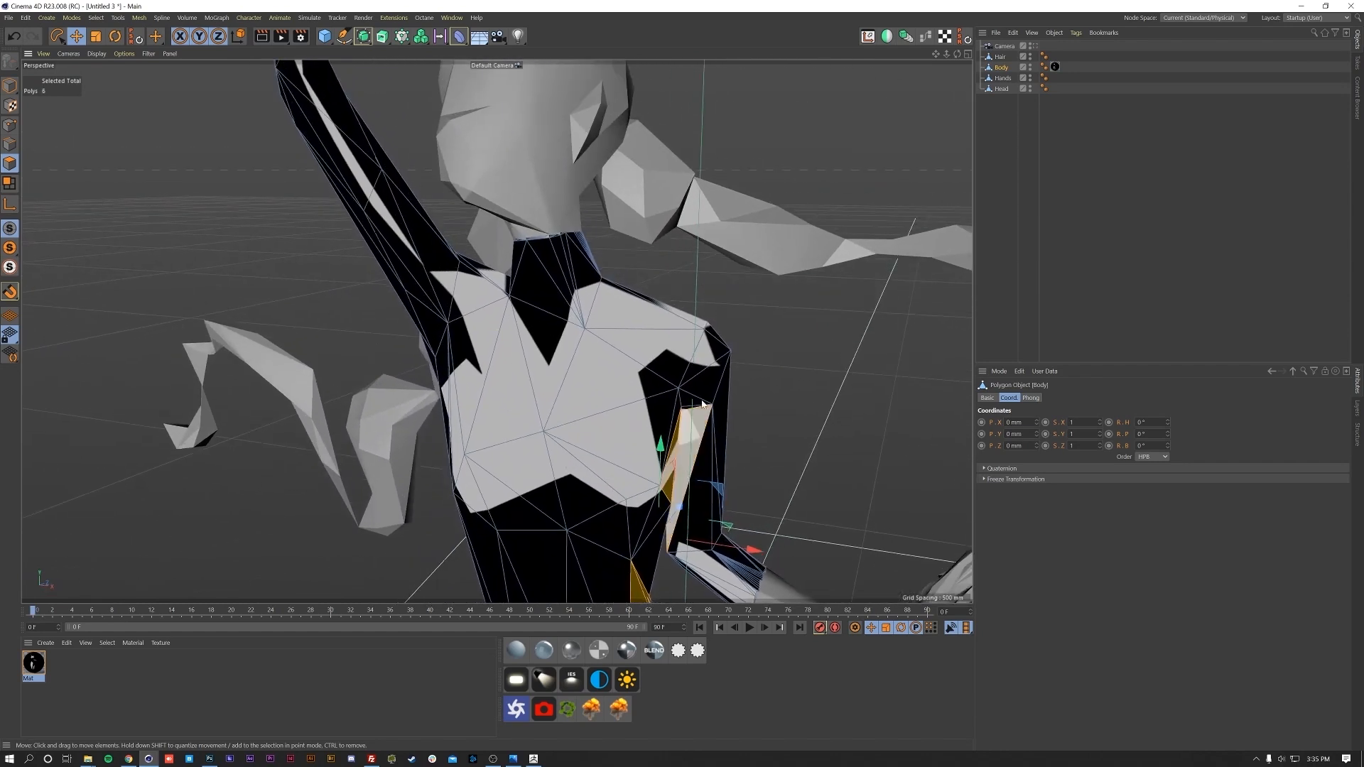
- Extend the selection with the white polygons over the lowered arm's shoulder and down its outer side
alt+drag(697, 426, 635, 380)
shift+click(721, 355)
mouse_move(727, 354)
alt+mouse_down()
mouse_move(637, 389)
mouse_move(746, 328)
mouse_move(763, 346)
alt+mouse_up()
shift+click(750, 332)
ctrl+click(763, 346)
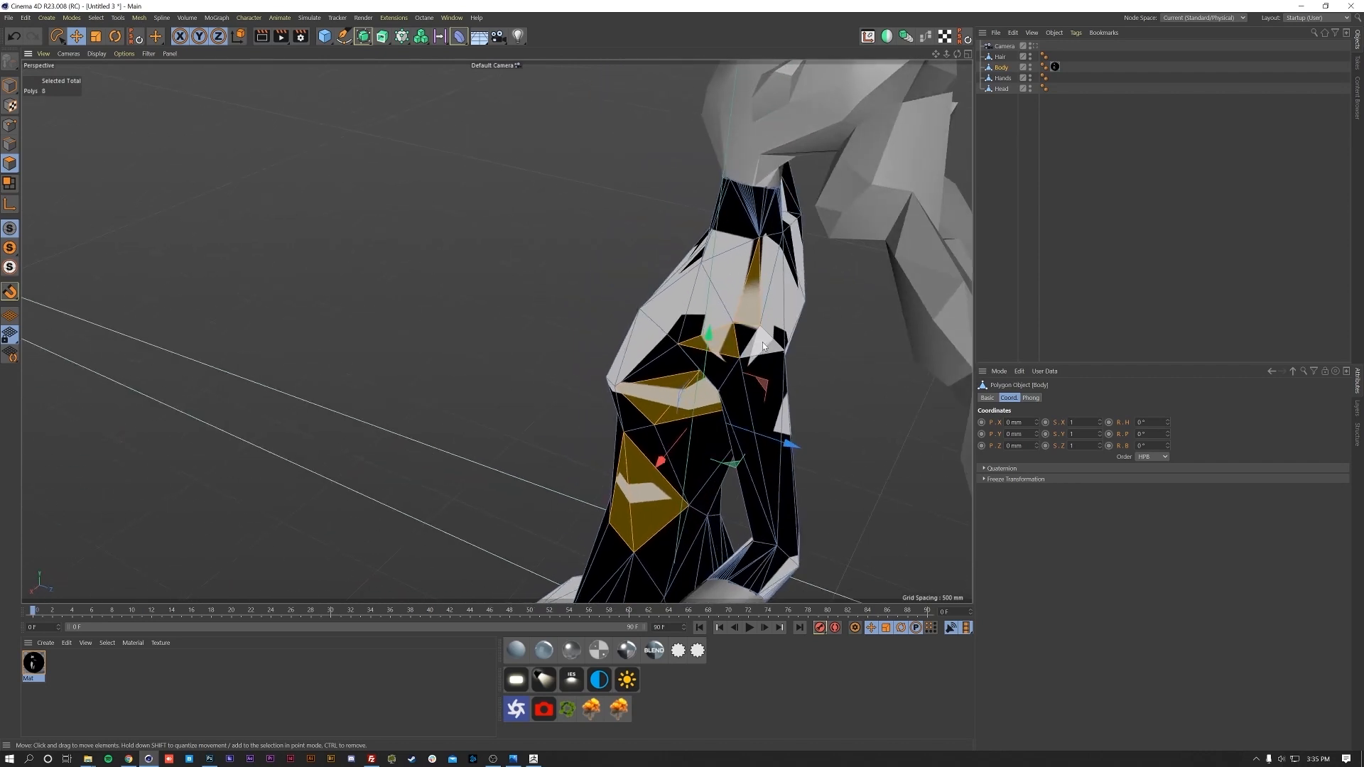
shift+click(771, 308)
shift+click(764, 296)
shift+click(789, 306)
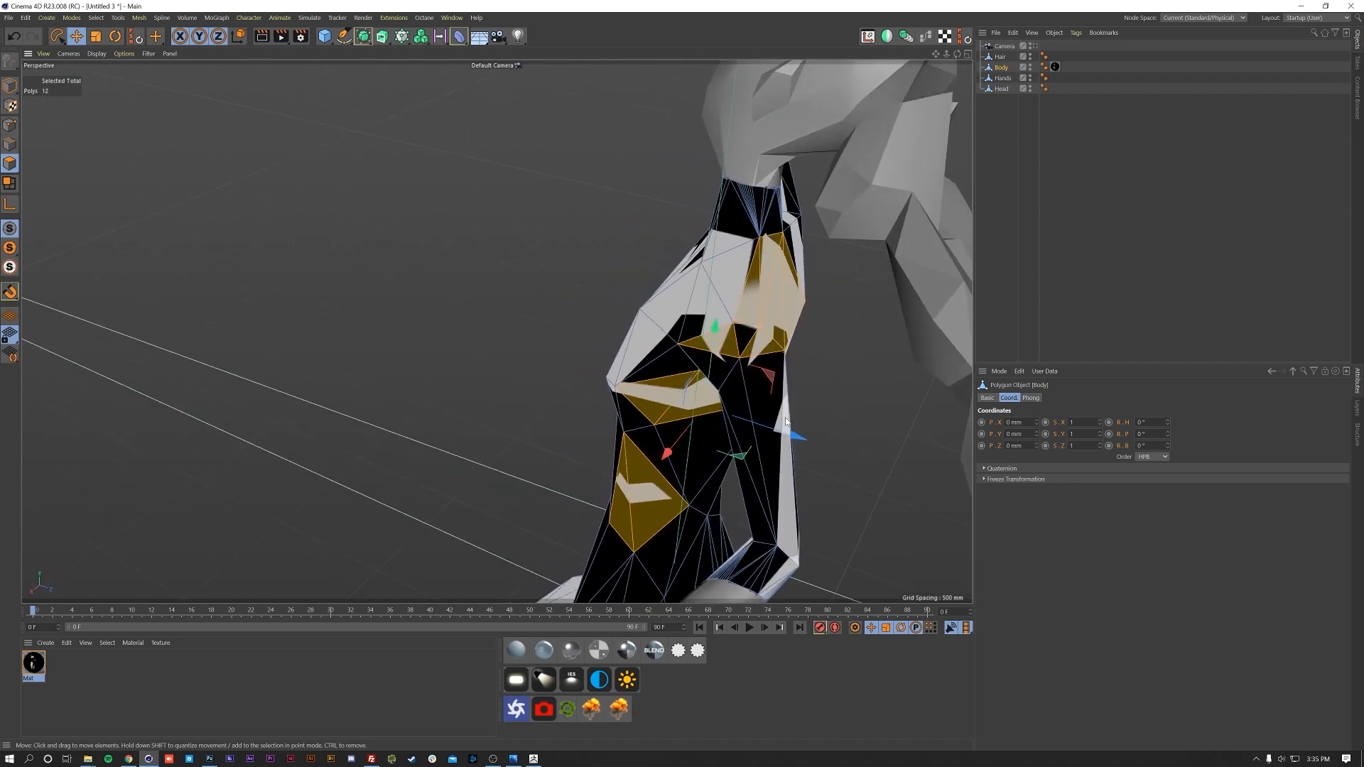
shift+click(785, 418)
- Add the polygons on the back of the lowered arm, its elbow and the adjacent shoulder blade to the selection
alt+middle_drag(753, 386, 730, 347)
alt+drag(731, 348, 584, 228)
shift+click(684, 421)
shift+click(696, 416)
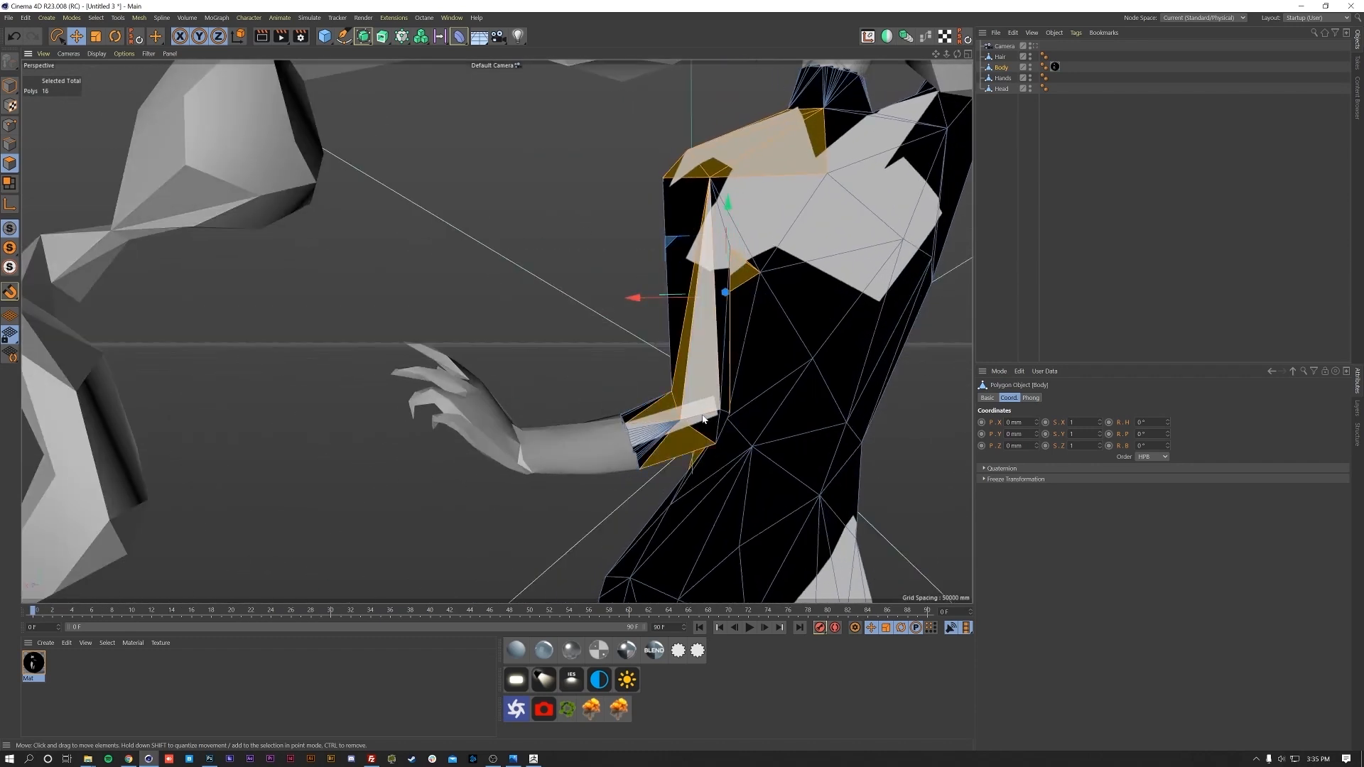
shift+click(723, 307)
shift+click(713, 267)
shift+click(731, 231)
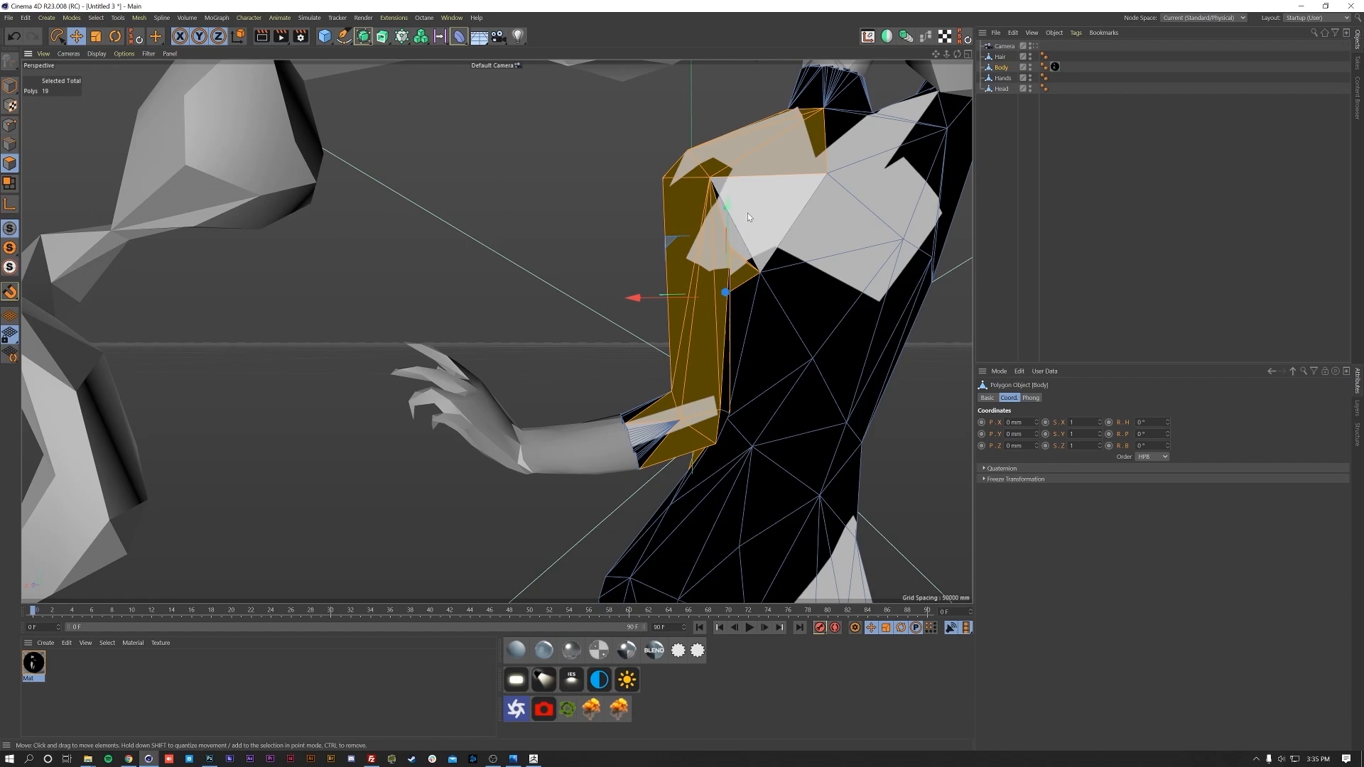
shift+click(793, 221)
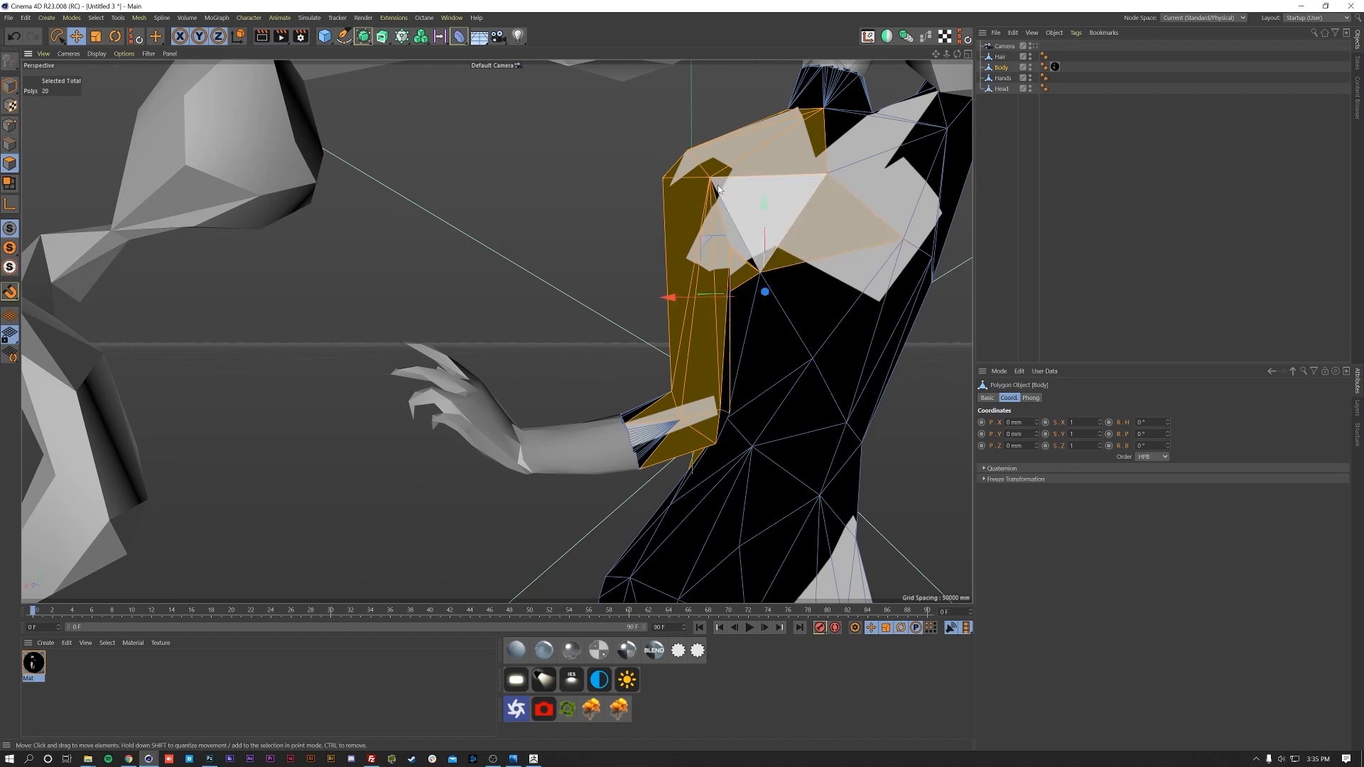
shift+click(717, 188)
shift+click(720, 257)
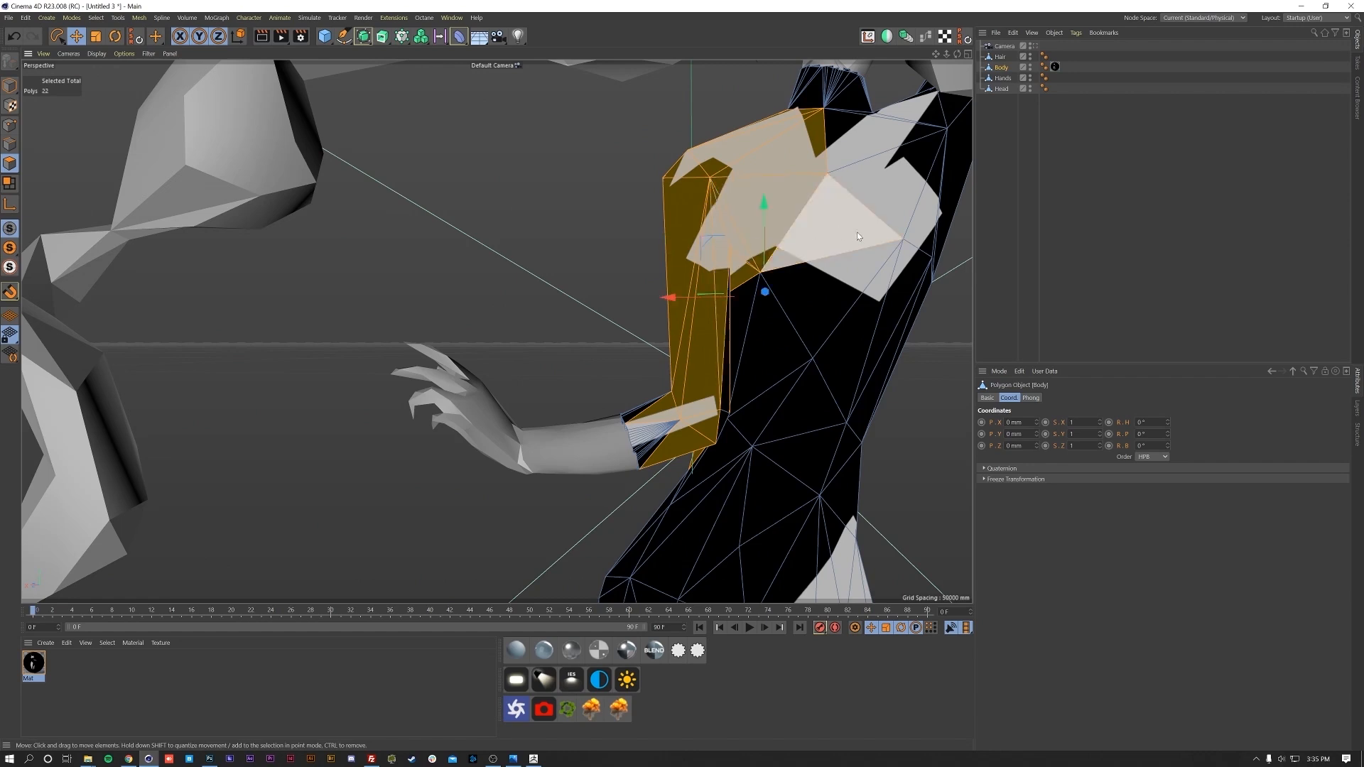
- Add the remaining white polygons across the upper back and behind the raised arm's shoulder to the selection
shift+click(868, 287)
shift+click(896, 305)
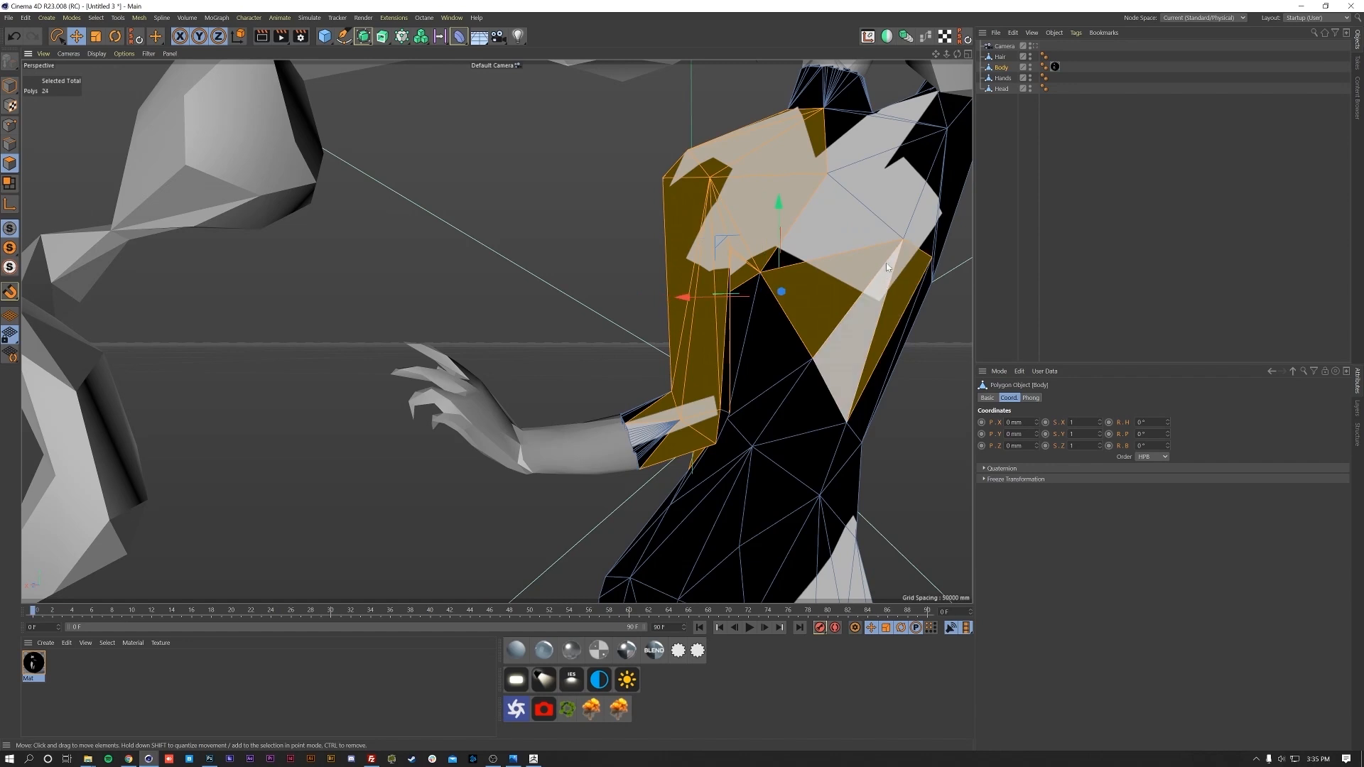
shift+click(809, 250)
shift+click(898, 168)
shift+click(919, 111)
shift+click(885, 131)
alt+drag(898, 120, 875, 155)
alt+drag(567, 199, 608, 210)
shift+click(714, 234)
alt+drag(729, 236, 687, 280)
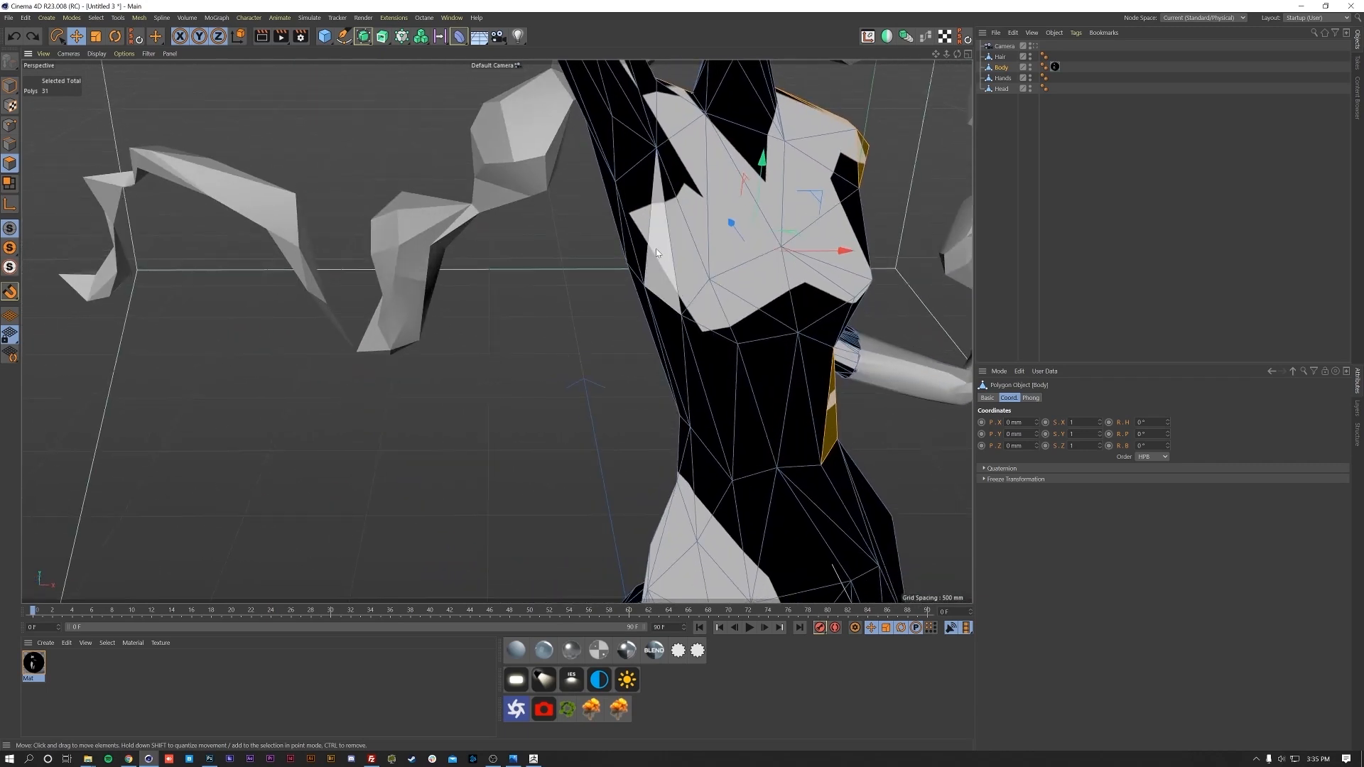
- Create a plain black material with Color and Reflectance turned off and apply it to the selected body polygons
alt+drag(725, 338, 640, 559)
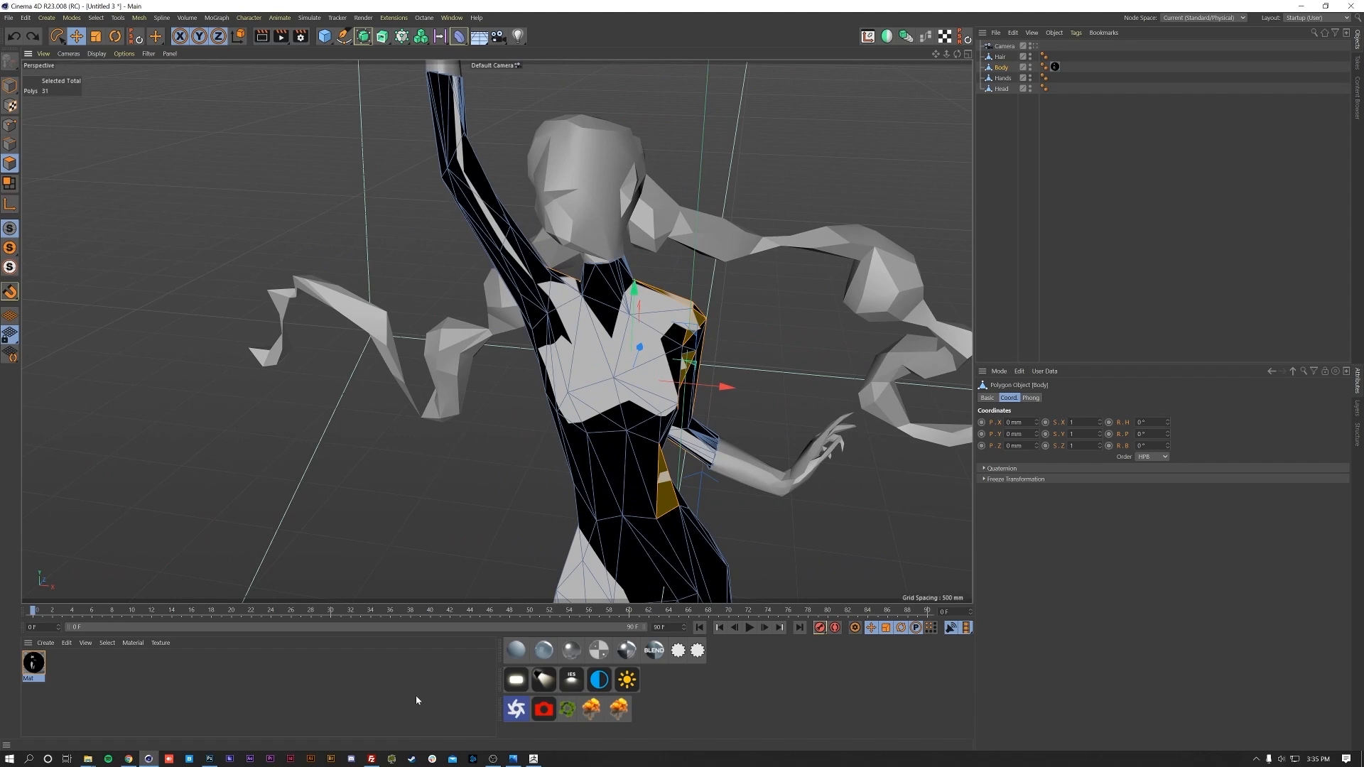
double_click(375, 673)
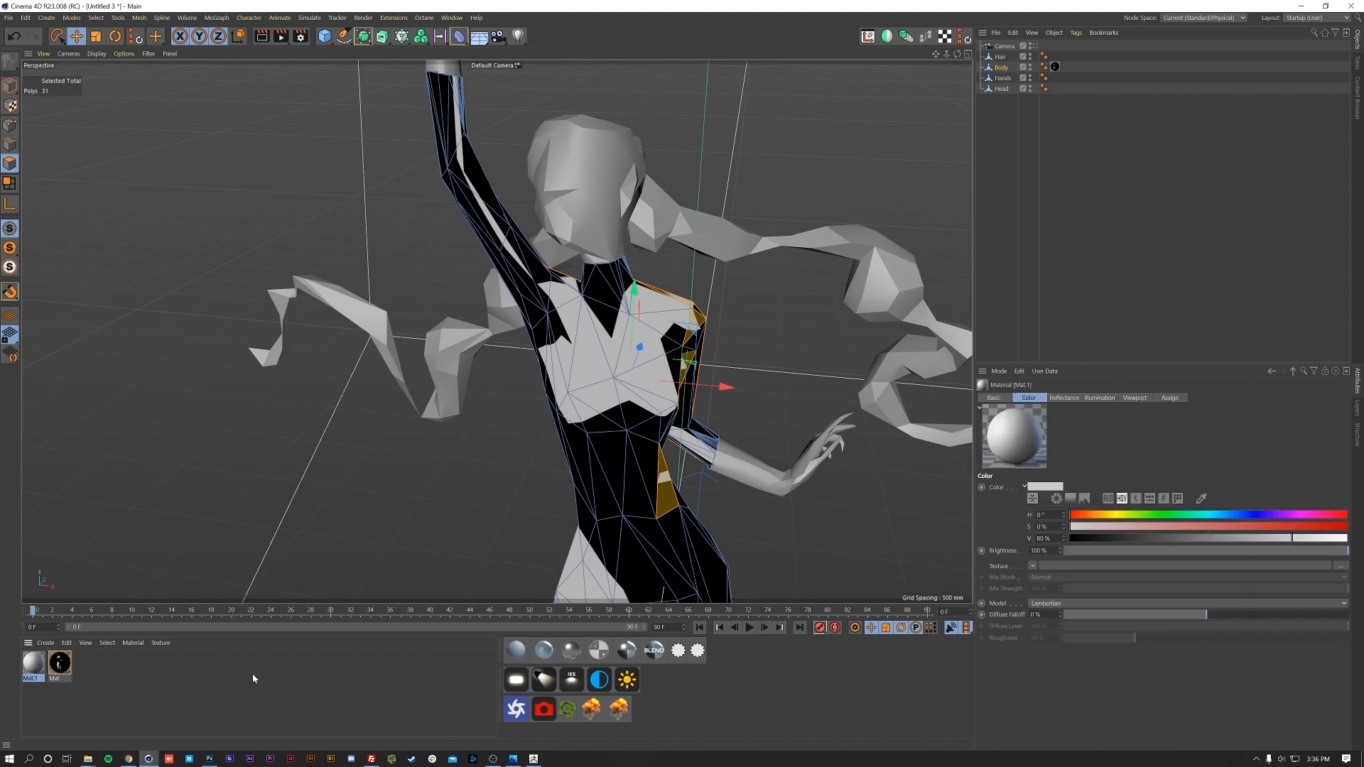
double_click(34, 664)
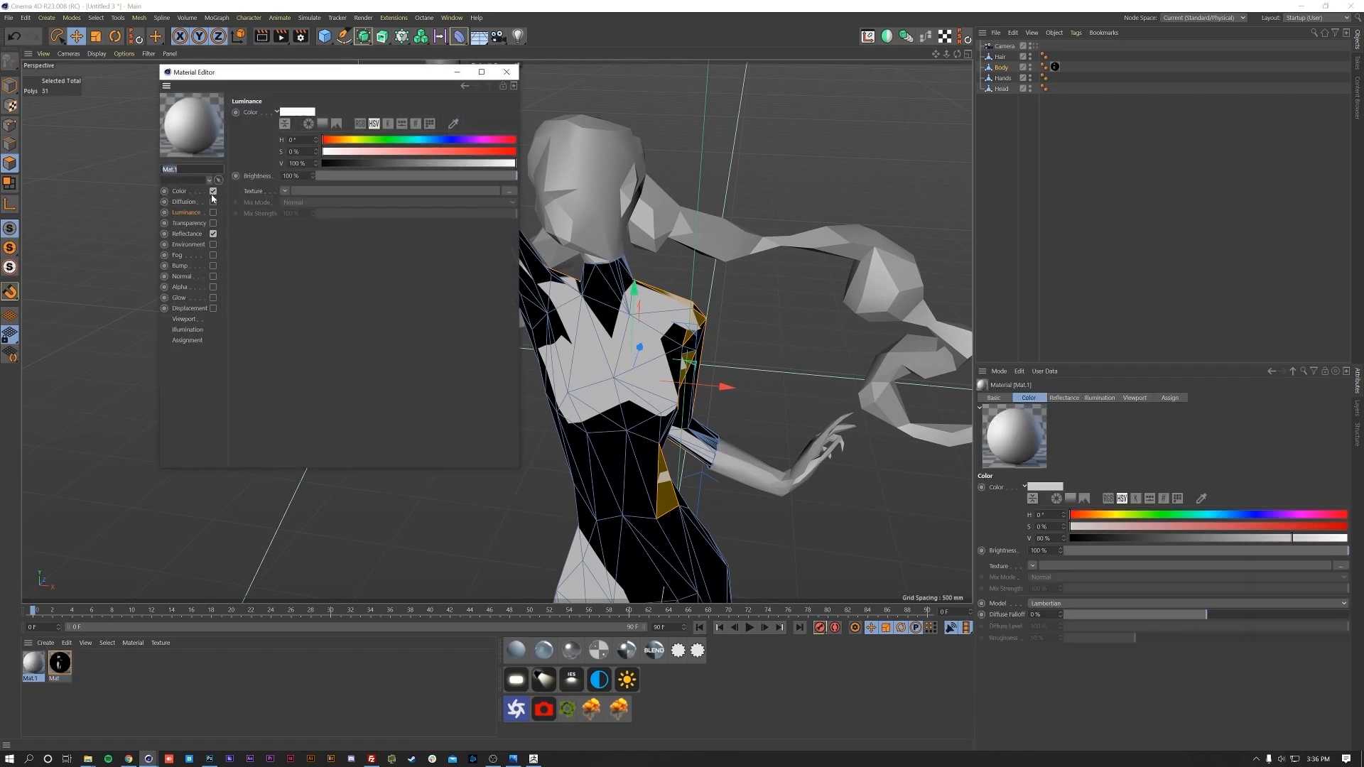
click(213, 192)
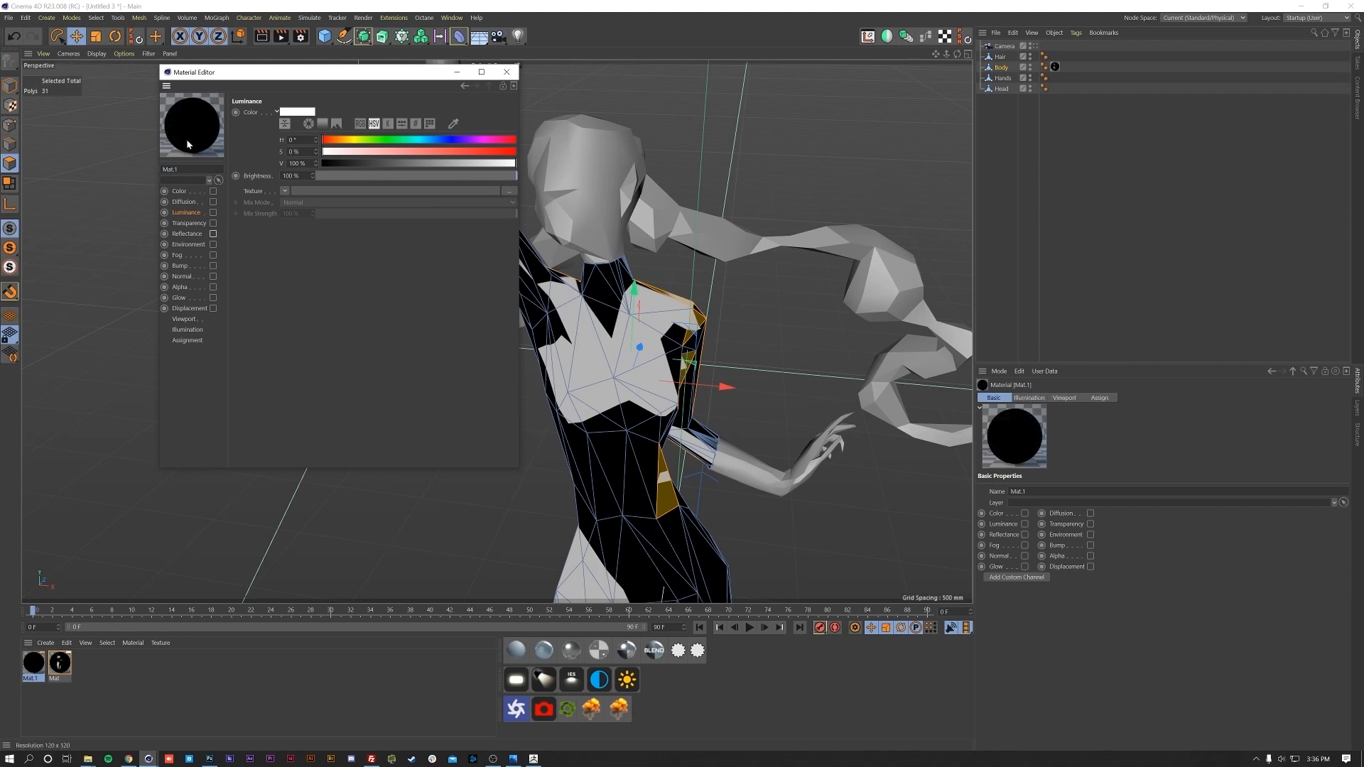
click(513, 72)
alt+drag(618, 515, 430, 458)
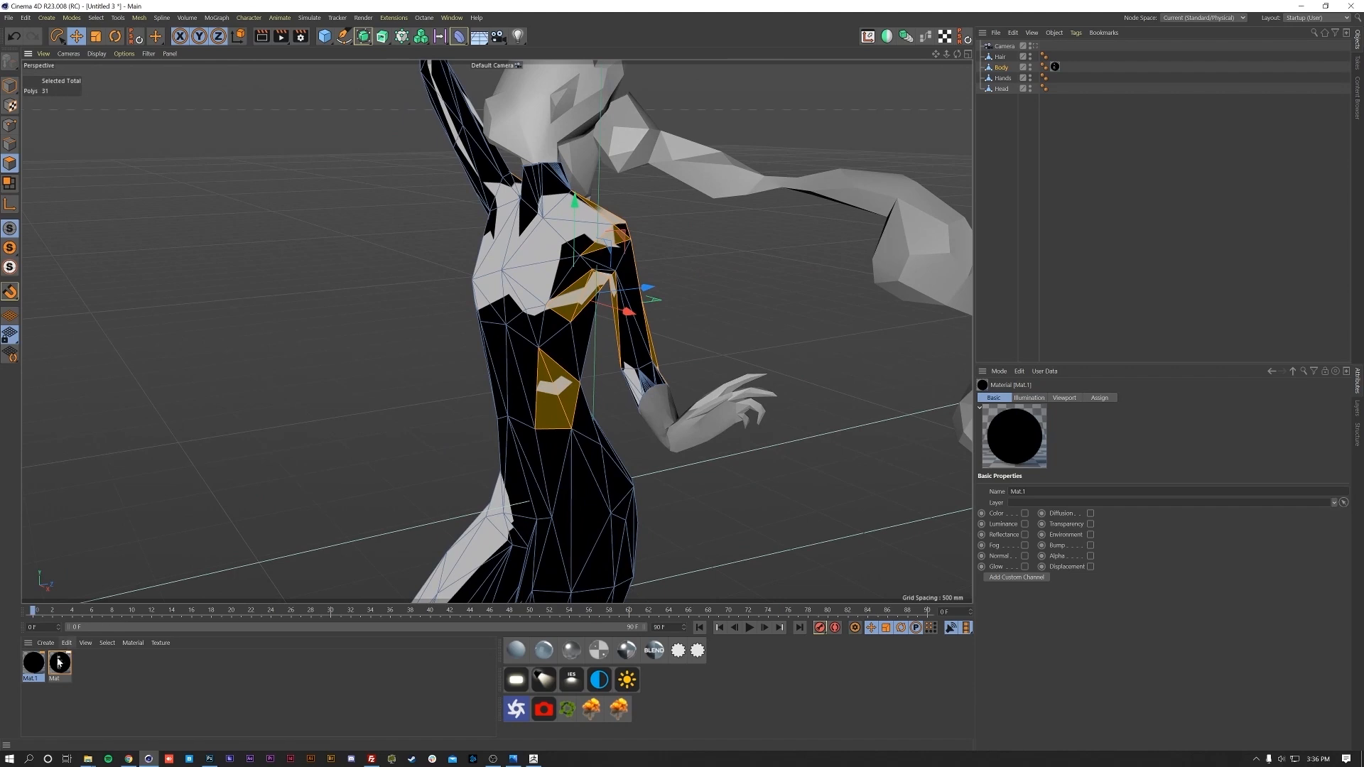
drag(550, 442, 551, 443)
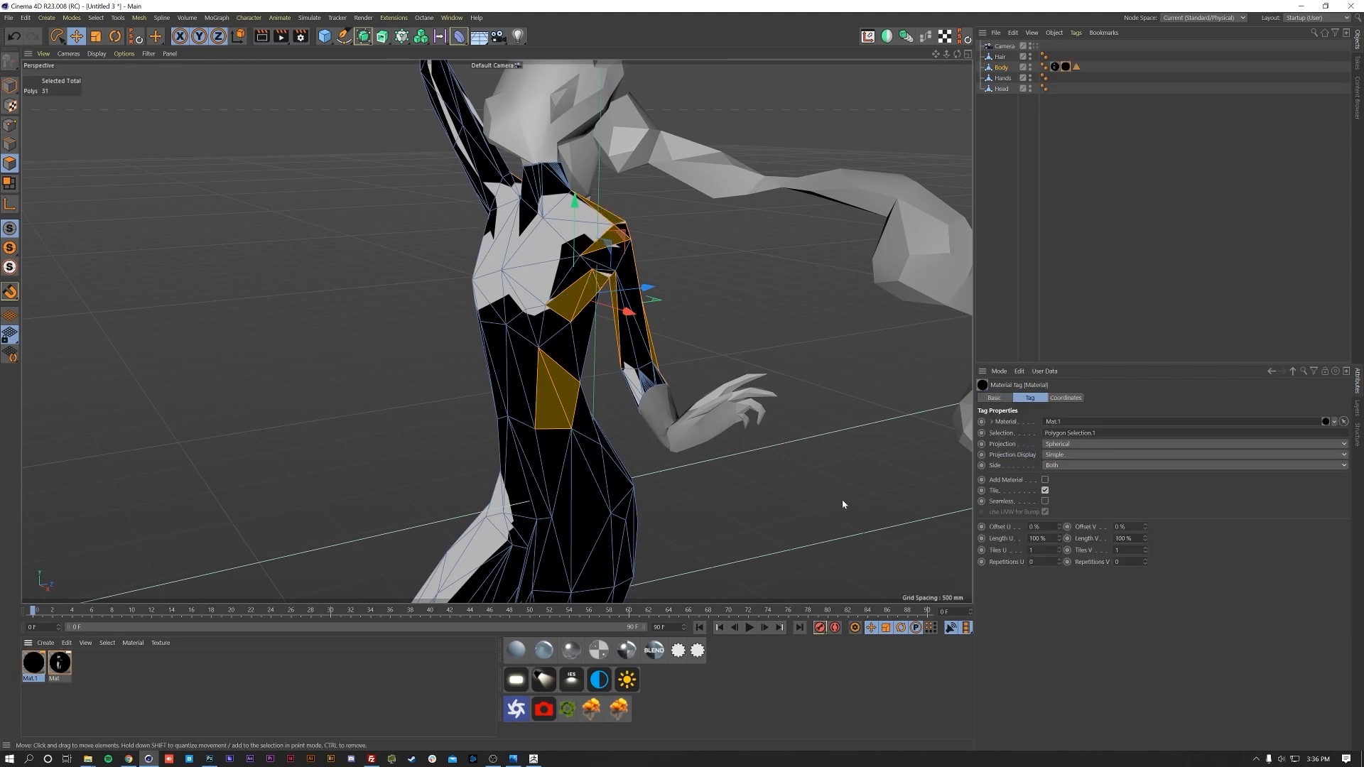
- Select the missed white-patched polygons at the lowered arm's shoulder and on the straight leg's calf, using Live Selection for the calf
scroll(569, 288, up, 6)
click(617, 263)
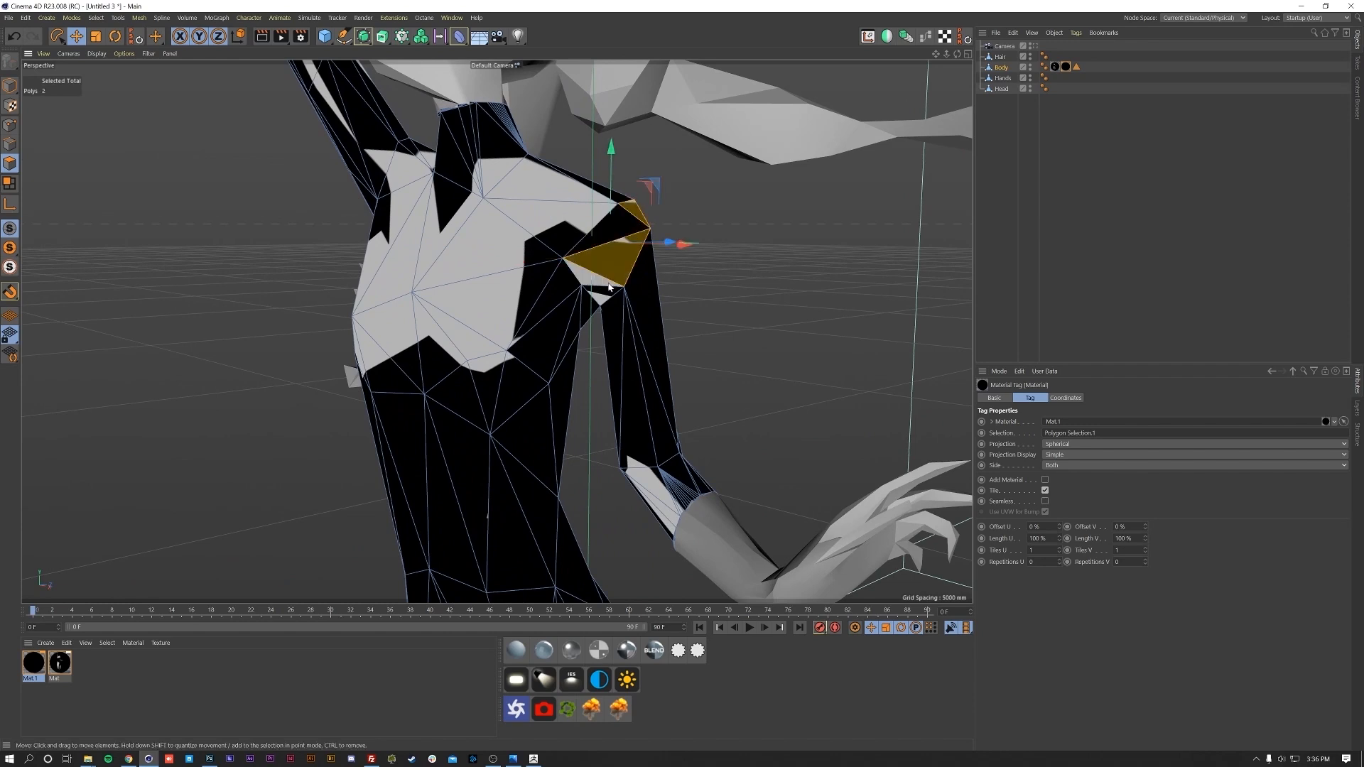
alt+drag(496, 332, 332, 398)
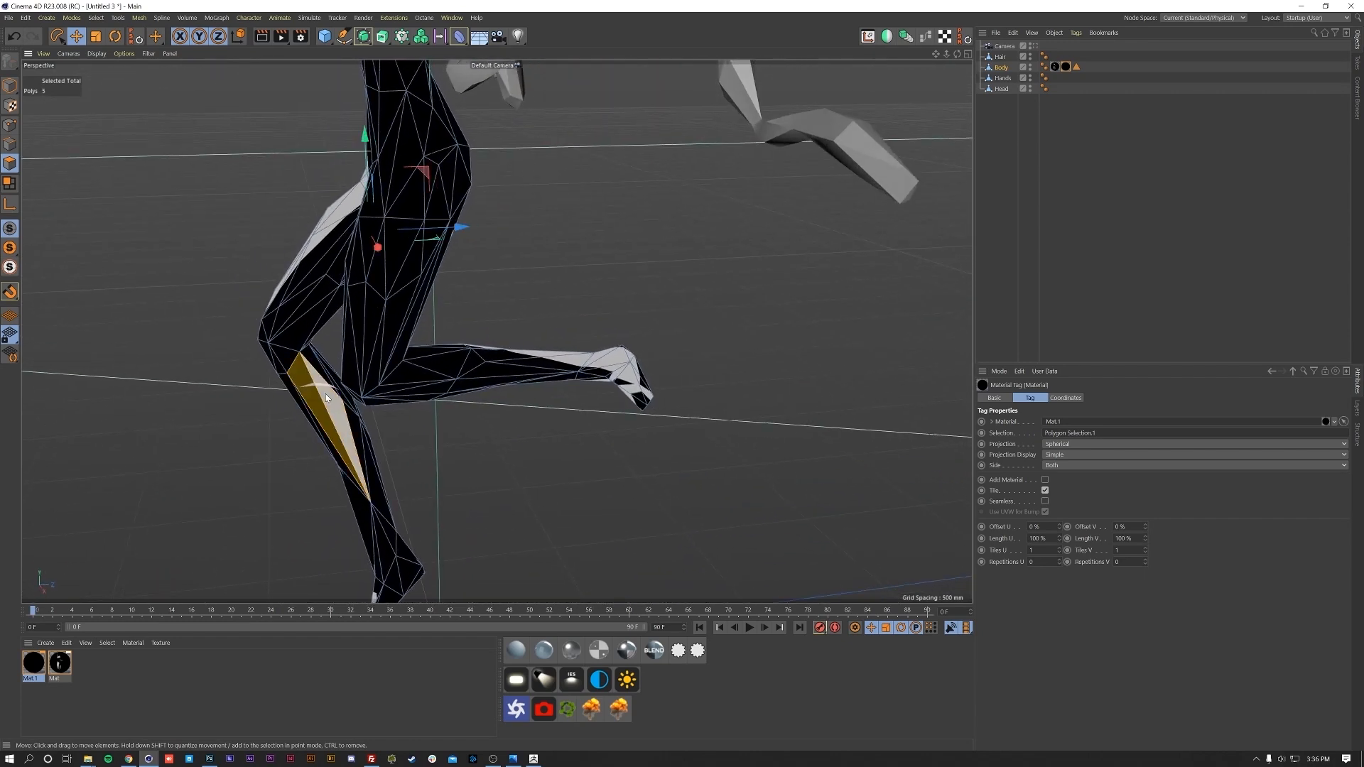
key(9)
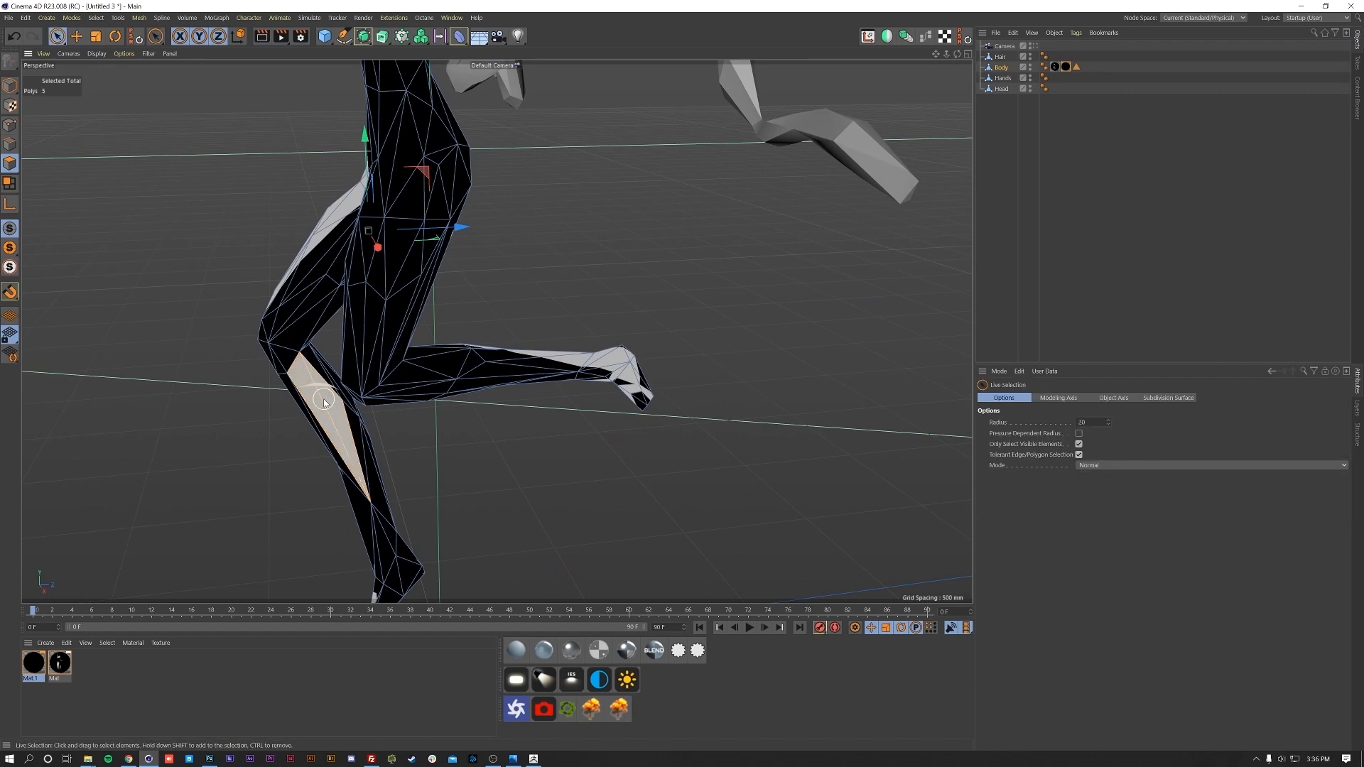
drag(322, 388, 332, 394)
- Add the stray polygons on the bent leg and the lowered arm's shoulder to the selection and apply the black material
mouse_move(394, 487)
alt+mouse_down()
mouse_move(416, 313)
mouse_move(385, 436)
mouse_move(426, 312)
mouse_move(561, 318)
alt+mouse_up()
mouse_move(643, 335)
alt+mouse_down()
mouse_move(500, 326)
mouse_move(335, 286)
mouse_move(497, 302)
alt+mouse_up()
drag(497, 302, 525, 307)
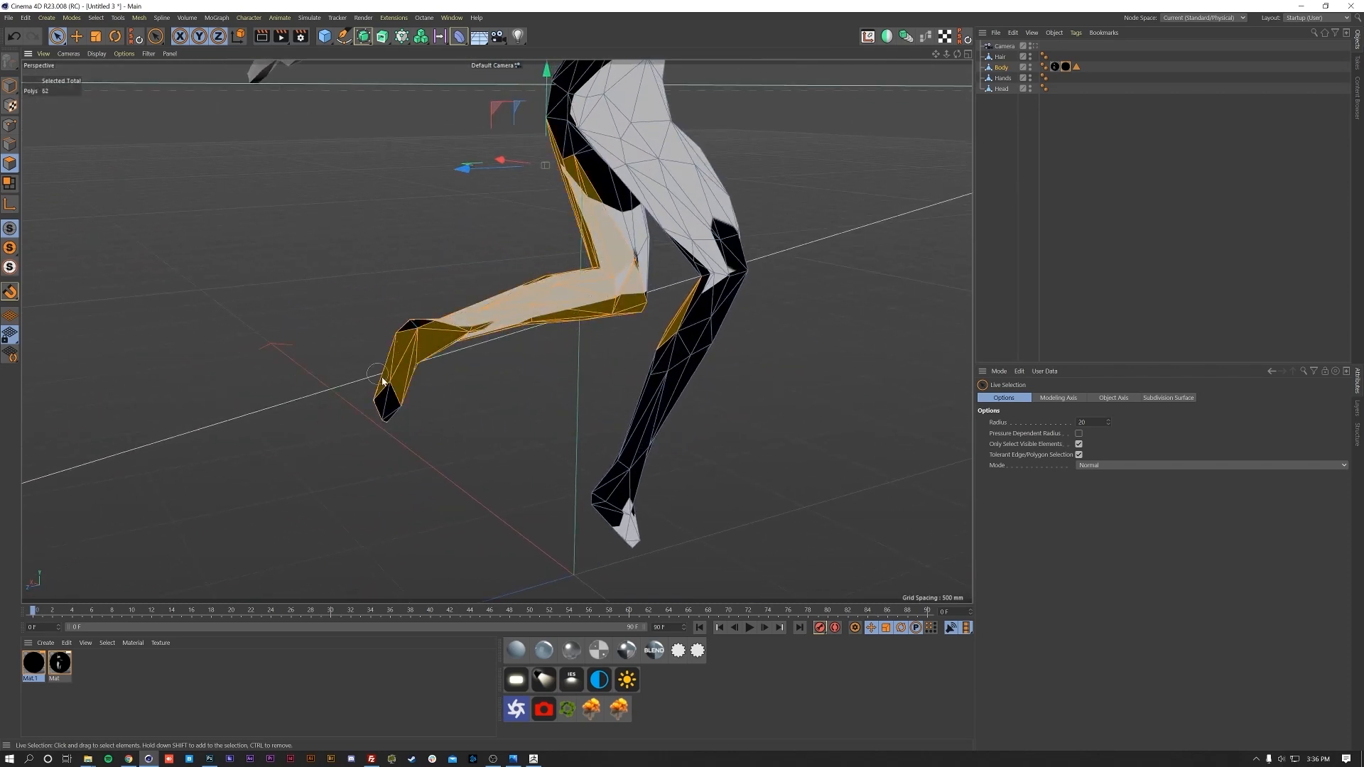
alt+drag(588, 312, 546, 405)
mouse_move(628, 201)
alt+mouse_down()
mouse_move(697, 217)
mouse_move(532, 345)
mouse_move(383, 329)
mouse_move(462, 284)
mouse_move(527, 186)
mouse_move(518, 304)
mouse_move(599, 487)
mouse_move(518, 457)
mouse_move(493, 490)
mouse_move(490, 383)
alt+mouse_up()
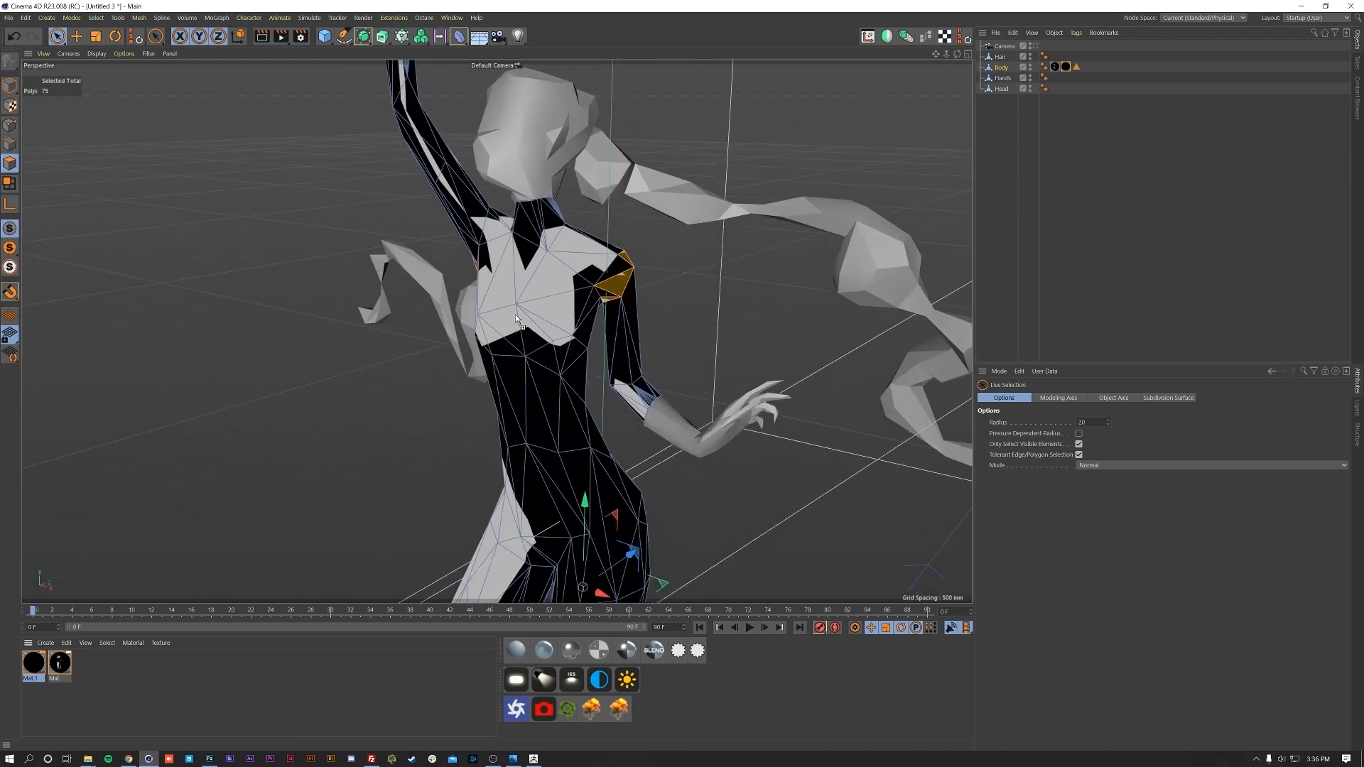
drag(617, 288, 618, 289)
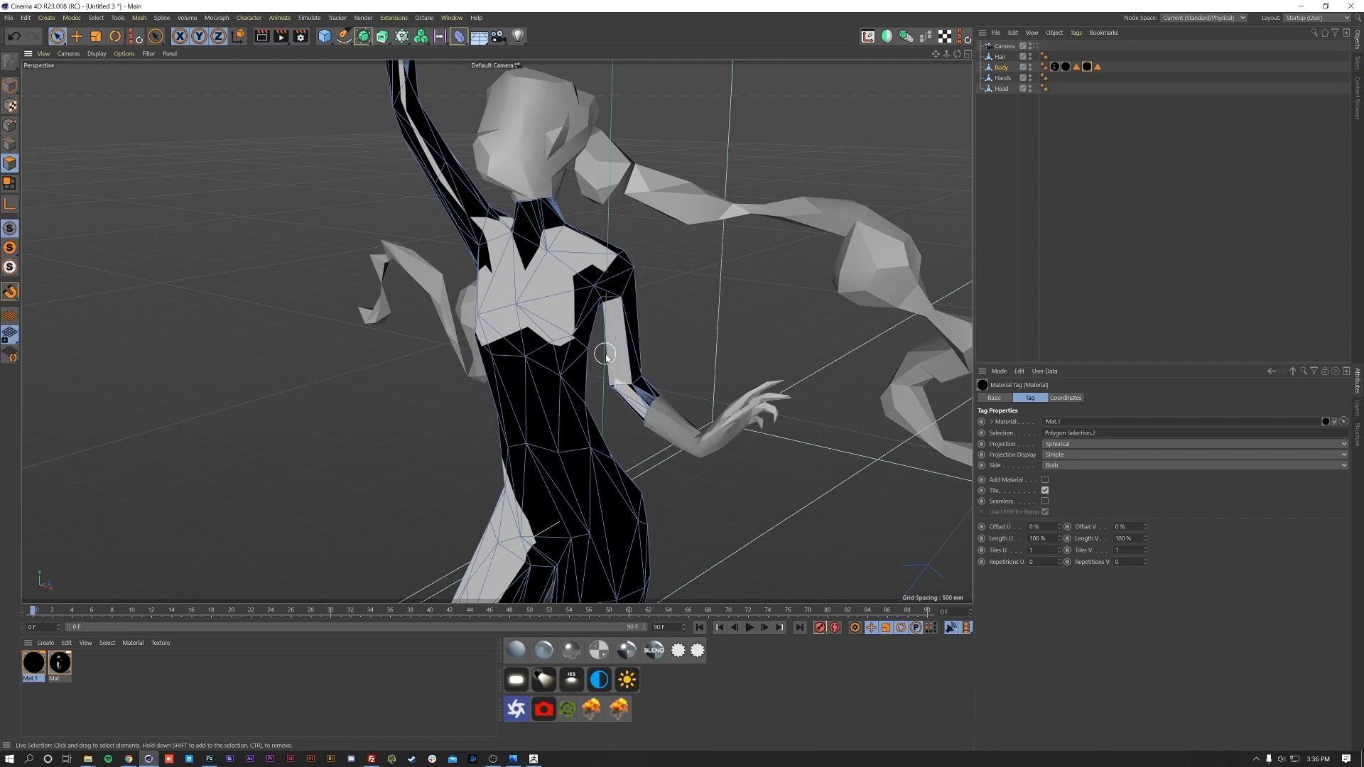
- Create another material with Color and Reflectance turned off and Luminance turned on
click(181, 688)
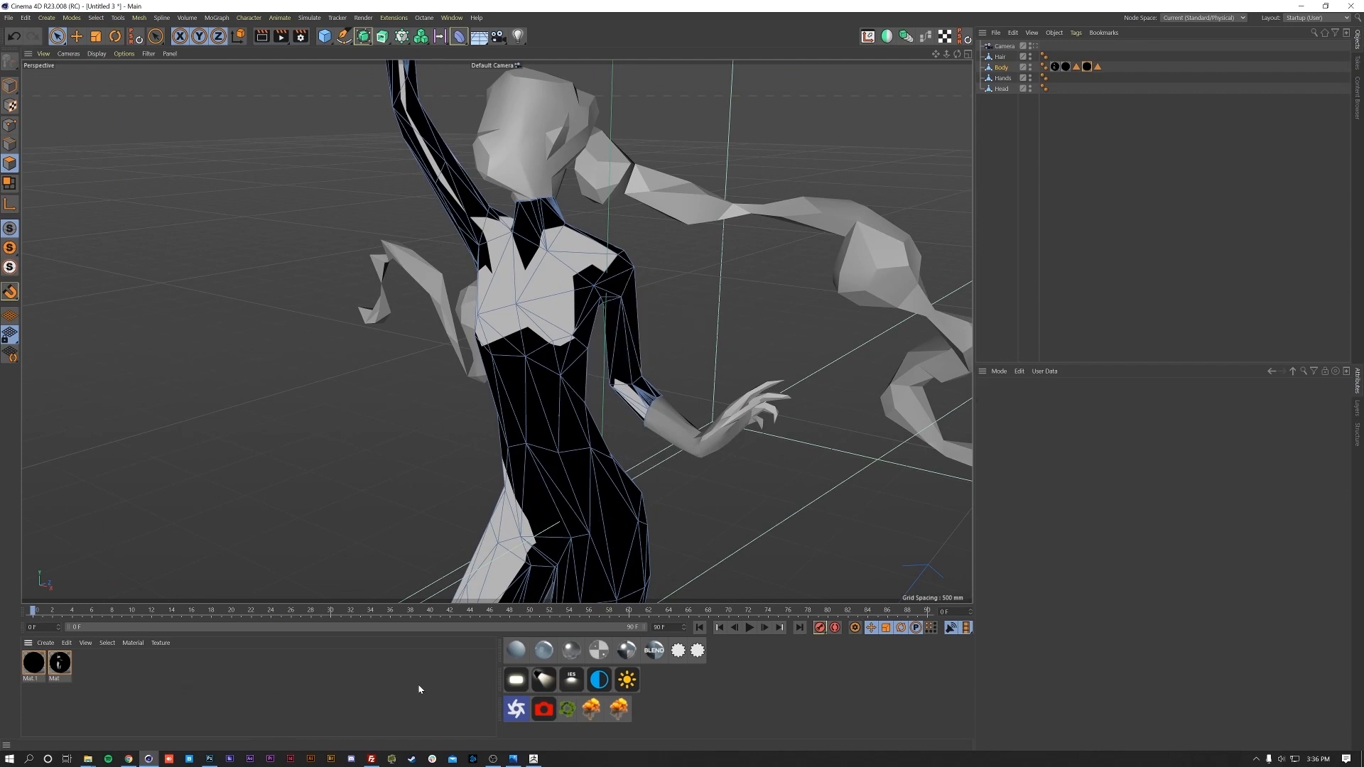
double_click(317, 698)
double_click(39, 668)
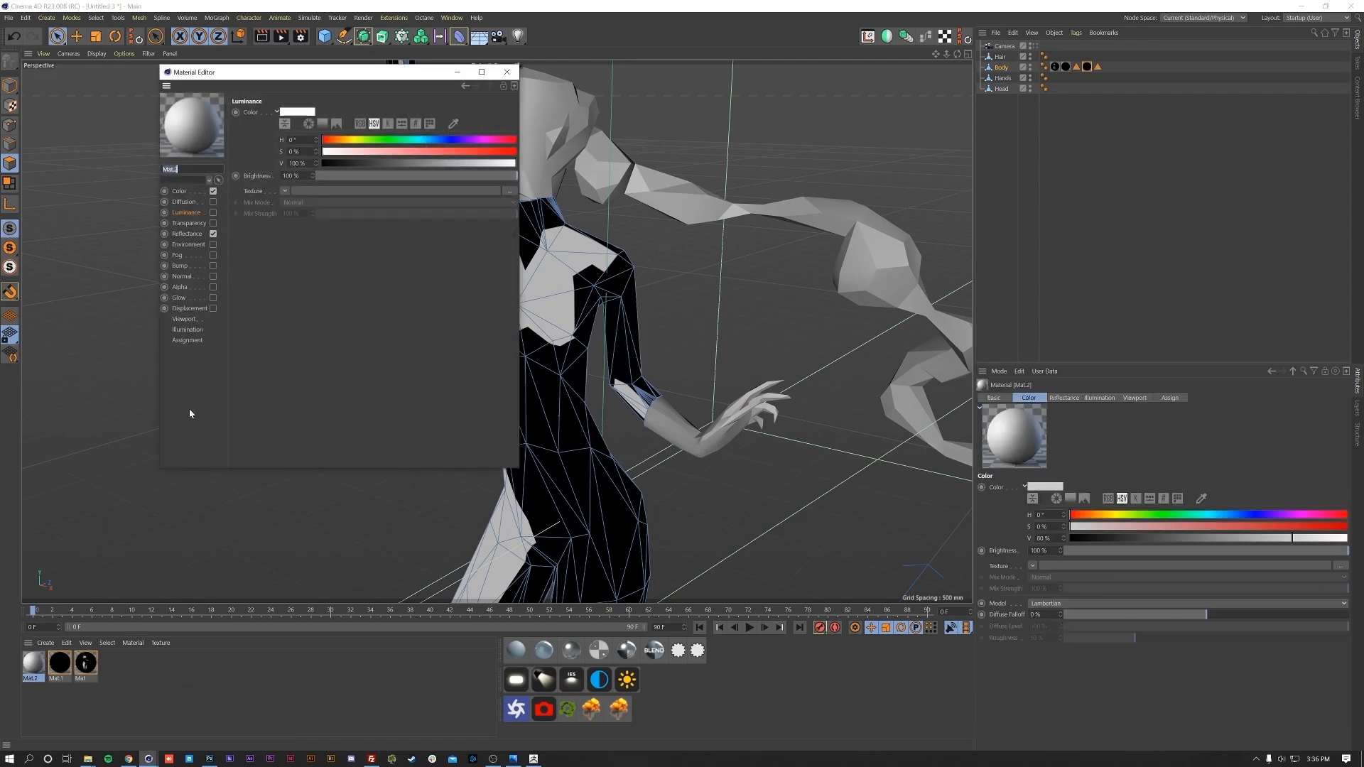
click(213, 192)
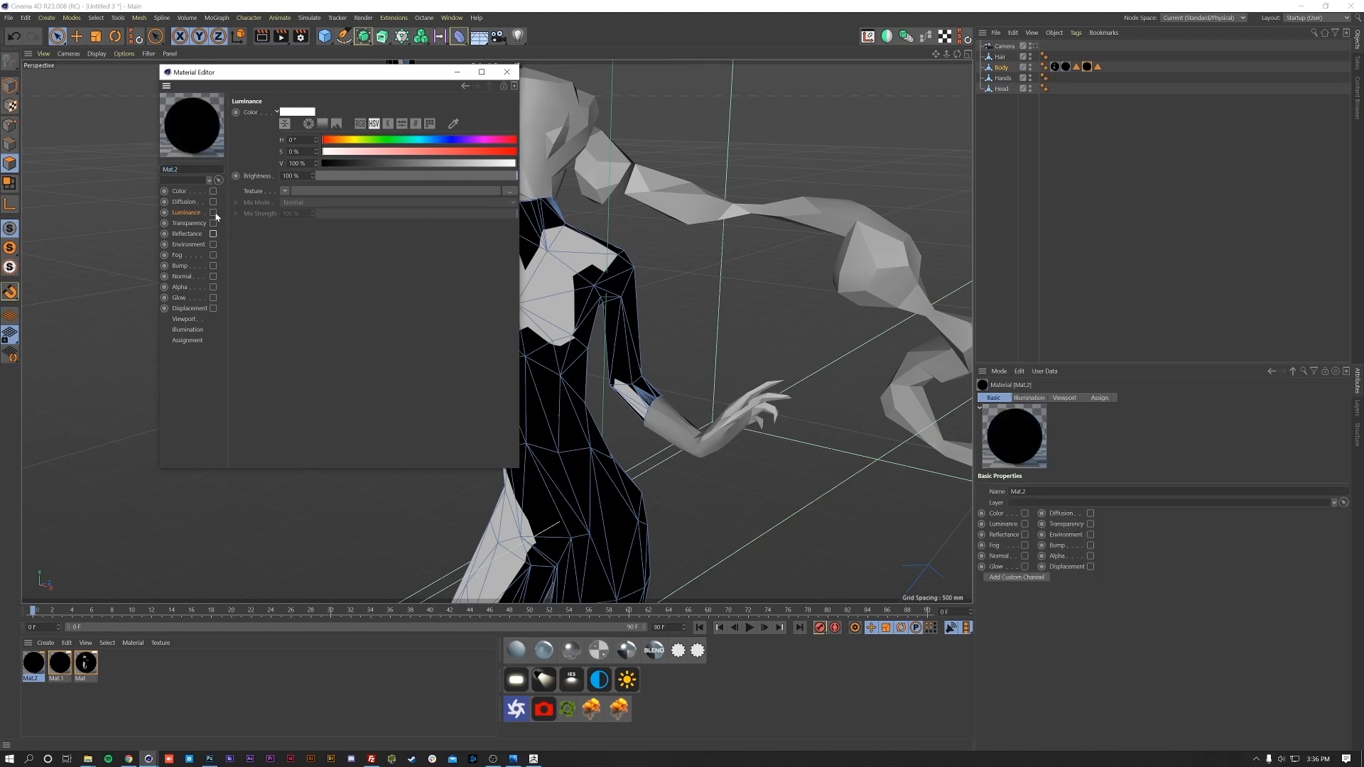
click(213, 212)
- Sample the new material's luminance color from the light gray area on the figure's chest and close the Material Editor
alt+right_drag(554, 313, 648, 255)
alt+middle_drag(649, 256, 806, 403)
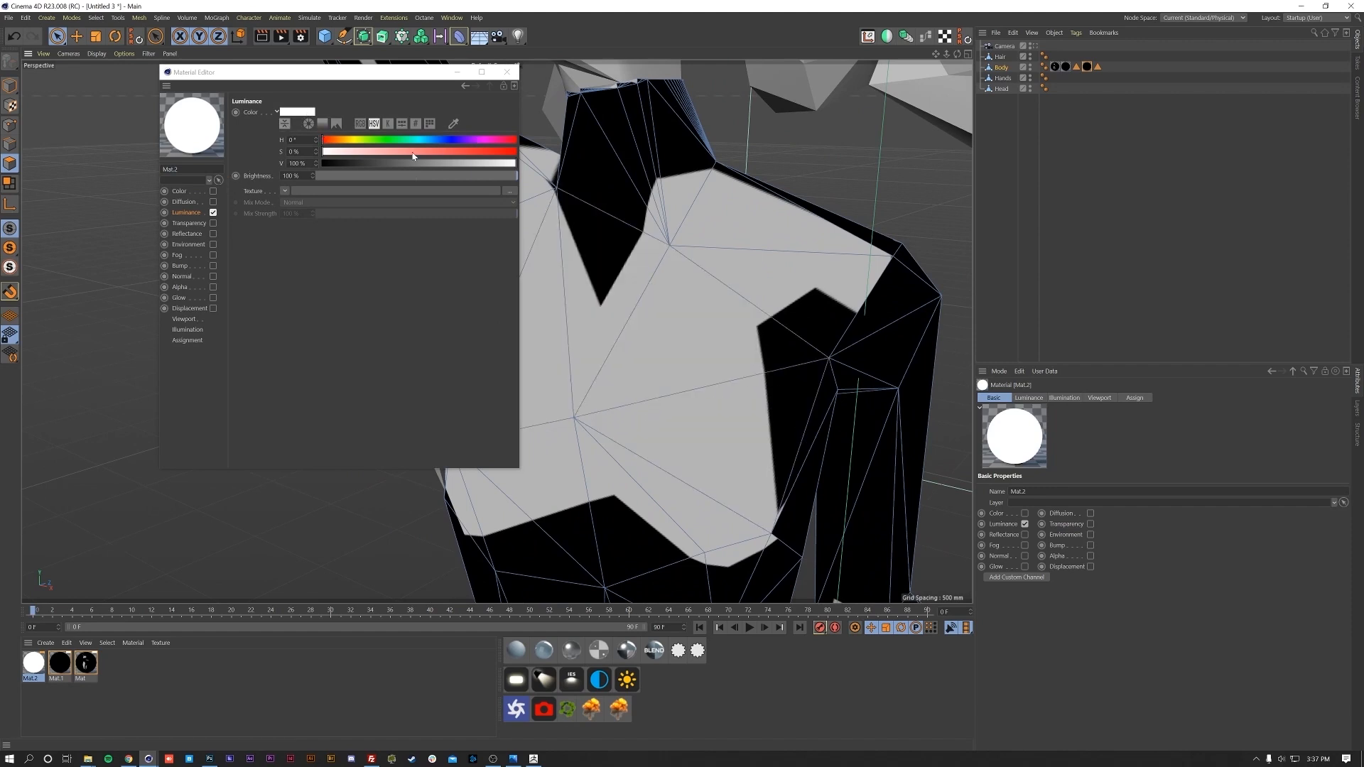
click(453, 124)
click(706, 331)
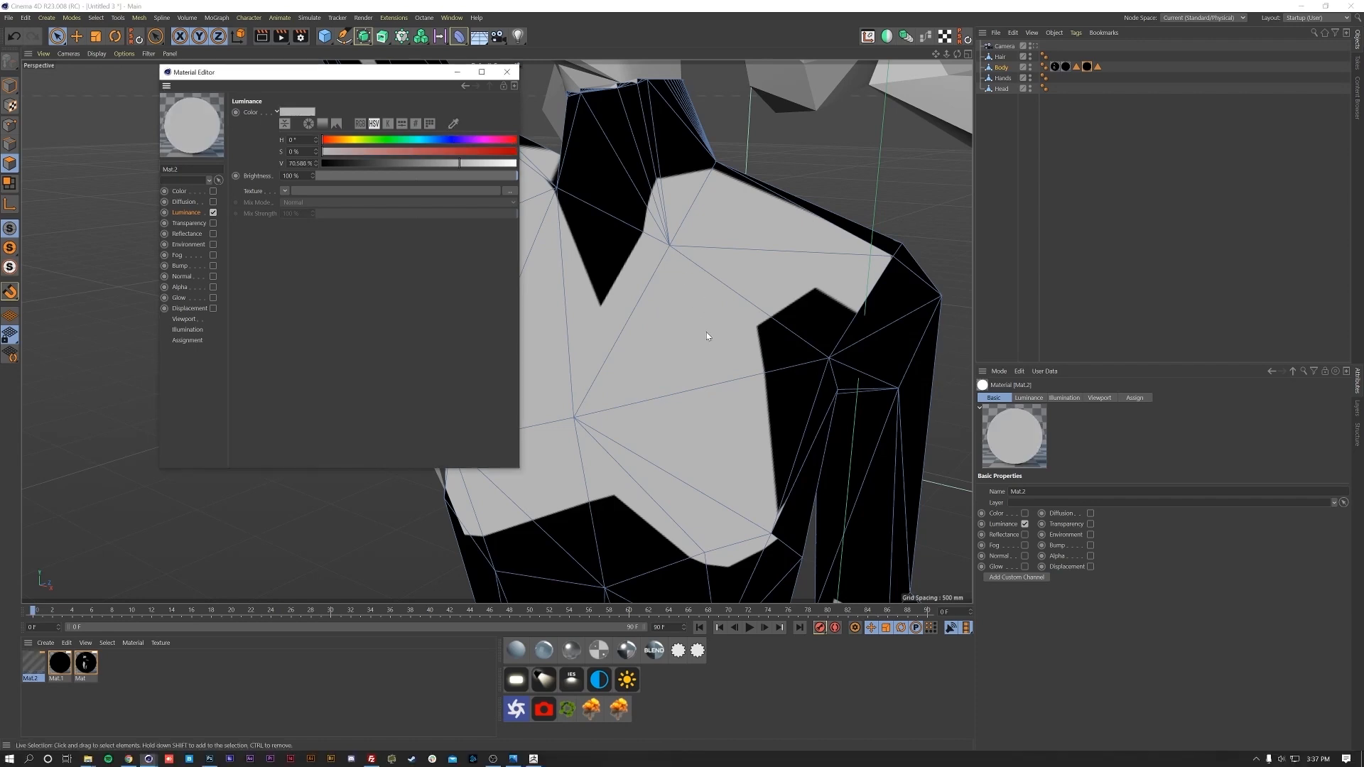
click(500, 72)
- Select the polygons along the raised arm's inner side from wrist to shoulder and apply the light gray material to them
scroll(626, 207, down, 3)
mouse_move(625, 207)
alt+mouse_down()
mouse_move(625, 525)
mouse_move(530, 483)
mouse_move(507, 431)
mouse_move(524, 435)
mouse_move(502, 411)
mouse_move(478, 497)
alt+mouse_up()
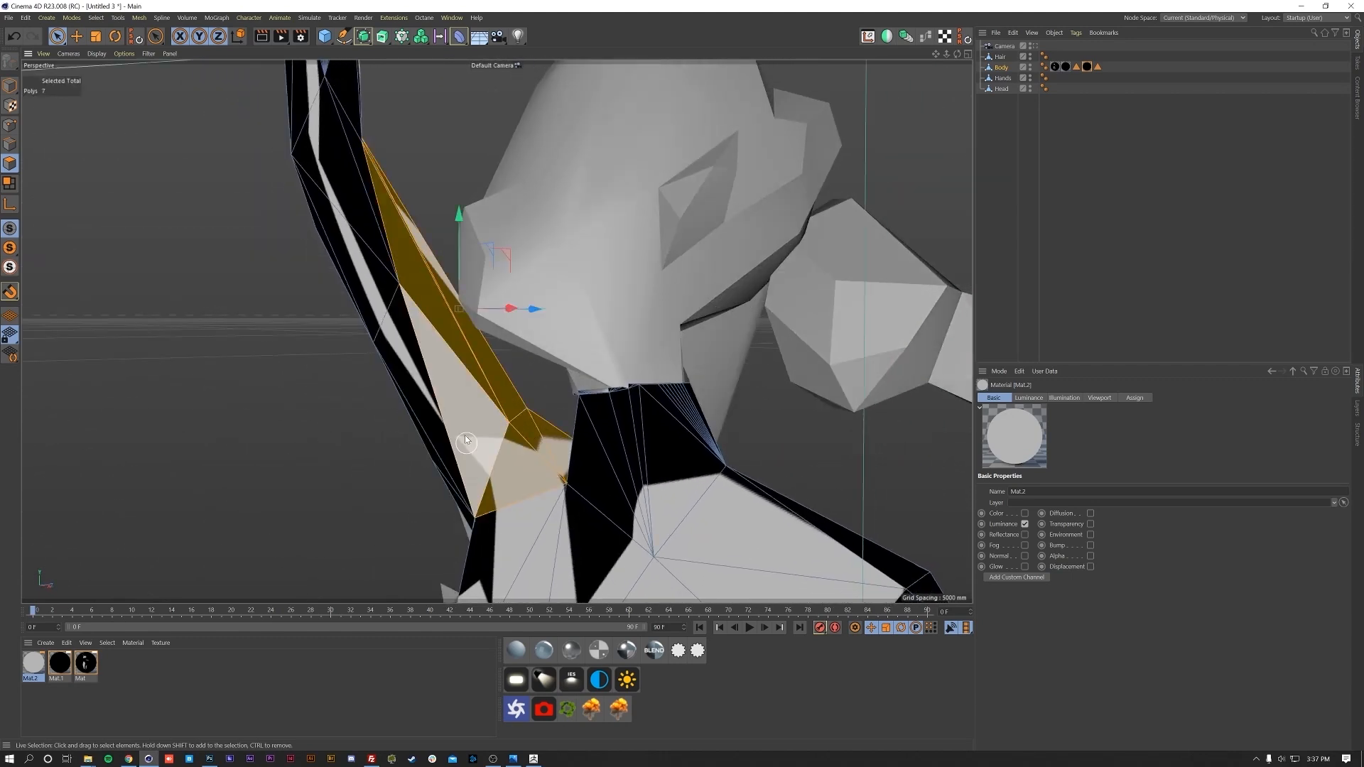
mouse_move(467, 412)
alt+mouse_down()
mouse_move(569, 411)
mouse_move(480, 411)
mouse_move(481, 441)
mouse_move(398, 420)
mouse_move(420, 412)
mouse_move(409, 242)
mouse_move(418, 304)
alt+mouse_up()
mouse_move(407, 245)
shift+mouse_down()
mouse_move(398, 219)
mouse_move(415, 350)
shift+mouse_up()
mouse_move(431, 428)
alt+mouse_down()
mouse_move(458, 499)
mouse_move(447, 398)
mouse_move(483, 333)
alt+mouse_up()
scroll(488, 318, up, 3)
scroll(489, 319, down, 5)
alt+drag(480, 459, 558, 272)
scroll(545, 385, up, 5)
alt+drag(568, 190, 261, 480)
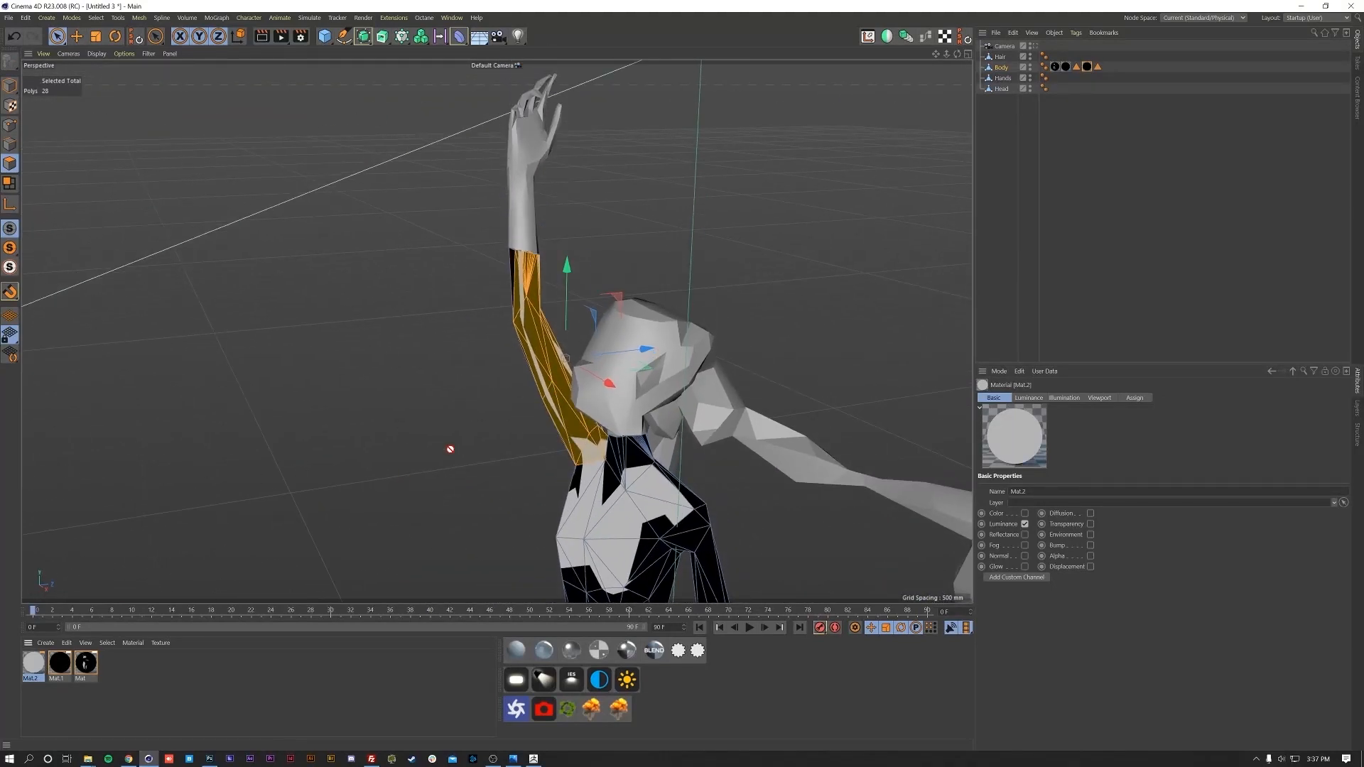
drag(538, 365, 540, 367)
alt+drag(511, 451, 555, 430)
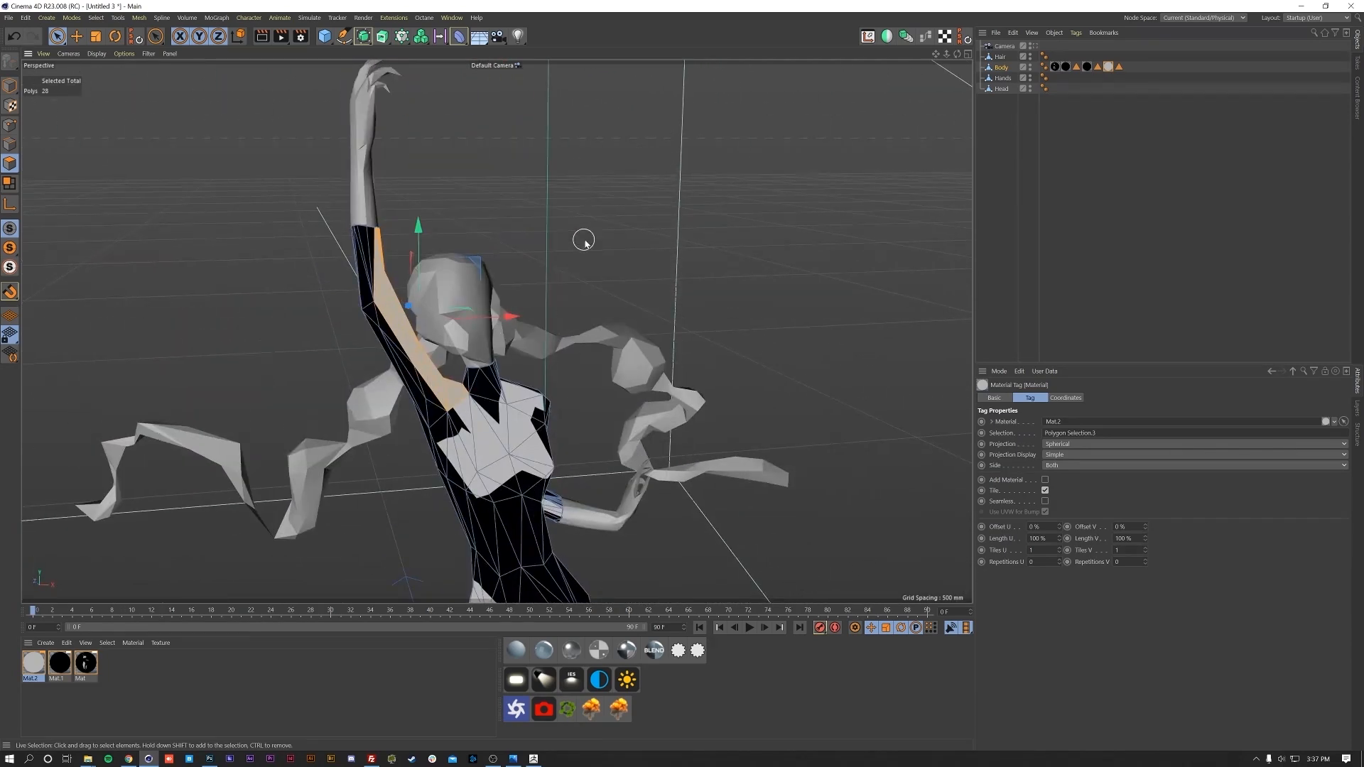
- Apply the black material to the whole Hands object
alt+drag(552, 360, 482, 500)
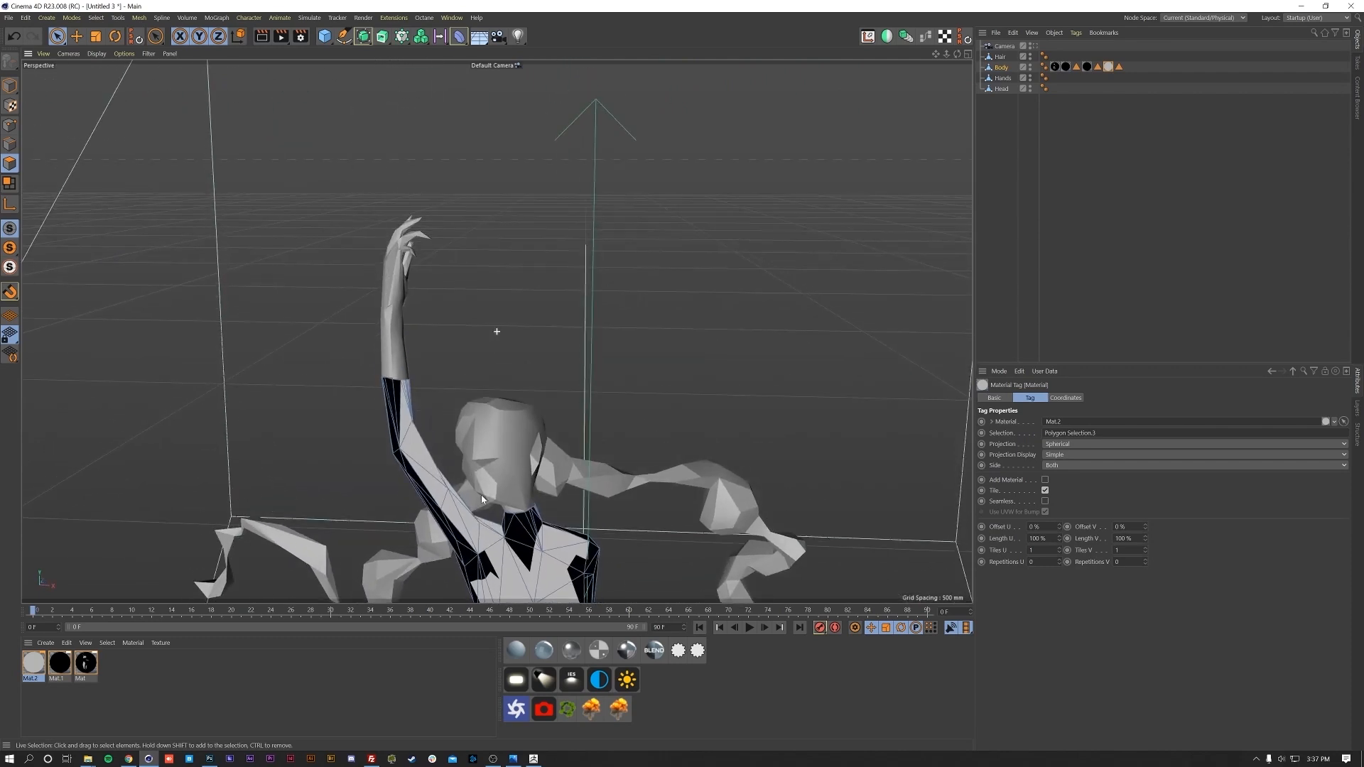
click(1001, 81)
scroll(435, 273, up, 8)
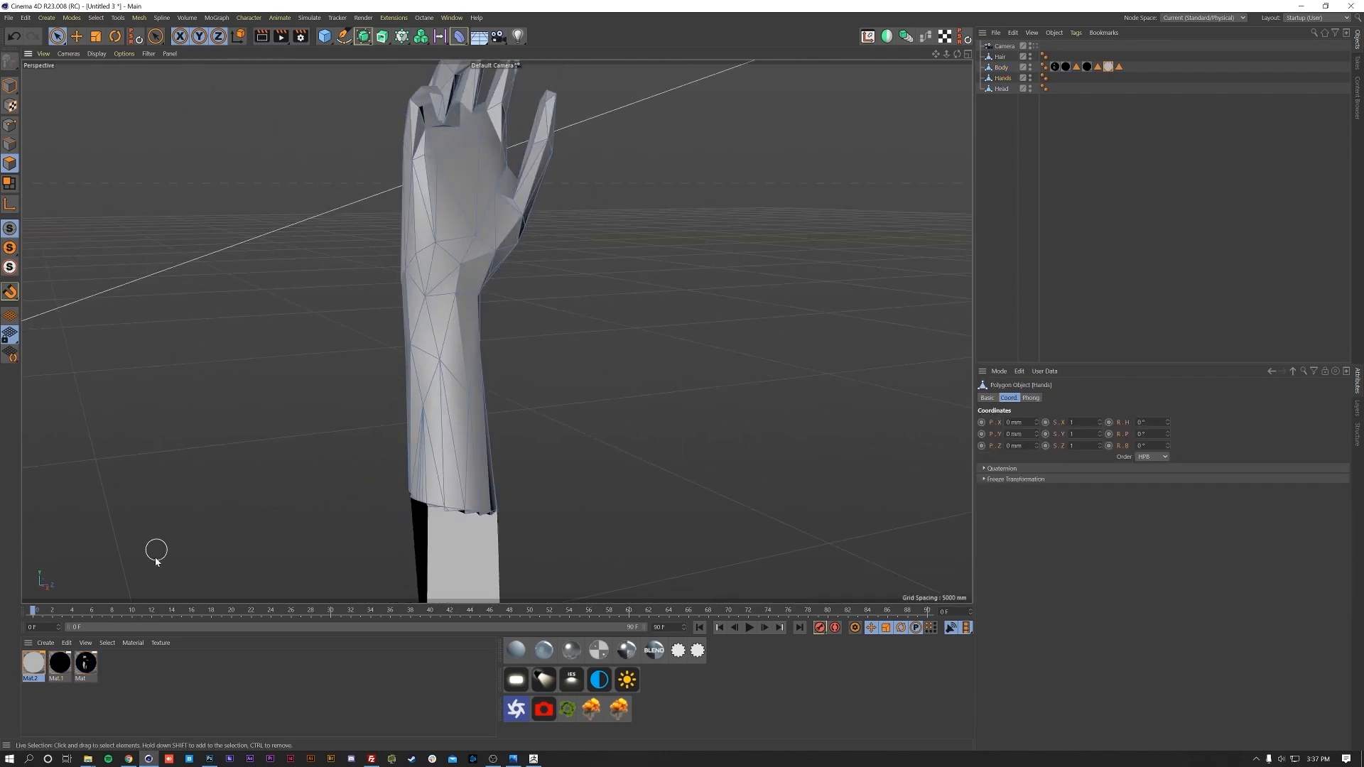
drag(1001, 81, 1001, 79)
alt+middle_drag(500, 332, 490, 506)
alt+drag(462, 365, 688, 389)
scroll(426, 228, up, 8)
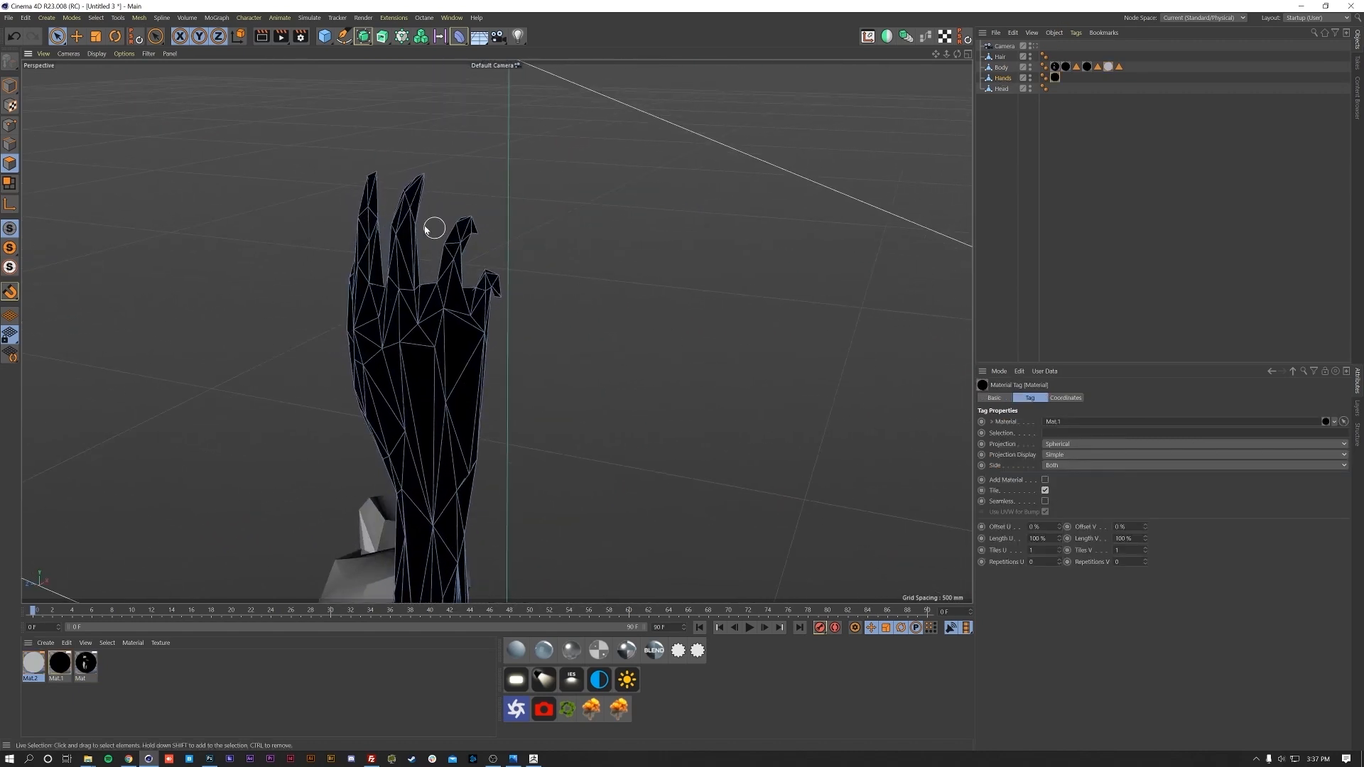
- Select the polygons along the backs of the raised hand's two most curled fingers
alt+drag(492, 382, 497, 276)
alt+drag(493, 217, 309, 283)
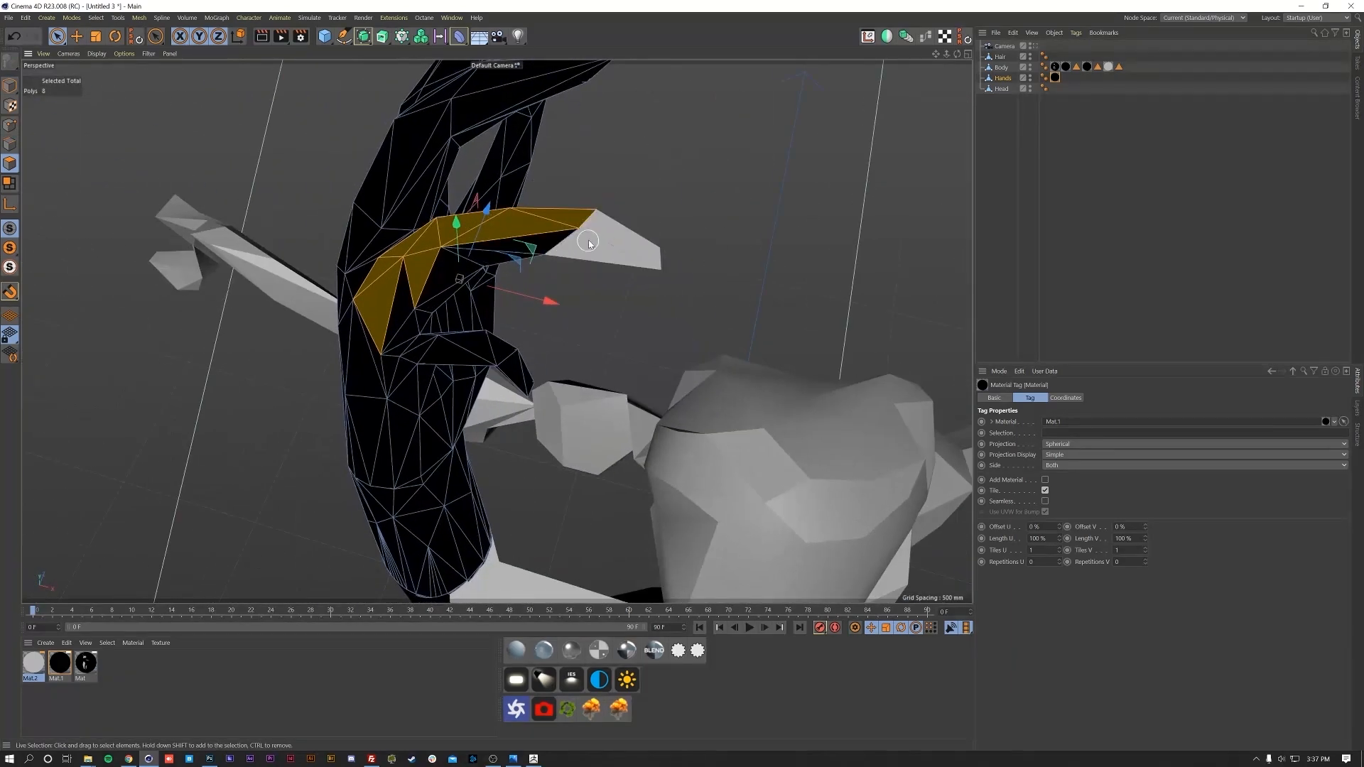
mouse_move(449, 292)
ctrl+mouse_down()
mouse_move(395, 336)
mouse_move(503, 353)
ctrl+mouse_up()
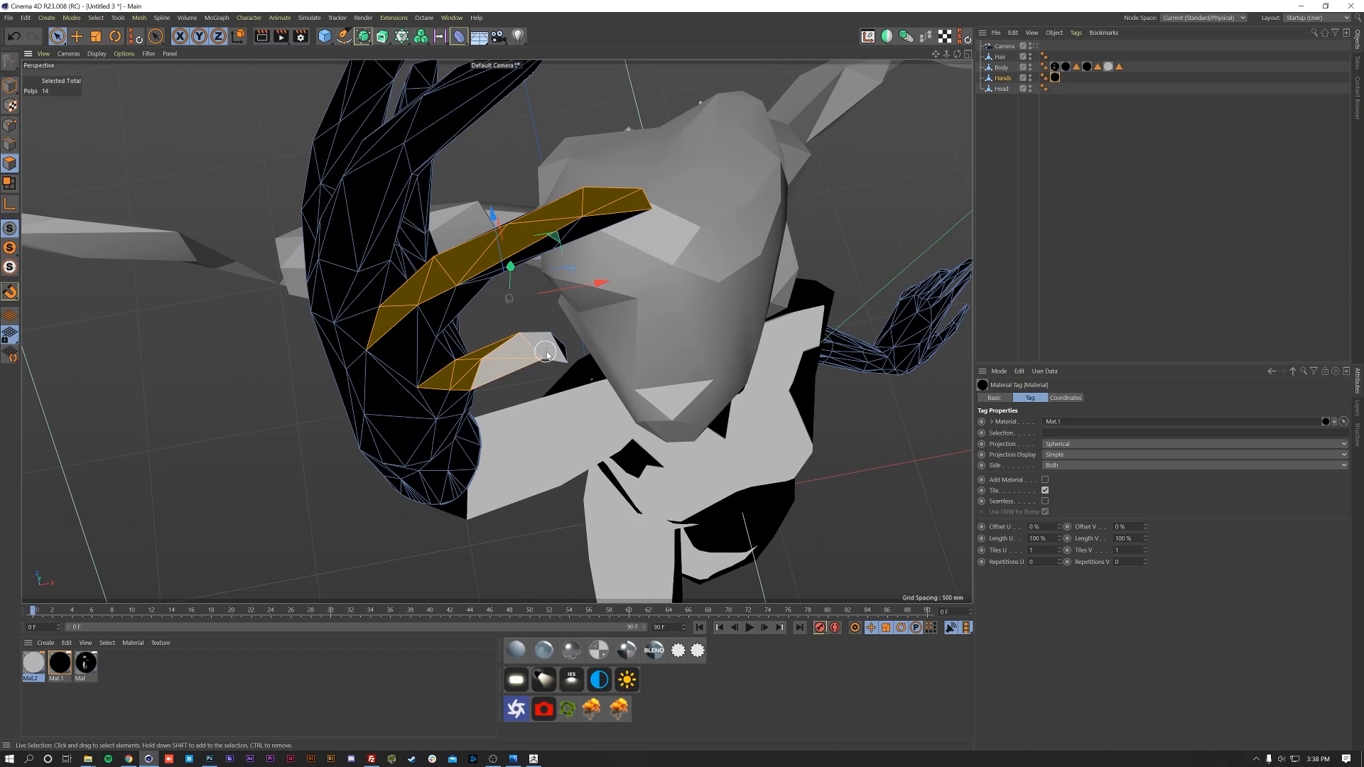
alt+drag(550, 353, 910, 329)
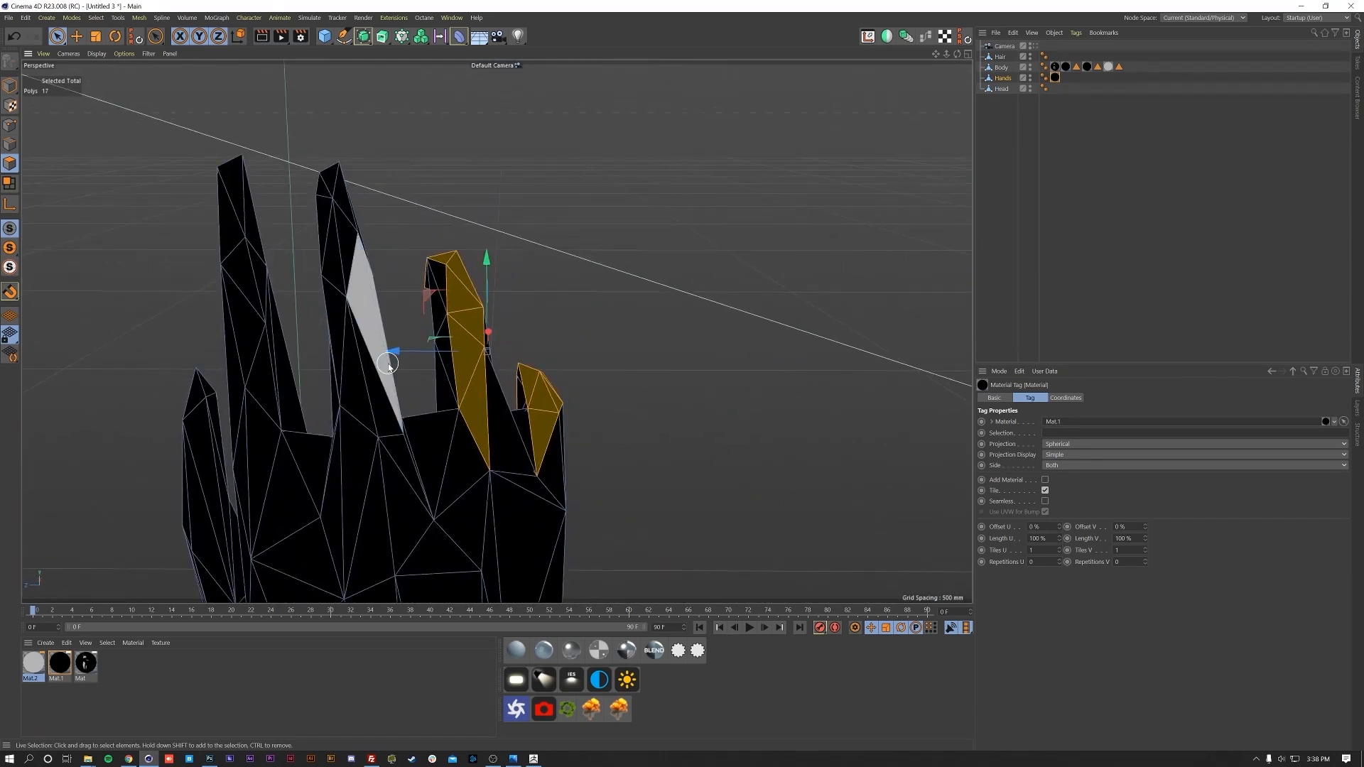
- Add the lit-side polygons of the raised hand's other two long fingers to the selection and apply the light gray material
alt+drag(334, 179, 290, 251)
ctrl+click(371, 255)
mouse_move(384, 242)
alt+mouse_down()
mouse_move(406, 205)
mouse_move(387, 207)
mouse_move(454, 248)
mouse_move(485, 335)
alt+mouse_up()
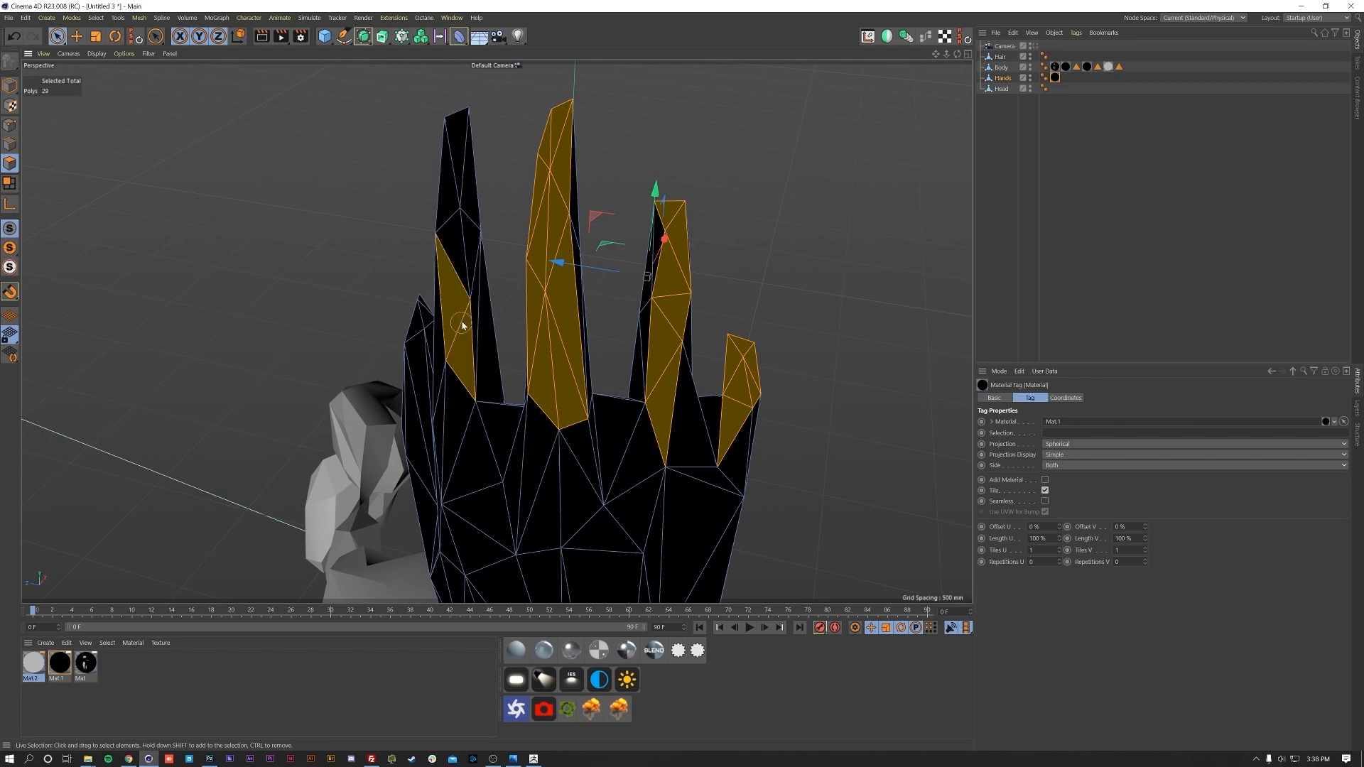
alt+drag(485, 235, 540, 334)
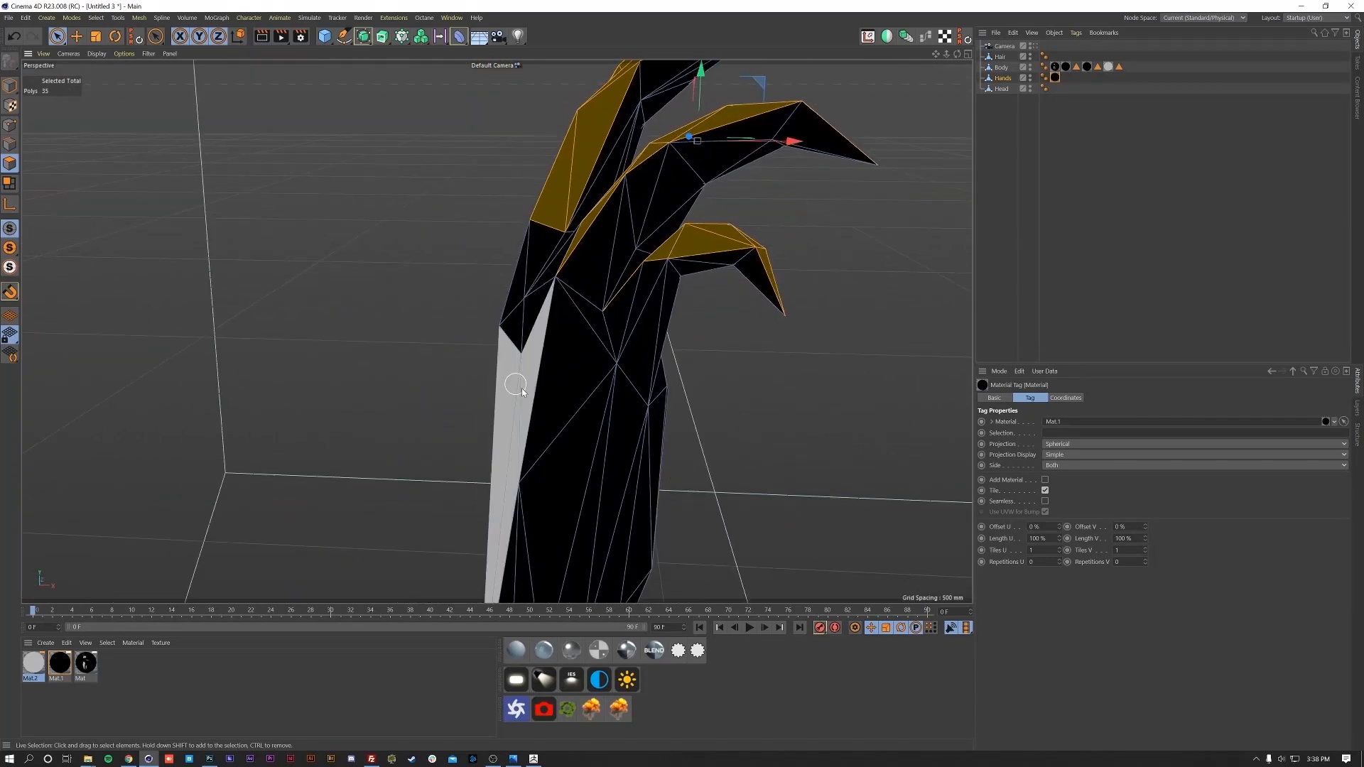
drag(583, 181, 583, 182)
alt+middle_drag(630, 326, 408, 451)
click(764, 445)
- Select the inner forearm polygons below the raised hand down to the sleeve seam and apply the light gray material
alt+drag(545, 384, 488, 390)
scroll(469, 355, down, 3)
mouse_move(433, 298)
alt+mouse_down()
mouse_move(517, 222)
mouse_move(442, 377)
mouse_move(441, 411)
mouse_move(517, 427)
alt+mouse_up()
scroll(517, 222, up, 3)
drag(481, 234, 508, 361)
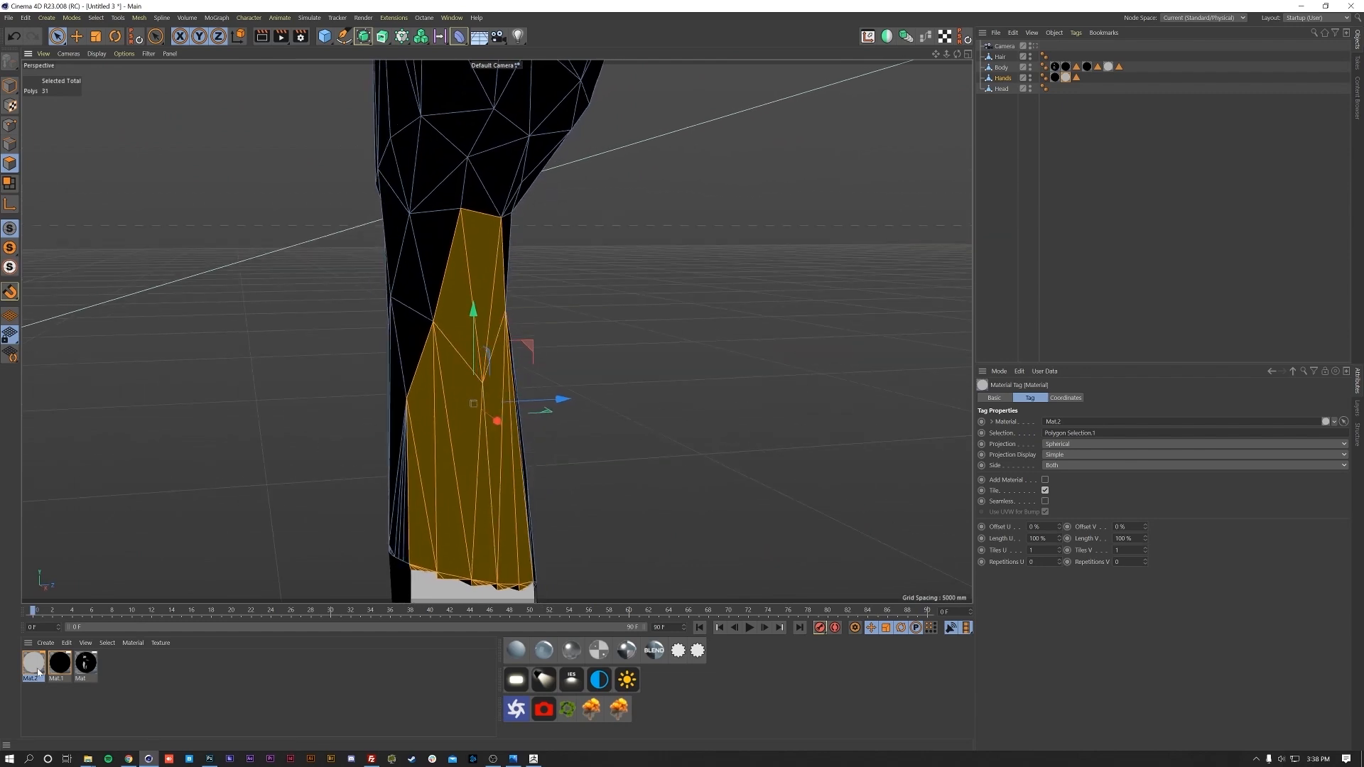
drag(487, 504, 487, 504)
click(658, 520)
- Select the Body polygons around the black gaps at the raised arm's wrist seam and apply the light gray material
alt+middle_drag(500, 527, 520, 441)
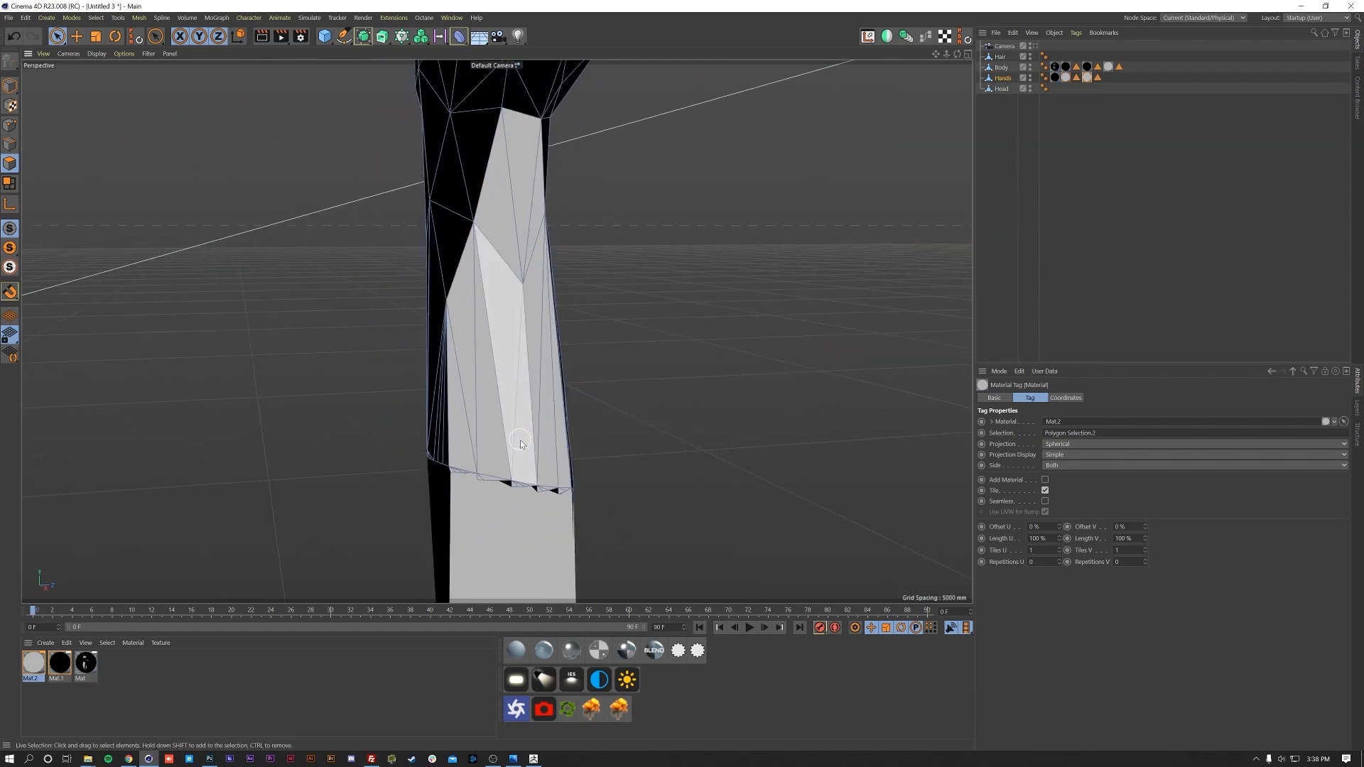
scroll(524, 443, up, 3)
alt+drag(528, 448, 509, 424)
scroll(503, 477, up, 6)
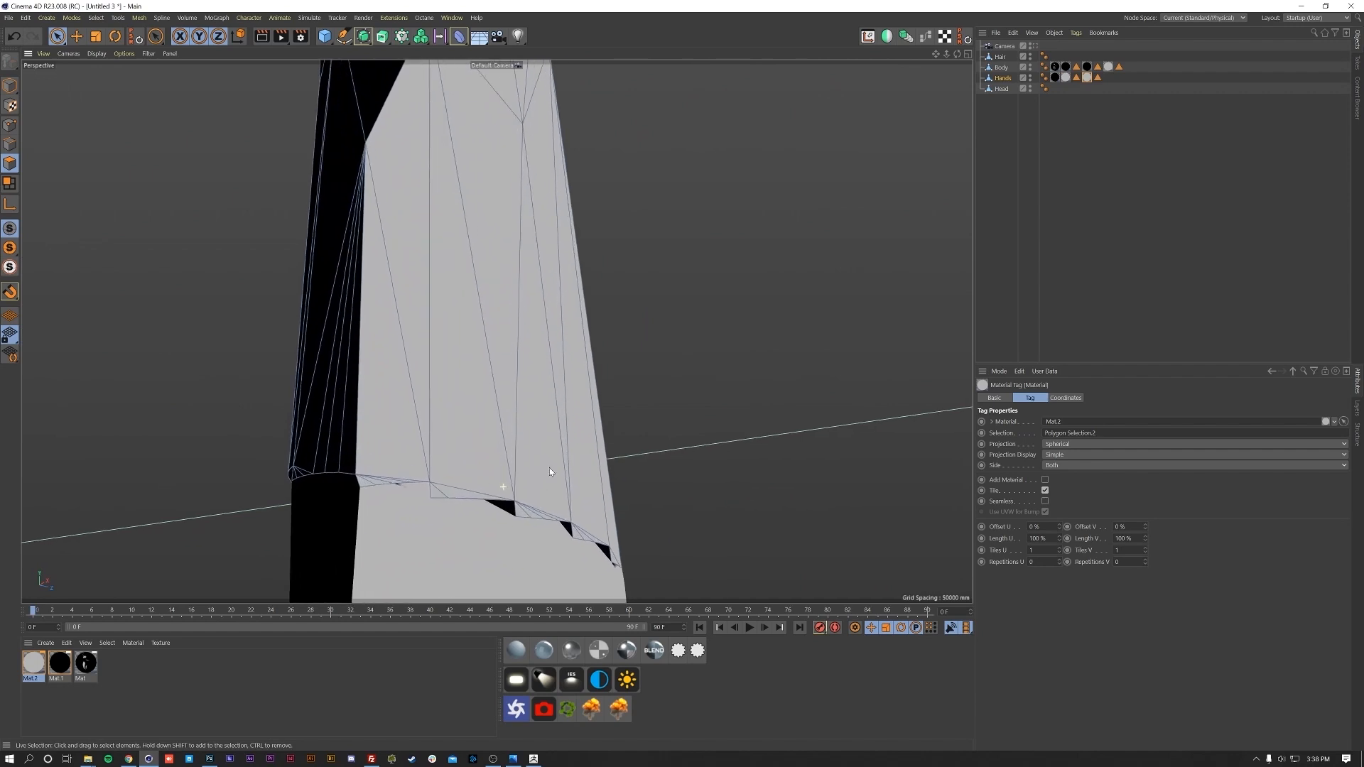
alt+right_drag(505, 464, 560, 394)
alt+drag(508, 417, 501, 477)
alt+right_drag(535, 436, 430, 558)
click(1001, 67)
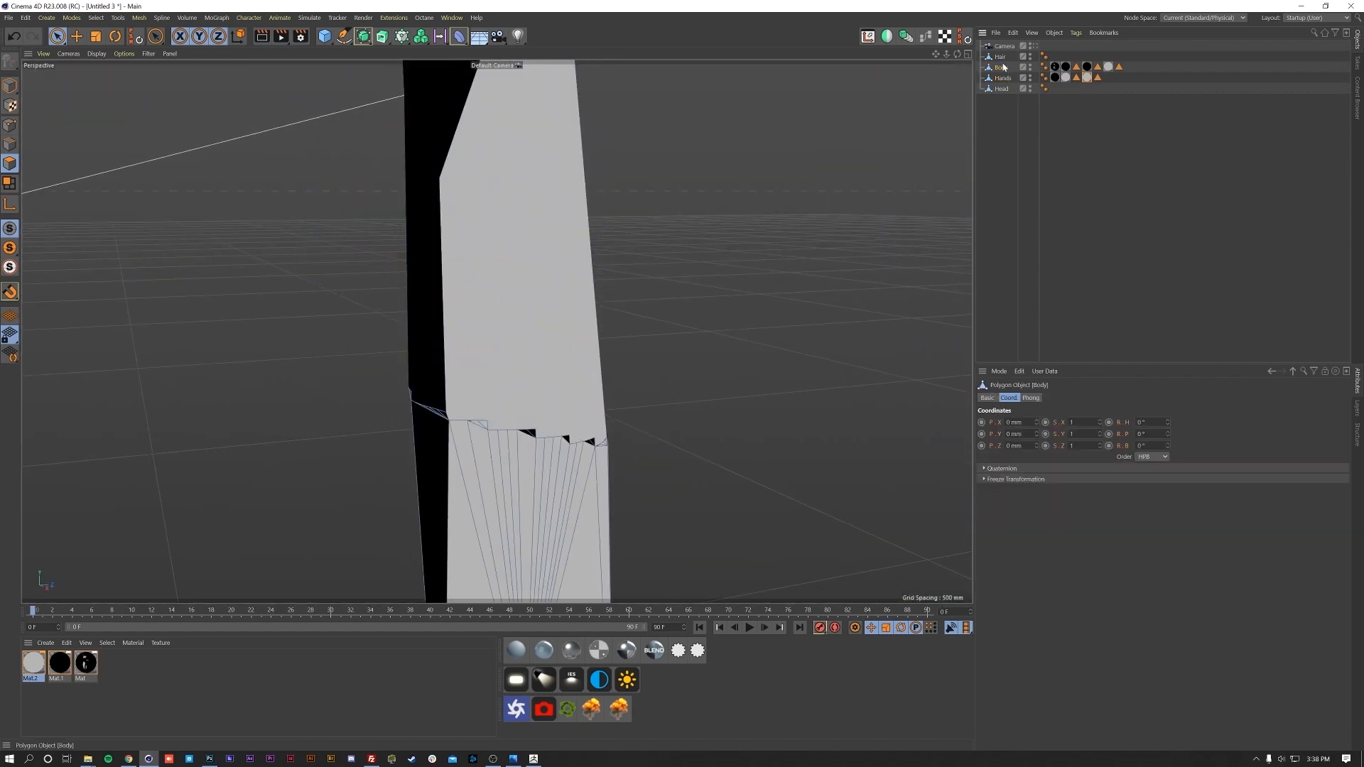
mouse_move(614, 402)
alt+mouse_down()
mouse_move(496, 329)
mouse_move(508, 383)
mouse_move(574, 402)
alt+mouse_up()
click(461, 375)
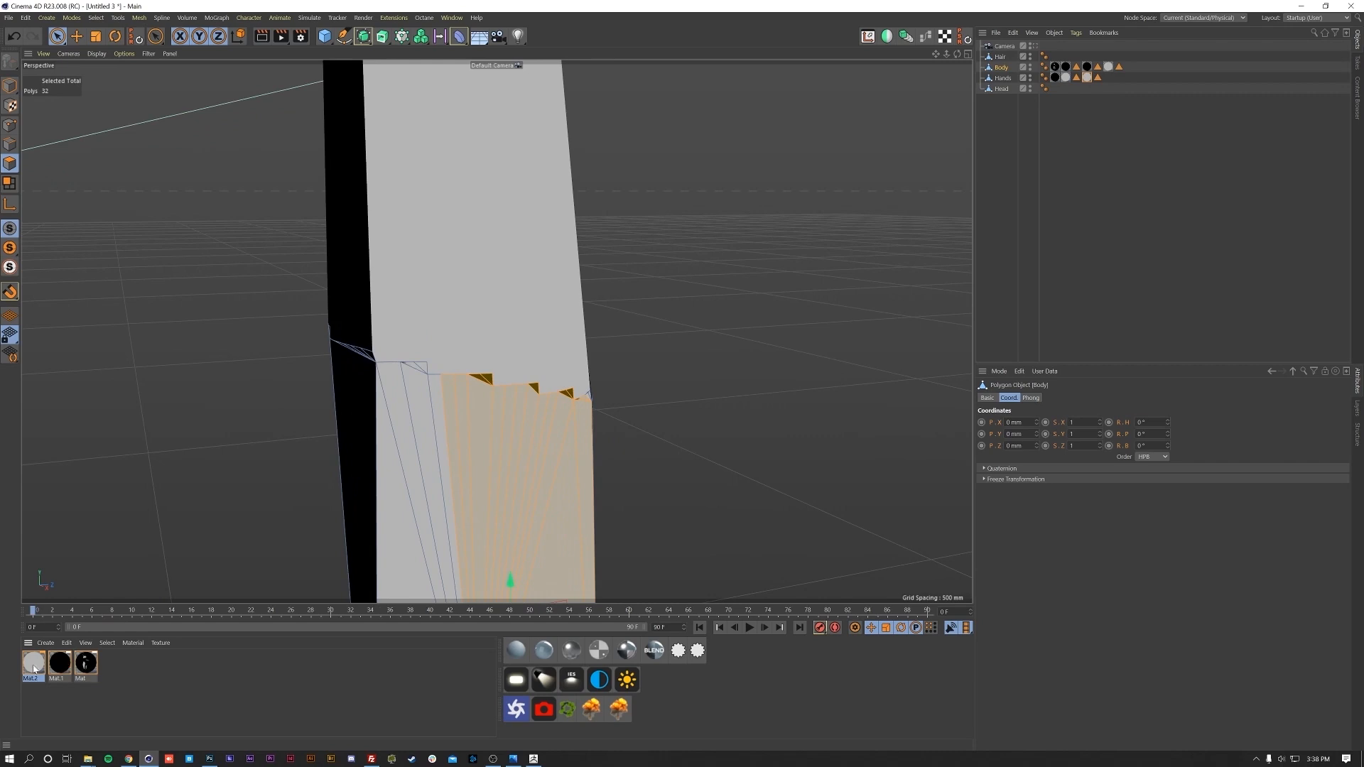
drag(489, 426, 488, 426)
alt+drag(810, 323, 785, 419)
click(1023, 288)
- Apply the black material to the Hair object and switch to Model mode
scroll(588, 207, down, 15)
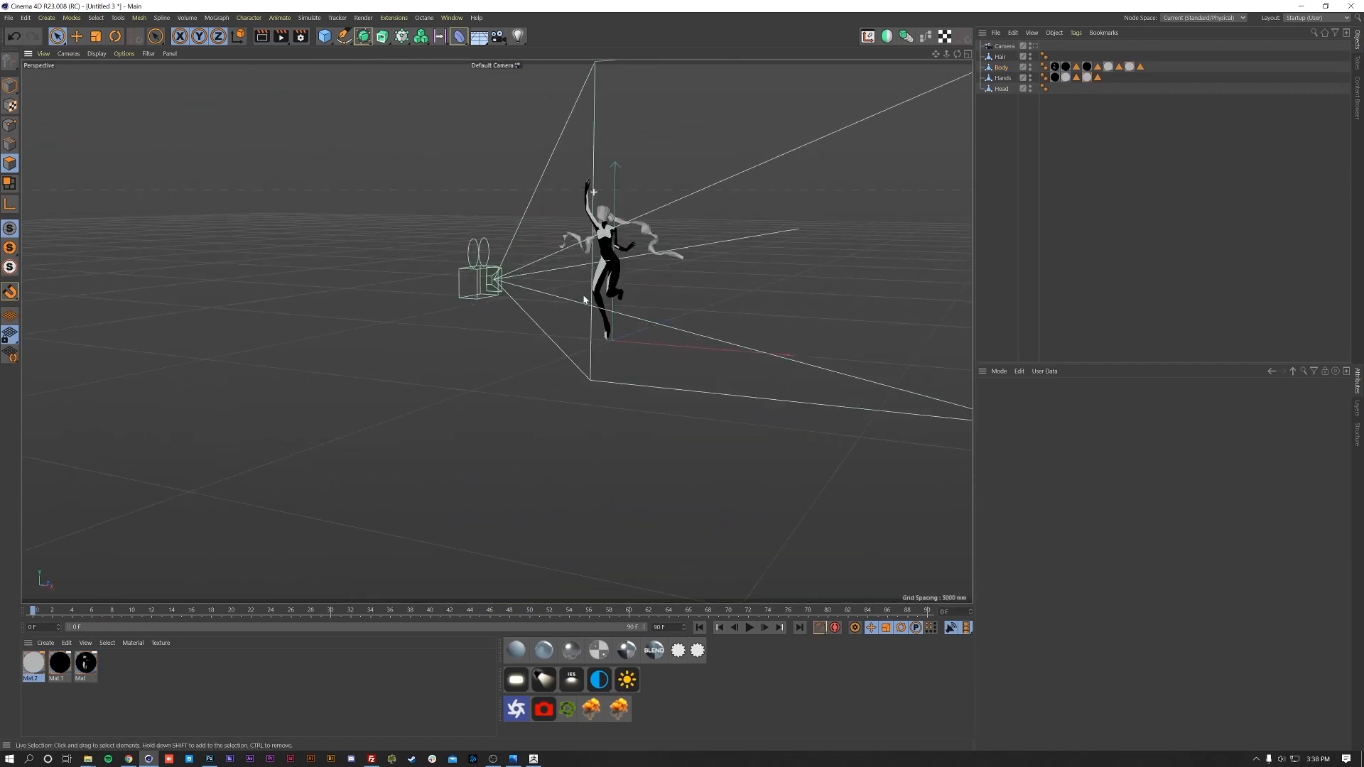
scroll(604, 306, up, 6)
alt+drag(627, 336, 598, 355)
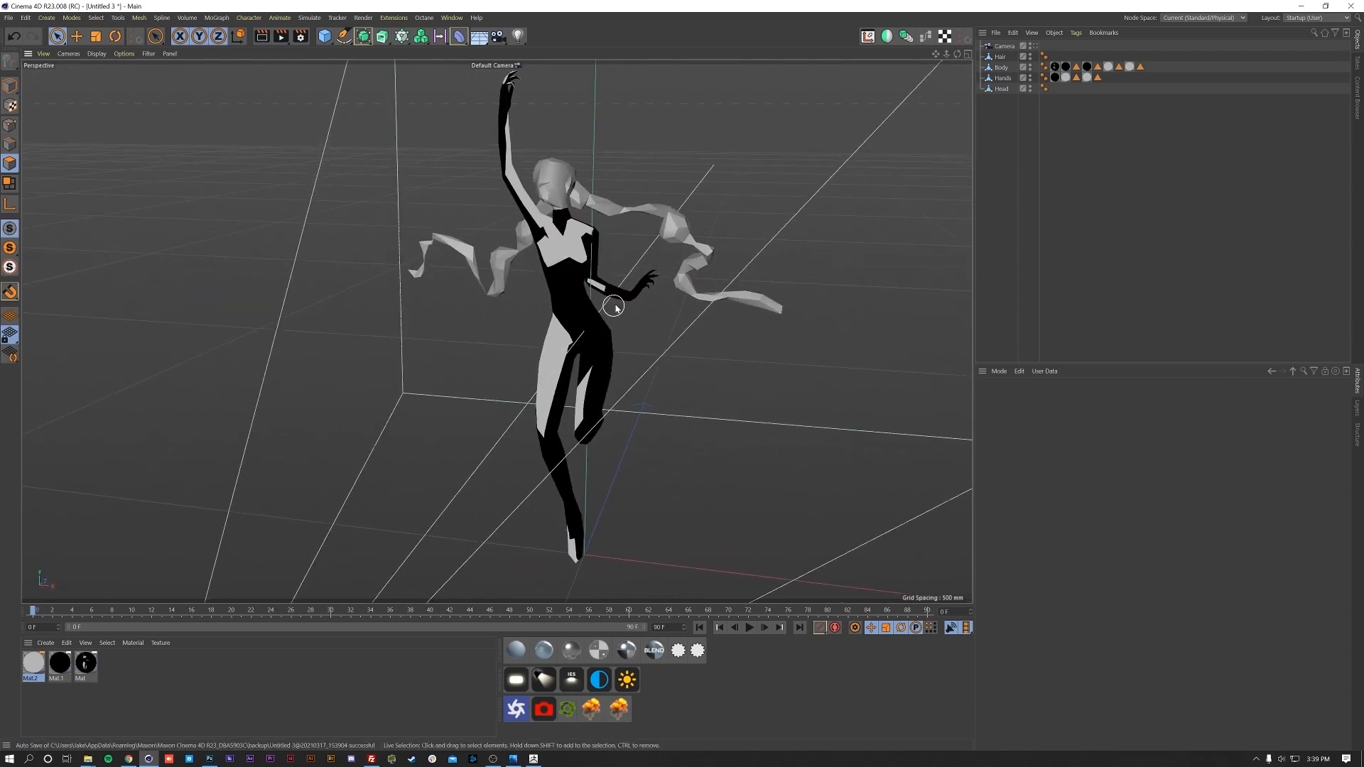
click(999, 58)
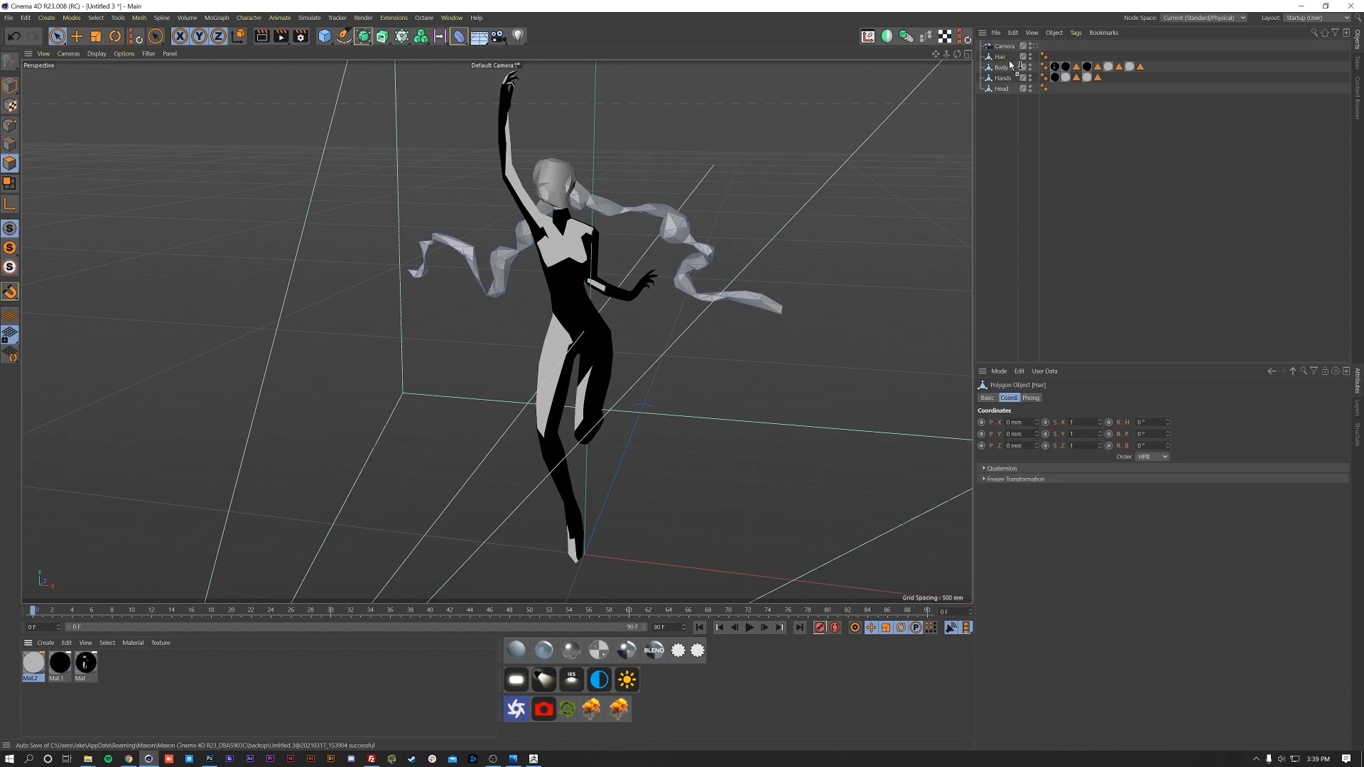
drag(1011, 64, 1004, 58)
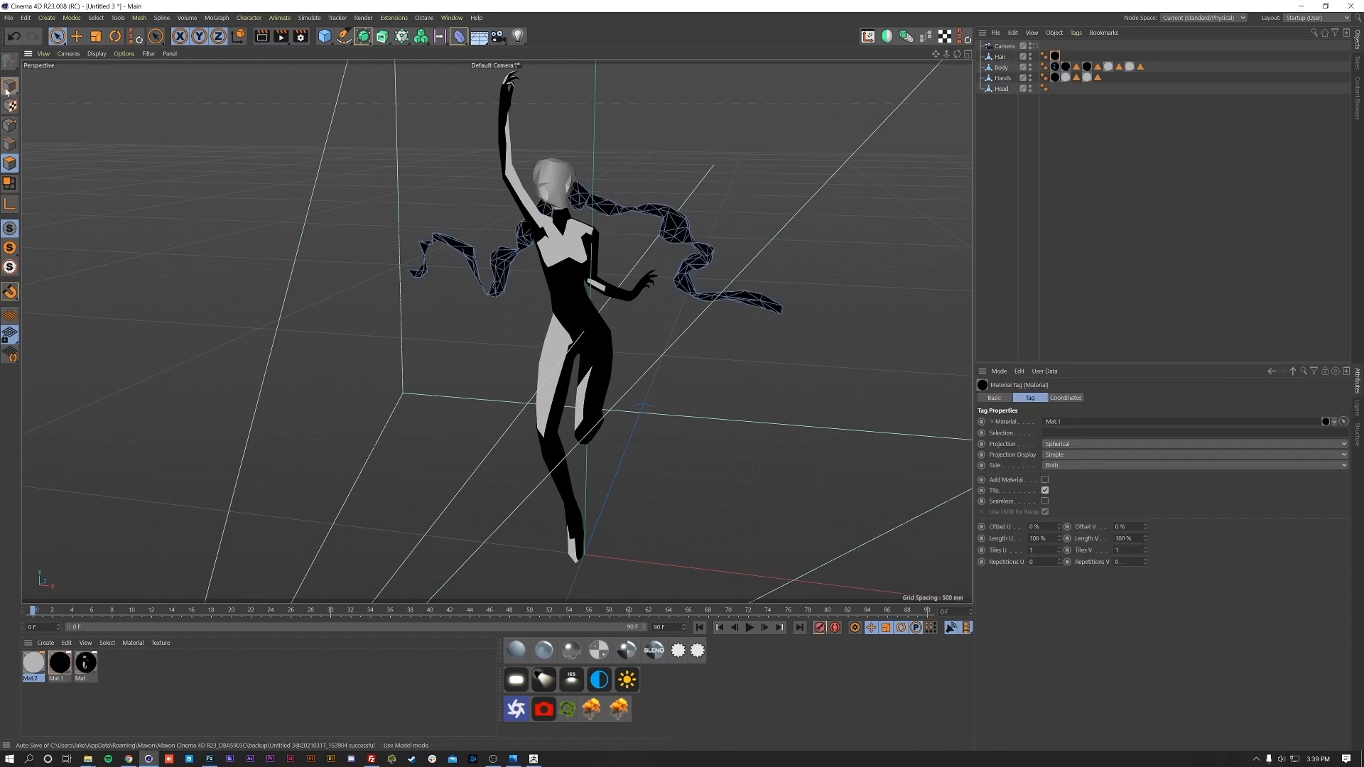
alt+drag(534, 419, 559, 418)
alt+drag(565, 414, 555, 402)
- Create a new default material and apply it to the head
scroll(560, 188, up, 7)
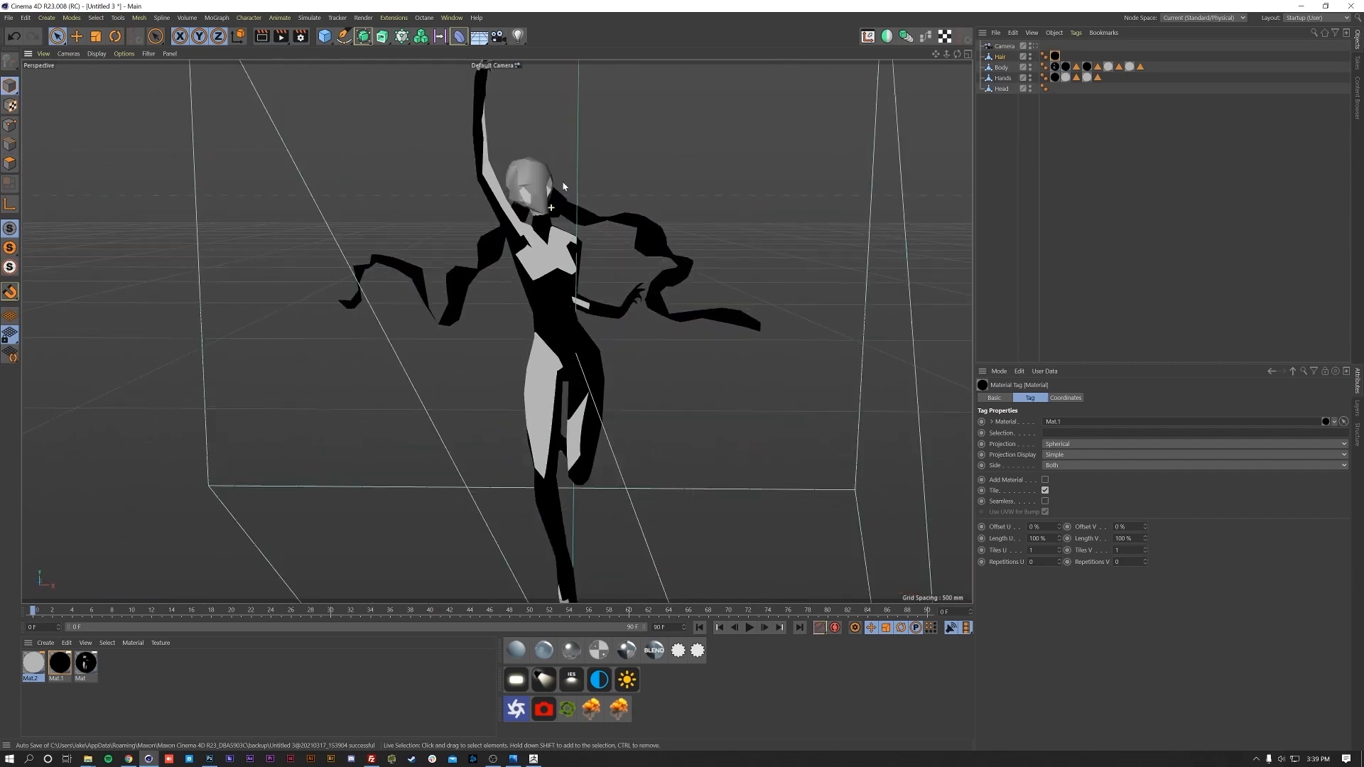
alt+middle_drag(561, 189, 590, 329)
alt+drag(590, 330, 620, 371)
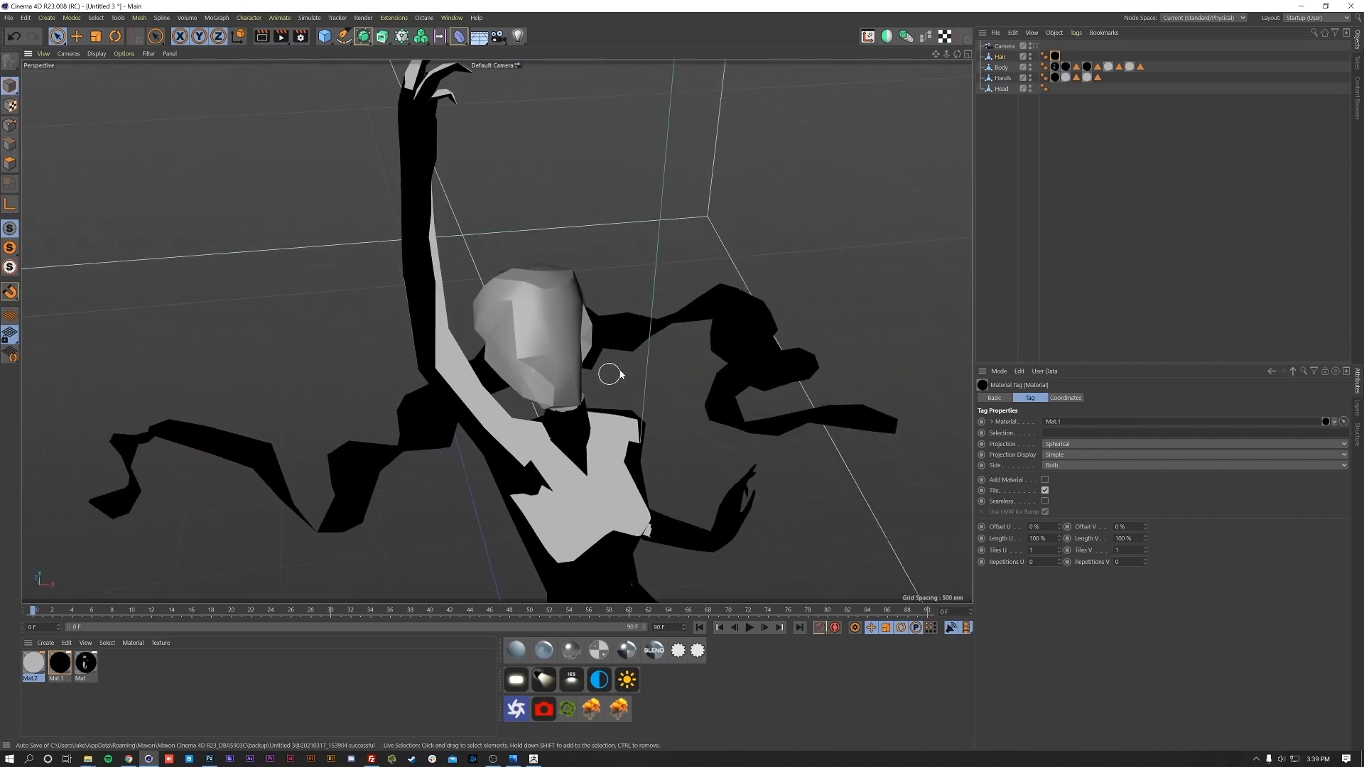
click(144, 696)
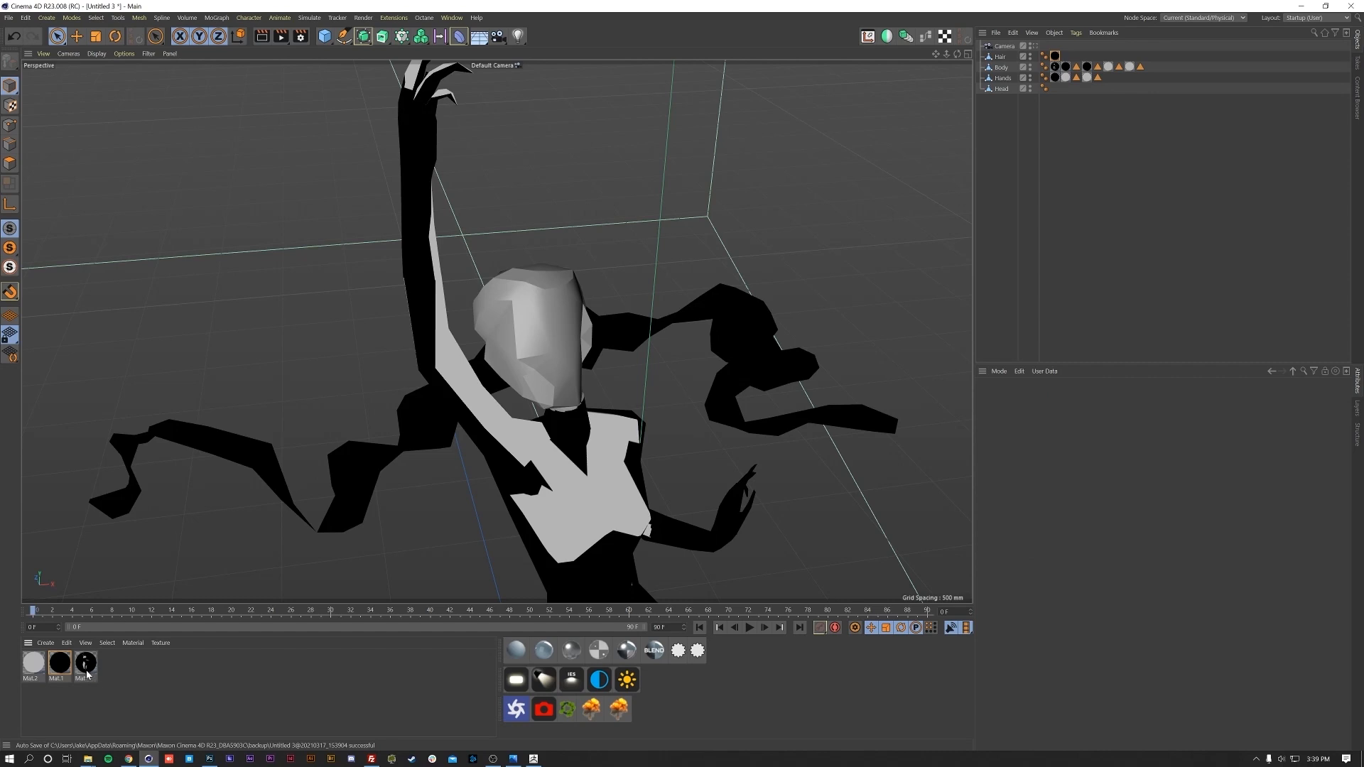
double_click(216, 690)
drag(39, 670, 498, 331)
- Load the thumbnail_SHelz_FrontFace3D_01a image as the head material's Color texture without copying it to the project location
double_click(30, 662)
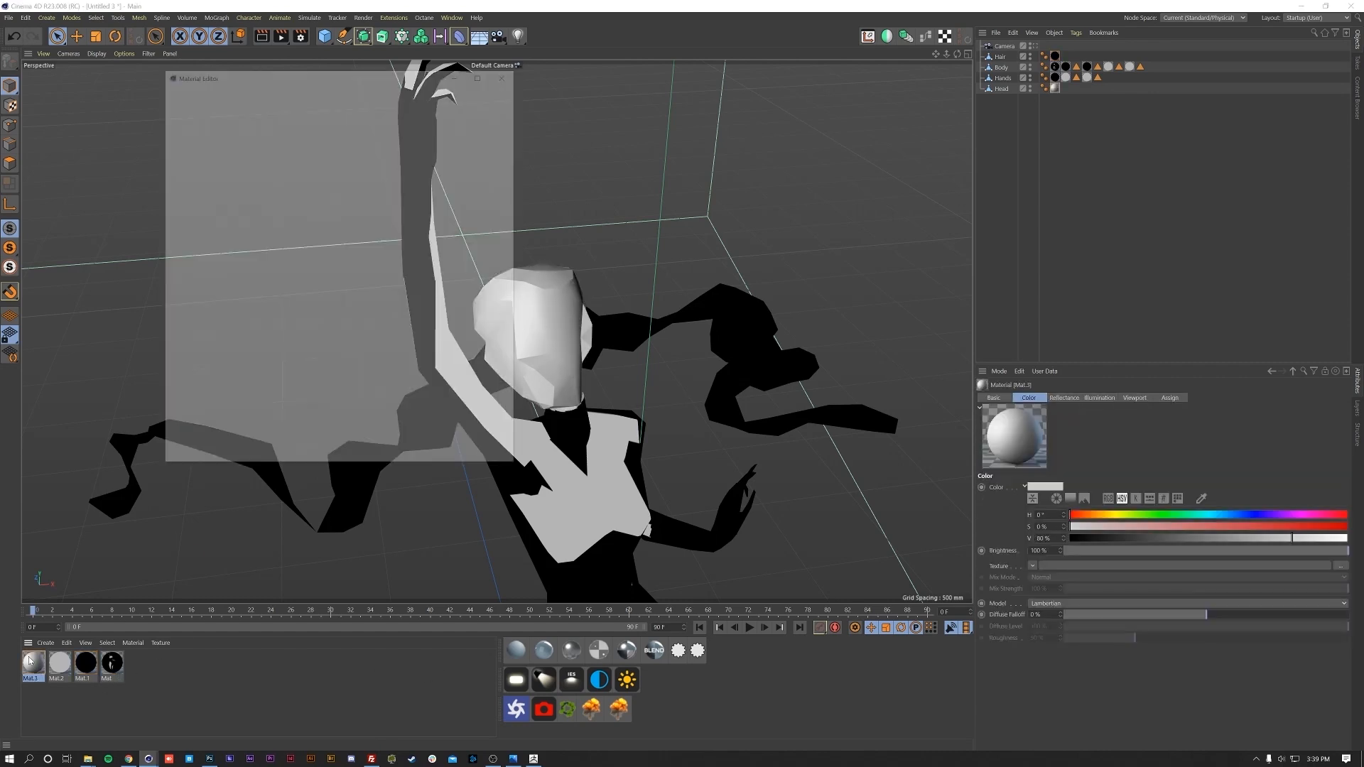
click(213, 191)
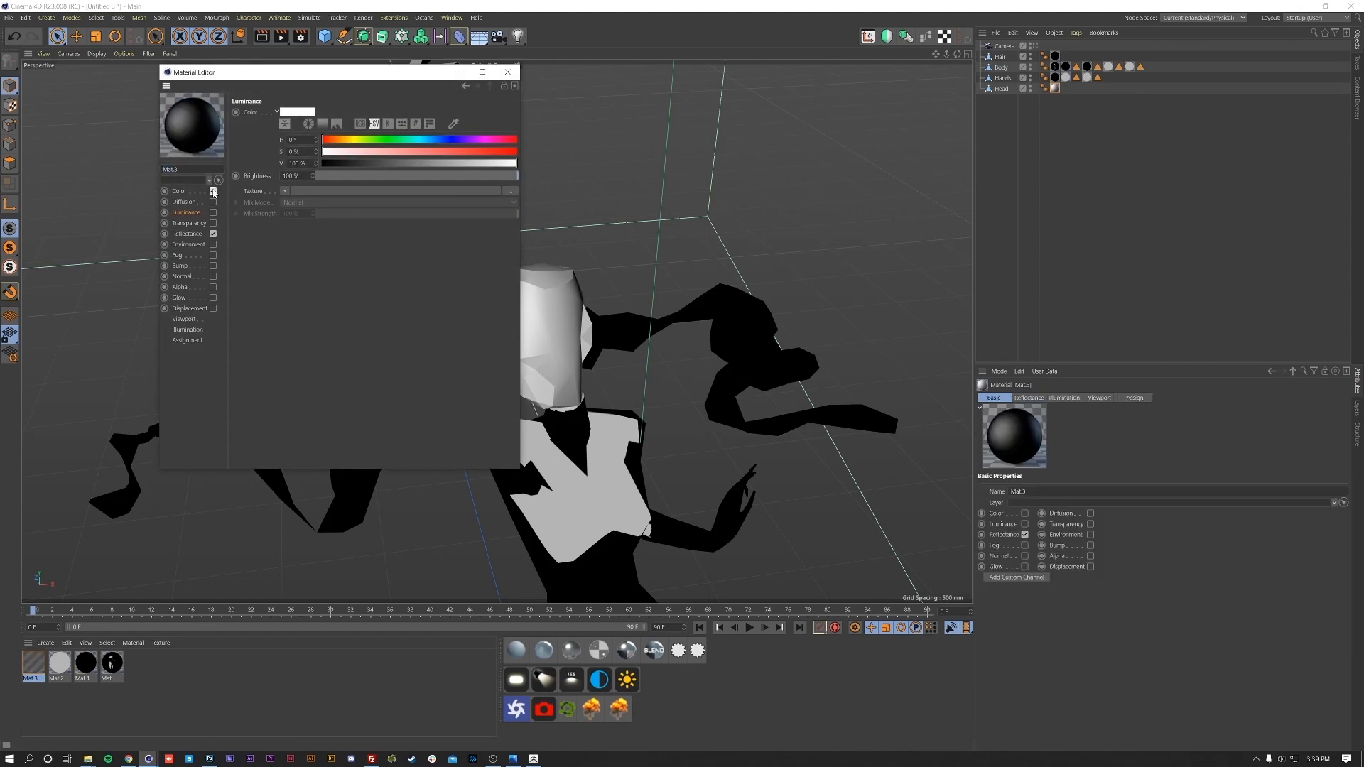
click(213, 191)
click(200, 191)
click(509, 191)
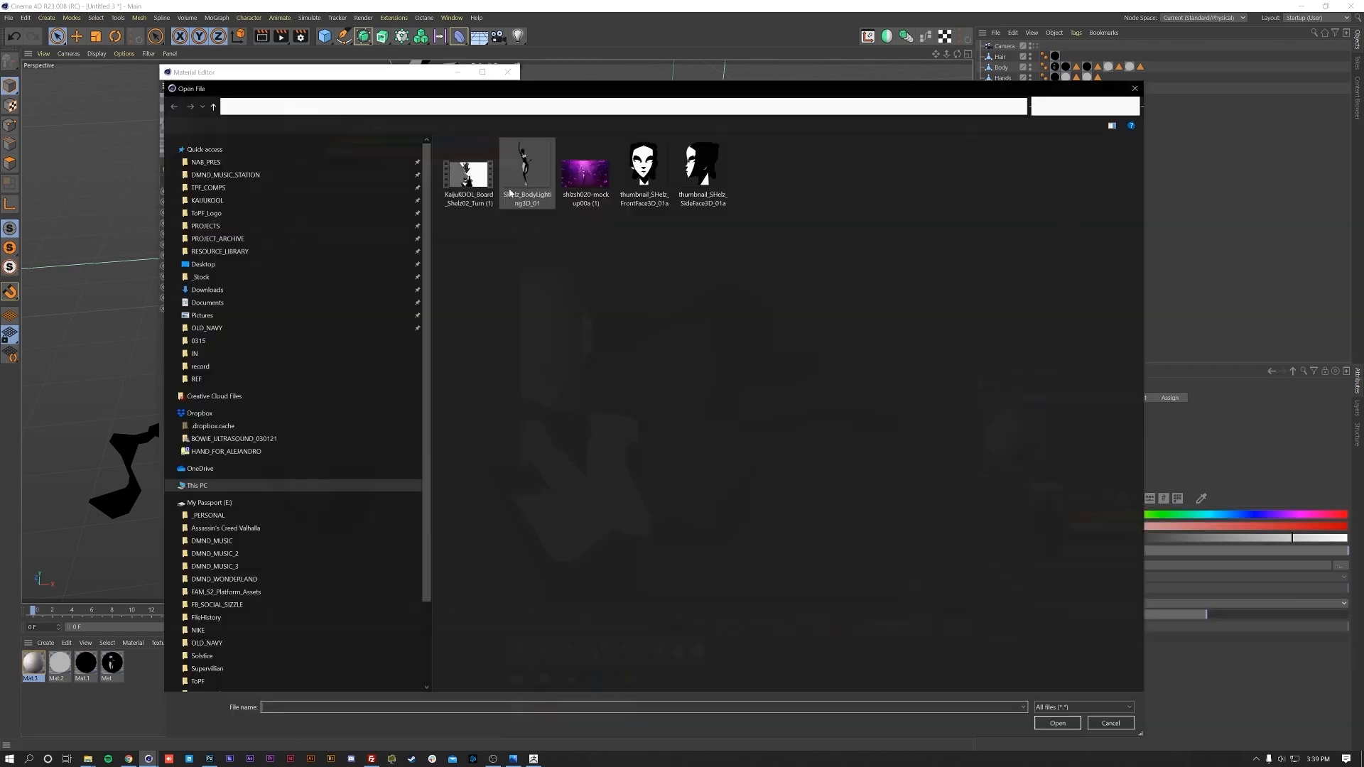
double_click(653, 187)
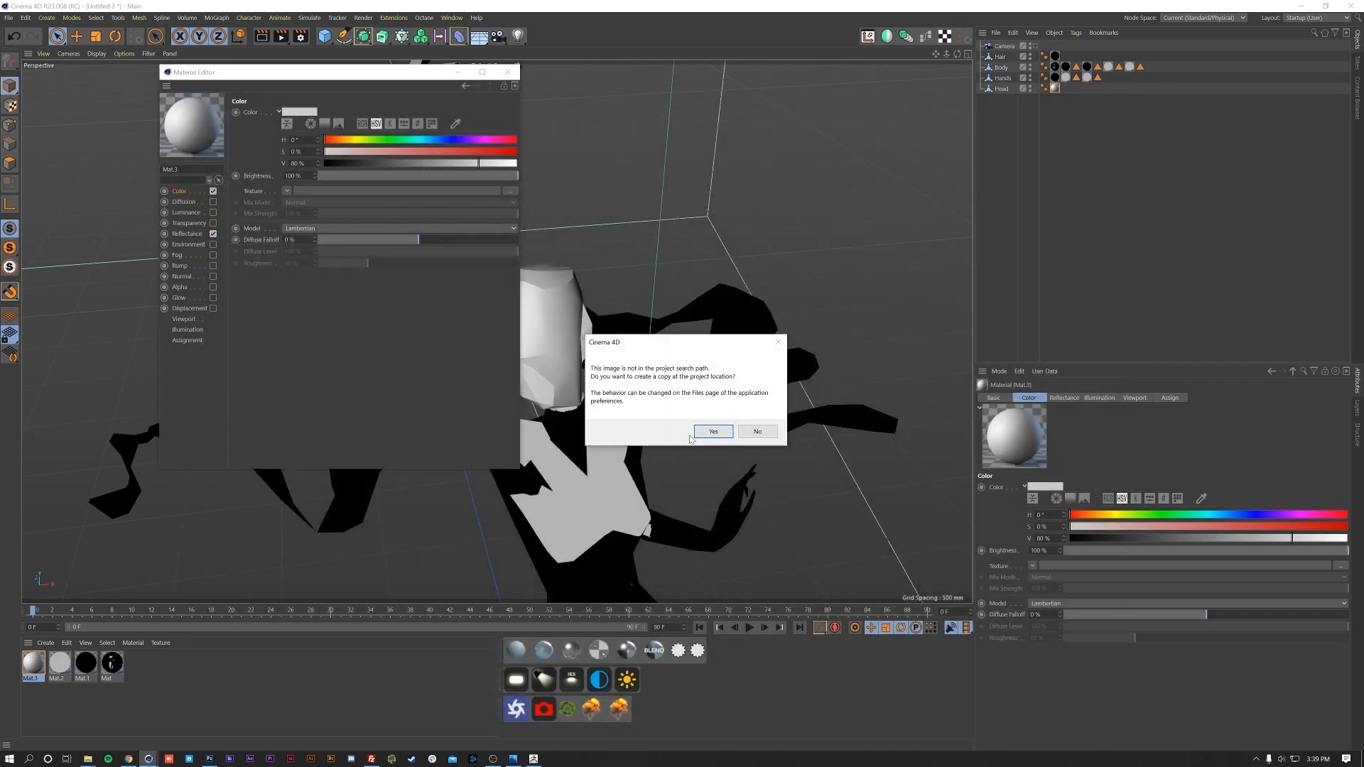
click(758, 432)
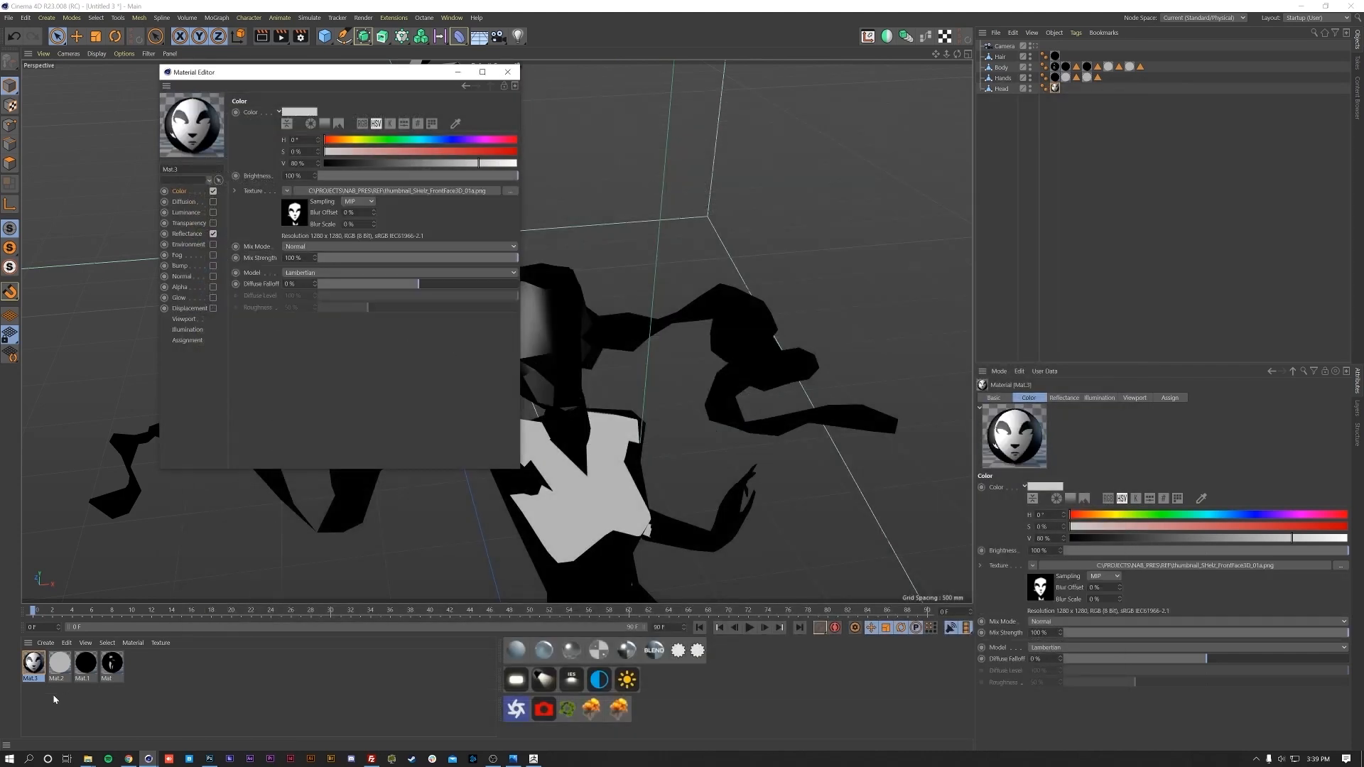
- Create a second camera and set the head's material tag to Camera Mapping projection through Camera.1
click(498, 39)
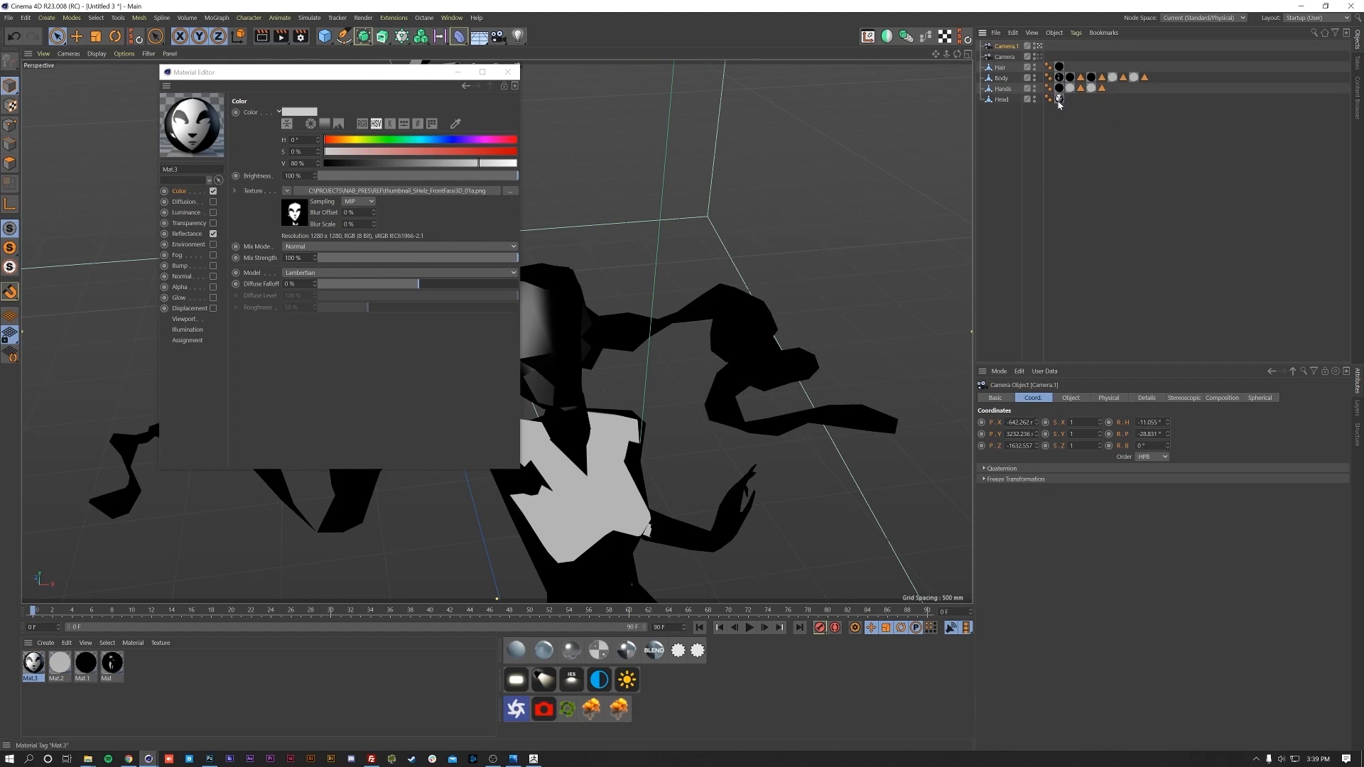
click(1058, 100)
click(1078, 447)
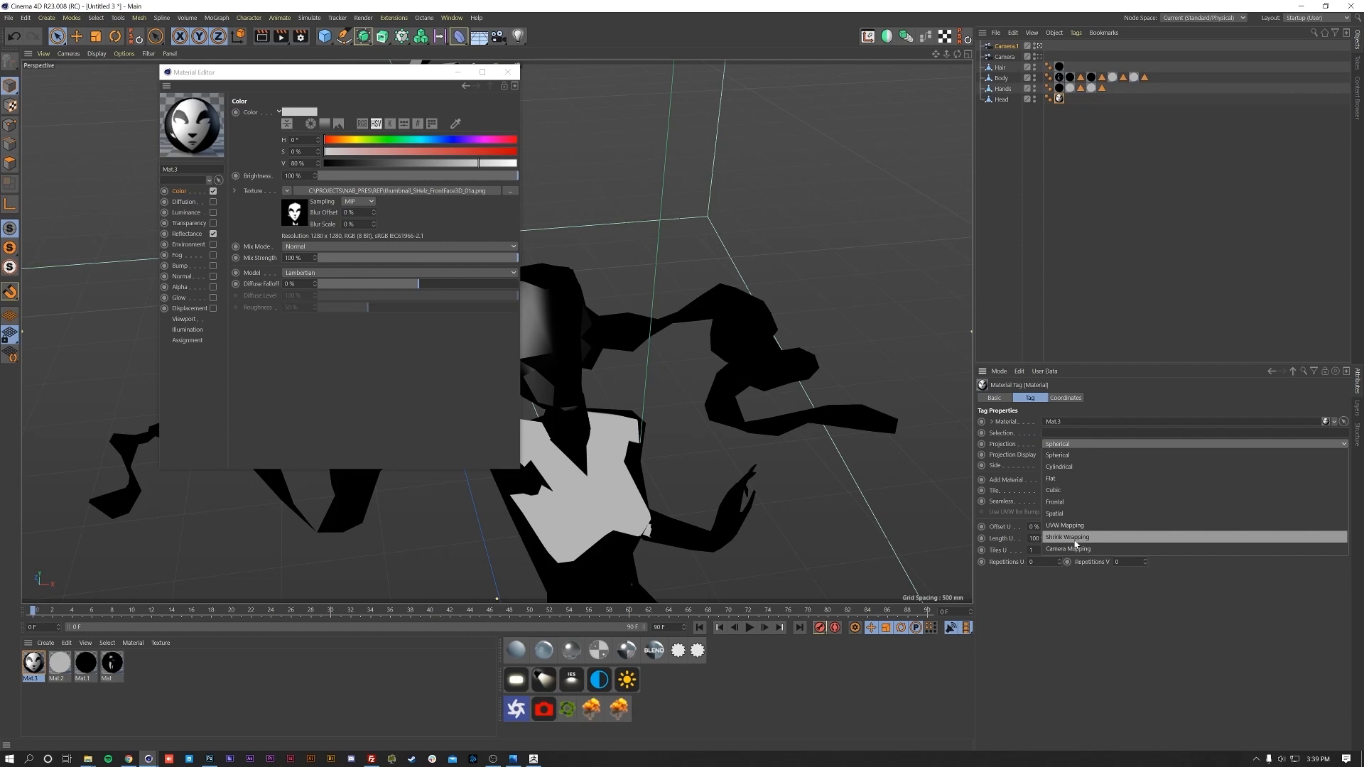
click(1073, 548)
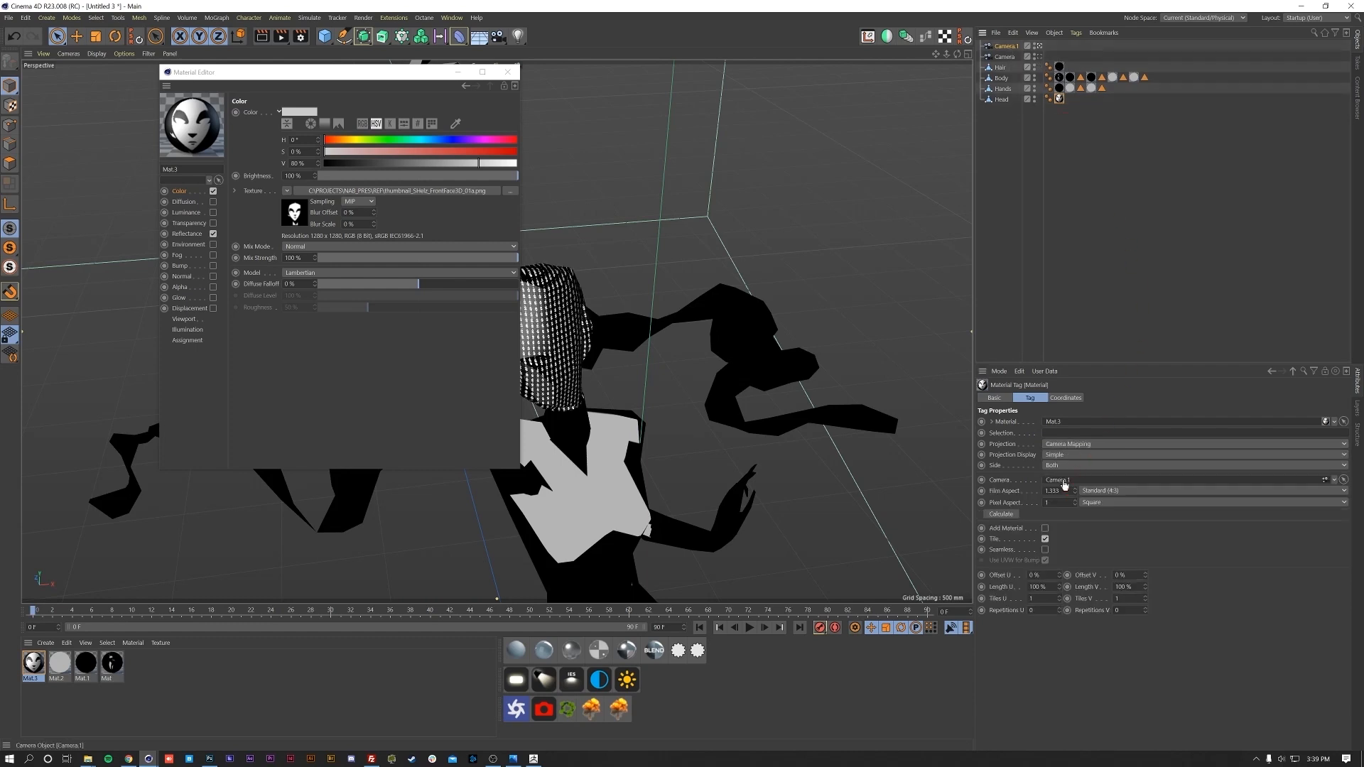
- Set the face material's viewport texture preview size to 4096x4096 and close the material editor
click(184, 319)
click(356, 123)
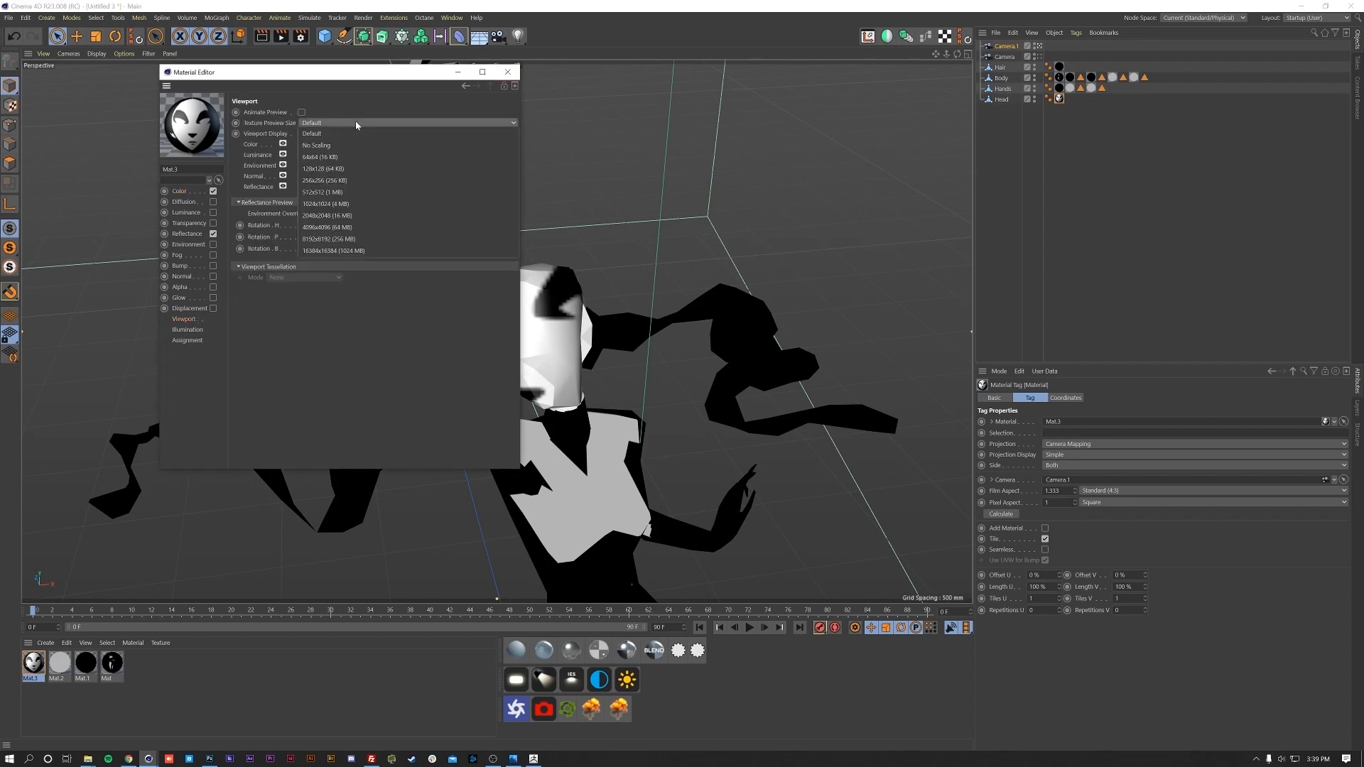
click(369, 238)
click(507, 71)
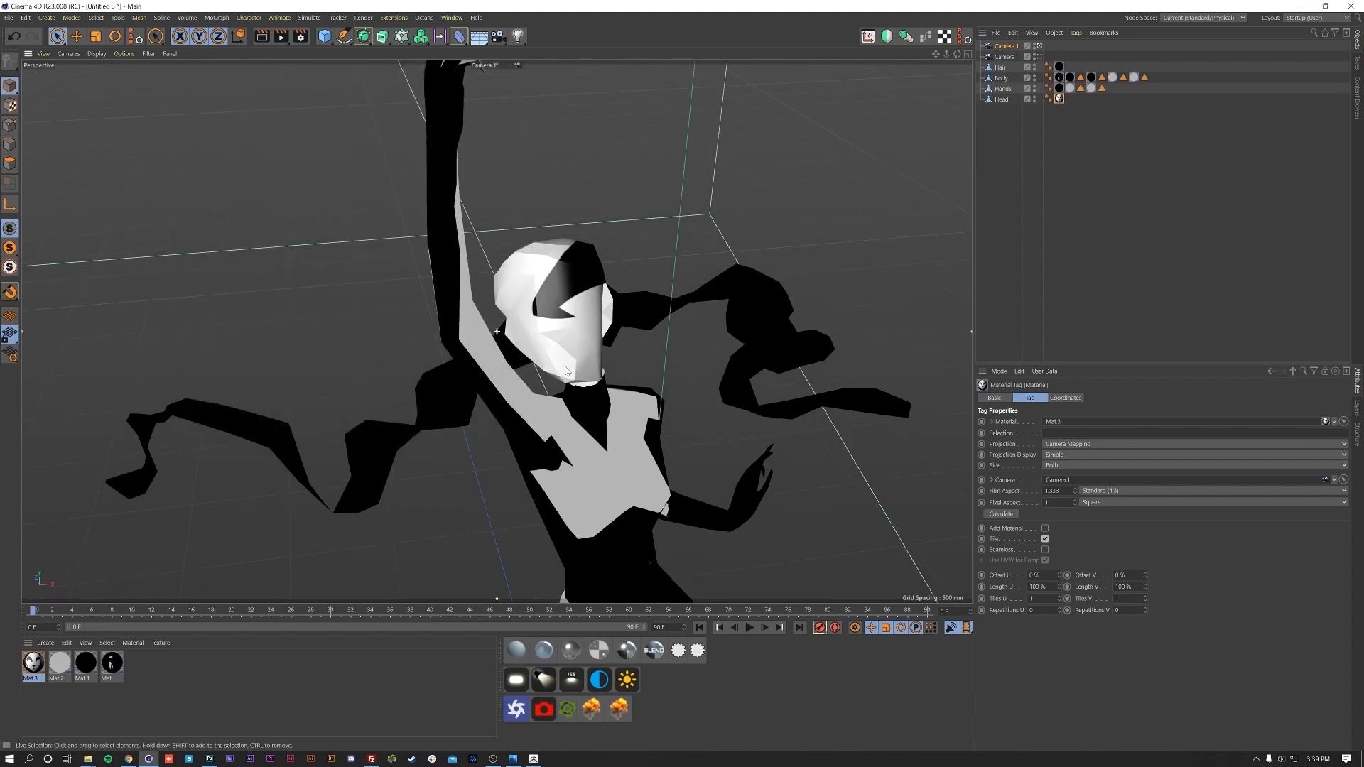
- Reposition Camera.1 closer to the head to line up the projected eyes, nose and mouth with the face
scroll(565, 370, up, 10)
alt+drag(536, 299, 530, 389)
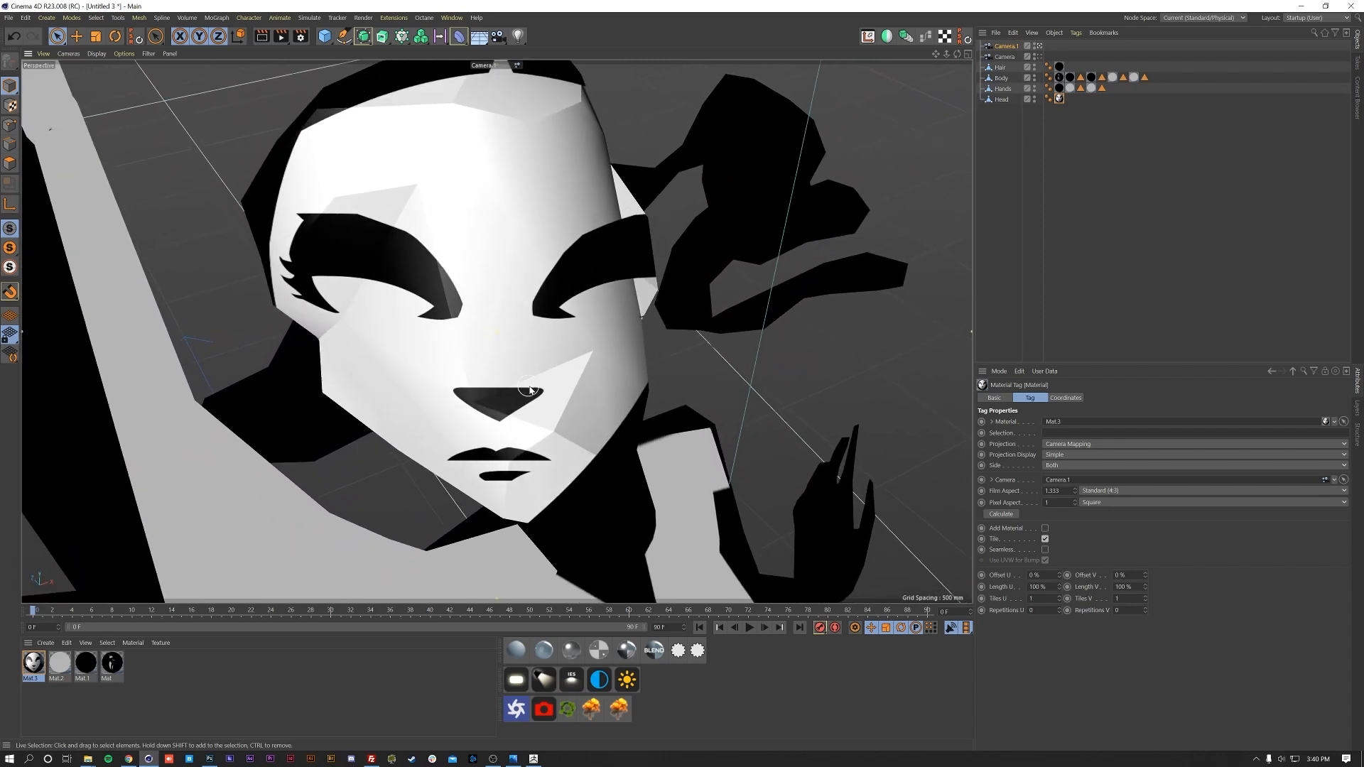
middle_click(533, 373)
middle_click(378, 227)
click(1038, 56)
- Select Camera.1 and increase its Y scale to stretch the face projection vertically
alt+drag(758, 207, 439, 279)
key(r)
click(1005, 45)
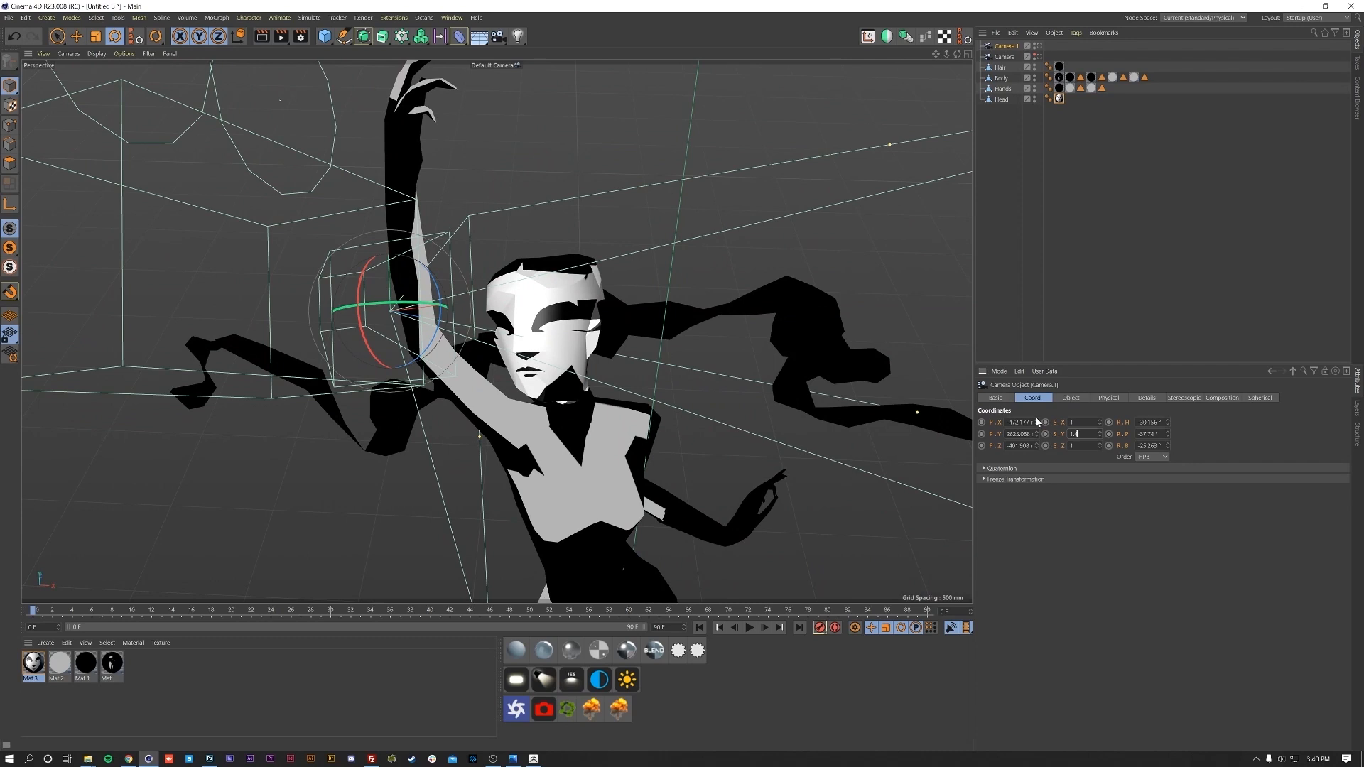
key(Return)
- Move Camera.1 until the projected face features sit correctly on the front of the head
key(e)
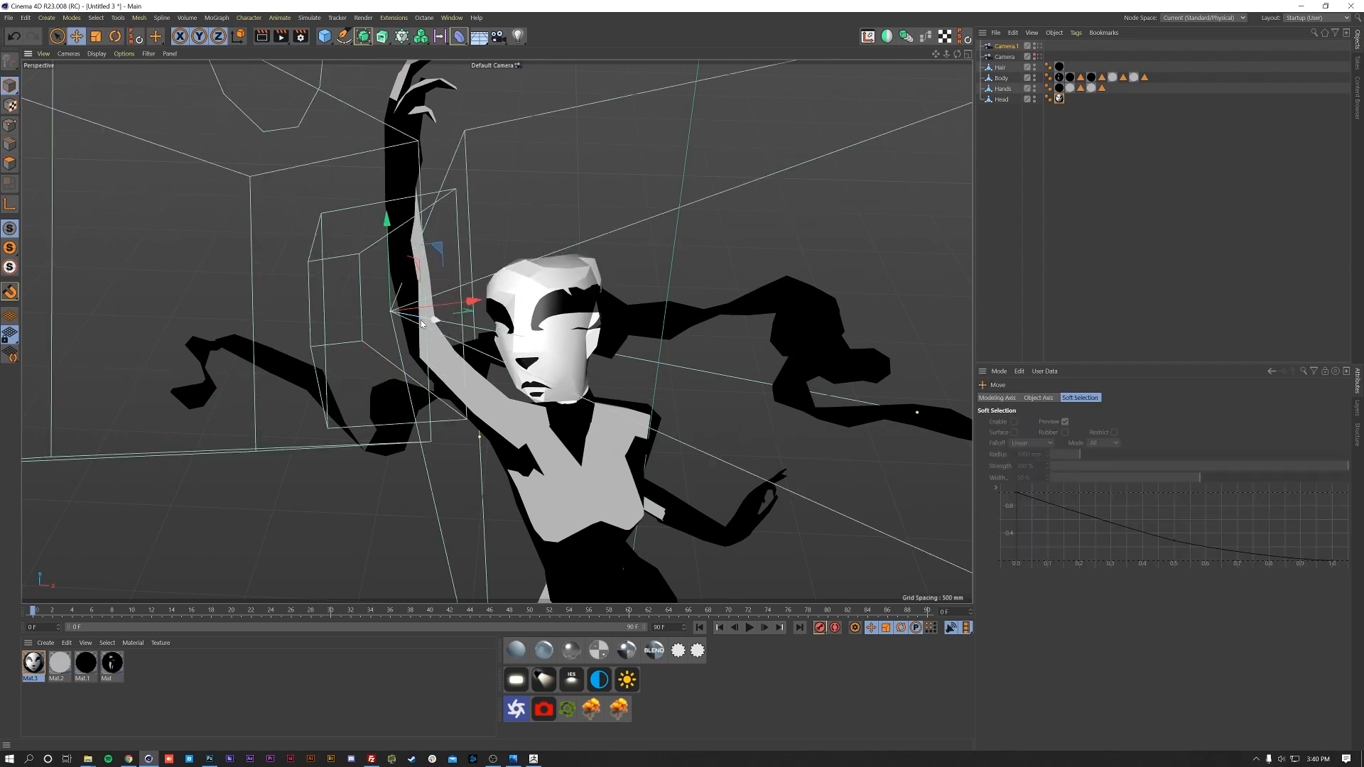
drag(435, 325, 424, 198)
mouse_move(448, 284)
alt+mouse_down()
mouse_move(492, 328)
mouse_move(429, 326)
mouse_move(452, 287)
alt+mouse_up()
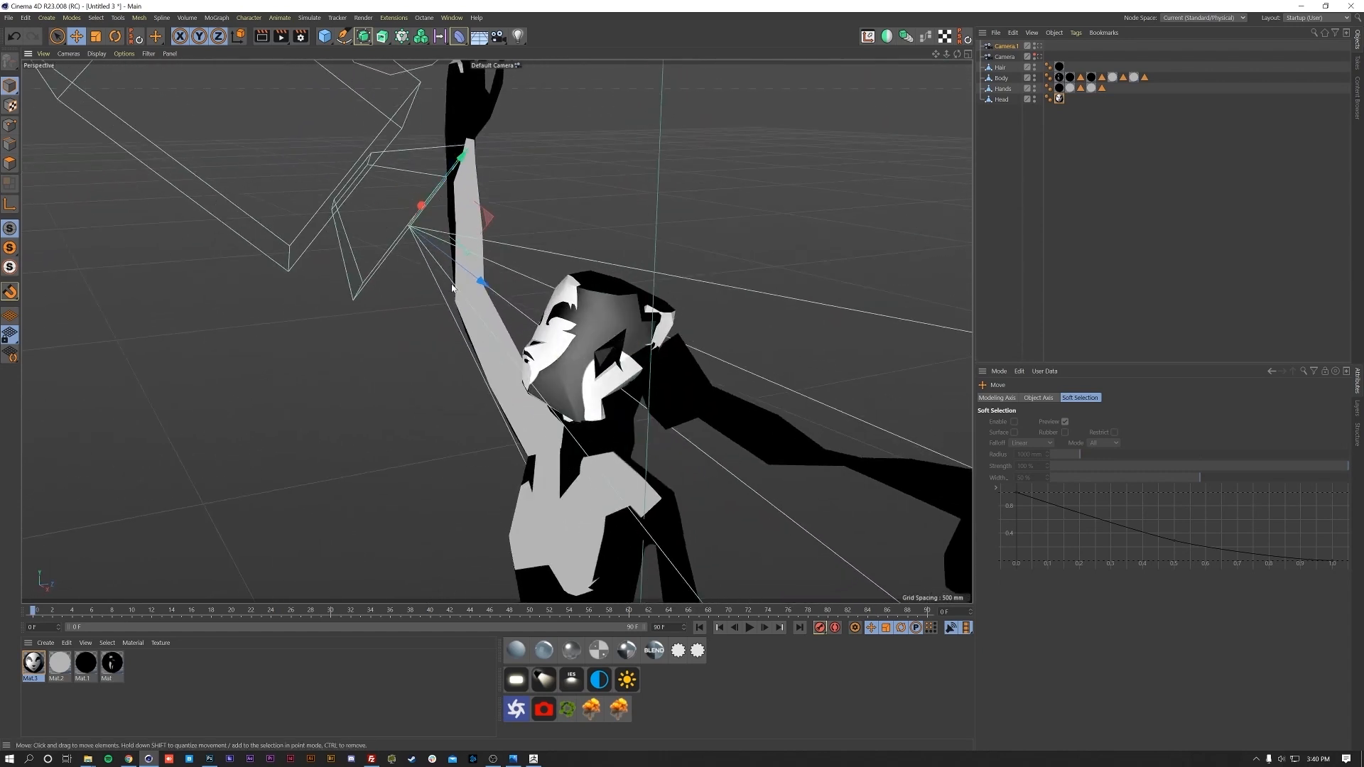
drag(437, 181, 410, 223)
alt+drag(547, 348, 667, 308)
drag(462, 303, 467, 307)
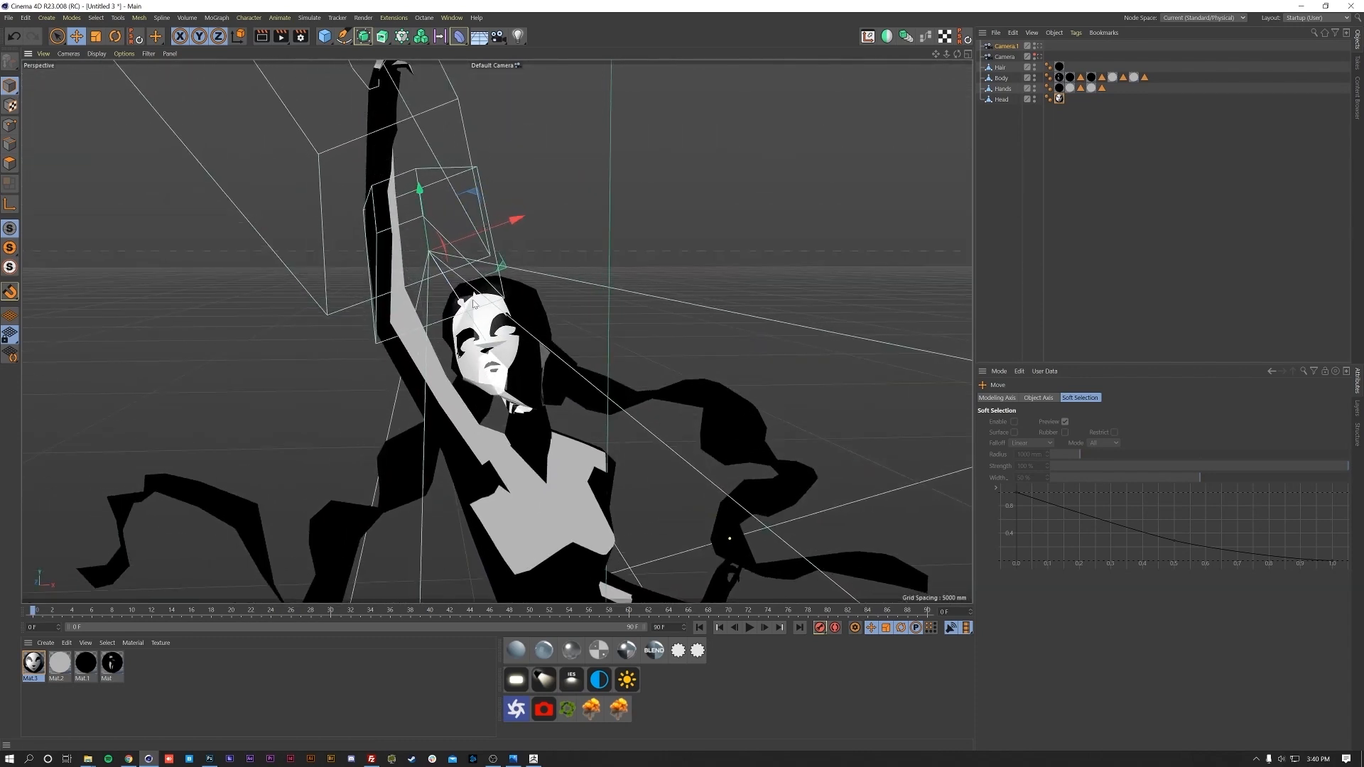
drag(499, 236, 503, 238)
alt+drag(504, 355, 427, 203)
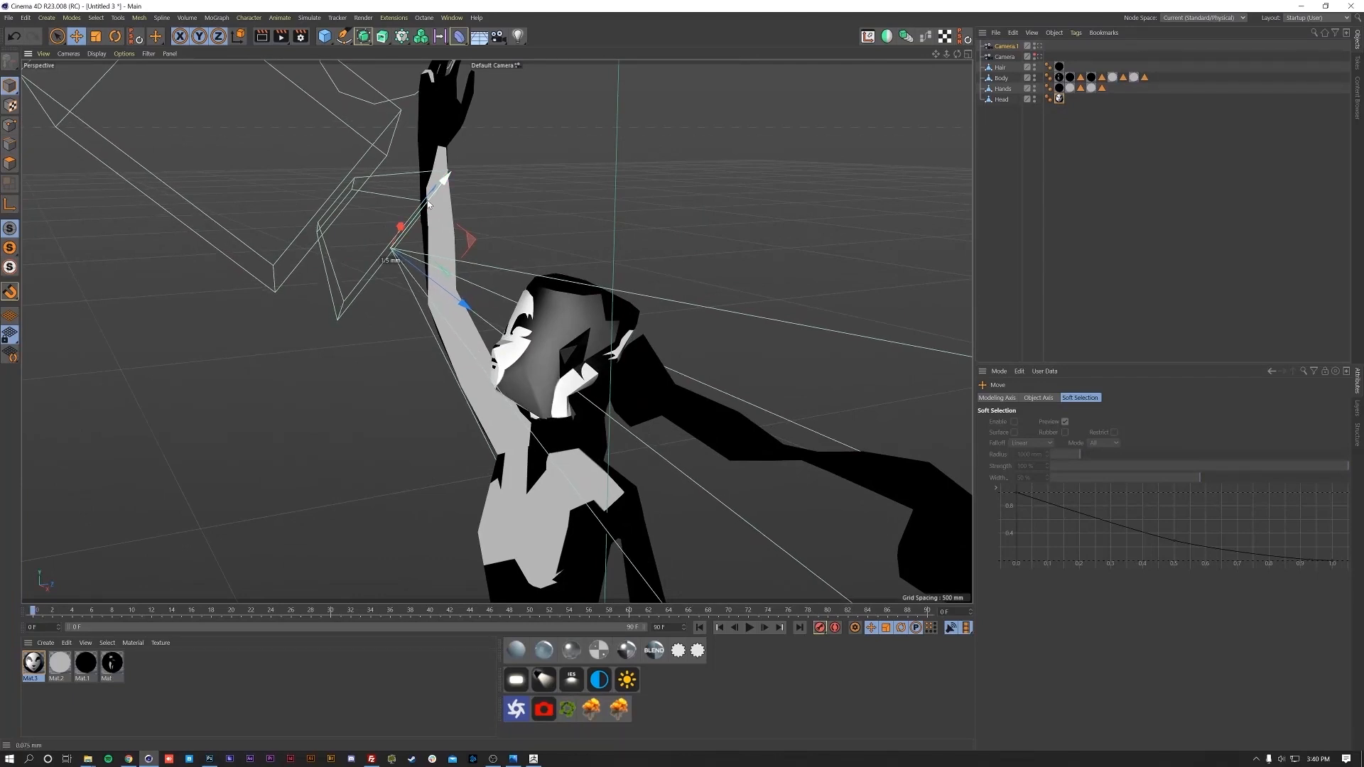
alt+drag(541, 348, 731, 352)
- Put the front face image in the face material's Luminance channel, enable Luminance, and disable Color and Reflectance
double_click(40, 671)
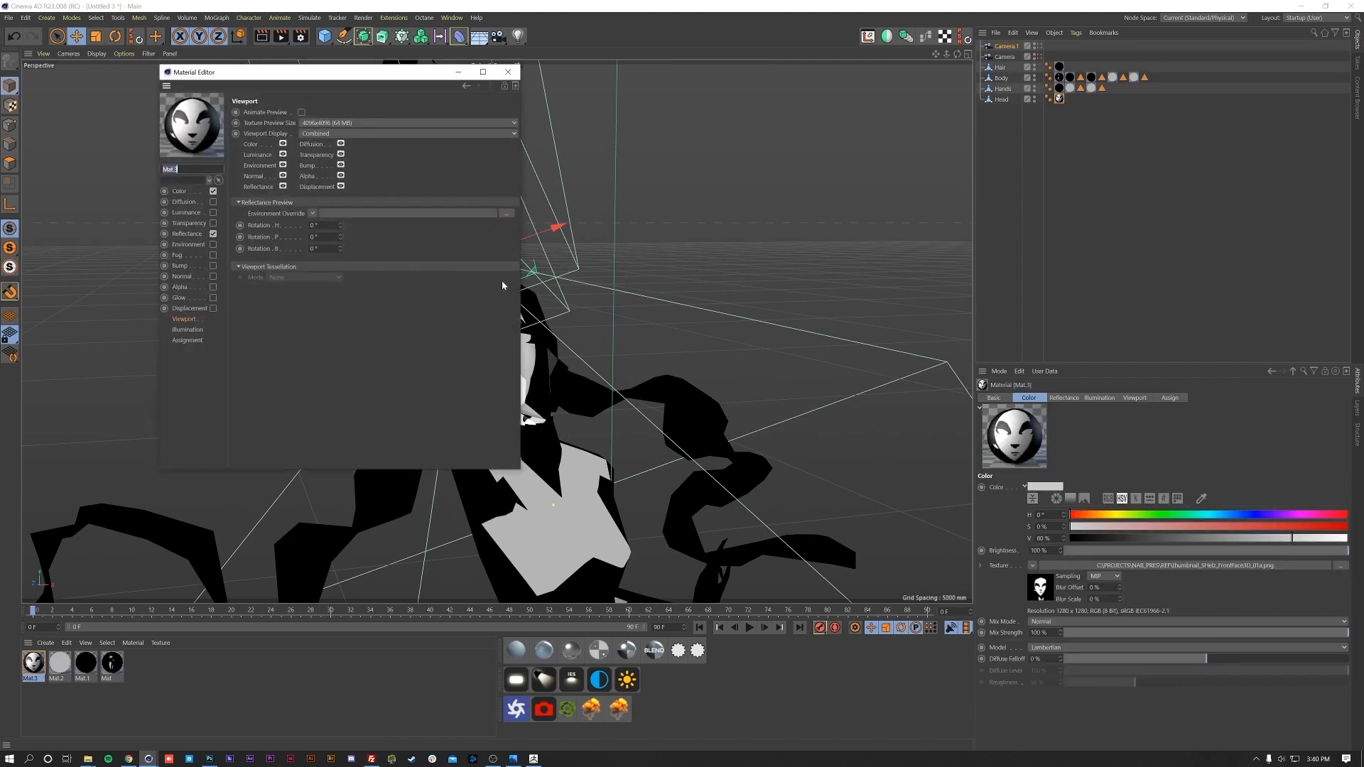
drag(355, 72, 784, 96)
click(609, 217)
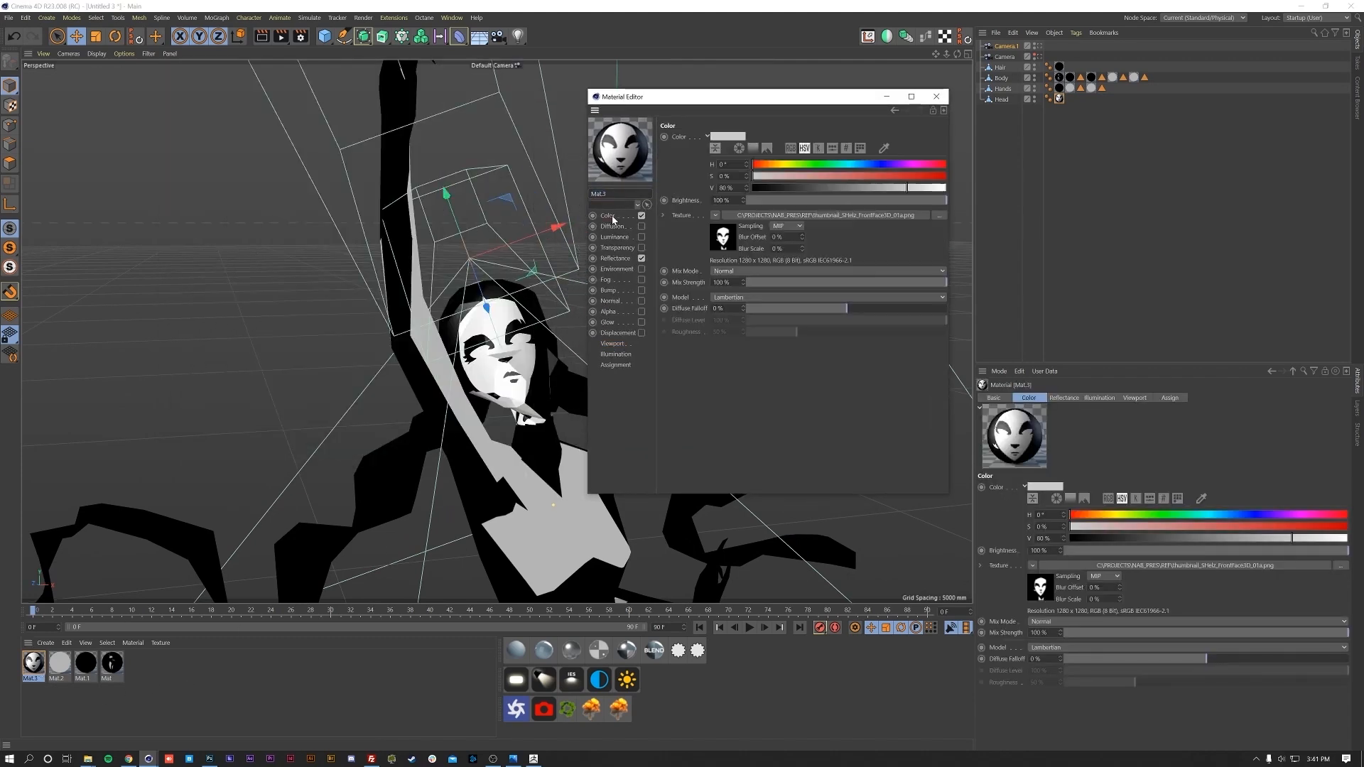
click(615, 238)
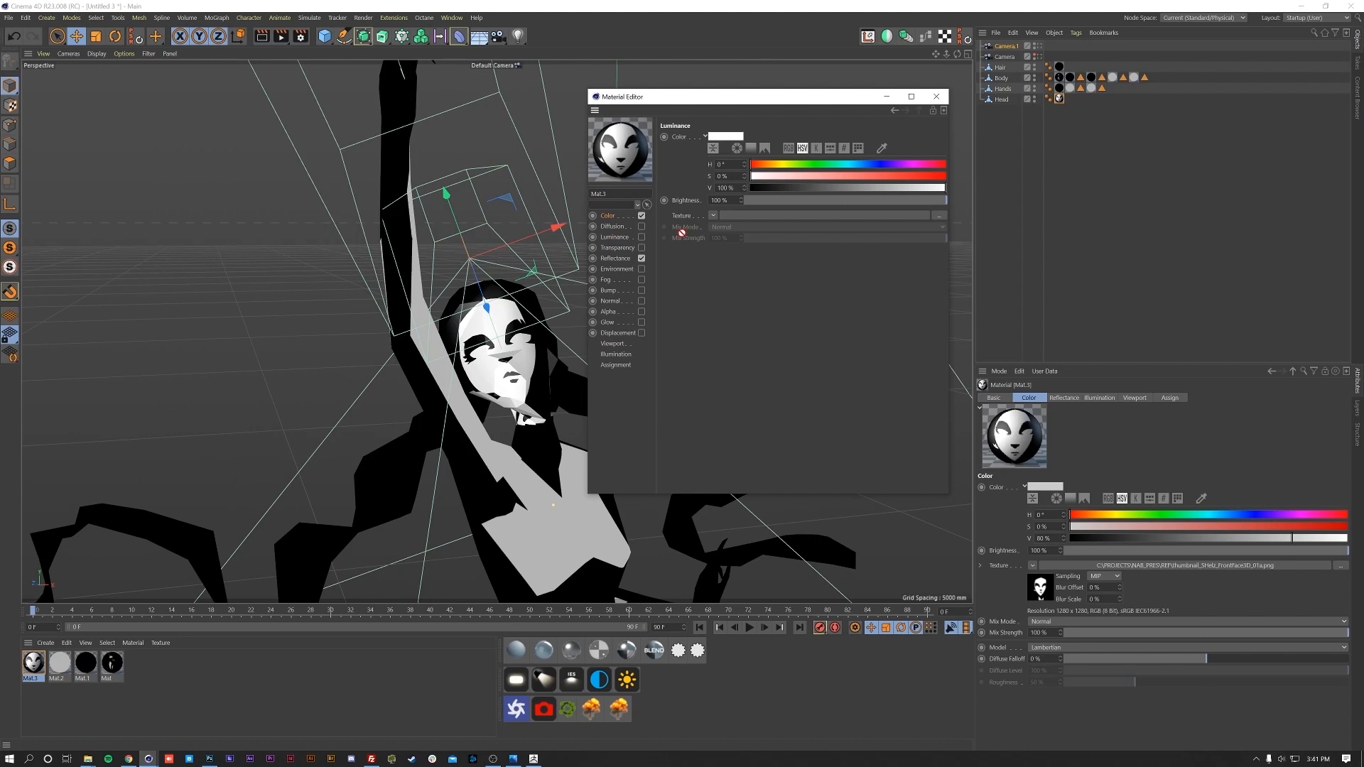
click(714, 217)
click(642, 238)
click(642, 216)
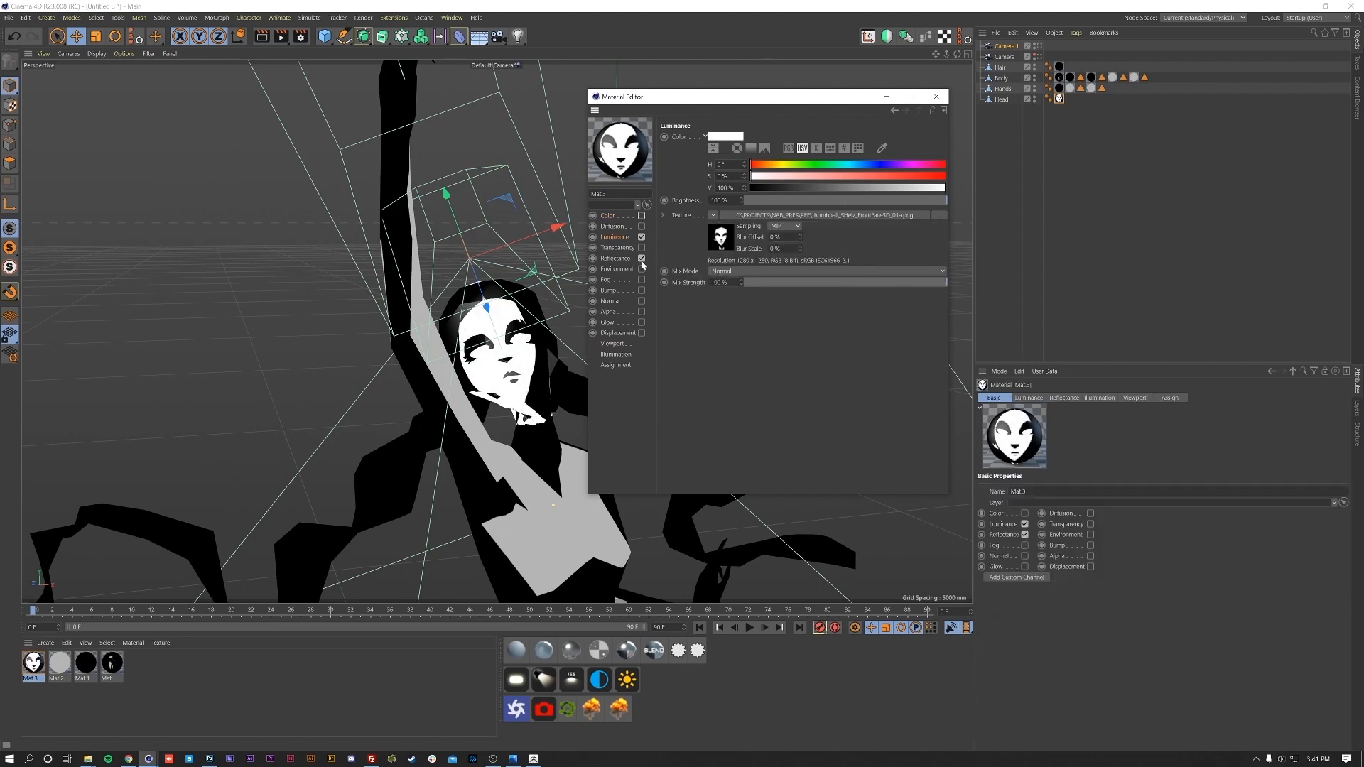
click(641, 258)
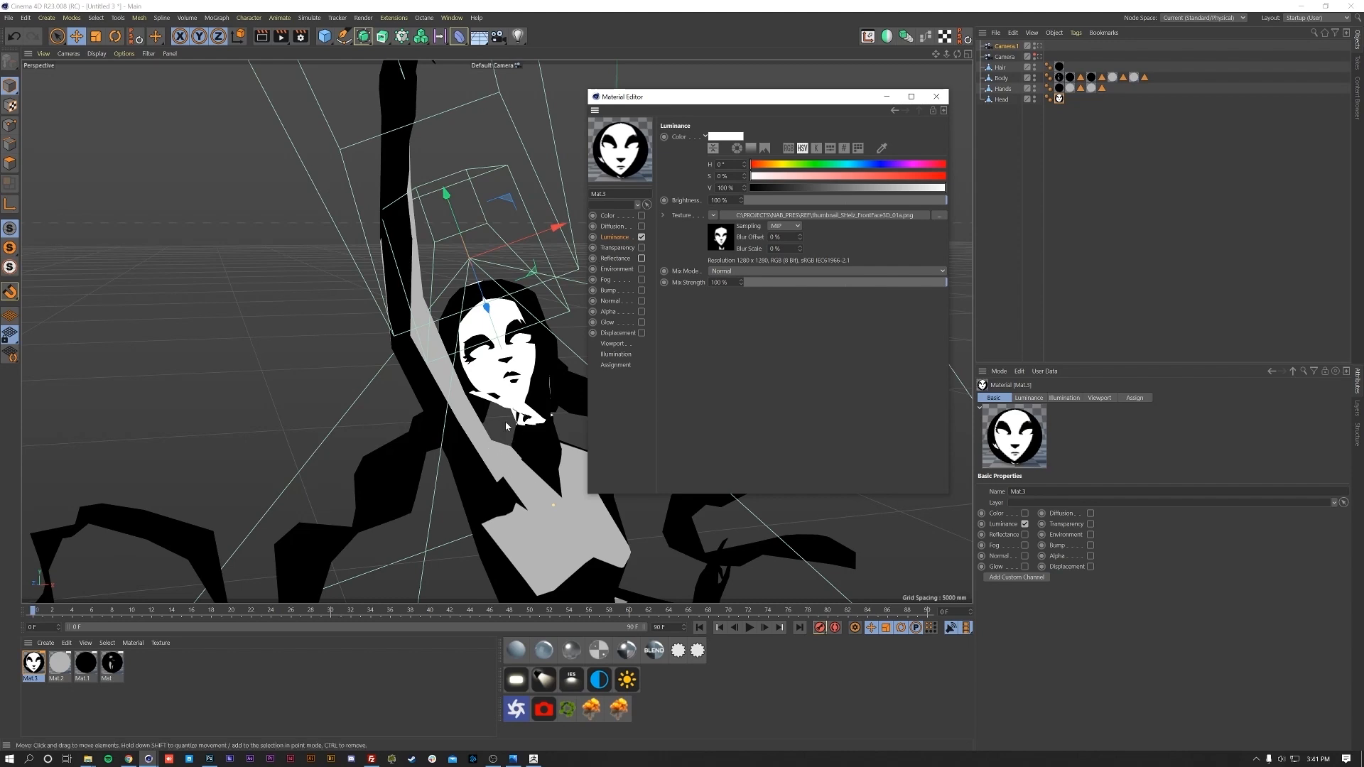
- Wrap the Luminance face texture in a Layer shader and add a Color shader layer above the bitmap
scroll(506, 426, up, 6)
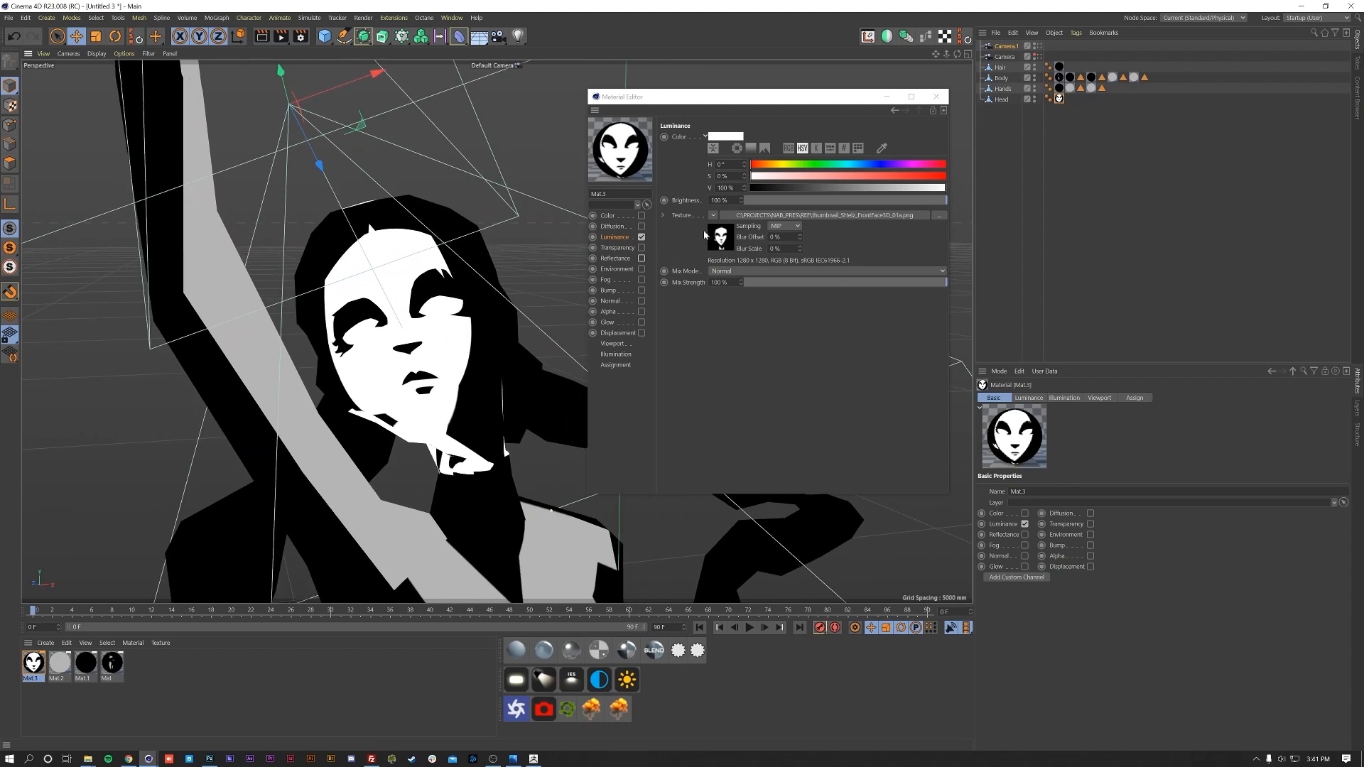
click(713, 215)
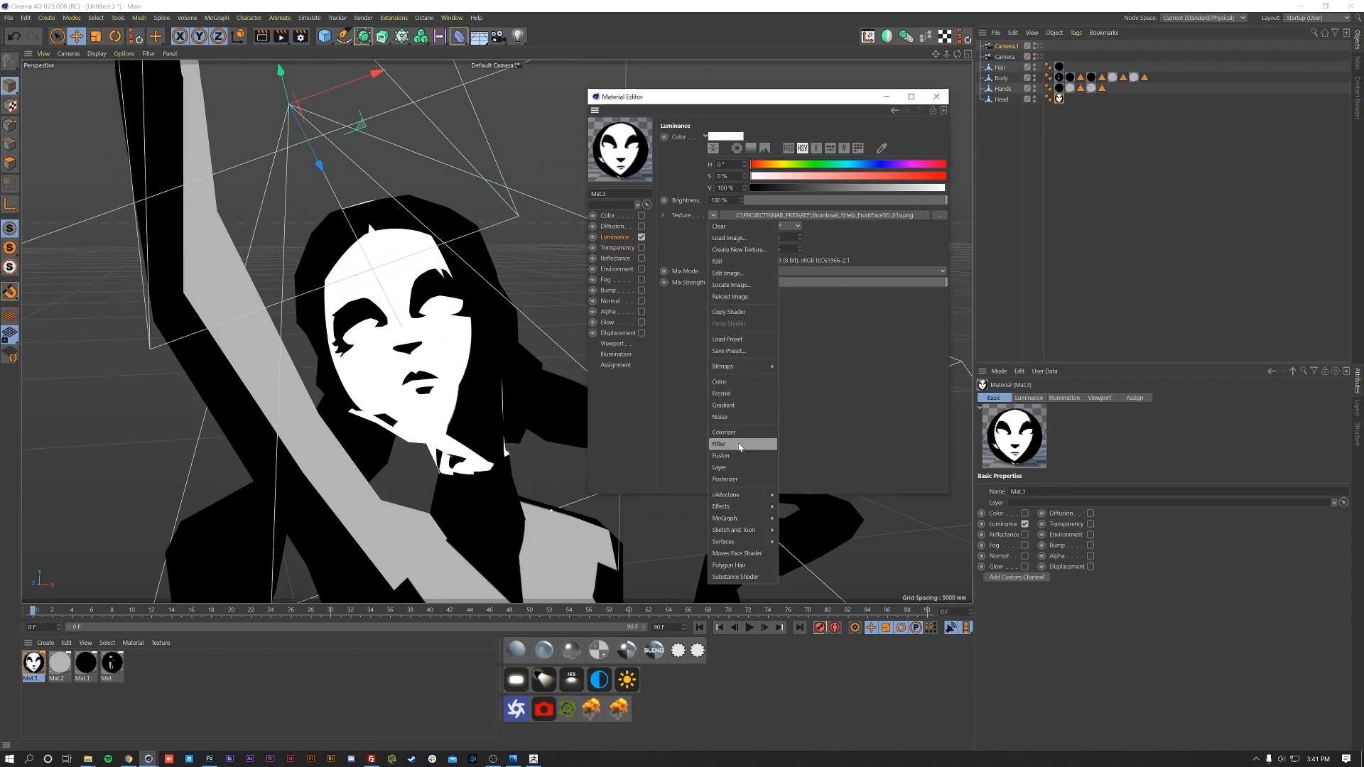
click(720, 467)
click(713, 215)
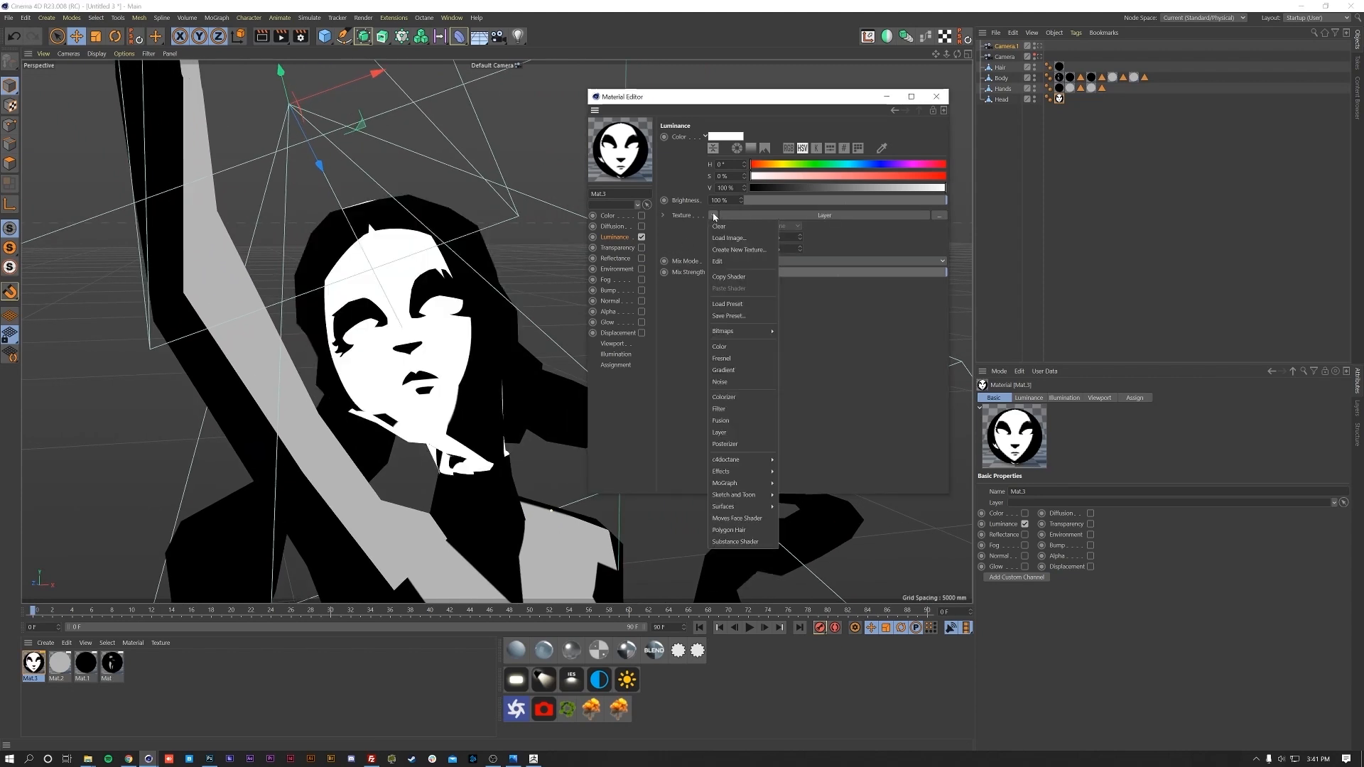
click(692, 229)
click(723, 234)
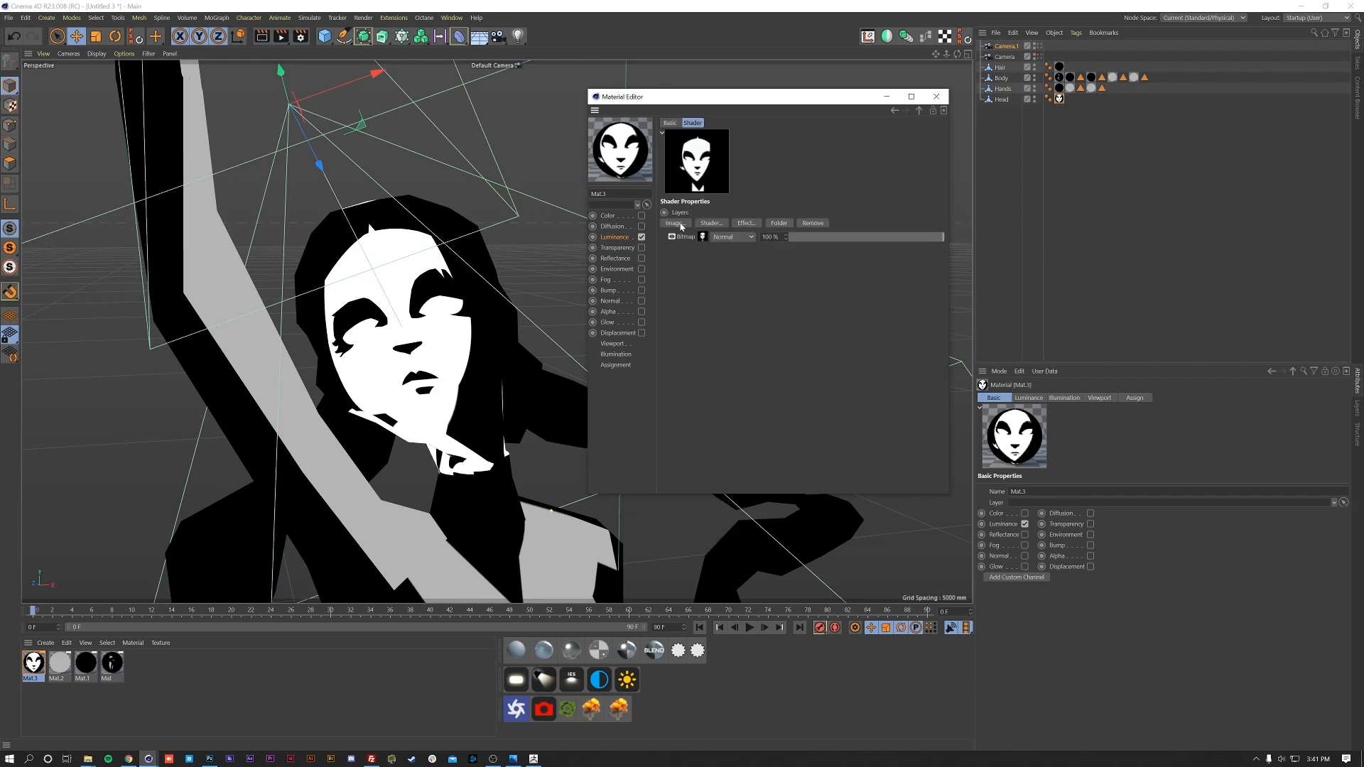
click(711, 224)
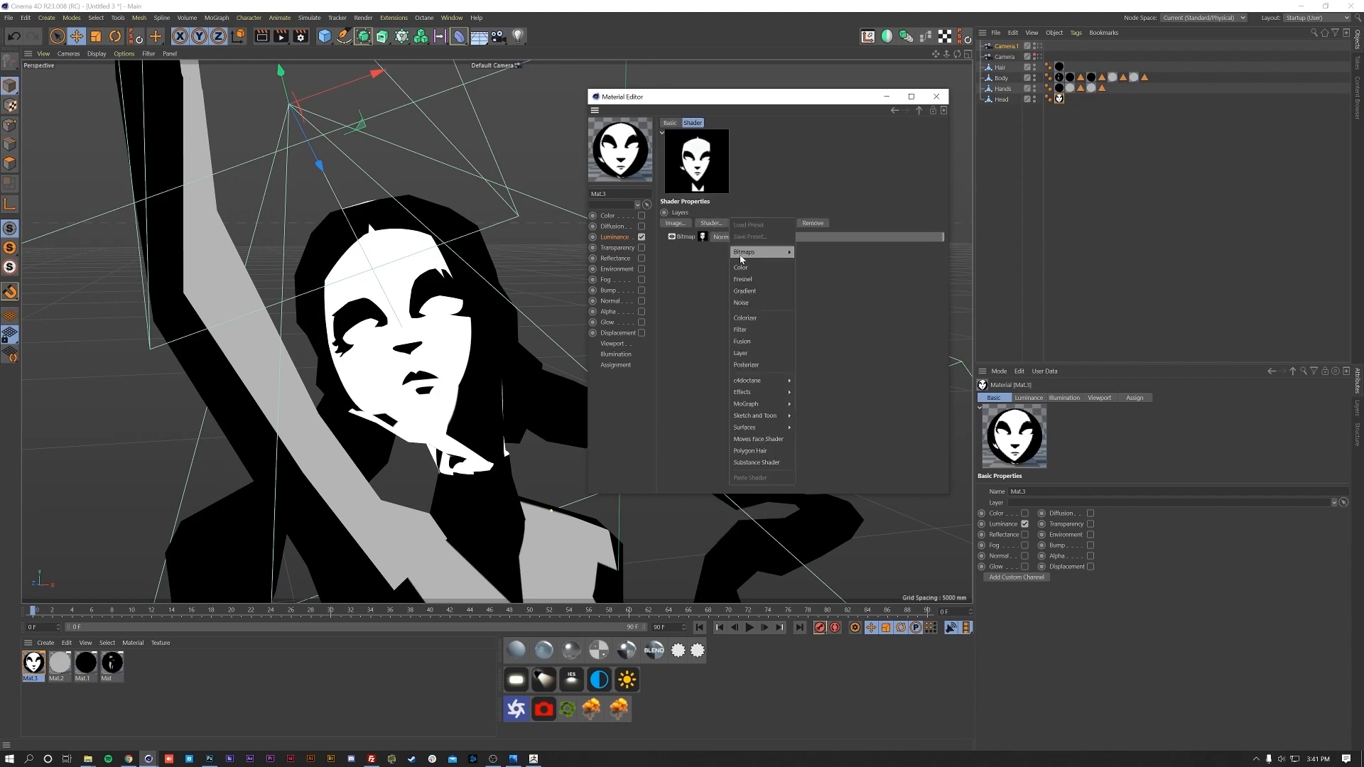
click(740, 267)
- Sample the arm's light gray for the Color layer, set its blend mode to Multiply, and inspect the projected face and chin
click(703, 237)
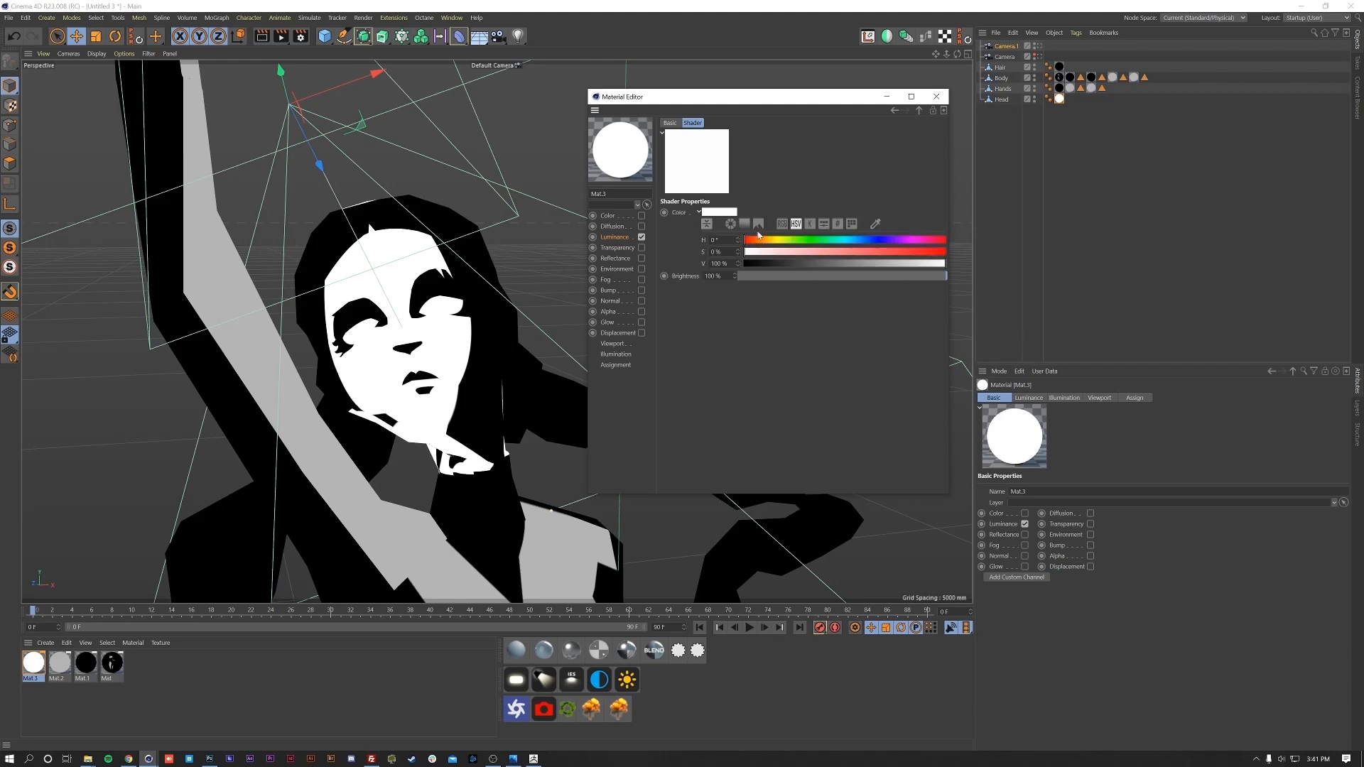
click(875, 223)
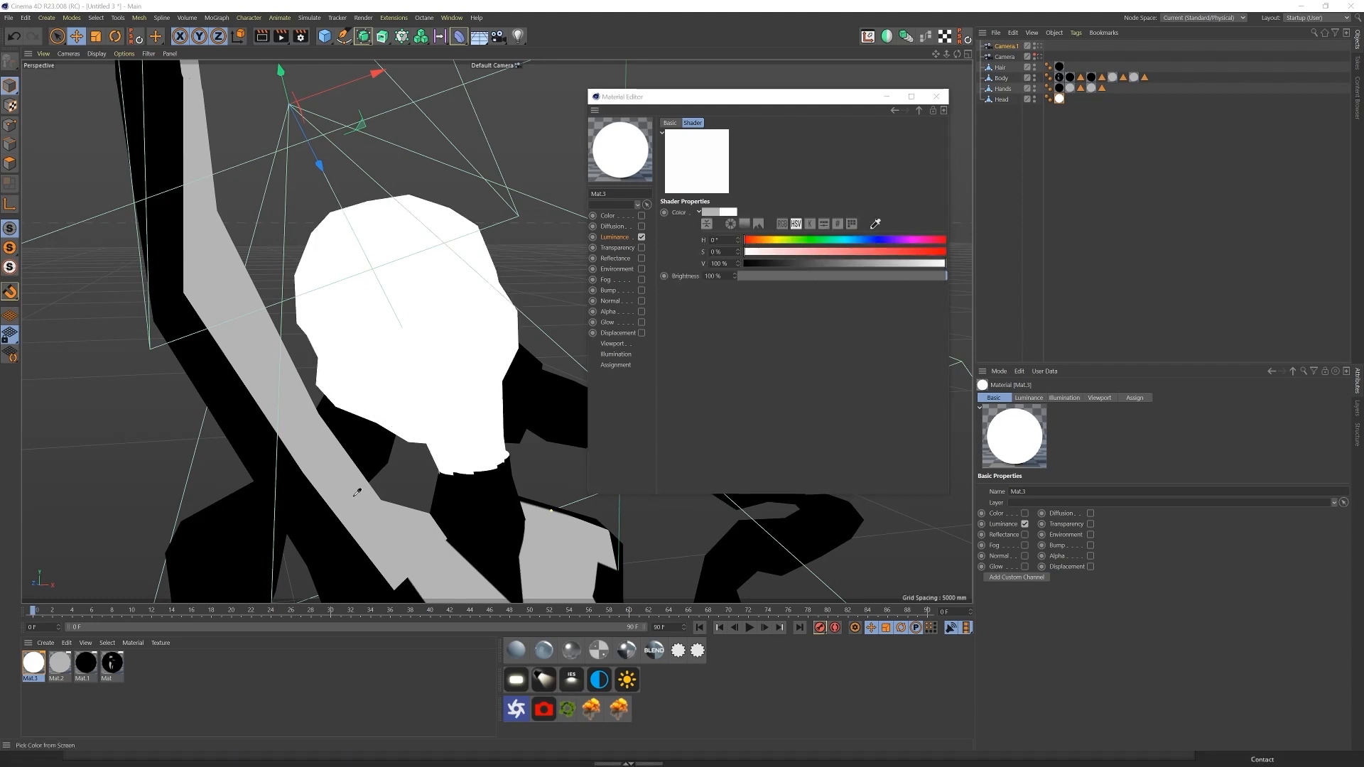
click(356, 493)
click(893, 112)
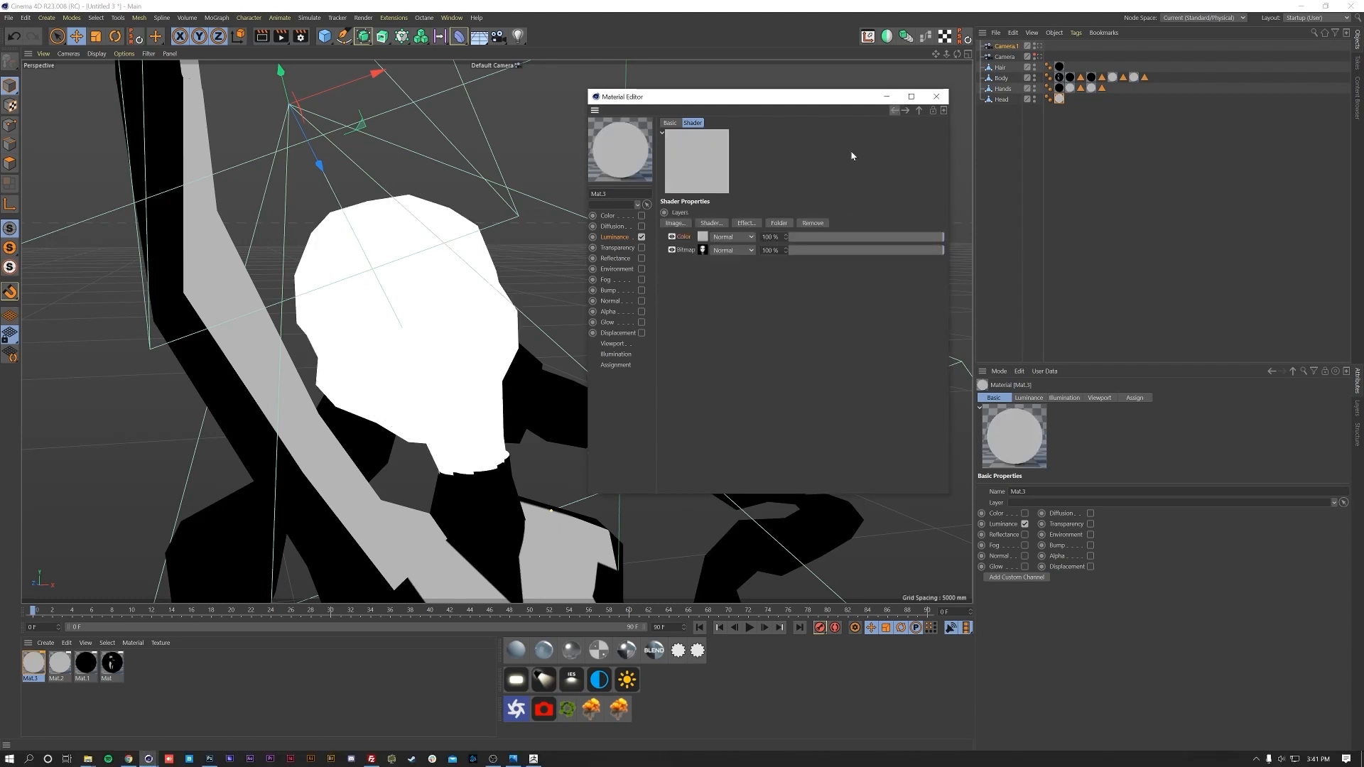
click(745, 241)
click(728, 270)
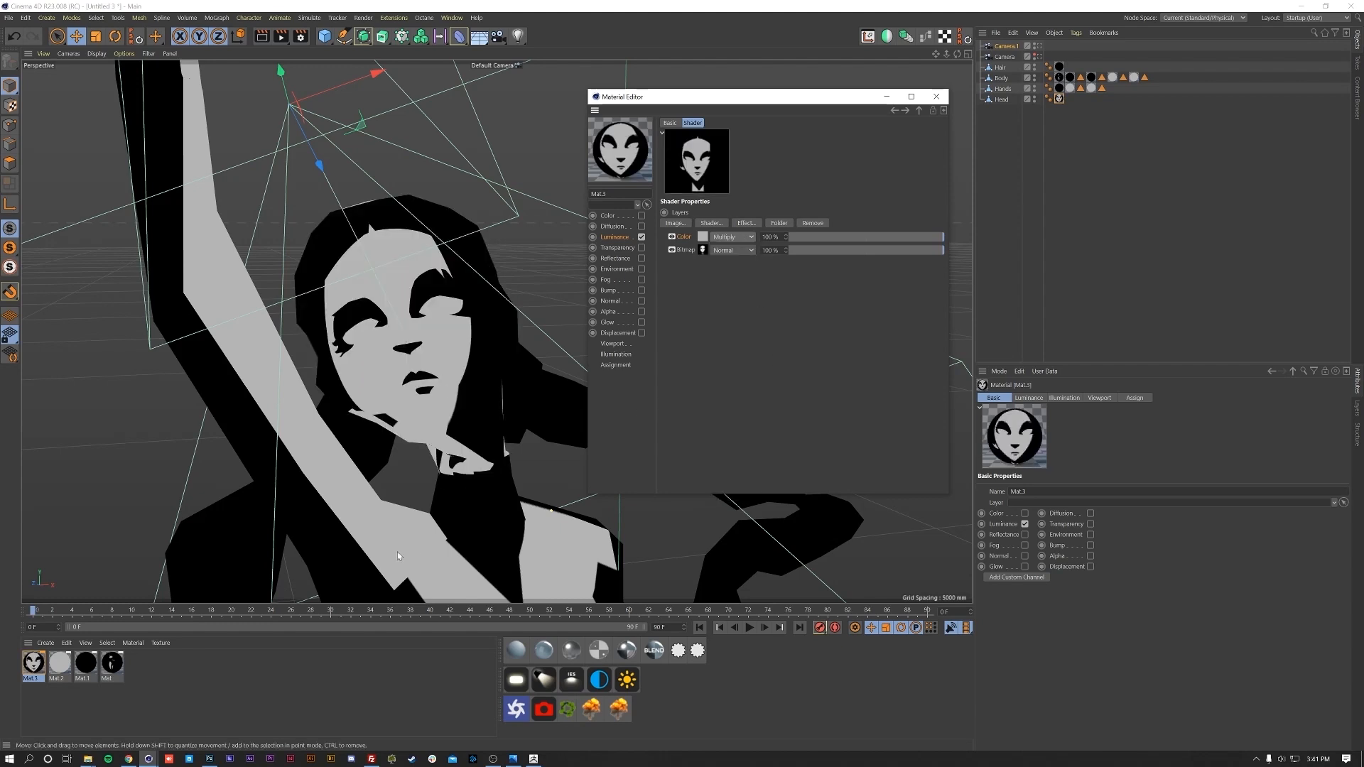
scroll(430, 522, up, 10)
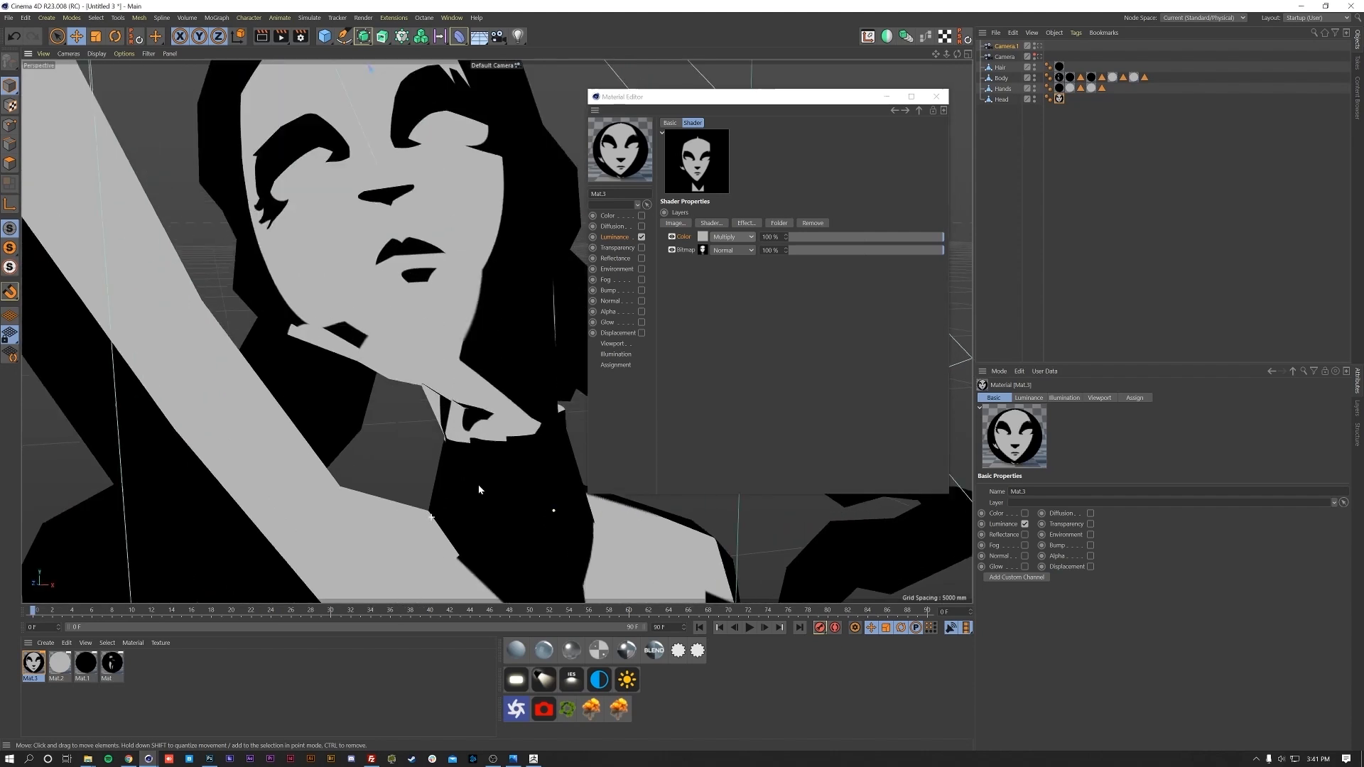
alt+drag(517, 452, 364, 513)
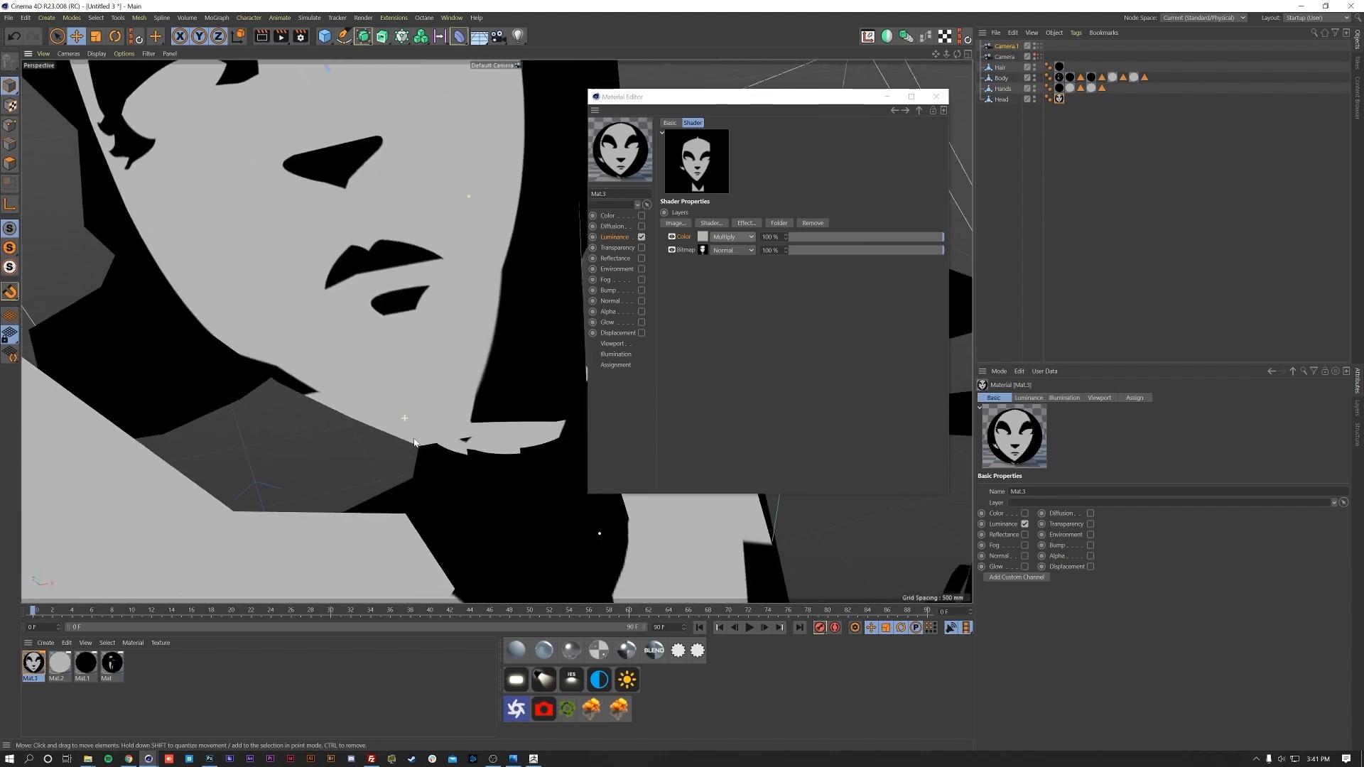
scroll(361, 518, down, 8)
alt+drag(430, 435, 380, 417)
click(942, 101)
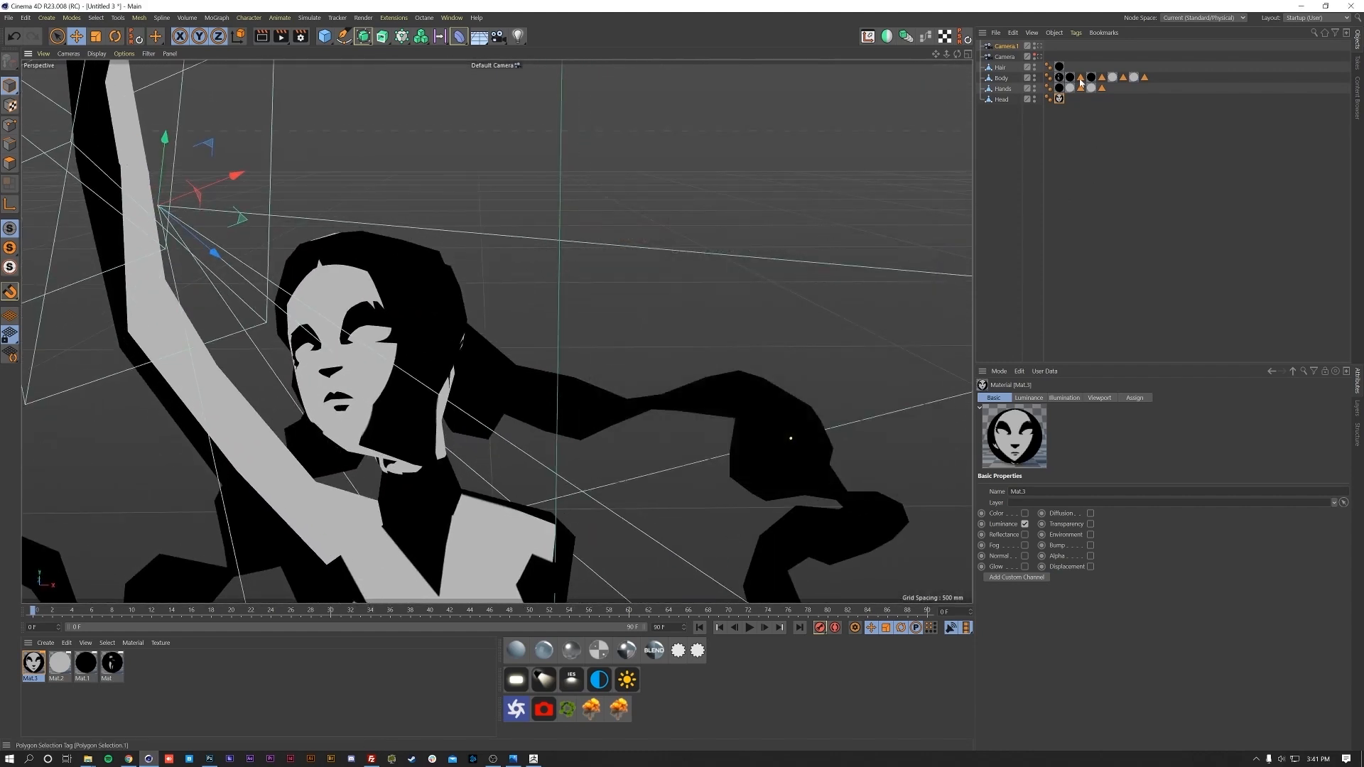
- Hide Camera.1 in the viewport and create a third camera from the current view
click(1037, 45)
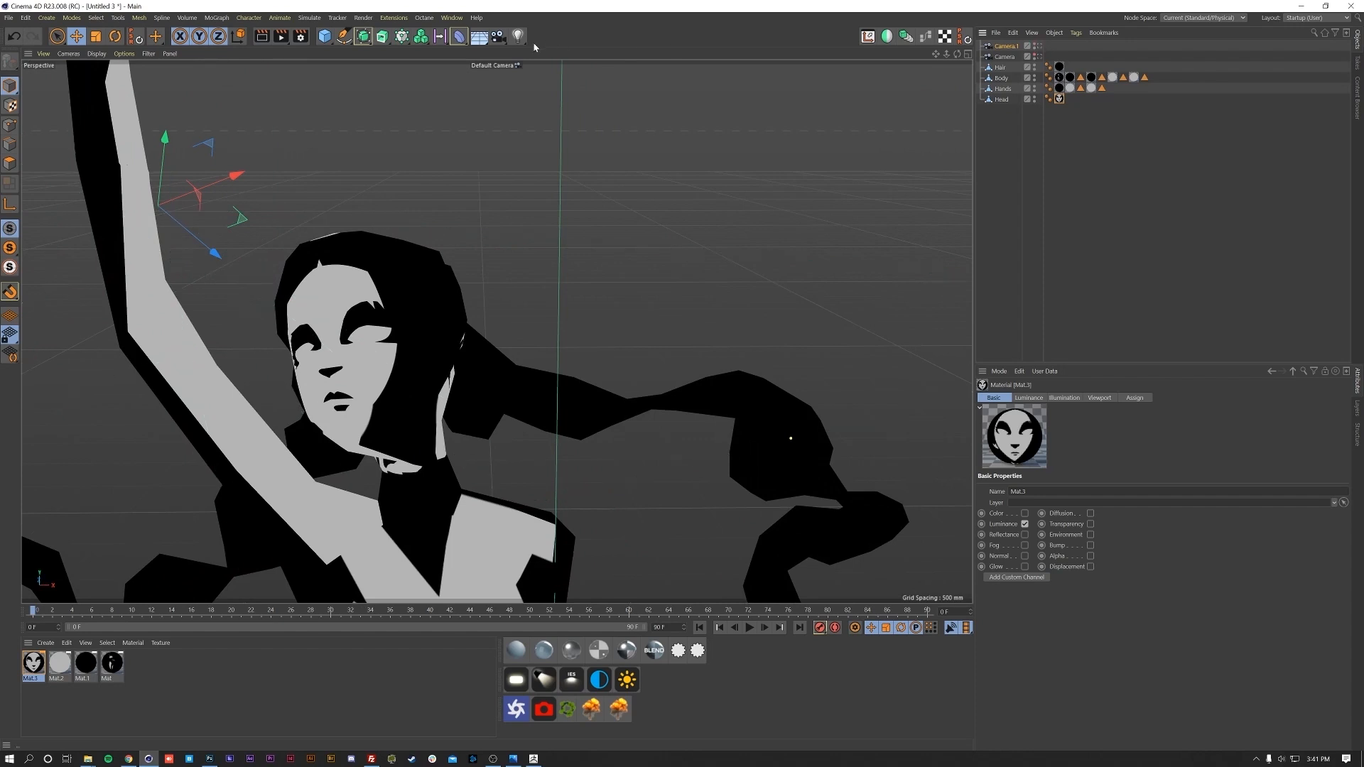
click(498, 37)
scroll(481, 399, down, 6)
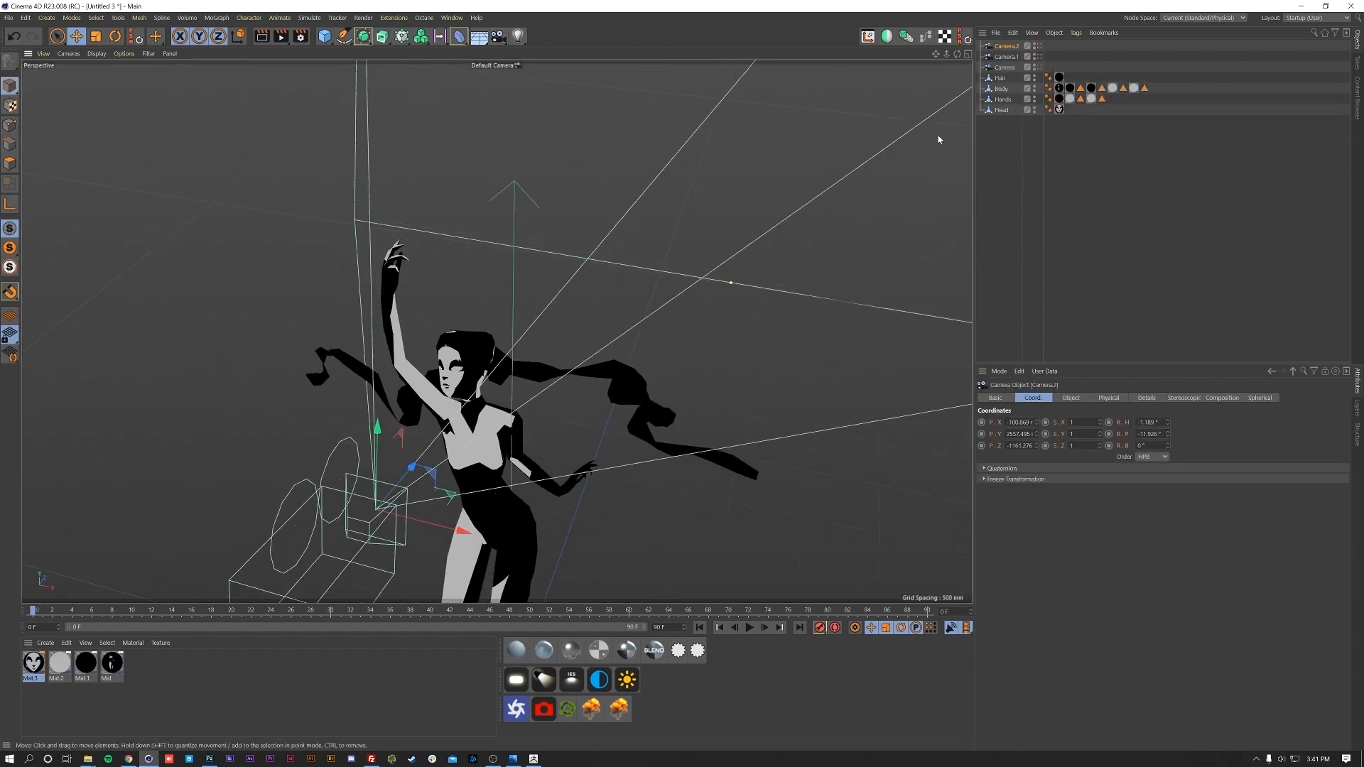
- Set Camera.2's X position to 0 mm and its rotations to 0°, and look through it
drag(957, 54, 320, 491)
scroll(319, 490, down, 6)
drag(643, 226, 330, 331)
drag(233, 280, 211, 207)
alt+drag(284, 248, 852, 177)
click(1038, 46)
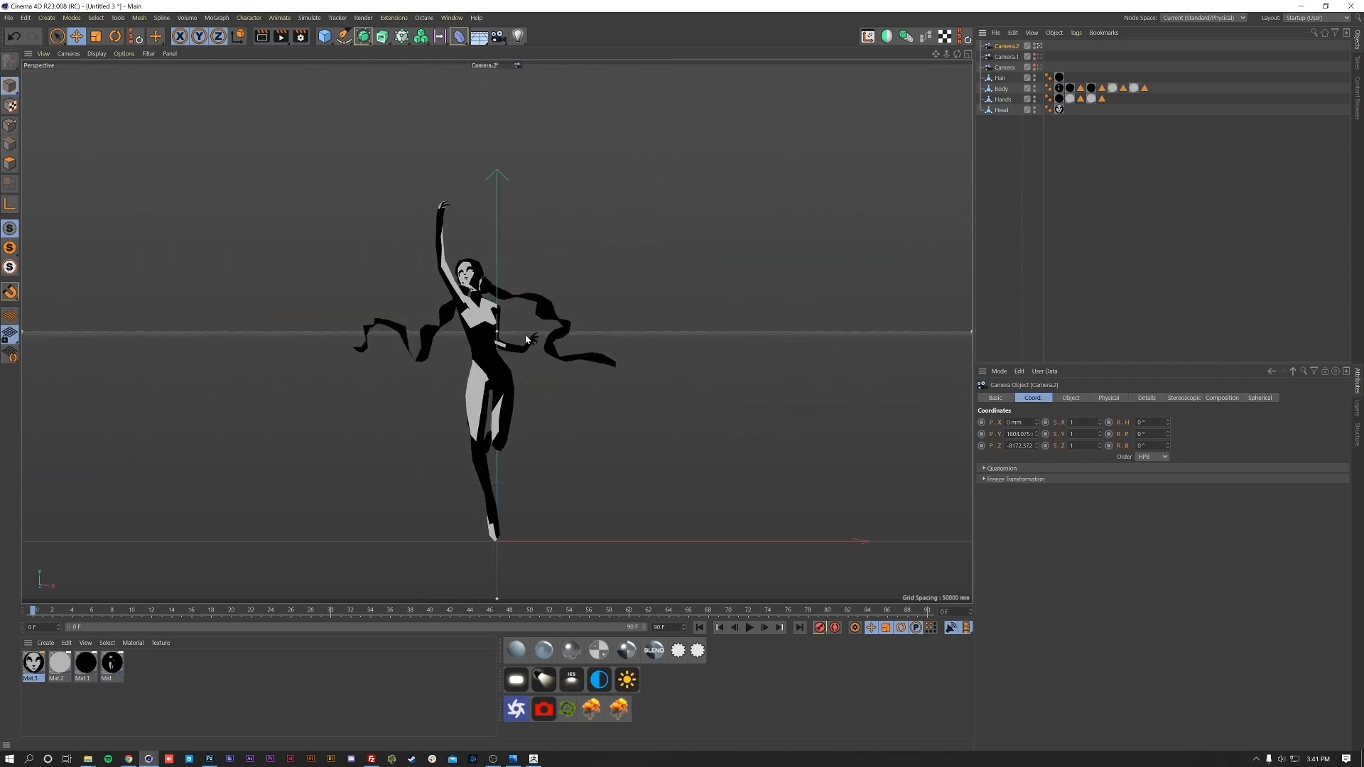
- Frame the full figure closely in the Camera.2 view and deselect the camera
scroll(491, 383, up, 5)
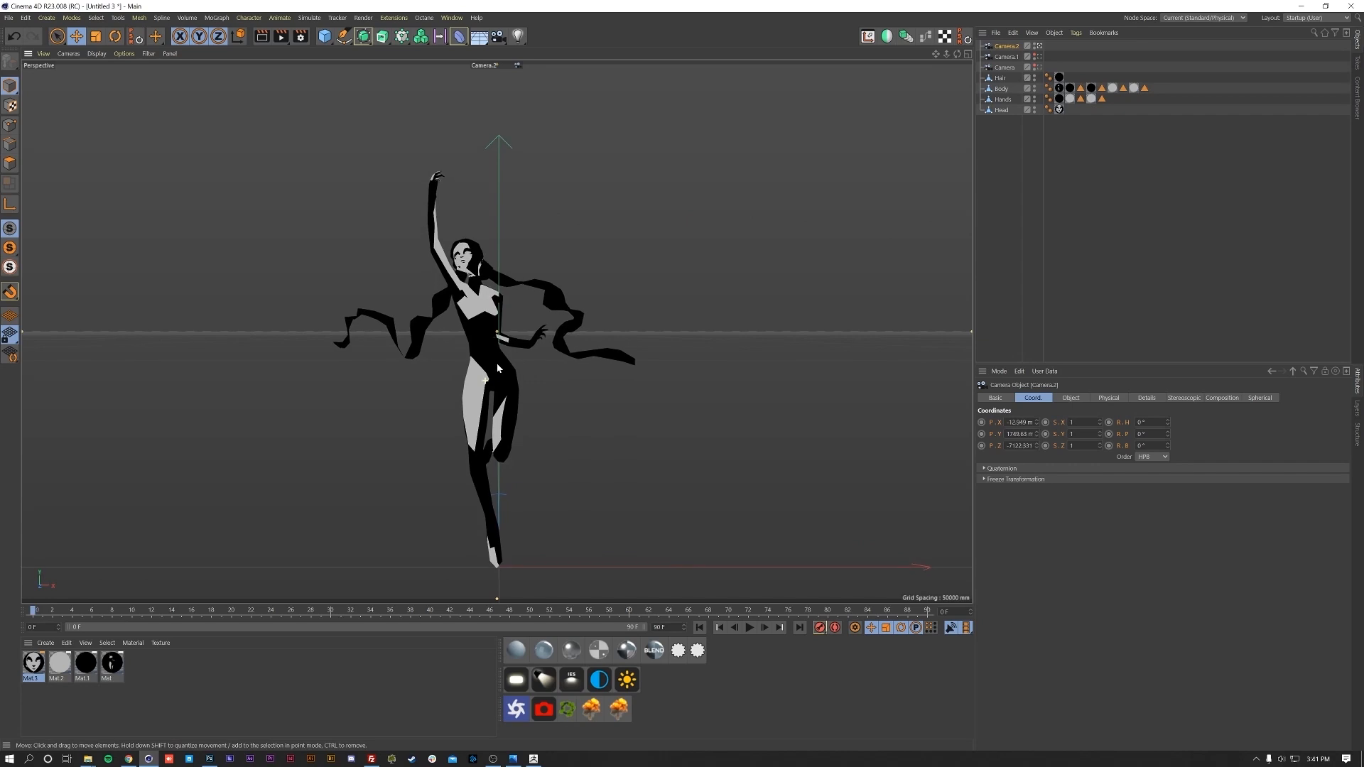
scroll(499, 343, up, 5)
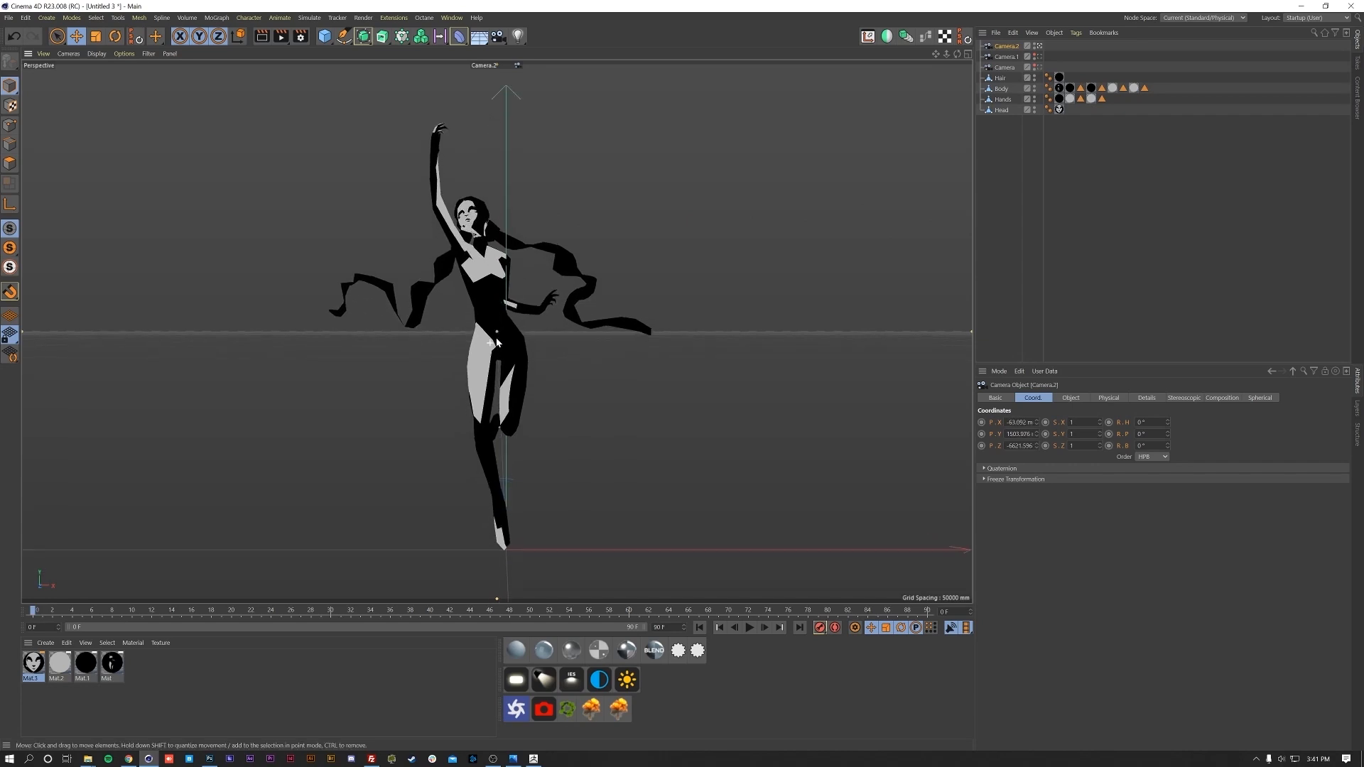
alt+middle_drag(496, 341, 491, 342)
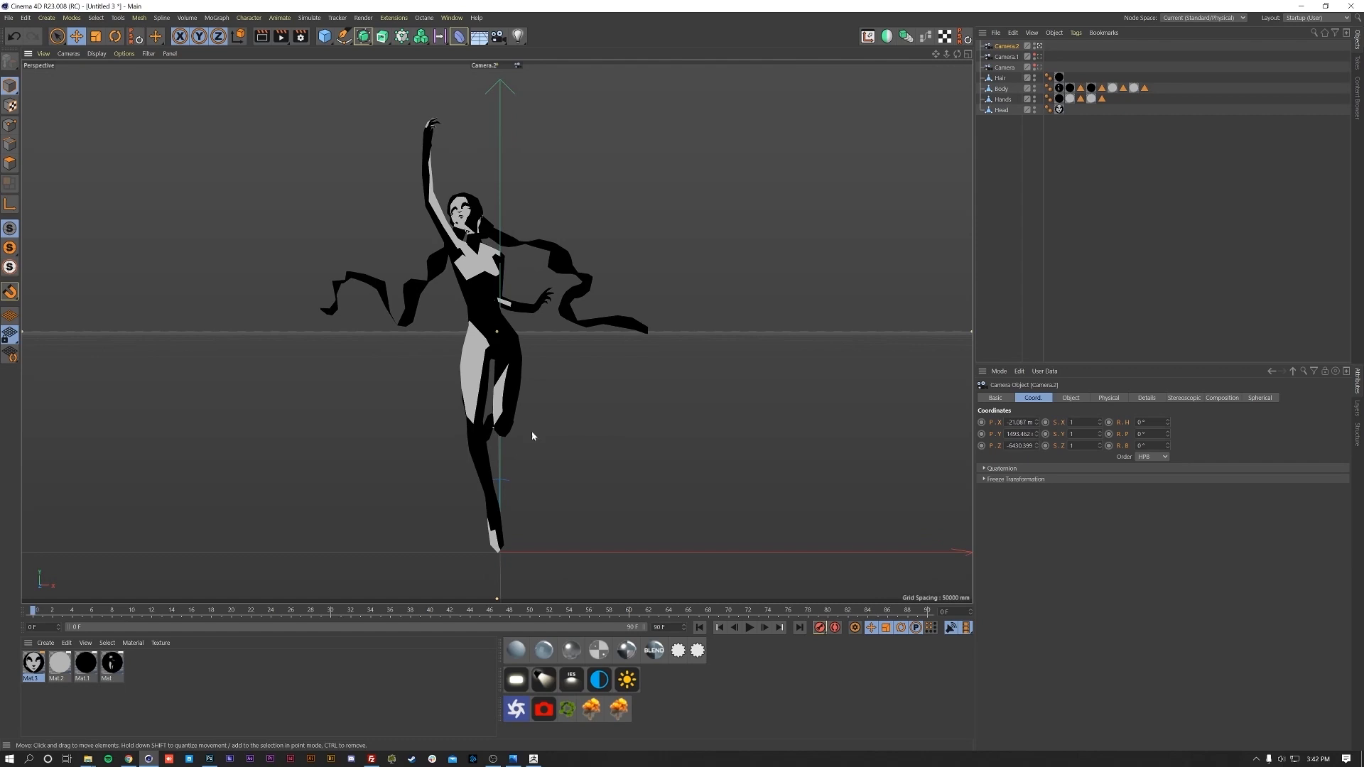
click(520, 313)
click(554, 375)
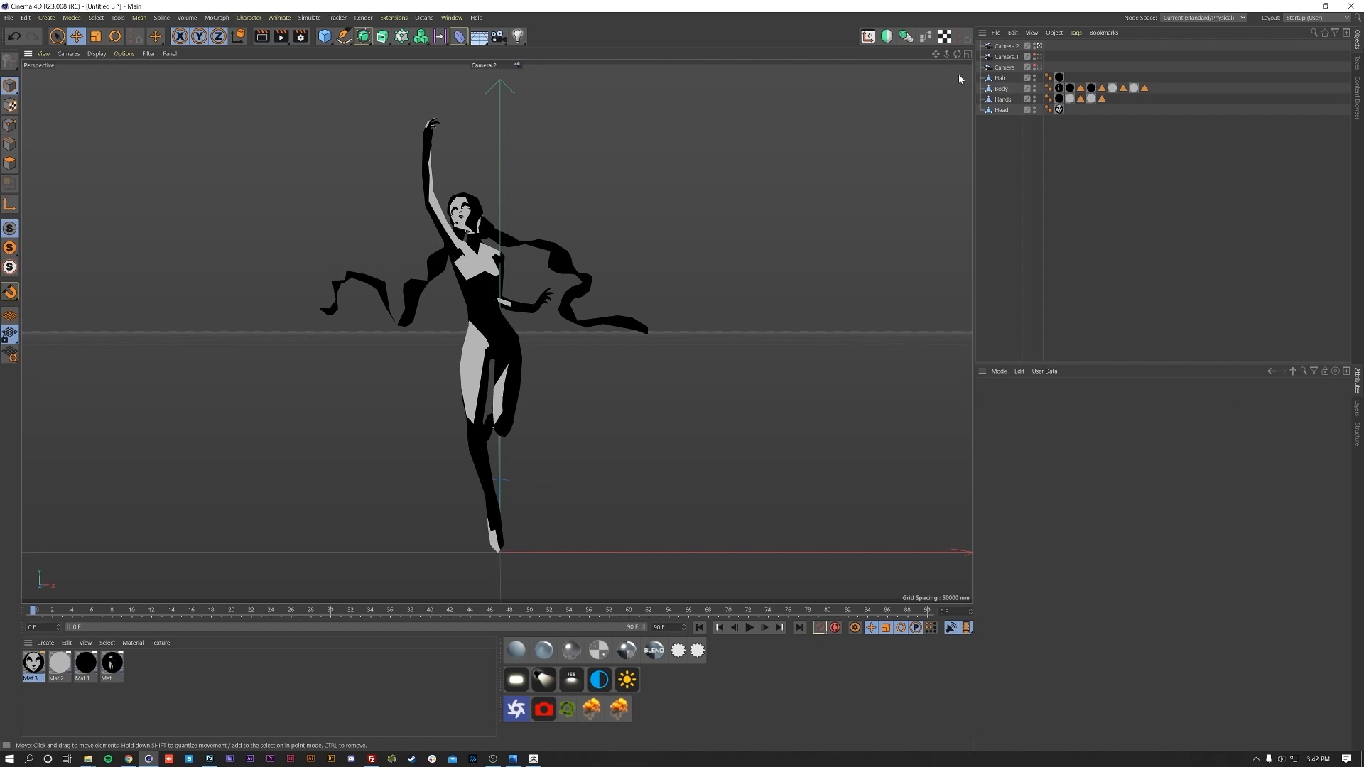
- Select Camera.1 and move and rotate it to turn the projected face artwork more toward the front view
click(1006, 57)
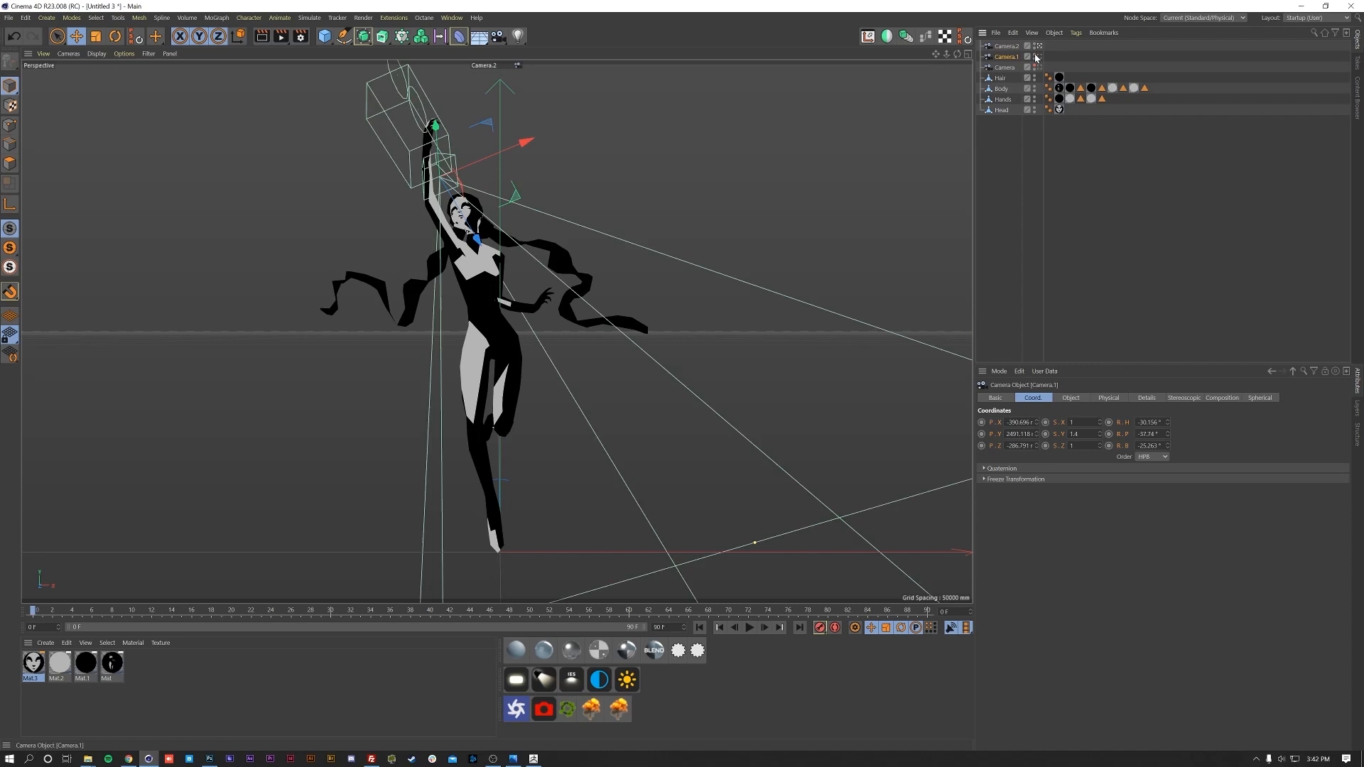
drag(516, 139, 520, 140)
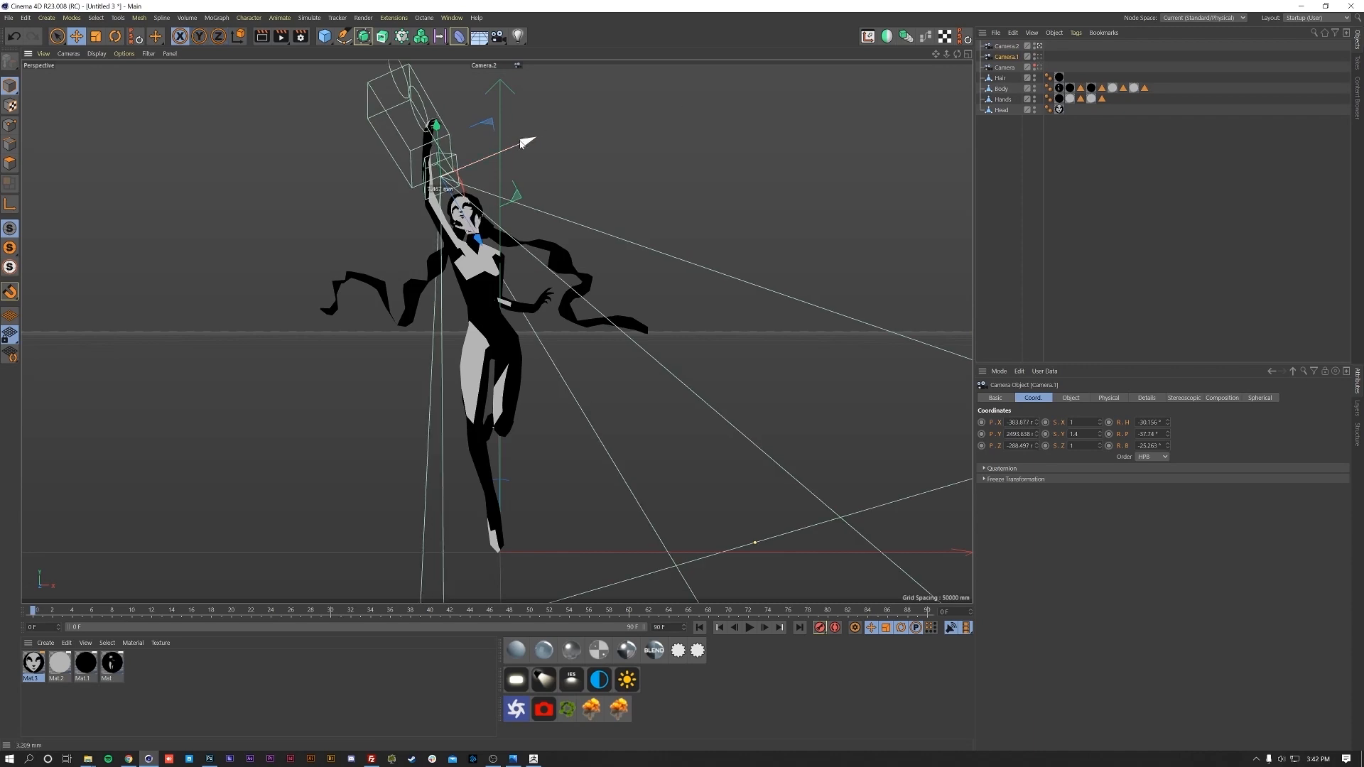
key(r)
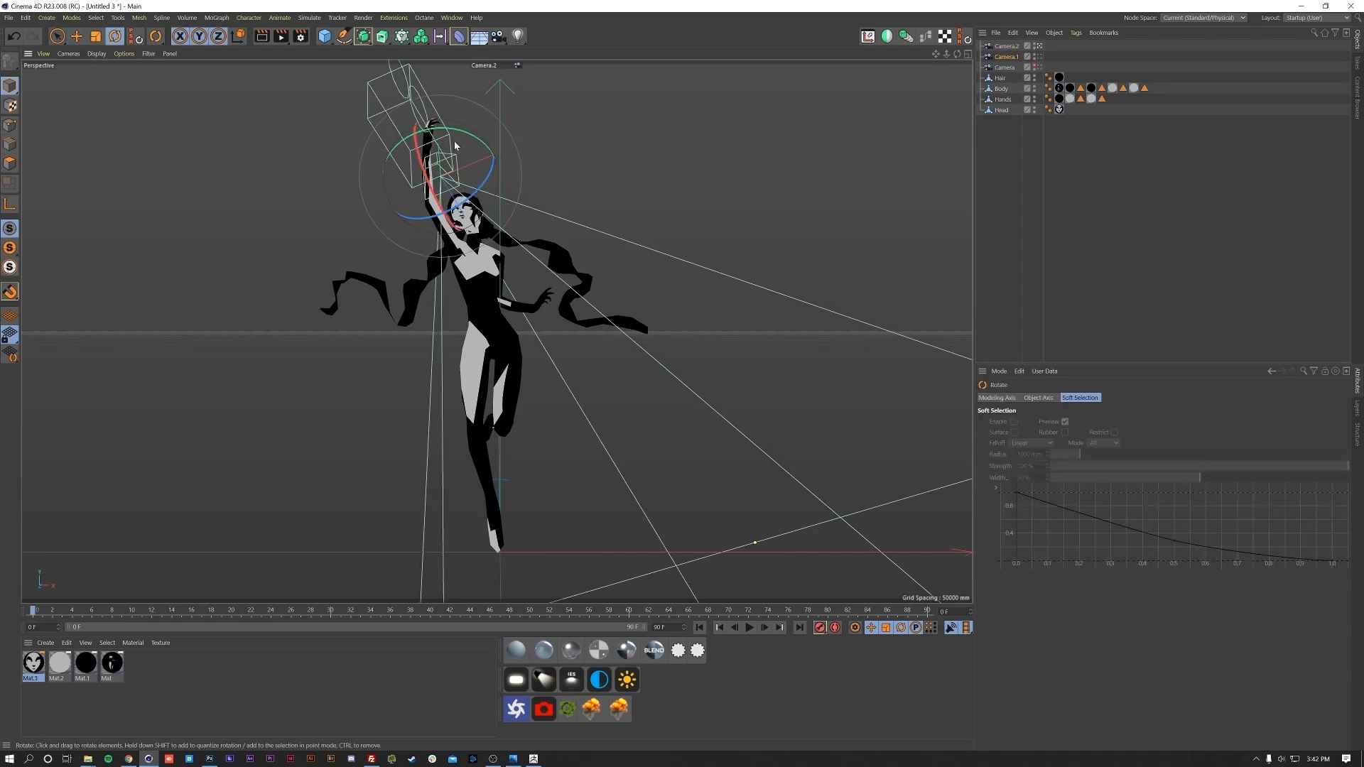
drag(419, 152, 449, 140)
key(e)
key(r)
key(e)
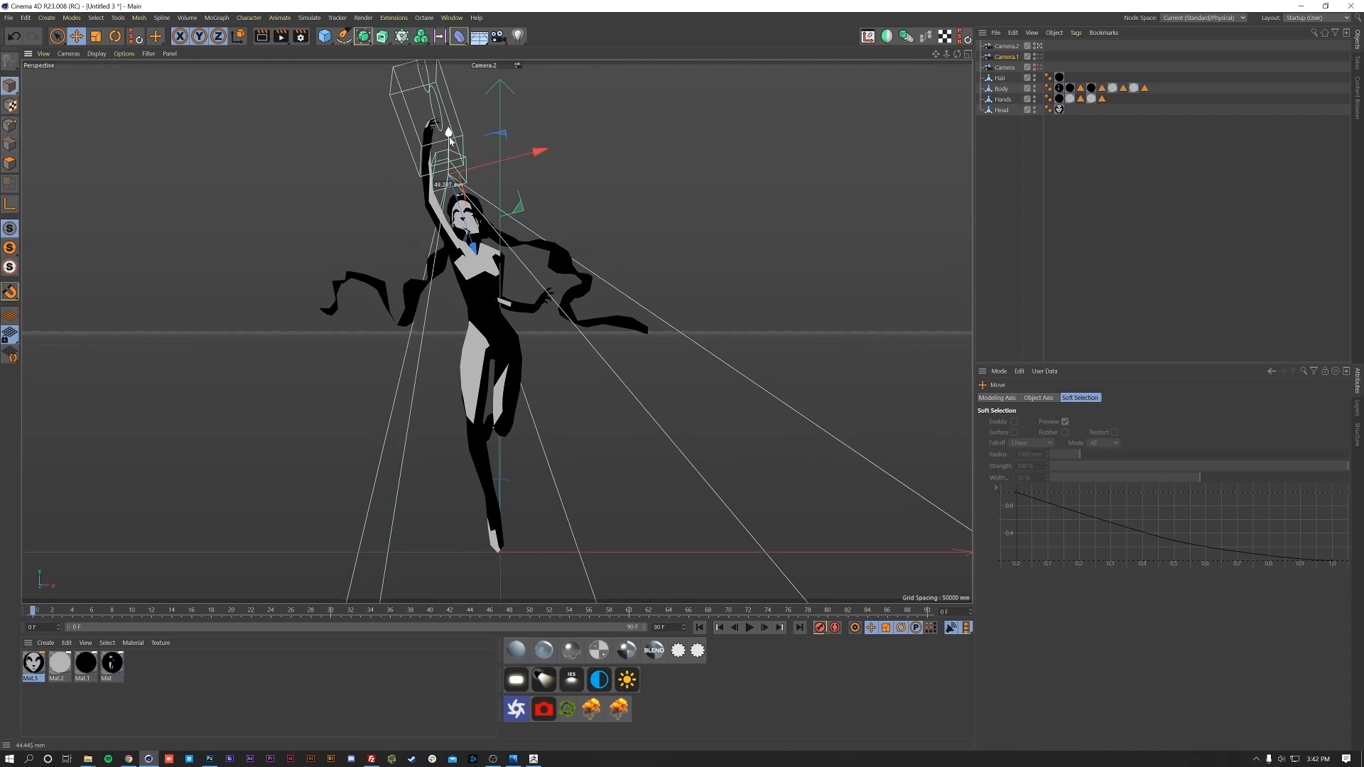
- Fine-tune Camera.1's rotation and position to align the face projection on the head, and hide the camera in the viewport
click(437, 167)
key(r)
drag(437, 166, 480, 170)
key(e)
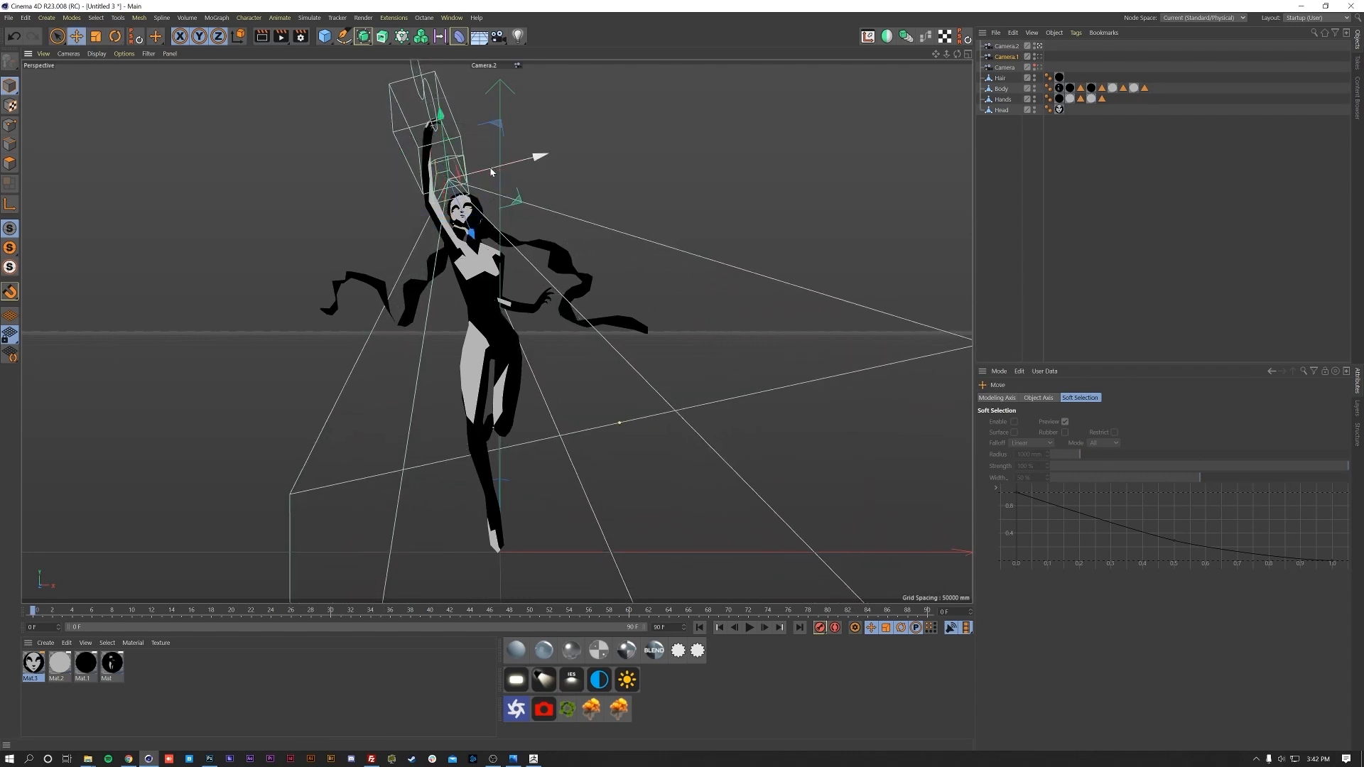
click(883, 304)
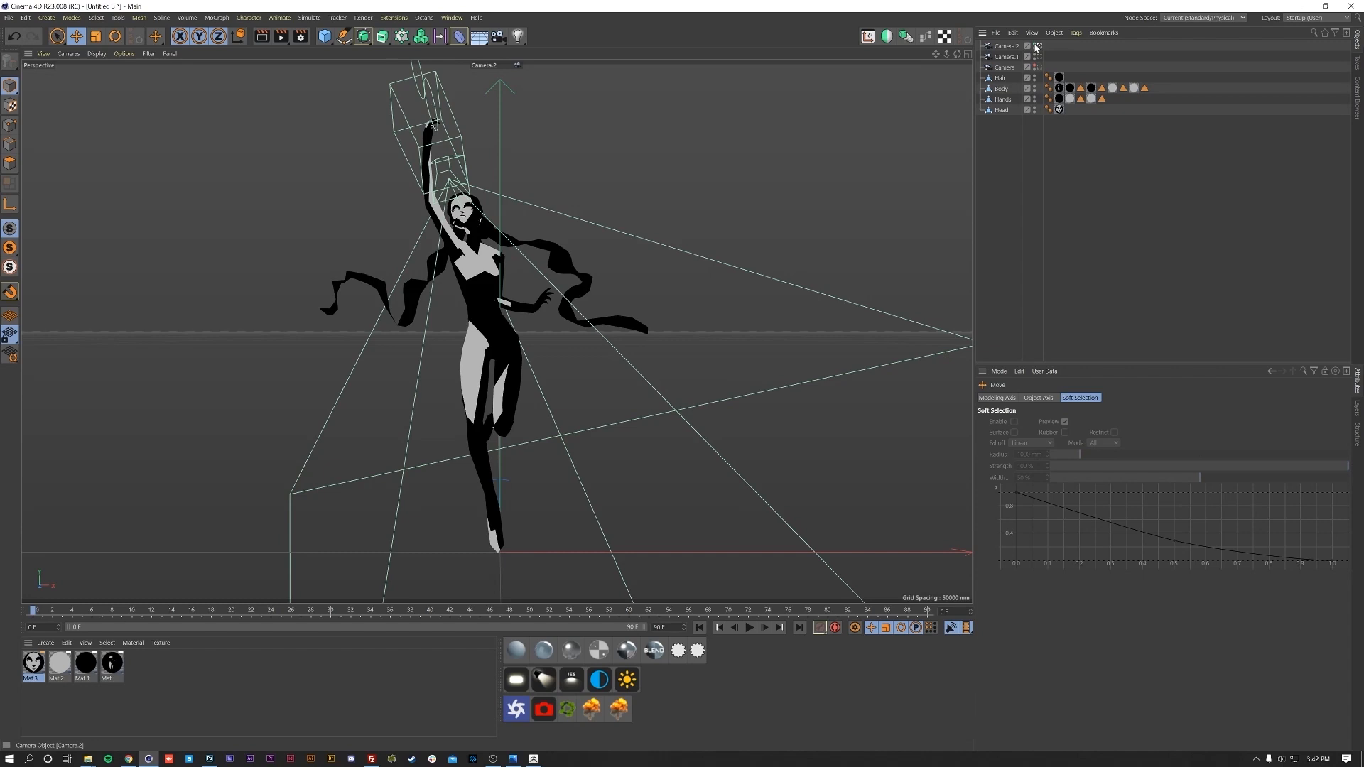
click(1036, 54)
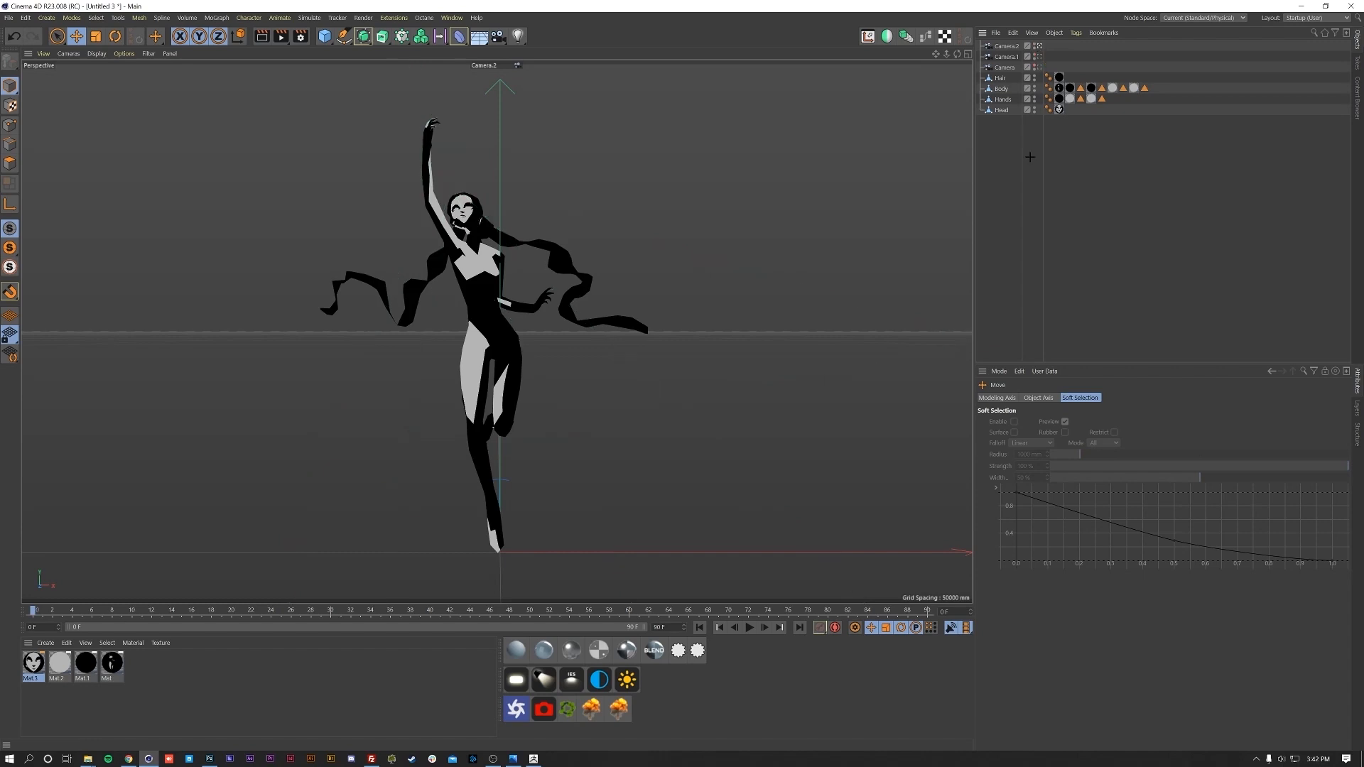
- Leave the Camera.2 view and select the Head object's polygons under the chin with Live Selection
click(1040, 46)
scroll(563, 135, up, 8)
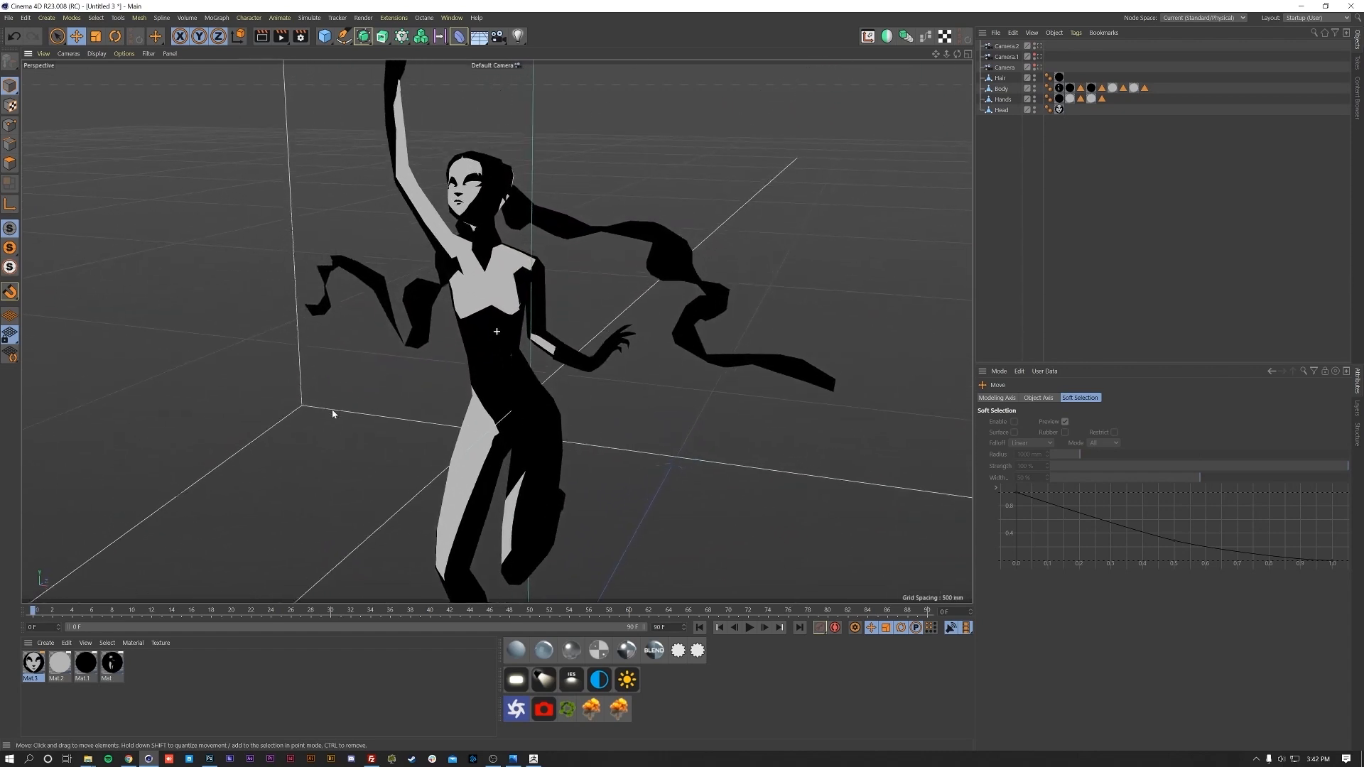
scroll(426, 284, up, 5)
click(476, 180)
scroll(490, 203, up, 4)
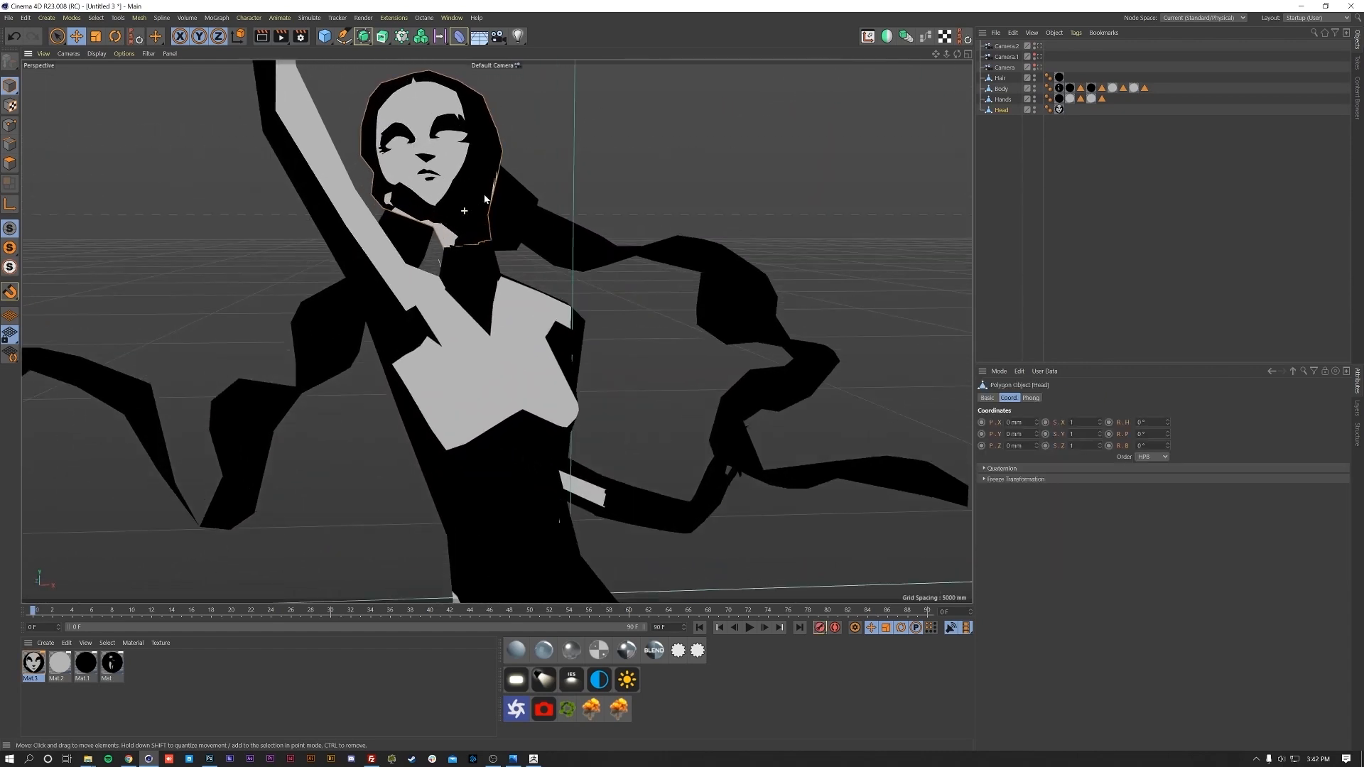
scroll(485, 199, up, 2)
click(10, 164)
alt+drag(376, 284, 410, 218)
key(9)
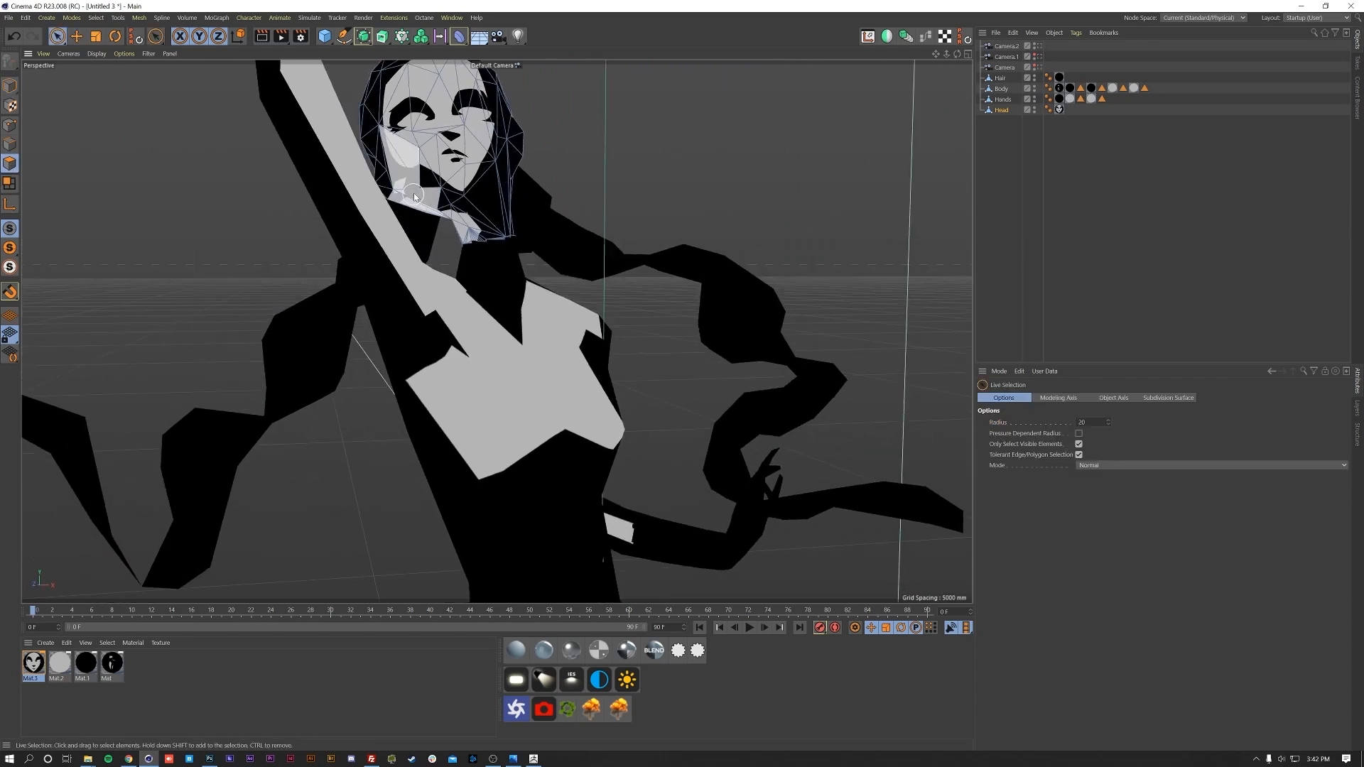
mouse_move(408, 211)
mouse_down()
mouse_move(490, 234)
mouse_move(448, 206)
mouse_move(506, 239)
mouse_move(552, 172)
mouse_move(329, 199)
mouse_move(604, 186)
mouse_move(639, 163)
mouse_move(661, 249)
mouse_move(675, 242)
mouse_move(684, 265)
mouse_move(640, 241)
mouse_move(562, 305)
mouse_move(526, 365)
mouse_move(444, 344)
mouse_move(497, 308)
mouse_up()
alt+drag(631, 302, 480, 318)
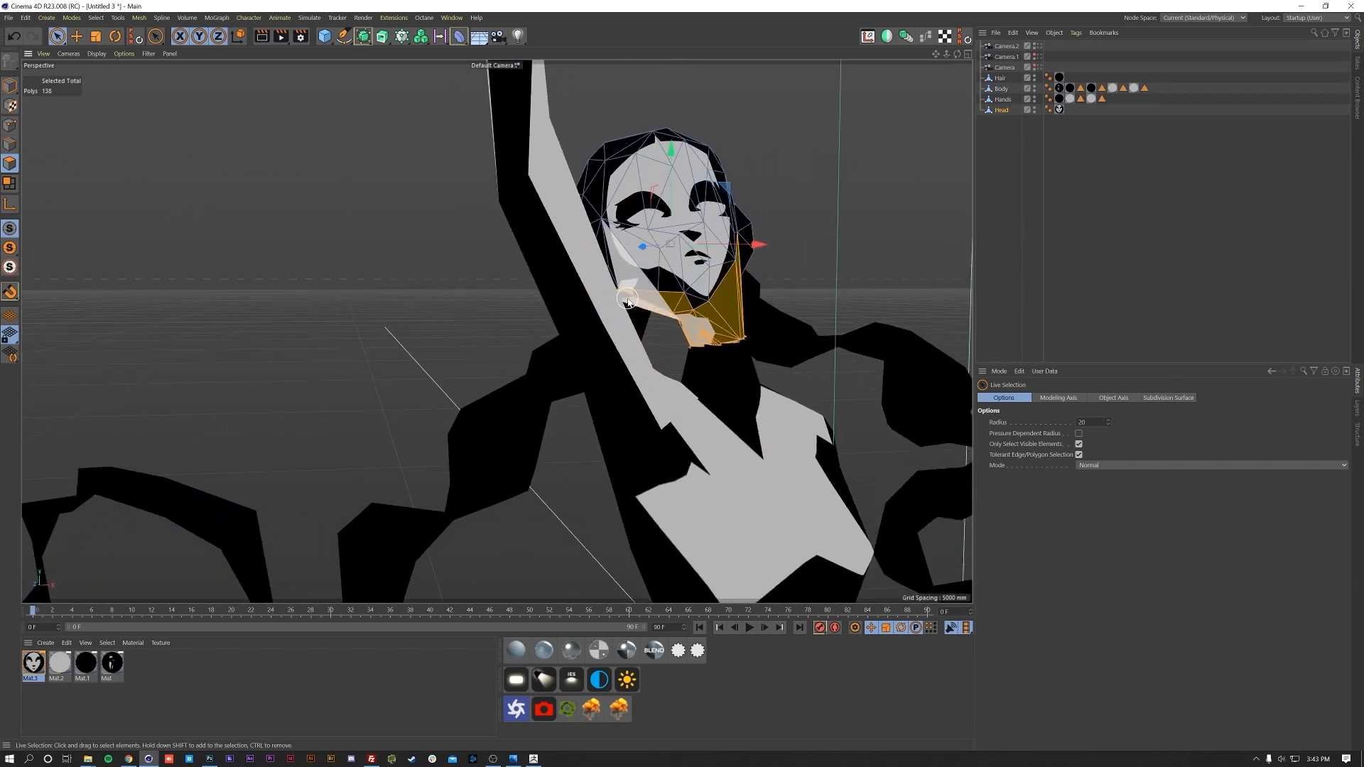
- Add the polygons along the side of the jaw to the selection and assign the black material to it
scroll(625, 295, up, 4)
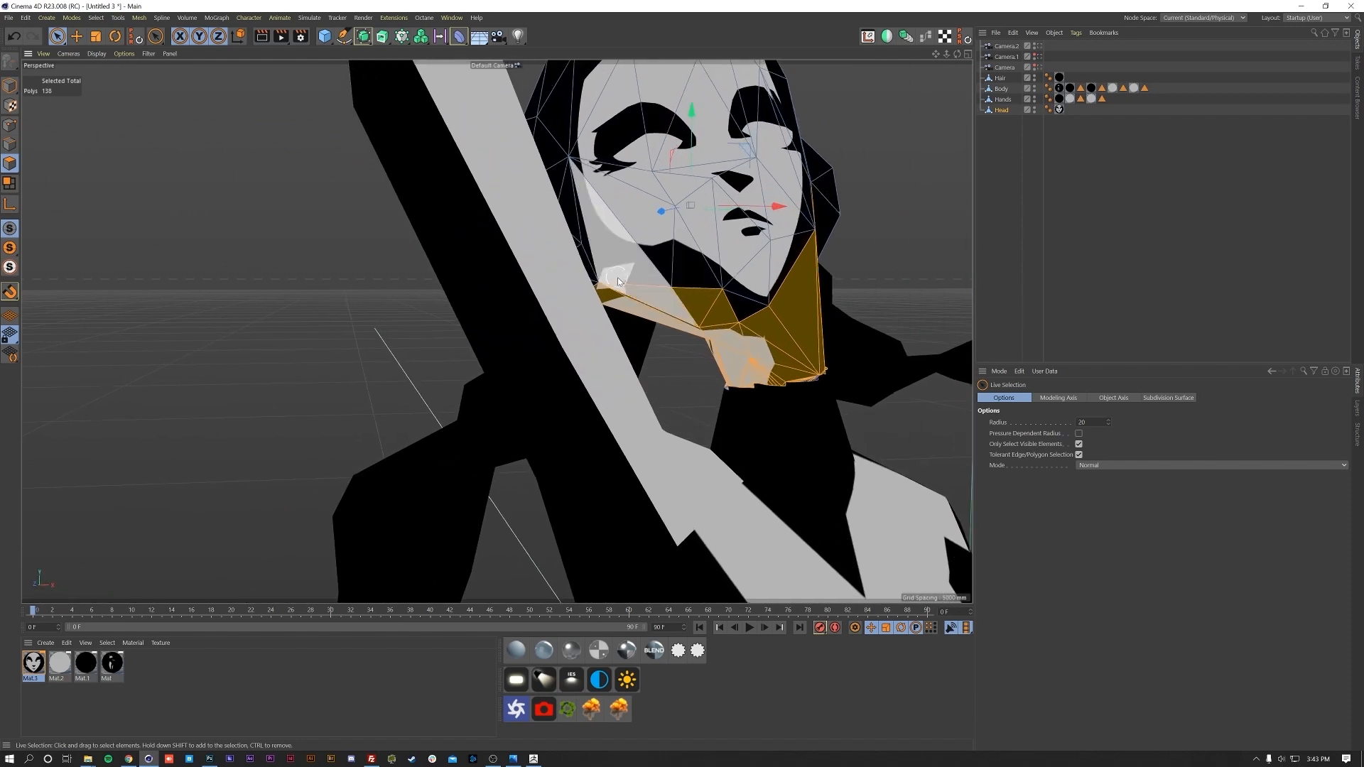
alt+drag(613, 279, 603, 254)
shift+click(602, 255)
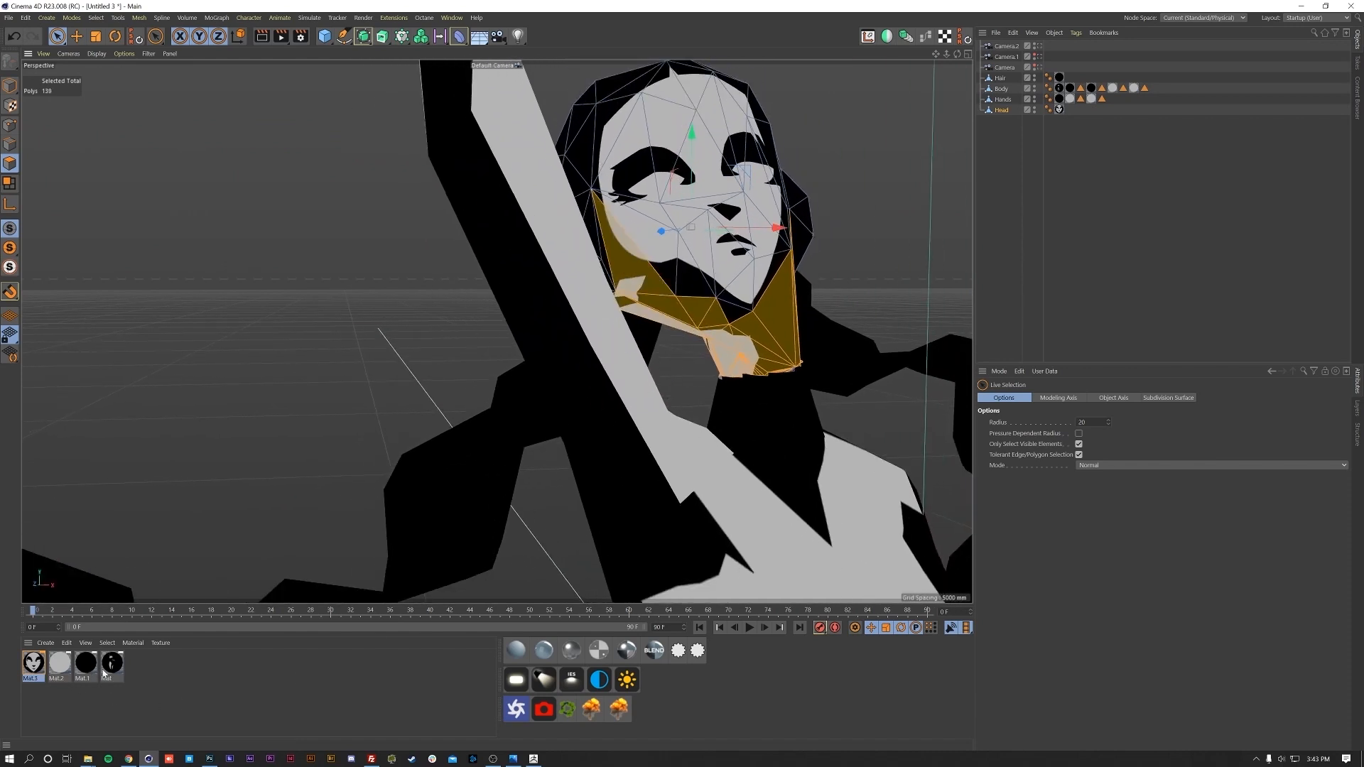
drag(679, 299, 678, 299)
click(1060, 302)
alt+drag(815, 295, 640, 270)
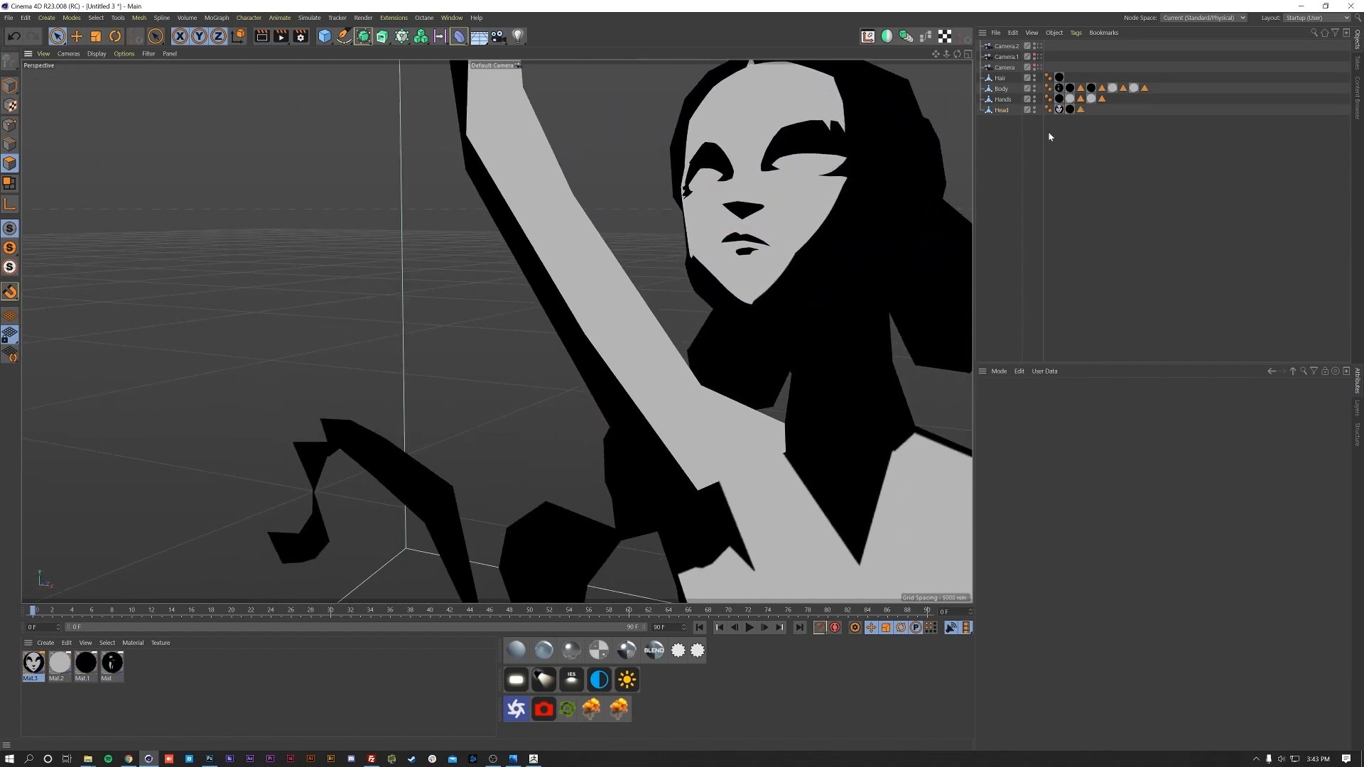
click(1040, 46)
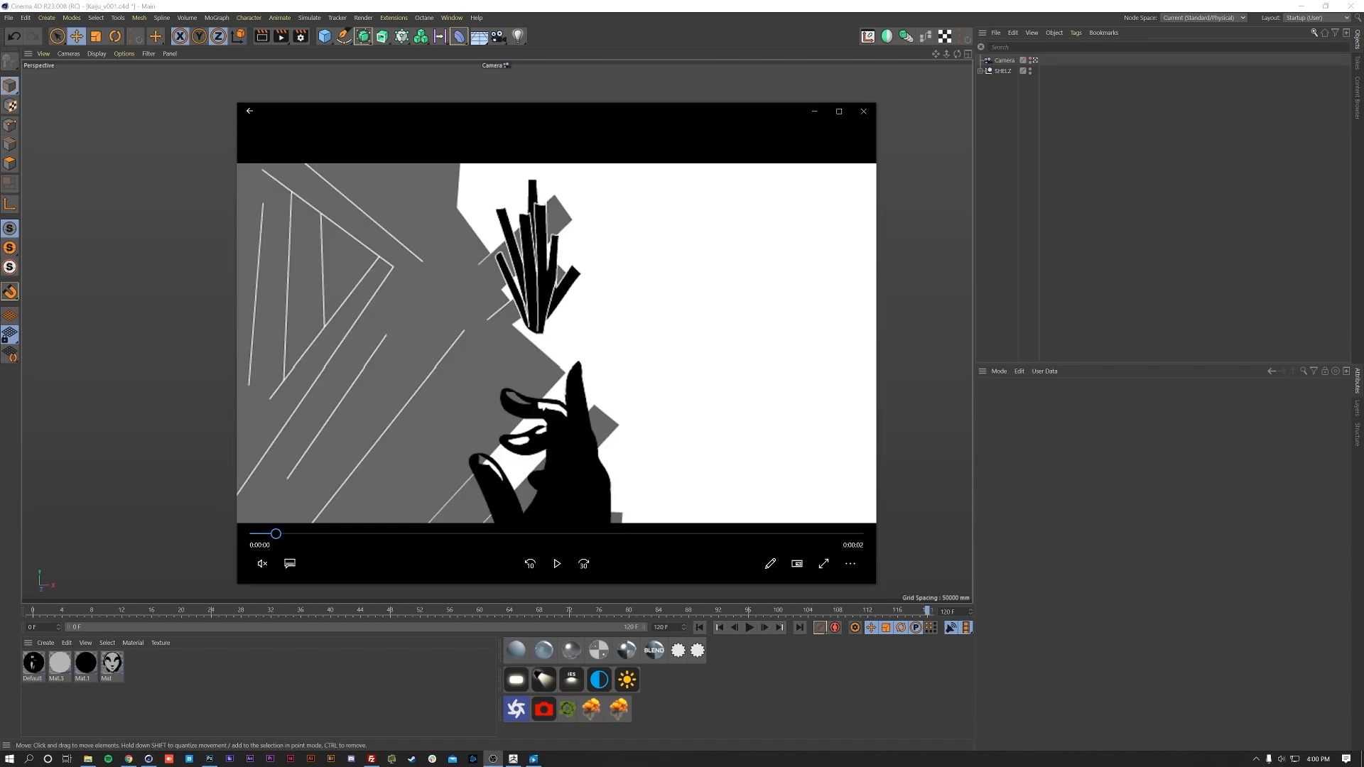
- Scrub through the KaijuKOOL_Board_Shelz02_Turn storyboard clip to study the camera move, and minimize the player
drag(276, 534, 794, 534)
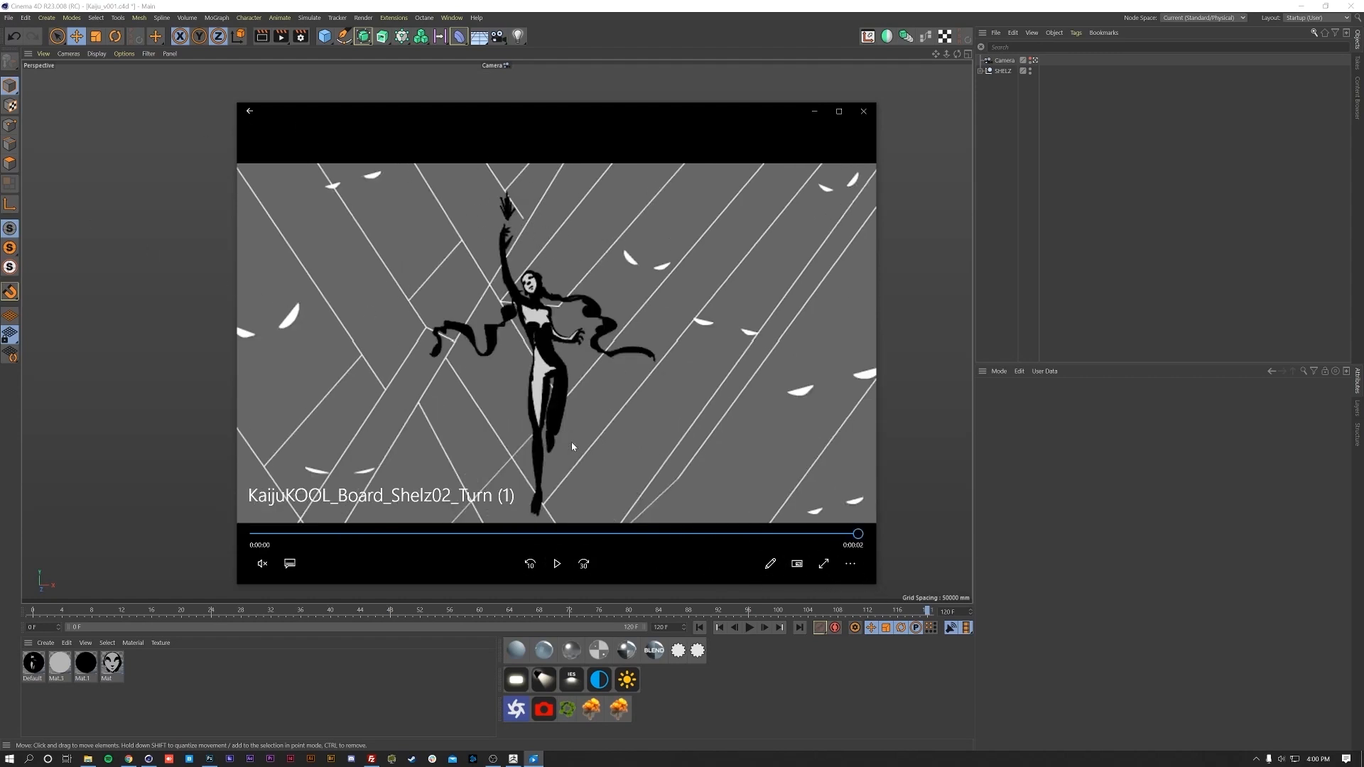
drag(721, 535, 922, 534)
click(810, 114)
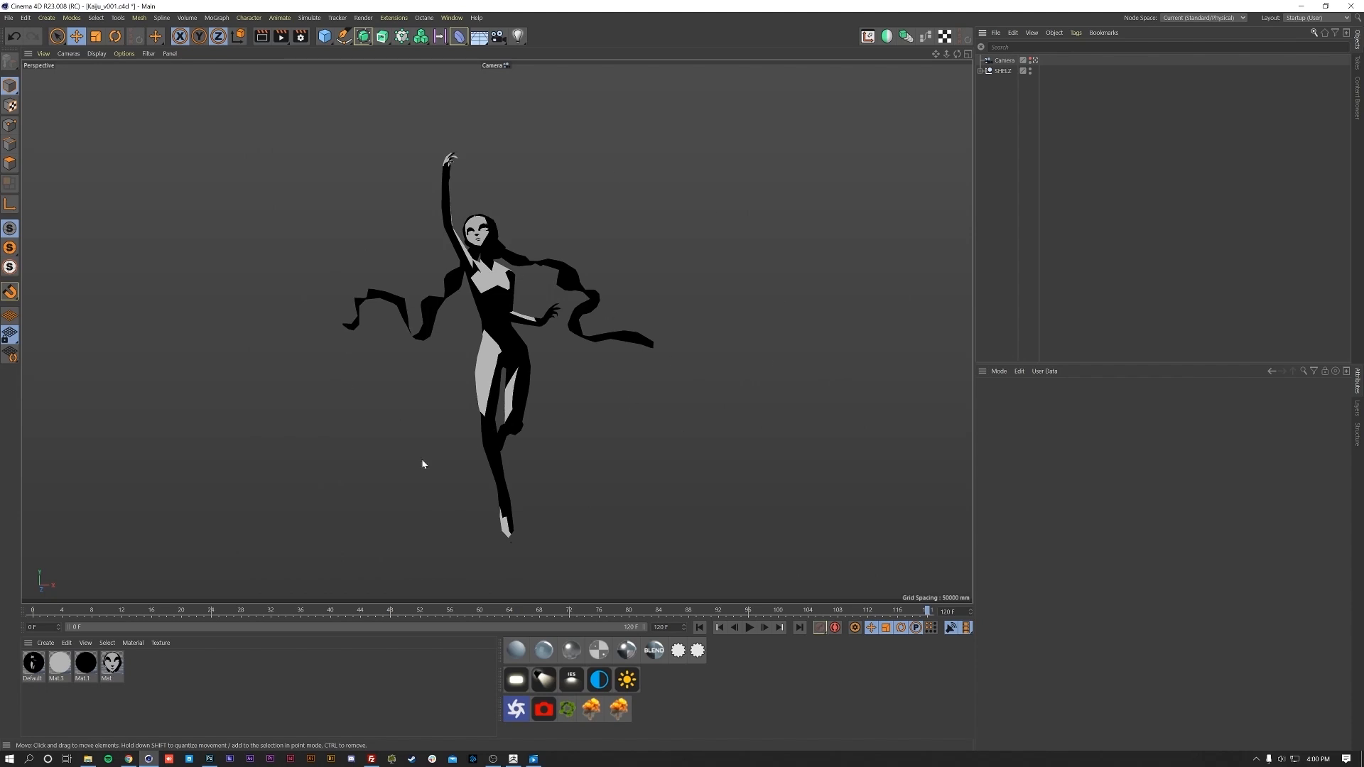
- Rename the camera to CamB, duplicate it and name the copy CamA
click(1005, 61)
double_click(1005, 60)
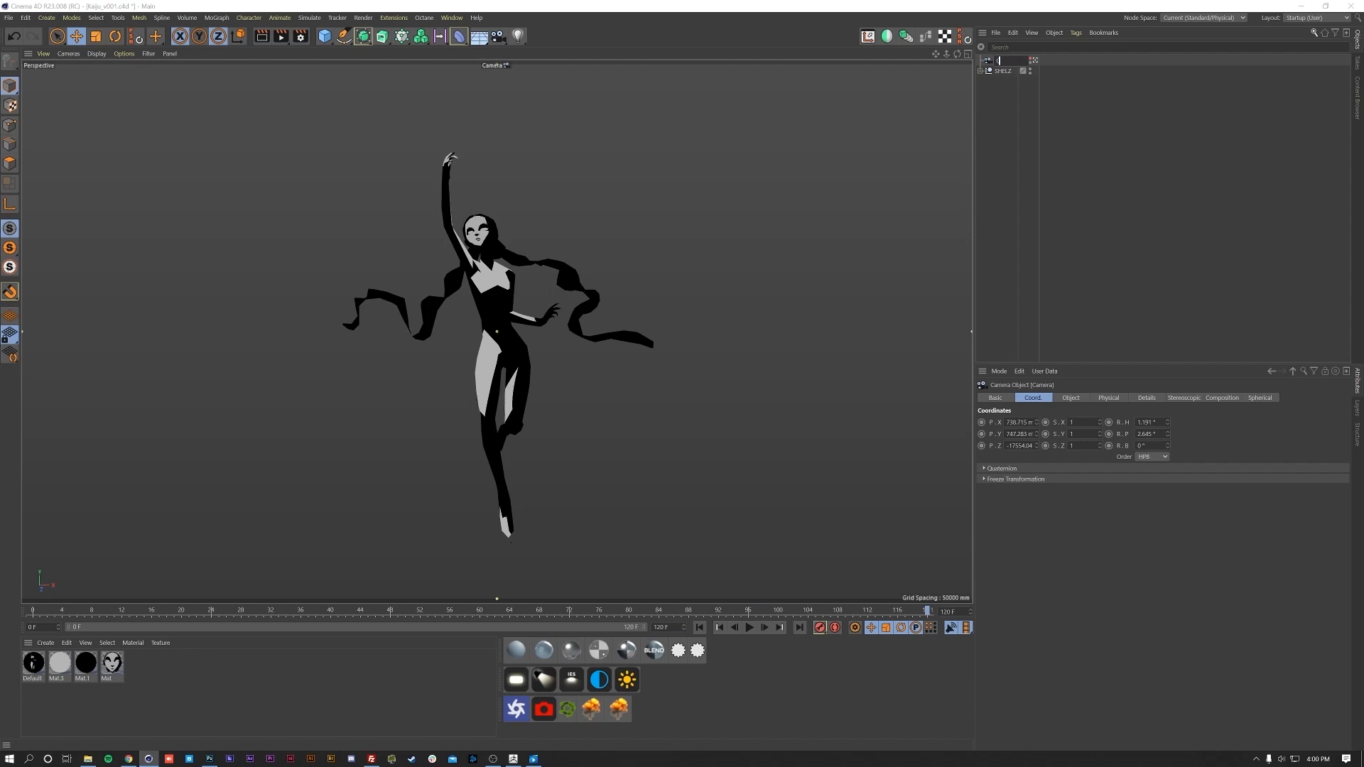
text(CamB)
key(Return)
key(ctrl+c)
key(ctrl+v)
double_click(1004, 60)
text(CamA)
key(Return)
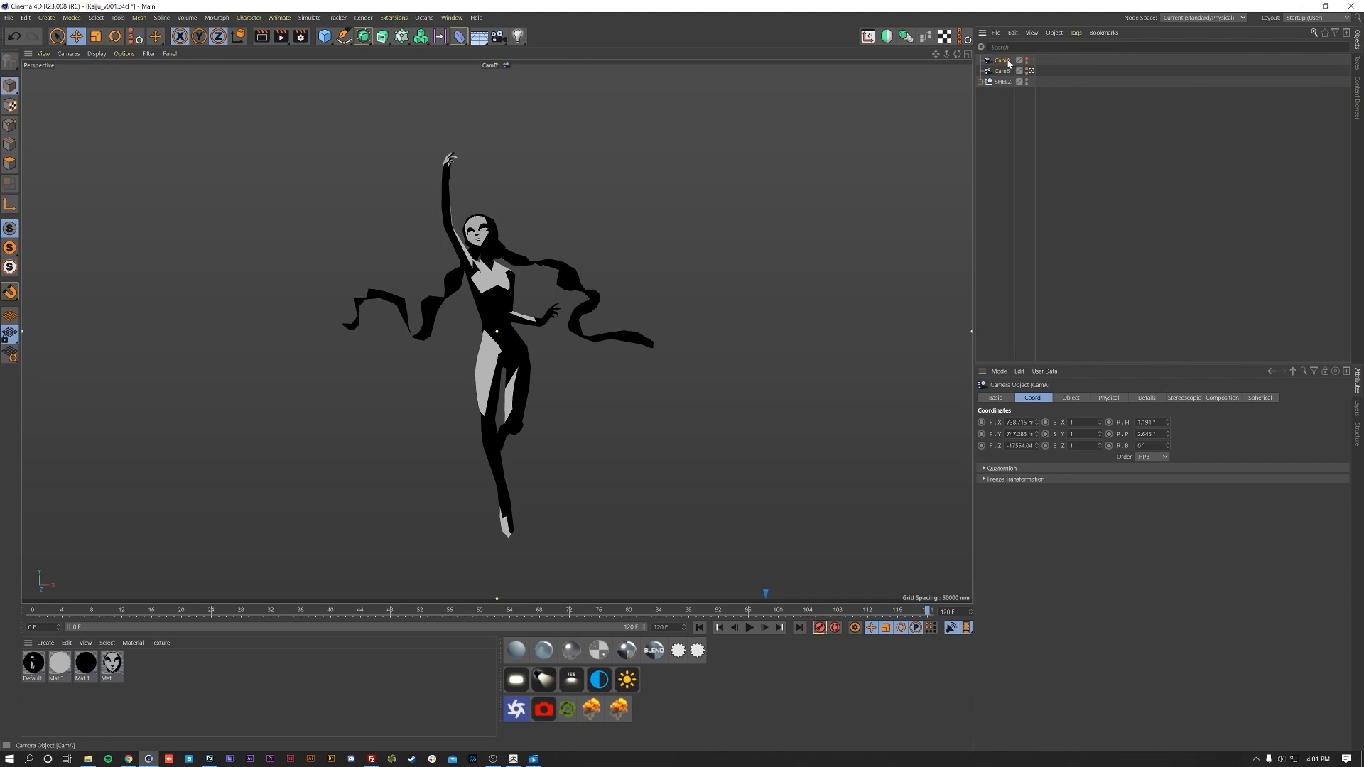
- Move CamA close to the figure, at about X 398, Y 2807, Z -1184 mm, and look through it
middle_click(88, 325)
middle_click(689, 347)
scroll(599, 324, down, 10)
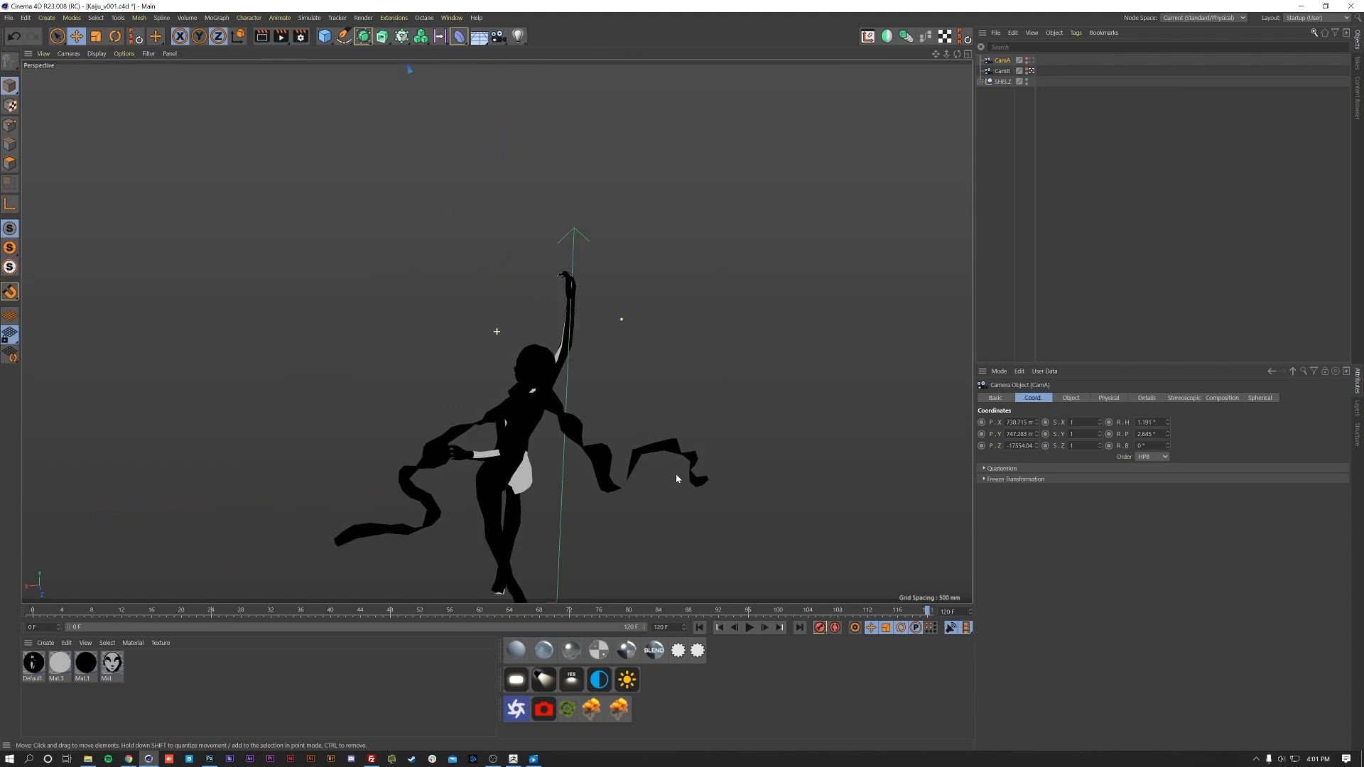
alt+drag(542, 484, 642, 419)
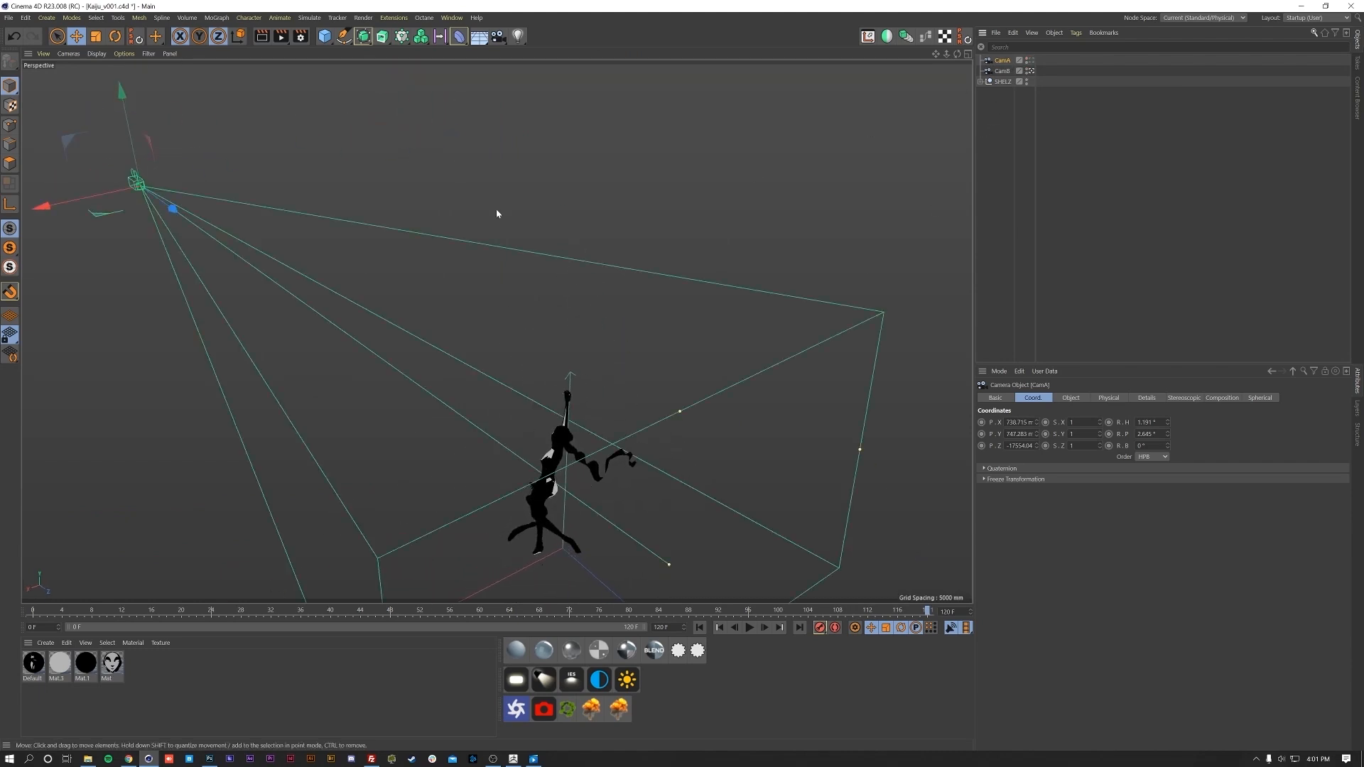
drag(173, 210, 588, 406)
drag(482, 368, 483, 298)
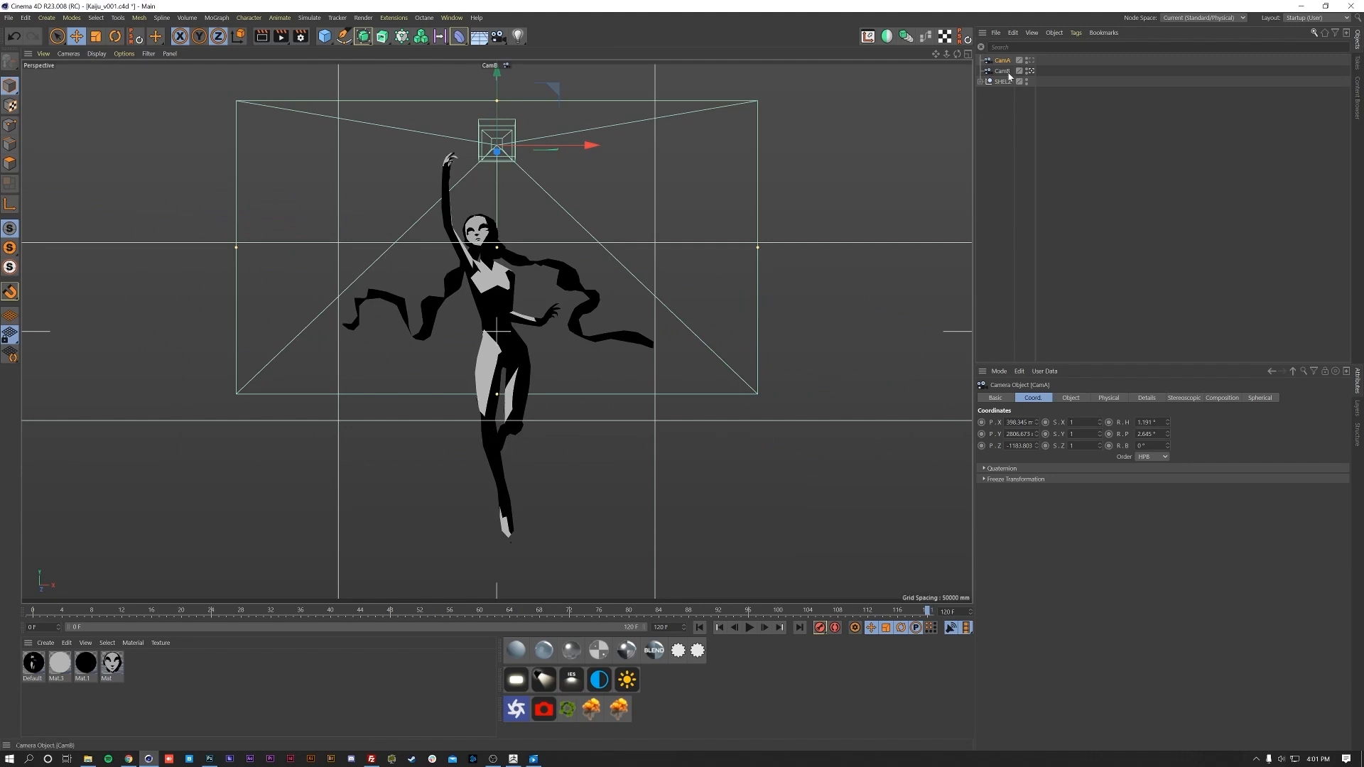
click(1031, 62)
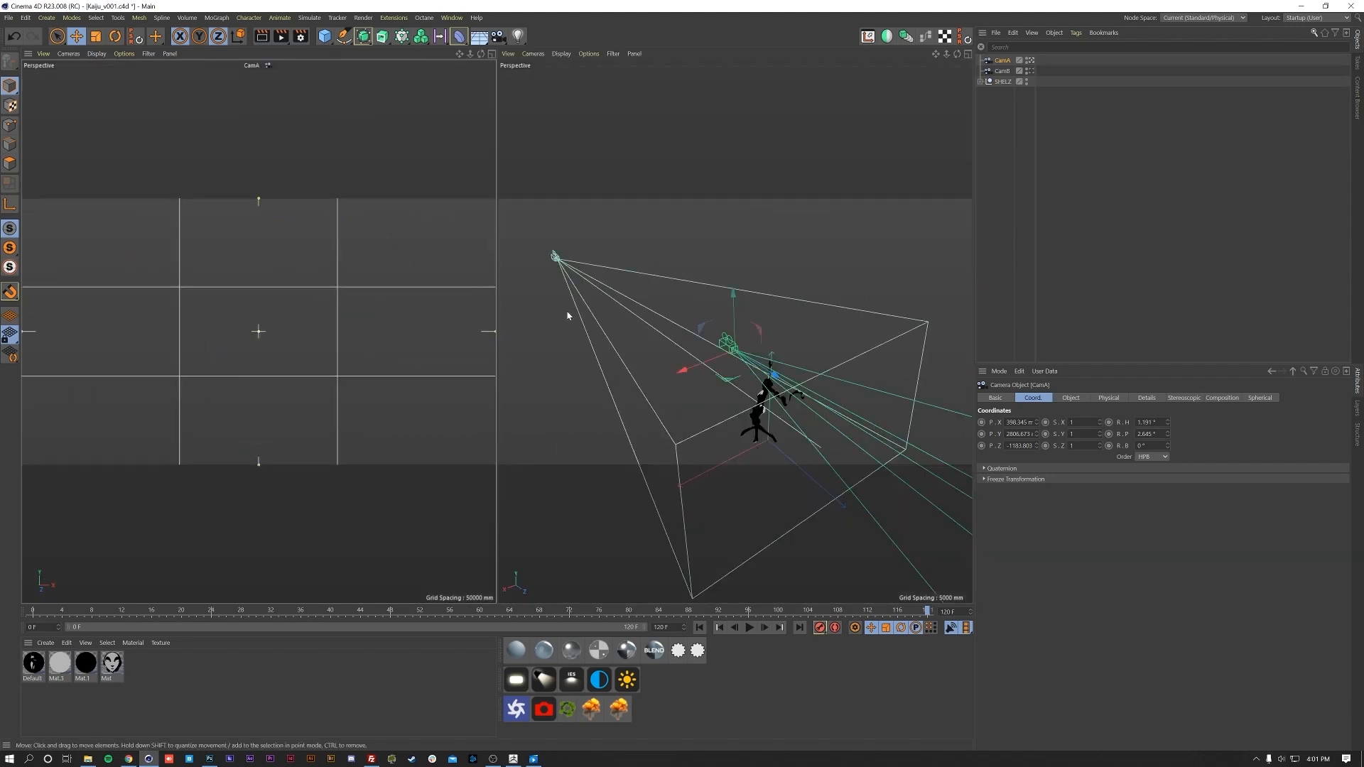
- Select the SHELZ group in the free perspective view and try rotating it around its pivot at the foot
middle_click(782, 361)
scroll(558, 418, up, 6)
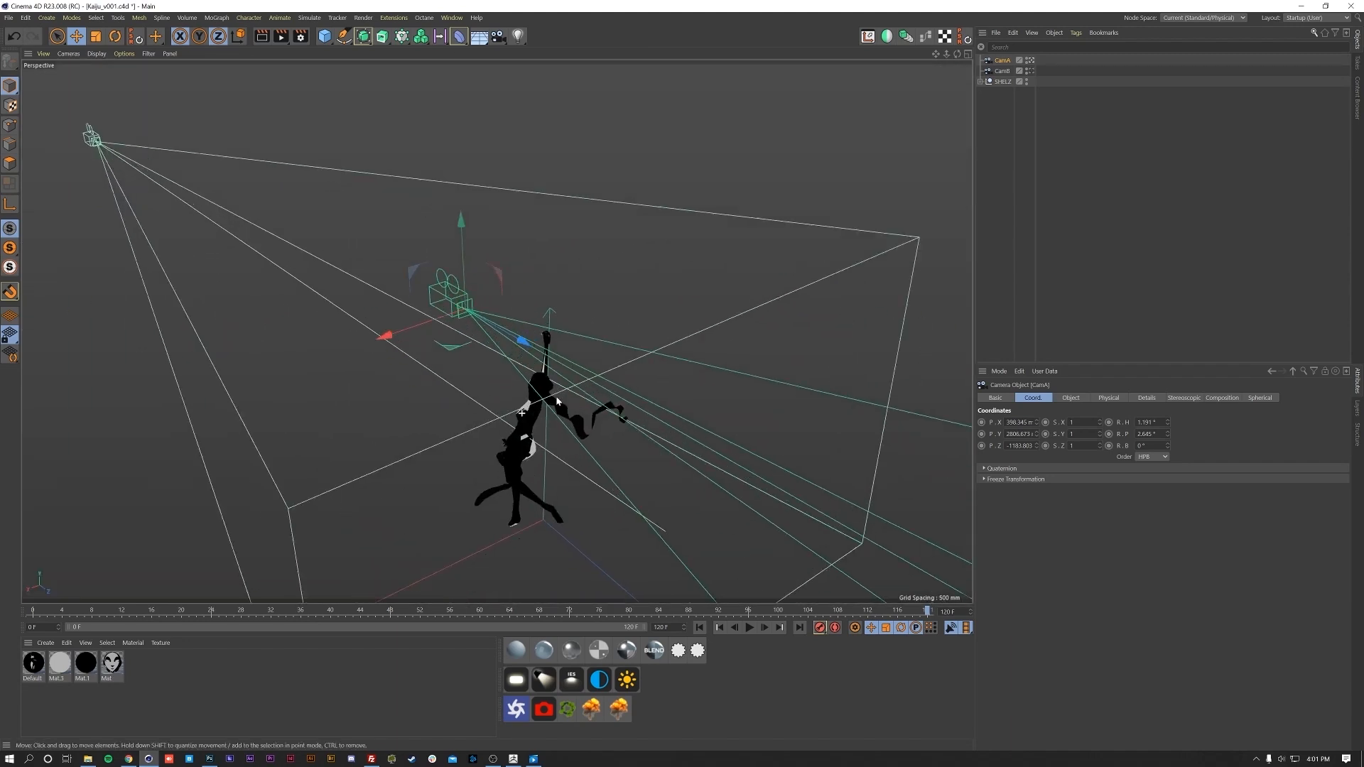
alt+drag(557, 418, 540, 489)
click(560, 414)
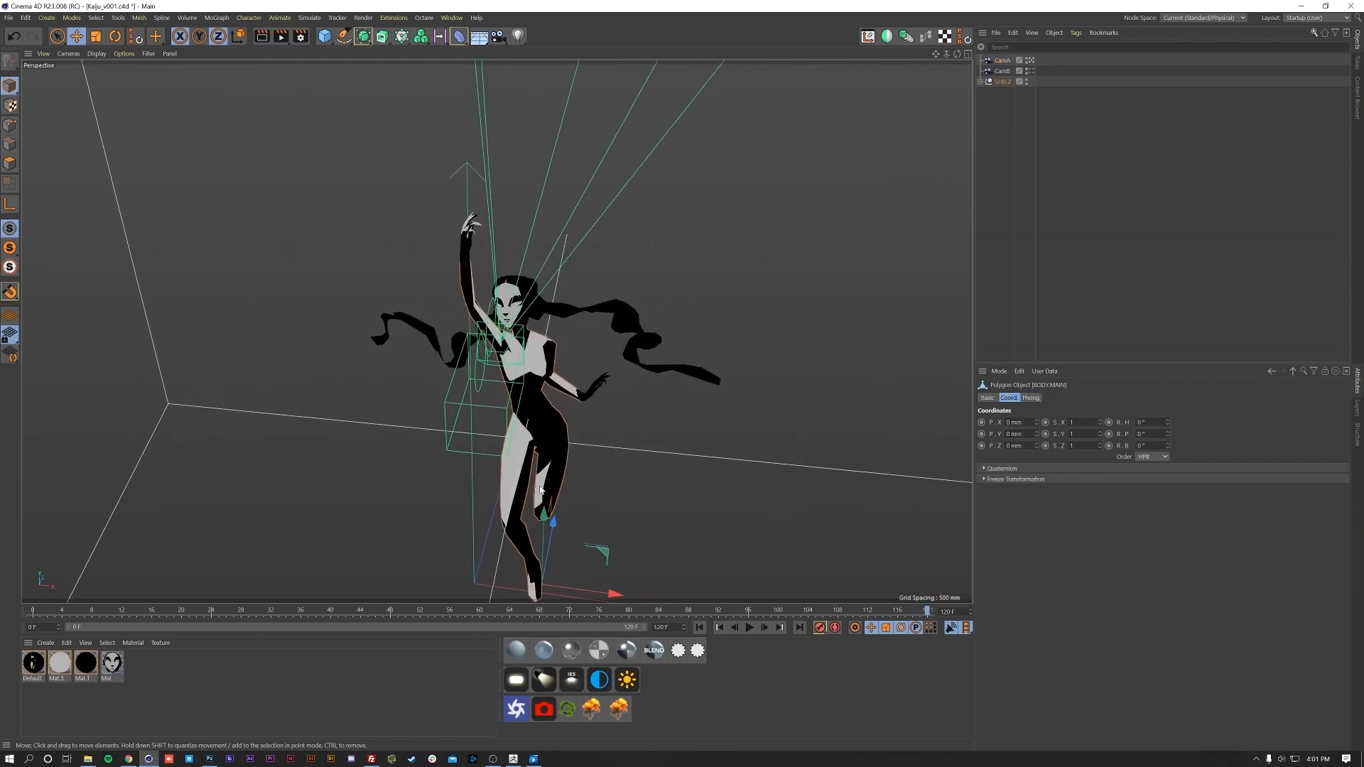
click(985, 81)
alt+drag(546, 330, 564, 334)
click(1003, 82)
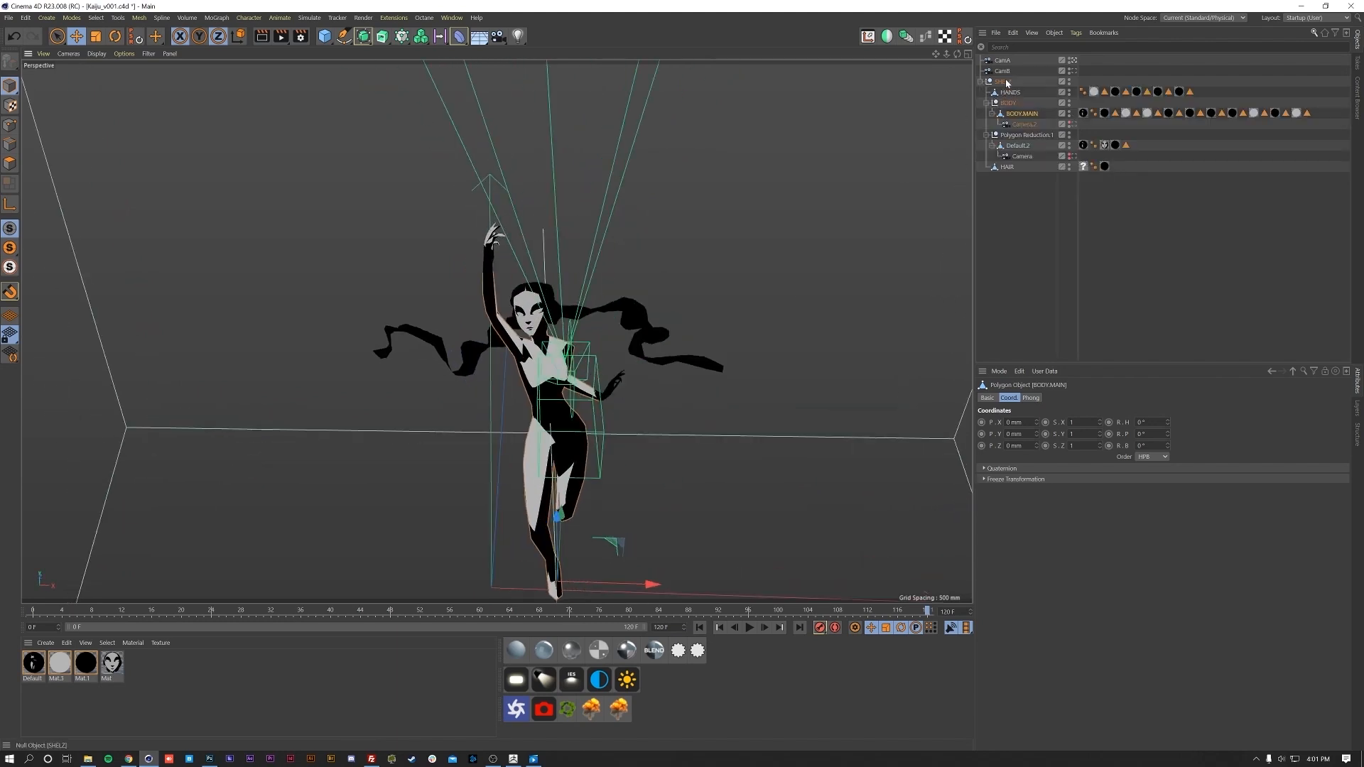
key(r)
drag(614, 597, 645, 555)
- Add a Null object as the parent of the SHELZ group
alt+drag(616, 501, 737, 396)
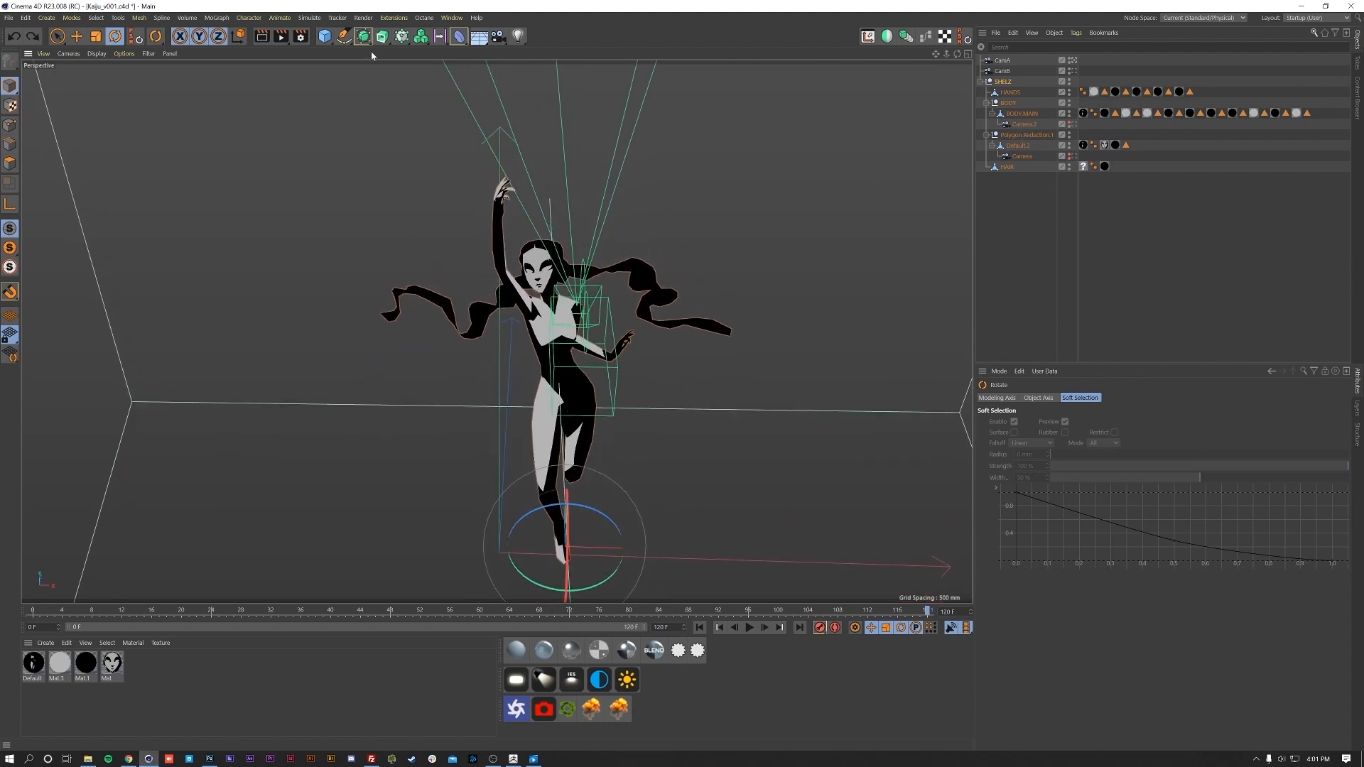
drag(322, 38, 353, 49)
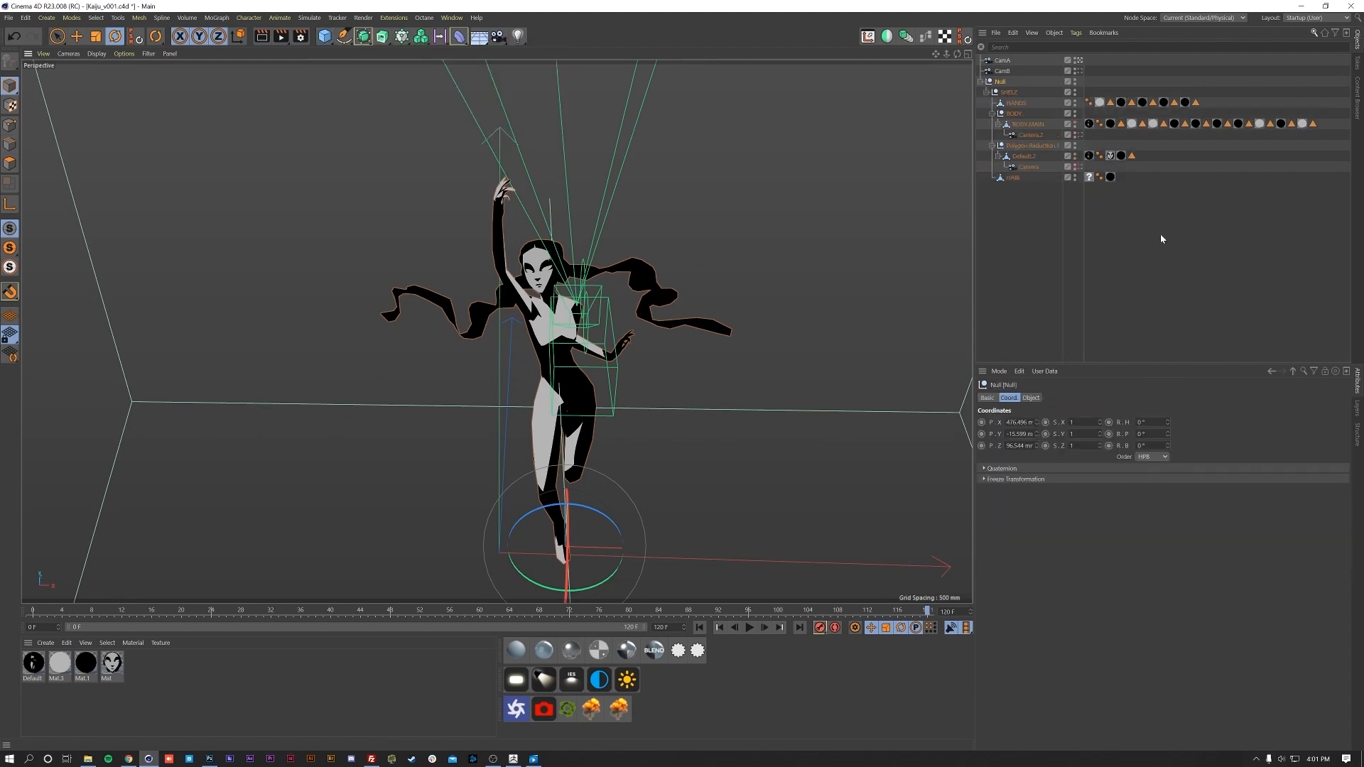
- Rename the top-level null holding the character as SHELZ_ROT
double_click(1001, 82)
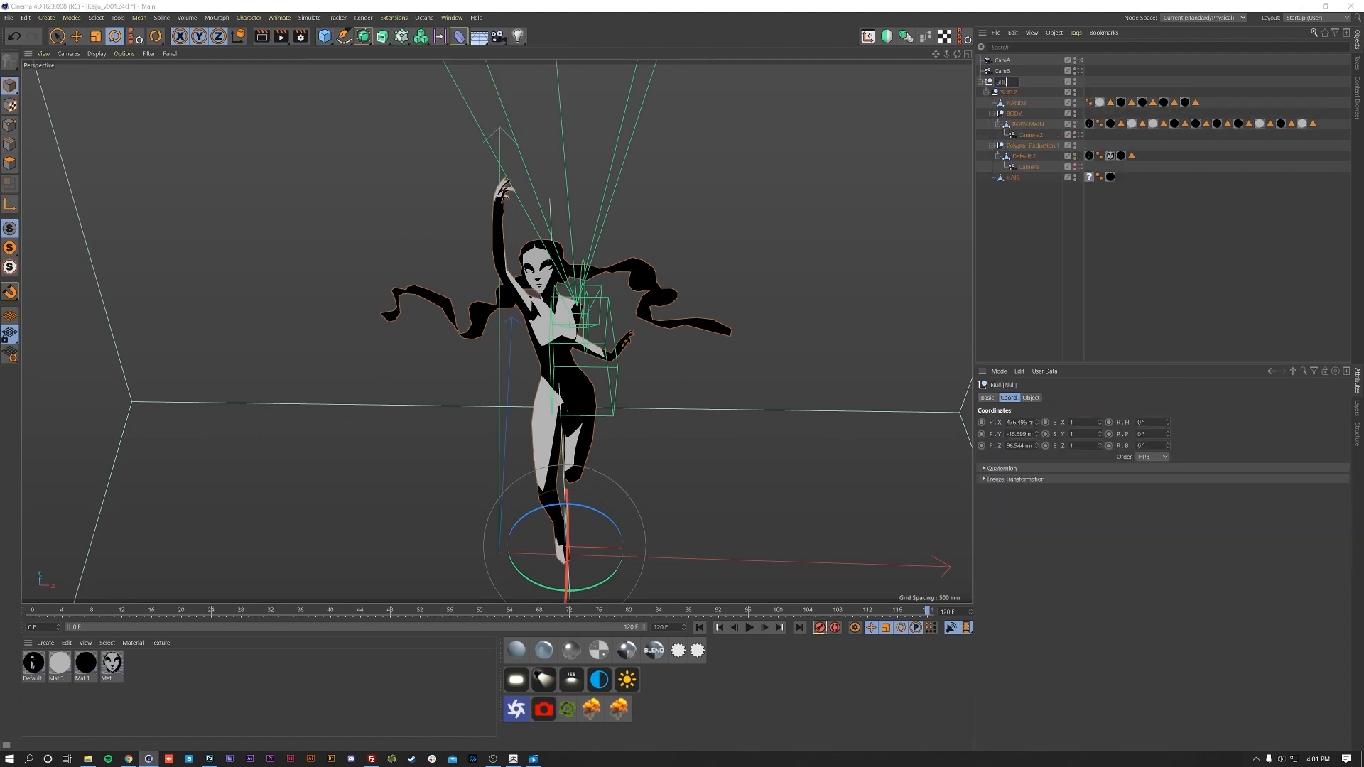
text(SHELZ_ROT)
key(Return)
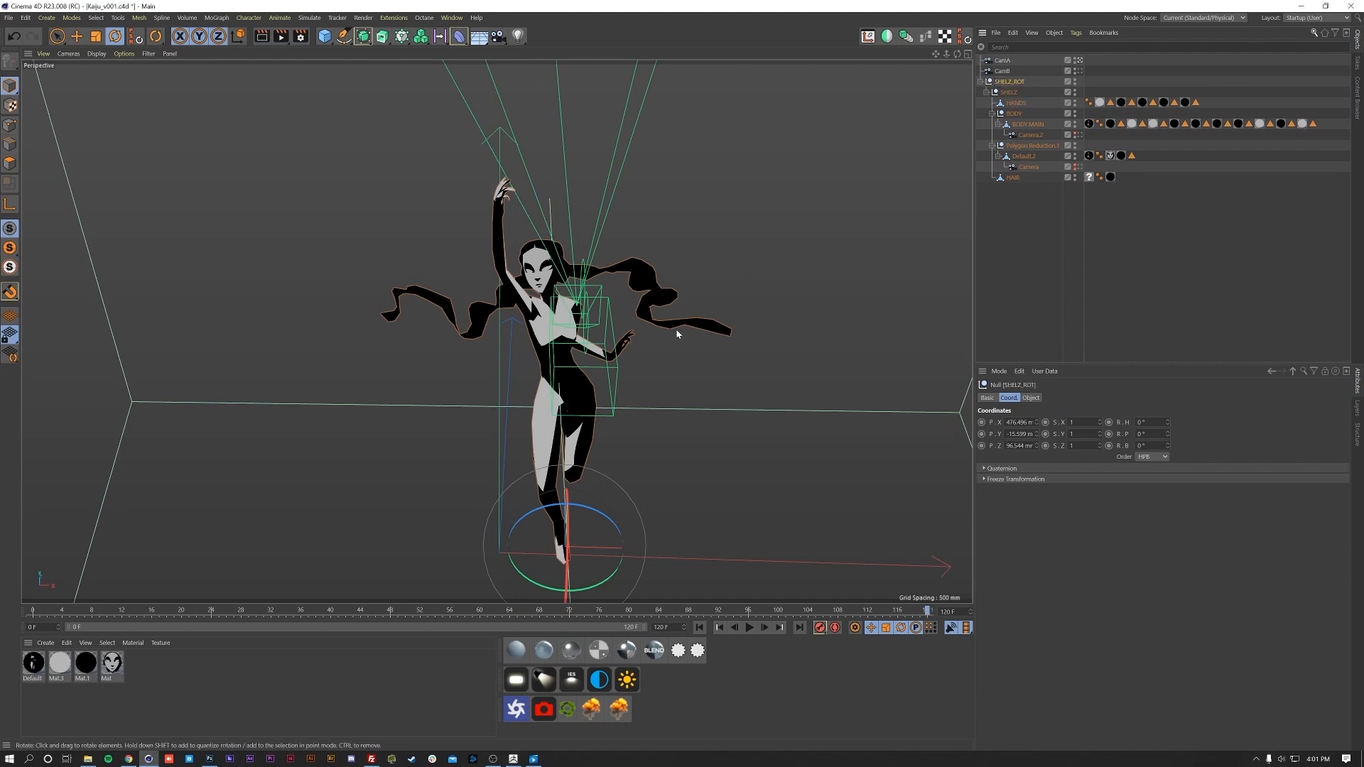
- In the top view, move only the SHELZ_ROT null's axis onto the character's raised hand
middle_click(641, 488)
middle_click(573, 211)
click(68, 53)
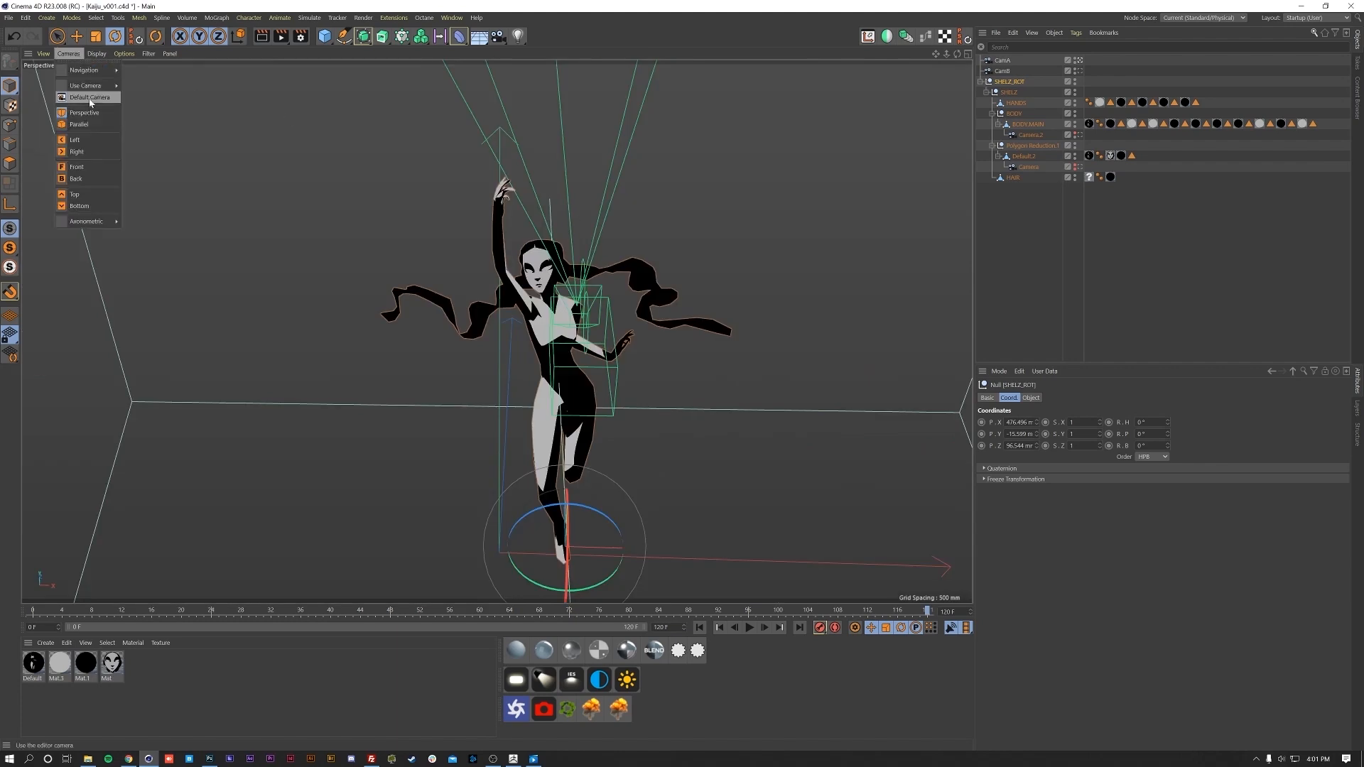
click(95, 194)
scroll(503, 357, up, 10)
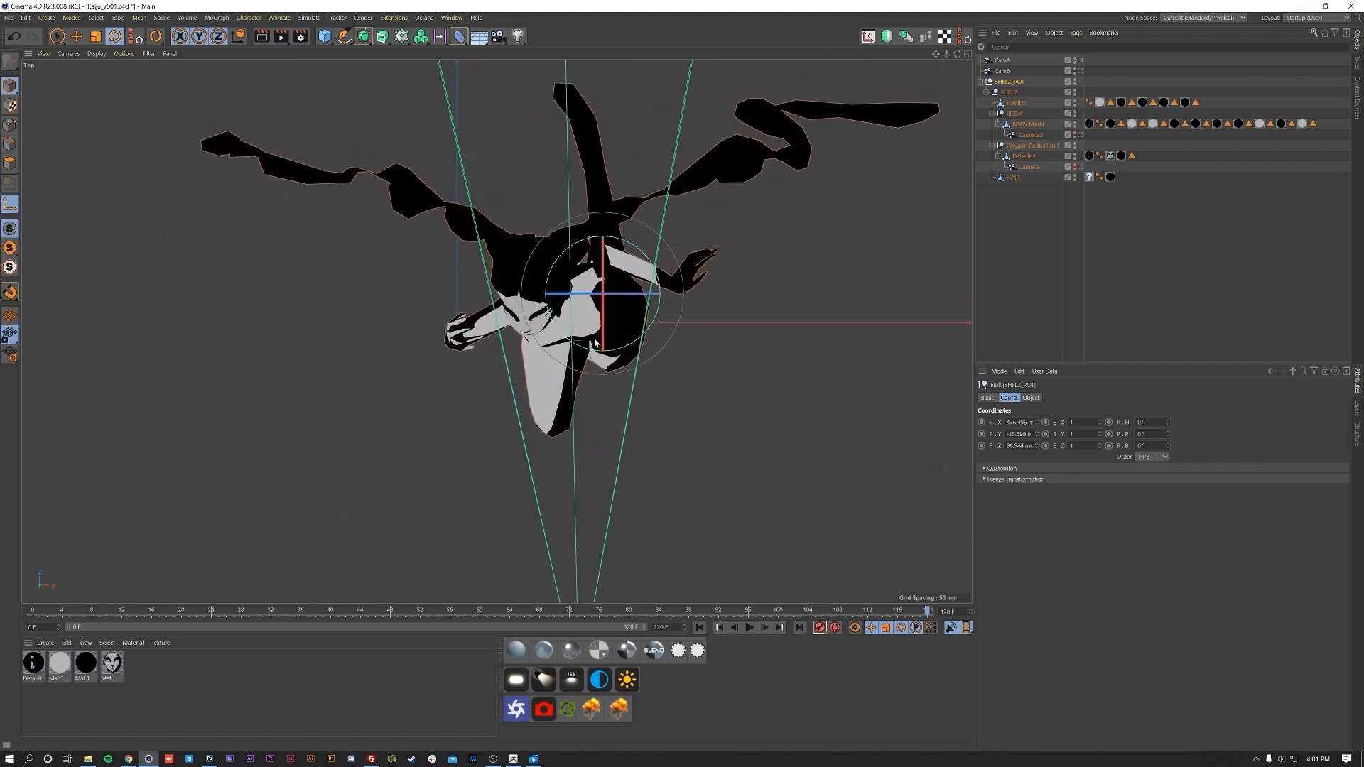
key(e)
drag(664, 300, 515, 312)
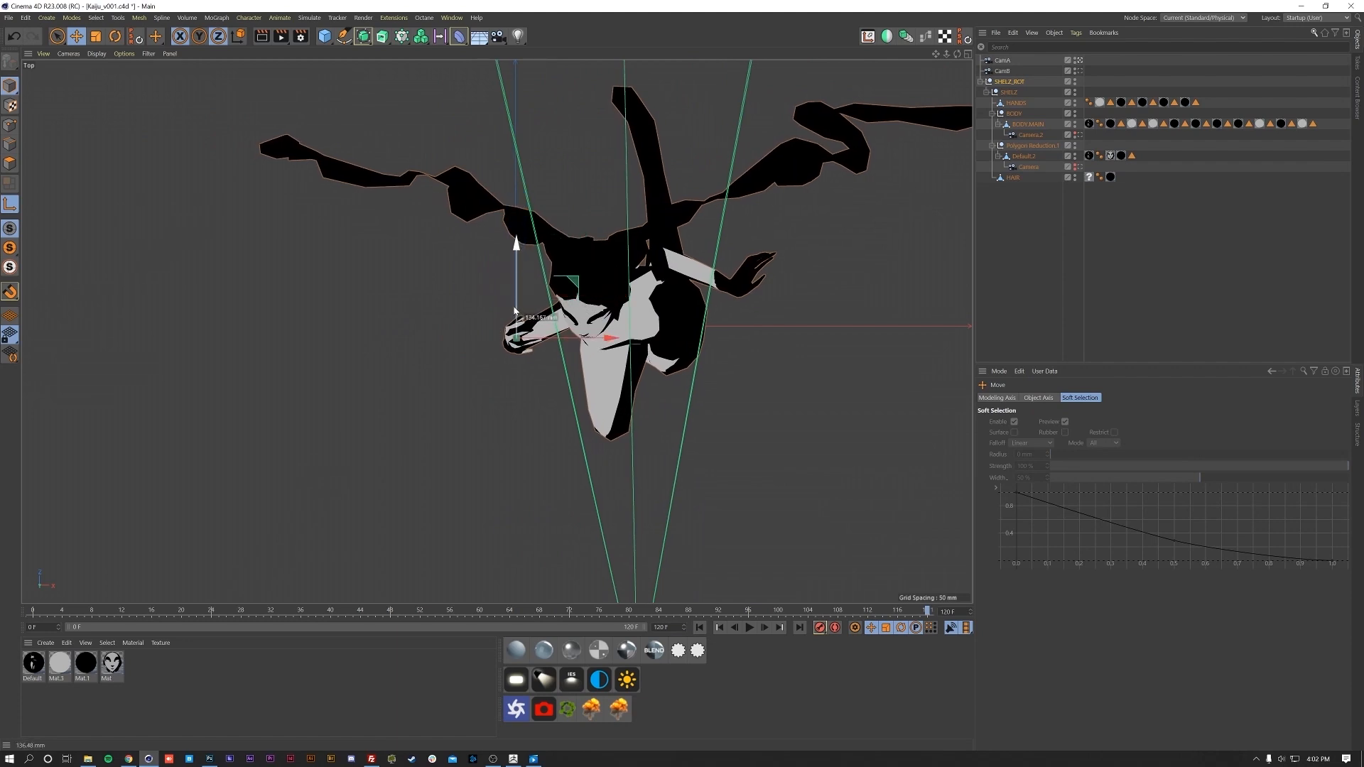
- Return to the perspective view, turn off axis editing and try rotating SHELZ_ROT about its axis
scroll(523, 349, down, 4)
middle_click(583, 207)
middle_click(582, 207)
click(68, 53)
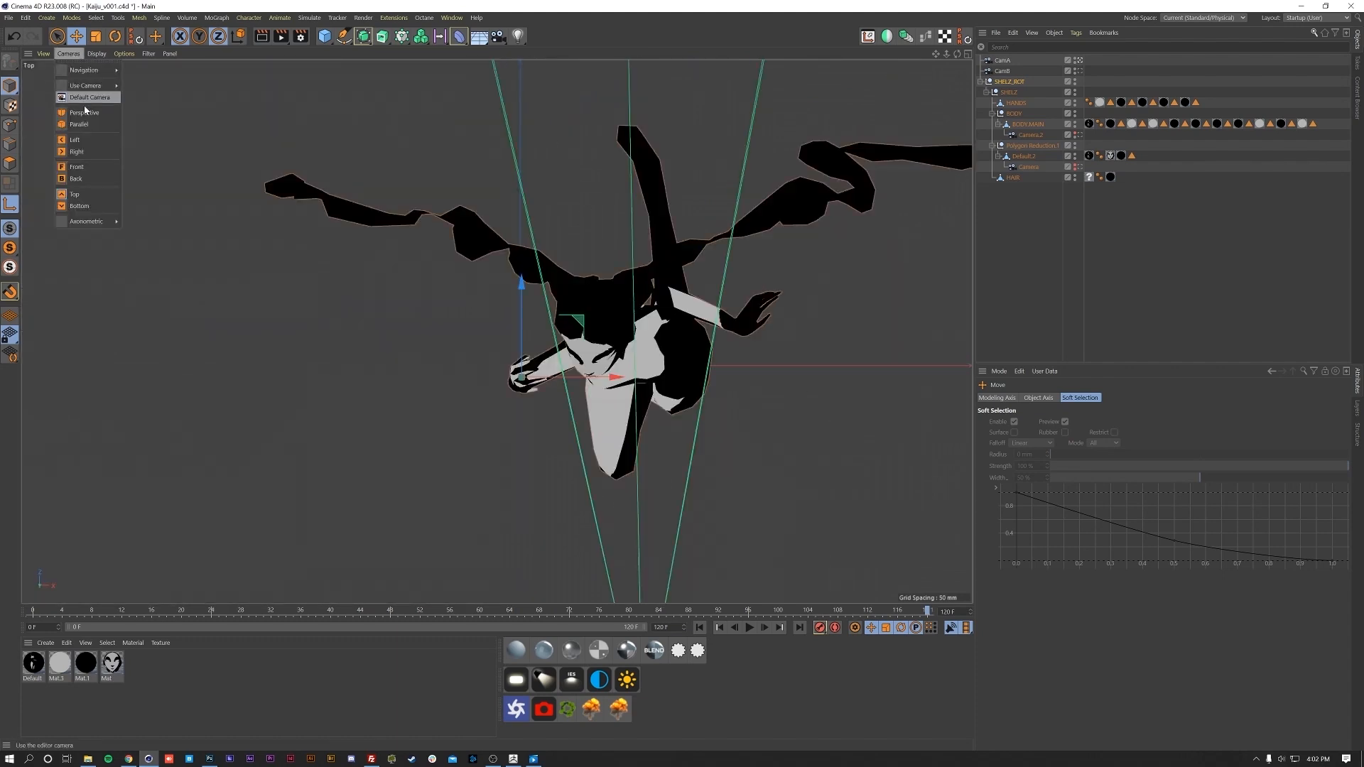
click(88, 111)
alt+middle_drag(546, 291, 551, 463)
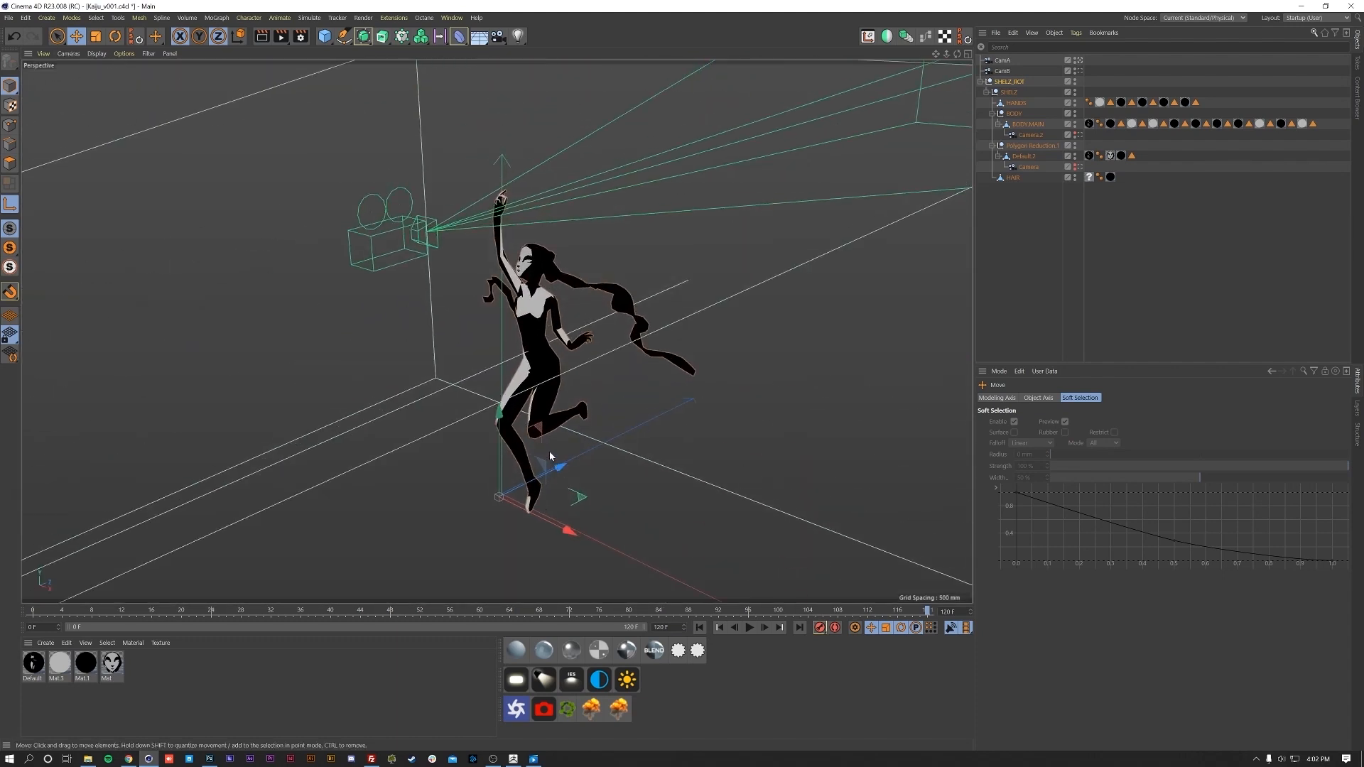
key(r)
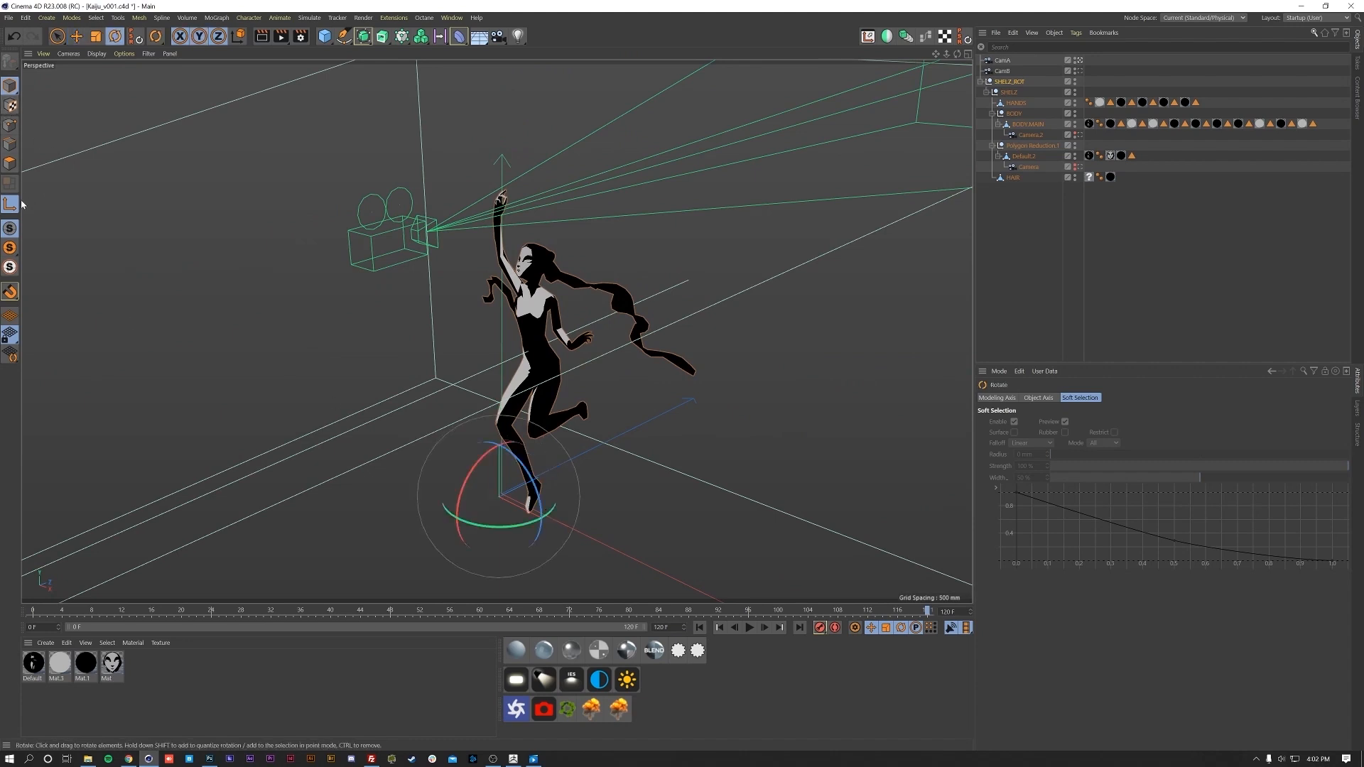
alt+drag(574, 431, 603, 434)
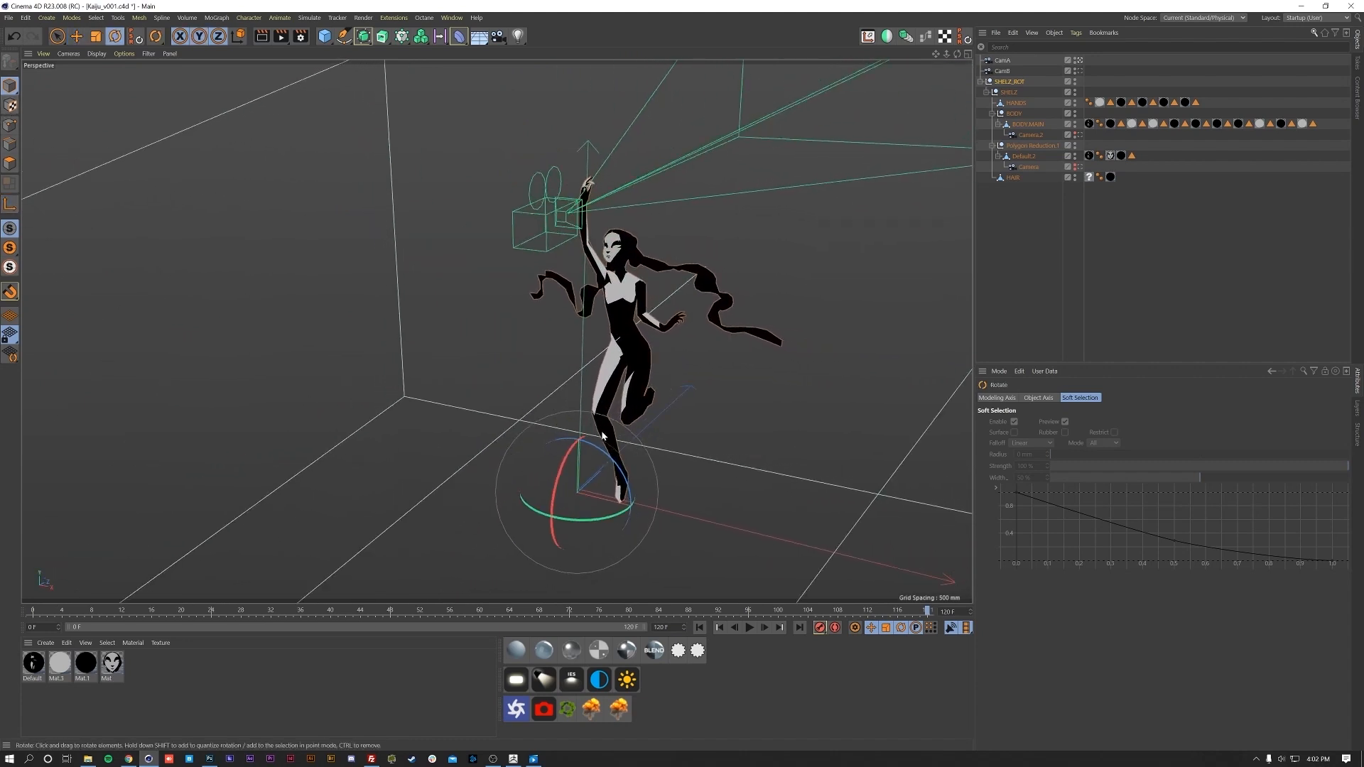
drag(702, 540, 642, 524)
- Select CamA and show its view of the hand beside the perspective view
click(1002, 60)
alt+drag(609, 288, 648, 339)
key(e)
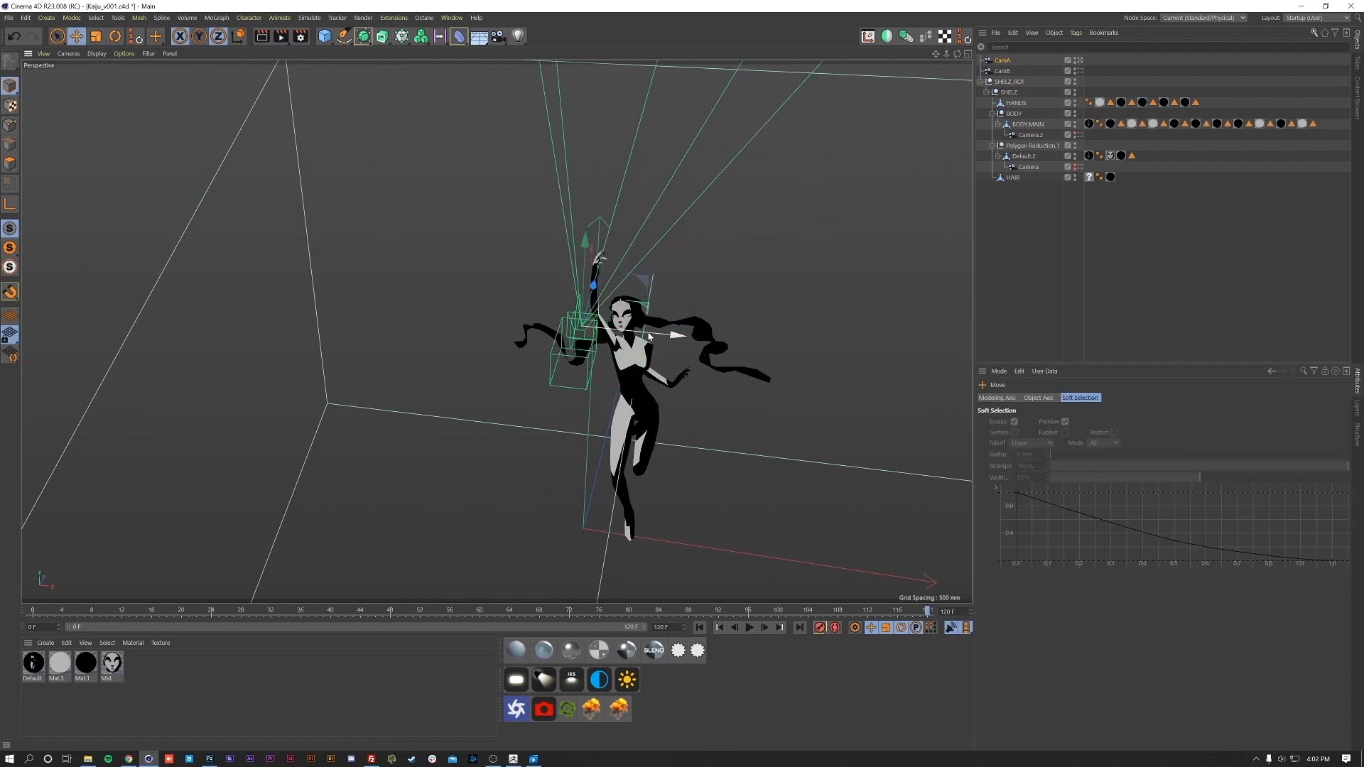
middle_click(625, 322)
mouse_move(312, 357)
alt+middle_down()
mouse_move(484, 340)
mouse_move(344, 330)
mouse_move(304, 349)
mouse_move(310, 368)
alt+middle_up()
- Open the project settings and check the hand's framing in an enlarged CamA view
click(1010, 82)
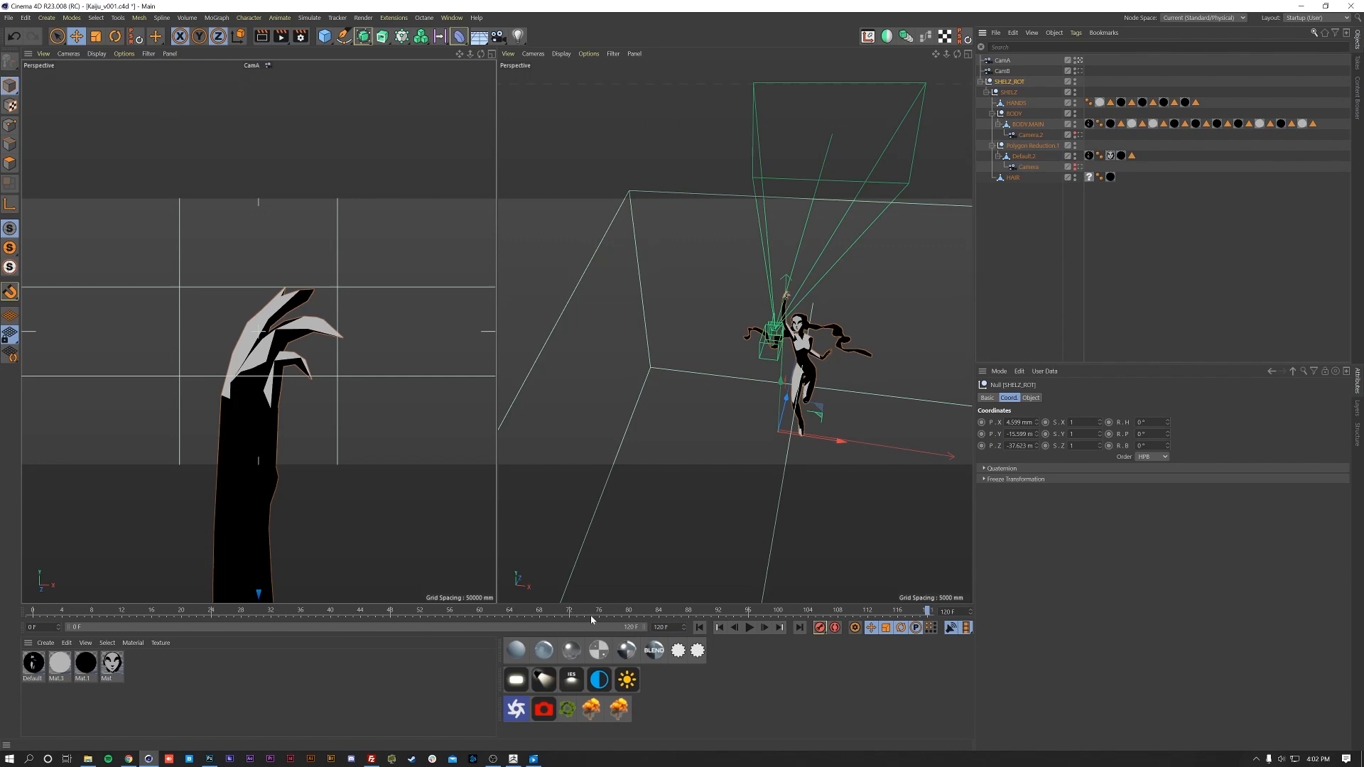
key(ctrl+d)
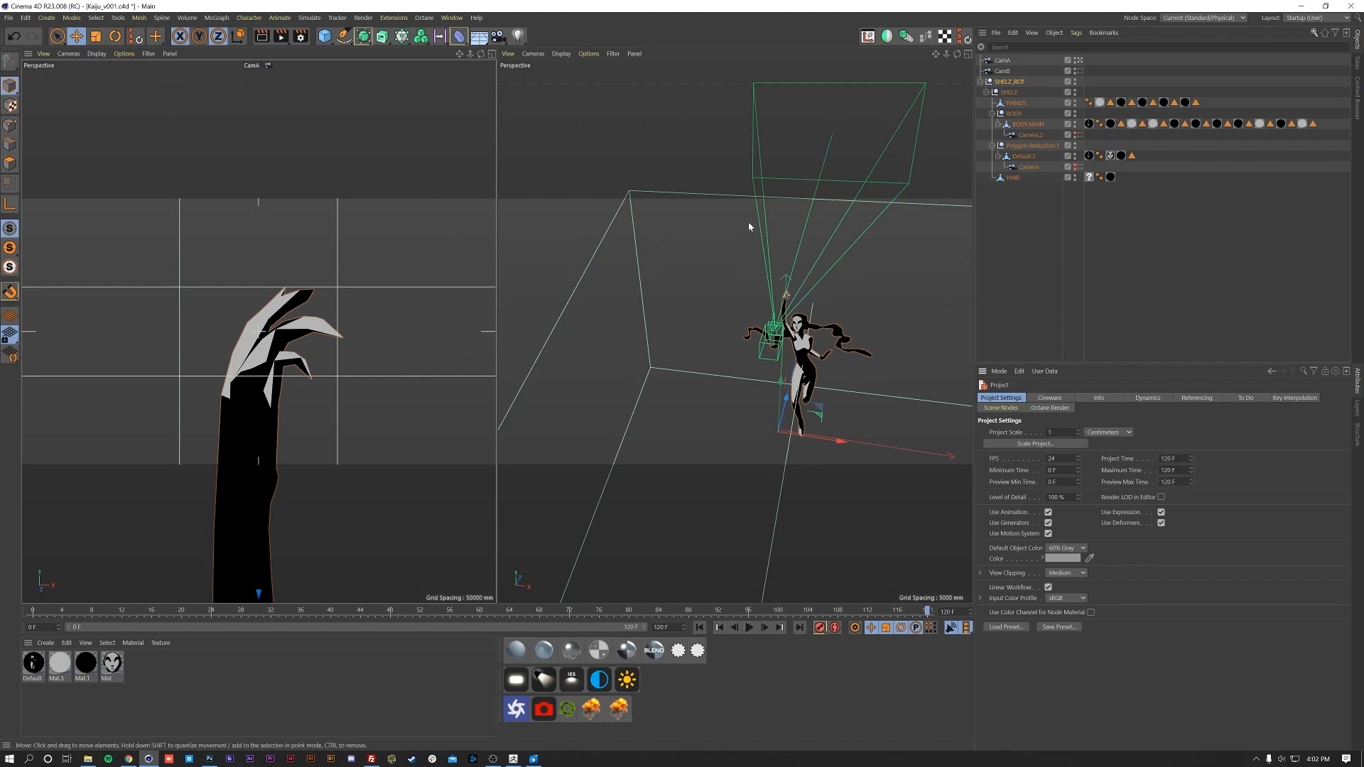
middle_click(417, 270)
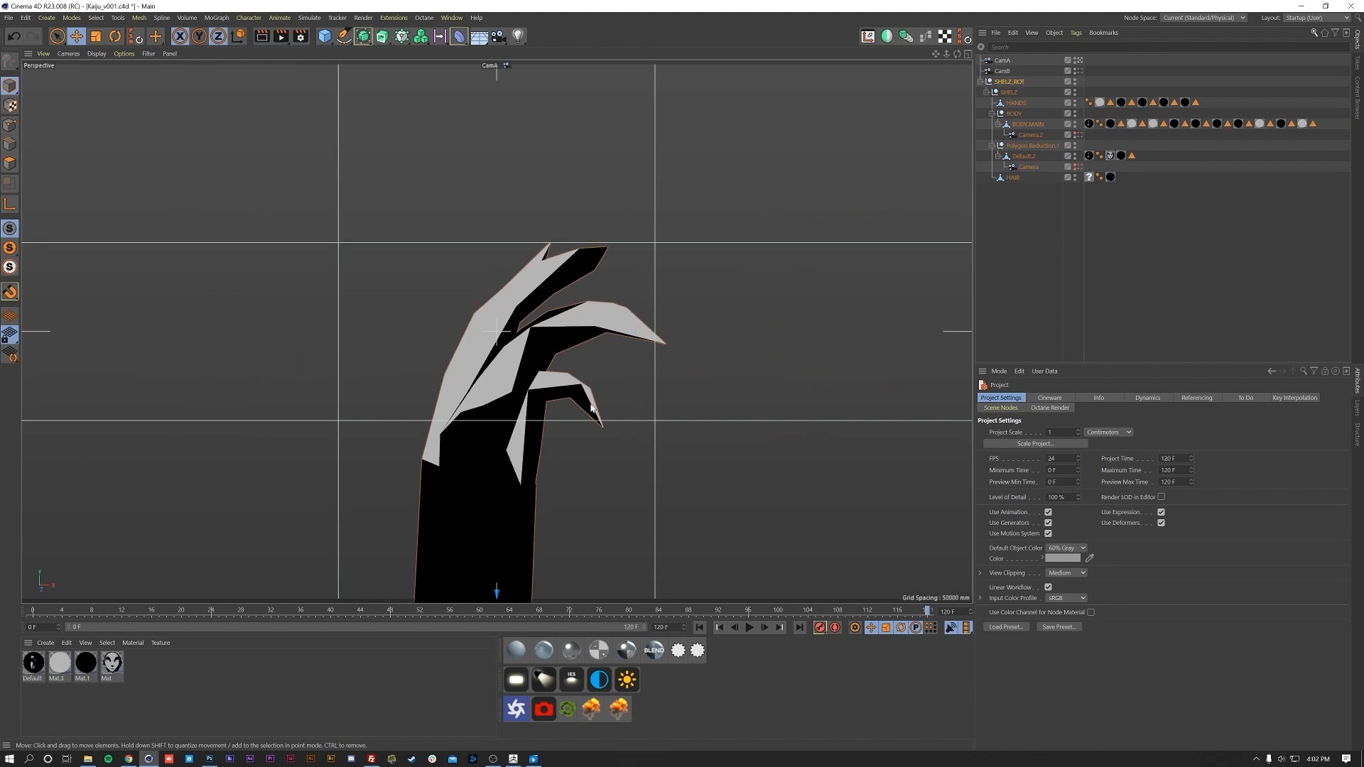
middle_click(569, 420)
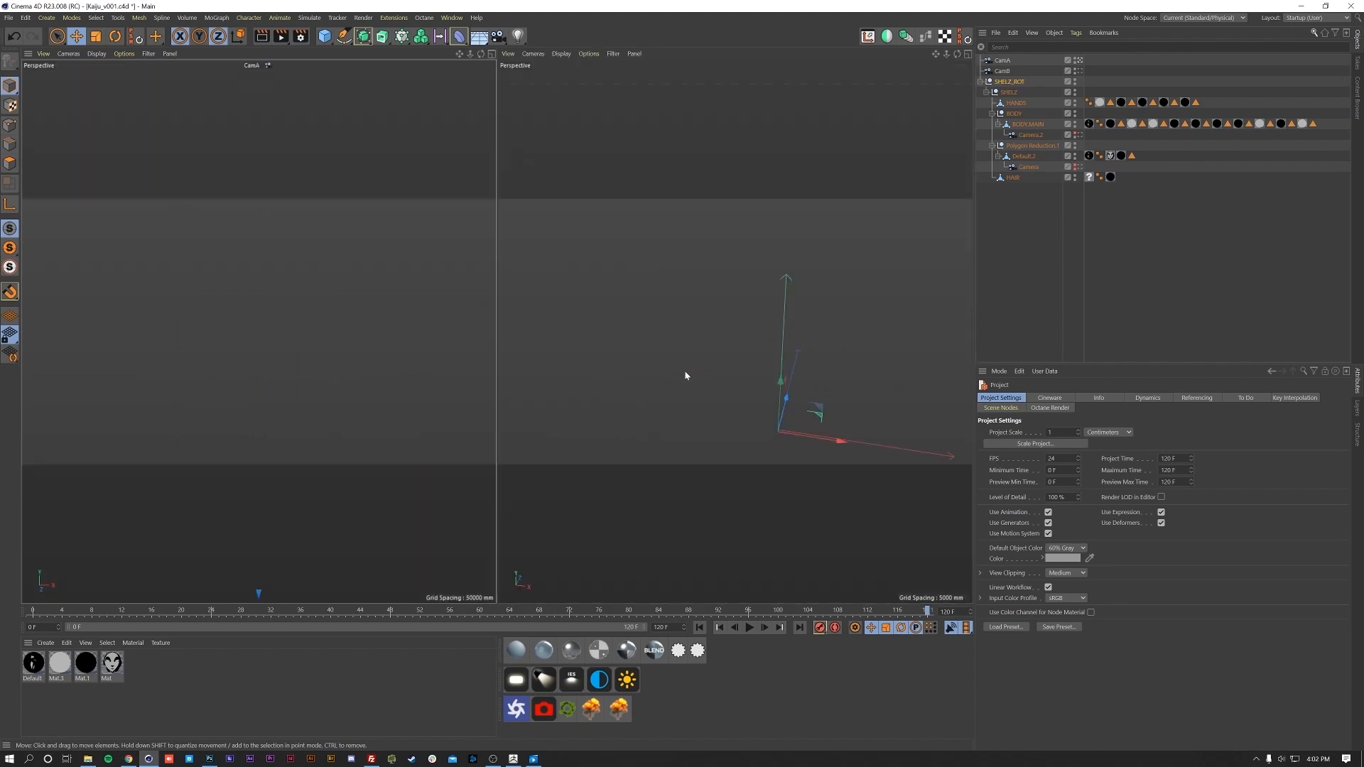
- Keyframe SHELZ_ROT's heading at 0° on frame 120 and at about -76° on frame 0
click(1009, 81)
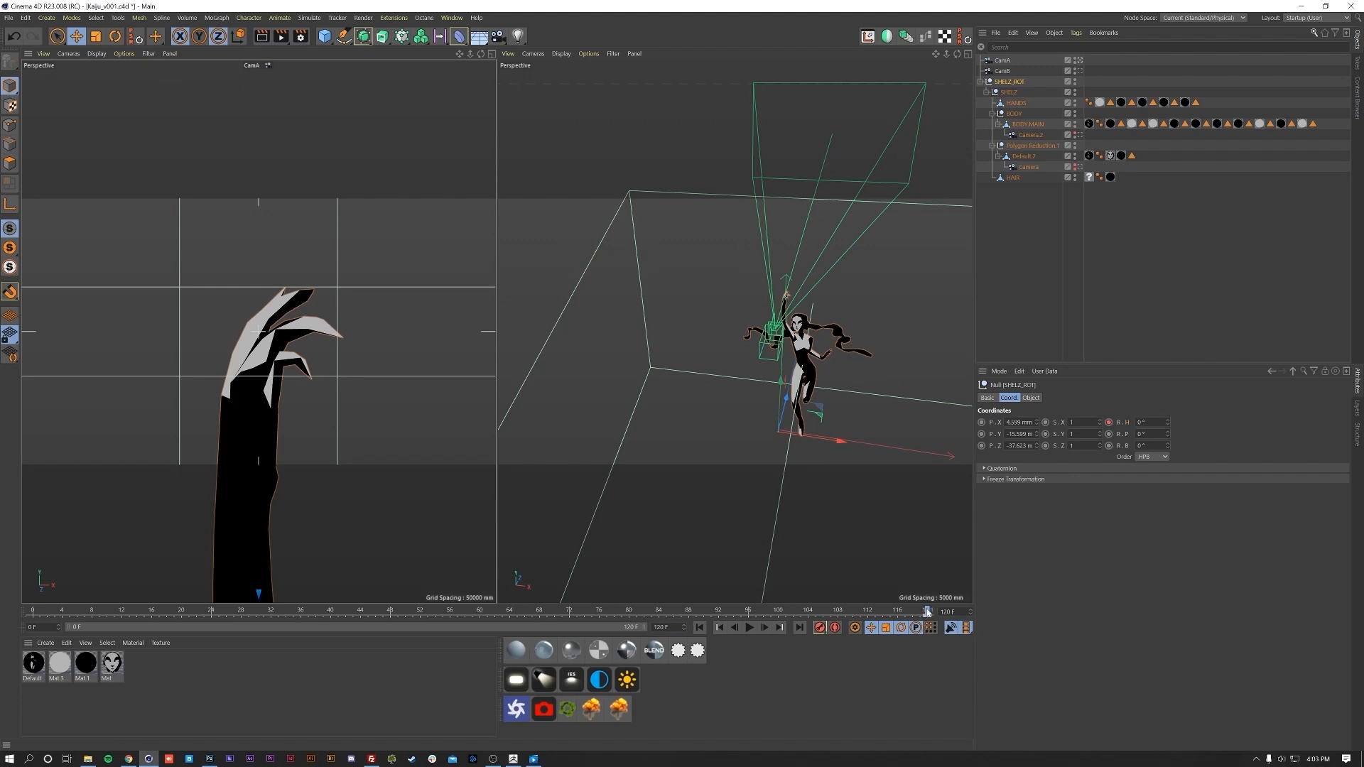
drag(927, 612, 34, 611)
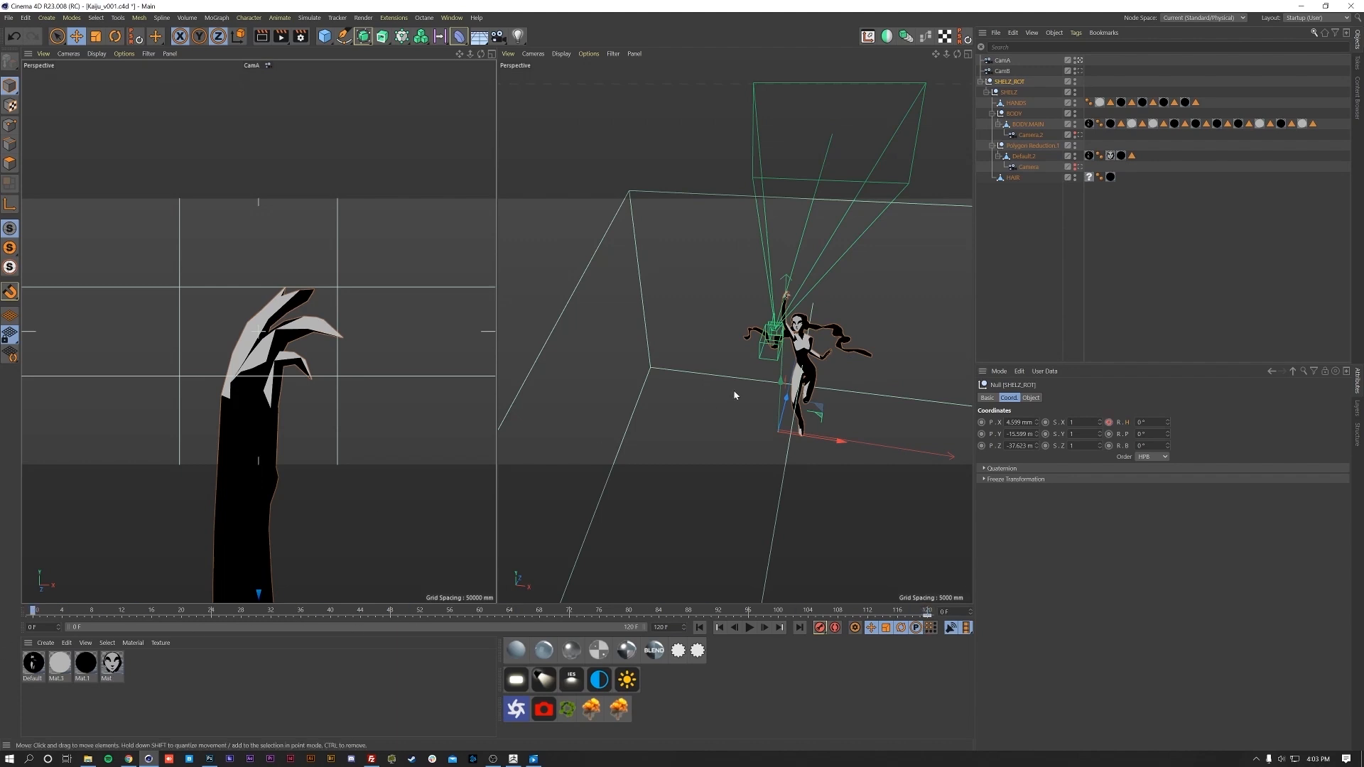
key(r)
drag(797, 435, 721, 463)
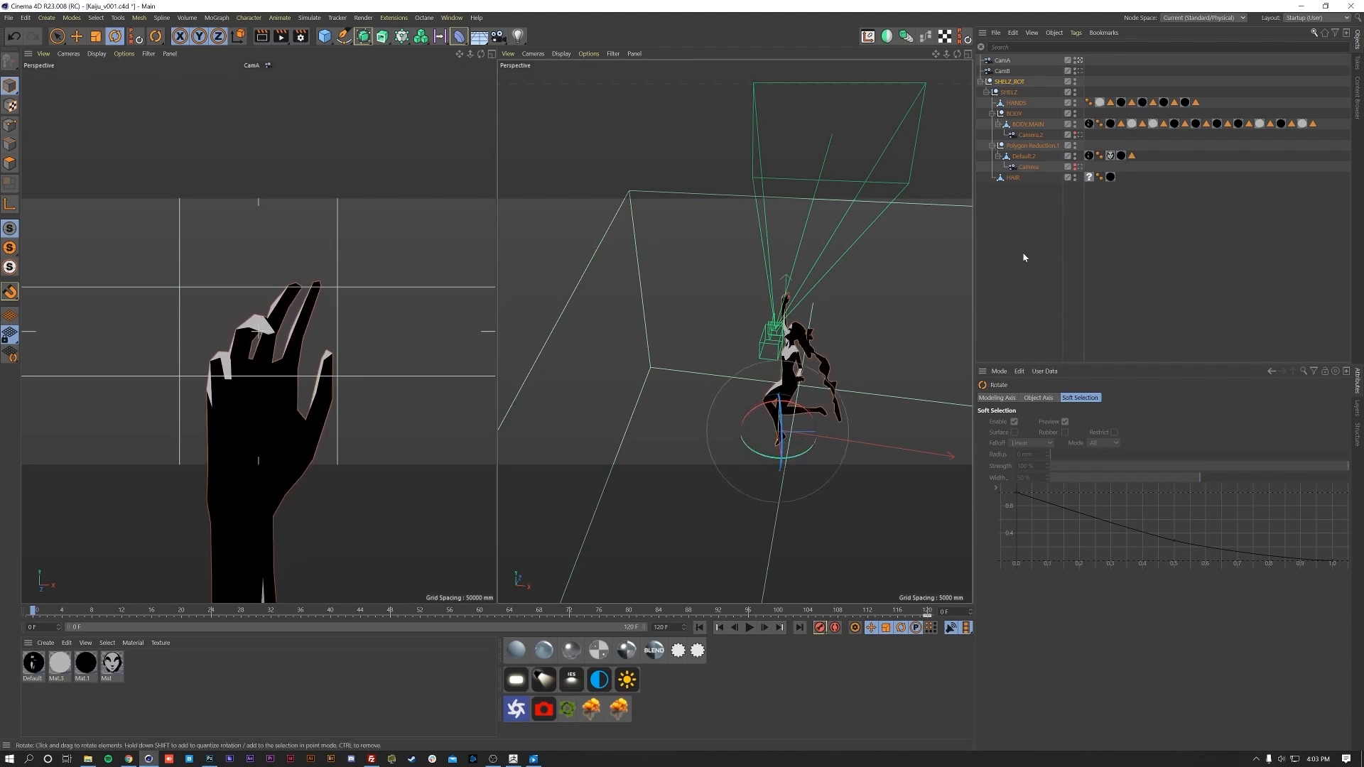
click(1009, 81)
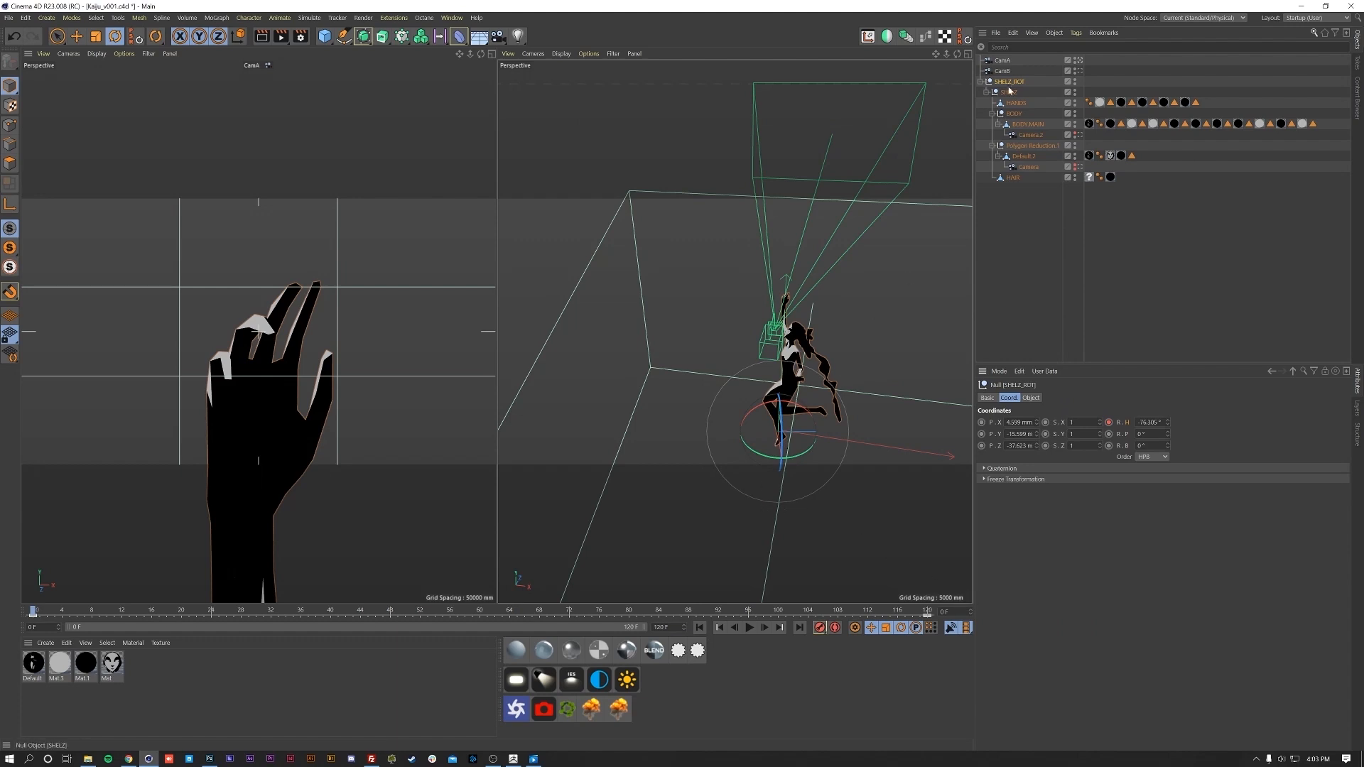
- Raise CamA slightly to leave more space above the fingers in its framing
click(773, 312)
key(e)
drag(773, 313, 775, 288)
click(1036, 274)
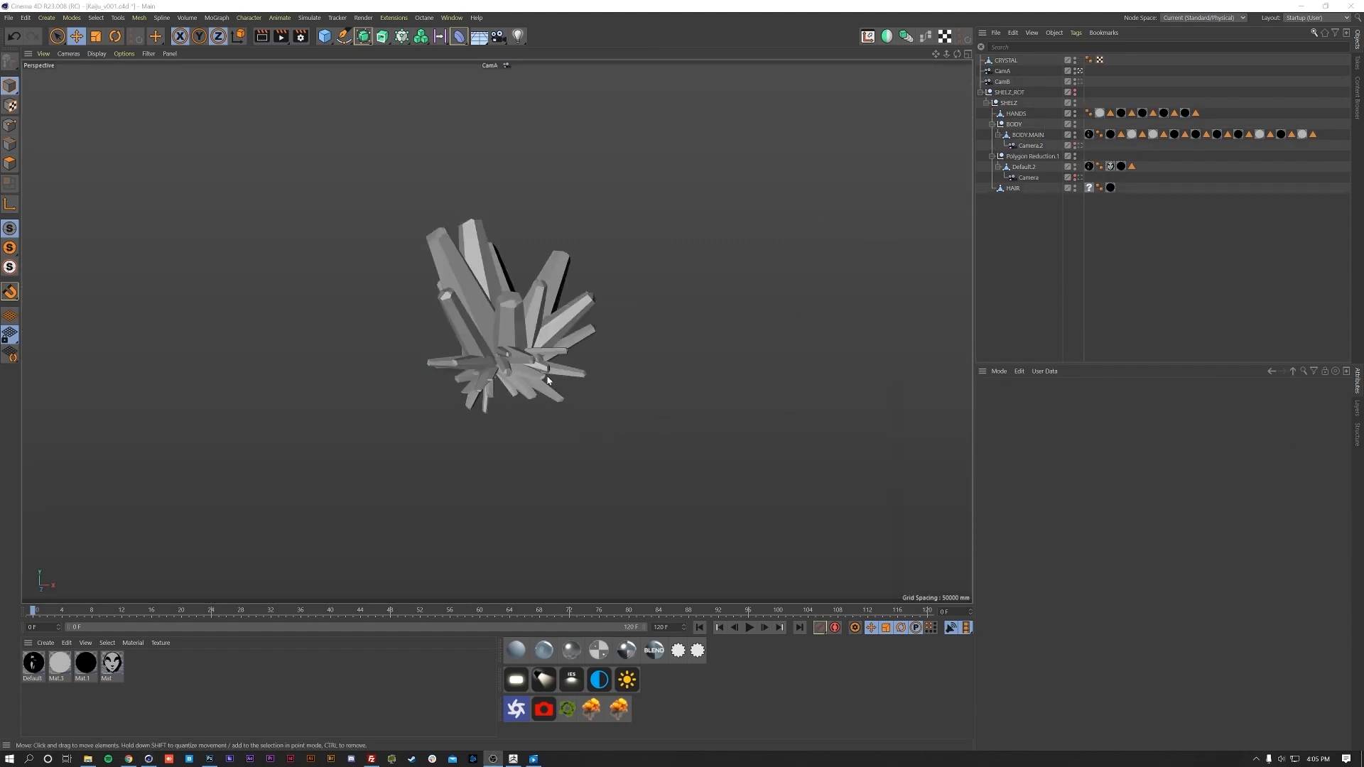
- Try rotating the CRYSTAL object, unhide SHELZ_ROT and raise the crystal above the fingertips
click(547, 381)
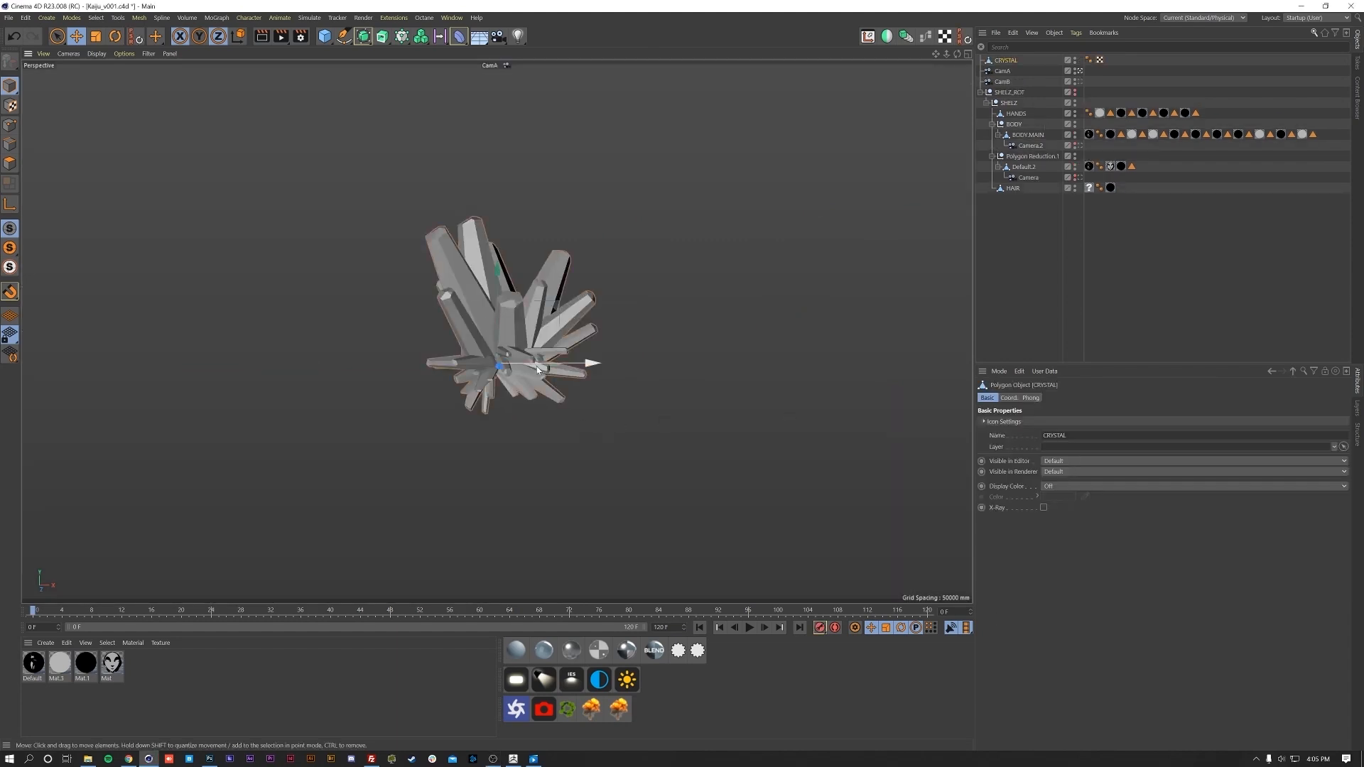
key(r)
mouse_move(536, 365)
mouse_down()
mouse_move(401, 363)
mouse_move(570, 371)
mouse_move(479, 385)
mouse_move(561, 365)
mouse_up()
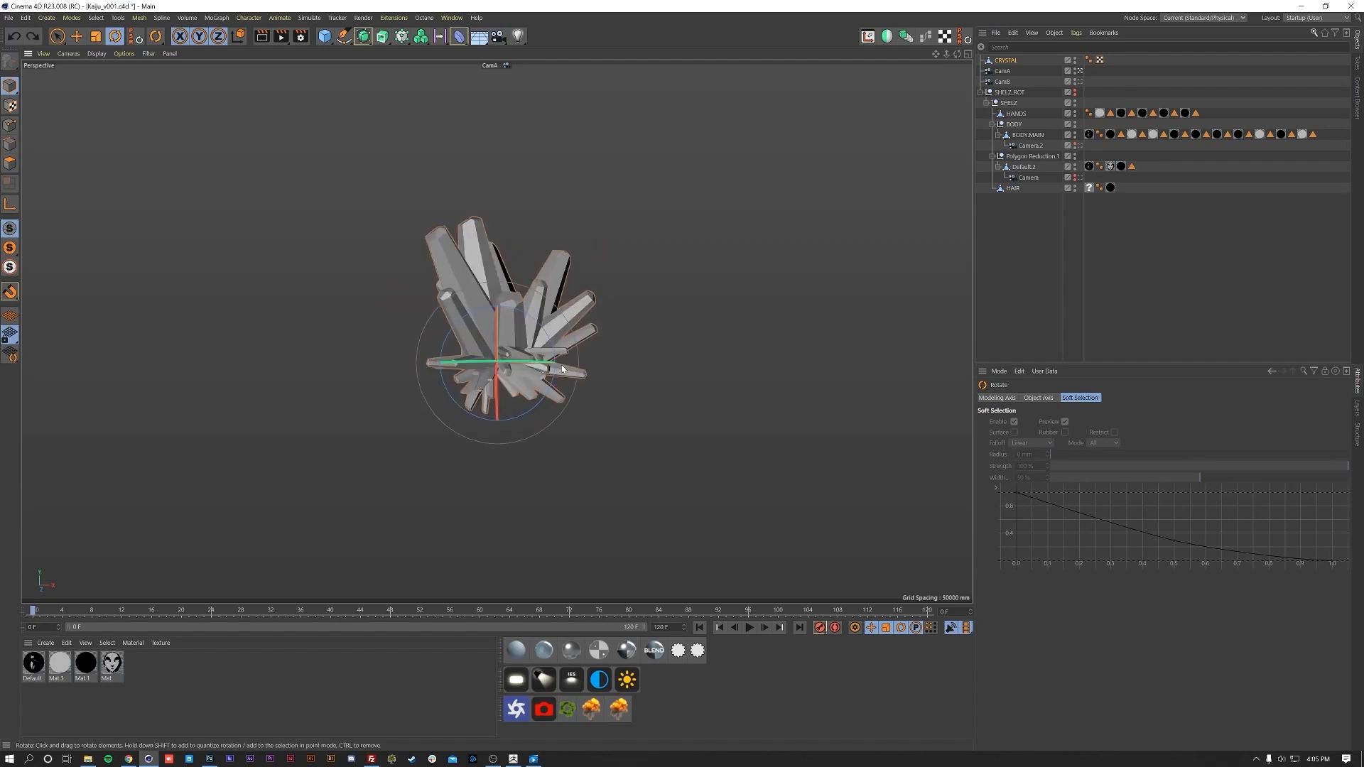
click(1074, 92)
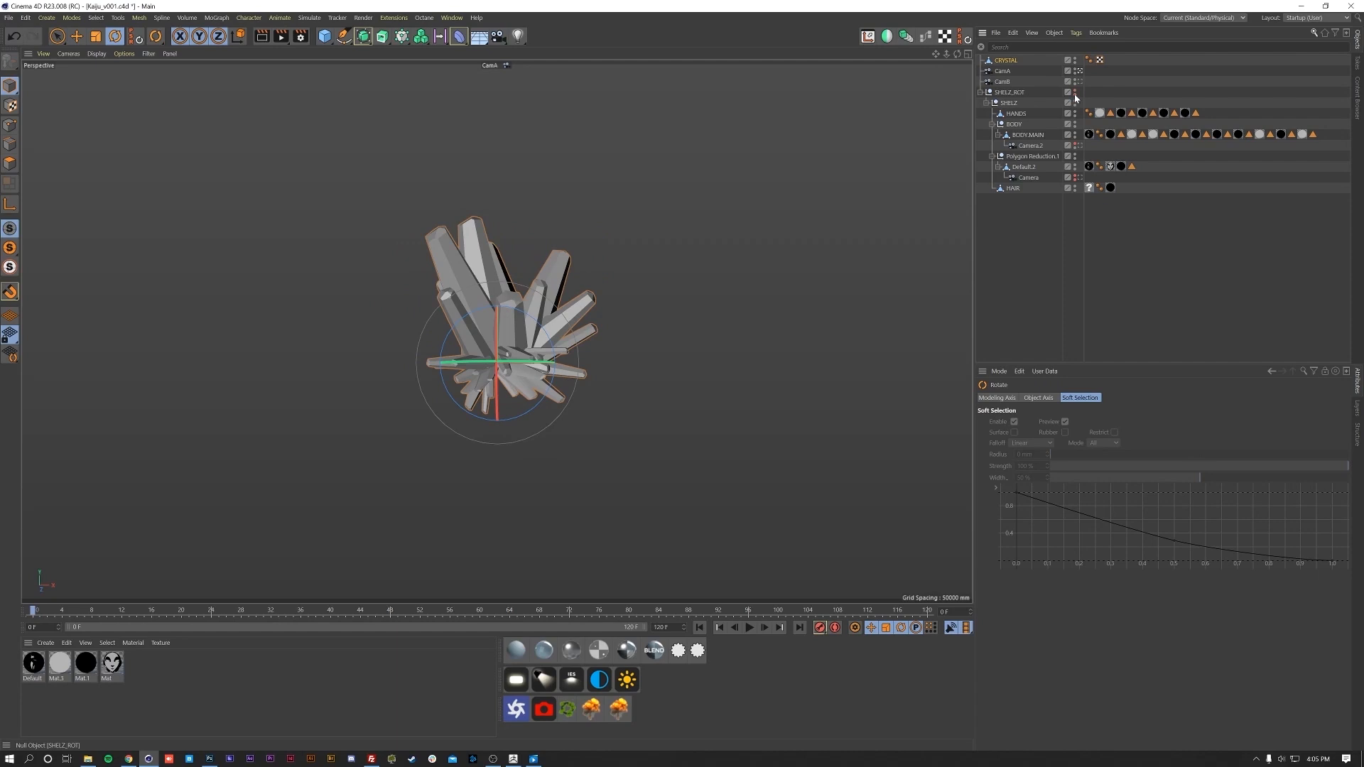
key(e)
drag(500, 317, 488, 227)
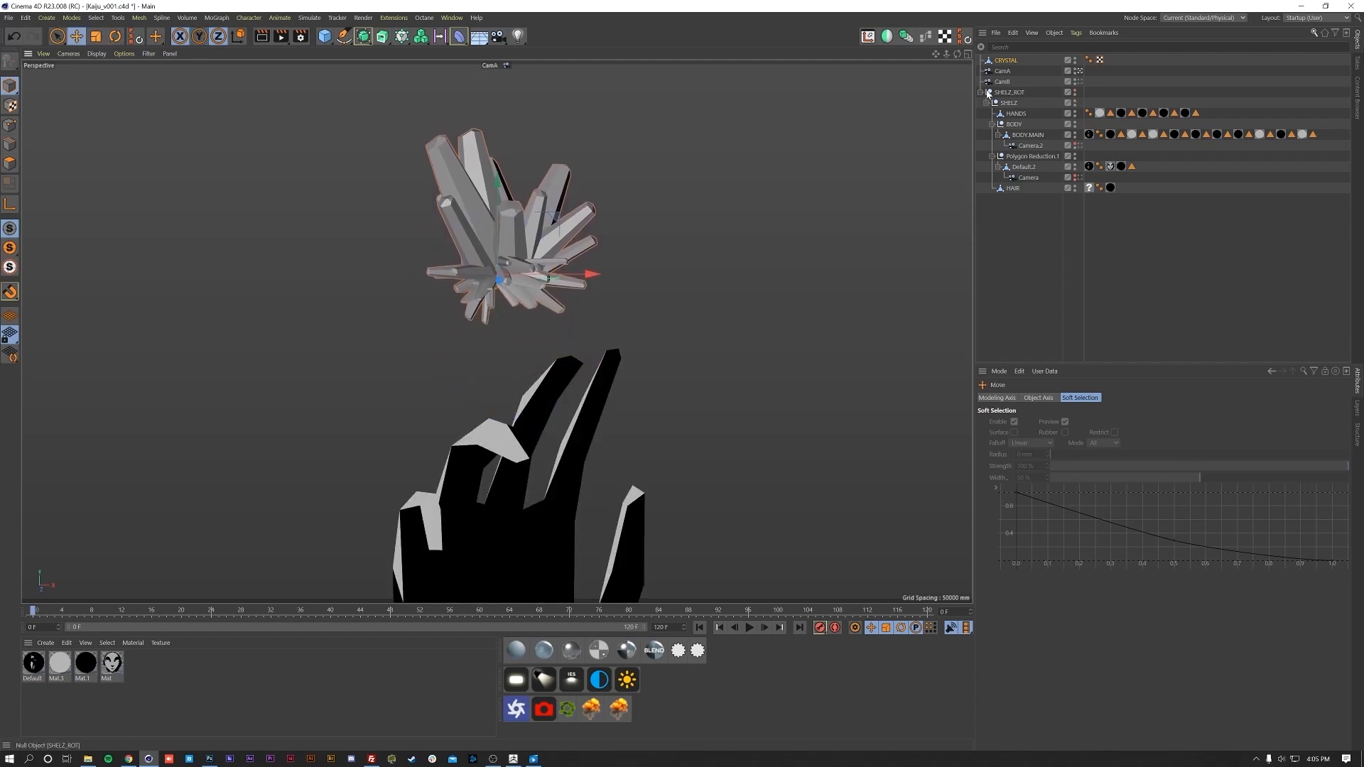
- Make CRYSTAL a child of SHELZ_ROT and scrub the timeline to check the rotation
drag(1005, 64, 1008, 101)
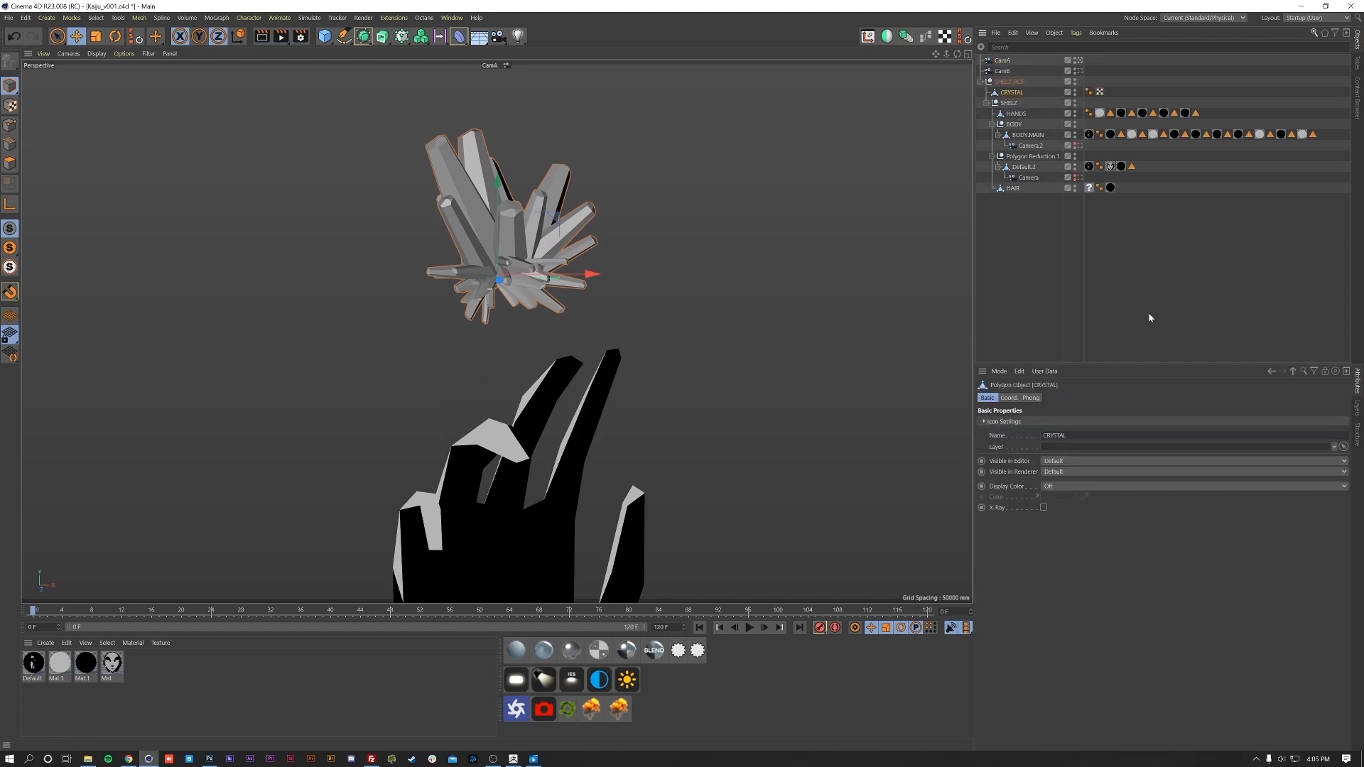
click(1056, 279)
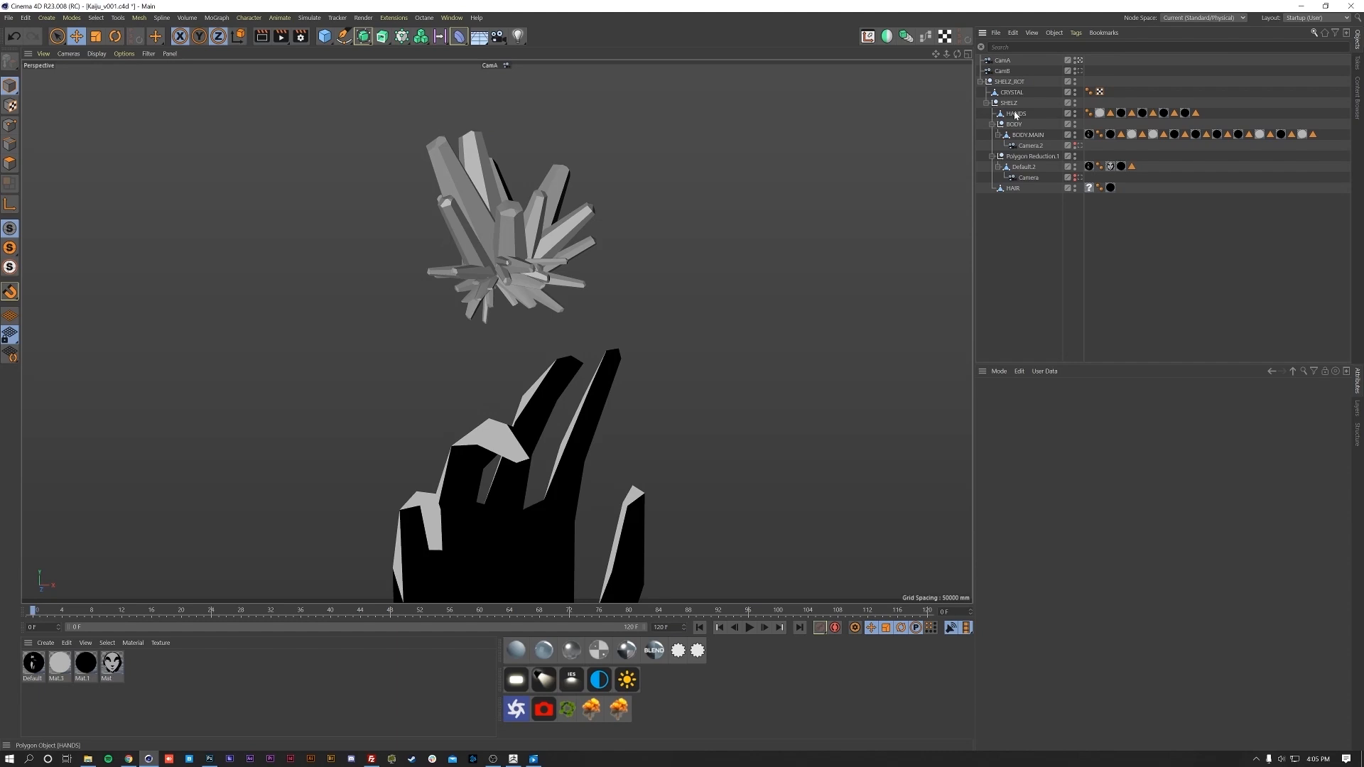
click(589, 524)
drag(33, 612, 2, 591)
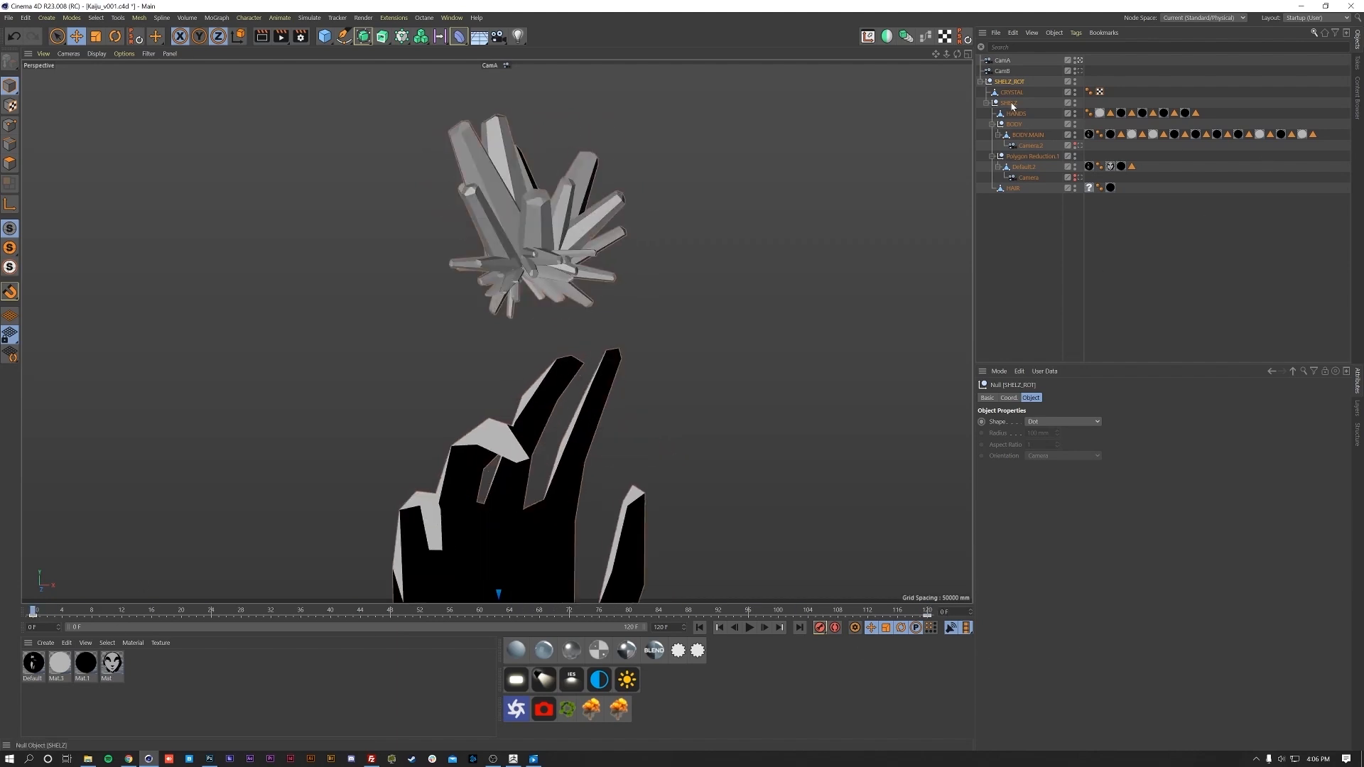
- Leave the CamA view for the default camera and add a new camera to the scene
click(1110, 78)
click(1079, 60)
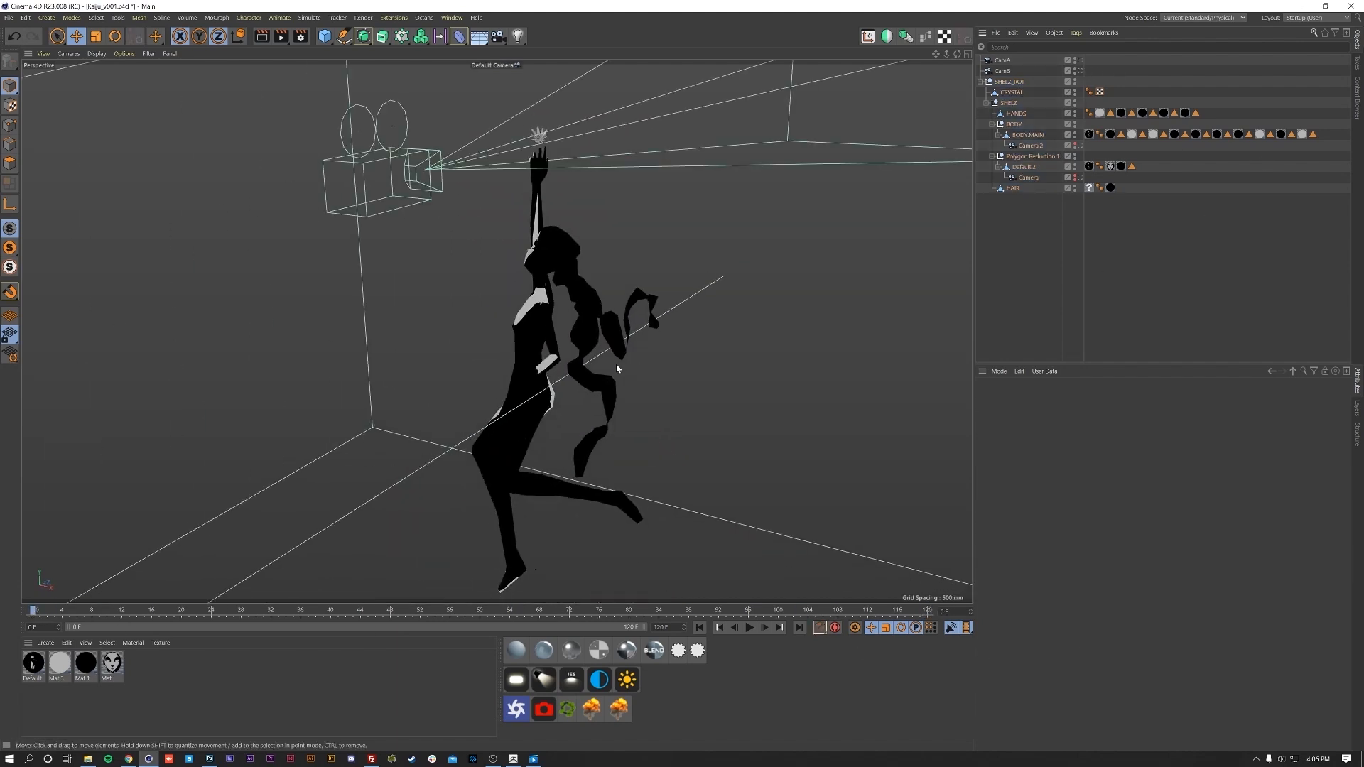
alt+right_drag(466, 380, 373, 442)
alt+middle_drag(373, 442, 578, 398)
alt+right_drag(578, 398, 469, 448)
alt+middle_drag(469, 448, 601, 421)
alt+drag(601, 420, 607, 398)
alt+middle_drag(607, 402, 524, 339)
click(498, 36)
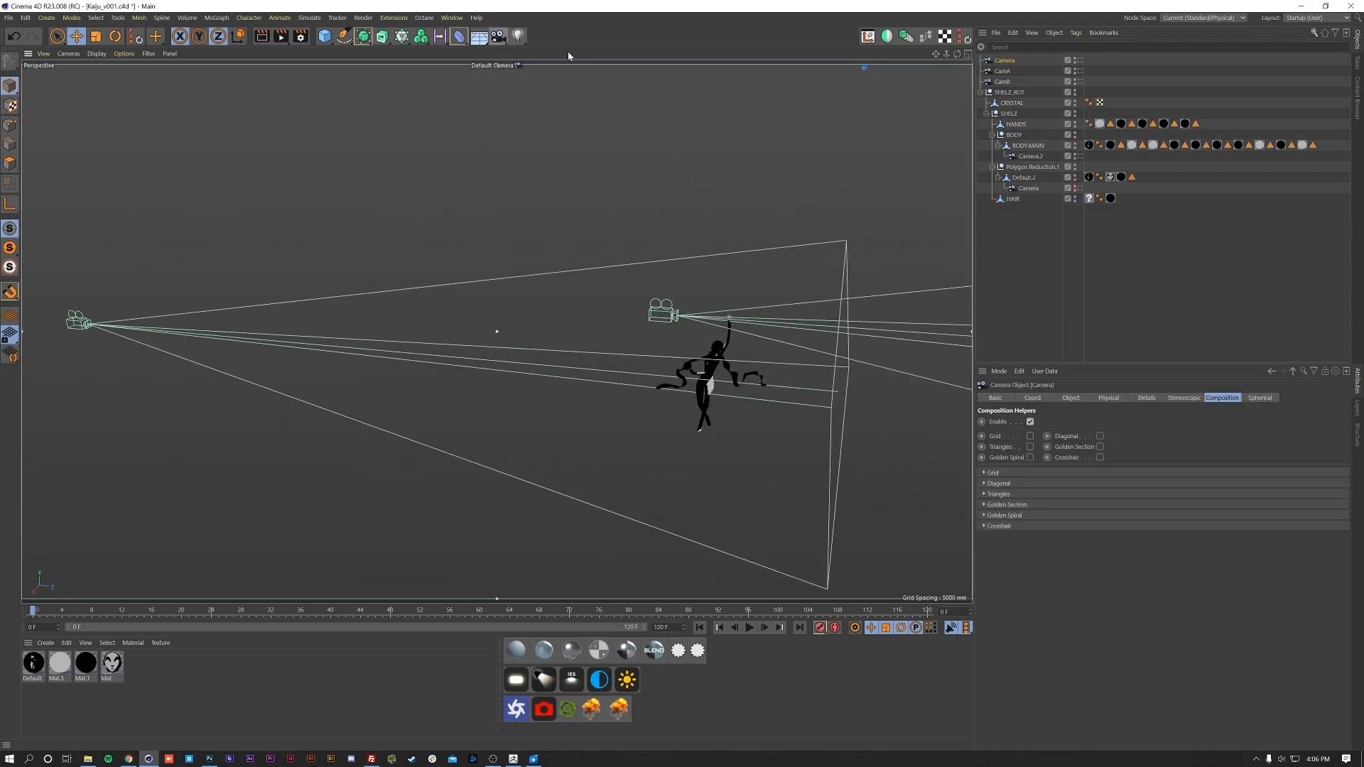
key(e)
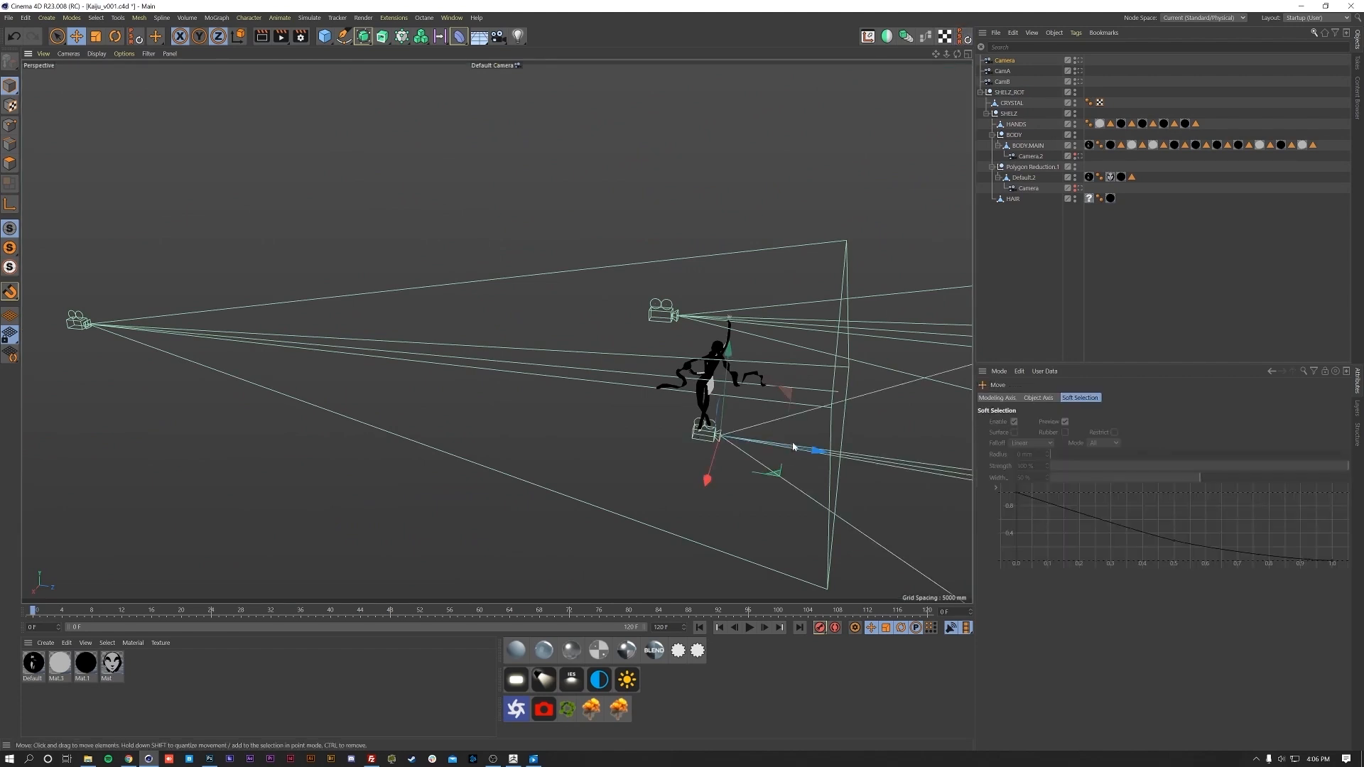
- Add a Camera Morph tag to the new camera with CamA as Camera 1 and CamB as Camera 2
right_click(1012, 62)
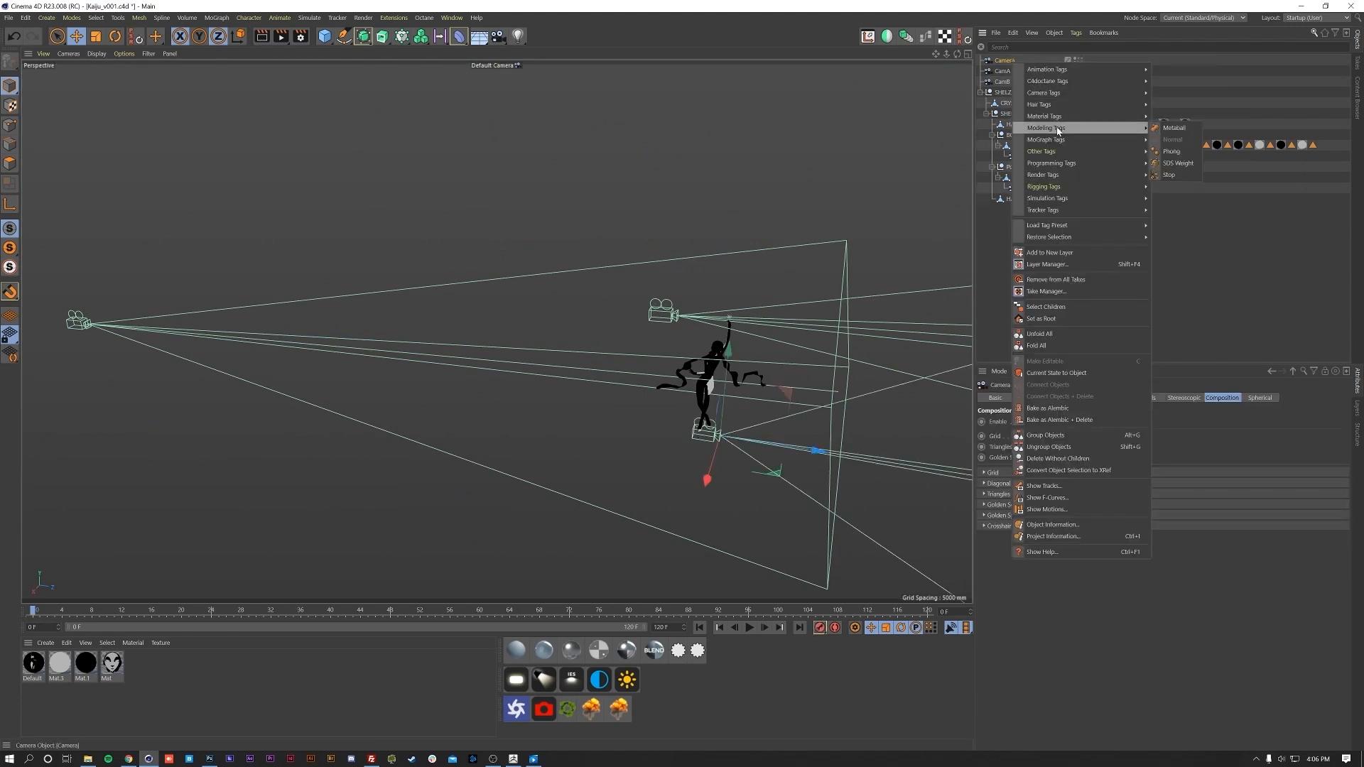
mouse_move(1060, 142)
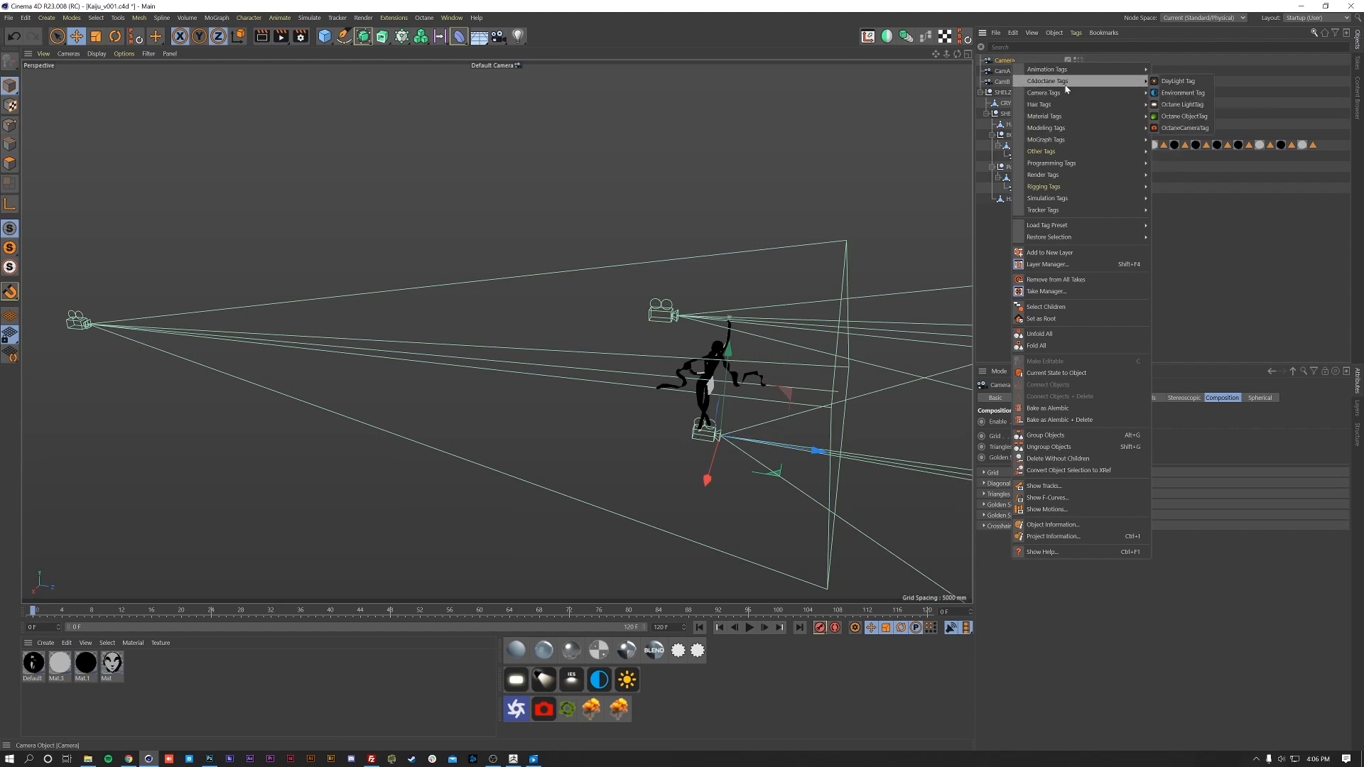
mouse_move(1132, 97)
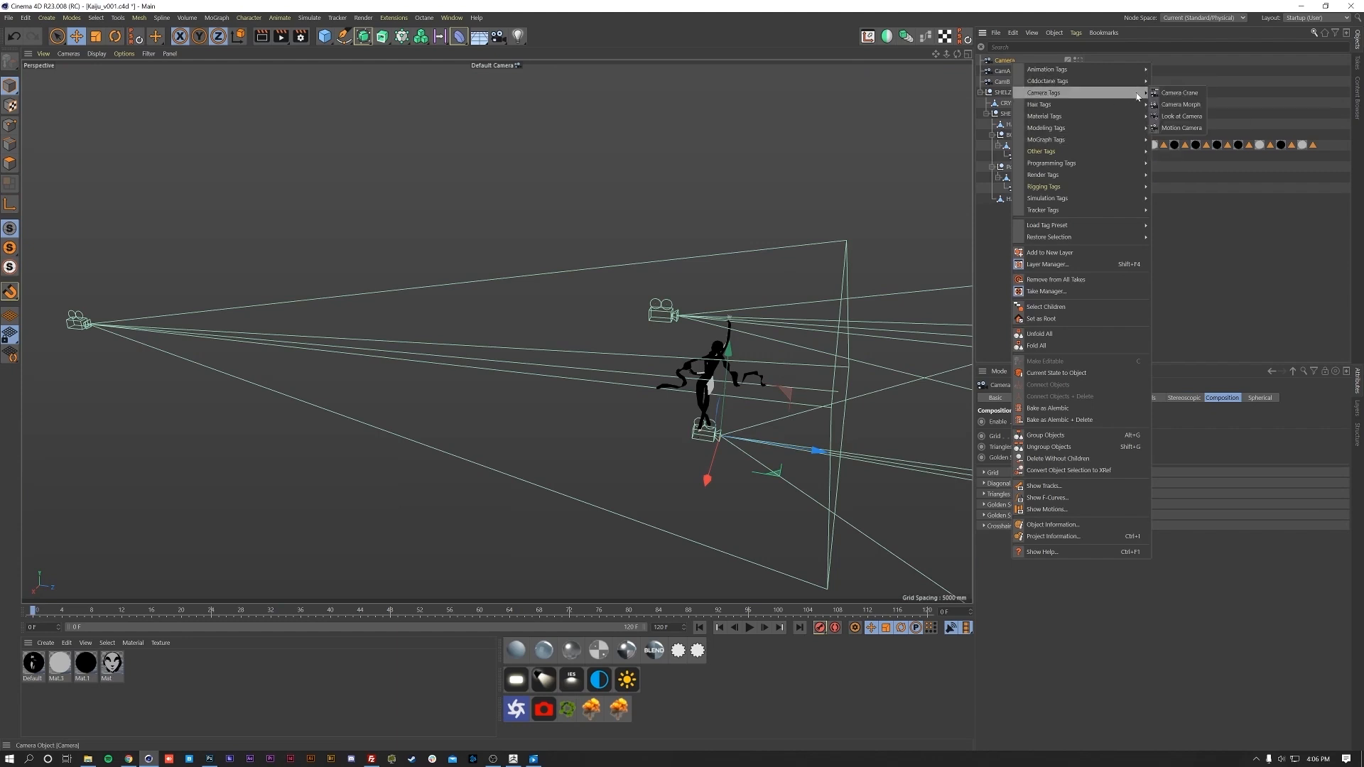
click(1176, 105)
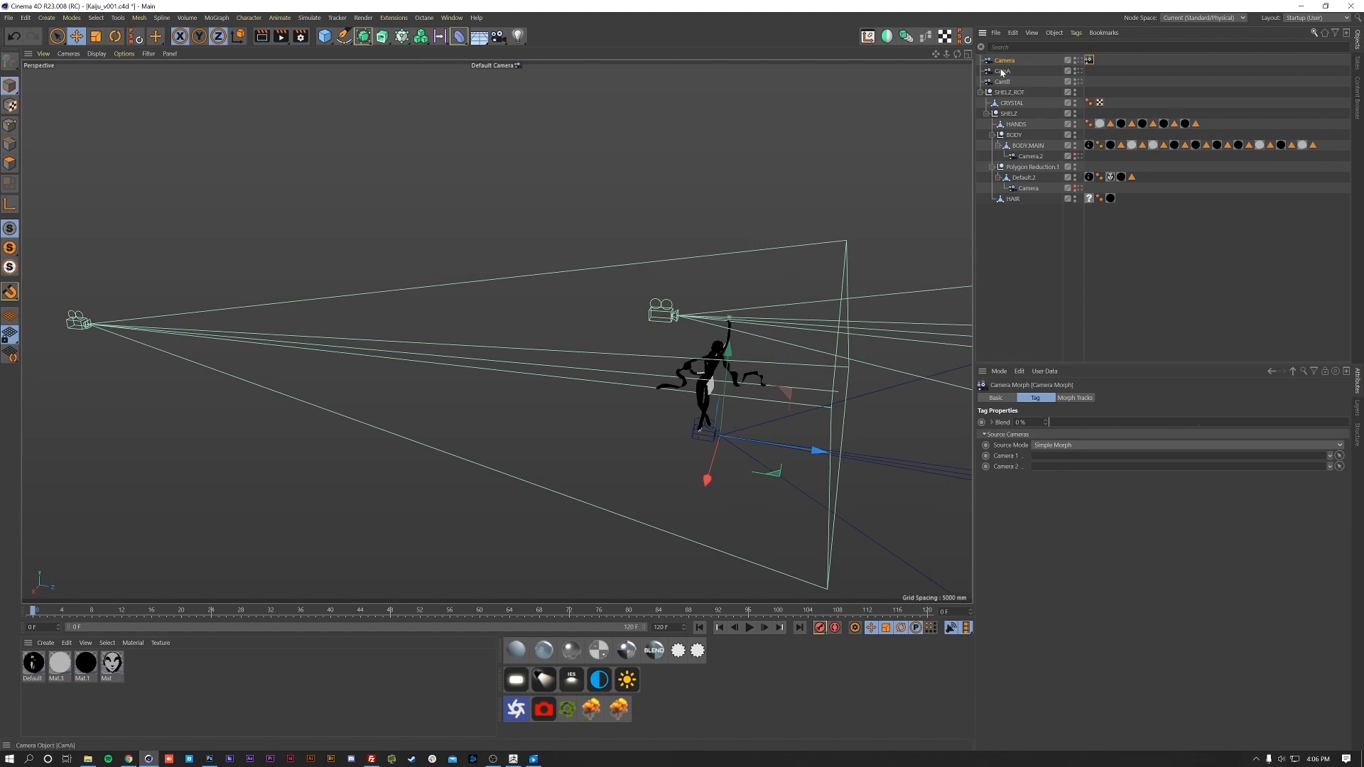
drag(1002, 72, 1065, 457)
drag(1010, 83, 1052, 466)
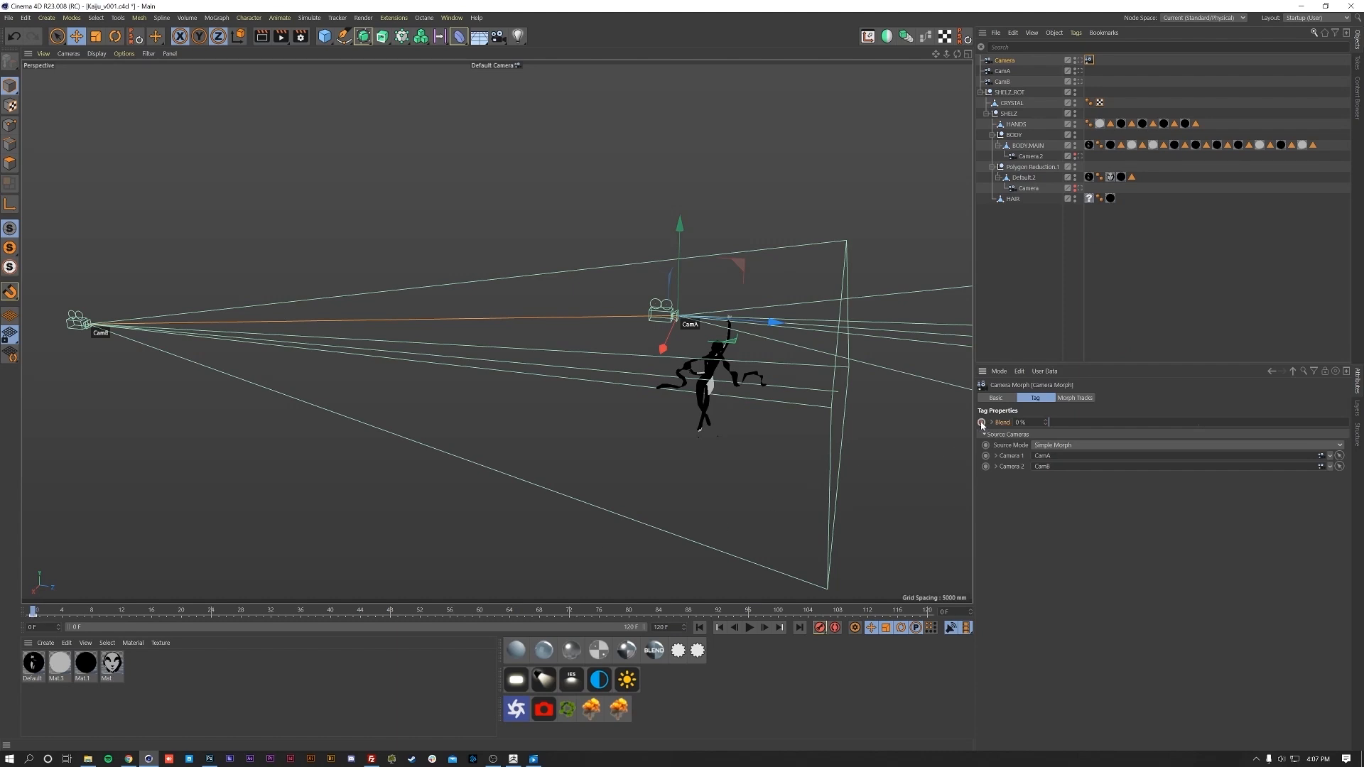
- Keyframe the Camera Morph Blend at 100% on frame 120
drag(34, 611, 1213, 627)
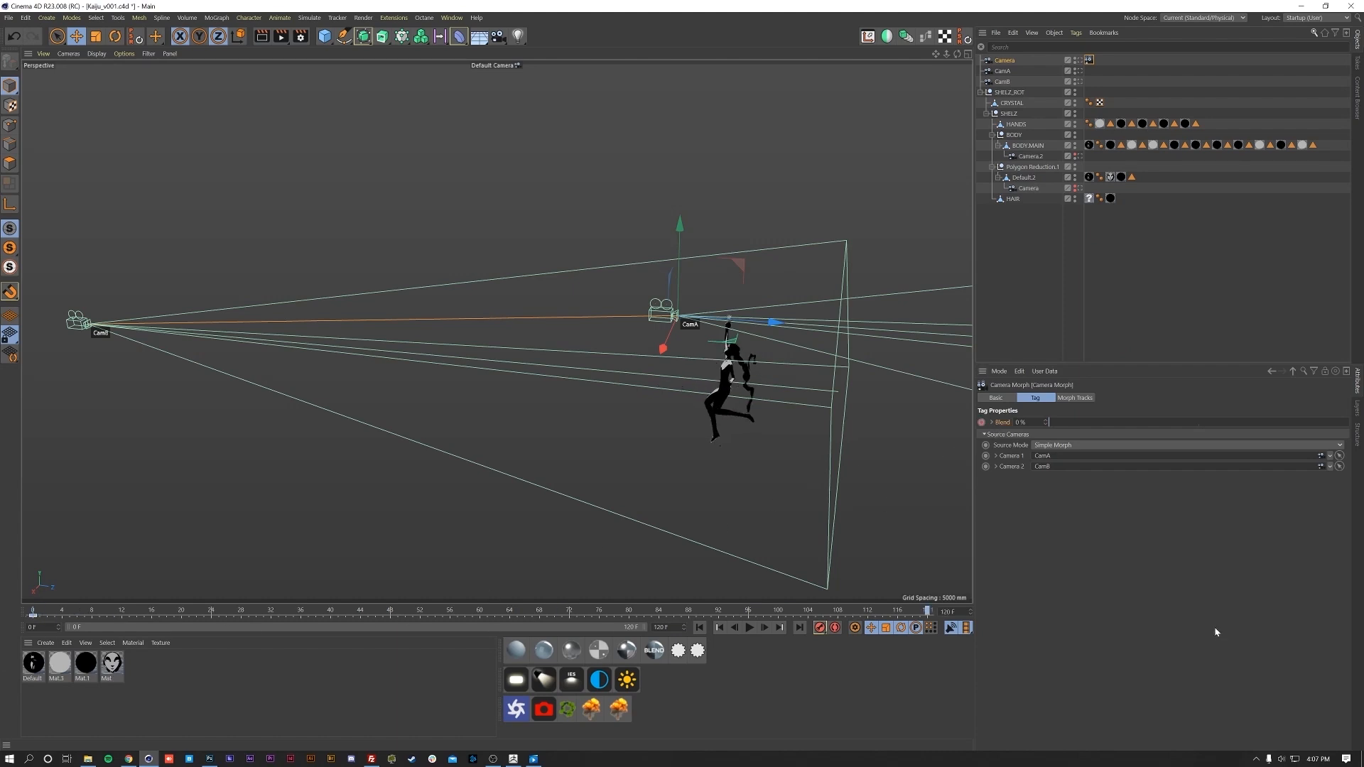
drag(1055, 428, 1349, 423)
click(981, 422)
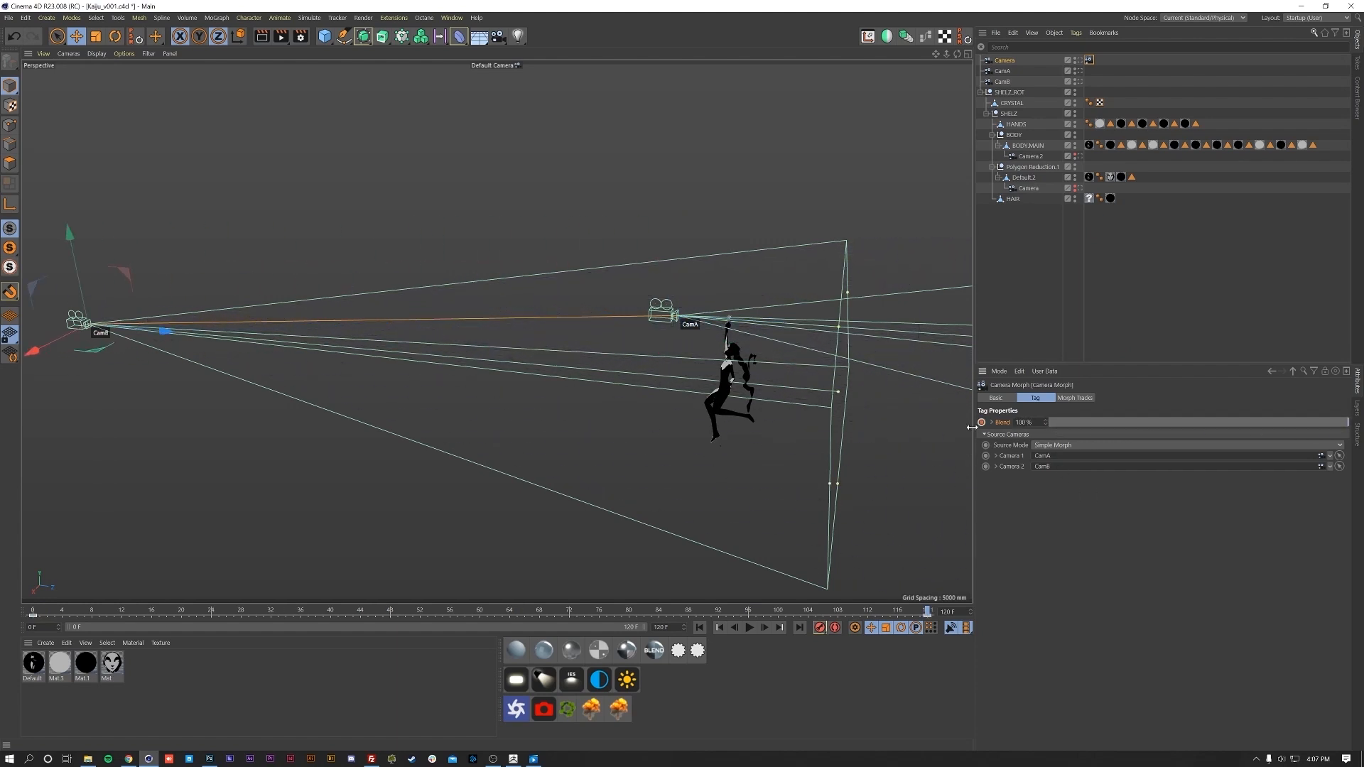
- Look through the morph camera and play the animation from the first frame to check the camera move
click(1079, 61)
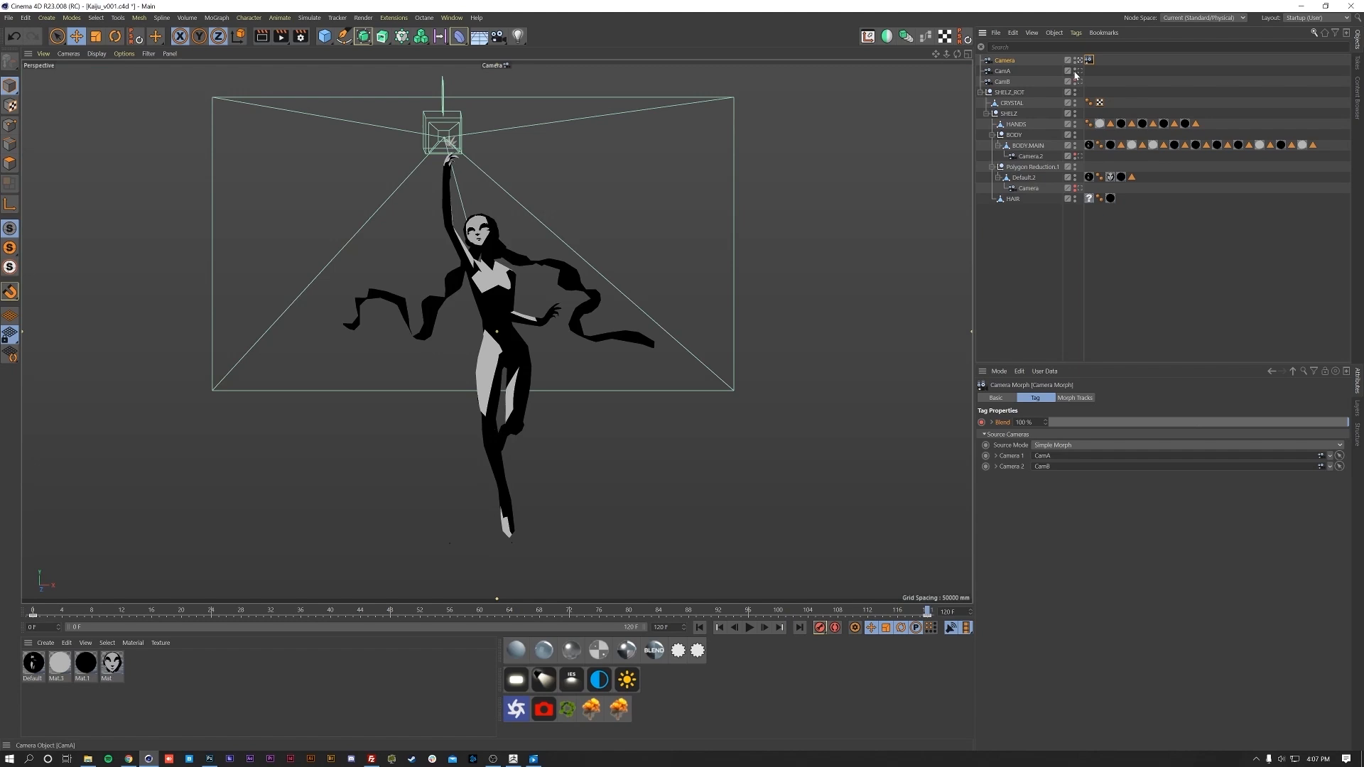
click(1060, 239)
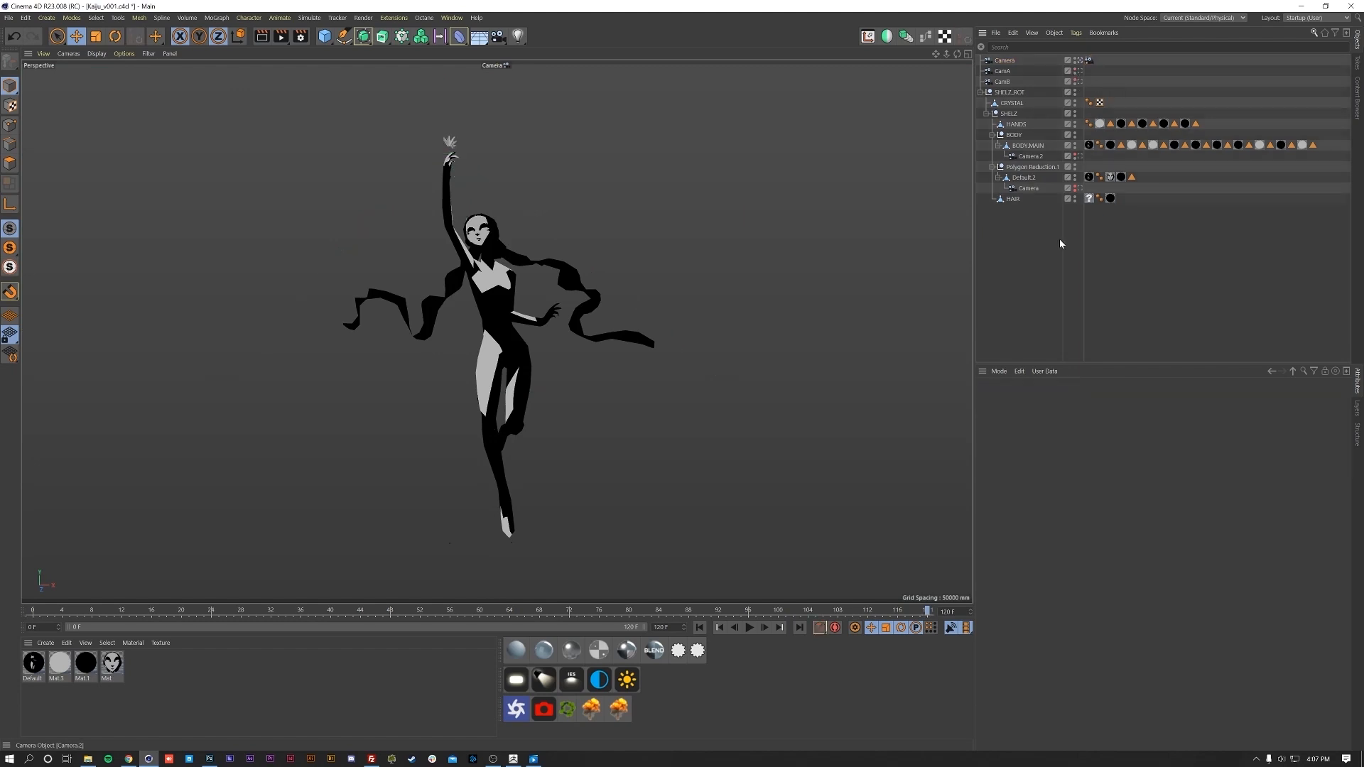
click(701, 627)
click(750, 627)
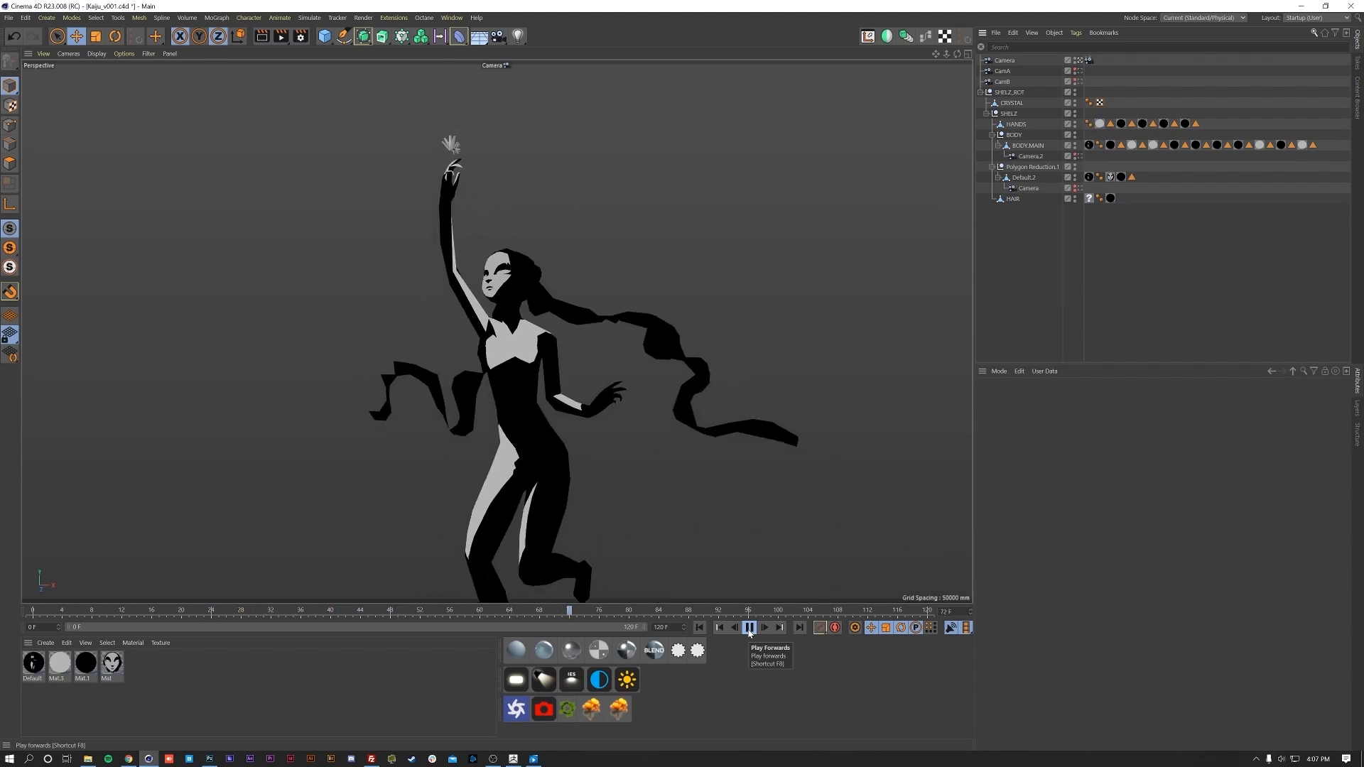
click(749, 630)
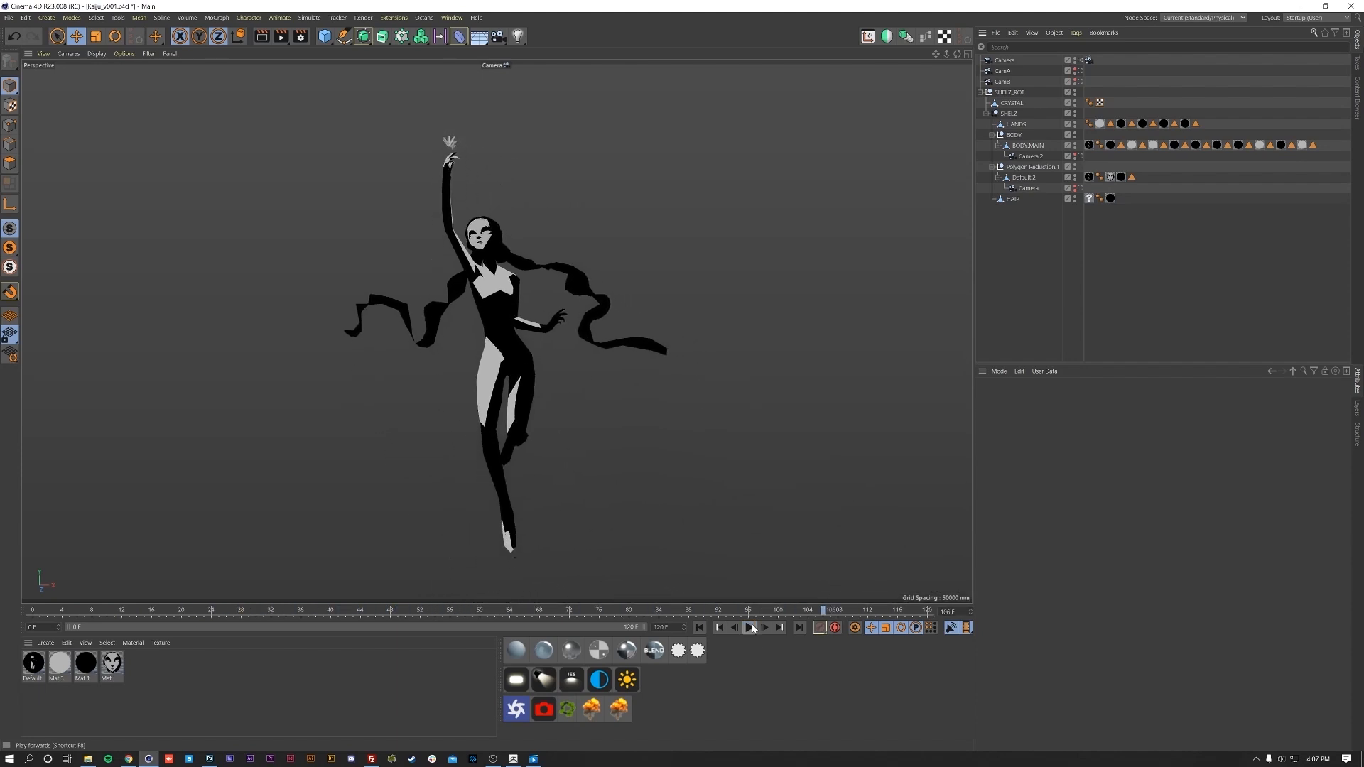
drag(781, 613, 928, 643)
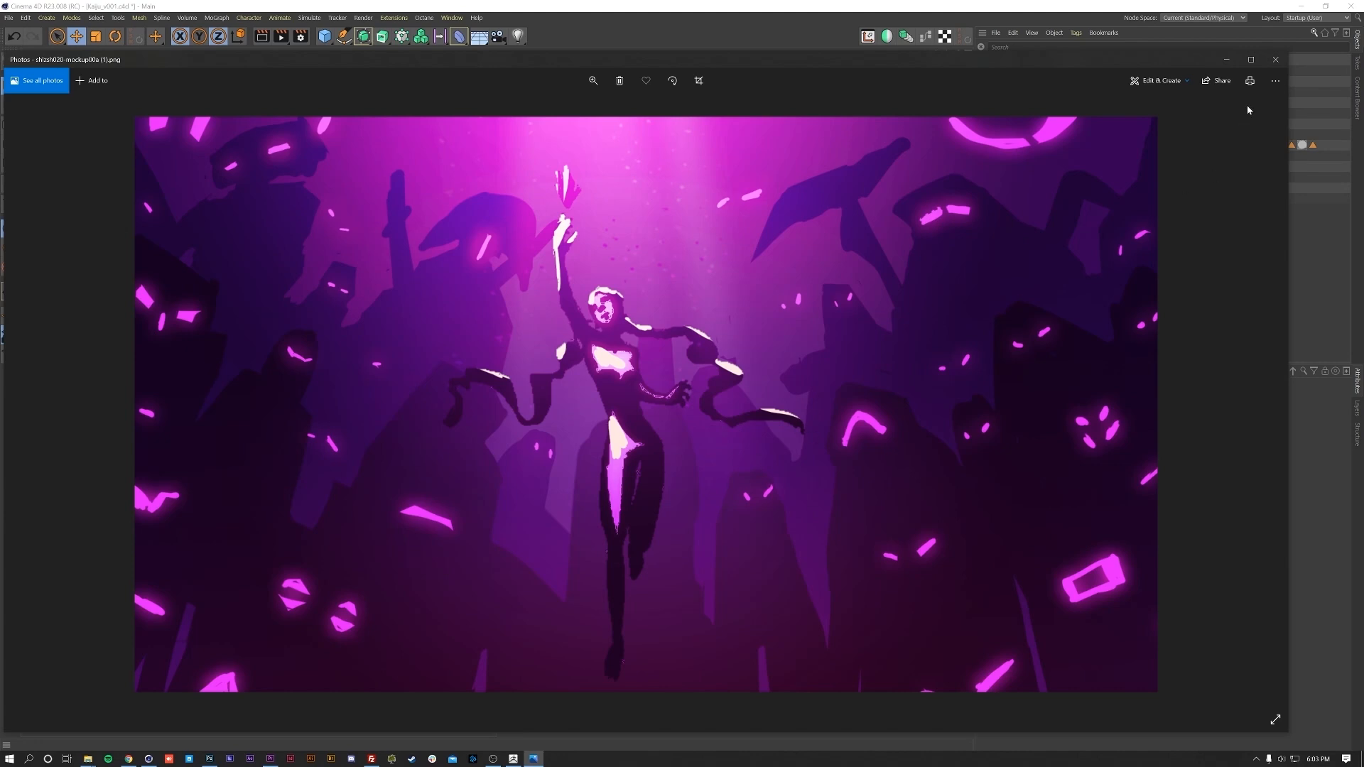
- Review the monster silhouette reference images in the REF folder and return to Cinema 4D
click(1275, 59)
drag(1363, 195, 856, 0)
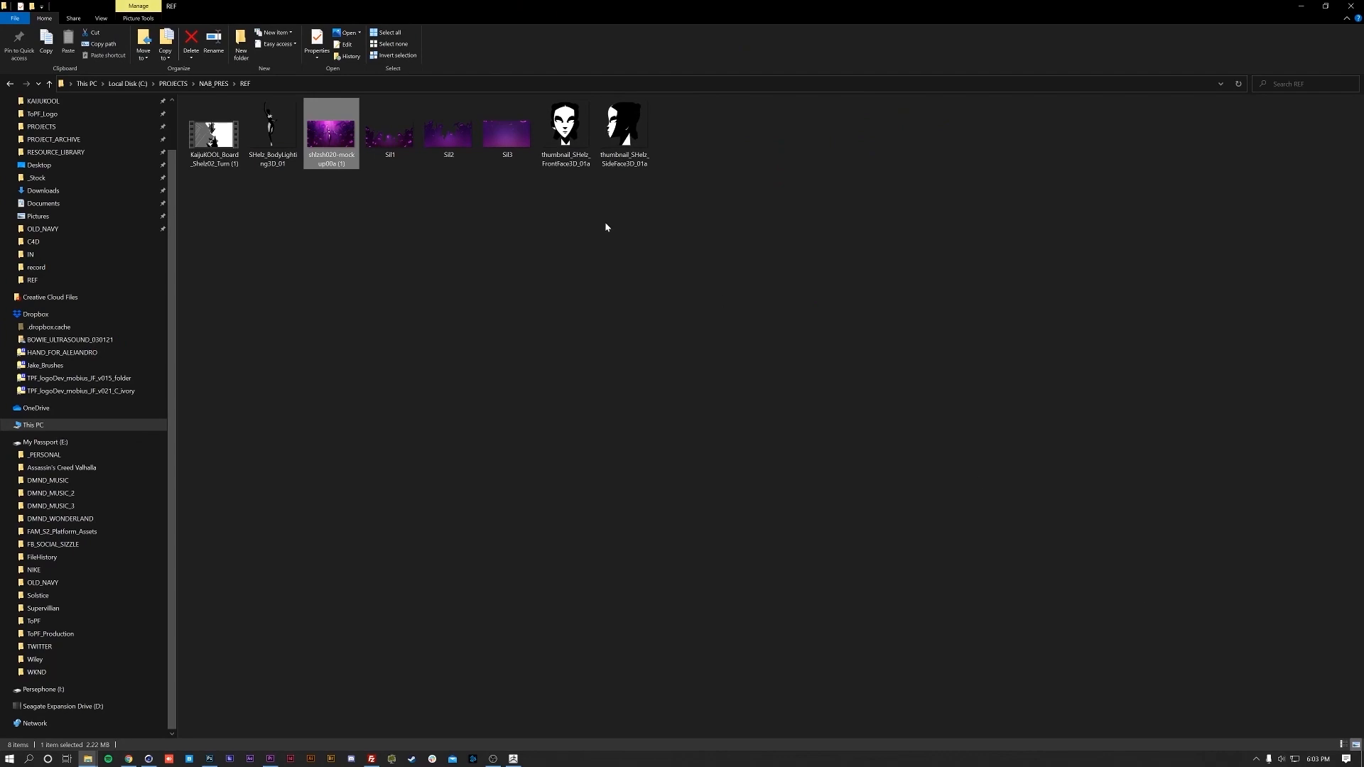
double_click(395, 148)
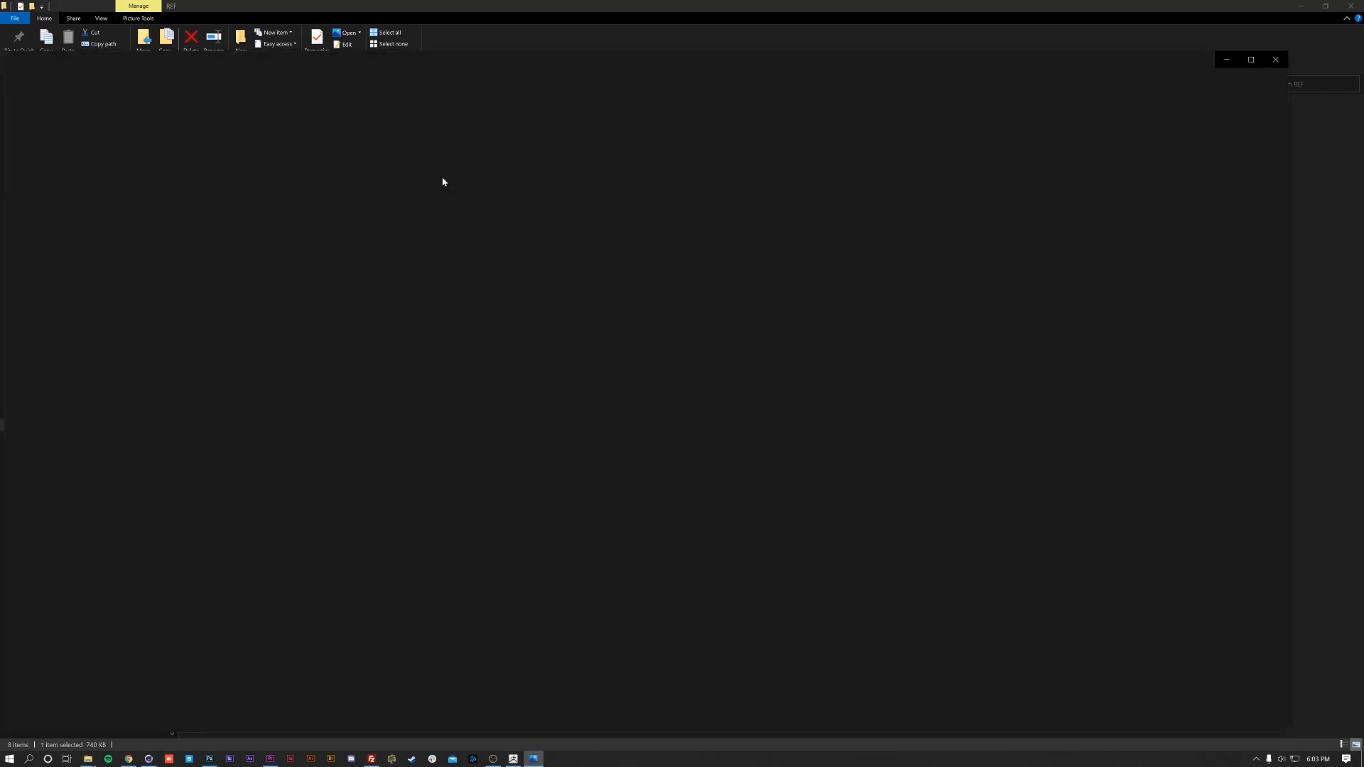
key(Right)
key(Right)
key(Left)
key(Right)
key(Left)
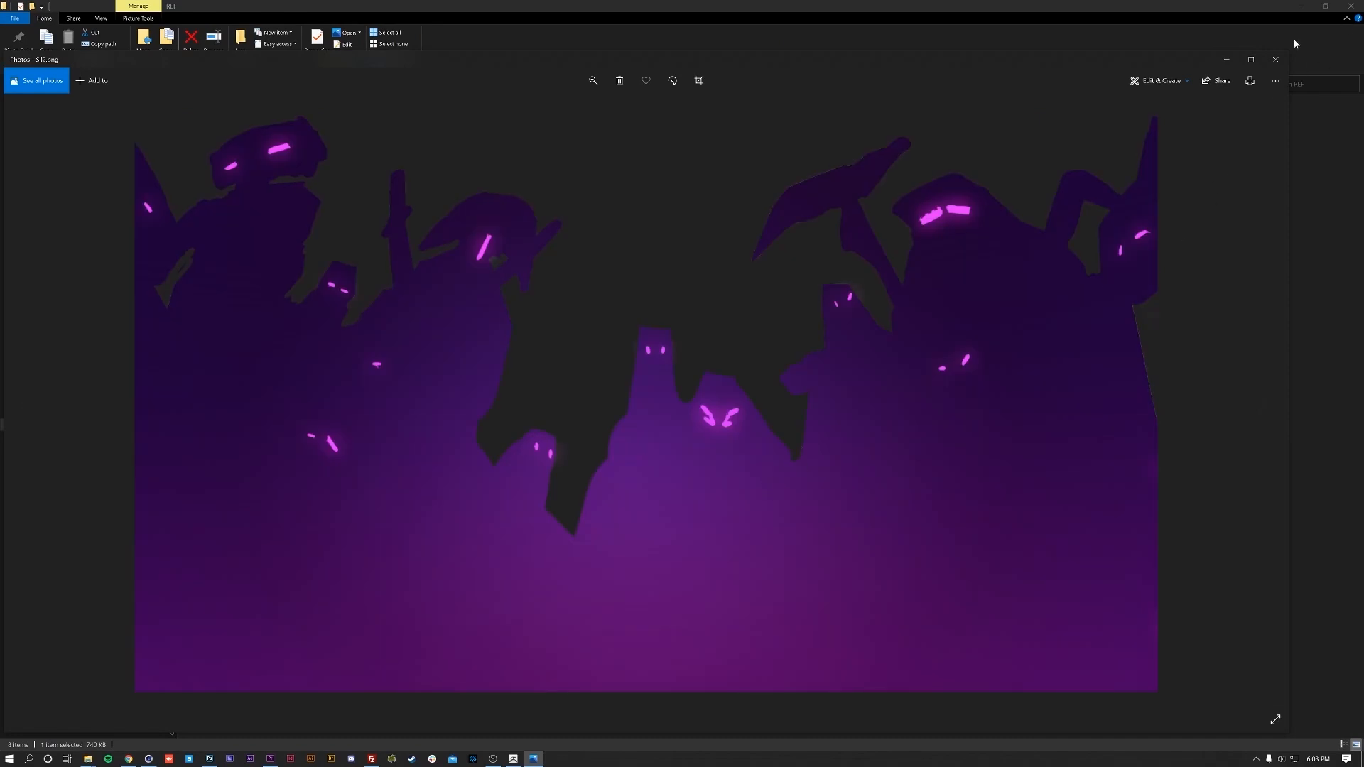
click(1300, 5)
drag(1195, 61, 1363, 118)
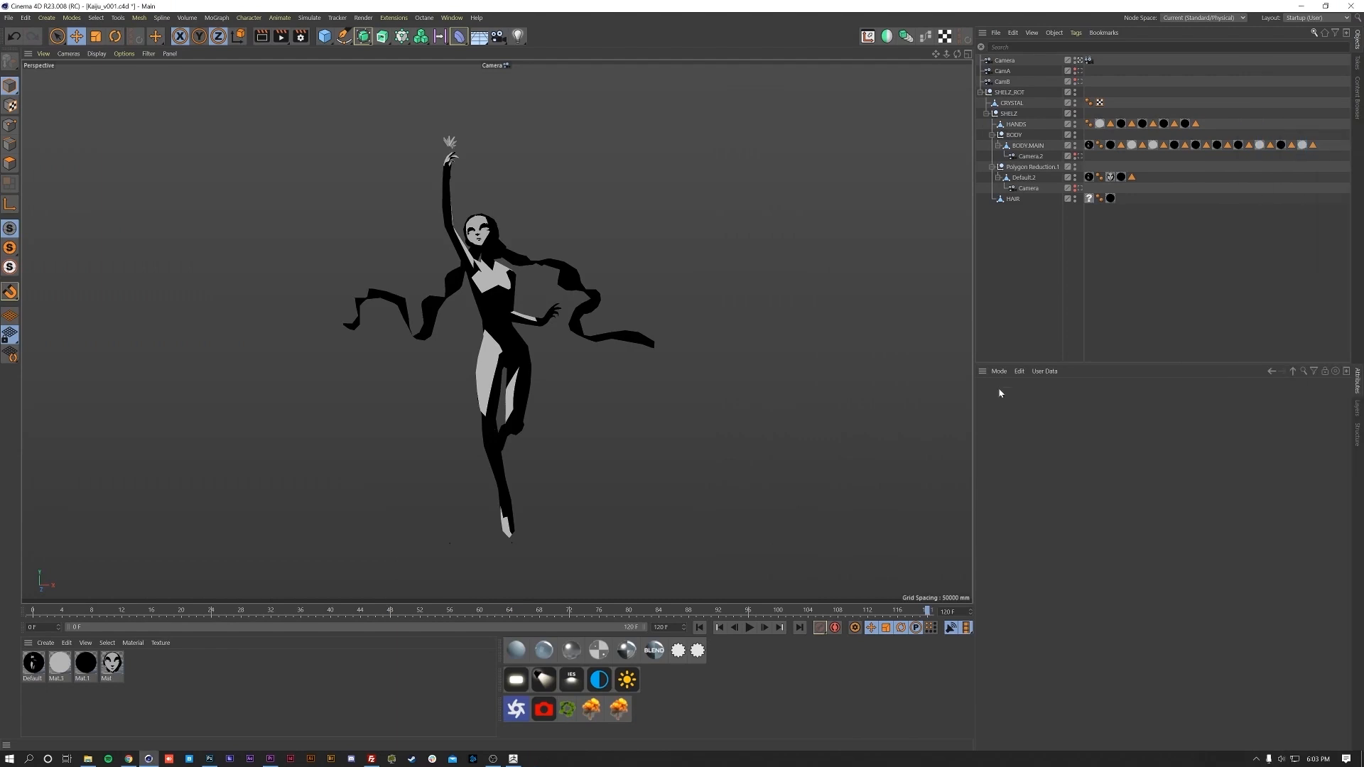
- Leave the morph camera view, add a Cylinder primitive and scale it up around the character
click(1079, 61)
click(1080, 60)
alt+right_drag(641, 396, 630, 429)
alt+middle_drag(630, 429, 515, 418)
alt+drag(515, 418, 591, 417)
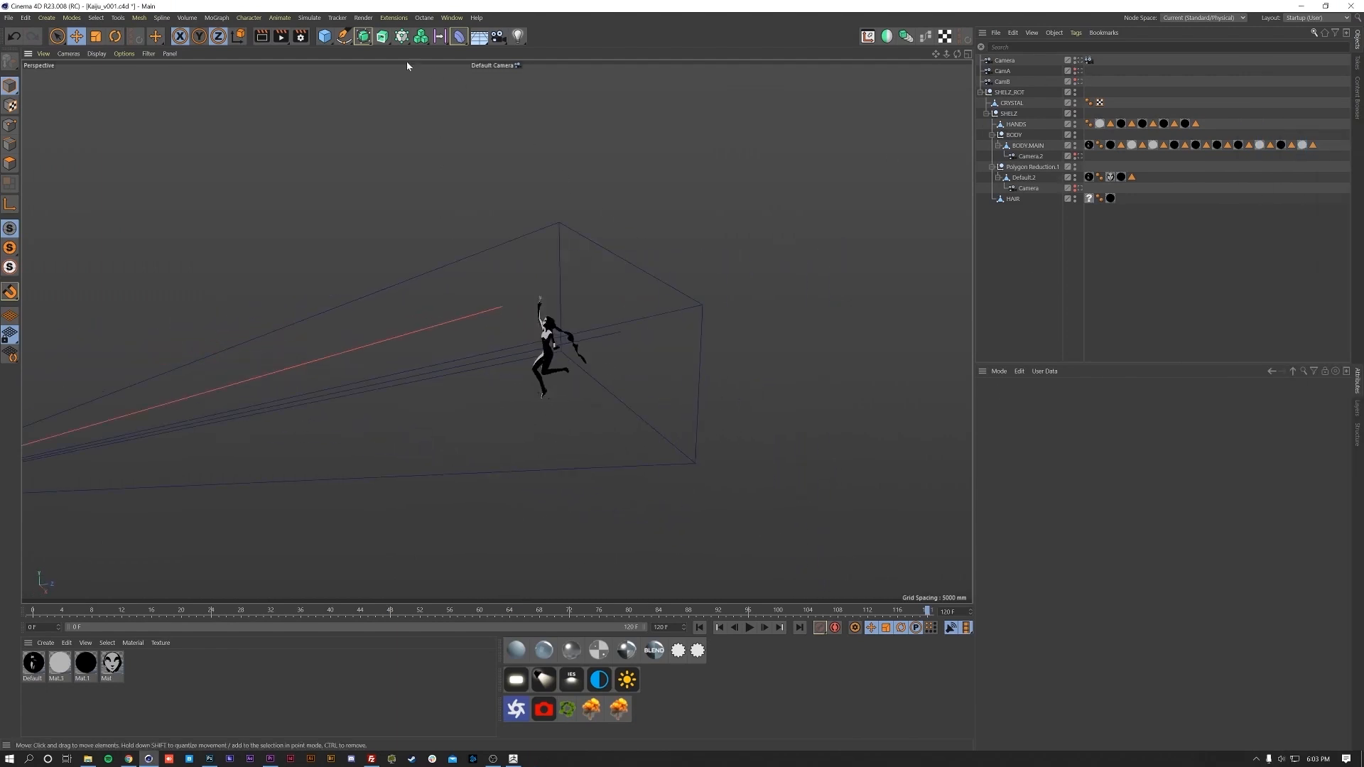
click(324, 36)
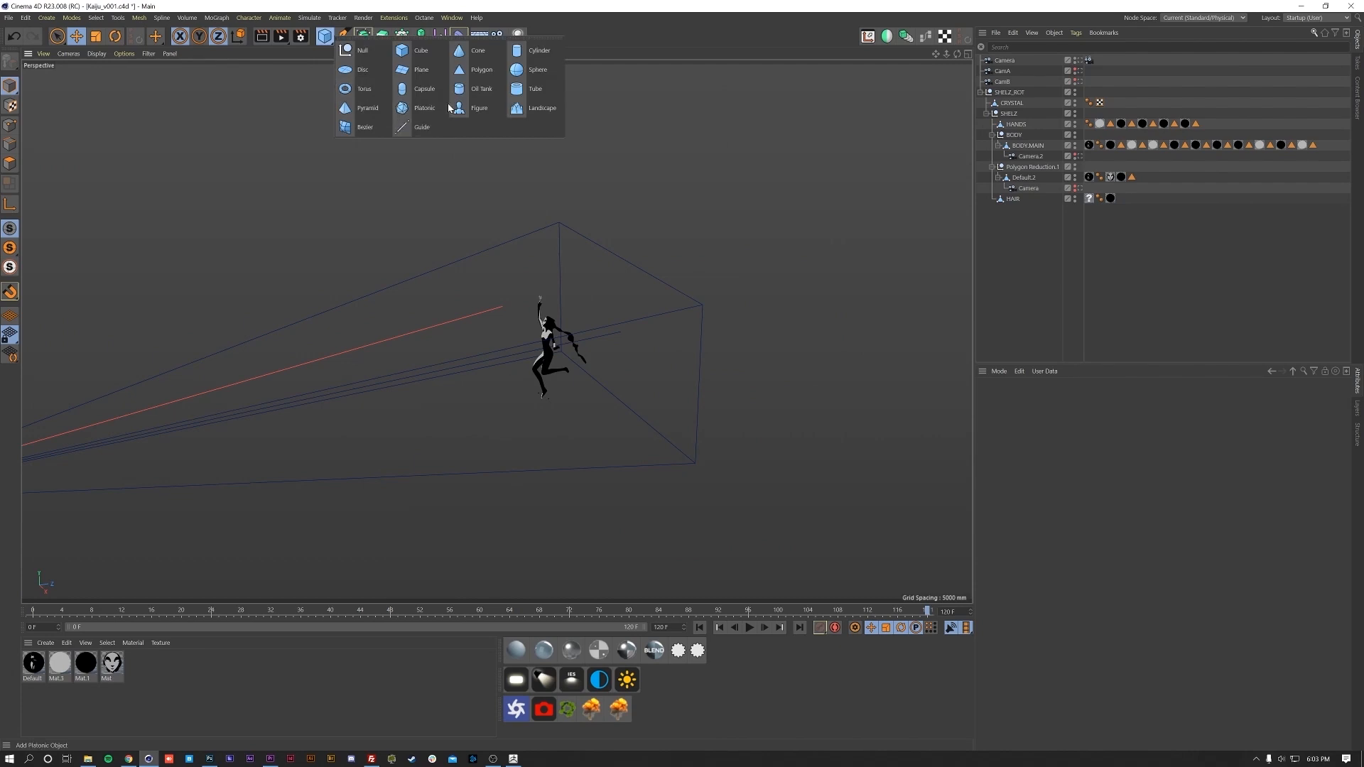
click(539, 51)
key(t)
drag(828, 337, 935, 323)
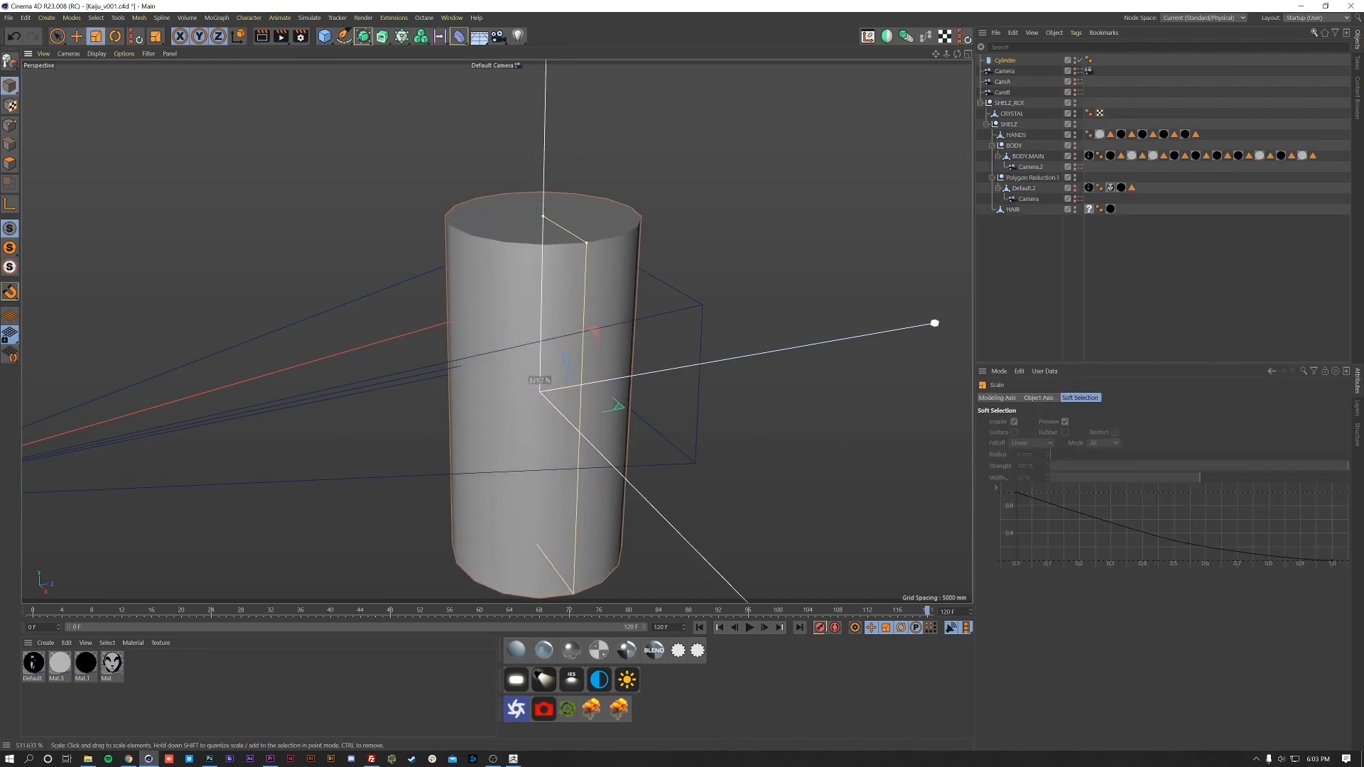
- Enlarge the cylinder until it surrounds the character and cameras, make it editable and flatten its height
scroll(550, 313, down, 3)
drag(541, 291, 787, 392)
alt+right_drag(484, 235, 436, 365)
alt+drag(436, 365, 463, 338)
drag(590, 339, 590, 384)
drag(577, 450, 646, 350)
- Delete the cylinder's cap polygons with Loop Selection to open it into a ring
click(10, 163)
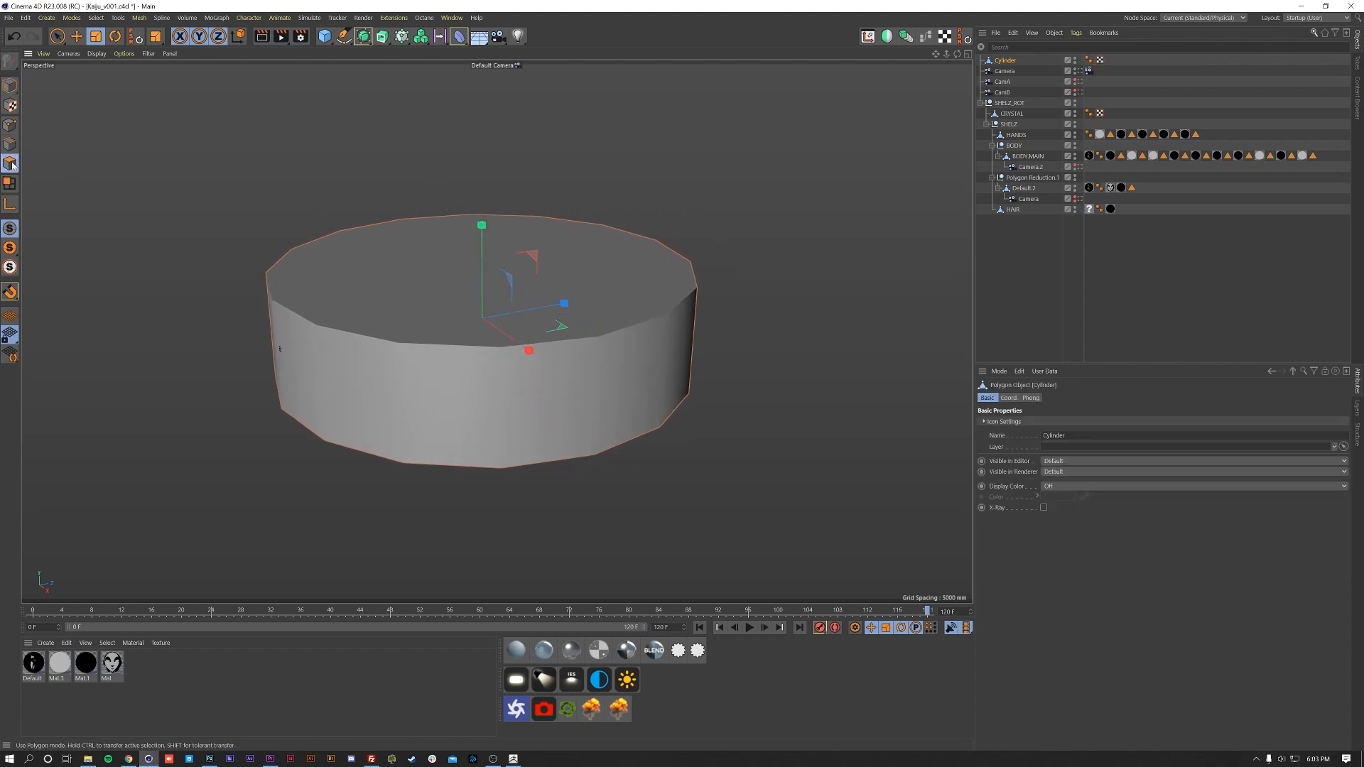
click(461, 297)
key(u)
key(l)
click(465, 297)
key(Delete)
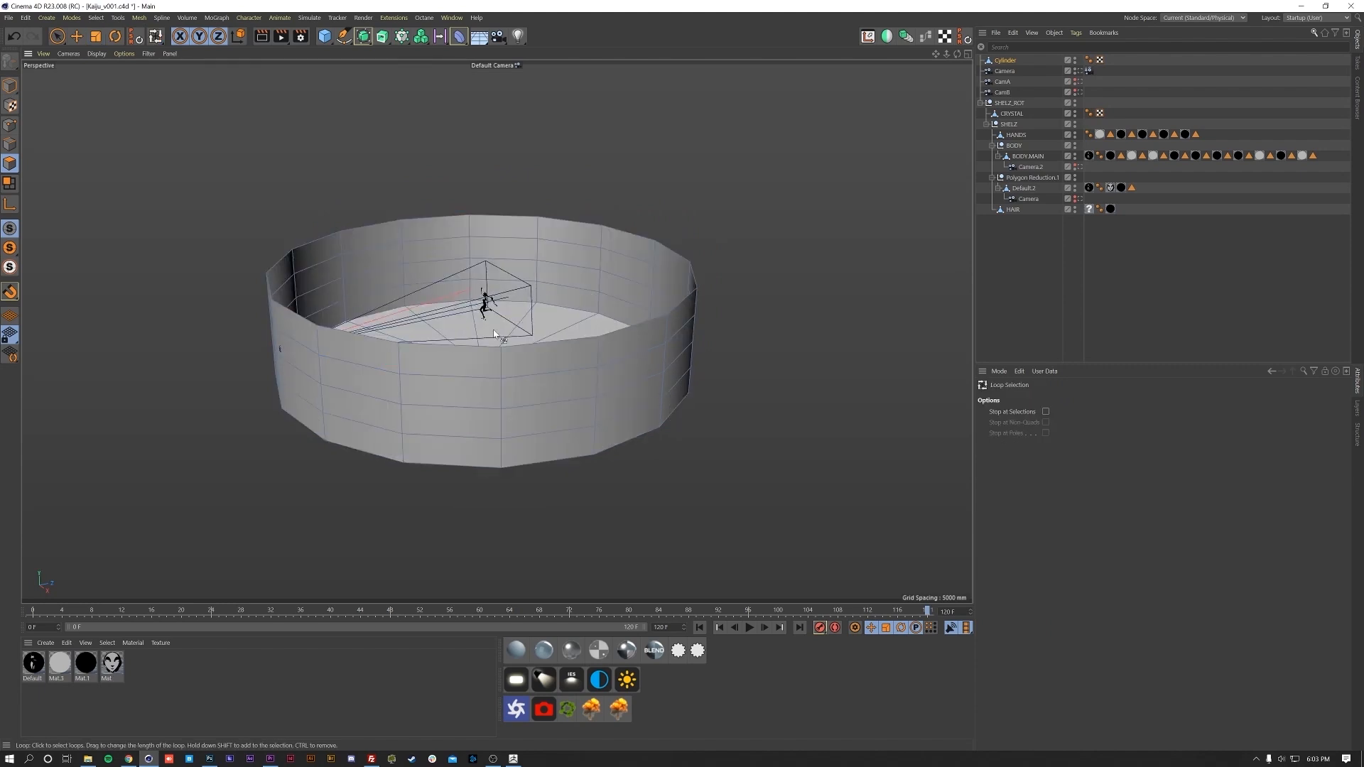
- Return to model mode and scale the open cylinder taller along its vertical axis
key(Return)
key(e)
key(t)
drag(479, 242, 478, 176)
alt+drag(476, 273, 830, 351)
- Create a new material, apply it to the cylinder and leave only its Luminance channel enabled
double_click(180, 703)
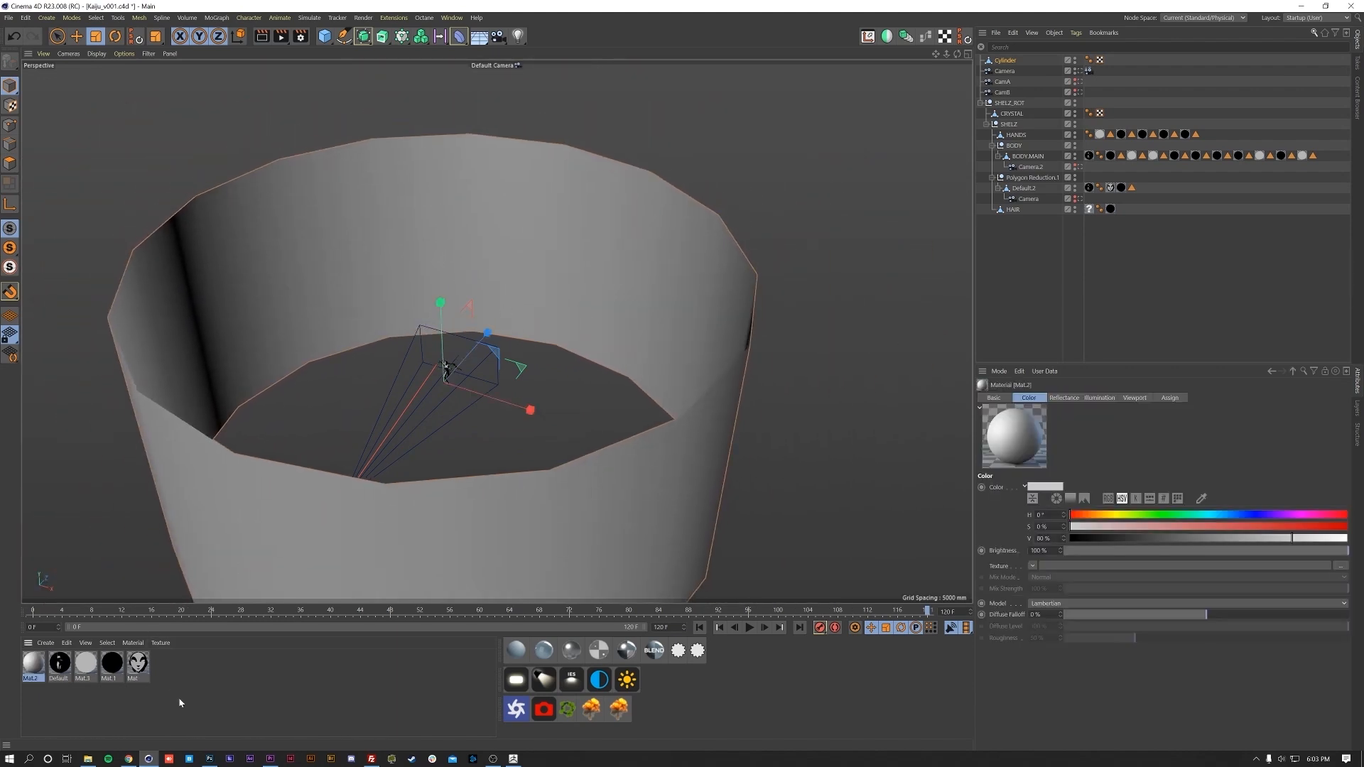
double_click(32, 664)
drag(32, 665, 299, 498)
click(213, 234)
click(213, 212)
click(214, 191)
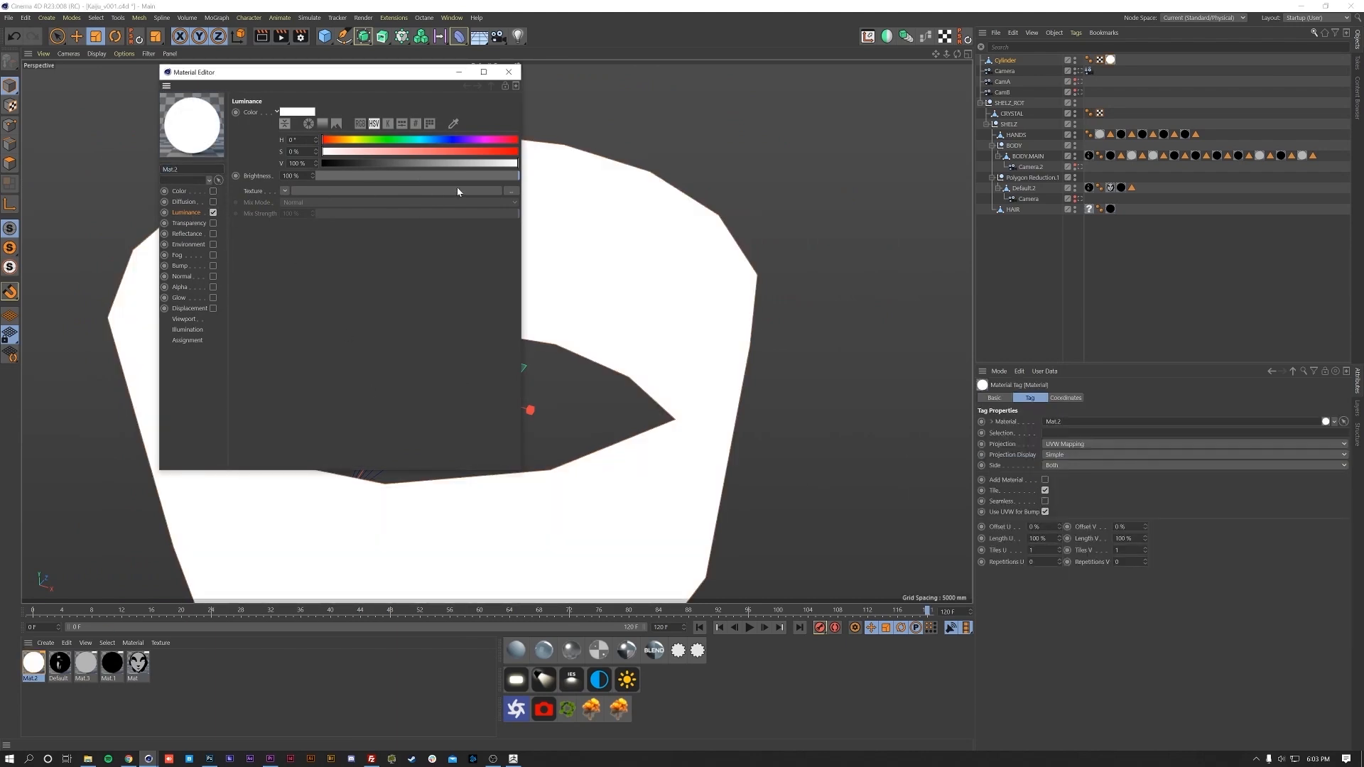
- Load Sil1.png as the material's Luminance texture and use the same image in an enabled Alpha channel
click(511, 192)
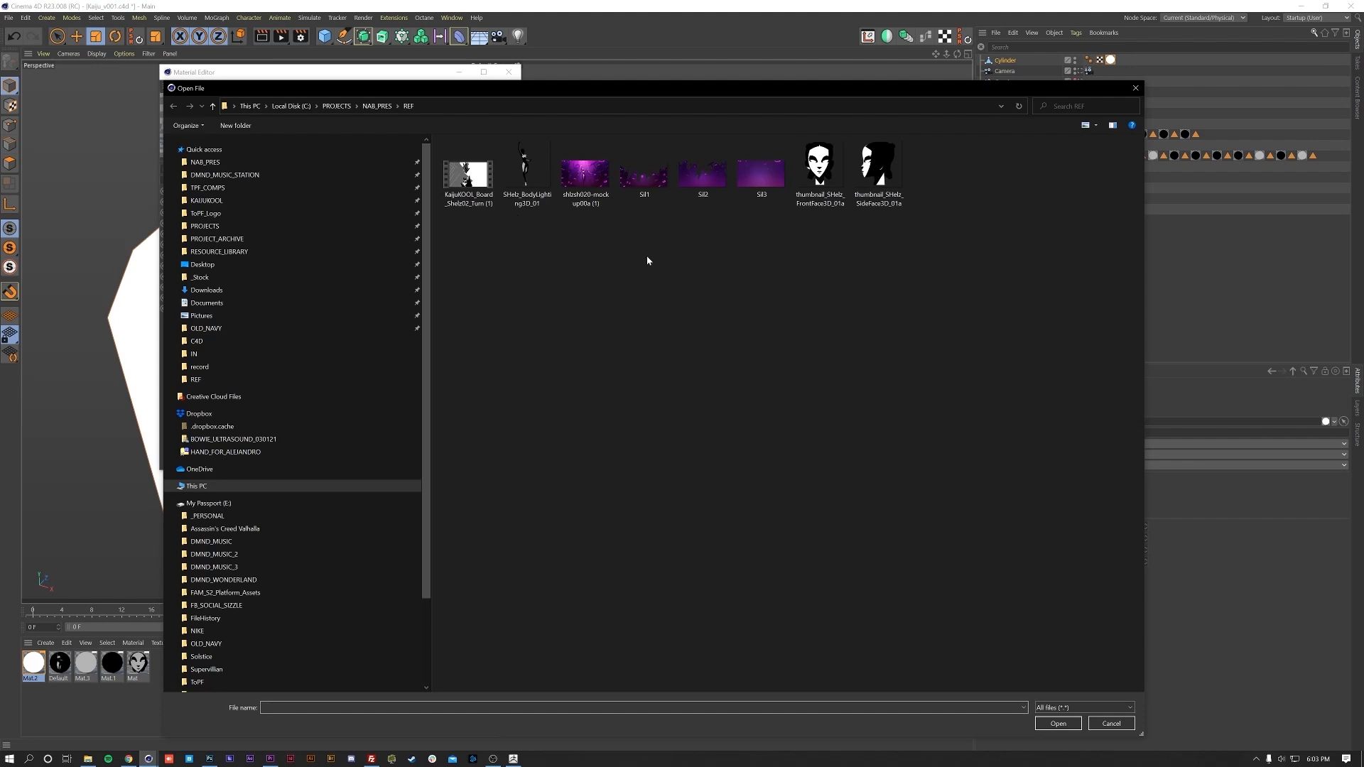
double_click(644, 172)
click(755, 430)
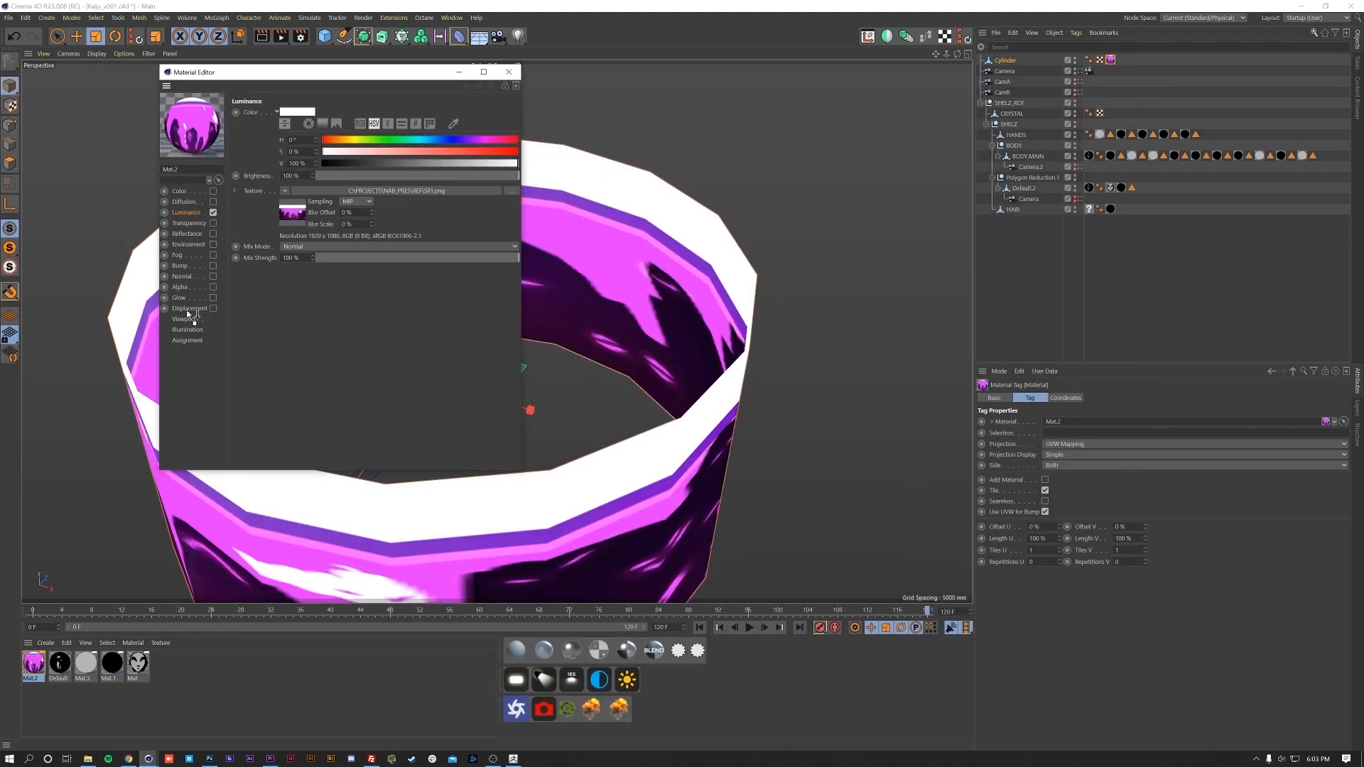
click(193, 289)
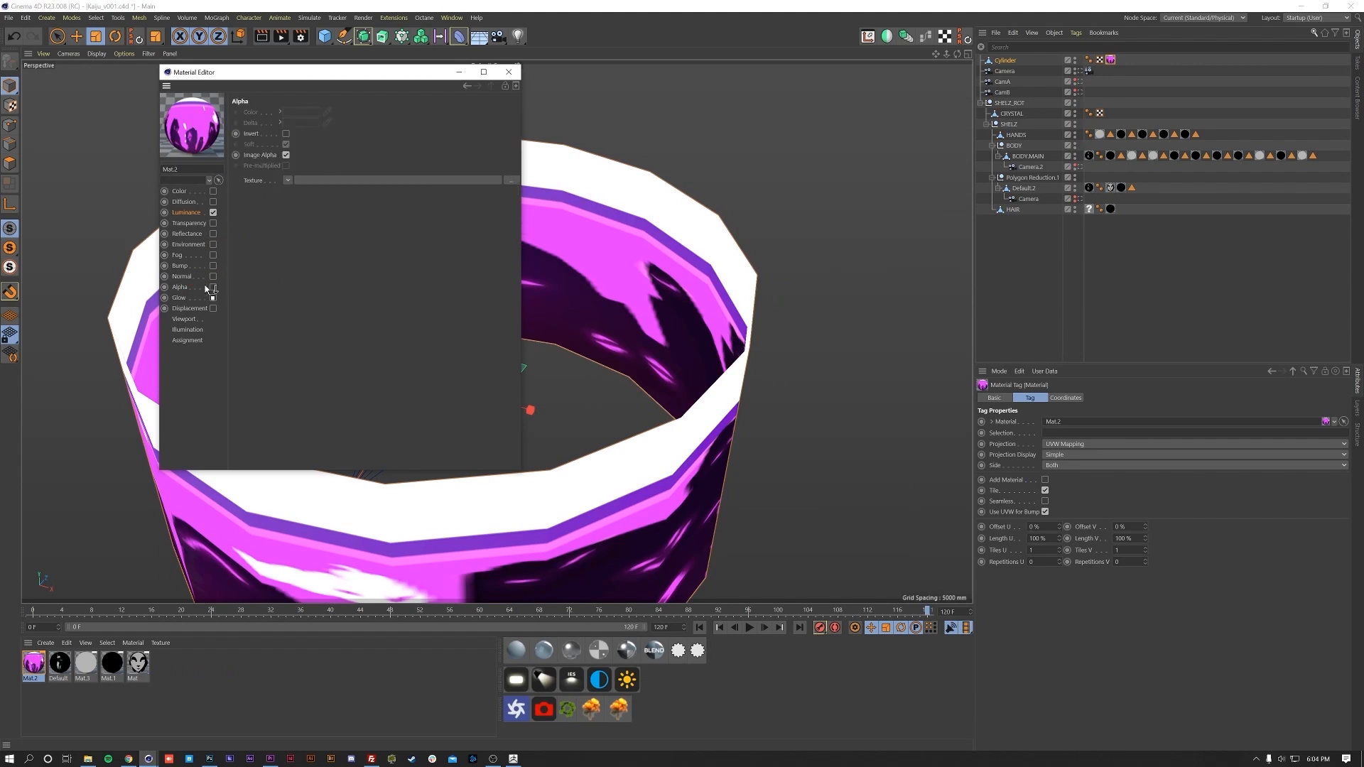
drag(298, 185, 304, 181)
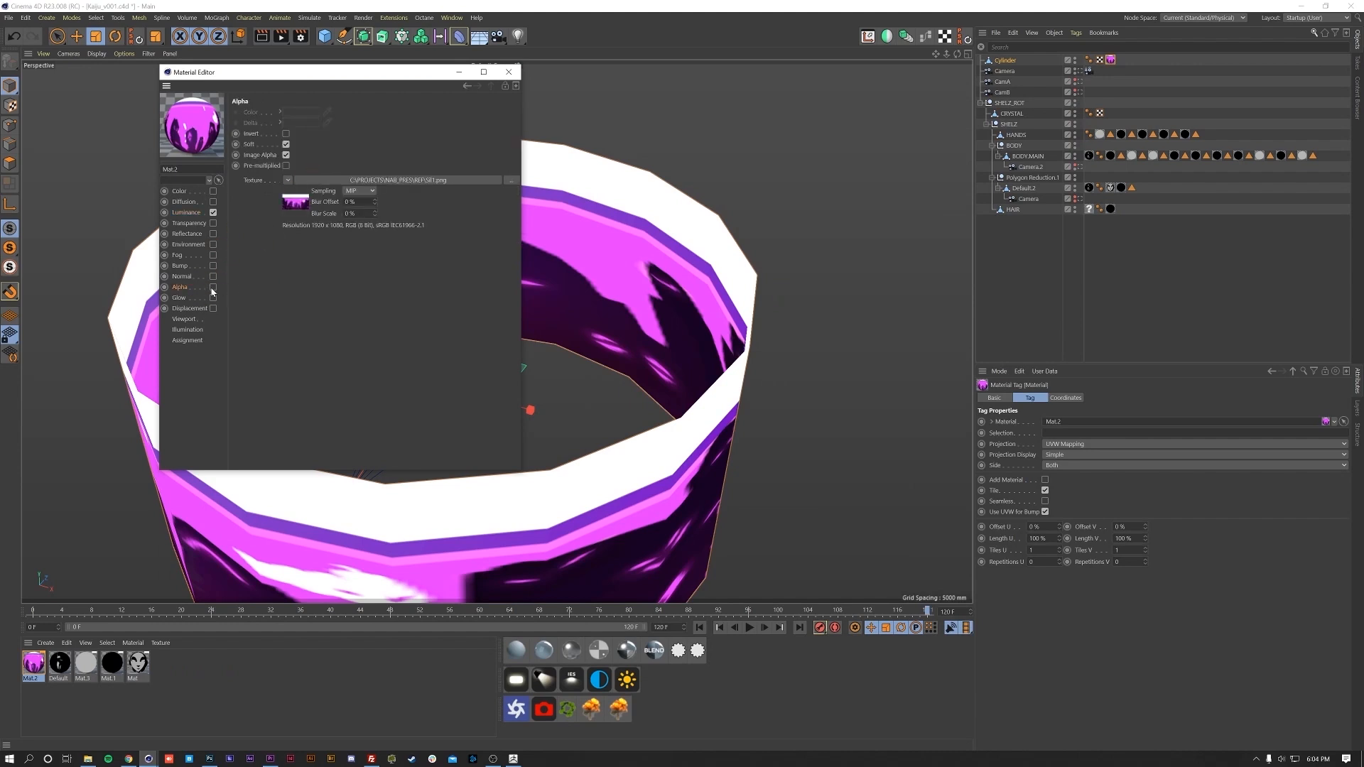
click(213, 287)
- Set the material's viewport Texture Preview Size to 4096x4096 and close the Material Editor
click(185, 320)
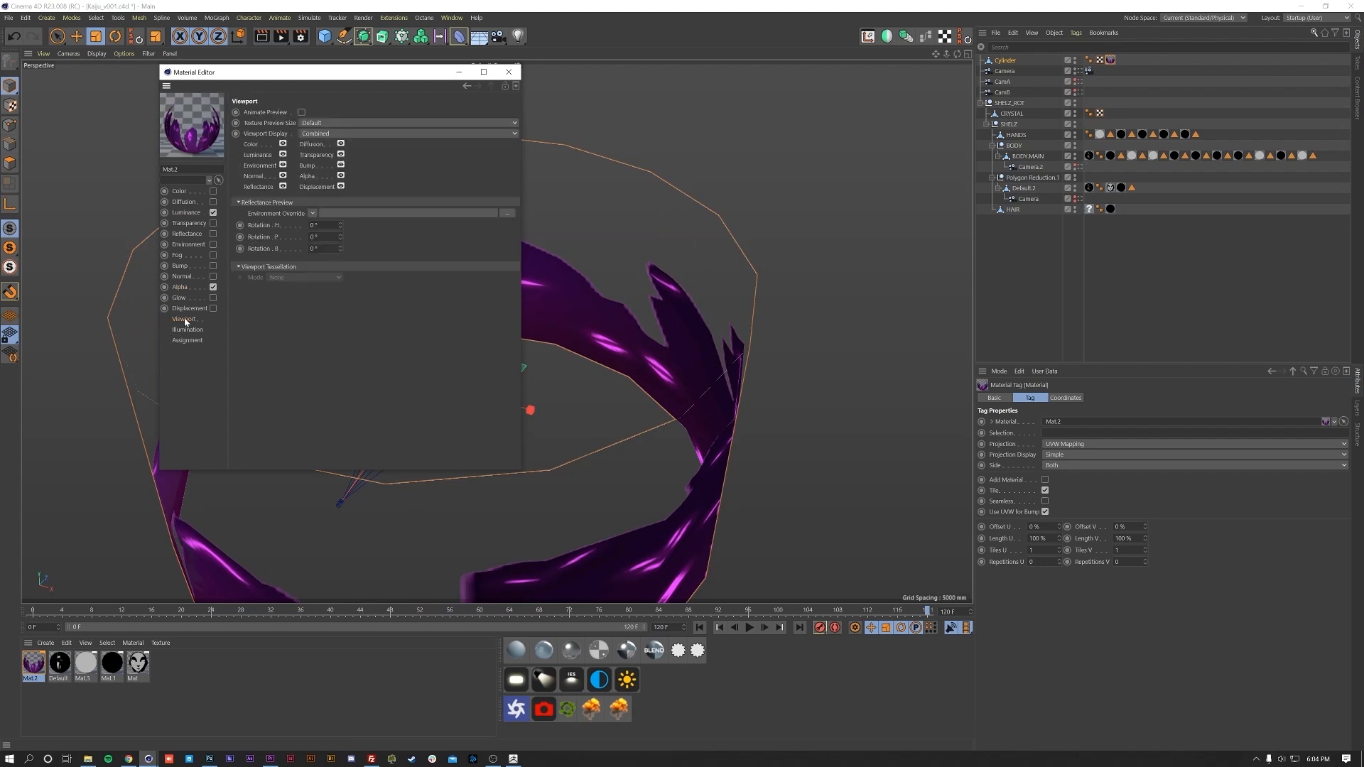
click(358, 123)
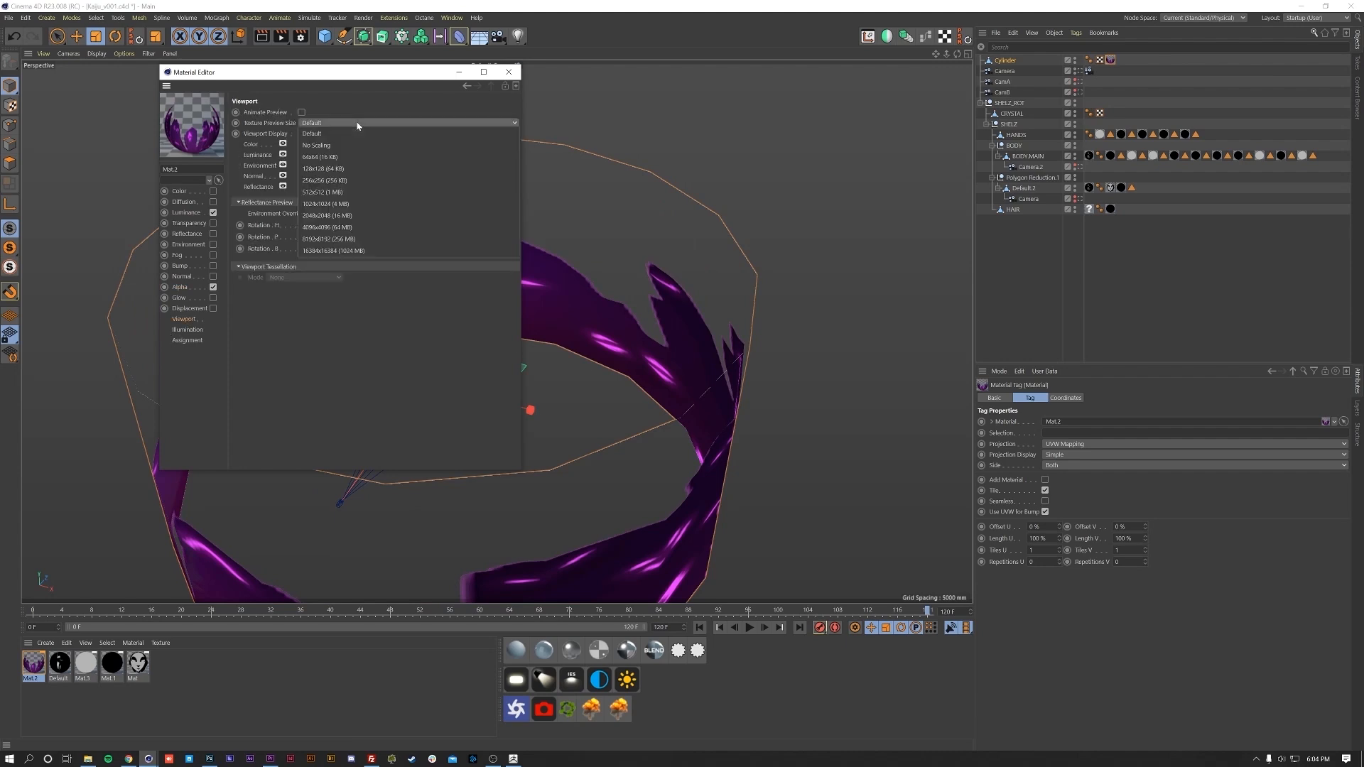
click(339, 229)
click(509, 72)
alt+drag(525, 238, 484, 317)
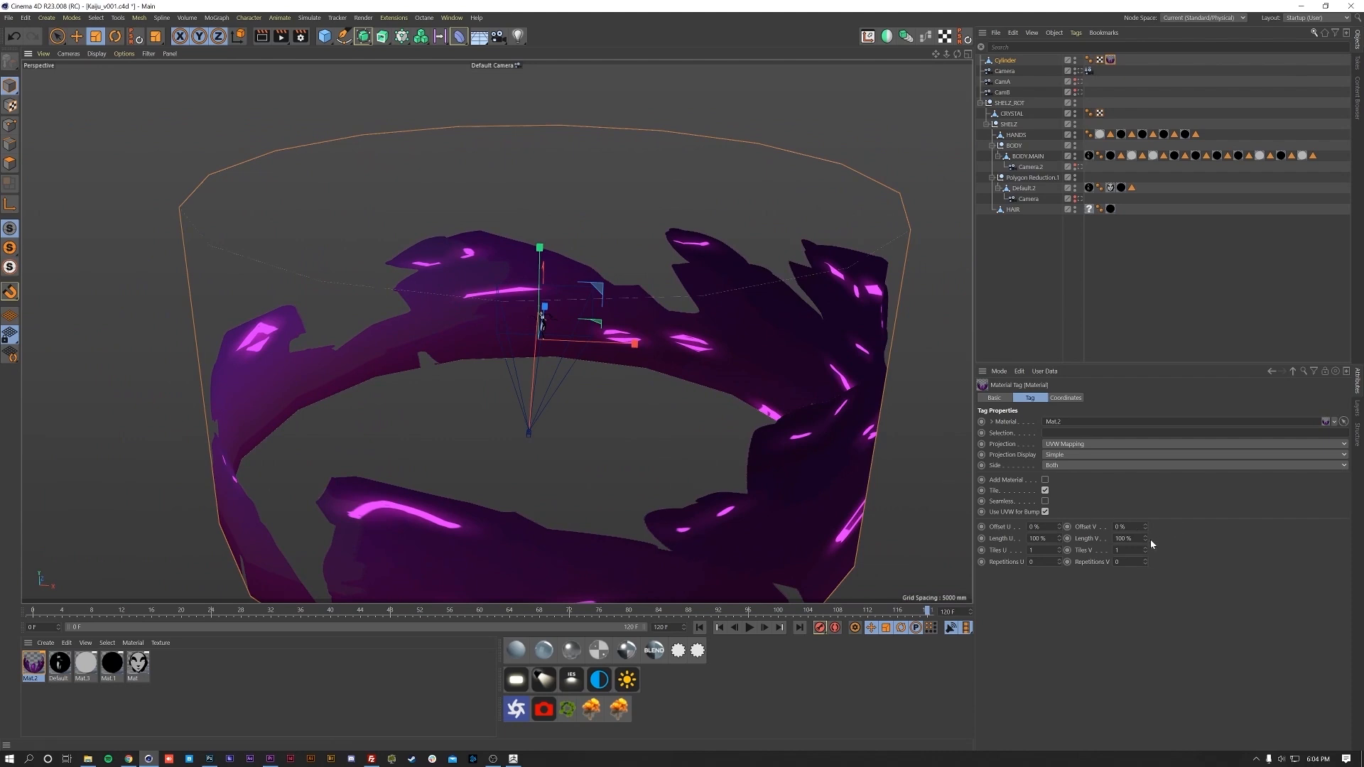
- Set the cylinder material tag's Length U to 38% and look through the morph camera
drag(1146, 540, 1145, 552)
key(ctrl+z)
drag(1059, 539, 1060, 564)
middle_click(728, 364)
middle_click(426, 313)
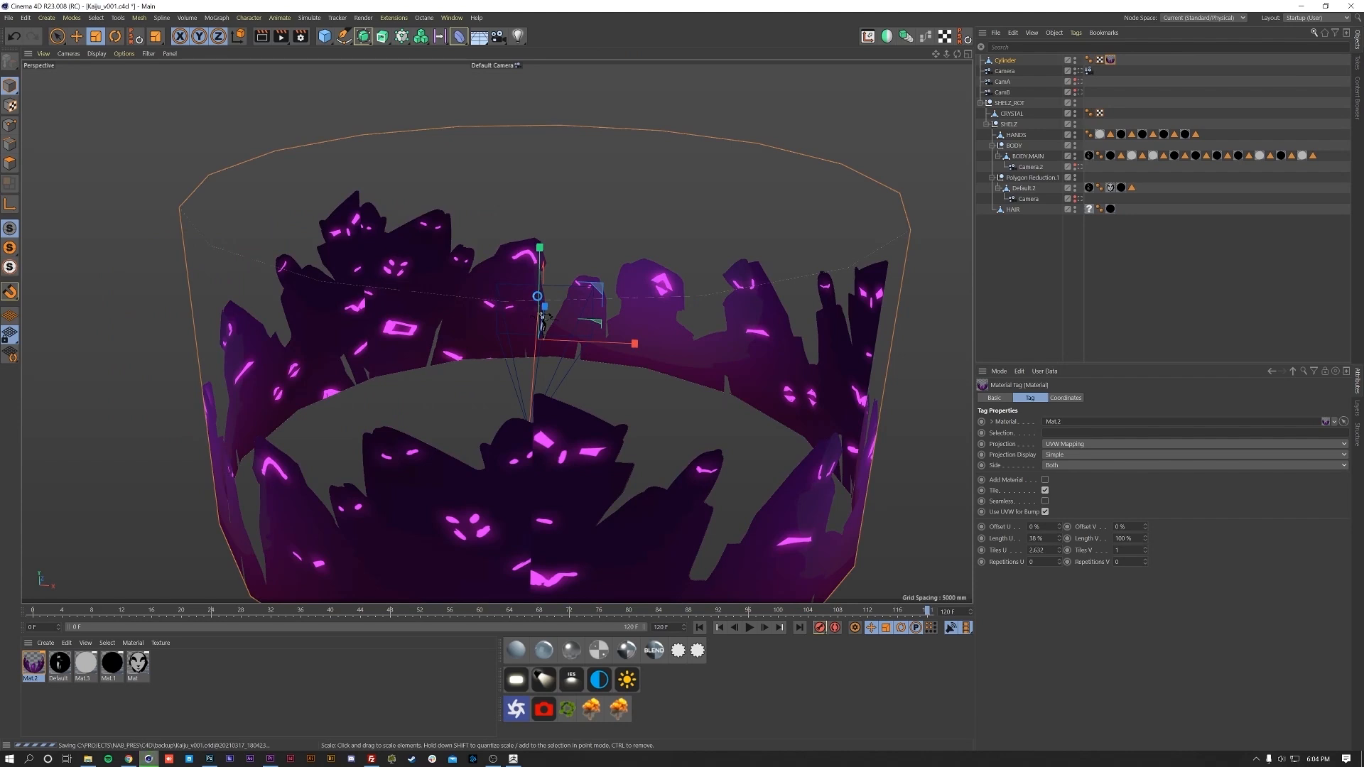
middle_click(537, 297)
middle_click(395, 270)
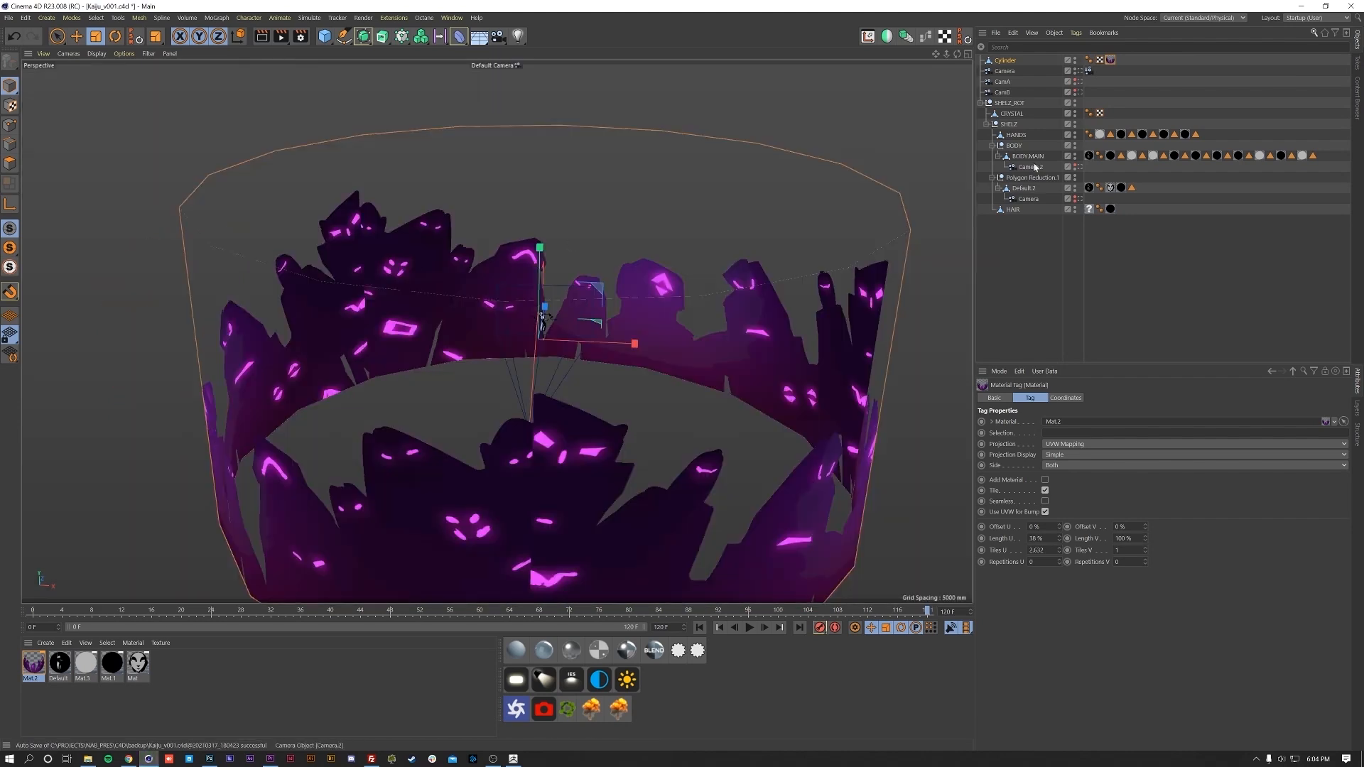
click(1080, 70)
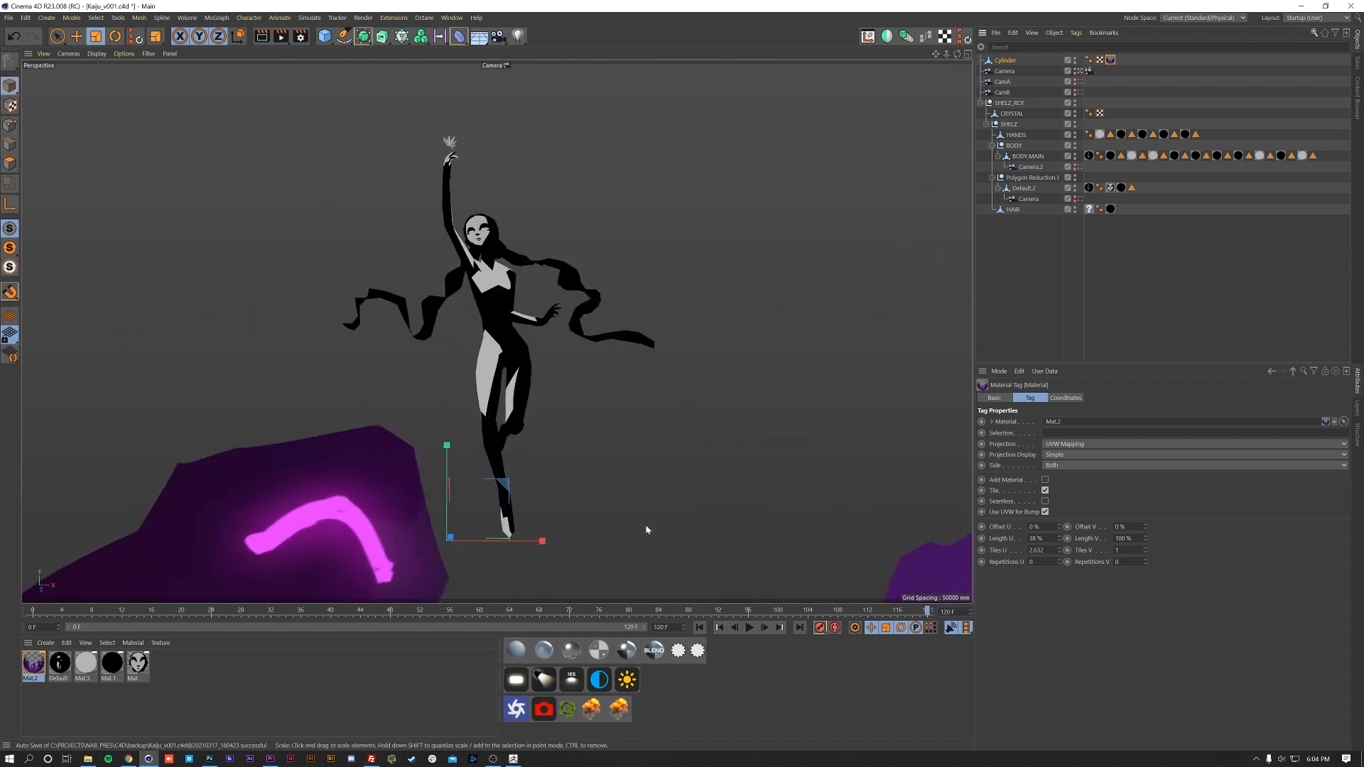
- Try raising the cylinder in the camera view, and undo the move
key(e)
drag(446, 445, 442, 248)
key(ctrl+z)
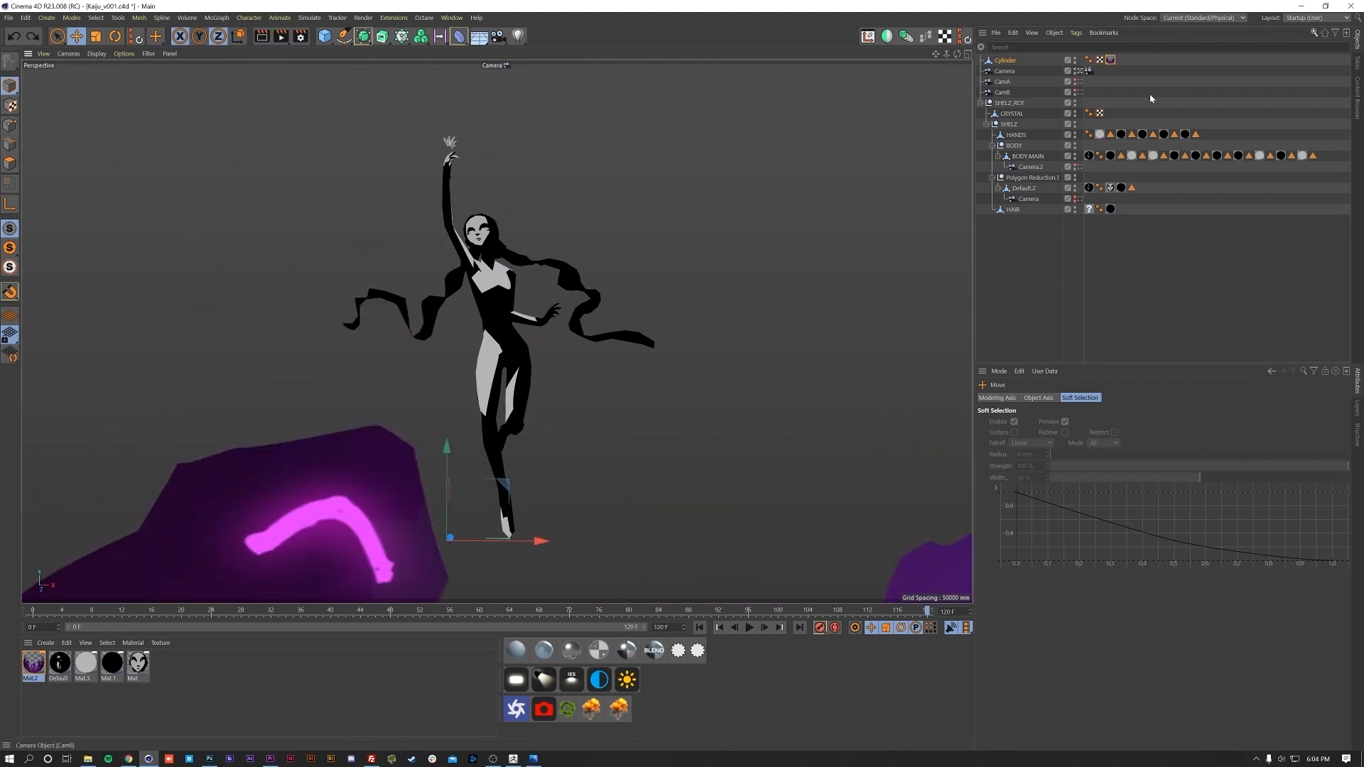
- Set the cylinder material tag's Length V to 52% and Length U to 16%
click(1110, 61)
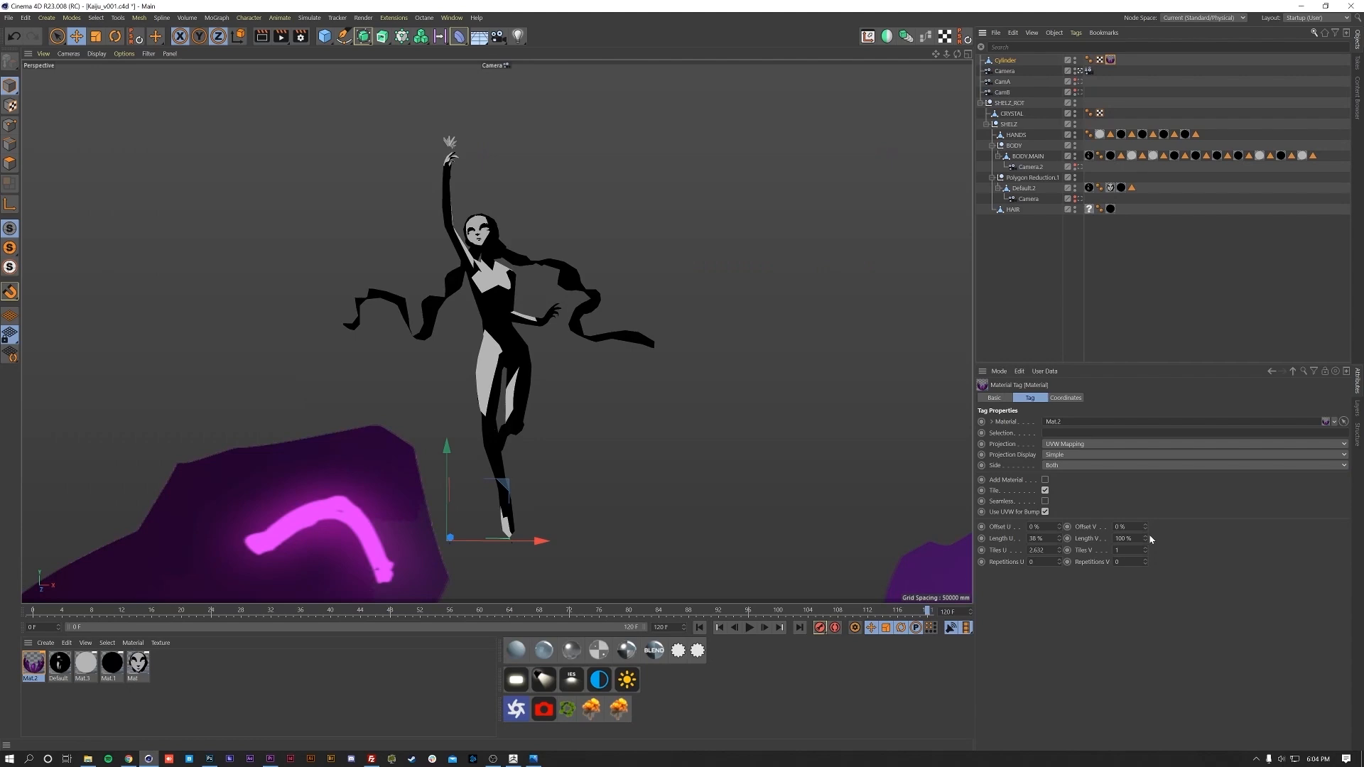
drag(1146, 540, 1146, 571)
drag(1061, 542, 1061, 574)
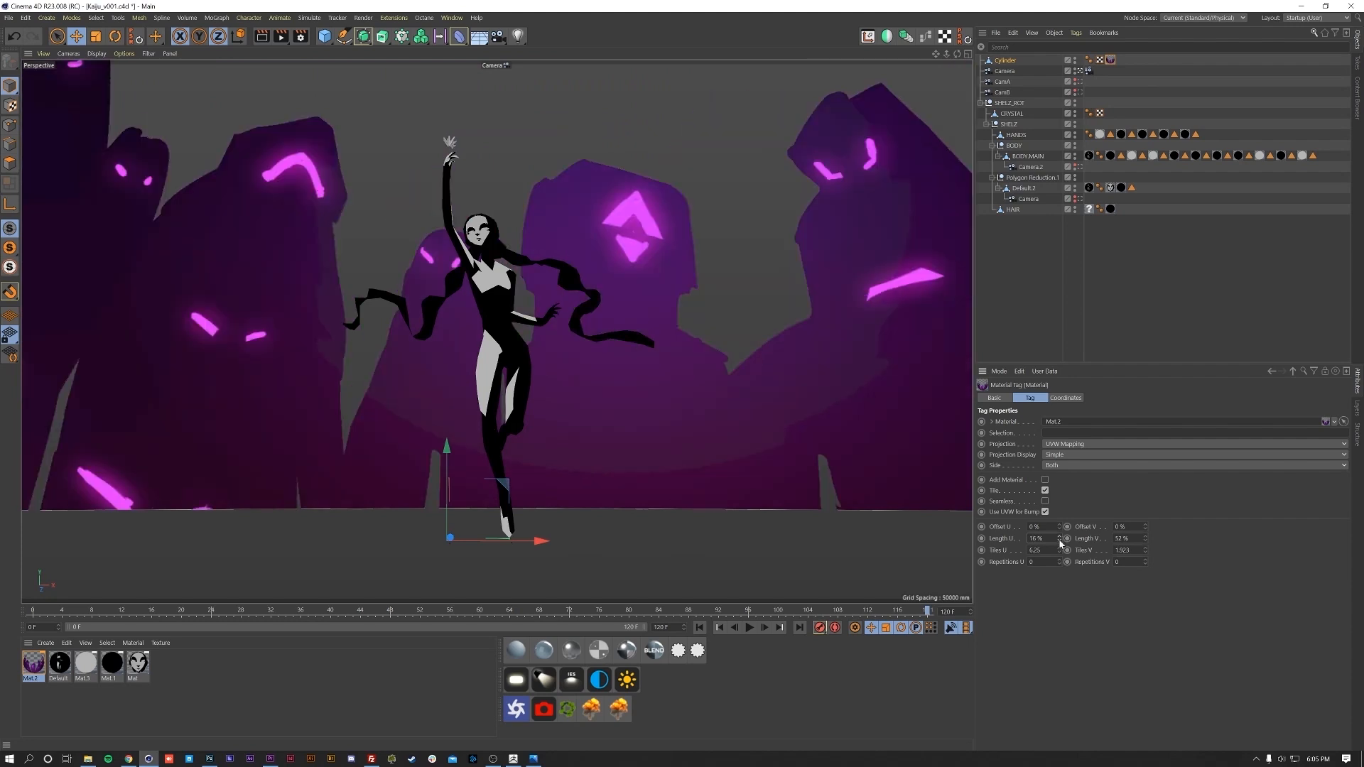
- Lower the cylinder until the silhouettes' bottom edge leaves the camera frame, and scrub the timeline to check it
drag(450, 452, 496, 518)
drag(885, 612, 995, 585)
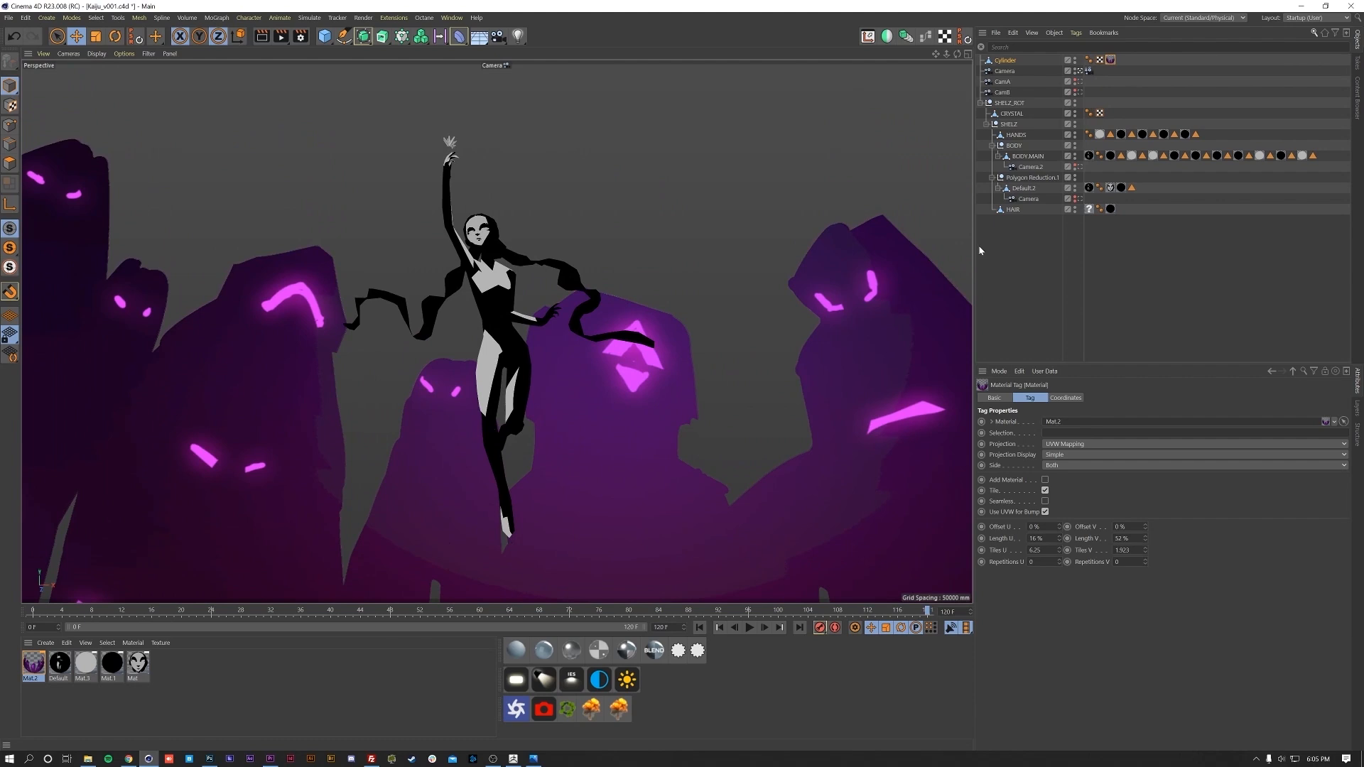
- Make the Cylinder a child of SHELZ_ROT and scrub the timeline to check that it rotates with the character
click(1004, 61)
drag(895, 611, 1303, 495)
drag(1003, 61, 1017, 112)
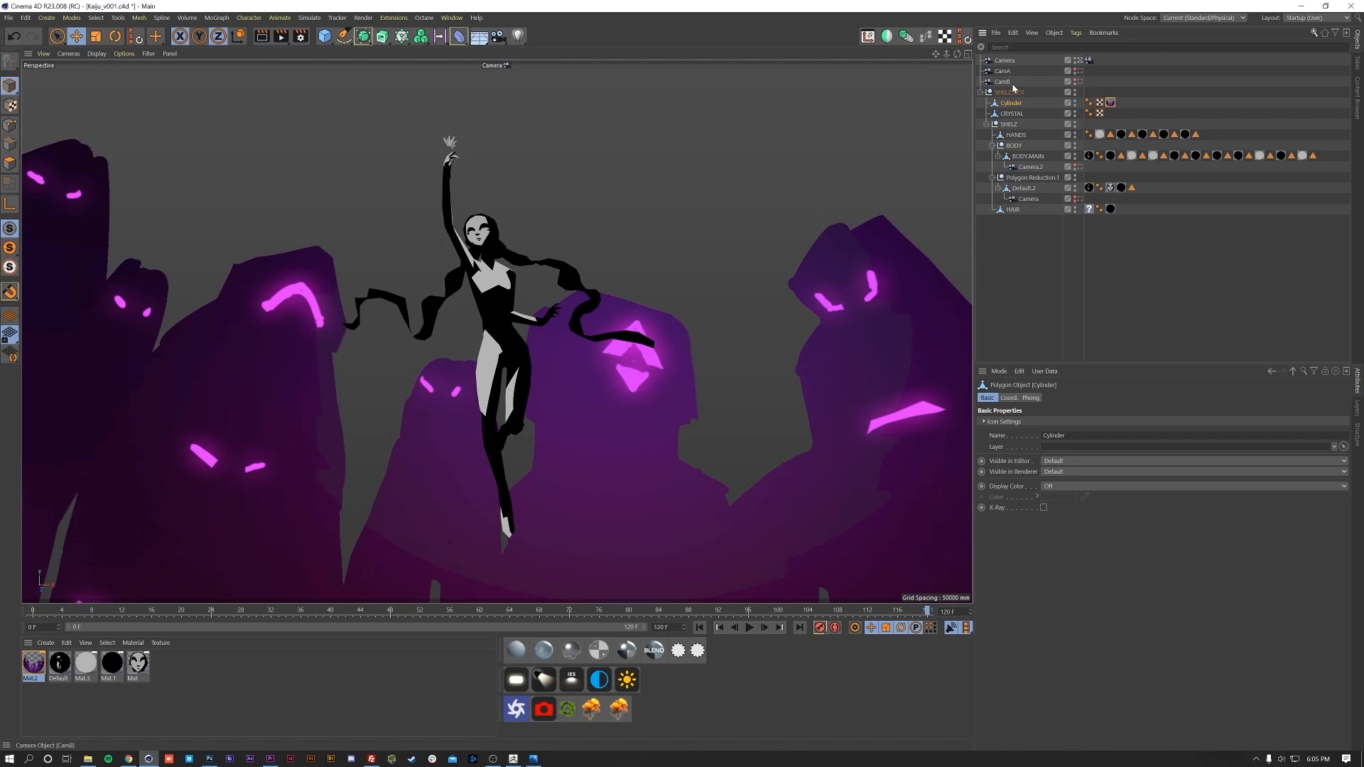
click(897, 610)
drag(896, 610, 891, 390)
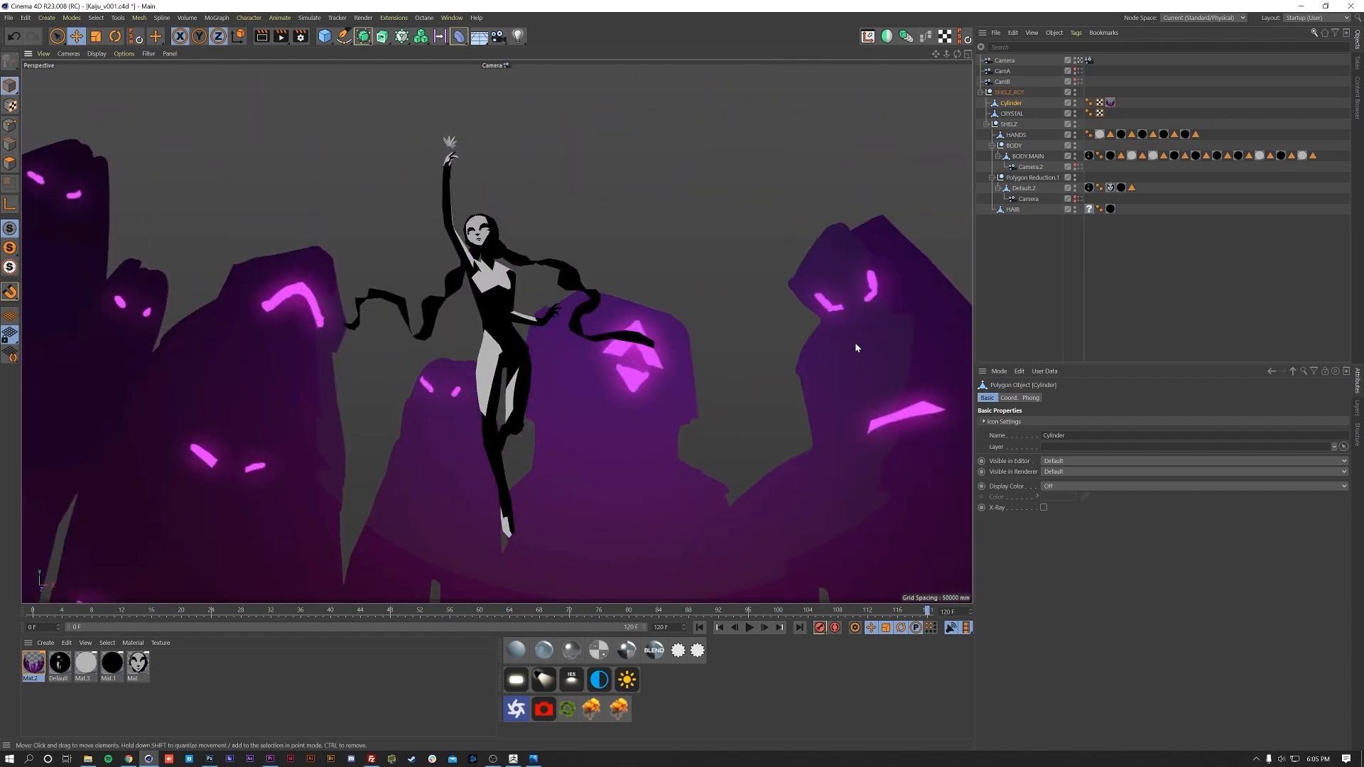
- Duplicate the Cylinder and scale the copy up into a larger ring around the original
middle_click(868, 204)
middle_click(850, 202)
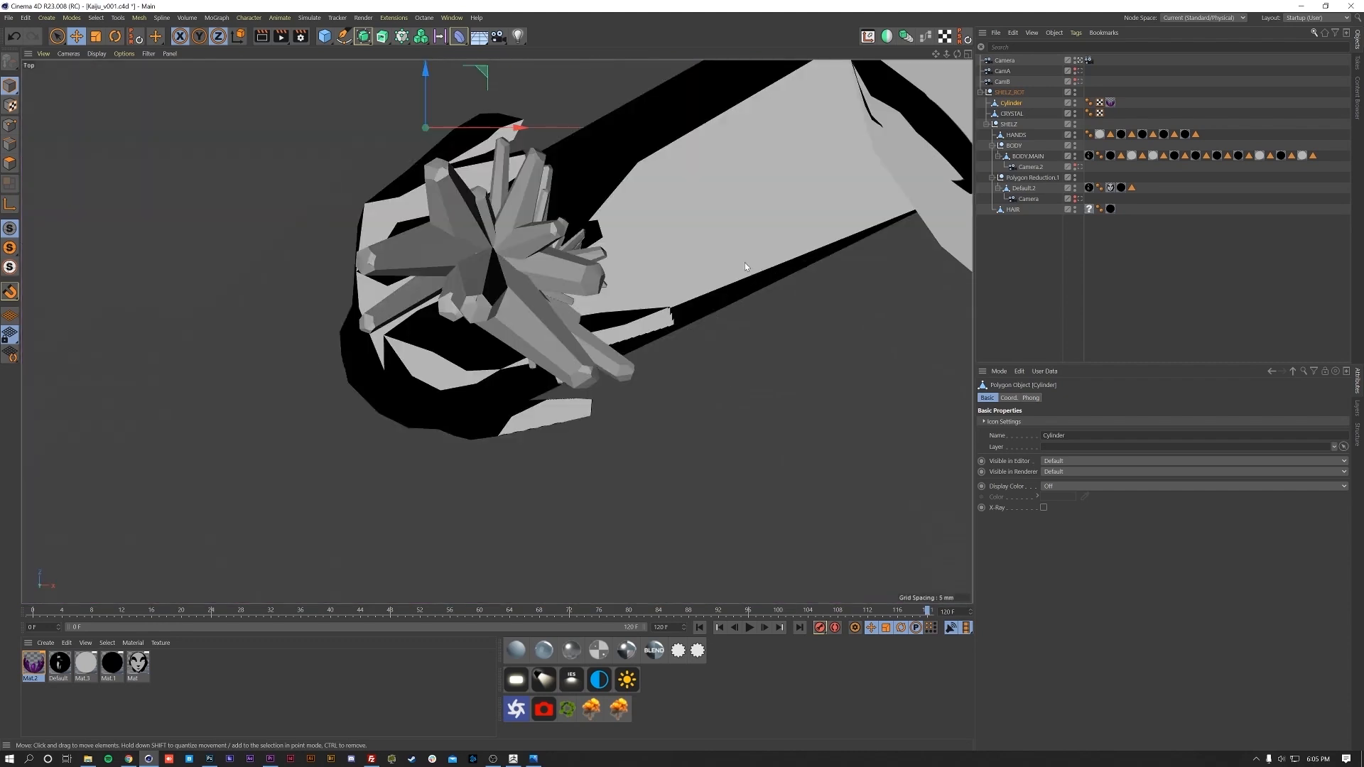
click(69, 54)
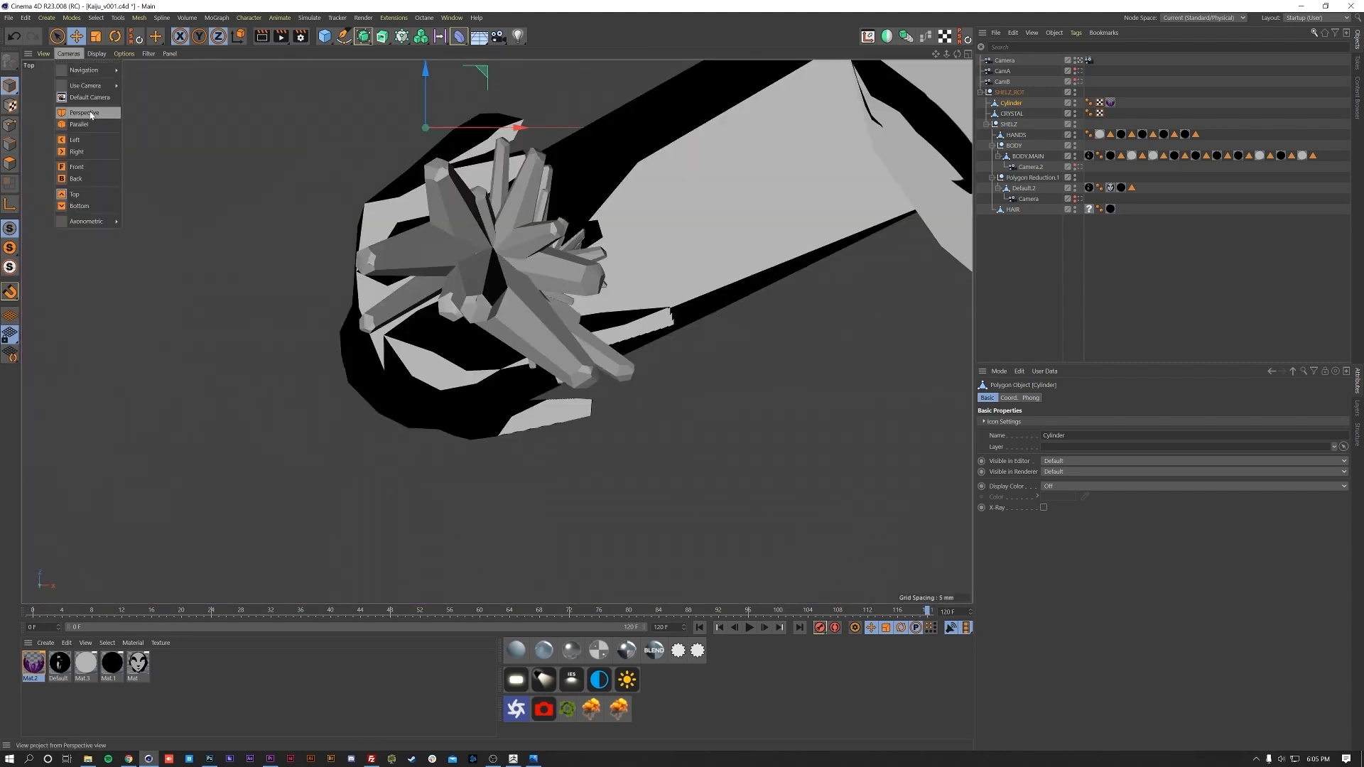
click(91, 114)
scroll(639, 249, down, 3)
scroll(668, 247, down, 5)
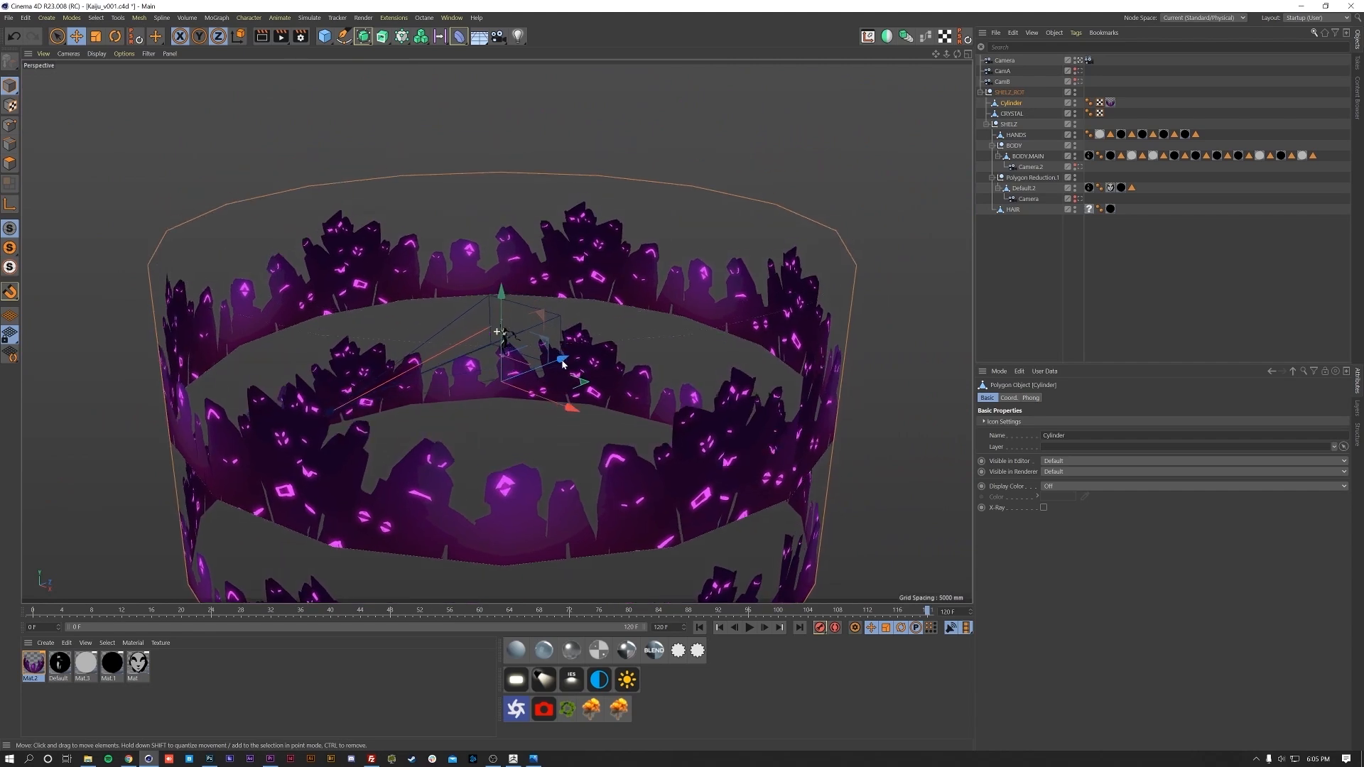
key(ctrl+c)
key(ctrl+v)
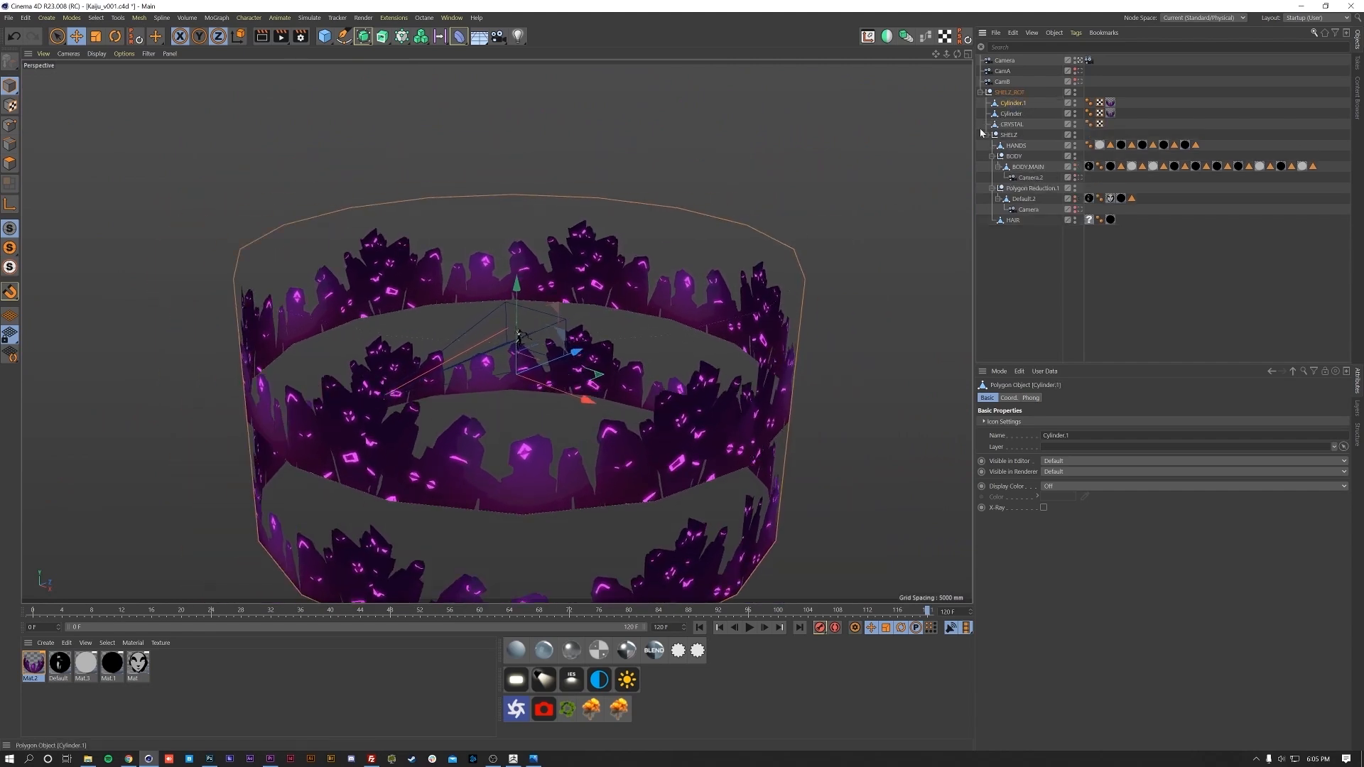
key(t)
drag(746, 284, 966, 285)
- Duplicate Cylinder.1, scale the new copy up into a still larger outer ring, and place it above Cylinder.1 in the hierarchy
alt+drag(588, 311, 560, 348)
scroll(561, 349, down, 5)
alt+middle_drag(560, 349, 403, 404)
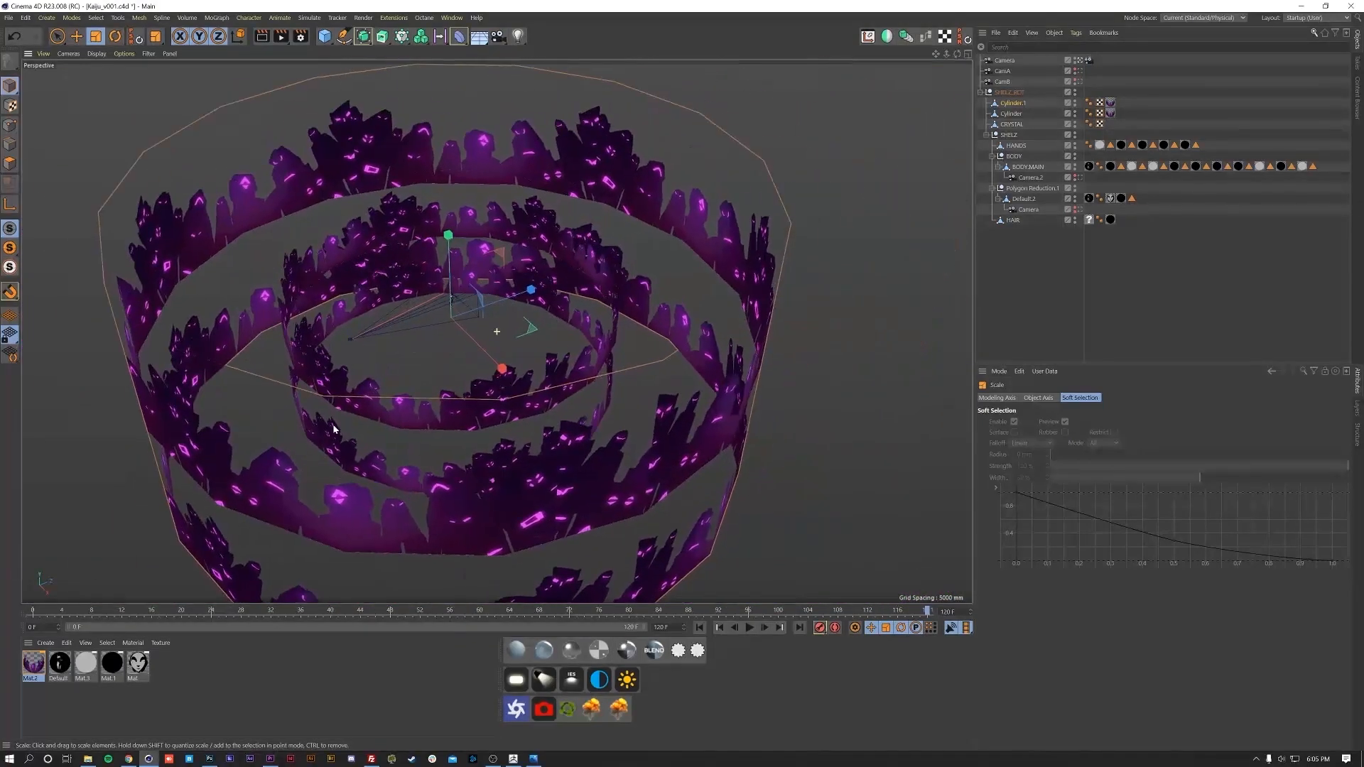
drag(603, 328, 918, 285)
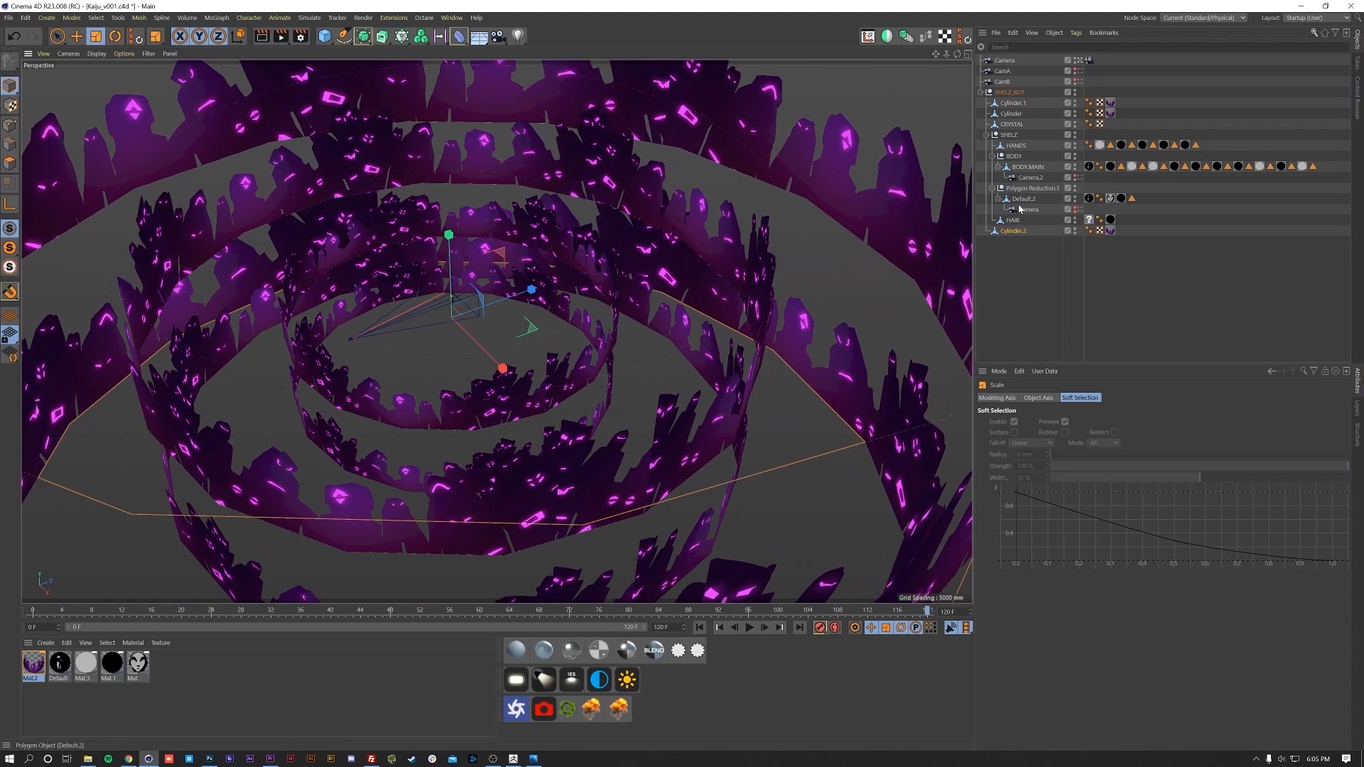
drag(1027, 116, 1024, 98)
- Duplicate the silhouette material Mat.2 and load the second silhouette image into the copy's Luminance channel without copying the file to the project
click(1013, 114)
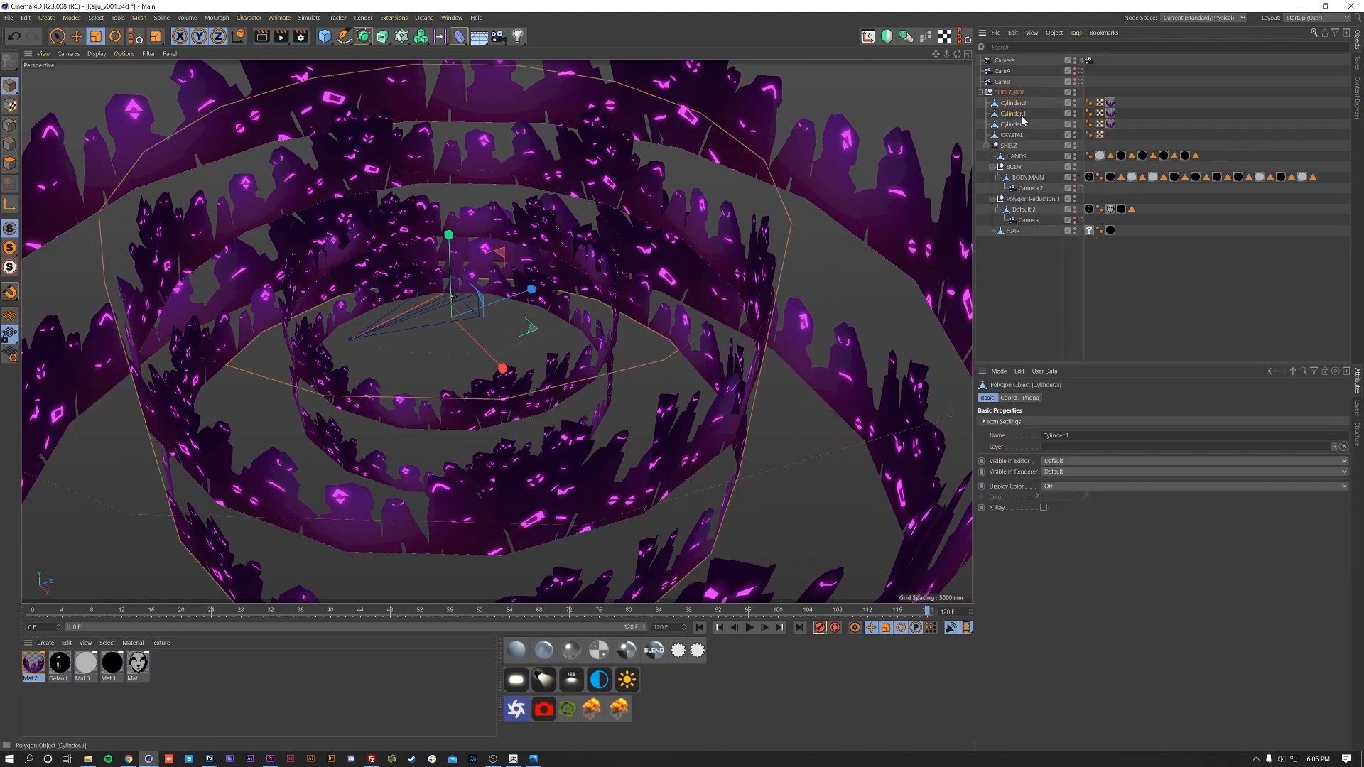
ctrl+drag(28, 671, 25, 675)
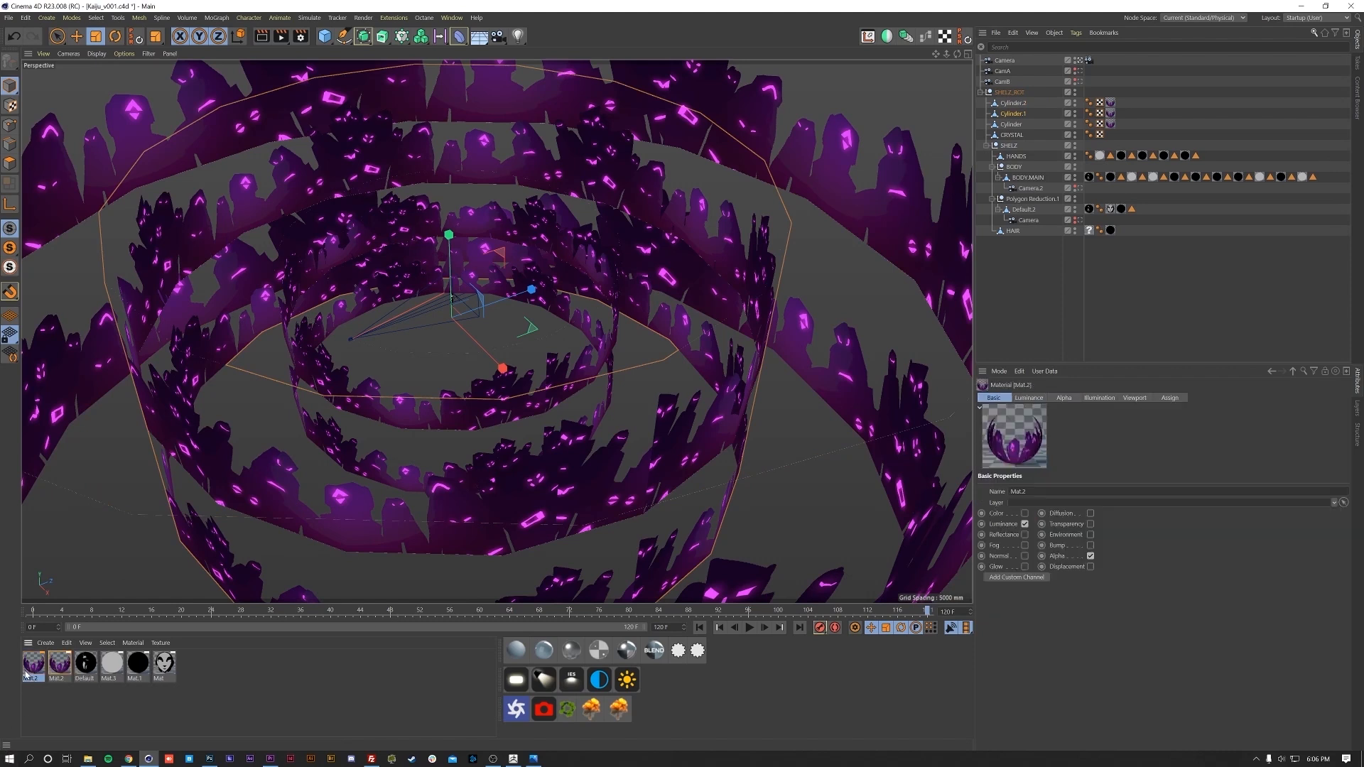
double_click(36, 671)
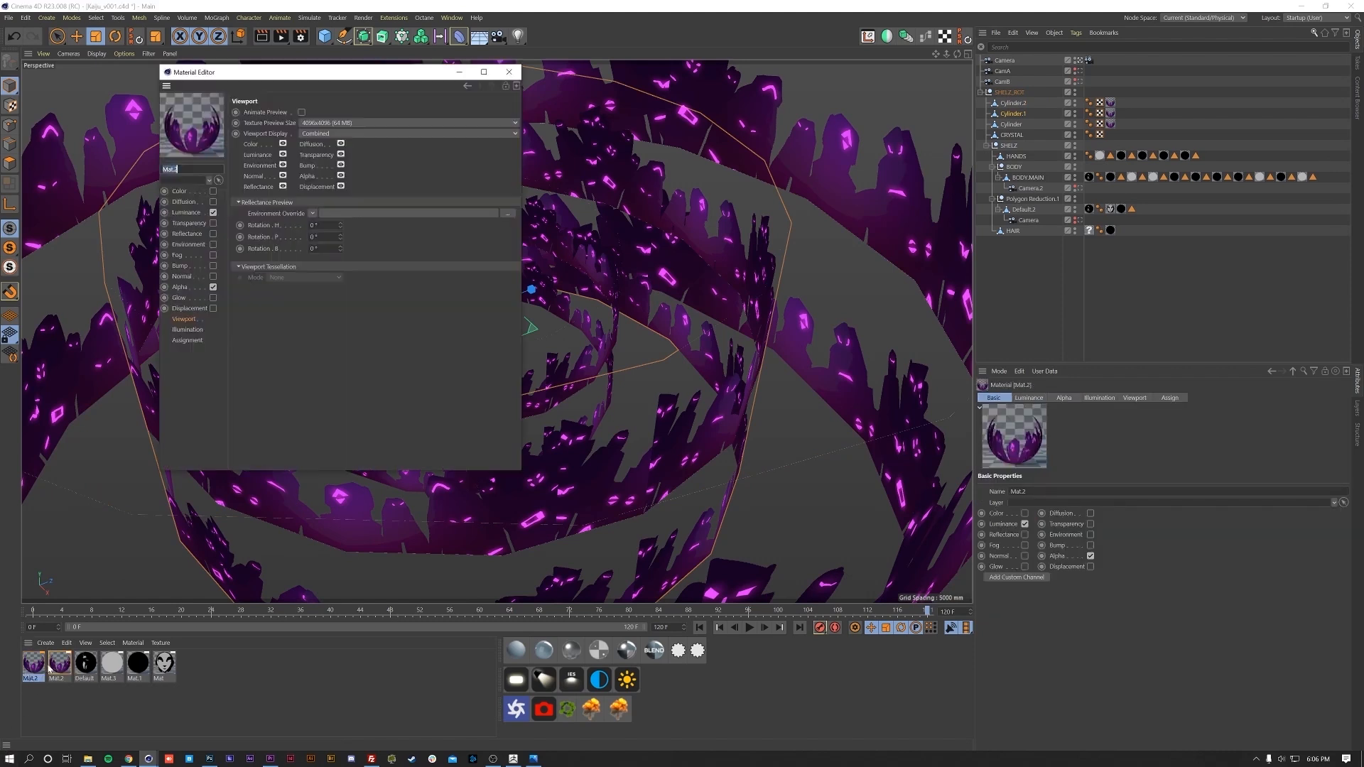
click(199, 212)
click(511, 191)
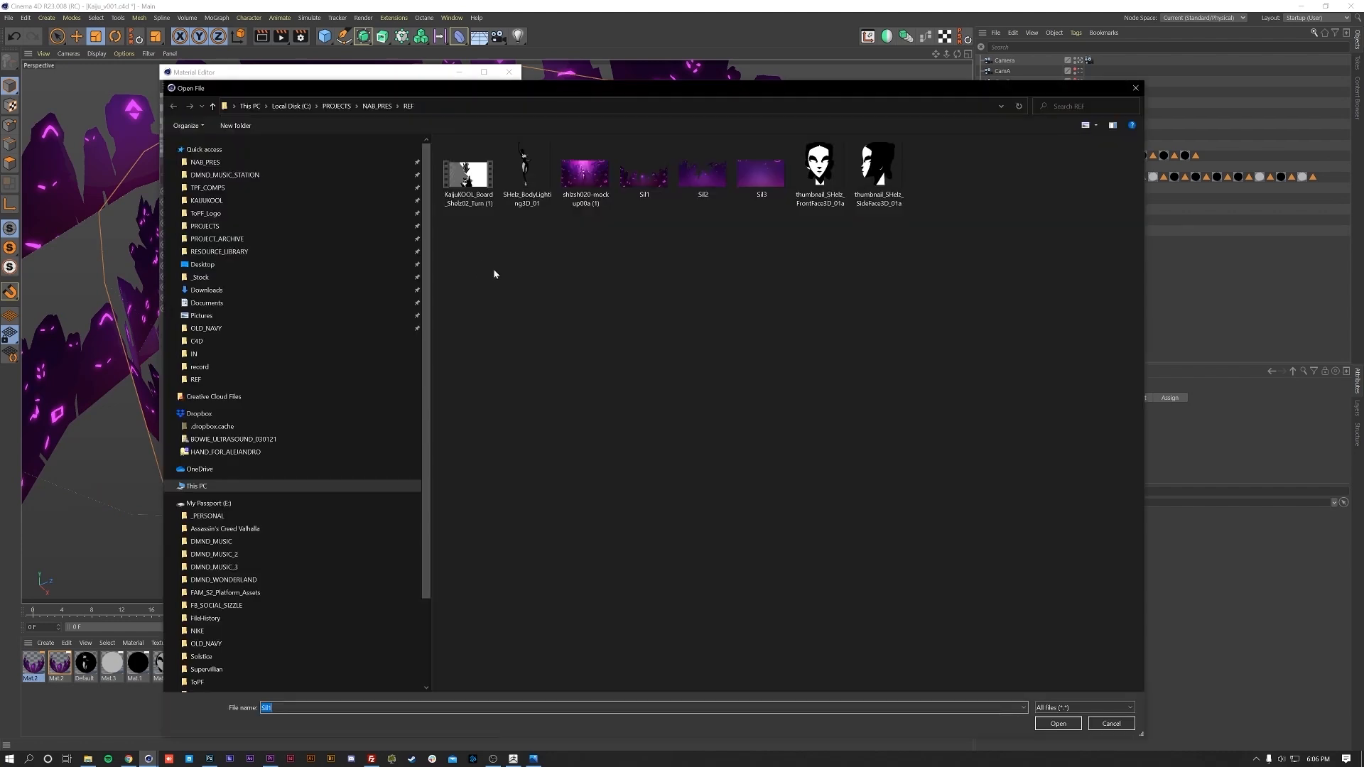
double_click(645, 174)
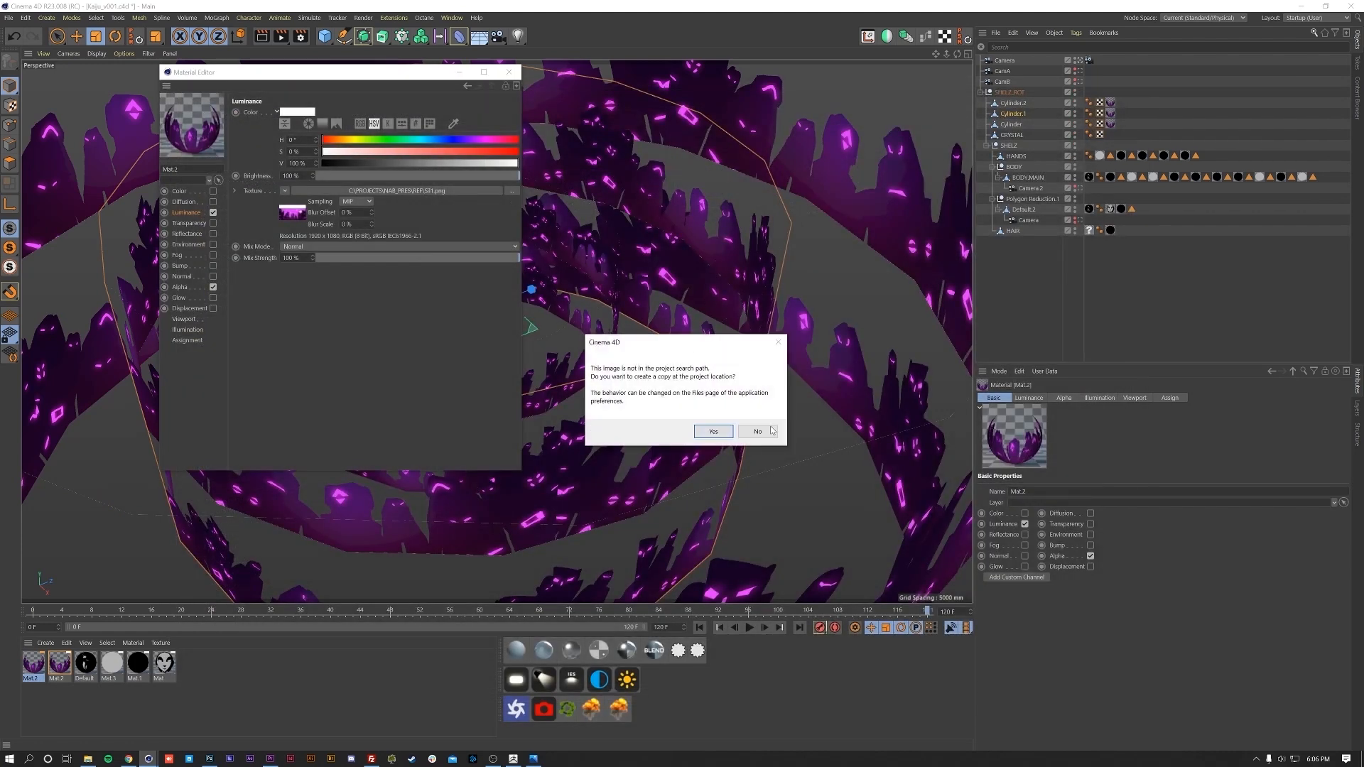
click(766, 434)
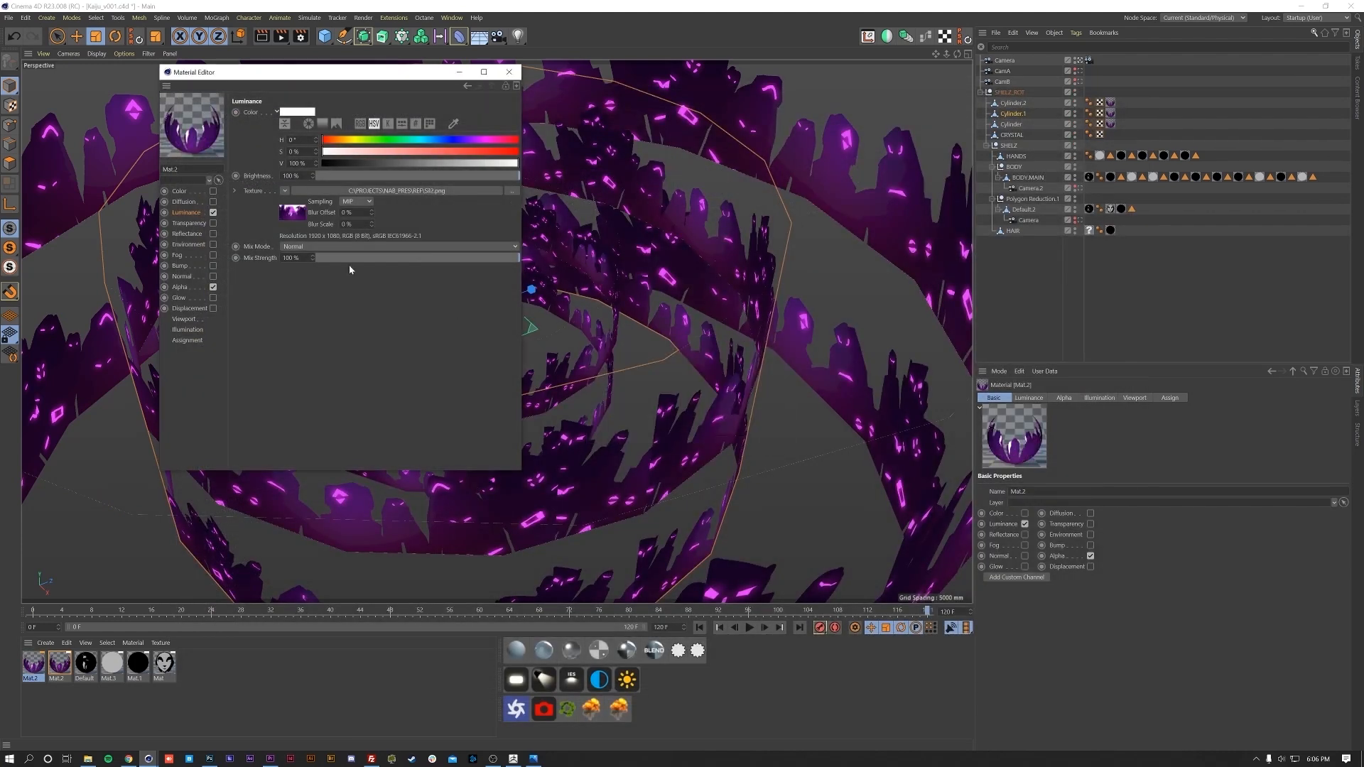
- Use the second silhouette image in the new material's Alpha channel as well, and apply the material to Cylinder.1
click(191, 288)
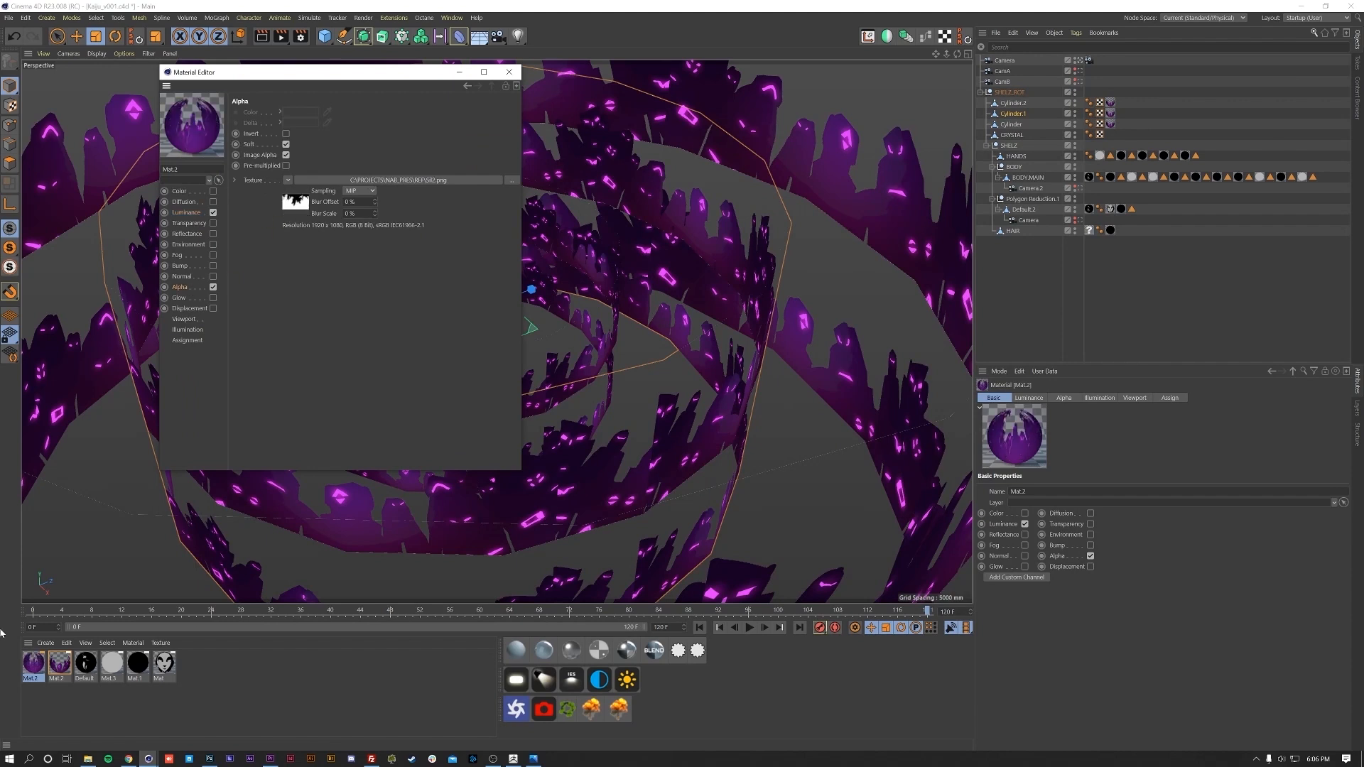
drag(45, 679, 473, 561)
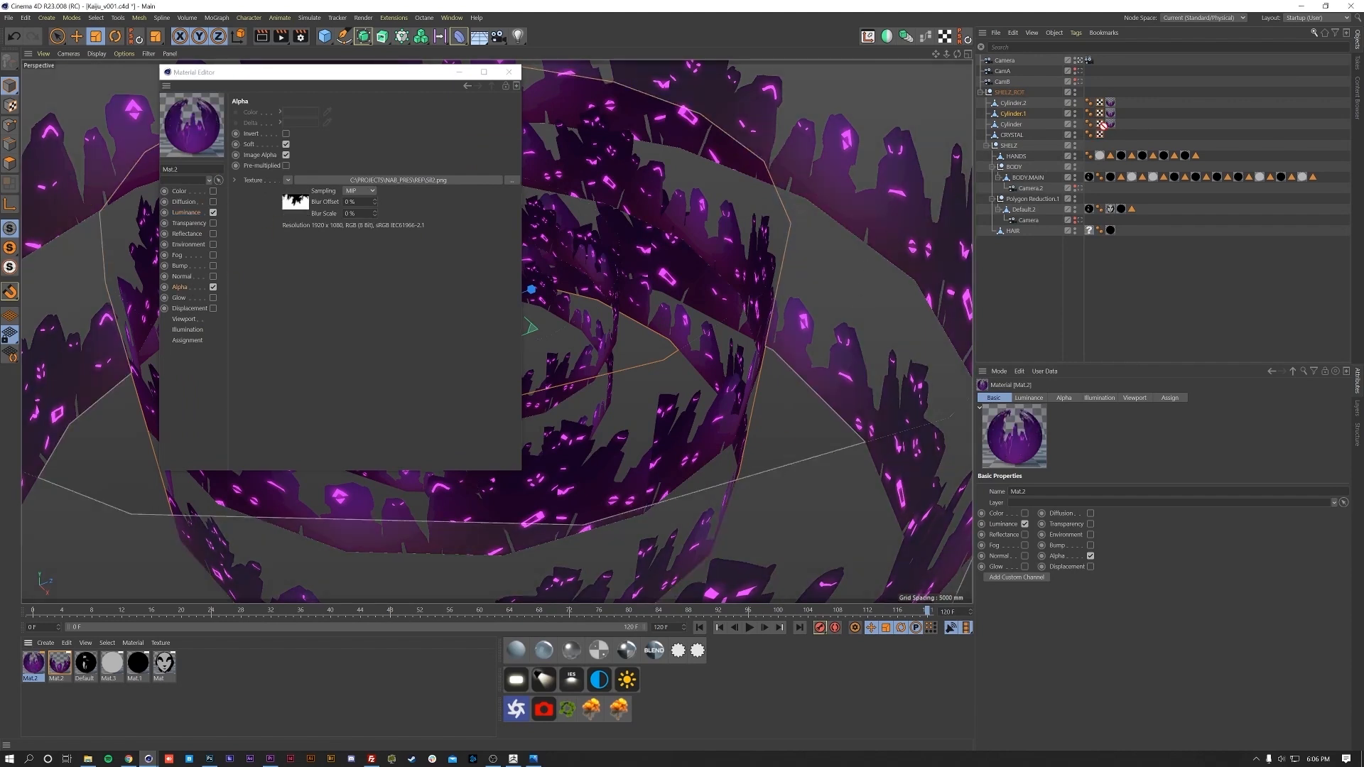
drag(1115, 115, 1112, 117)
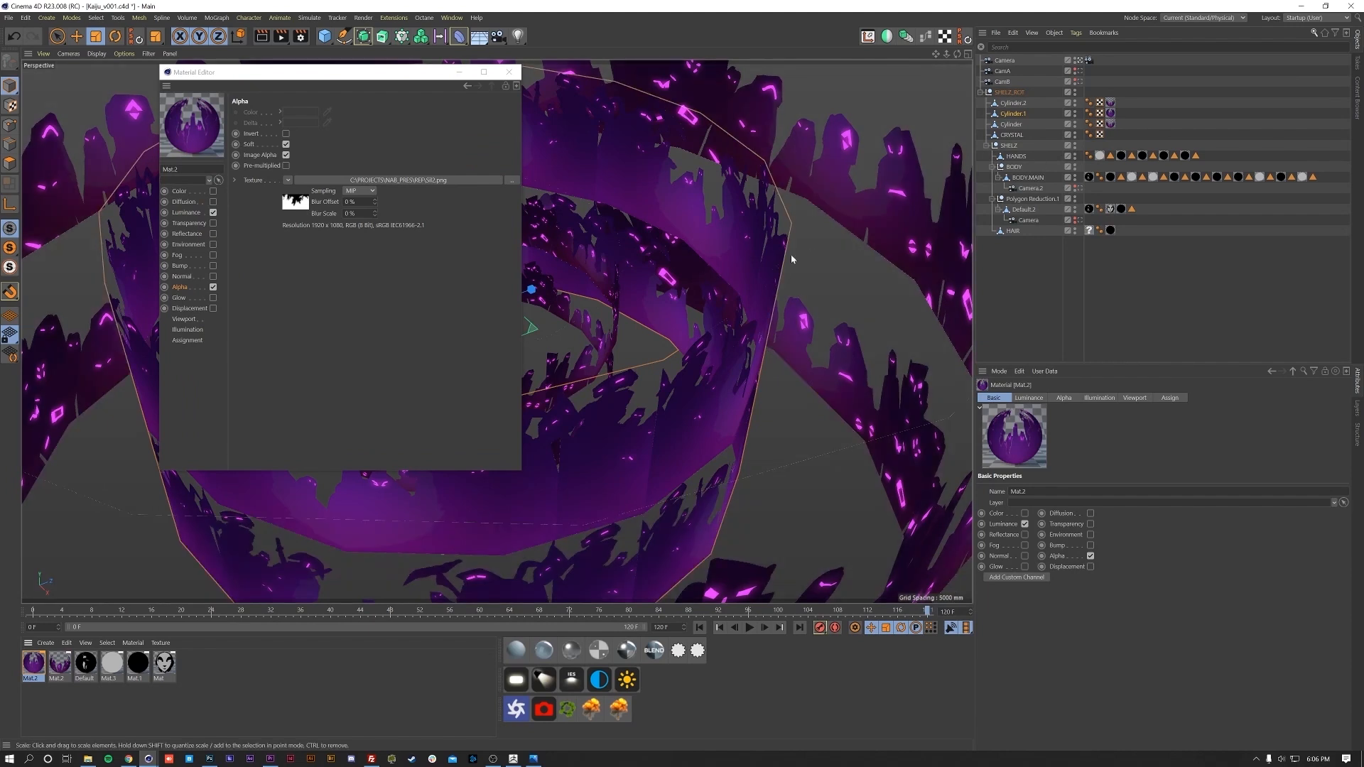
- Duplicate the second silhouette material and load the plain purple gradient image into the copy's Luminance channel without copying the file to the project
key(ctrl+c)
key(ctrl+v)
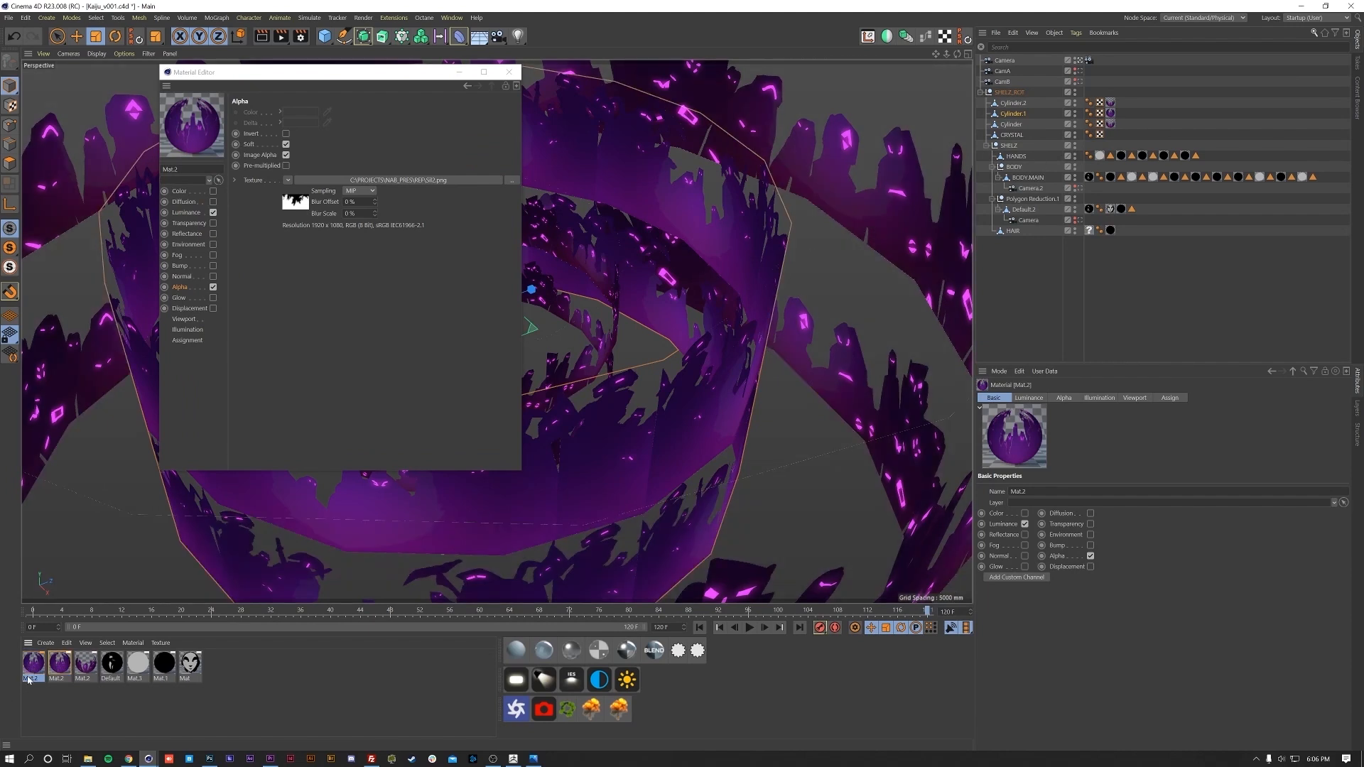
double_click(31, 672)
click(184, 212)
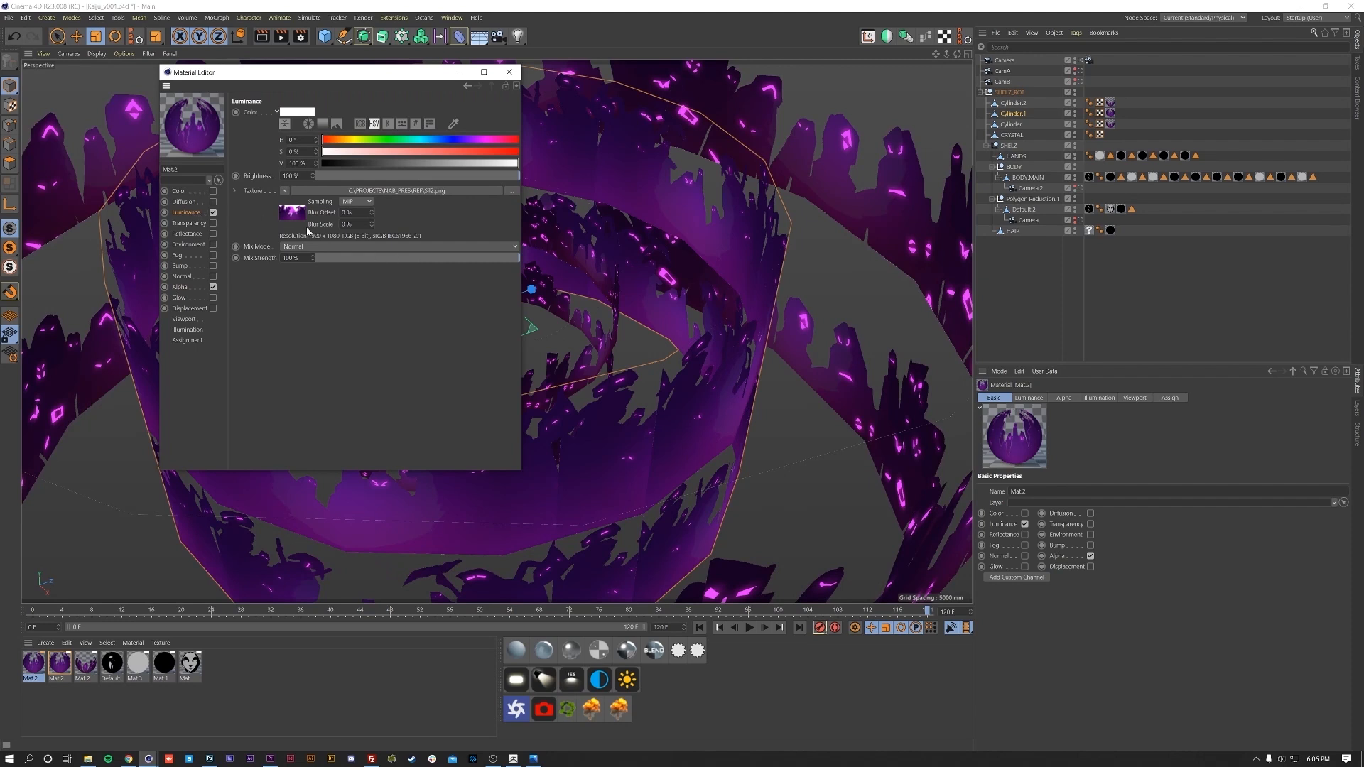
click(292, 213)
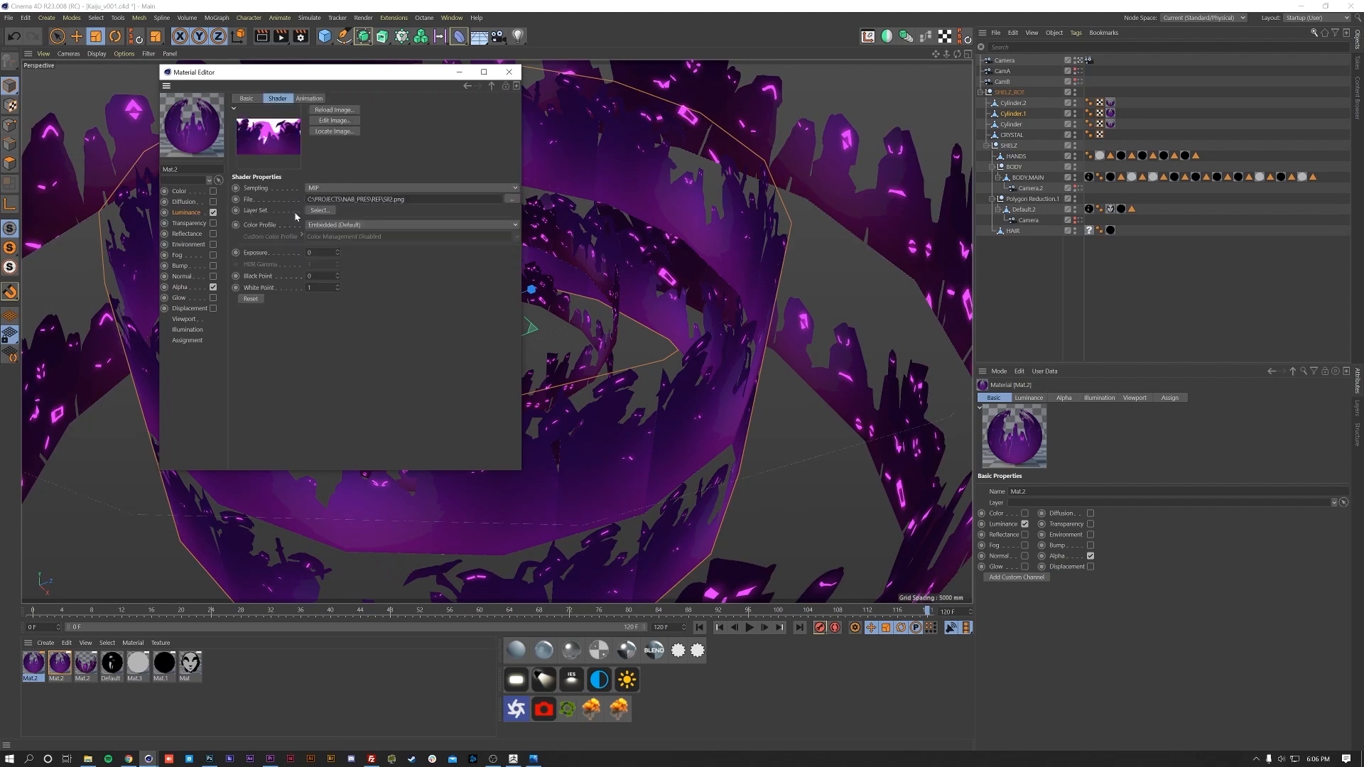
click(511, 201)
double_click(761, 174)
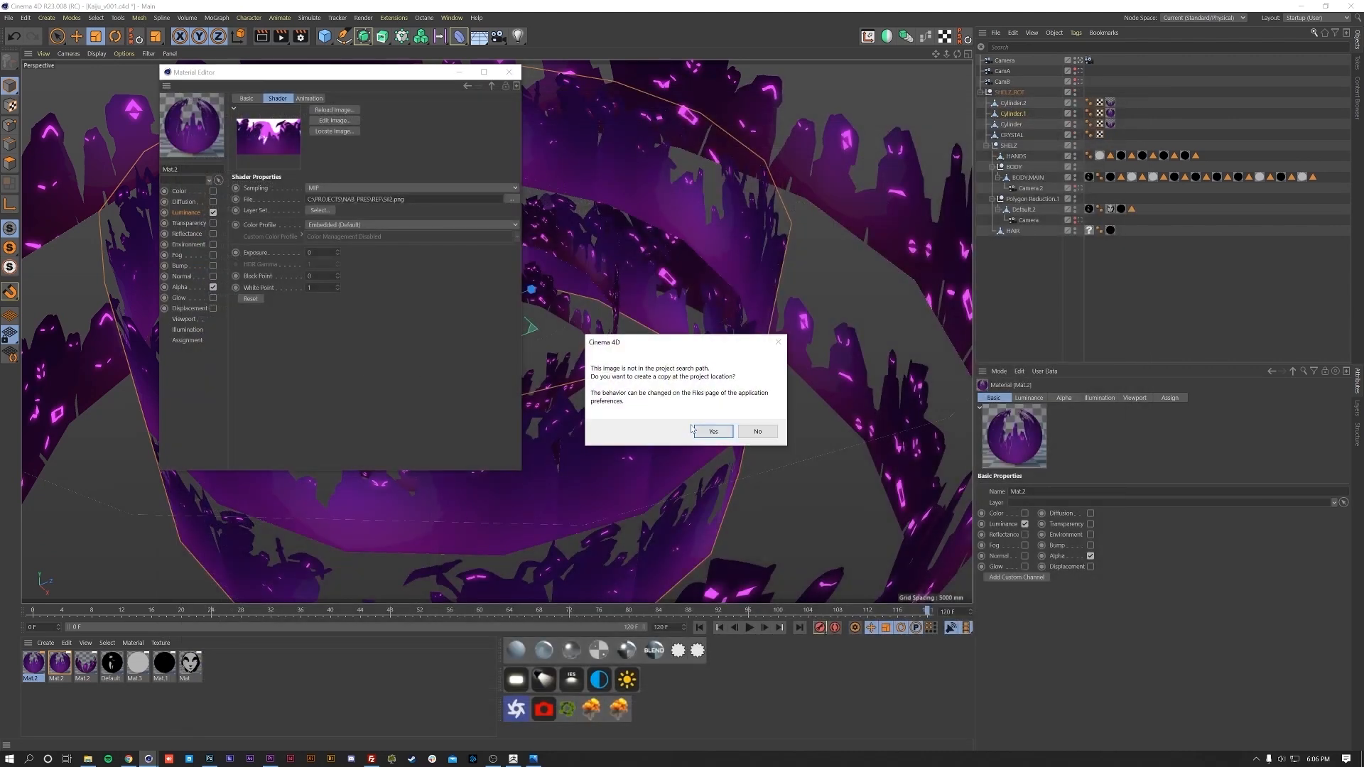
click(758, 431)
- Disable the gradient material's Alpha channel and apply the material to the outermost cylinder, Cylinder.2
click(197, 215)
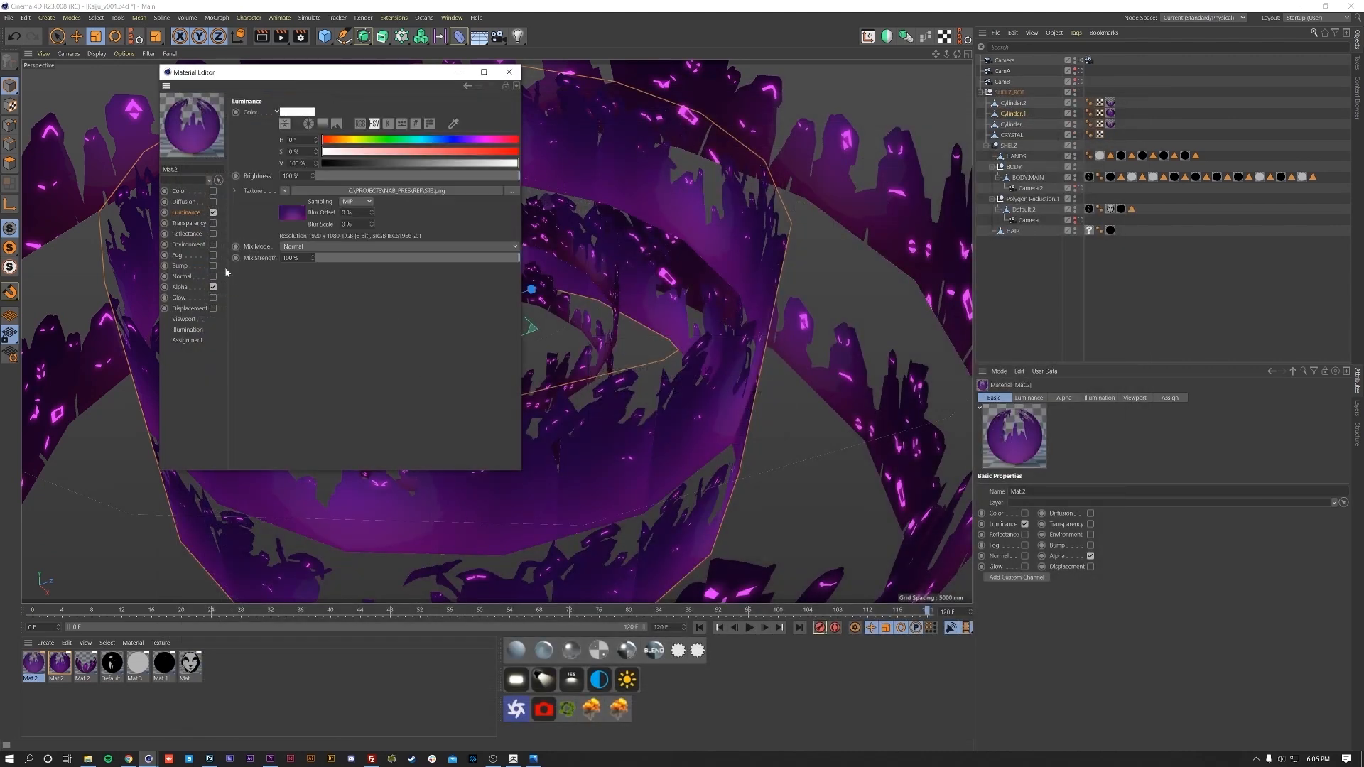
click(213, 287)
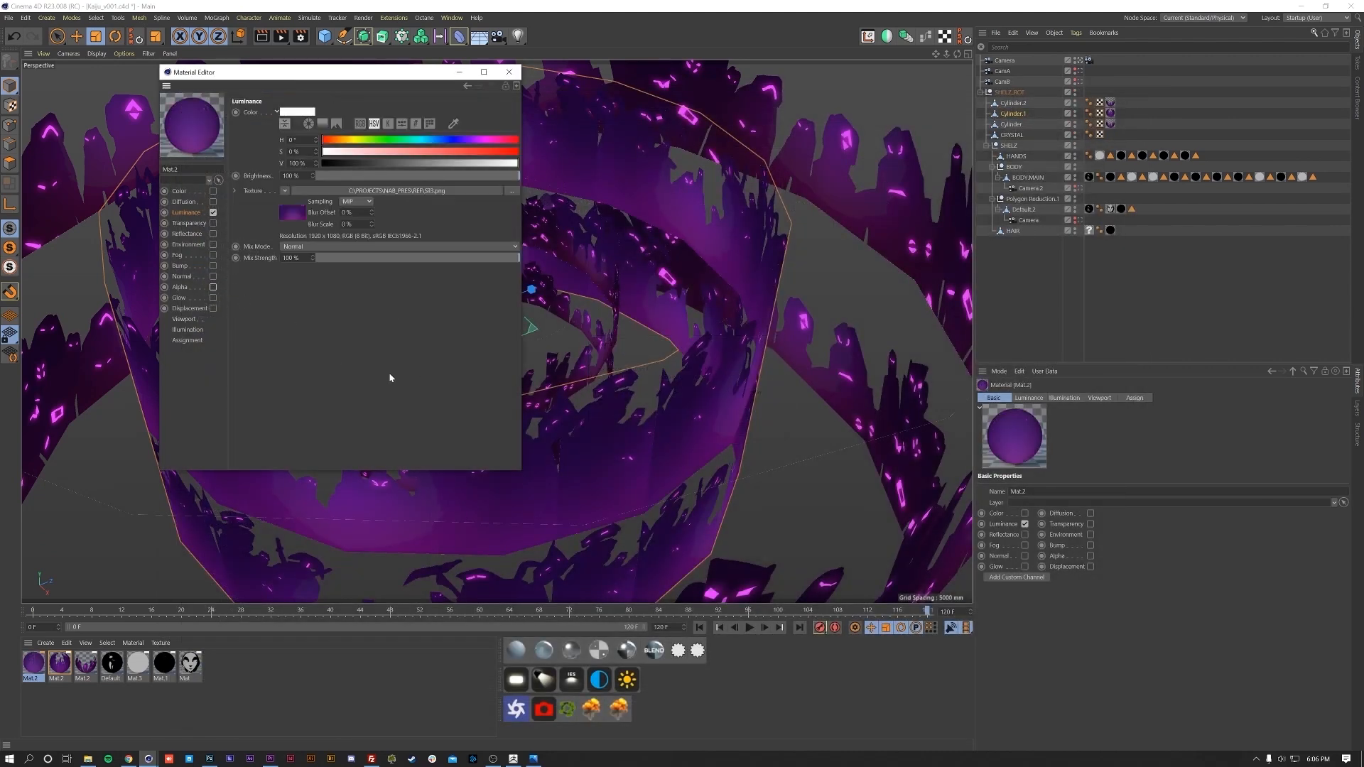
click(505, 80)
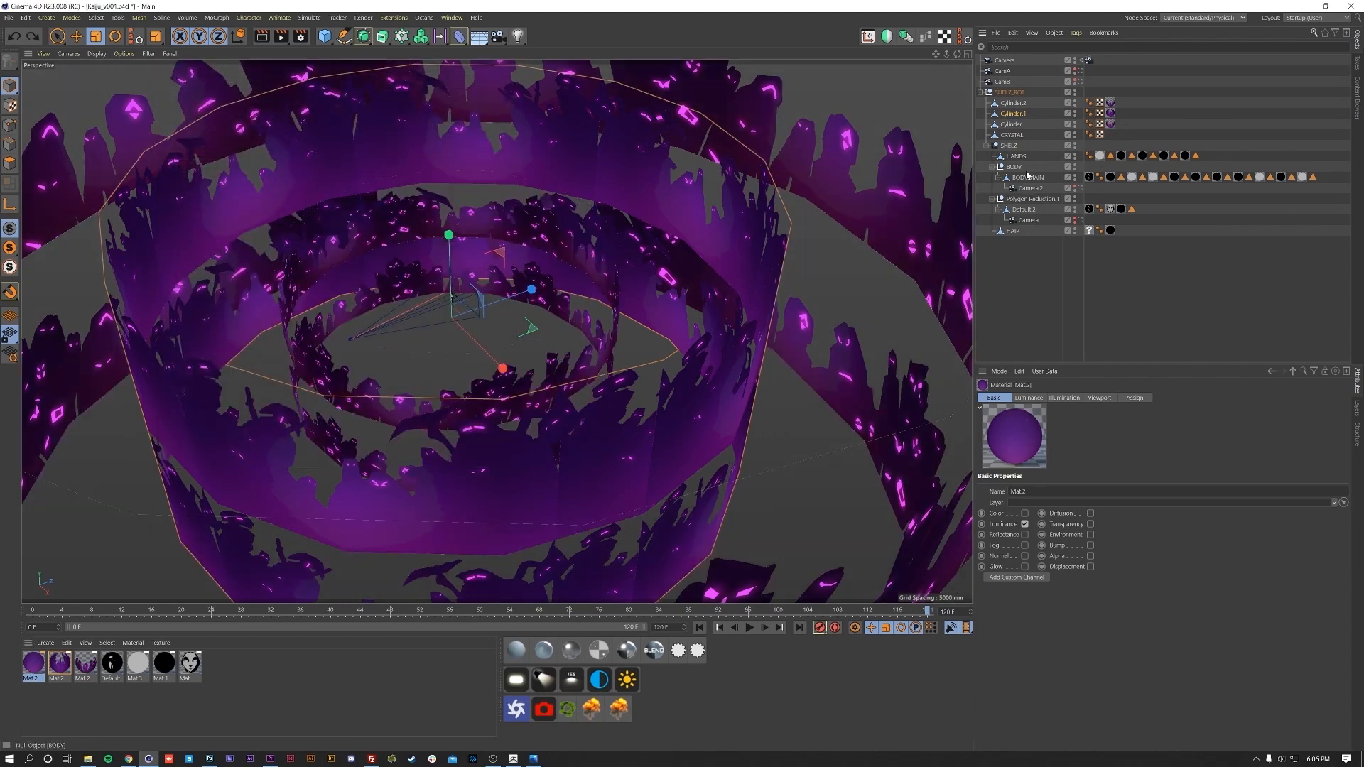
click(47, 689)
drag(102, 703, 1114, 105)
- Look through the Camera and scrub the timeline to review the layered cylinder backdrop behind the character
alt+middle_drag(670, 286, 604, 420)
alt+drag(603, 420, 675, 402)
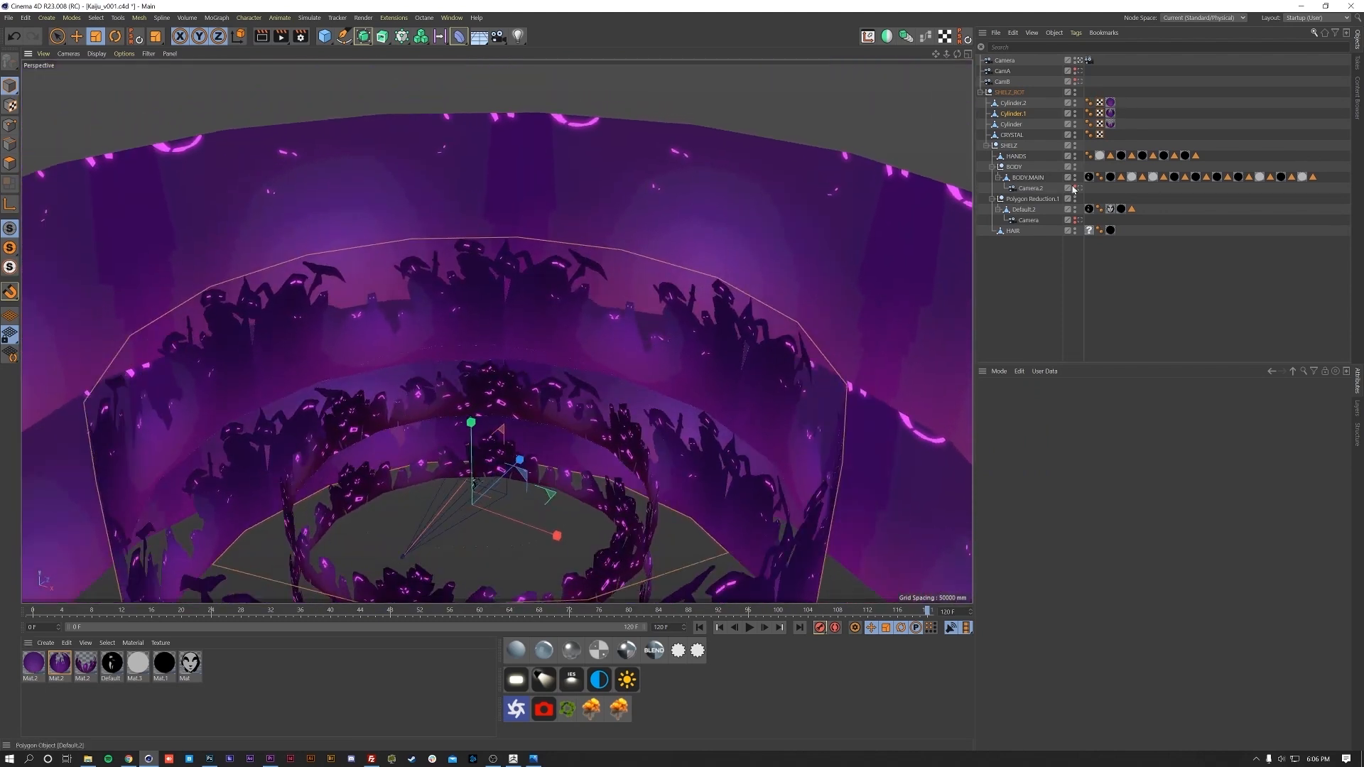
click(1077, 60)
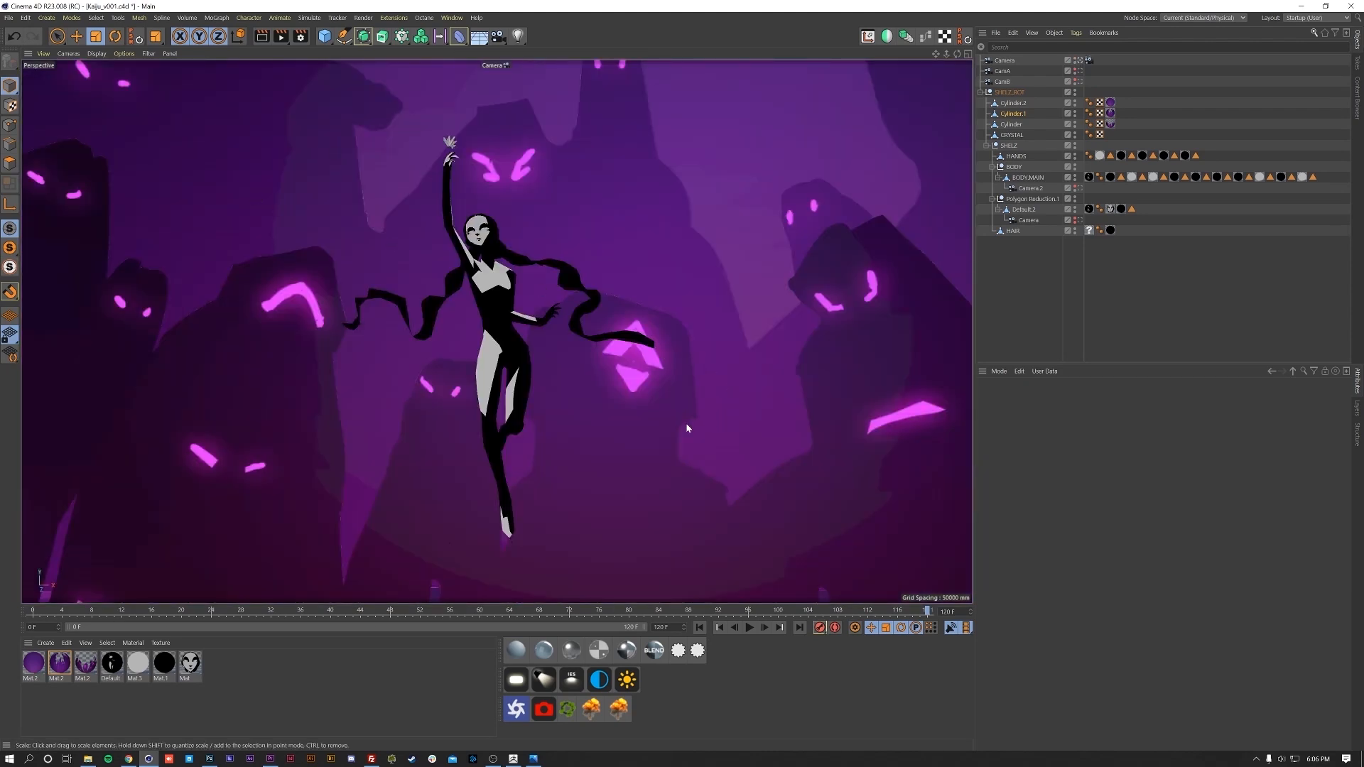
drag(920, 613, 1072, 544)
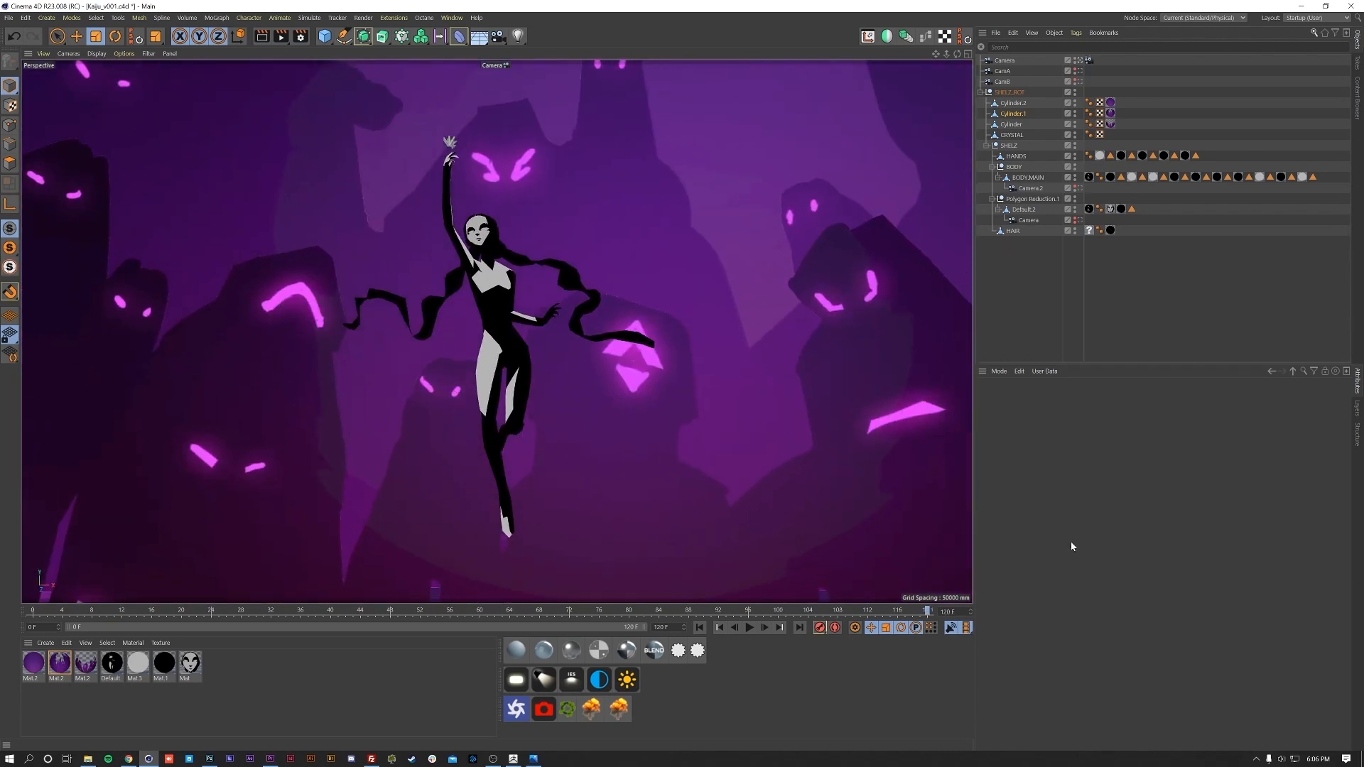
- Rotate Cylinder.1 about its vertical axis to shift its silhouettes behind the character, and lower it slightly
click(668, 224)
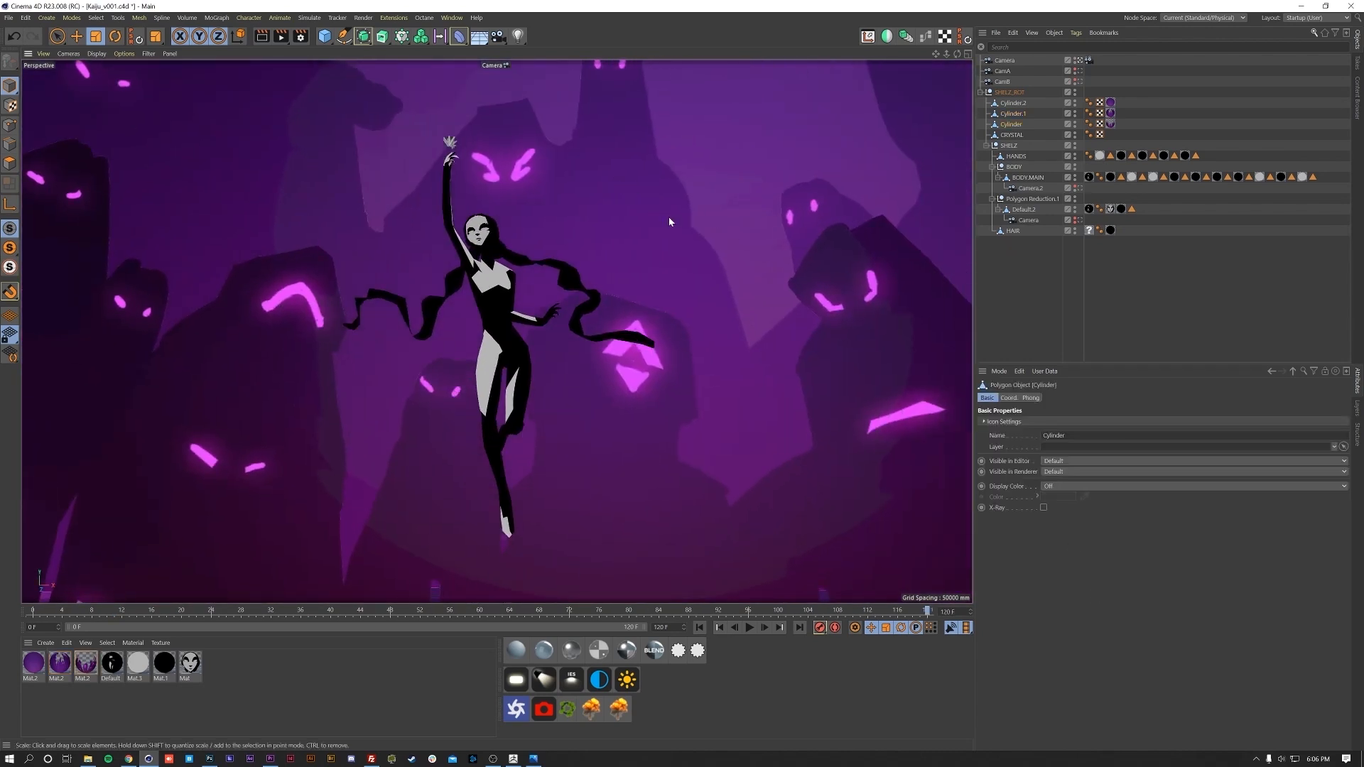
click(1023, 113)
middle_click(637, 342)
key(r)
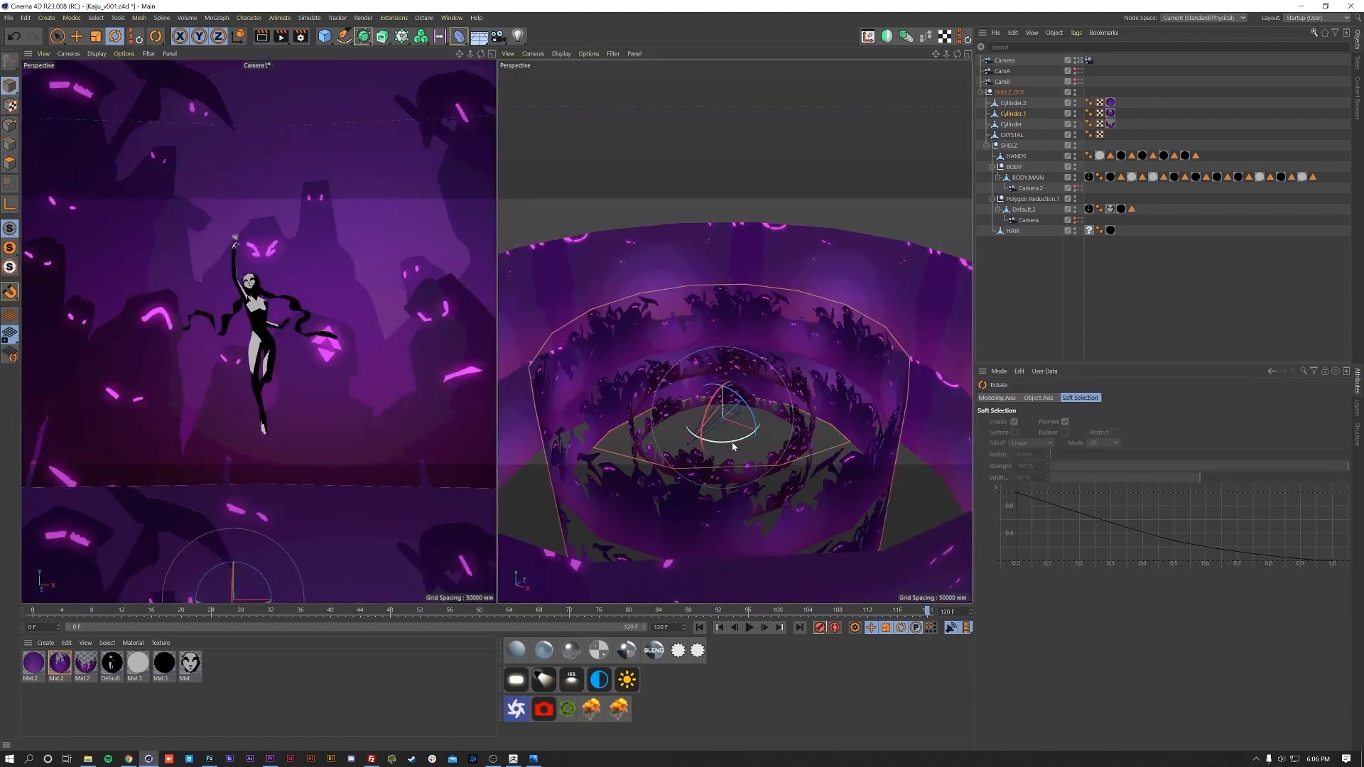
drag(739, 444, 733, 441)
key(e)
drag(723, 378, 723, 386)
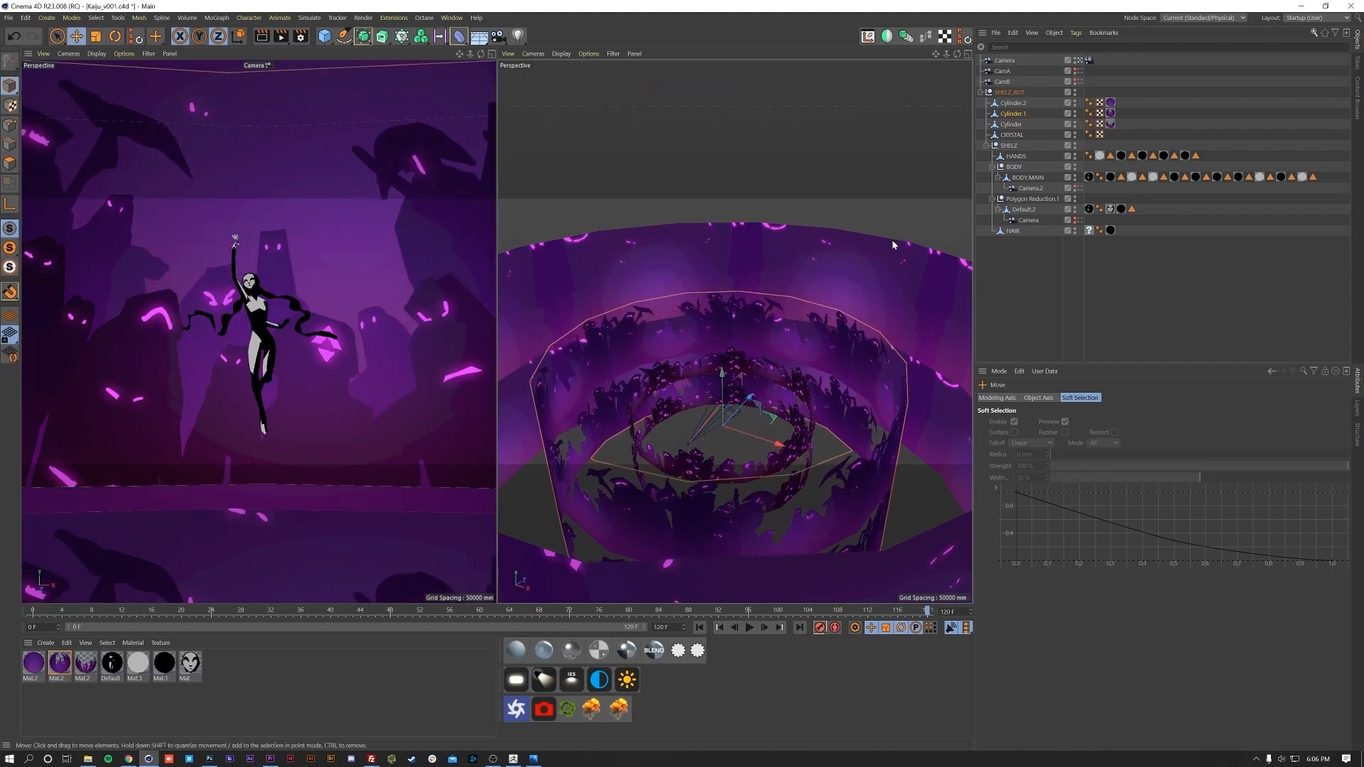
- Set the Cylinder.1 material tag's Length V to 41% and adjust the cylinder's height to frame the character with its silhouettes
click(1110, 113)
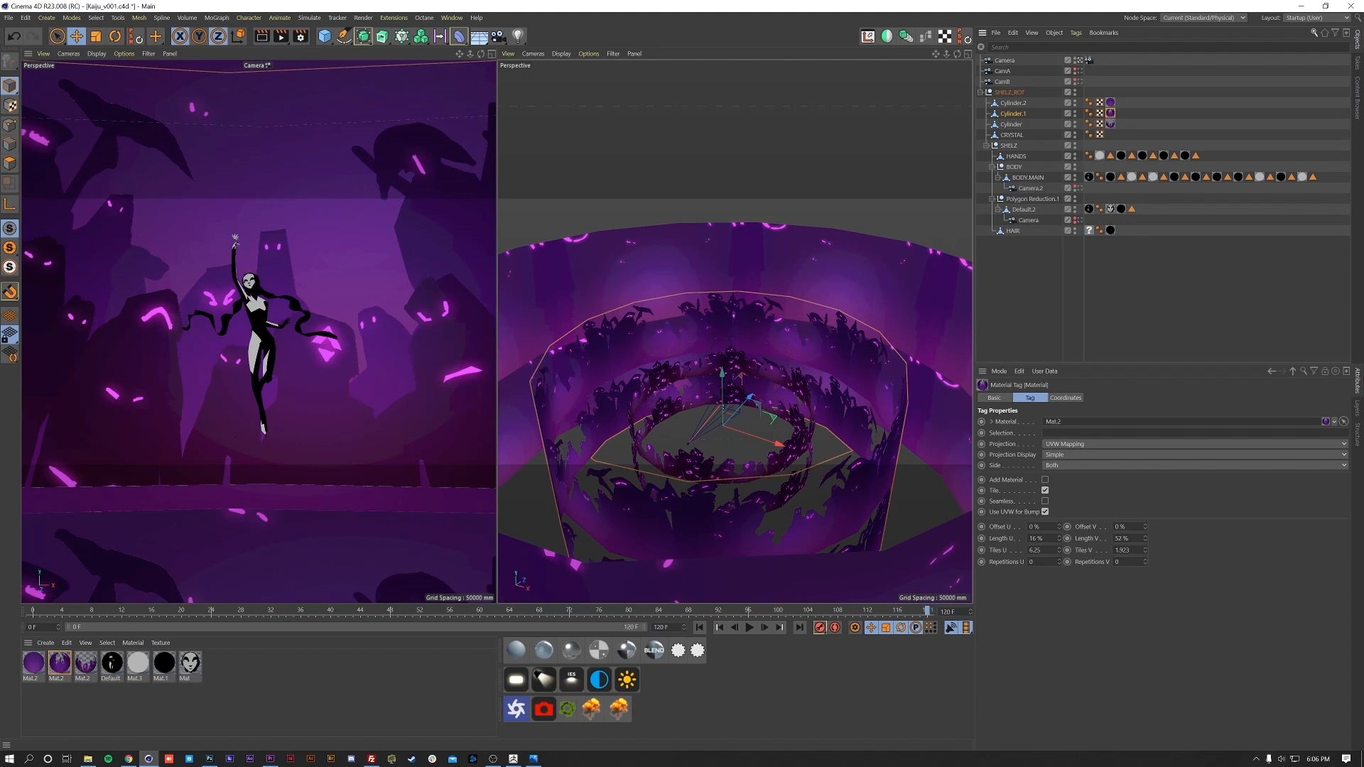
drag(1149, 541, 1150, 561)
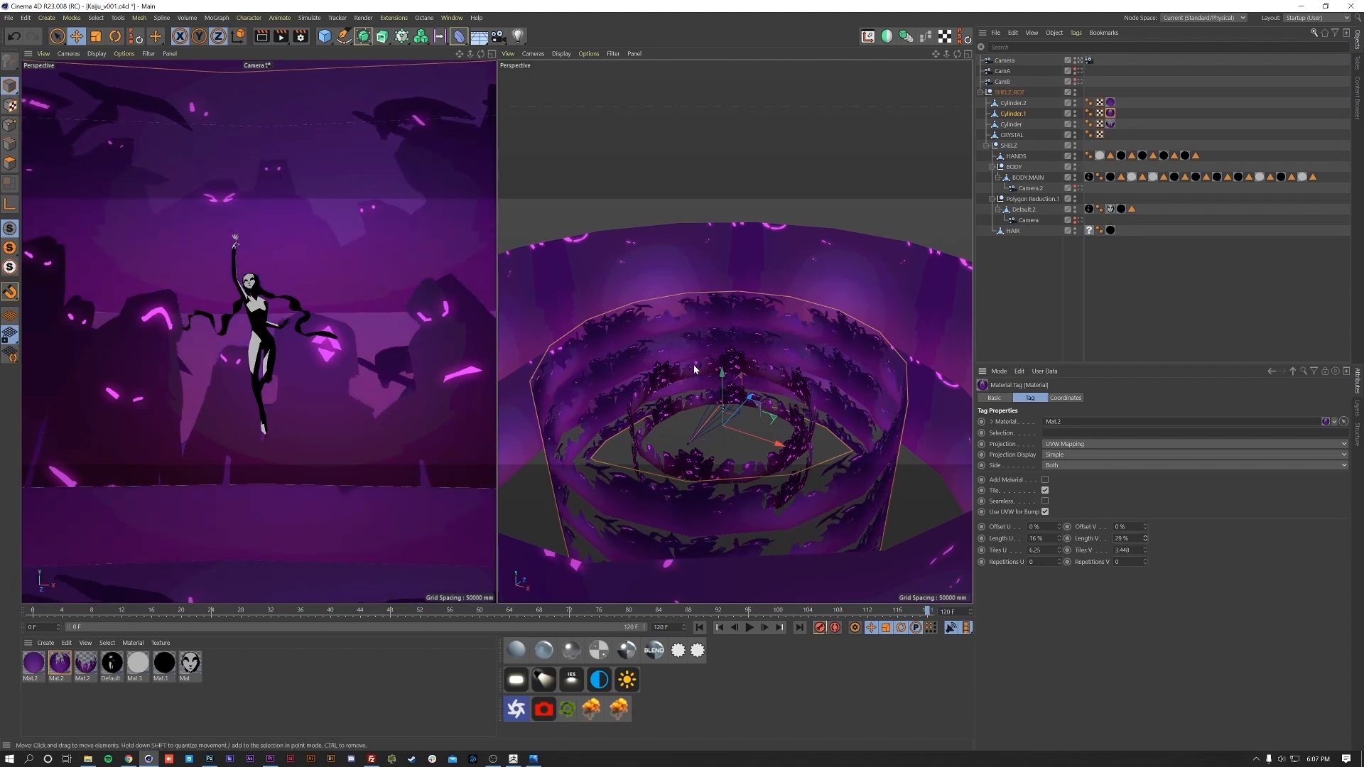
drag(722, 375, 721, 392)
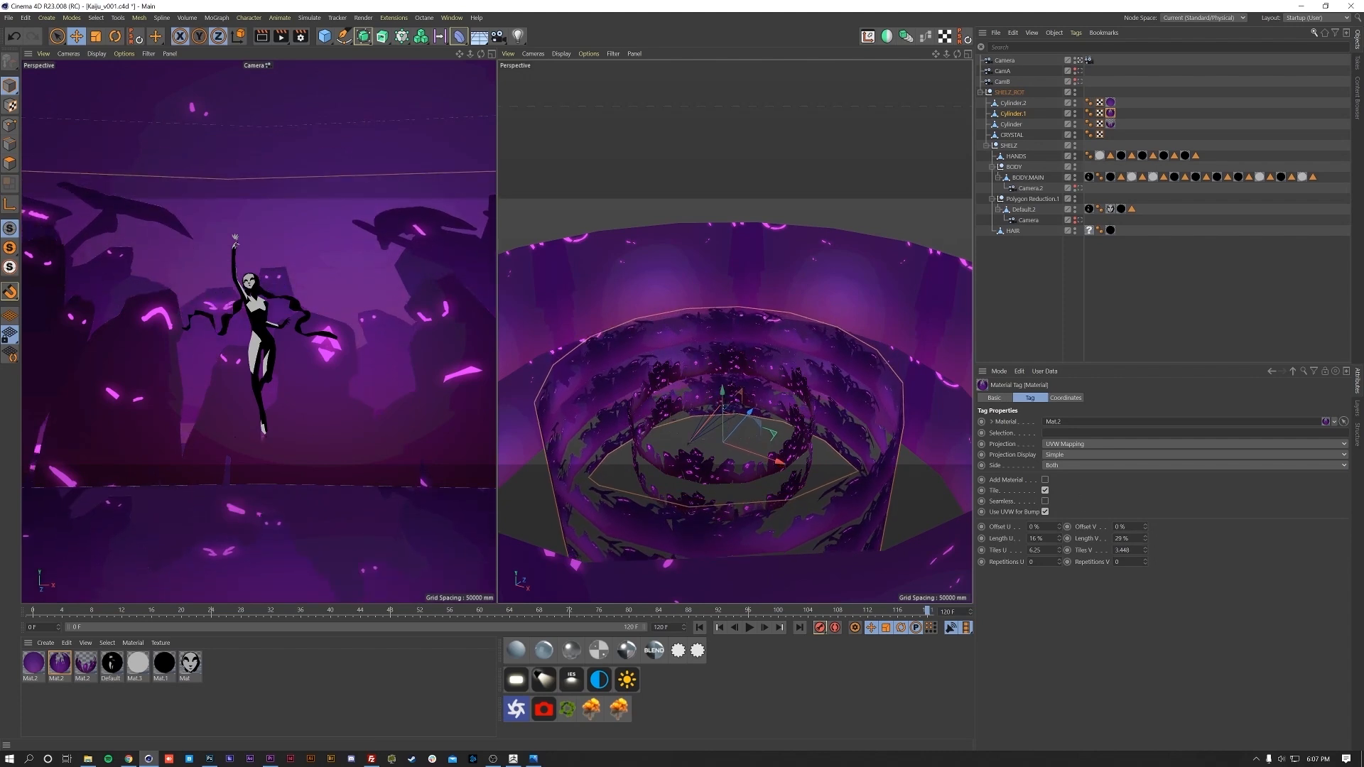
drag(1145, 538, 1145, 524)
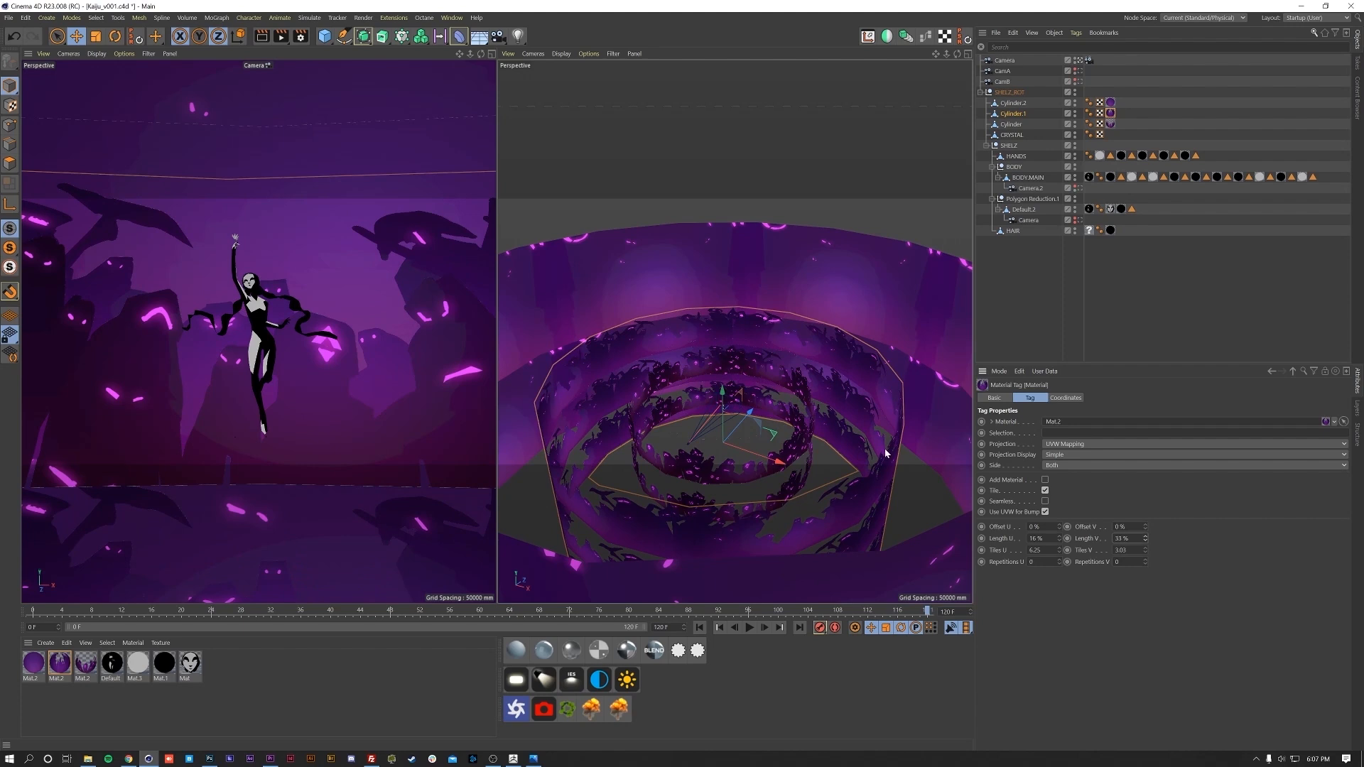
drag(721, 390, 722, 391)
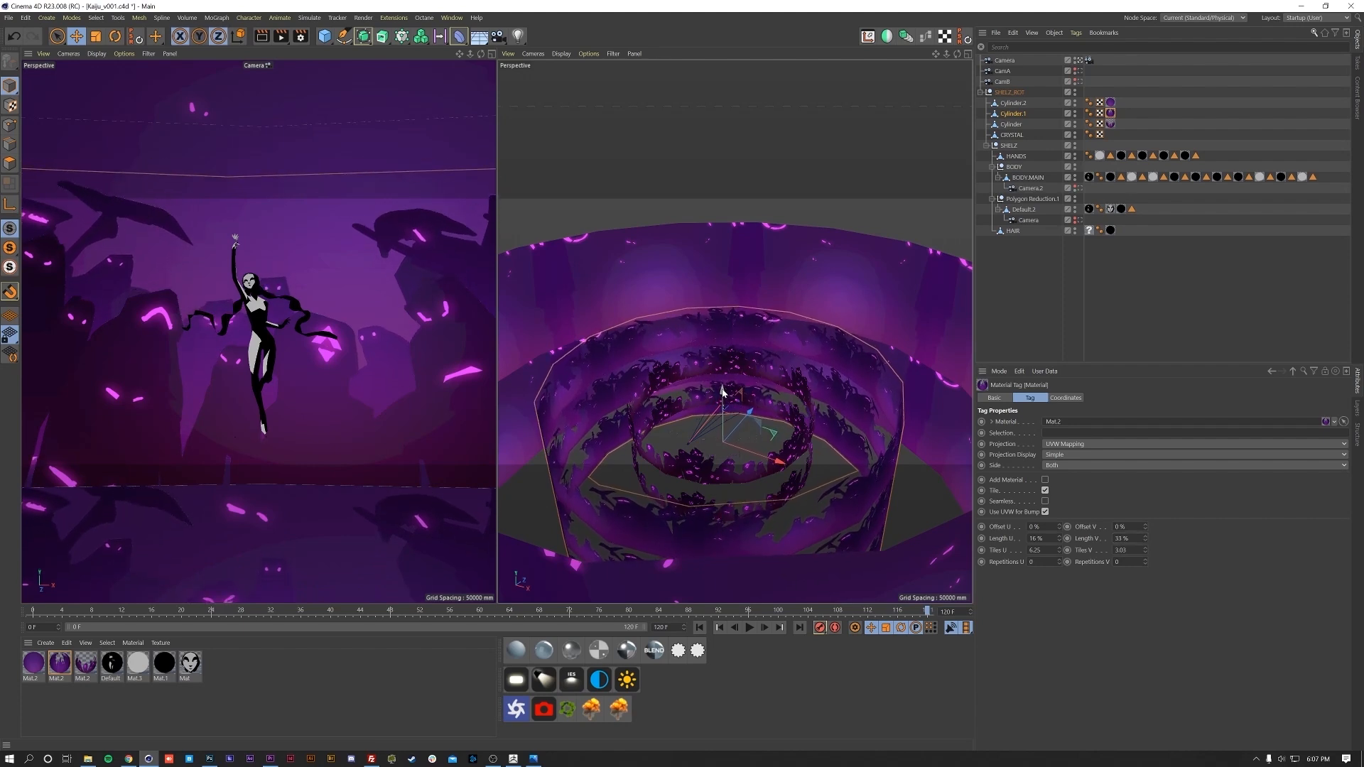
drag(1146, 540, 1144, 537)
drag(1145, 539, 1145, 535)
drag(732, 399, 722, 386)
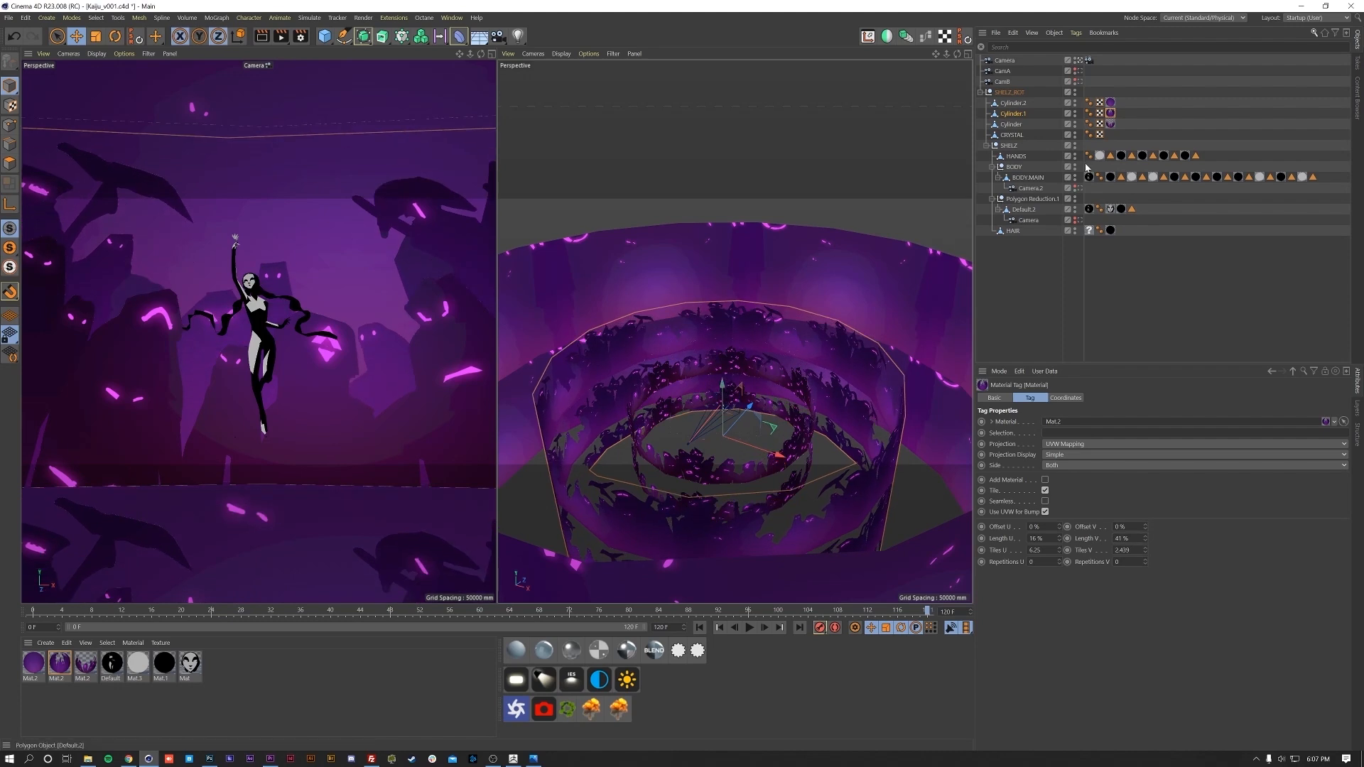
- Lower Cylinder.2 and set its material tag's Length V to 27% so its silhouettes fill the backdrop behind the character
click(1110, 125)
click(837, 272)
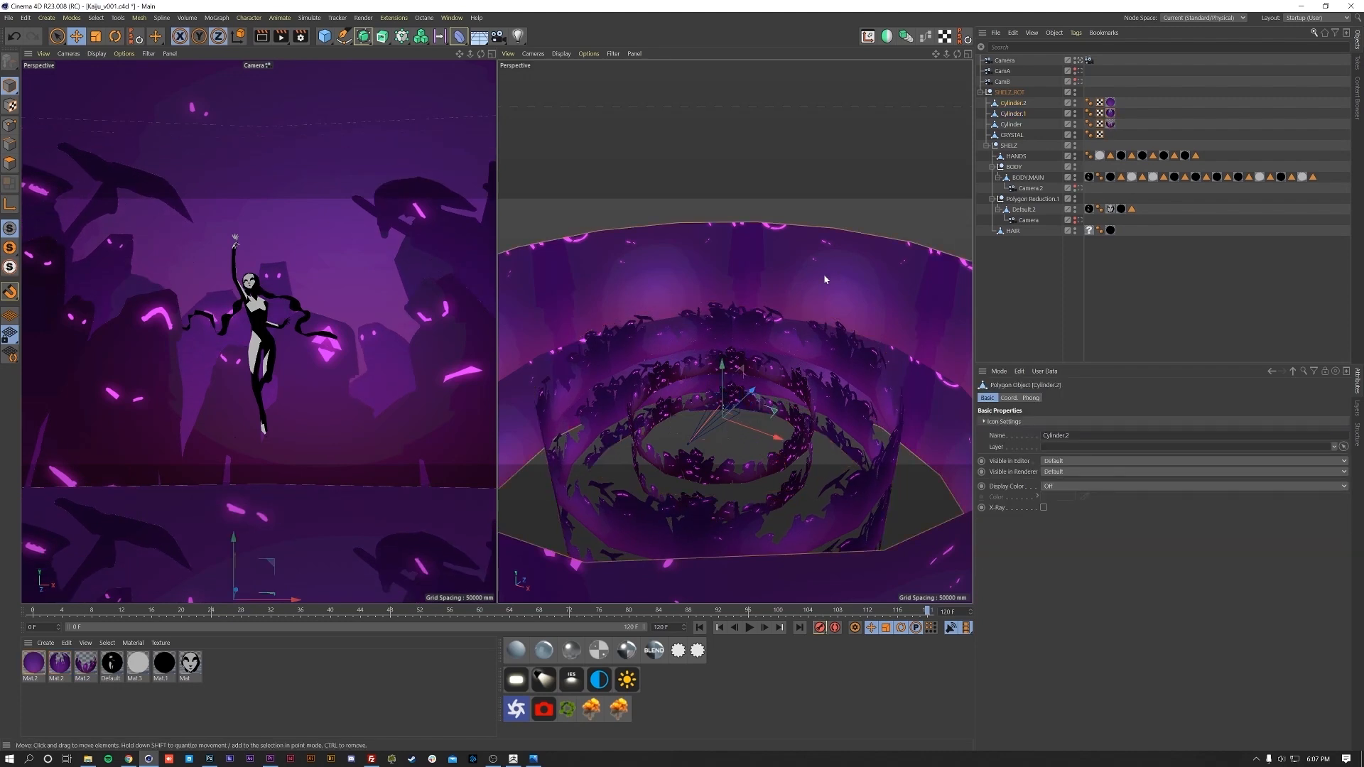
drag(724, 375, 722, 404)
click(1111, 103)
drag(1149, 541, 1149, 586)
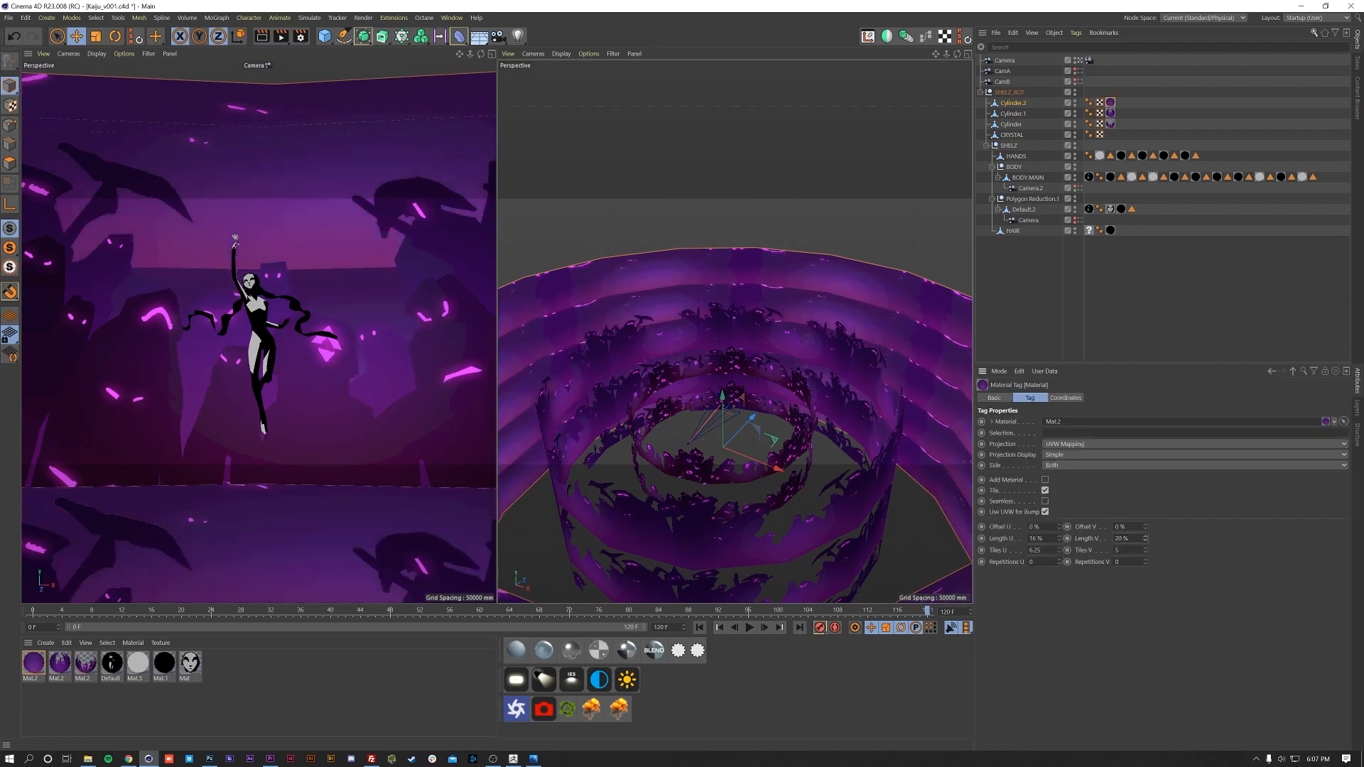
drag(723, 397, 725, 428)
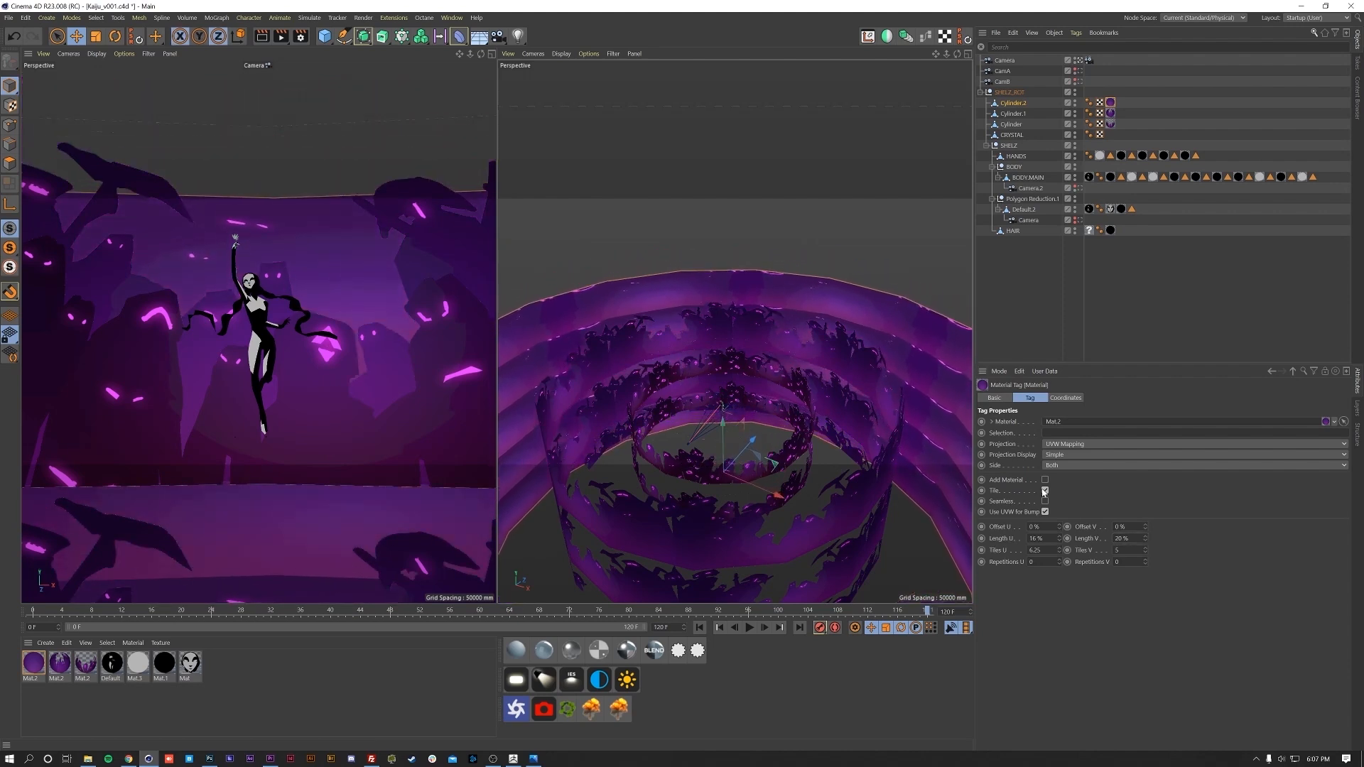
drag(1145, 541, 1145, 536)
drag(725, 430, 725, 420)
middle_click(351, 296)
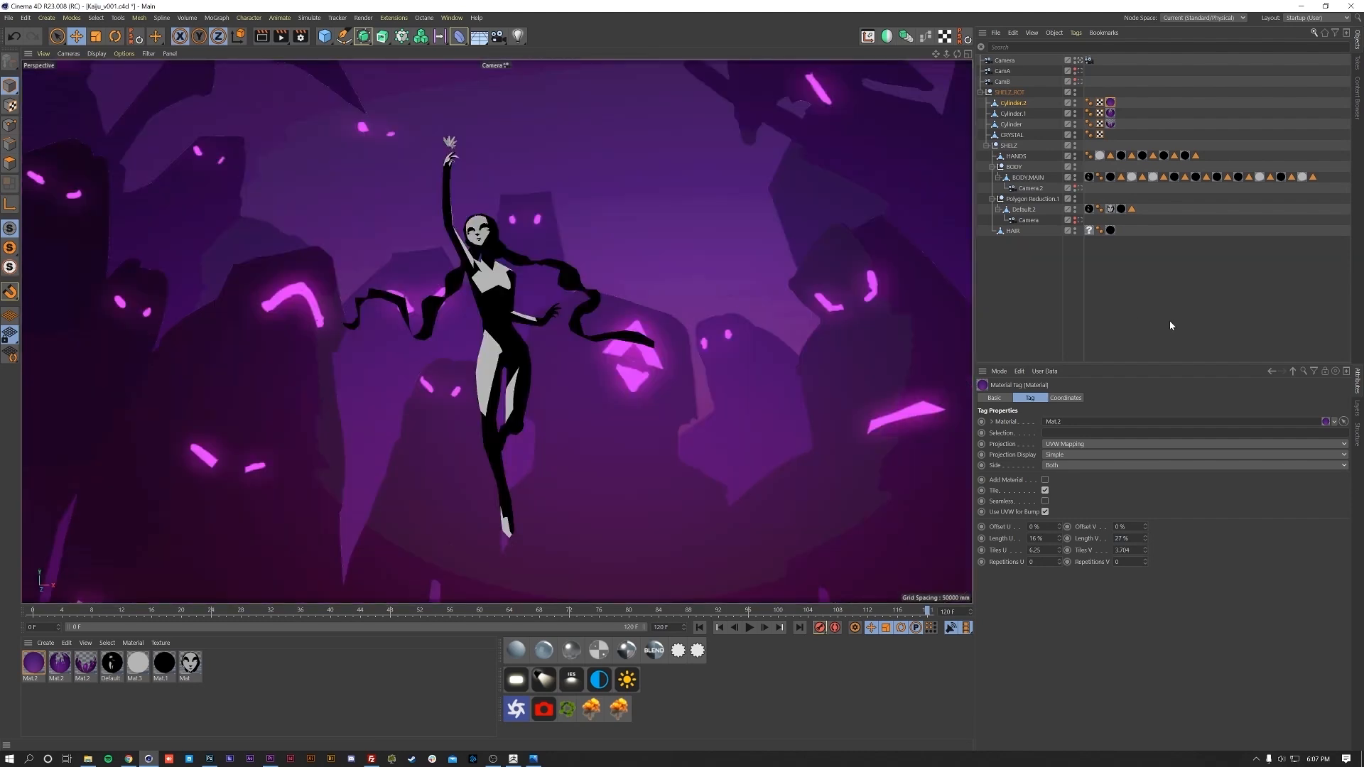
click(1170, 326)
drag(927, 616, 1068, 627)
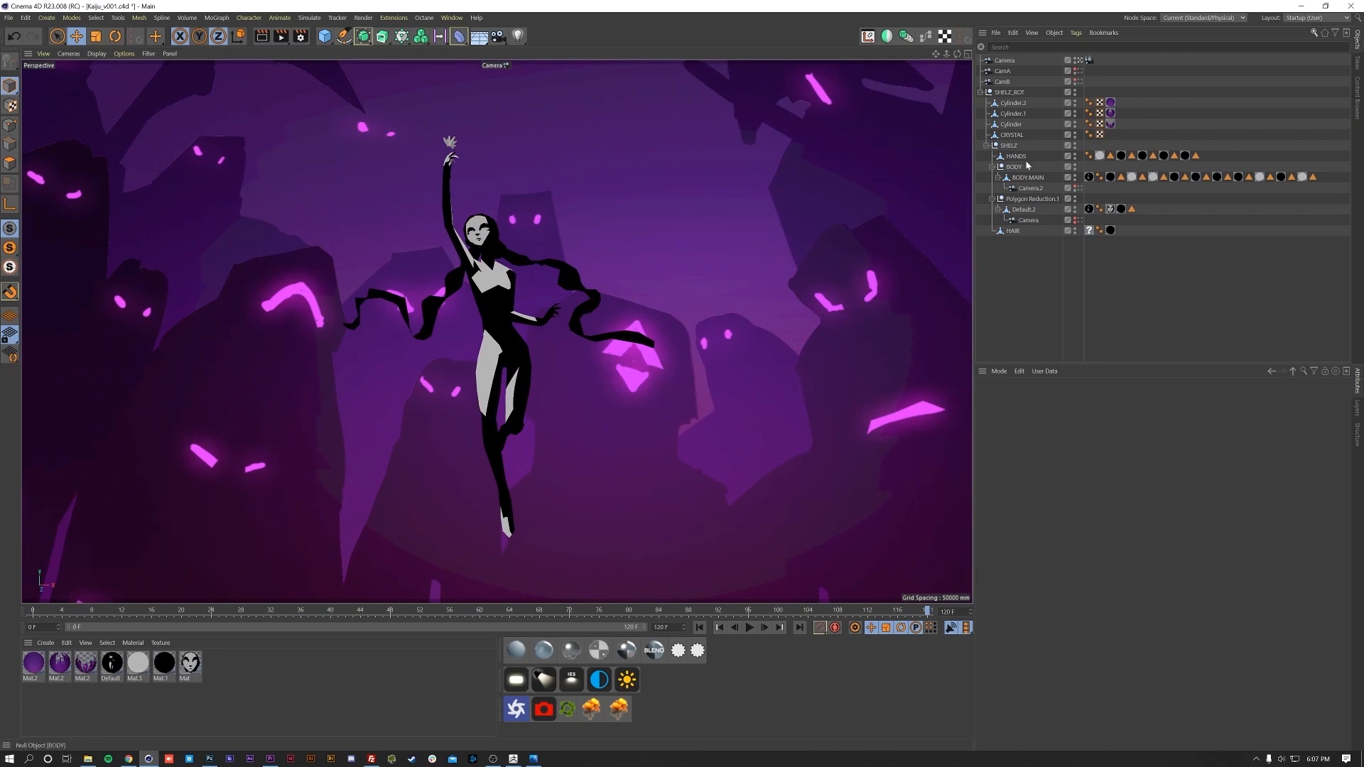
- Group Cylinder, Cylinder.1 and Cylinder.2 under a null named BG
click(1013, 103)
ctrl+click(1013, 114)
ctrl+click(1012, 125)
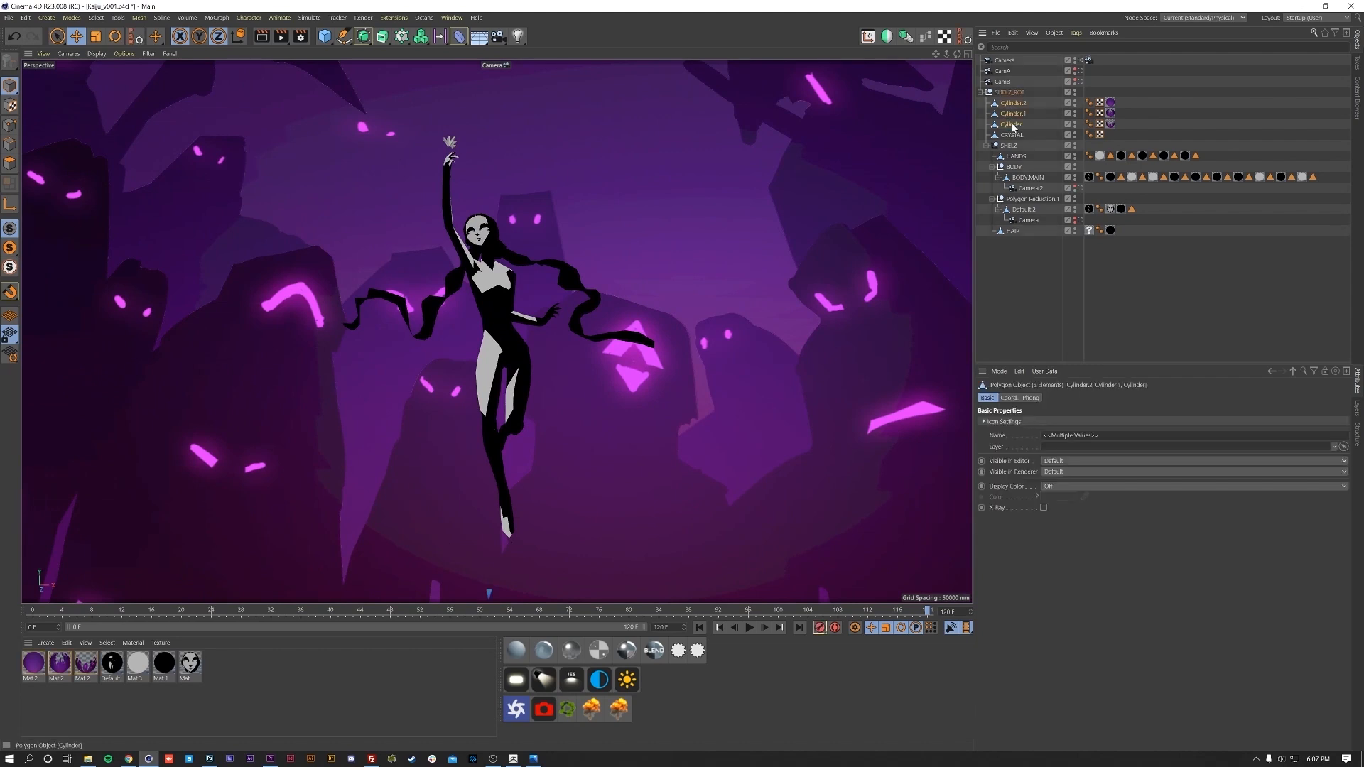
key(alt+g)
double_click(1007, 103)
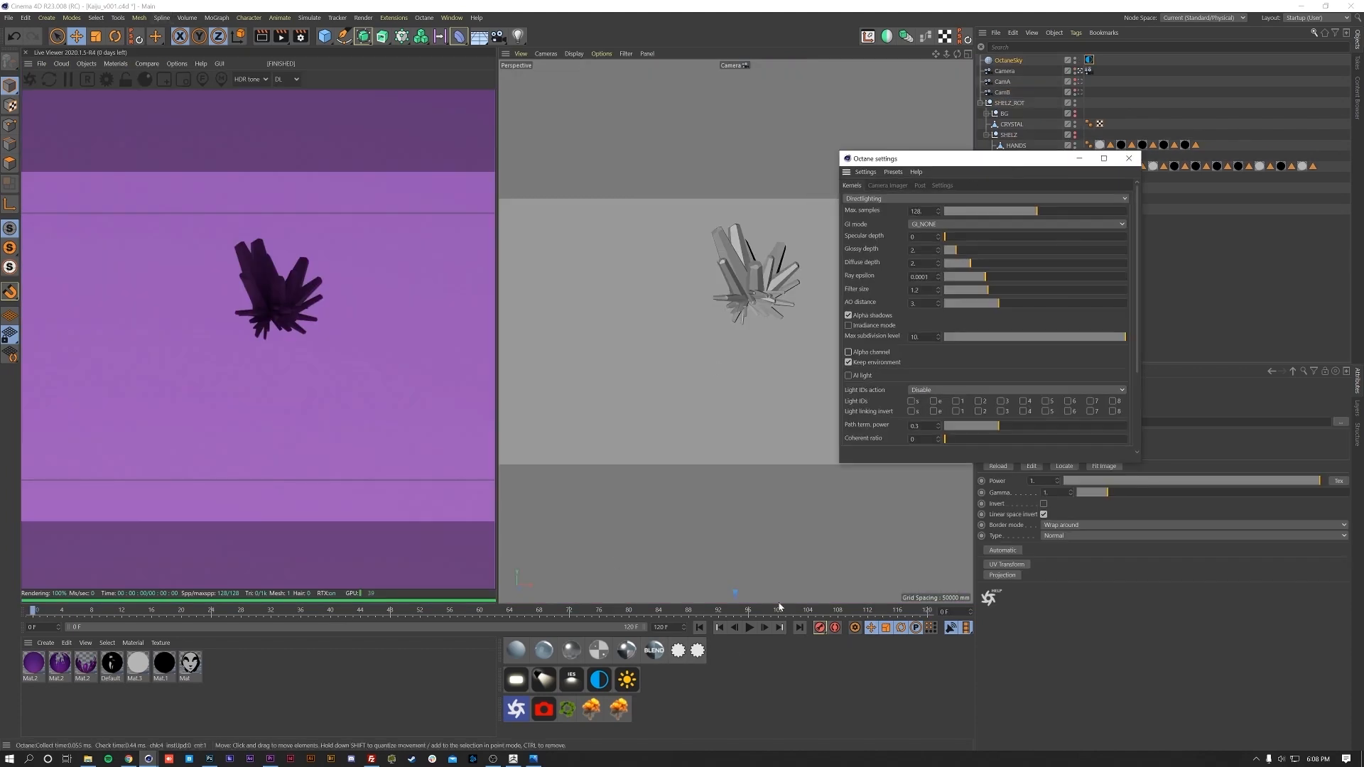
- Return to frame 0, show the BG group to check its effect in the live render, and hide it again
drag(779, 608, 32, 610)
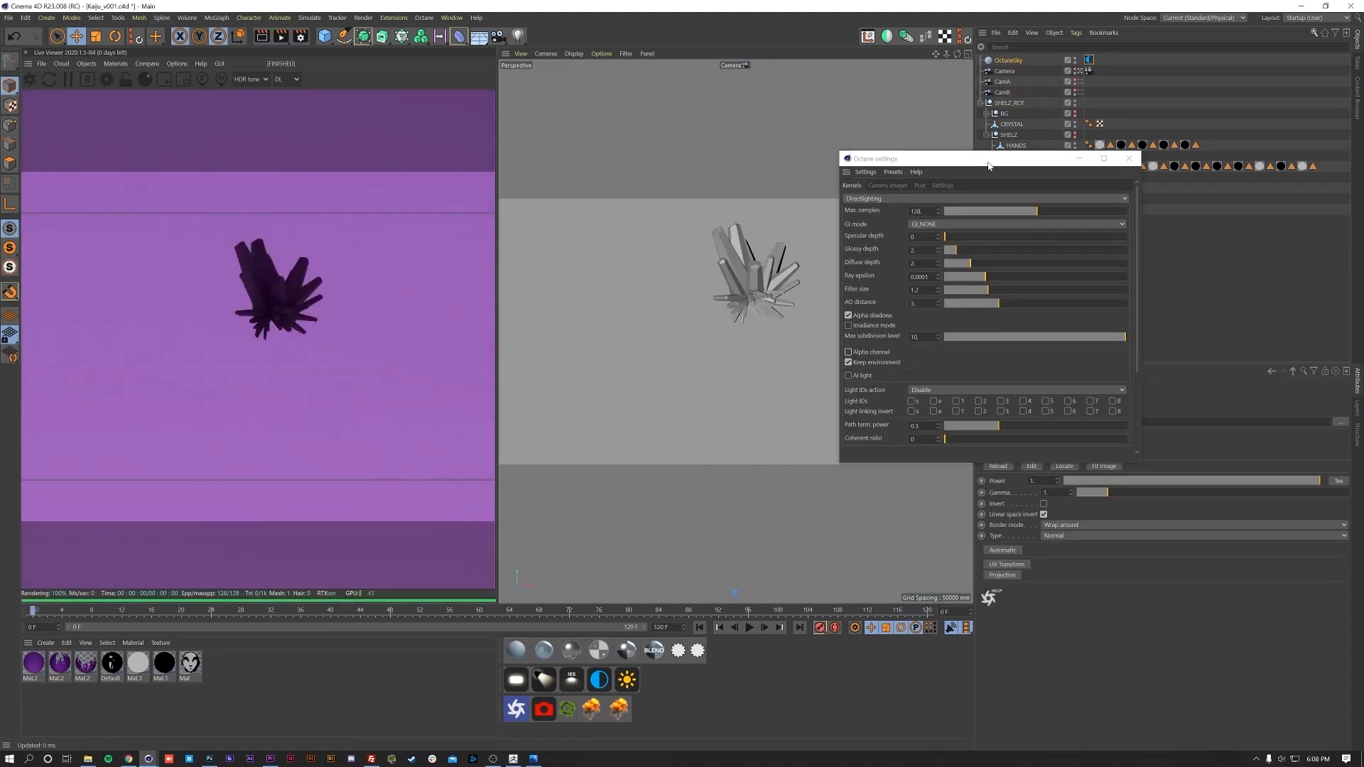
drag(988, 166, 633, 198)
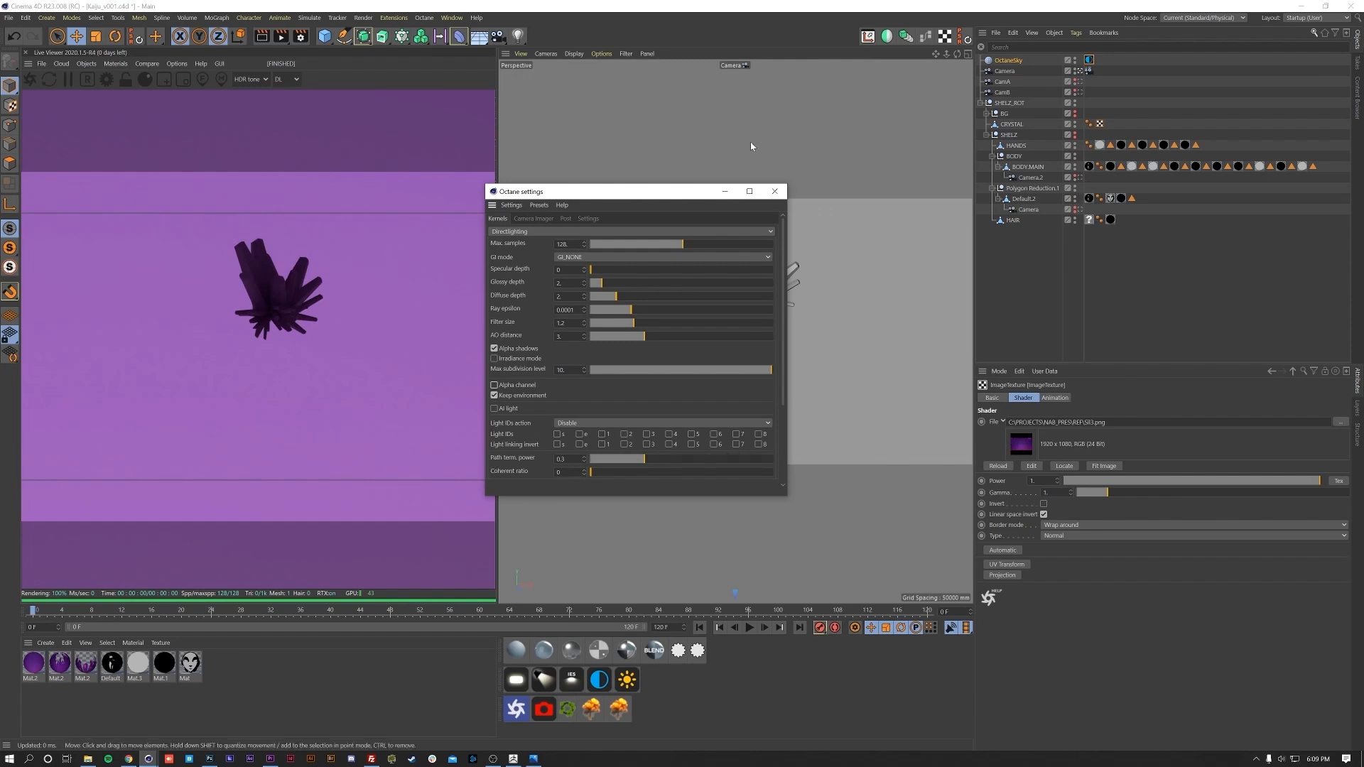
drag(585, 191, 396, 310)
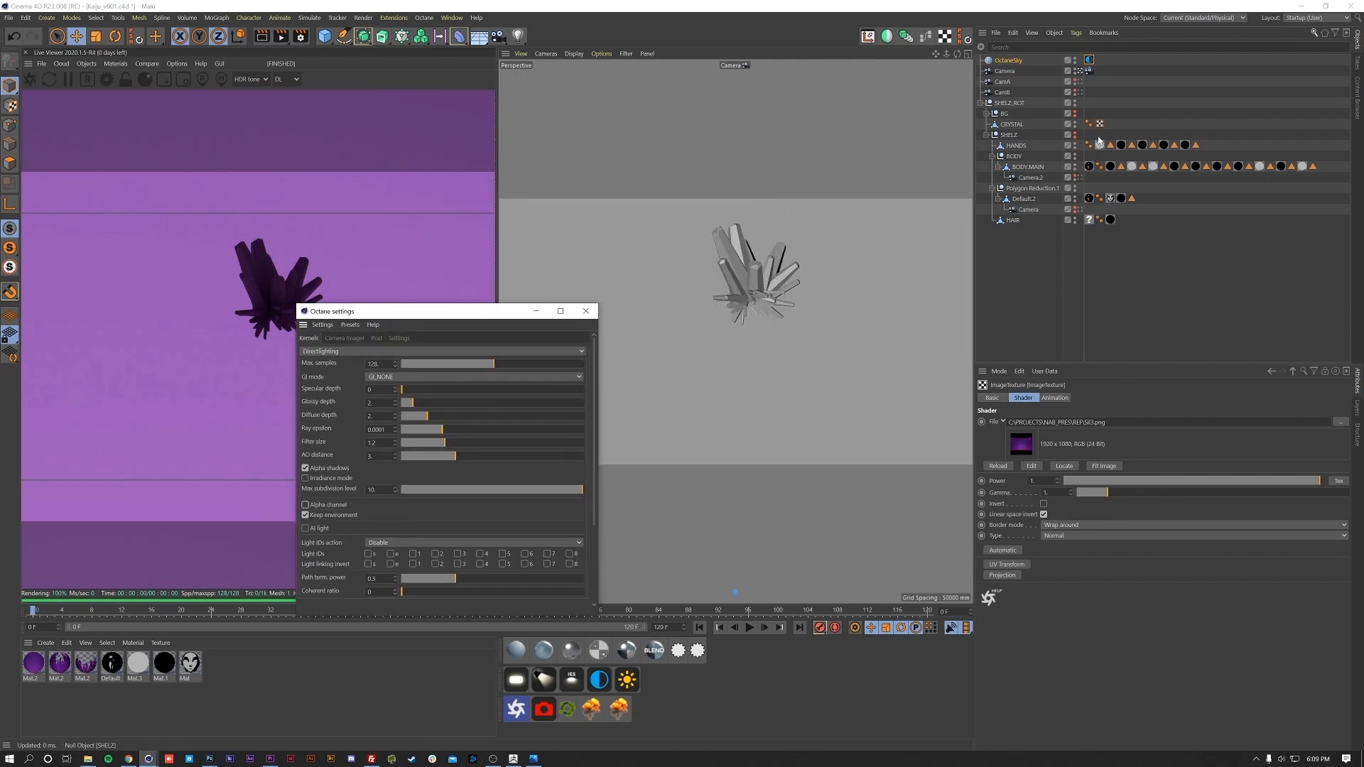
alt+click(1074, 114)
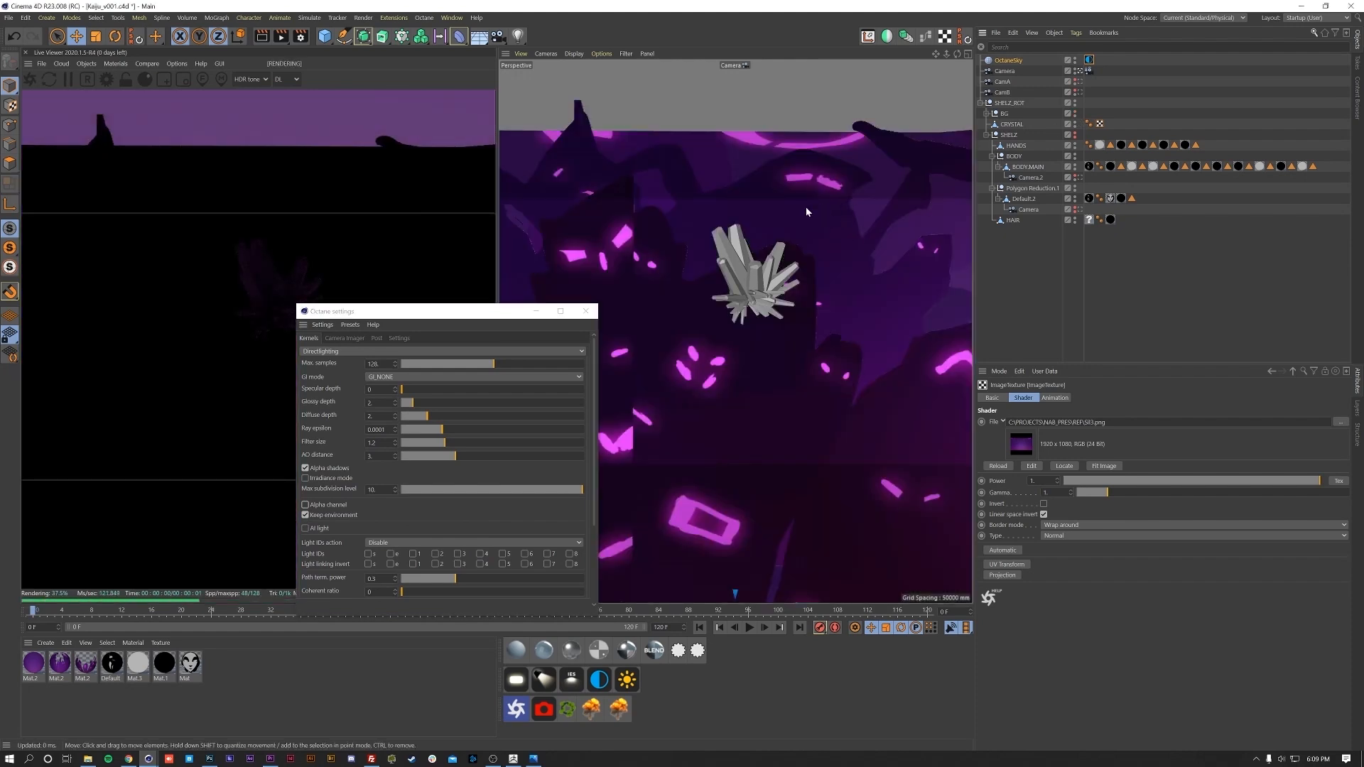
alt+click(1075, 113)
drag(399, 311, 868, 214)
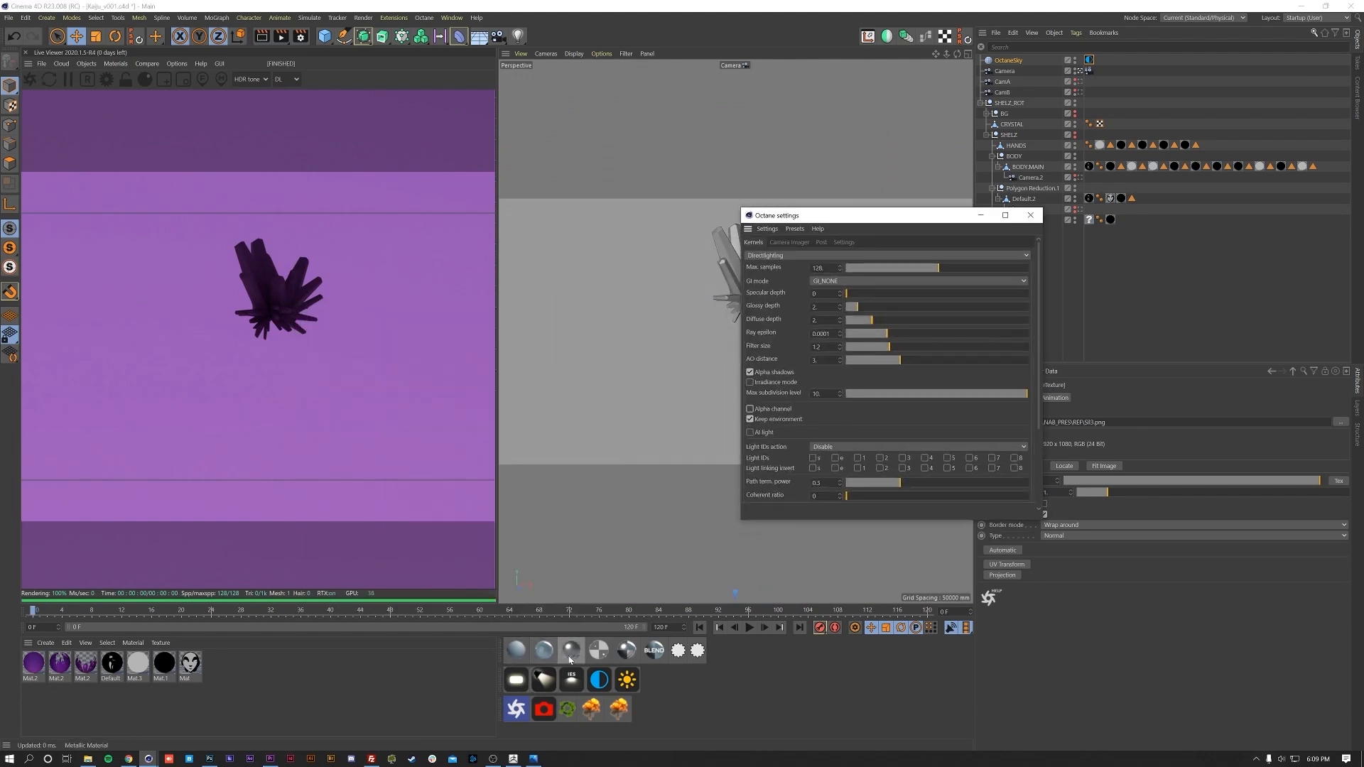
- Create an Octane glossy material and apply it to the CRYSTAL object
click(539, 648)
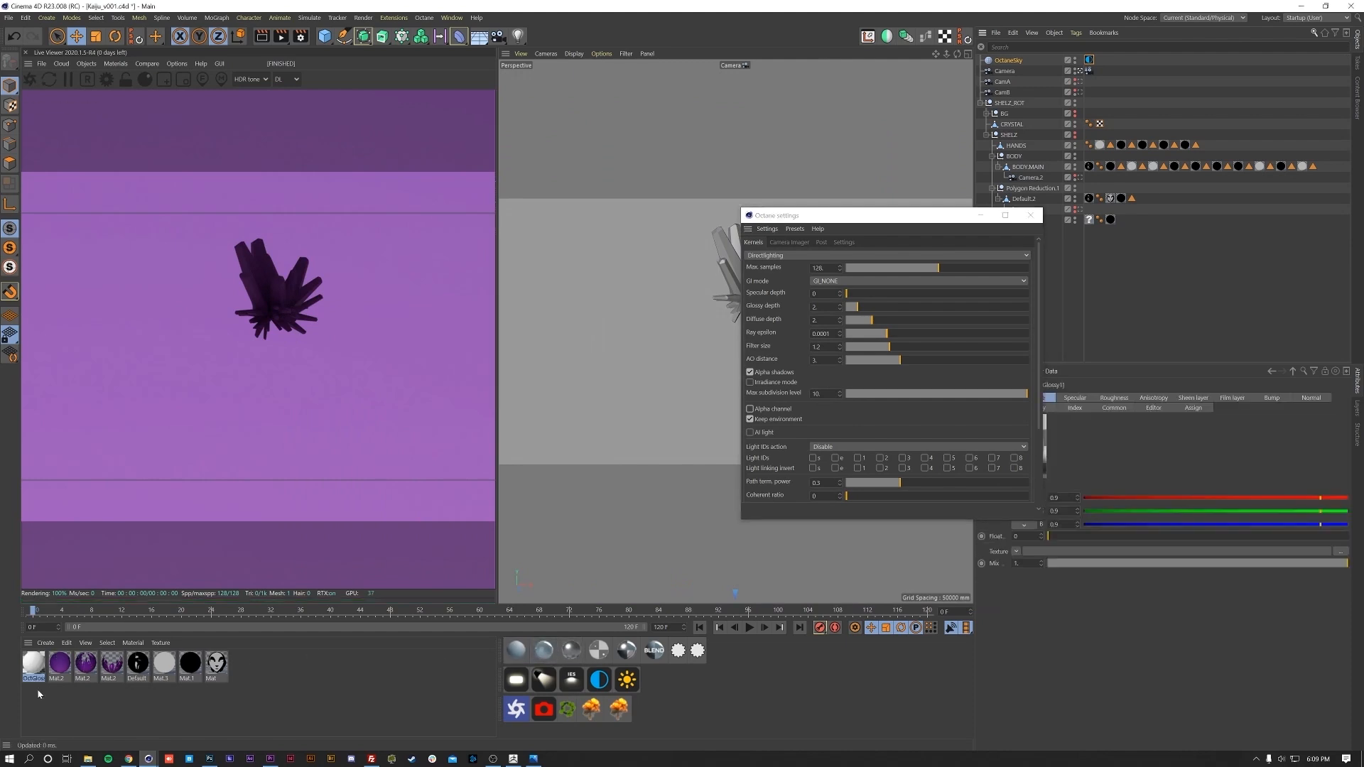
drag(30, 673, 629, 449)
drag(734, 282, 732, 284)
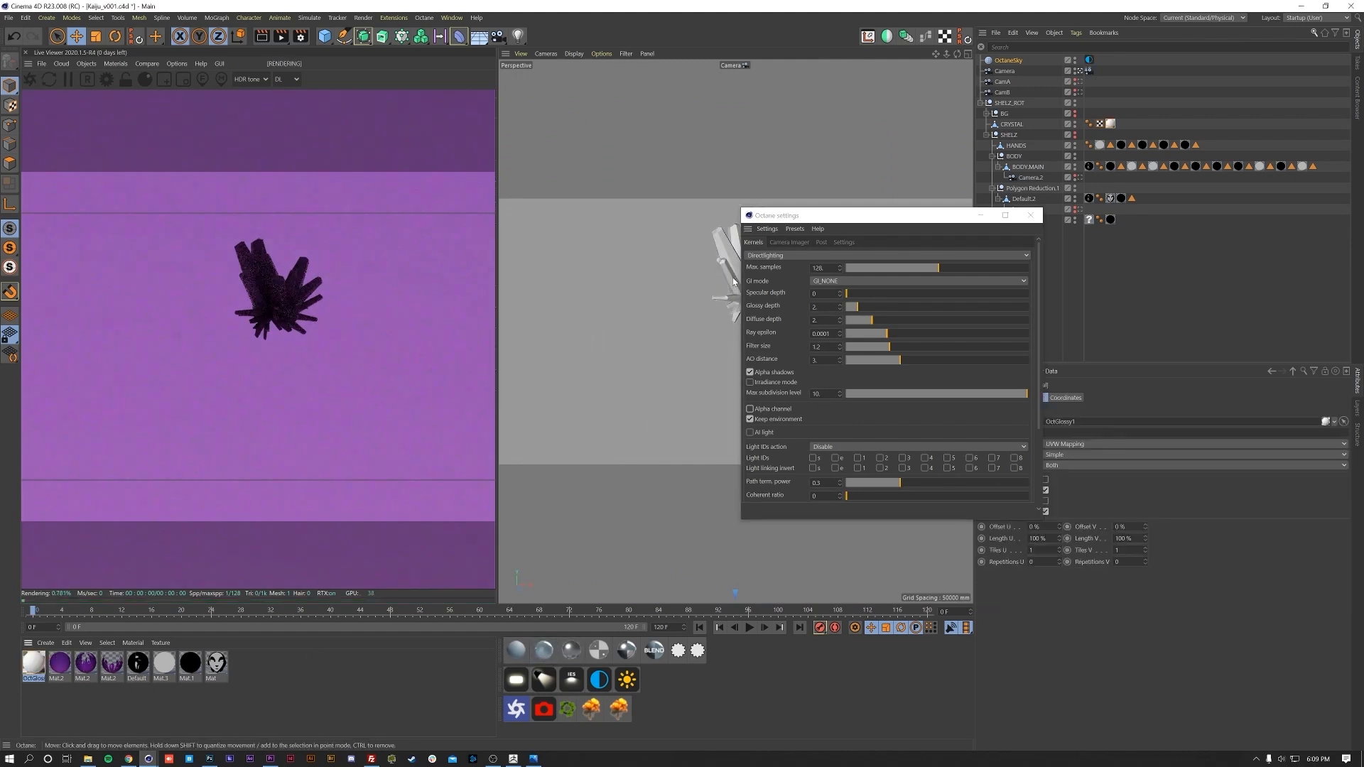
- Set the crystal's glossy material Index to 1 to make it mirror-like
drag(817, 215, 396, 179)
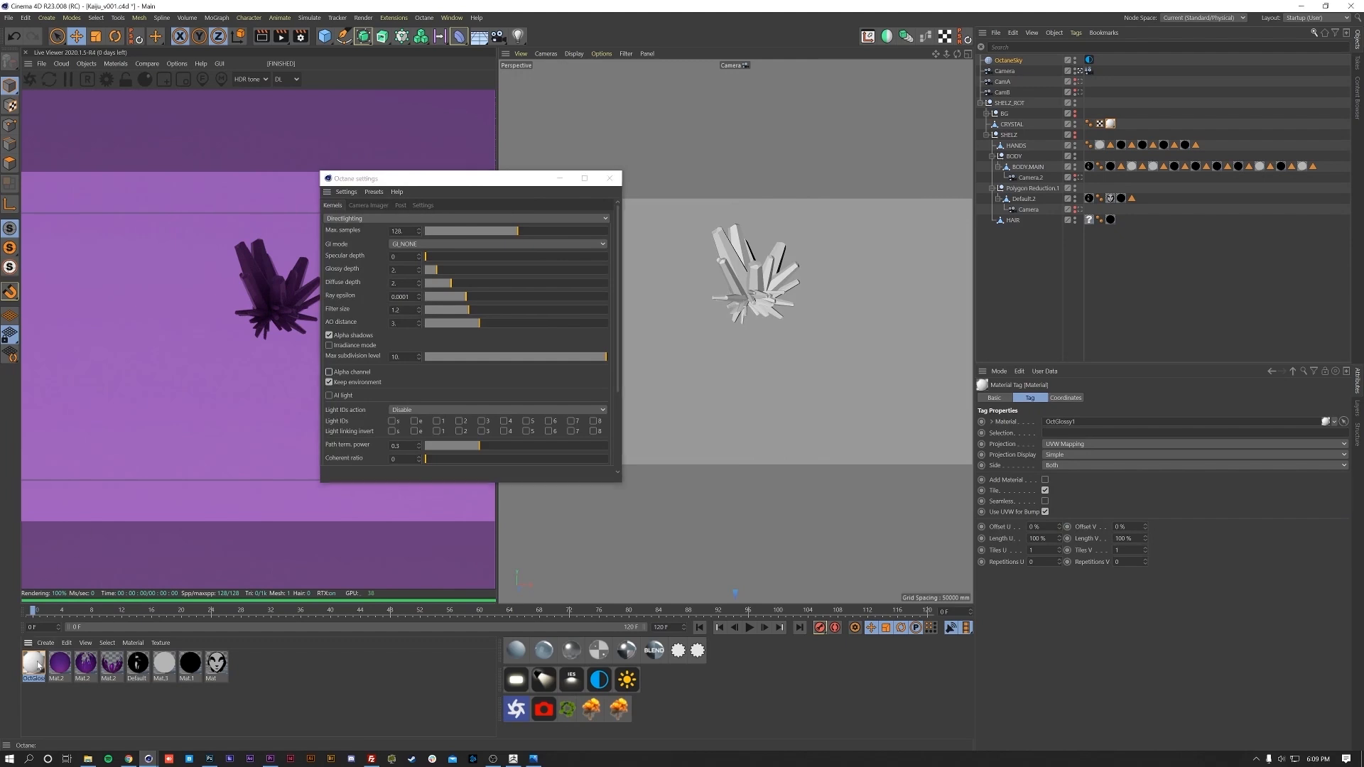
double_click(34, 663)
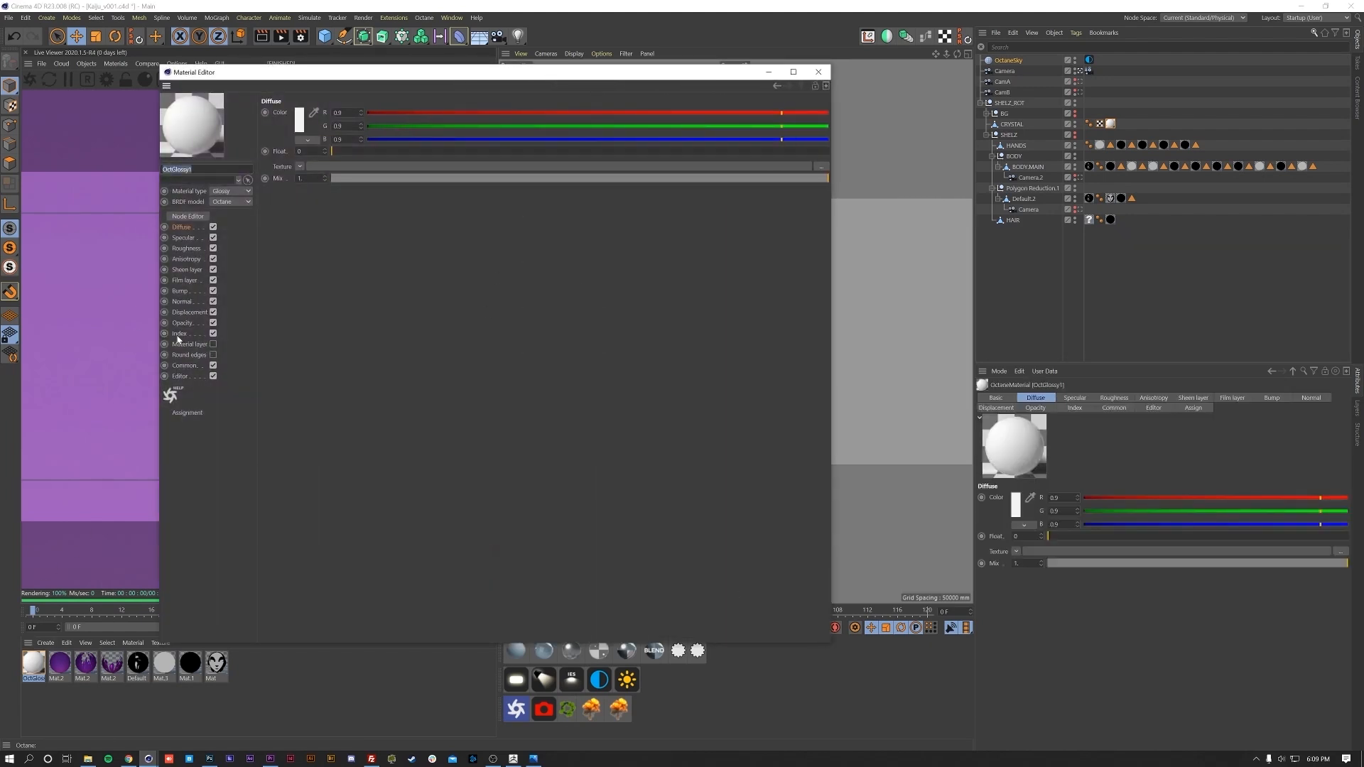
click(178, 335)
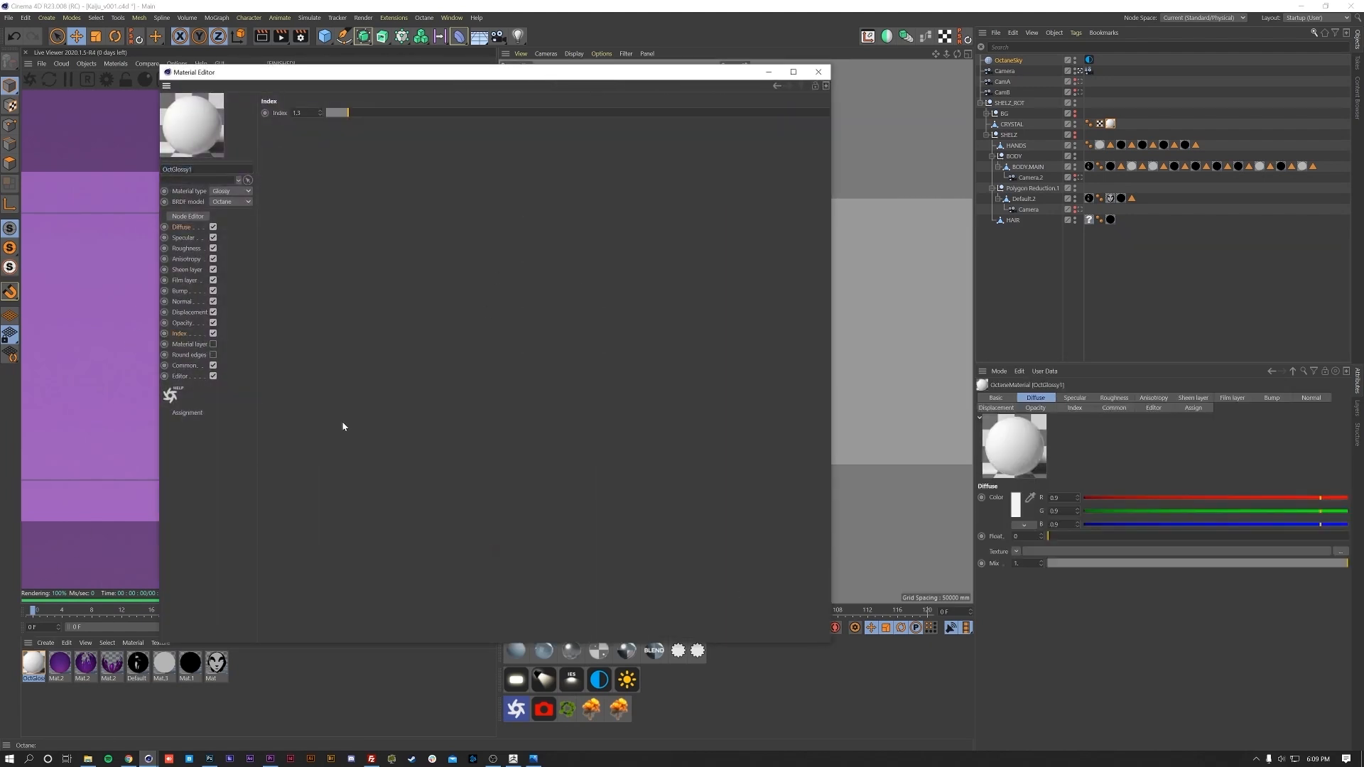
click(356, 112)
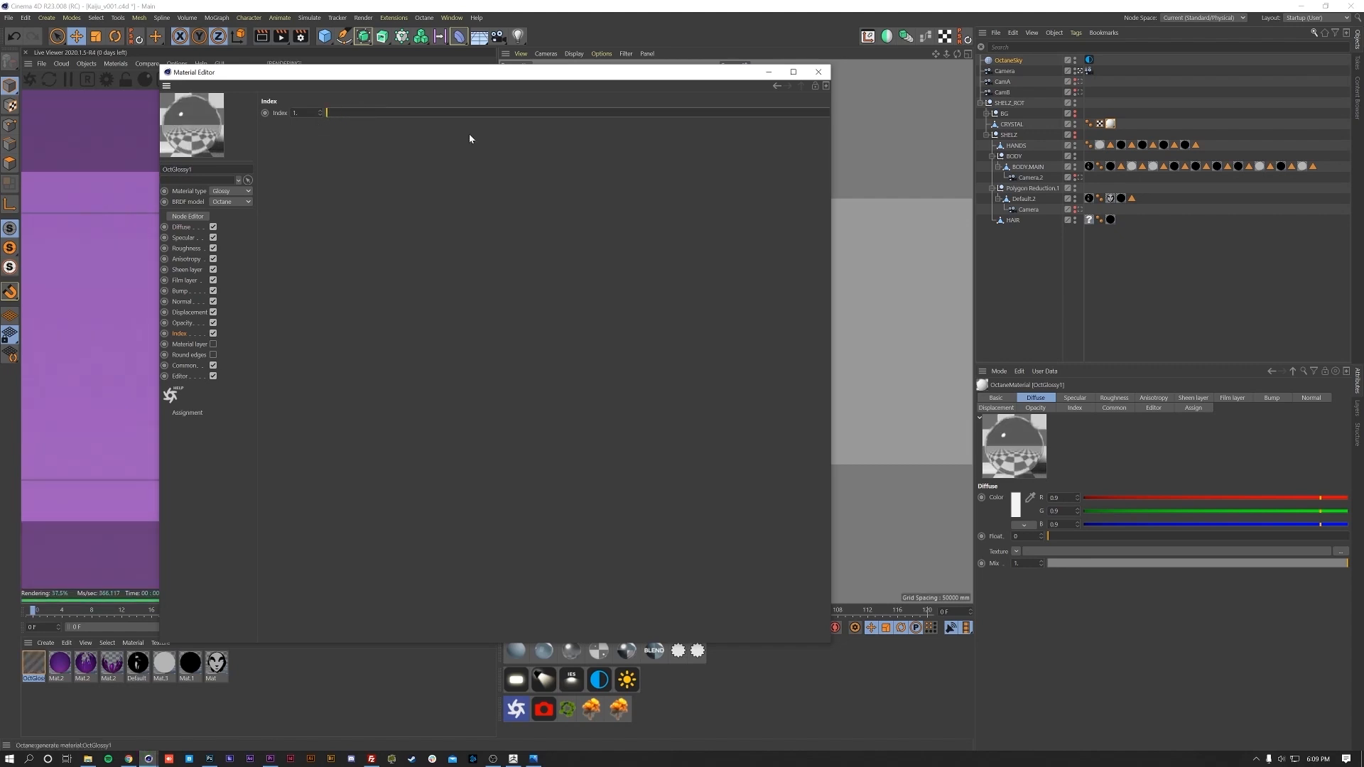
click(818, 72)
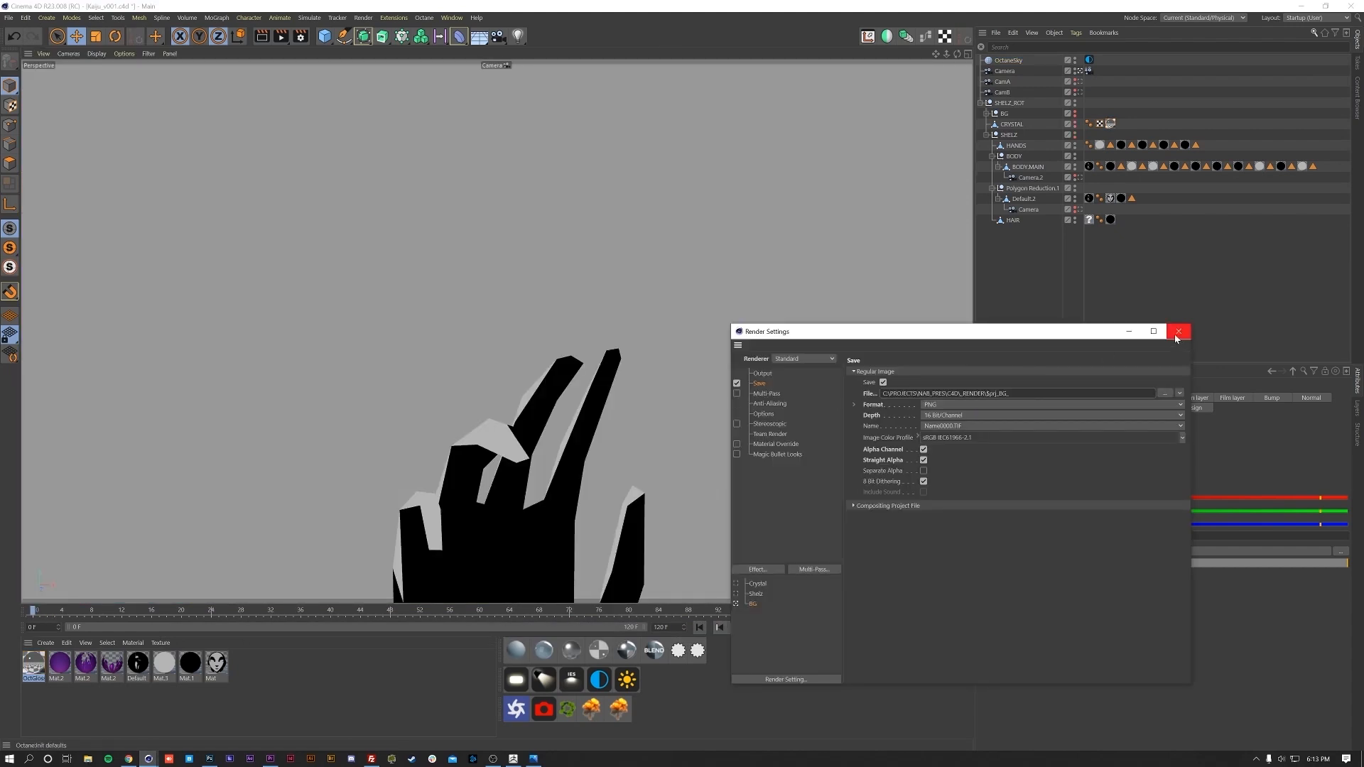
- Toggle the visibility of the SHELZ and BG groups and scrub the timeline to preview the render passes separately
click(1175, 336)
drag(84, 609, 756, 610)
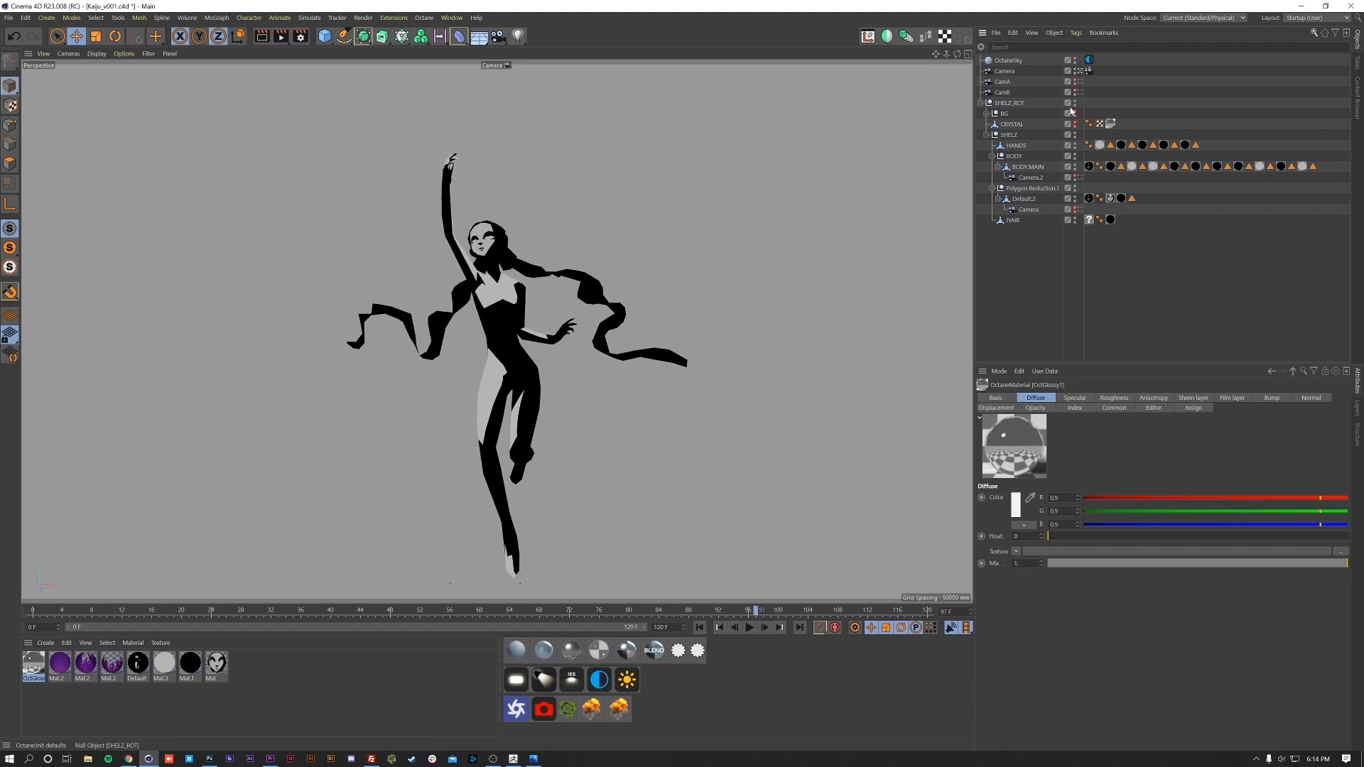
click(1074, 134)
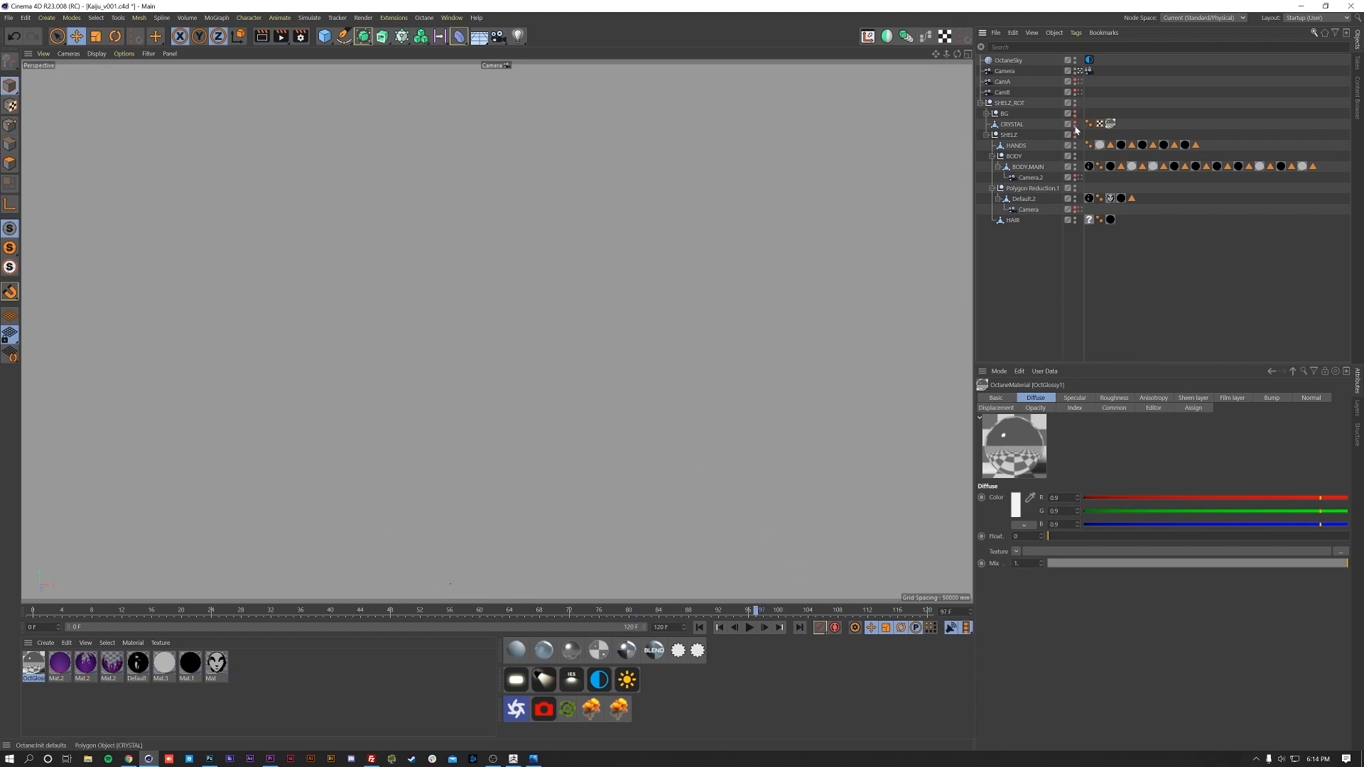
drag(719, 609, 659, 618)
click(1075, 113)
drag(189, 617, 1079, 648)
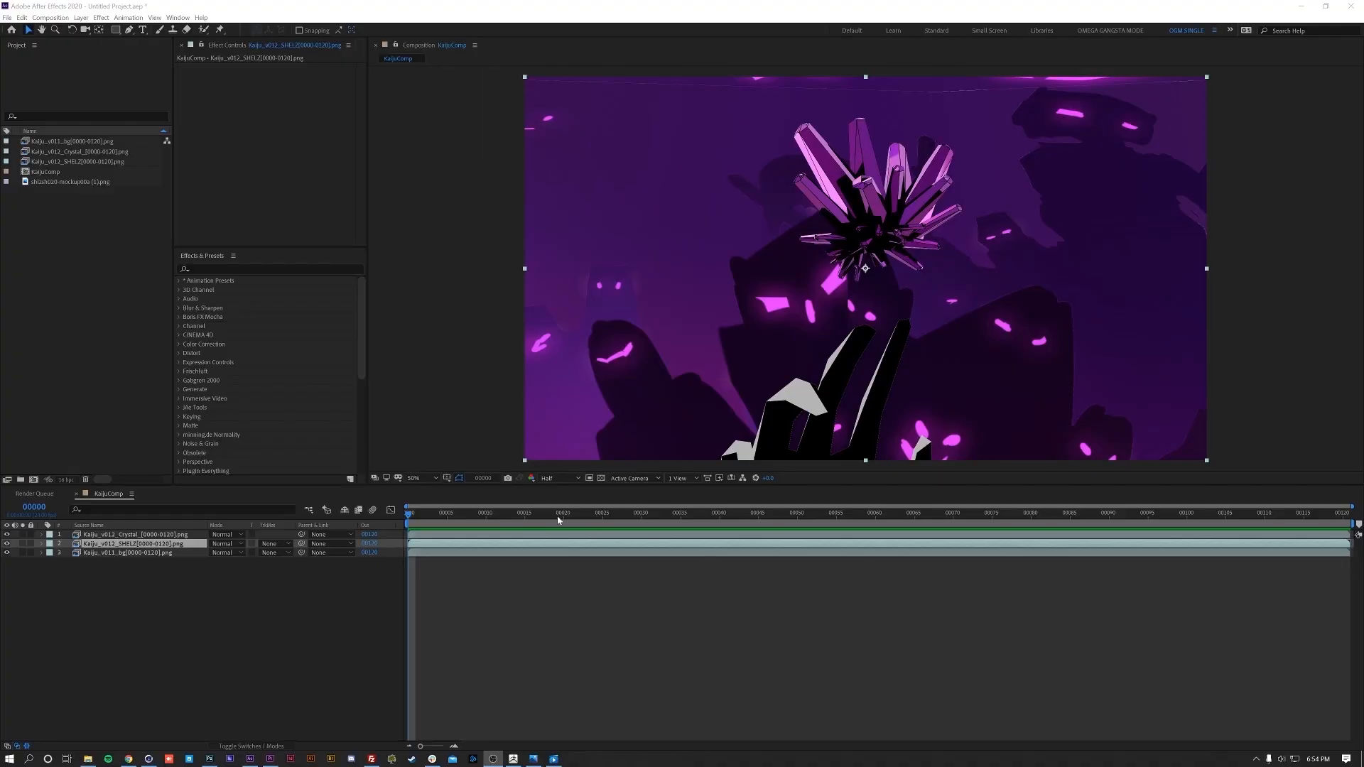
- In After Effects, open the shlzsh020-mockup00a (1).png reference beside the KaijuComp composition and frame its character
drag(410, 517, 405, 577)
double_click(48, 183)
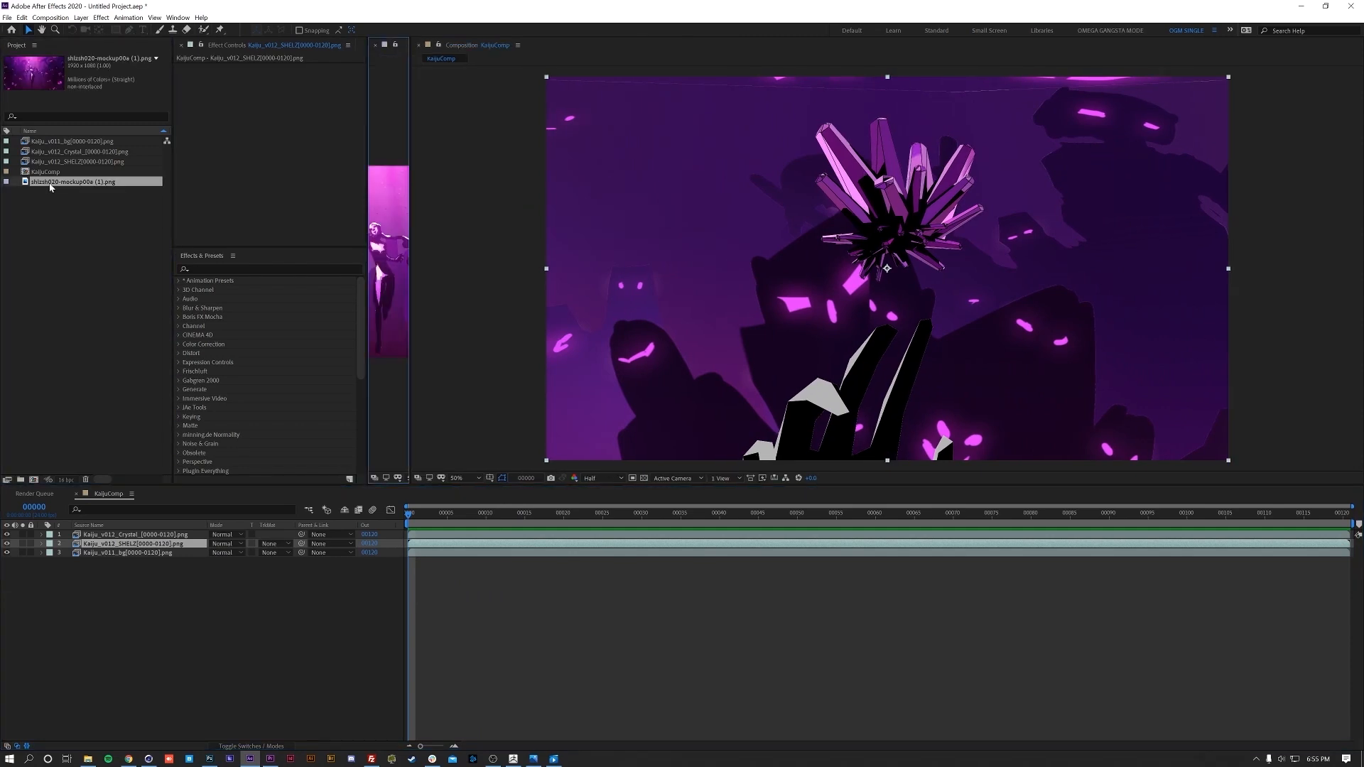
drag(383, 46, 669, 88)
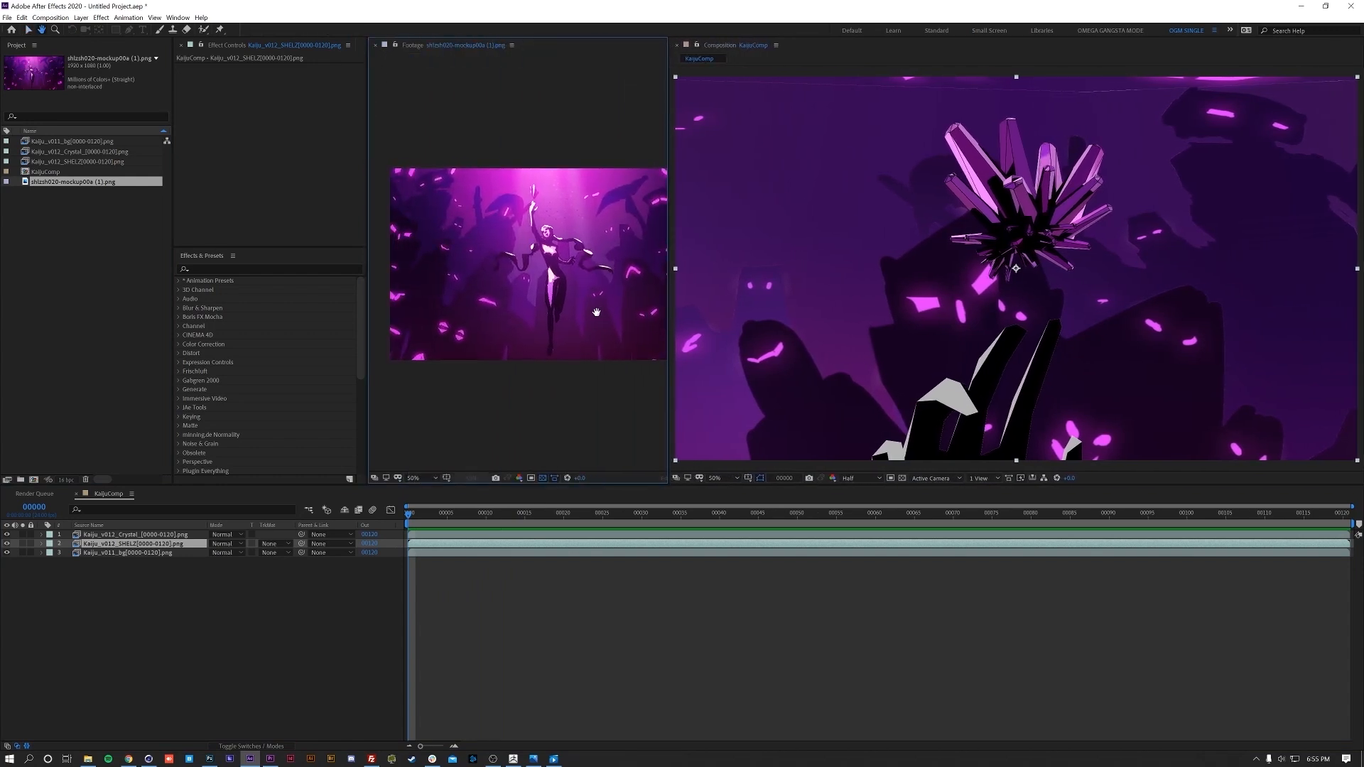
scroll(540, 312, up, 2)
mouse_move(539, 314)
middle_down()
mouse_move(585, 319)
mouse_move(519, 309)
middle_up()
- Compare the mockup's lighting and colours with frame 120 of KaijuComp, and shrink the reference viewer
drag(757, 507, 1343, 508)
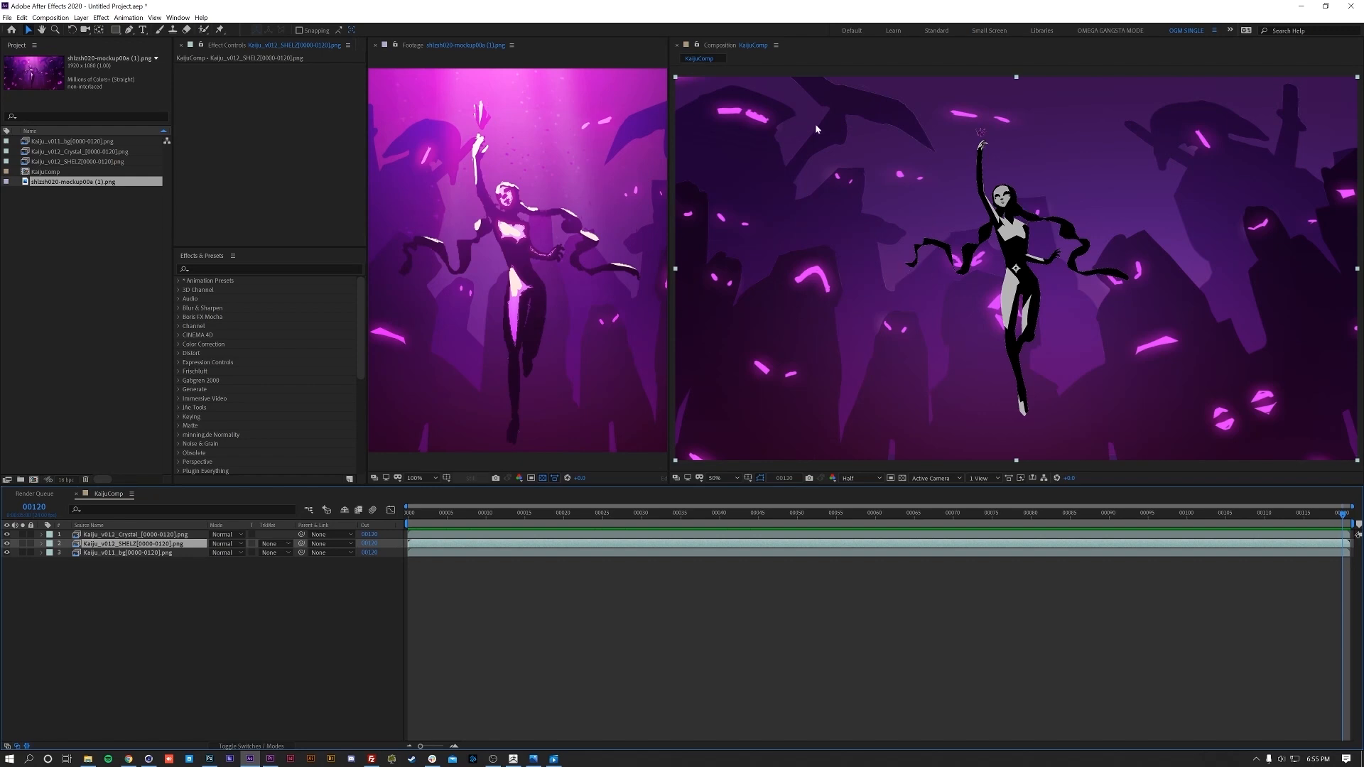
key(h)
drag(579, 240, 515, 236)
key(v)
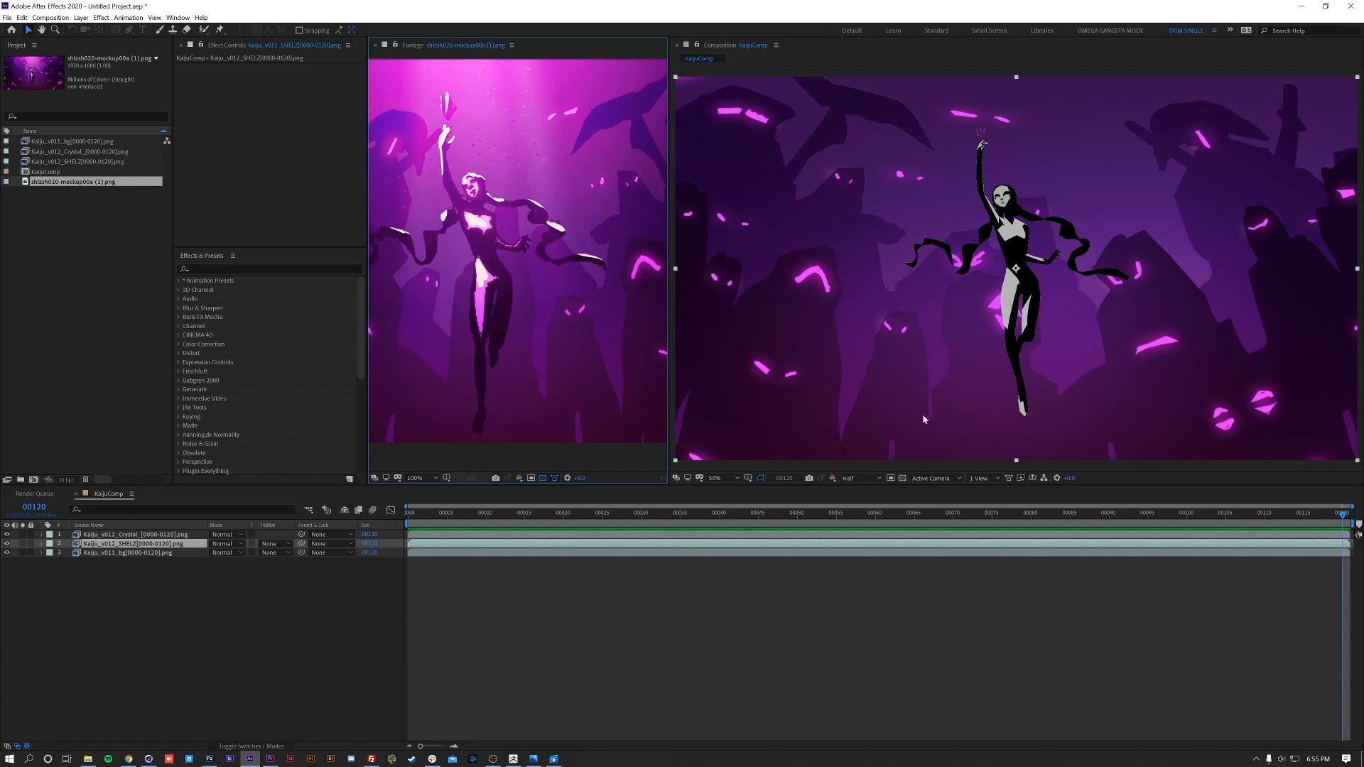
drag(667, 323, 311, 341)
- Return to the first frame and add an adjustment layer directly above the bg image sequence
drag(438, 518, 613, 543)
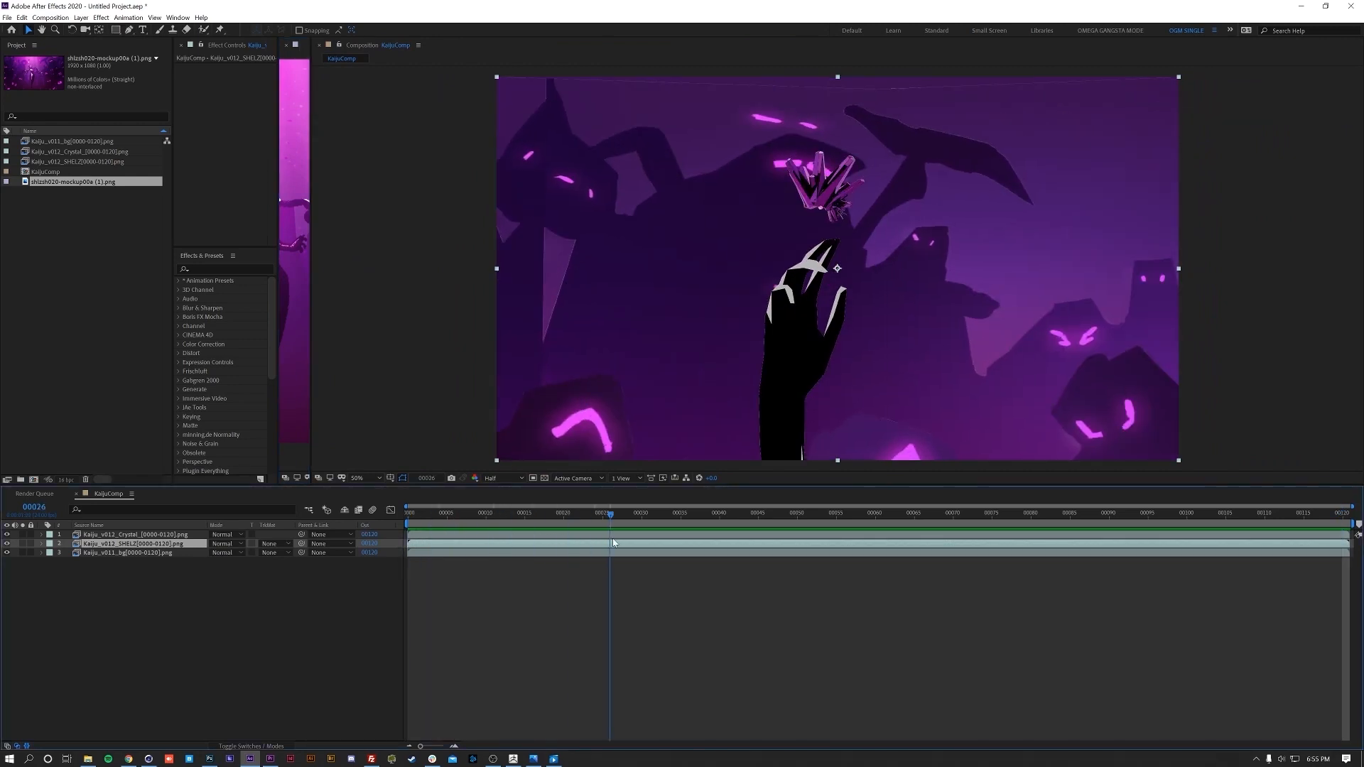
key(Home)
click(171, 553)
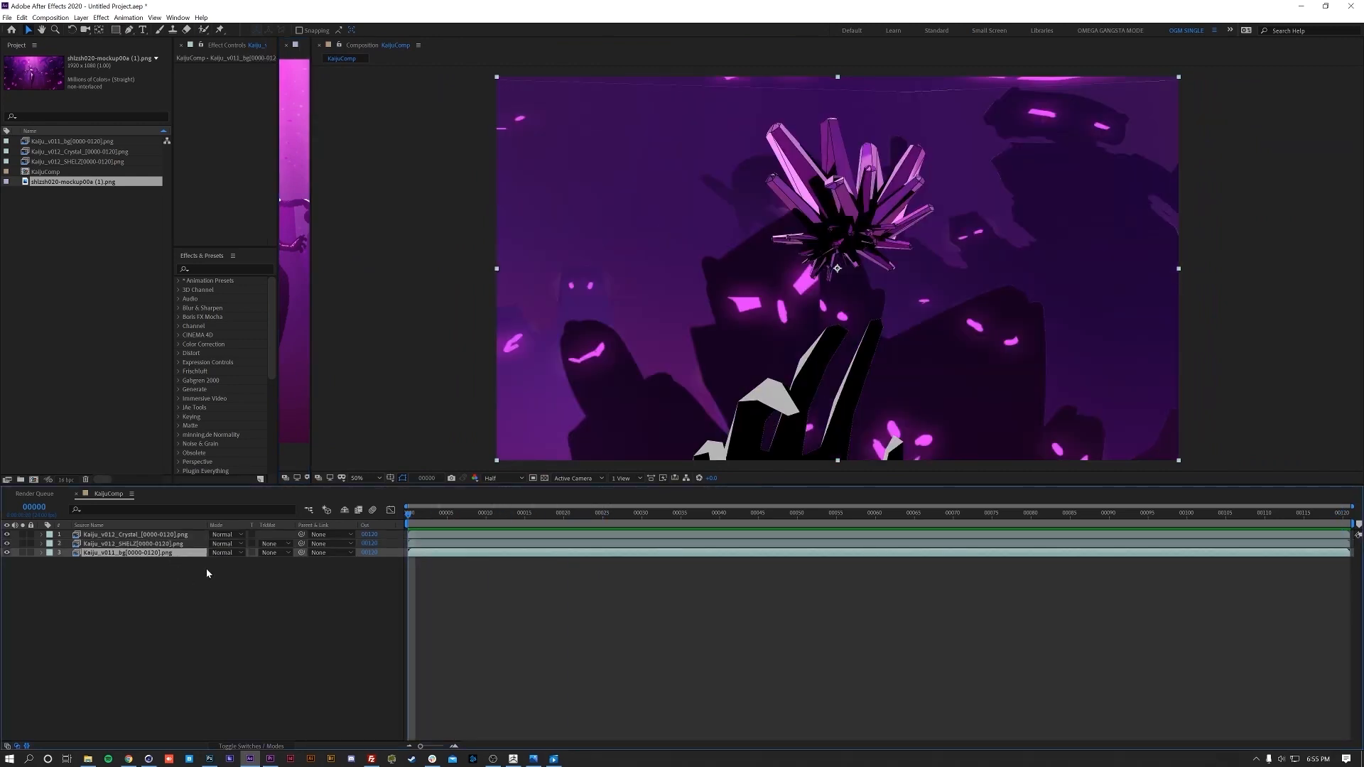
key(ctrl+alt+y)
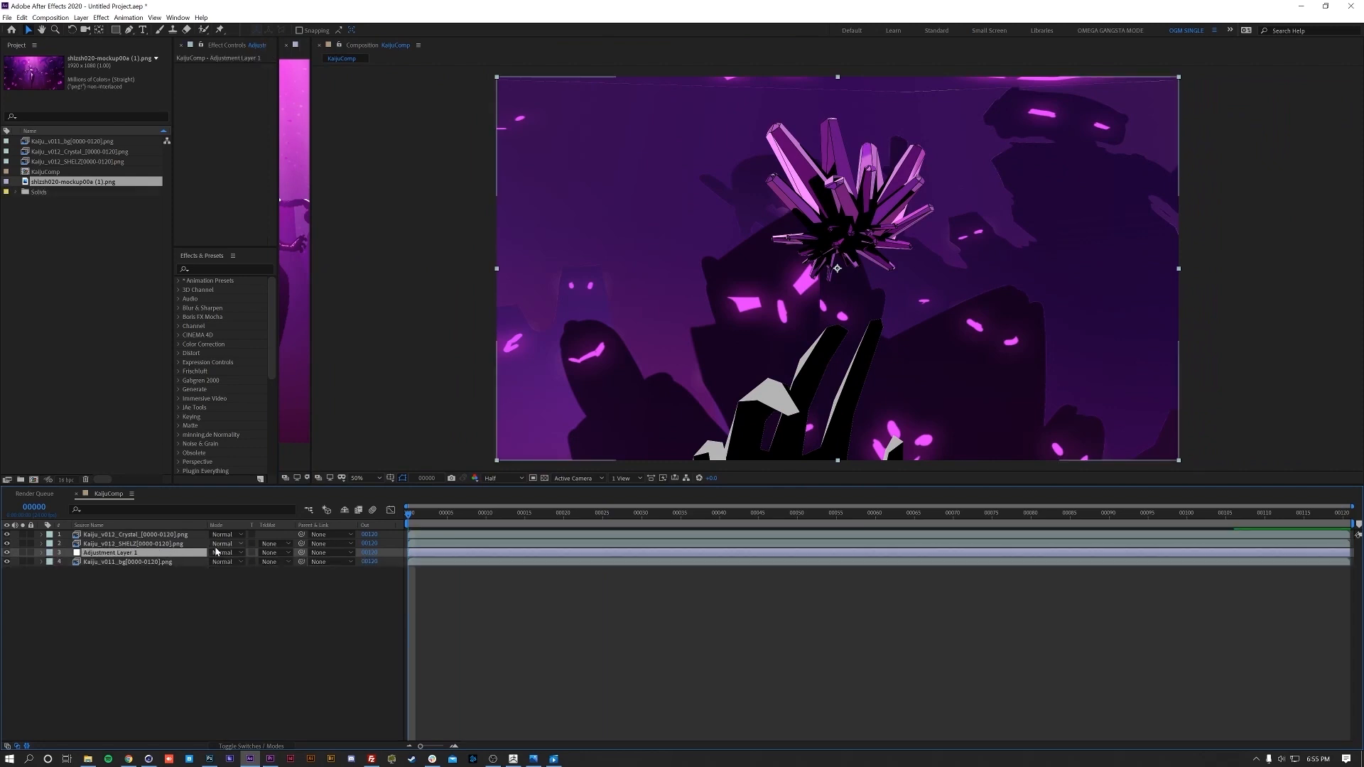
- Find the FL Out Of Focus effect and apply it to the new adjustment layer
drag(277, 274, 366, 273)
click(289, 269)
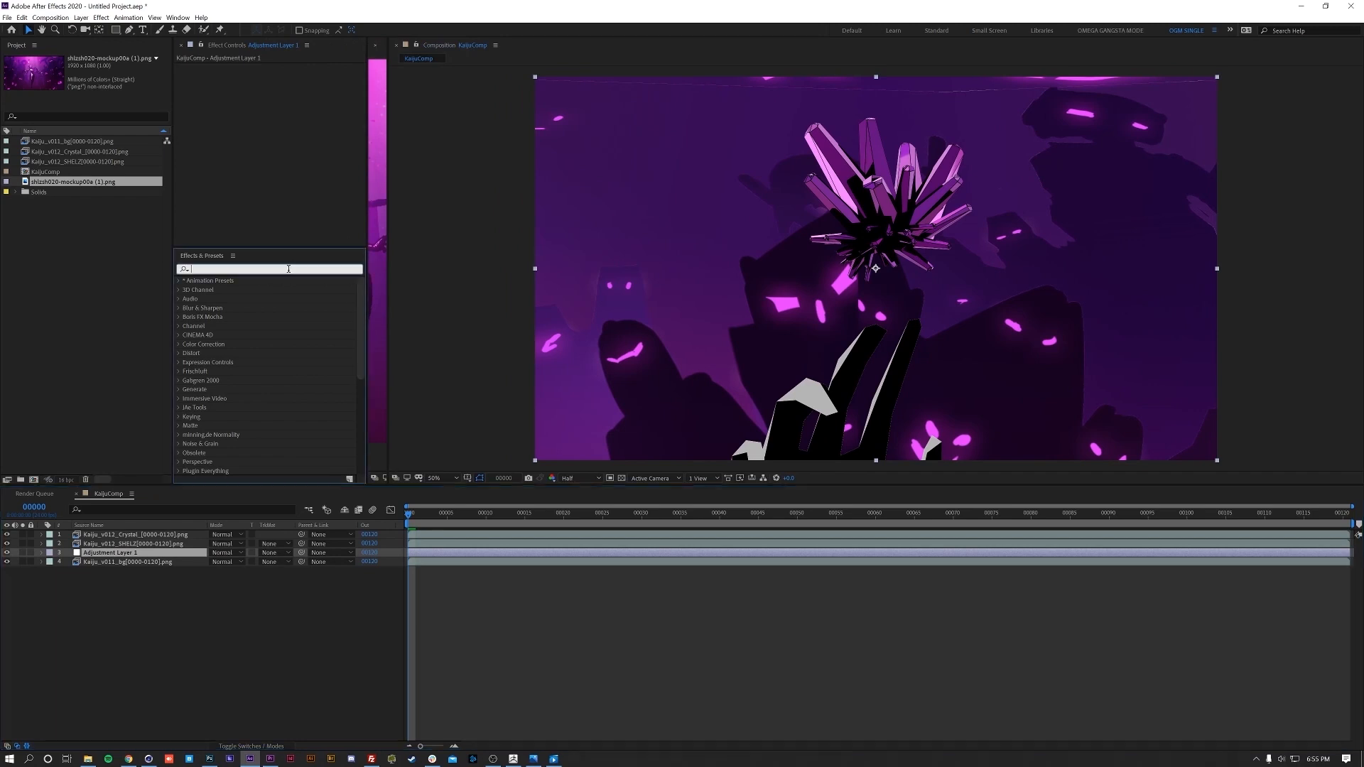
text(FL ou)
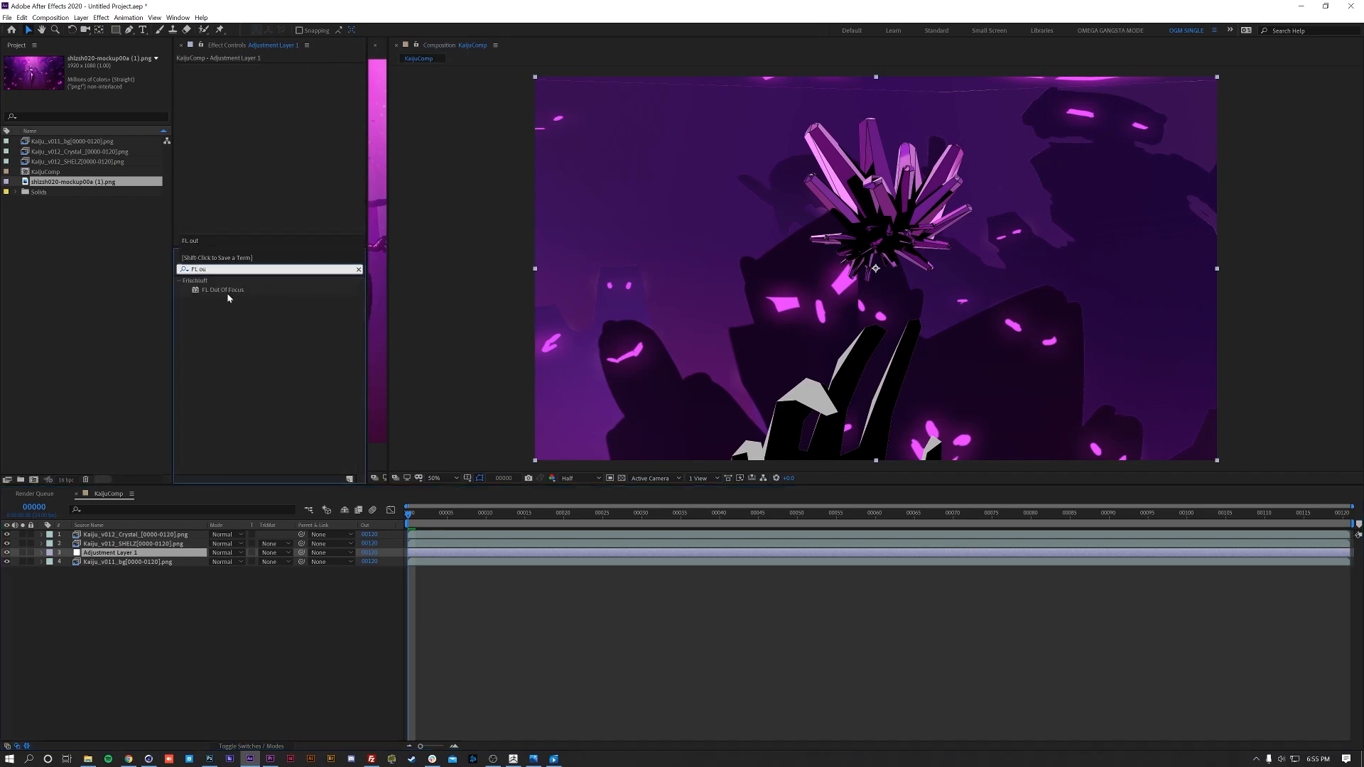
double_click(228, 293)
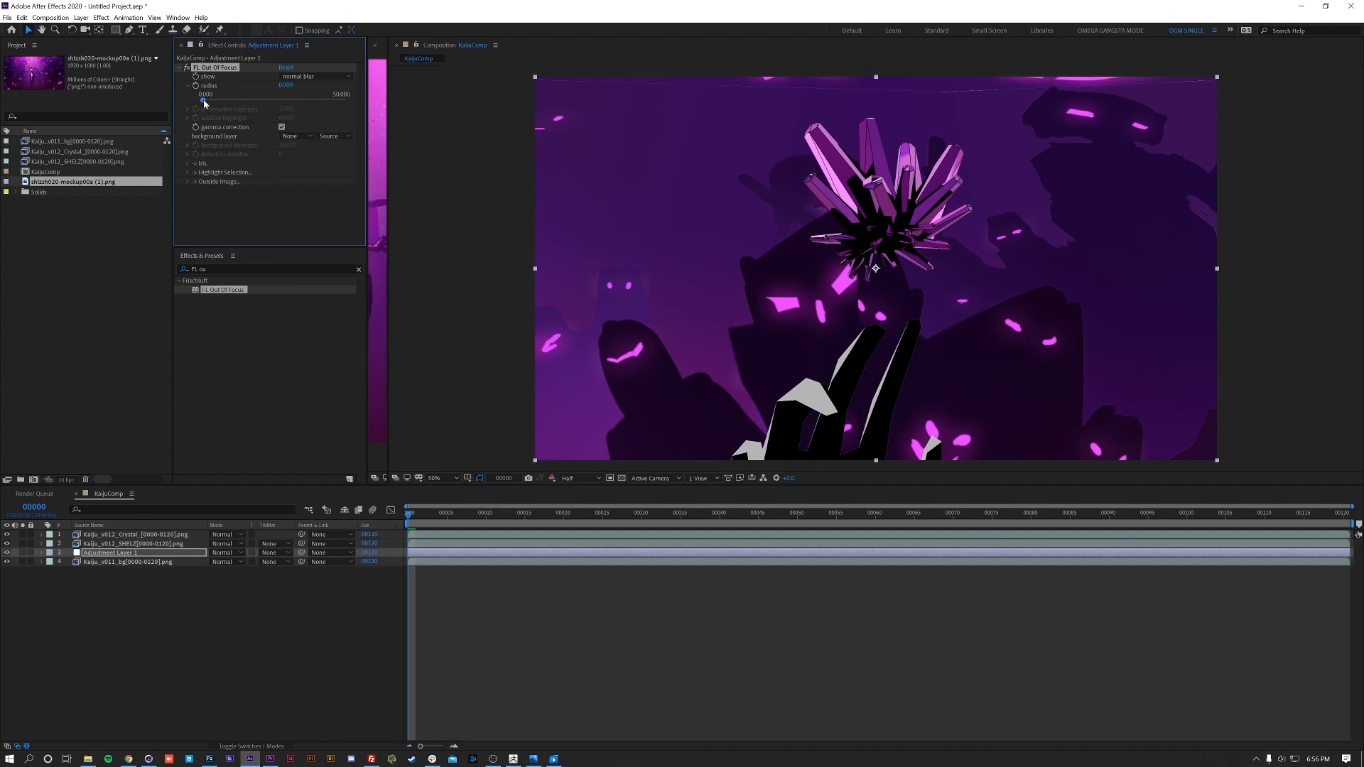
- Set the FL Out Of Focus radius to 90, keyframed at frame 0, and move the playhead to frame 79
drag(240, 104, 351, 99)
click(285, 85)
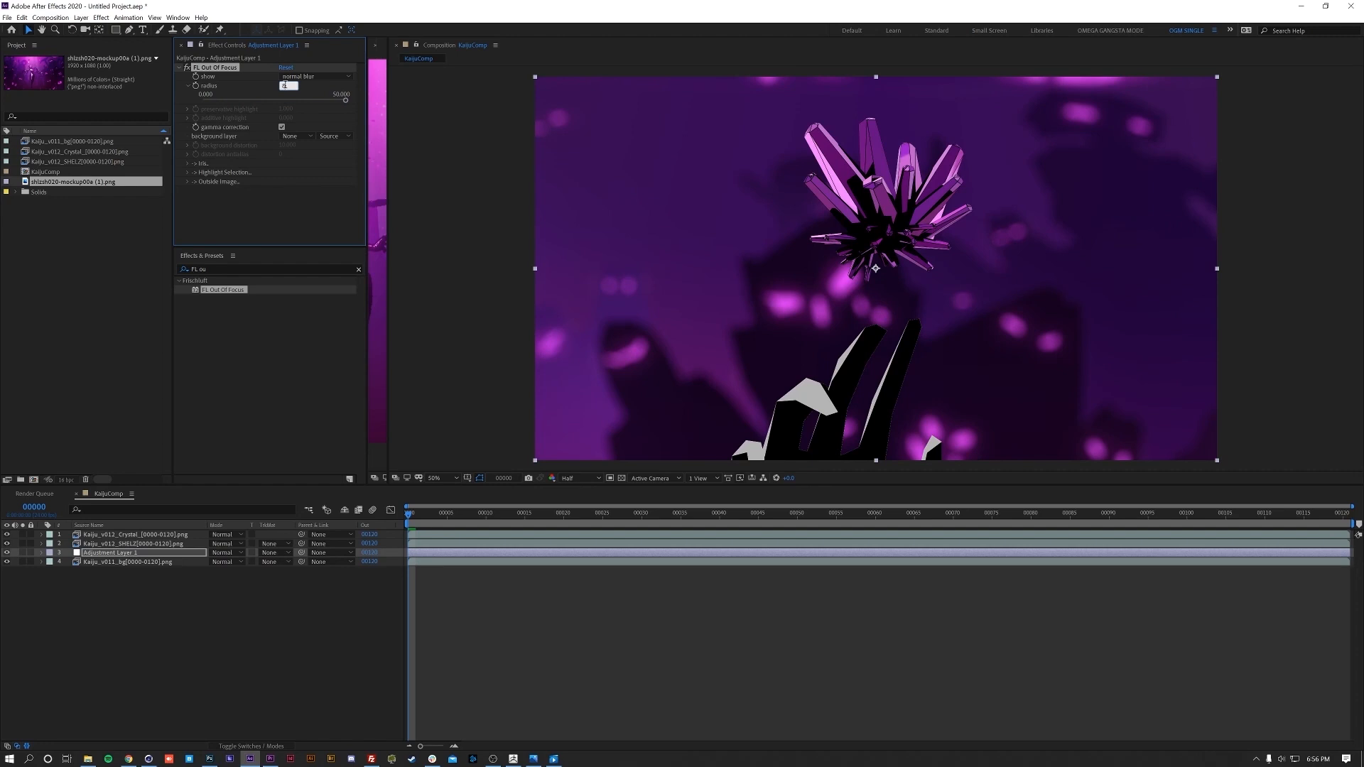
key(Return)
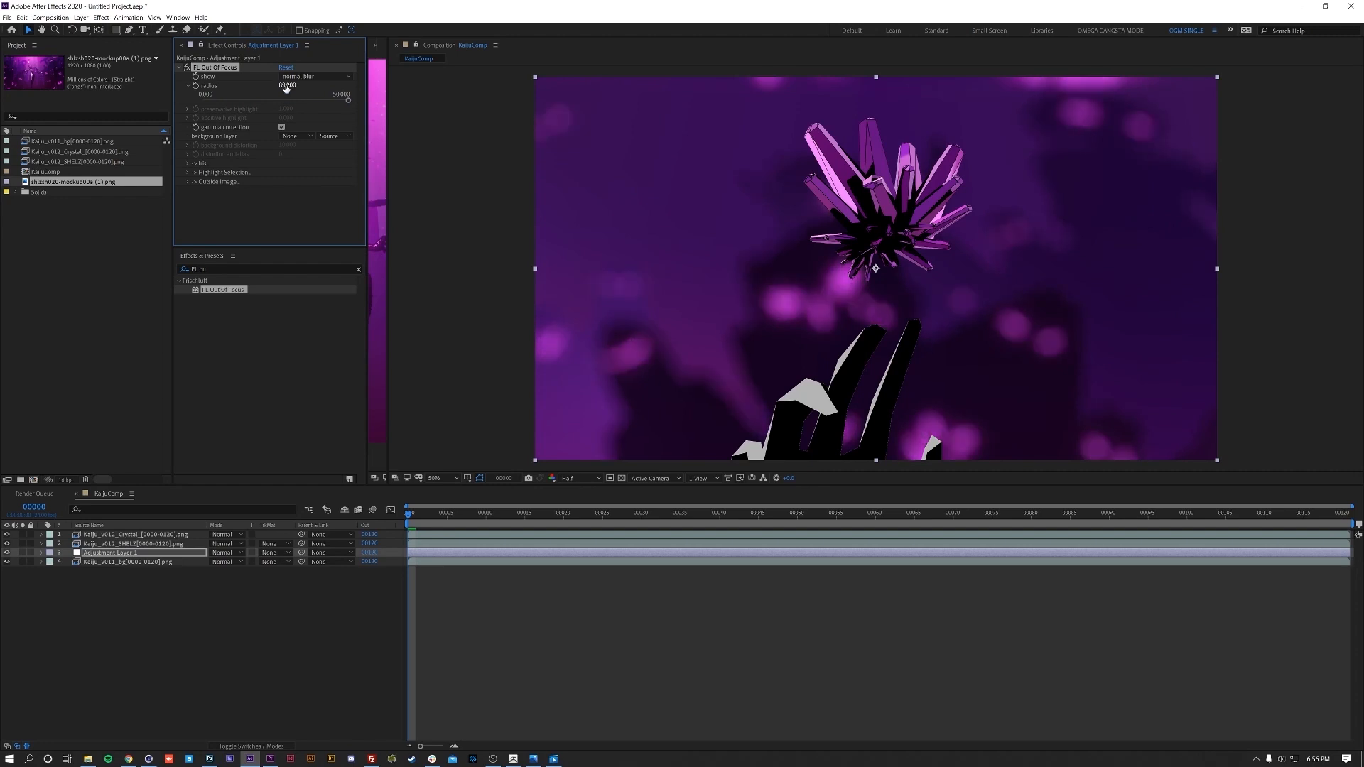
click(290, 85)
text(90)
key(Return)
drag(508, 523, 1023, 514)
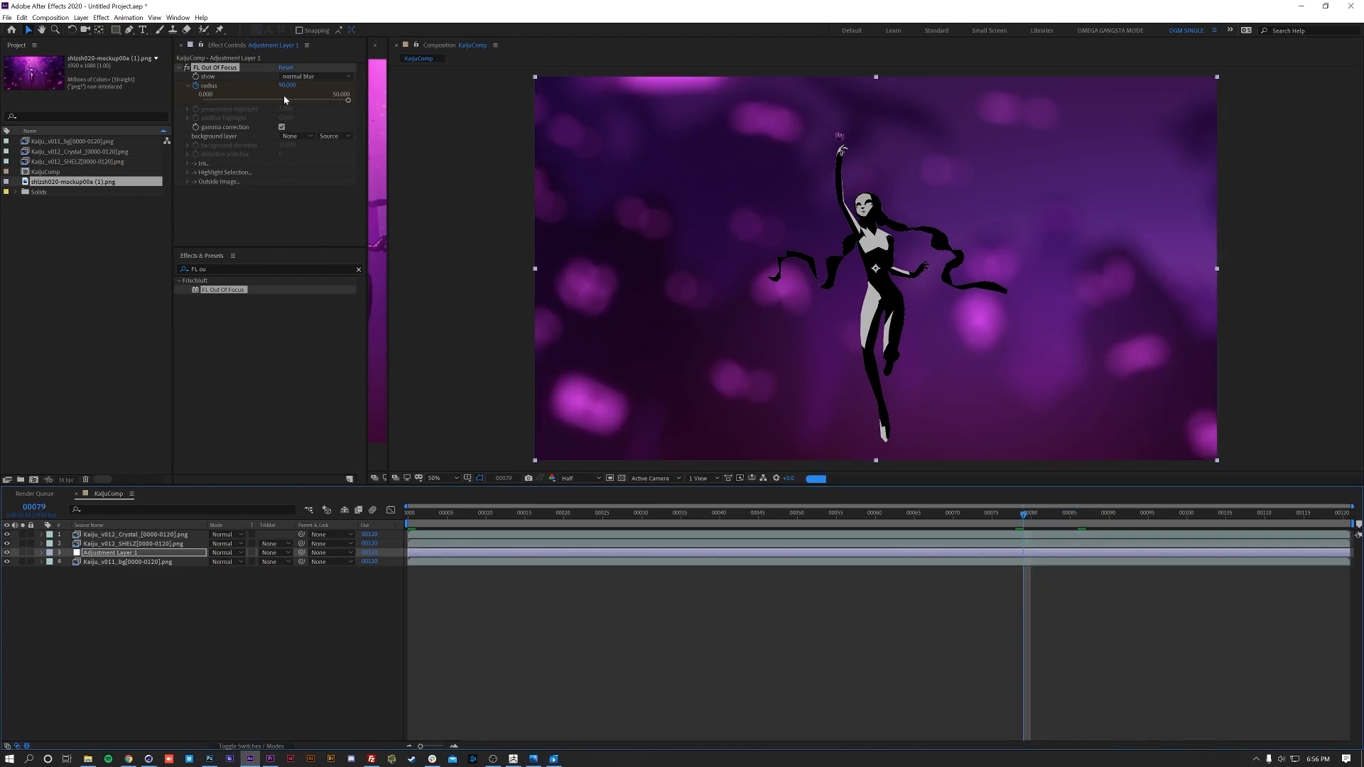
- Keyframe the FL Out Of Focus radius to 0 at frame 79 and return to the first frame
click(285, 86)
text(0)
key(Return)
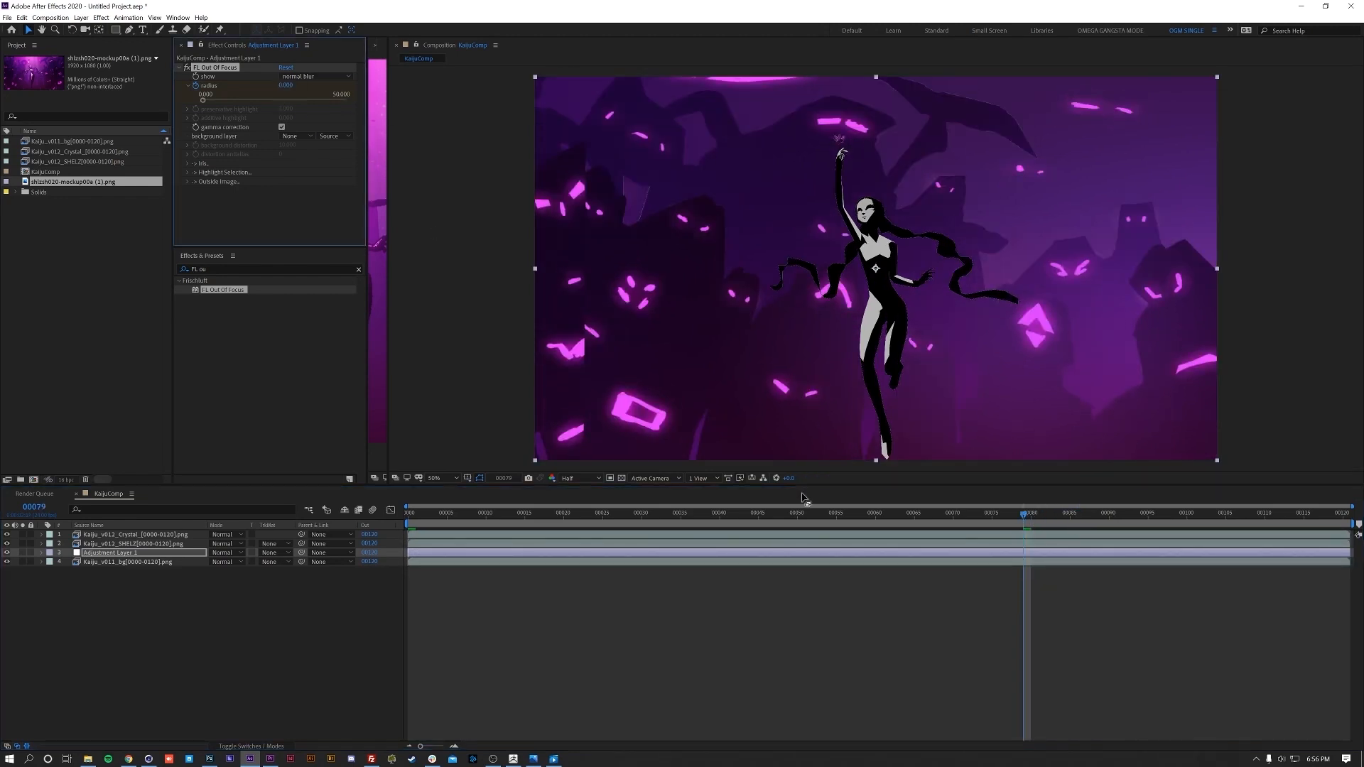
drag(856, 515, 407, 518)
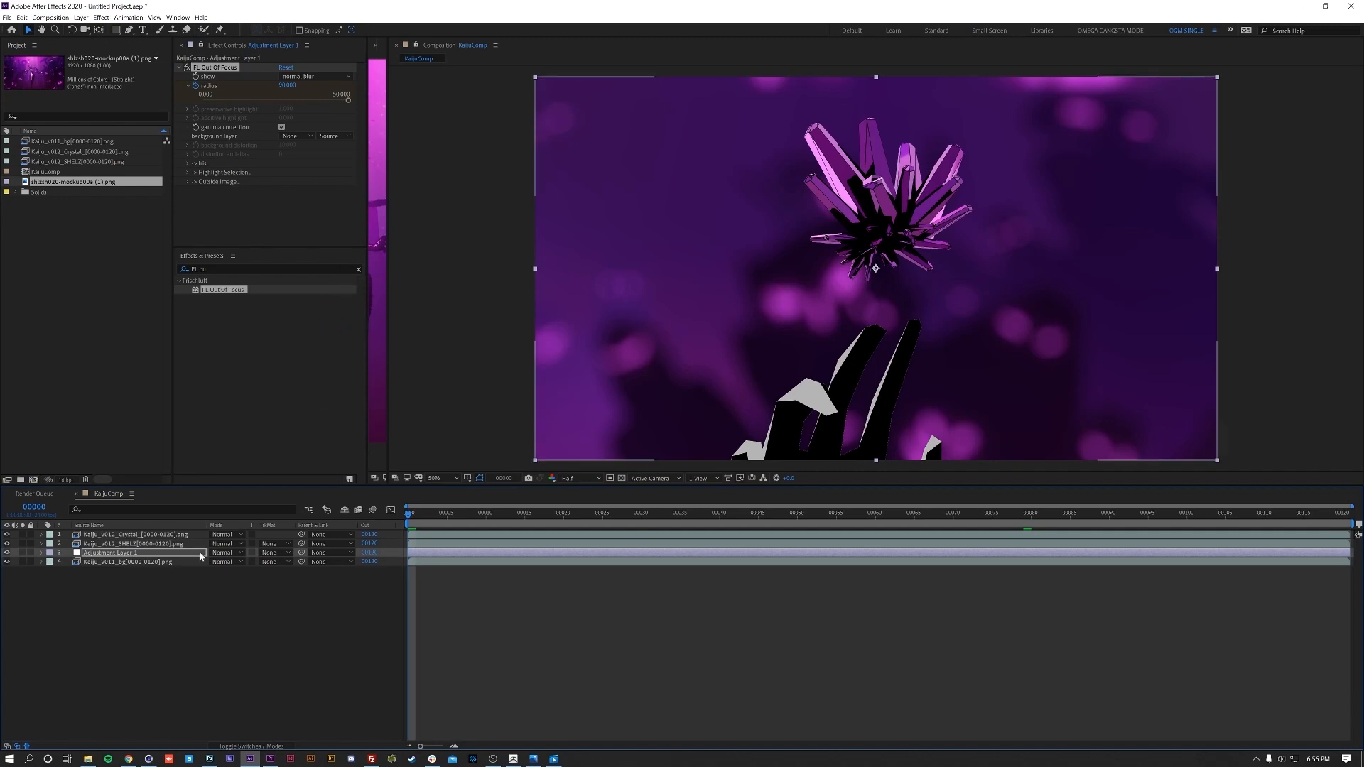
- Solo the SHELZ character layer, go to frame 53, and duplicate the layer
click(100, 545)
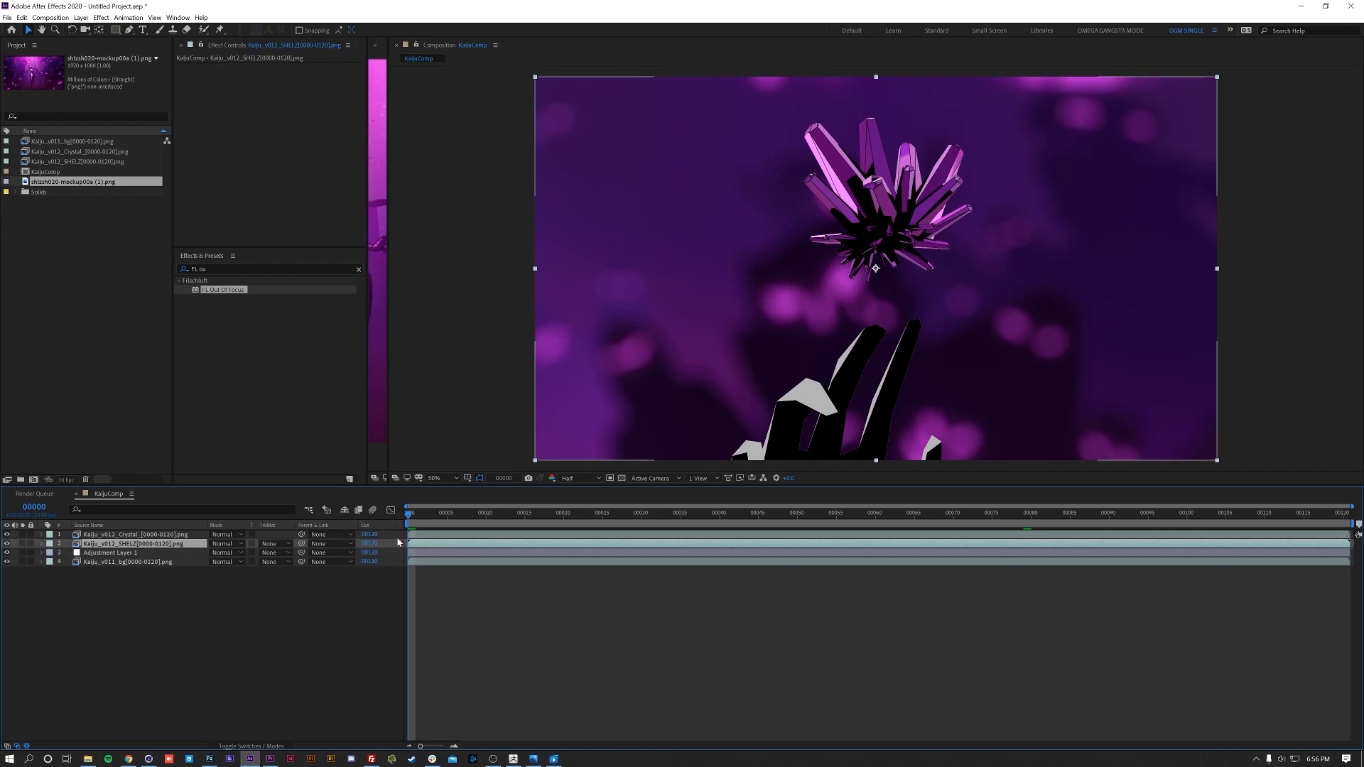
click(29, 551)
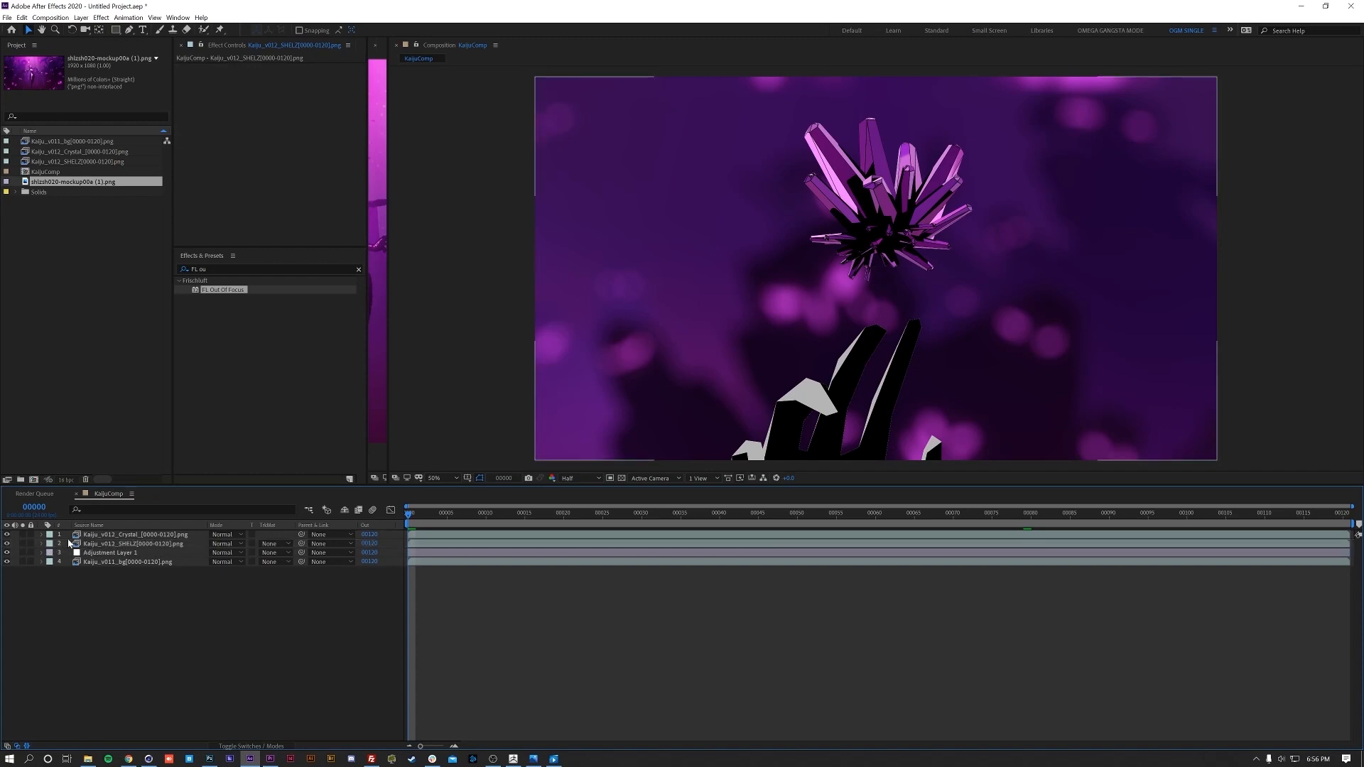
click(23, 544)
drag(497, 525, 821, 526)
click(765, 534)
click(766, 544)
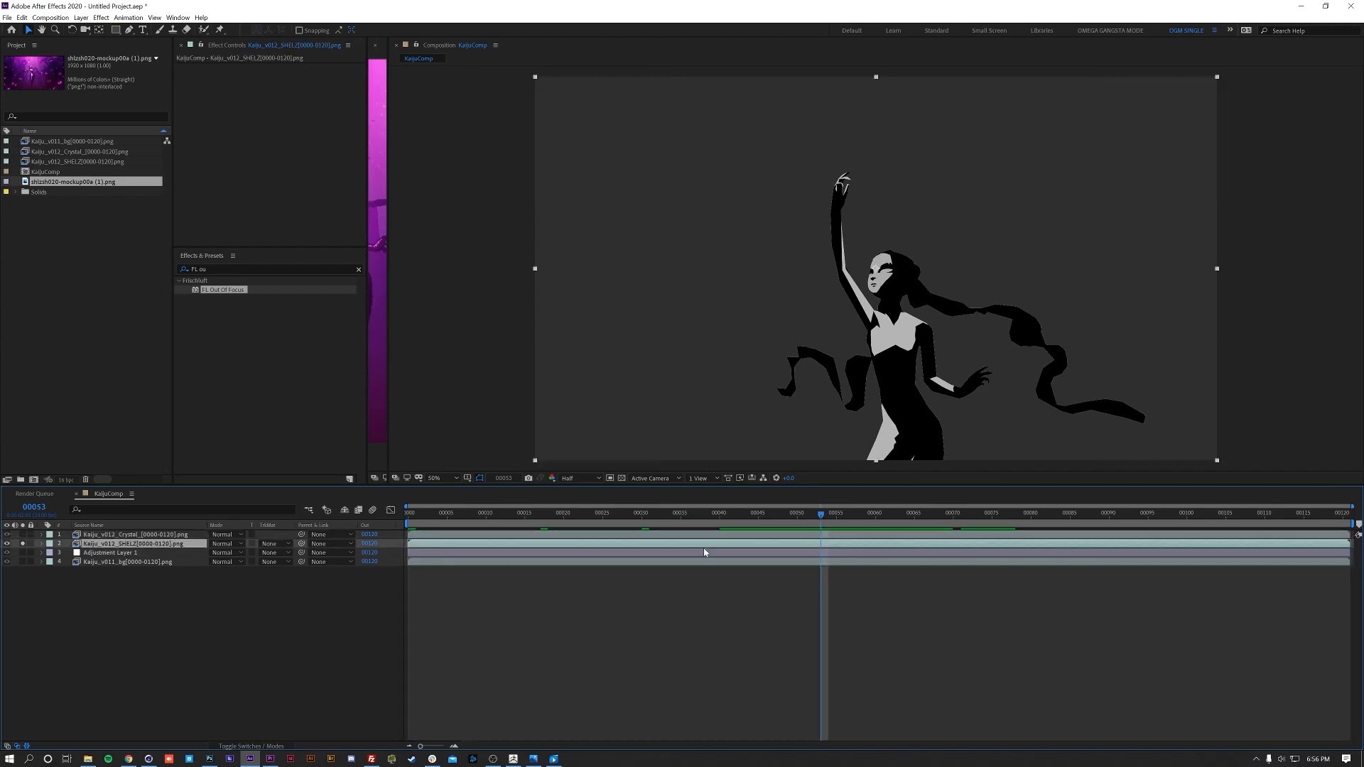
key(ctrl+d)
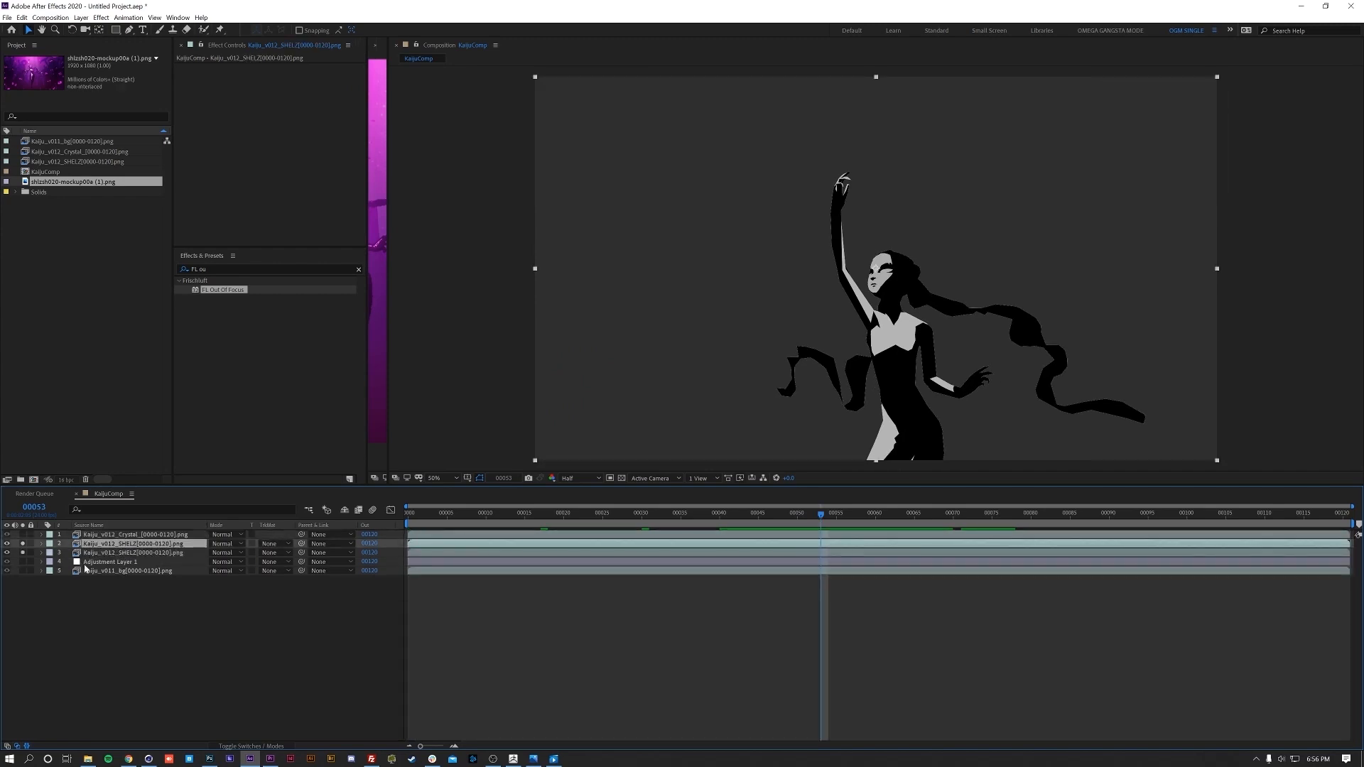
- Apply a Fill effect to the lower SHELZ copy, using the dark purple sampled from the mockup character's shadowed leg
click(105, 553)
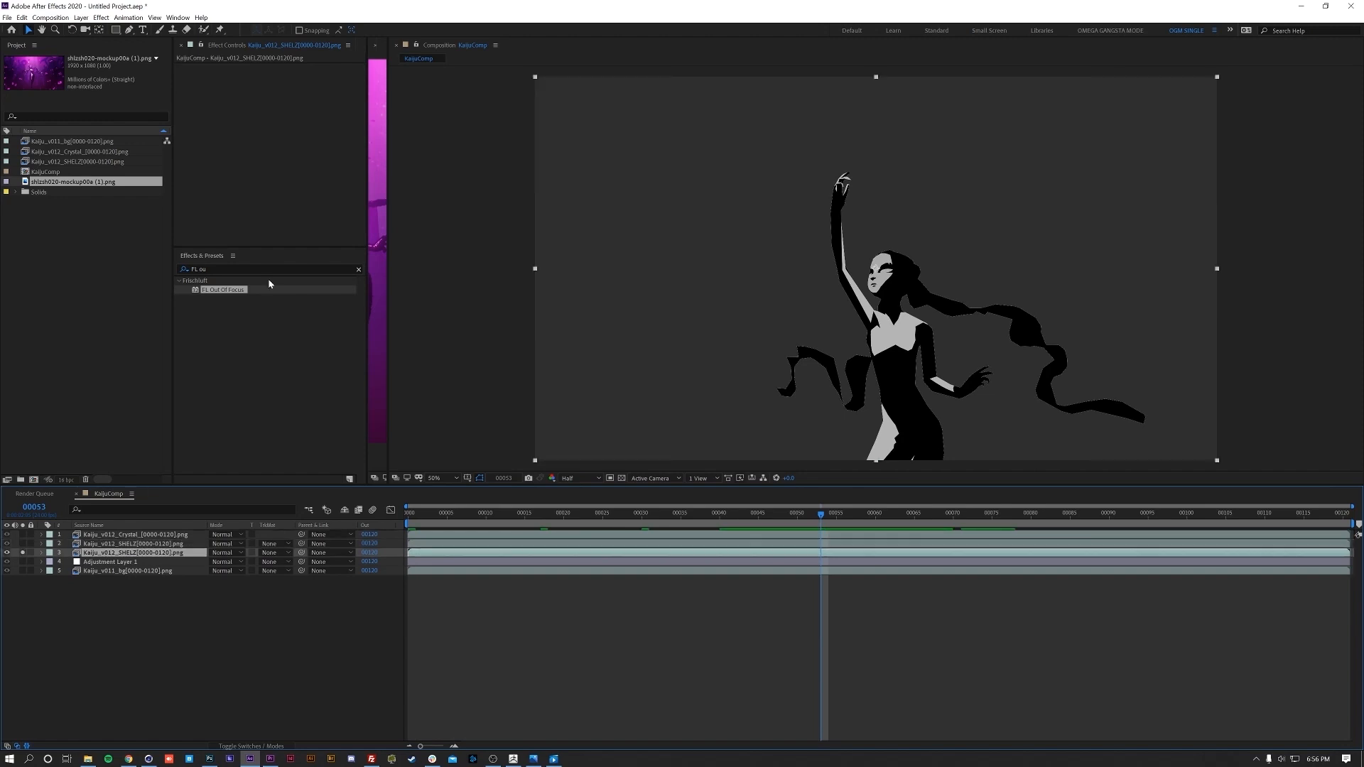
click(260, 268)
text(fill)
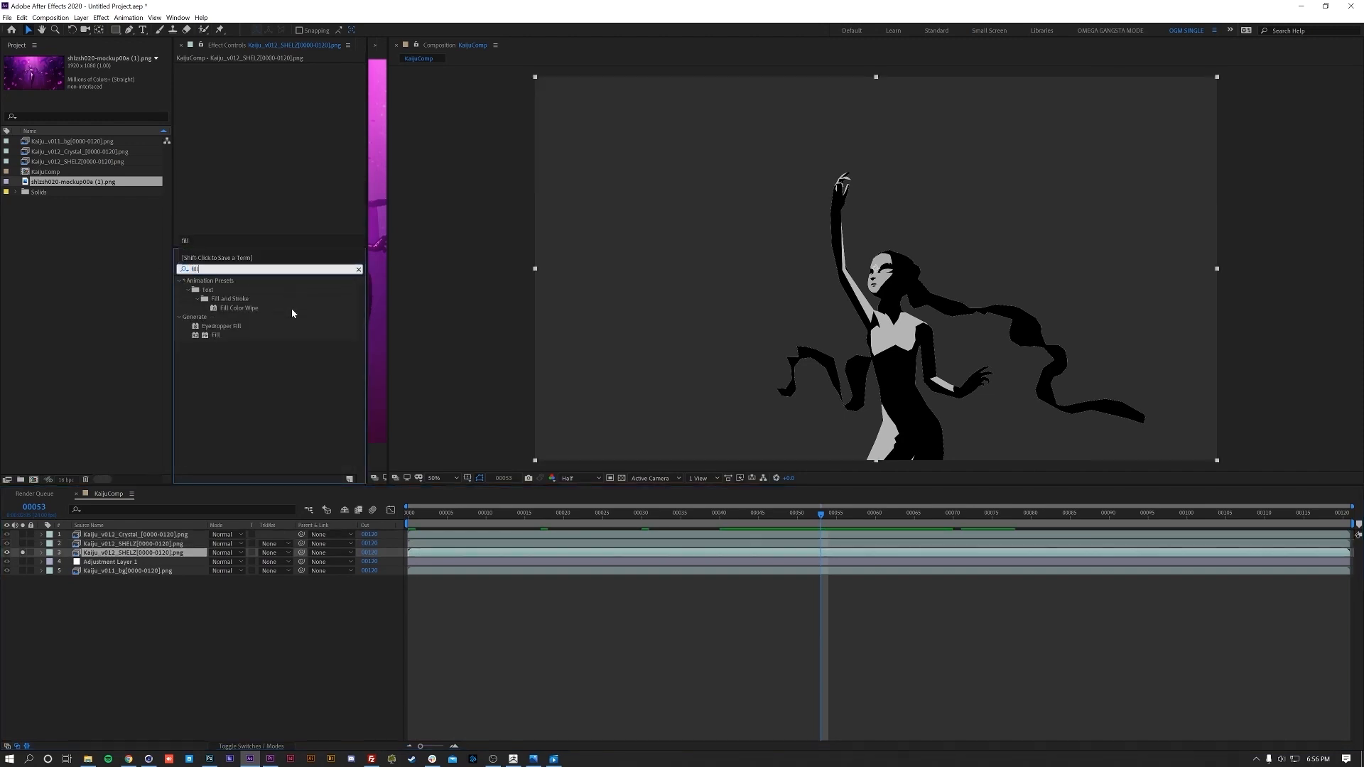
double_click(211, 340)
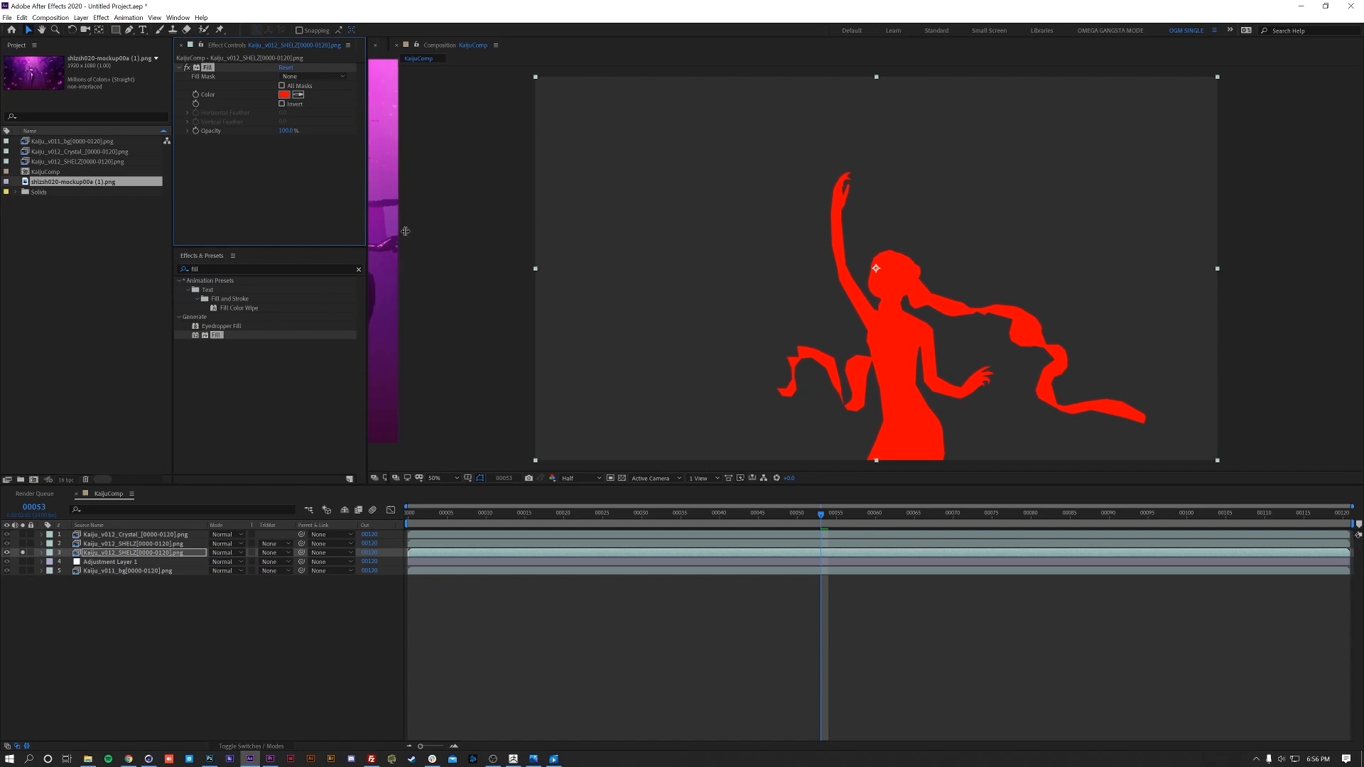
drag(387, 231, 675, 235)
scroll(491, 291, up, 2)
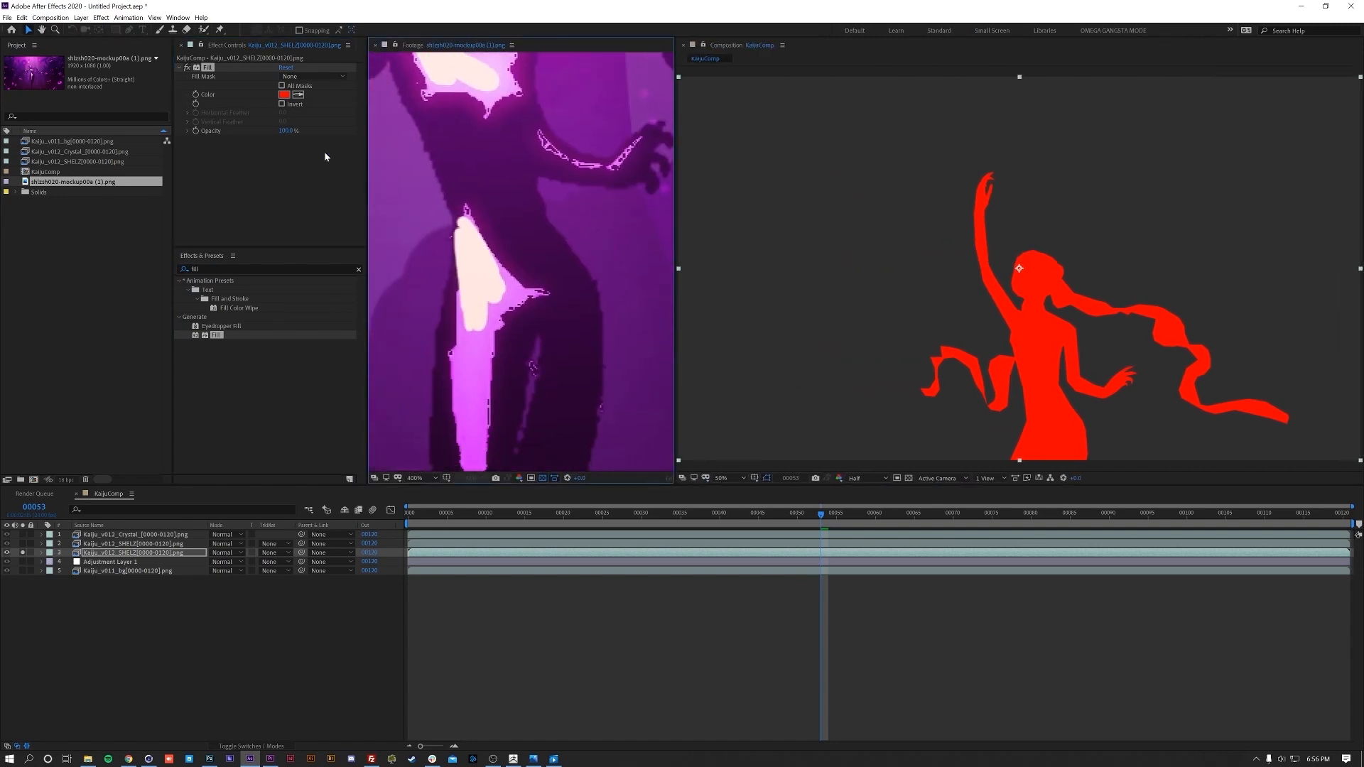
click(302, 93)
click(577, 319)
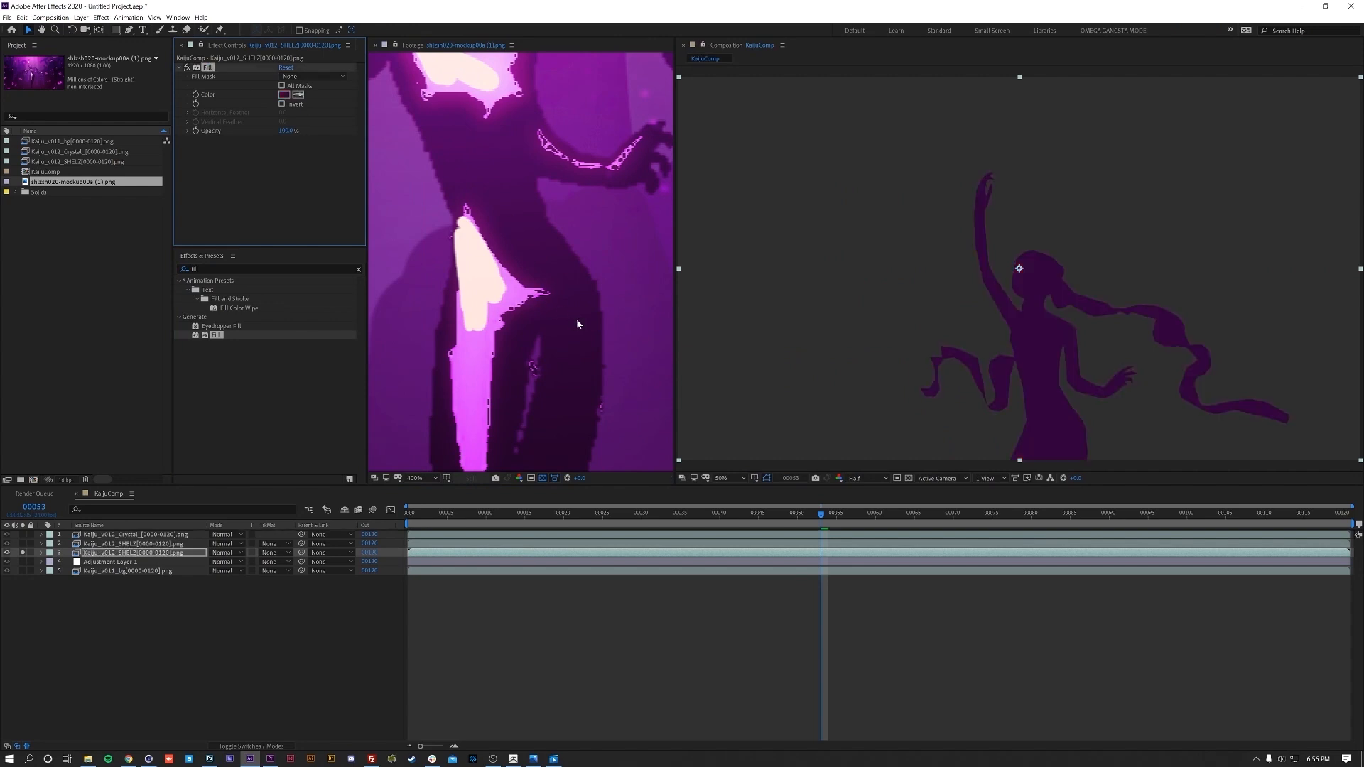
drag(676, 279, 373, 285)
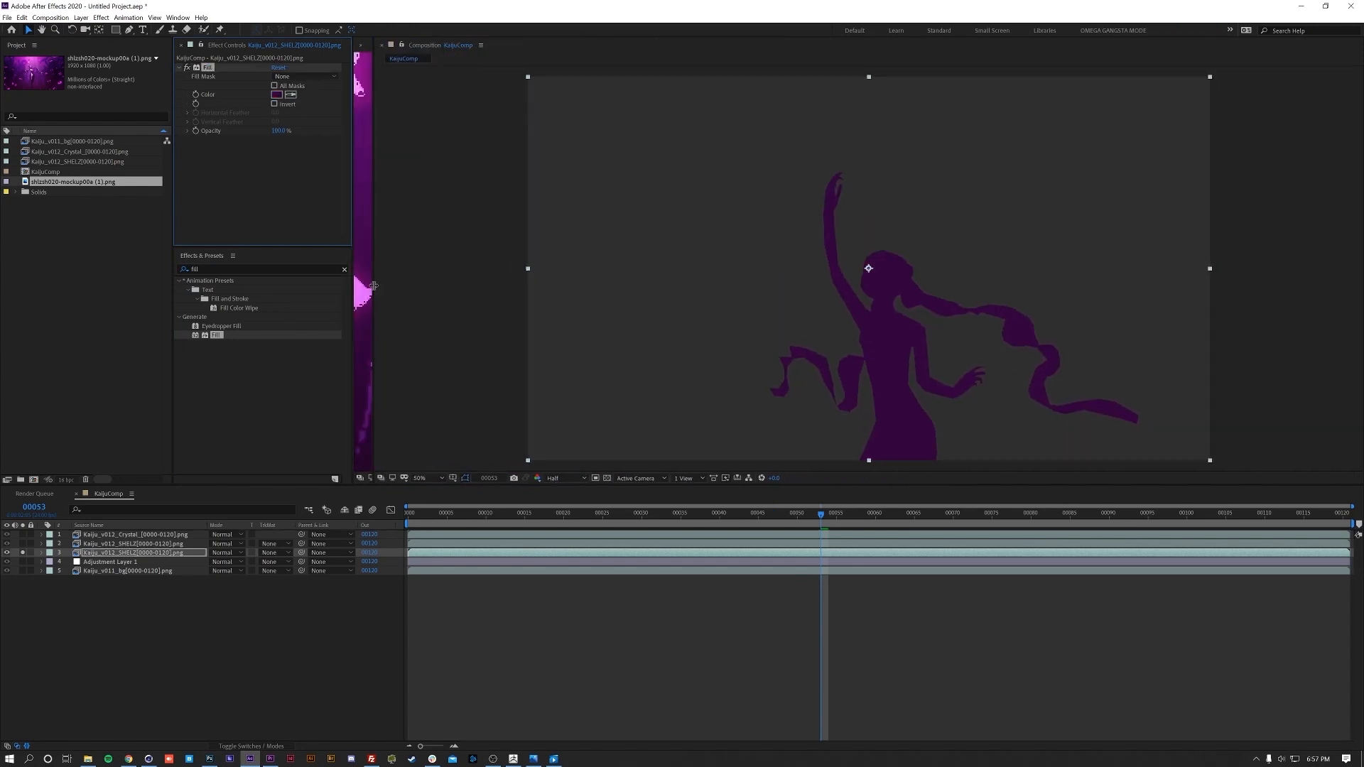
- Solo the upper SHELZ copy, apply Luma Key, and raise the threshold to key out its black areas
click(142, 543)
click(23, 543)
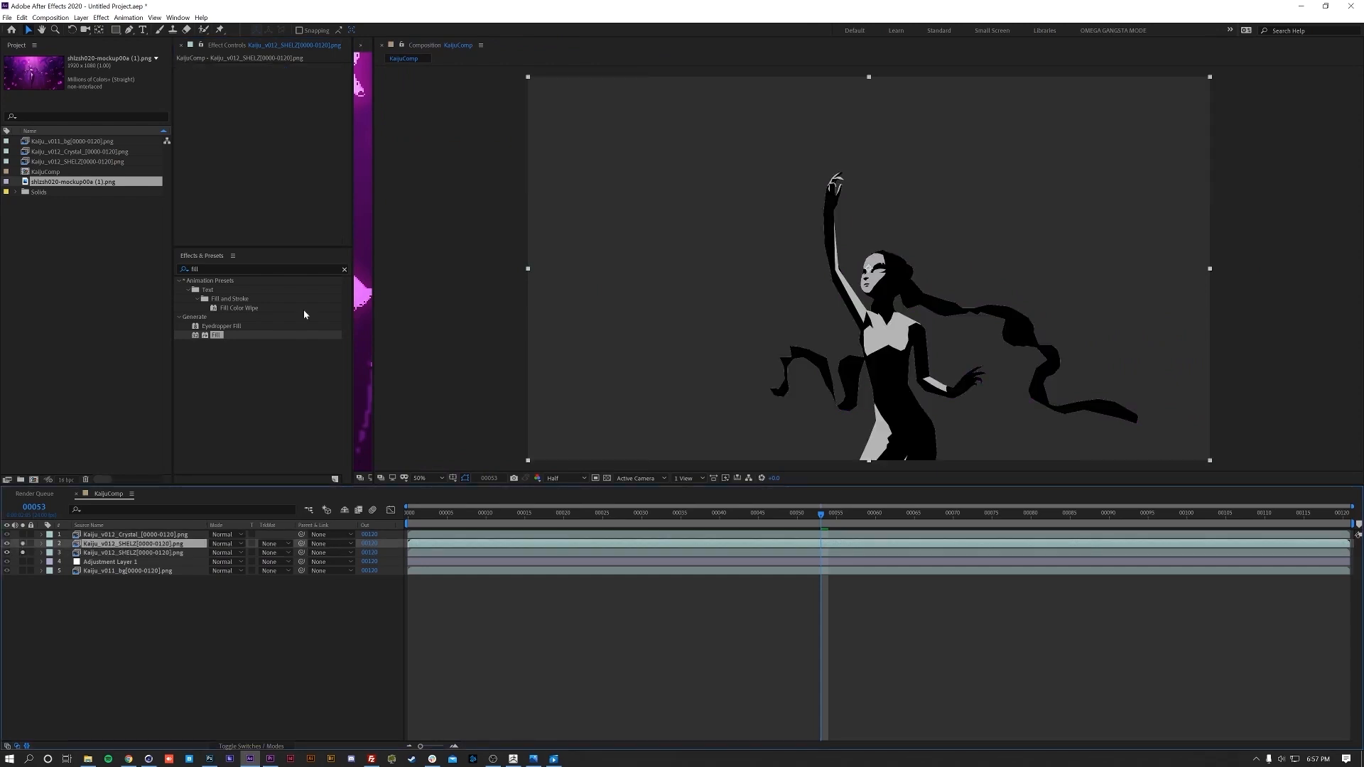
click(195, 269)
text(lum)
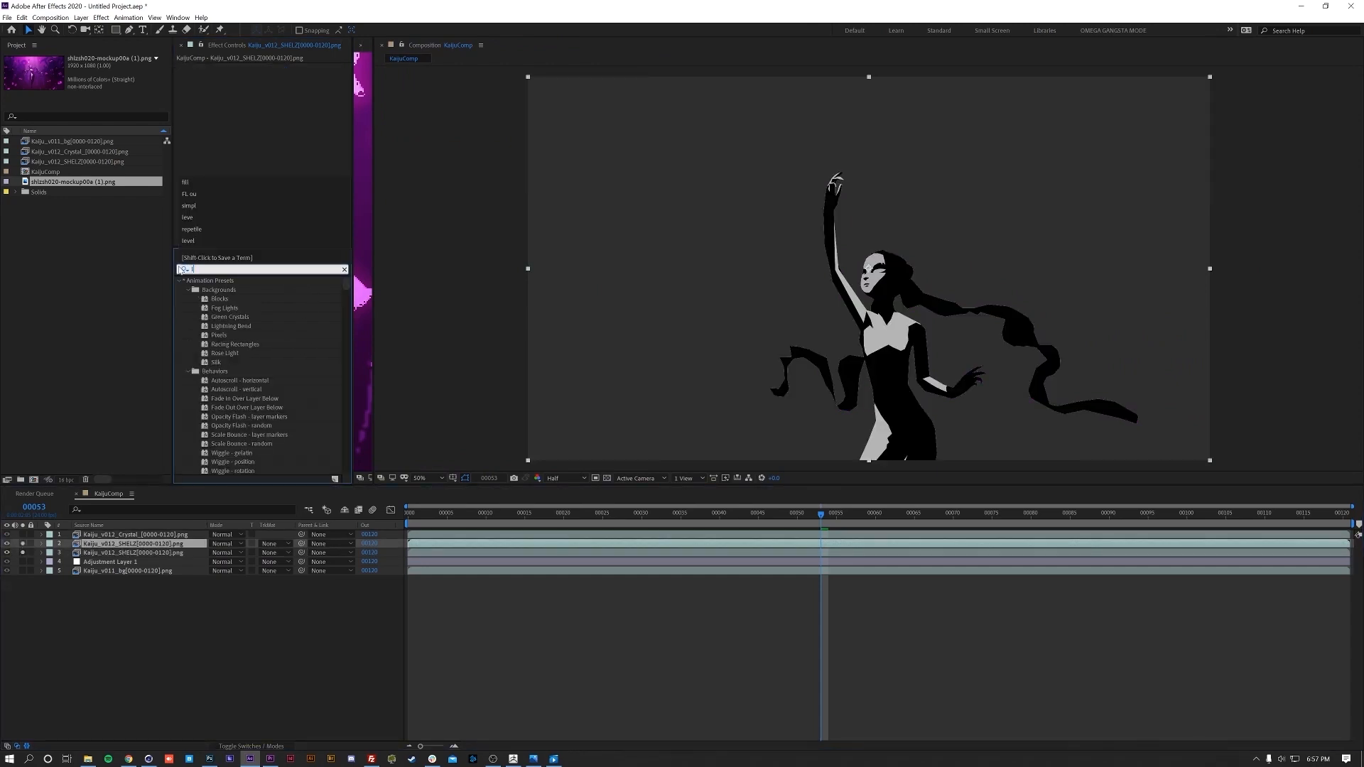
text(a)
double_click(223, 292)
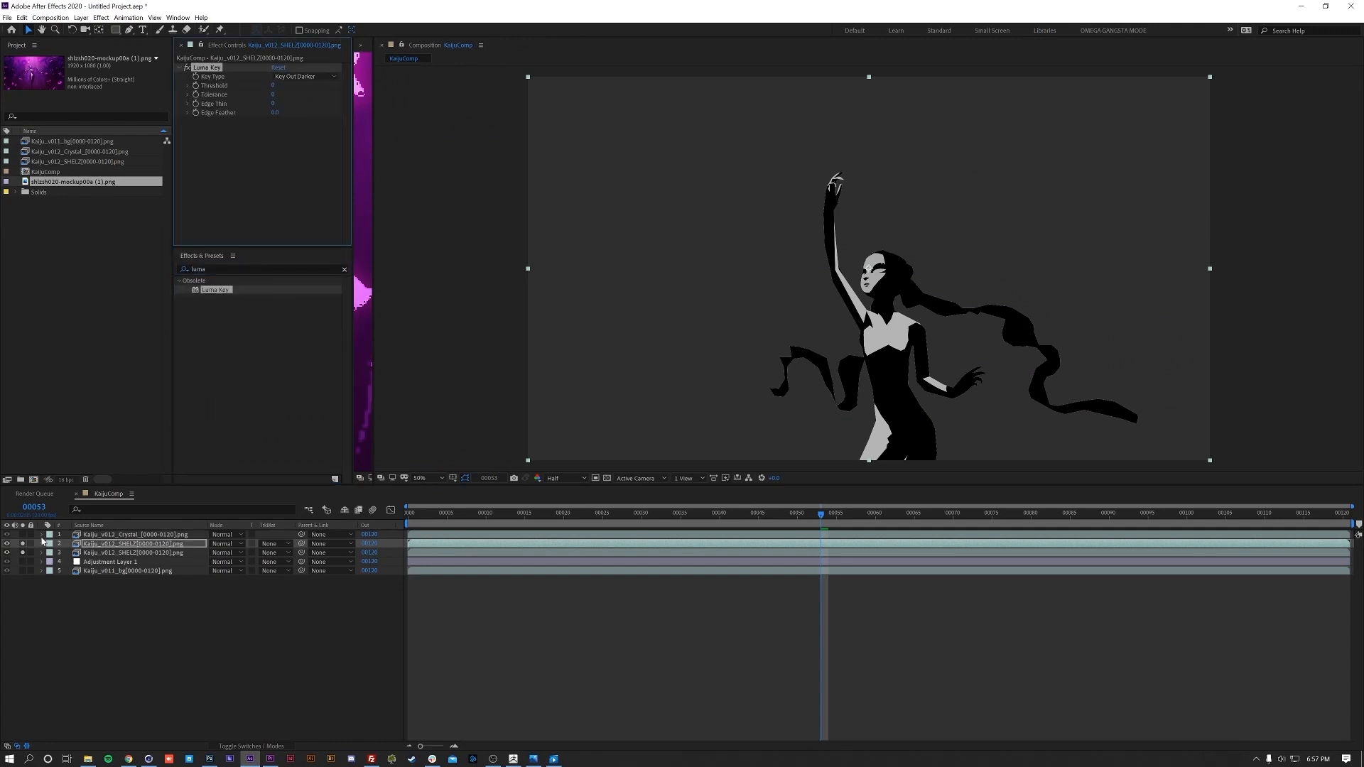
drag(275, 90, 314, 87)
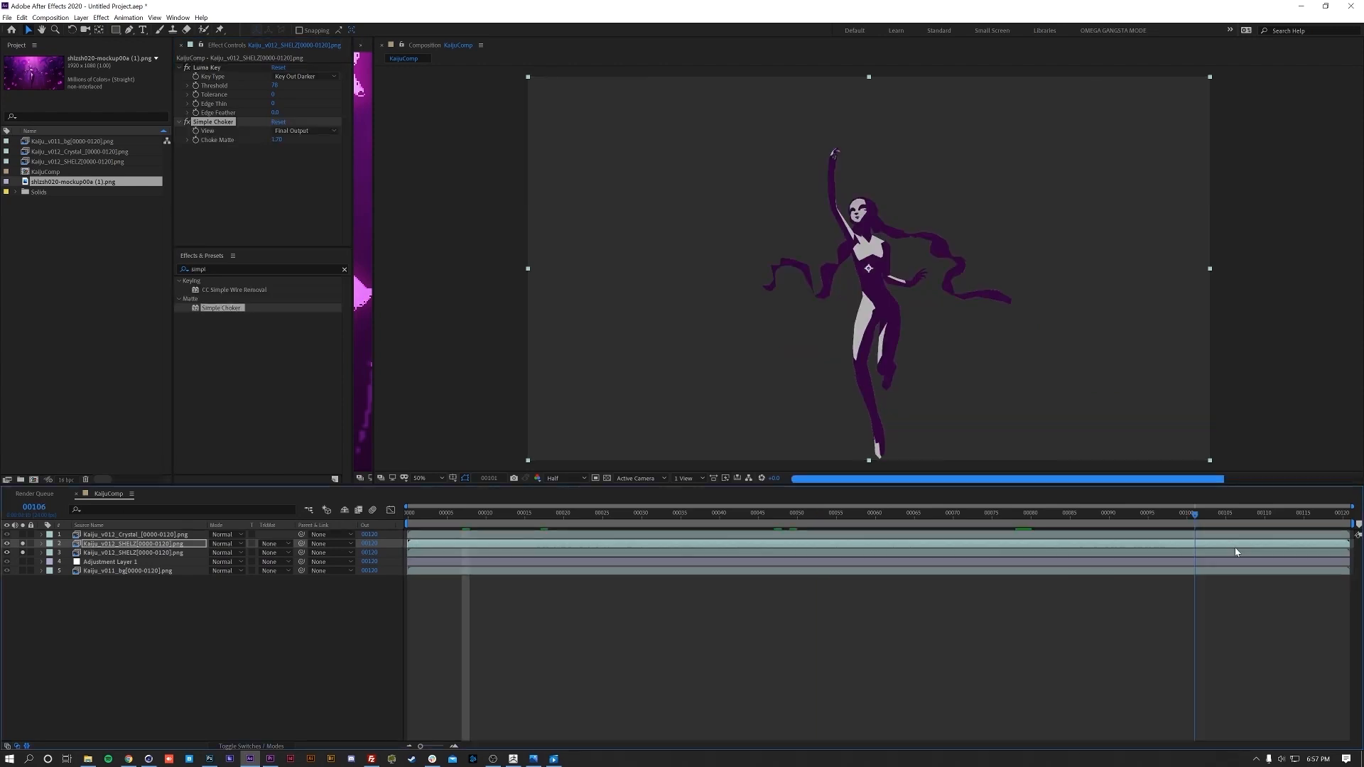
- Scrub and play back the keyed SHELZ character over its purple fill copy to check the edges
drag(1234, 547, 837, 541)
click(98, 545)
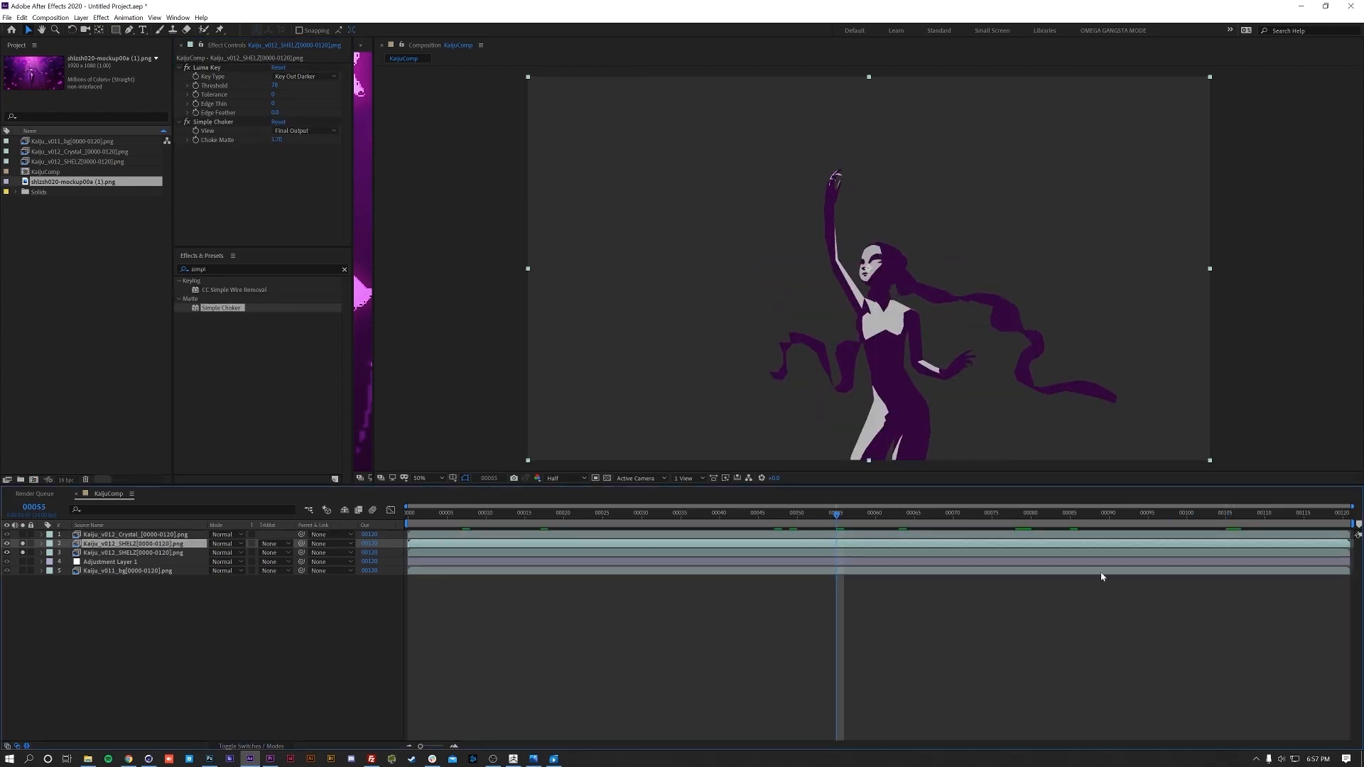
key(space)
key(space)
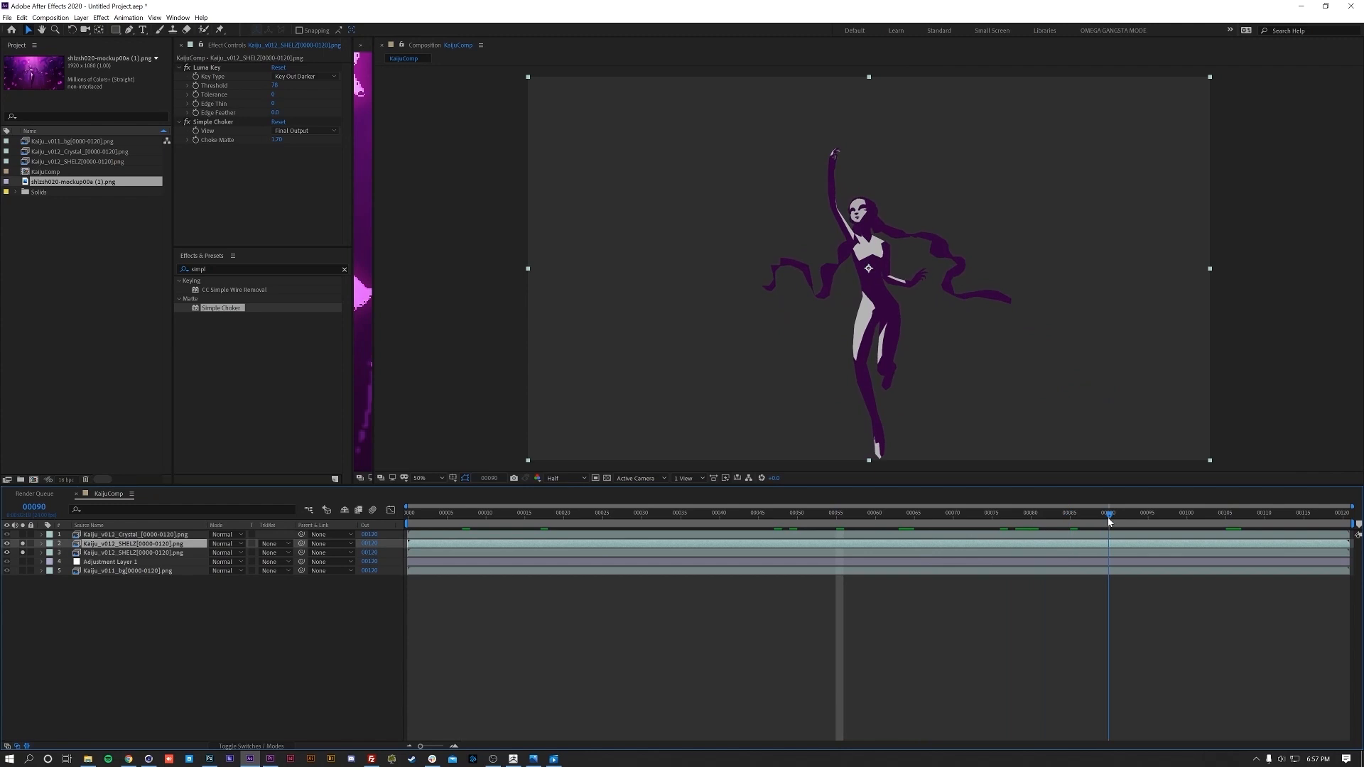
- Apply Gradient Ramp to the upper SHELZ layer and swap its start and end colours
click(344, 270)
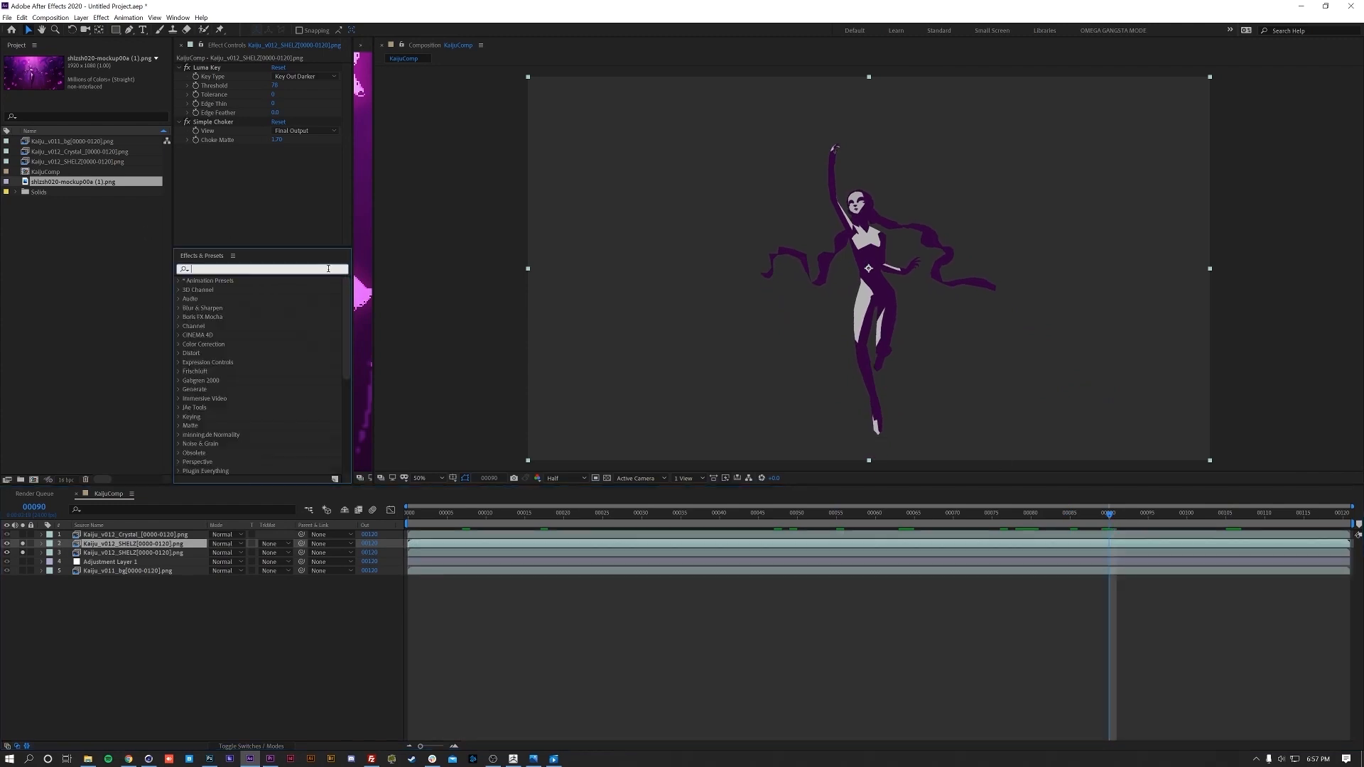
text(gradie)
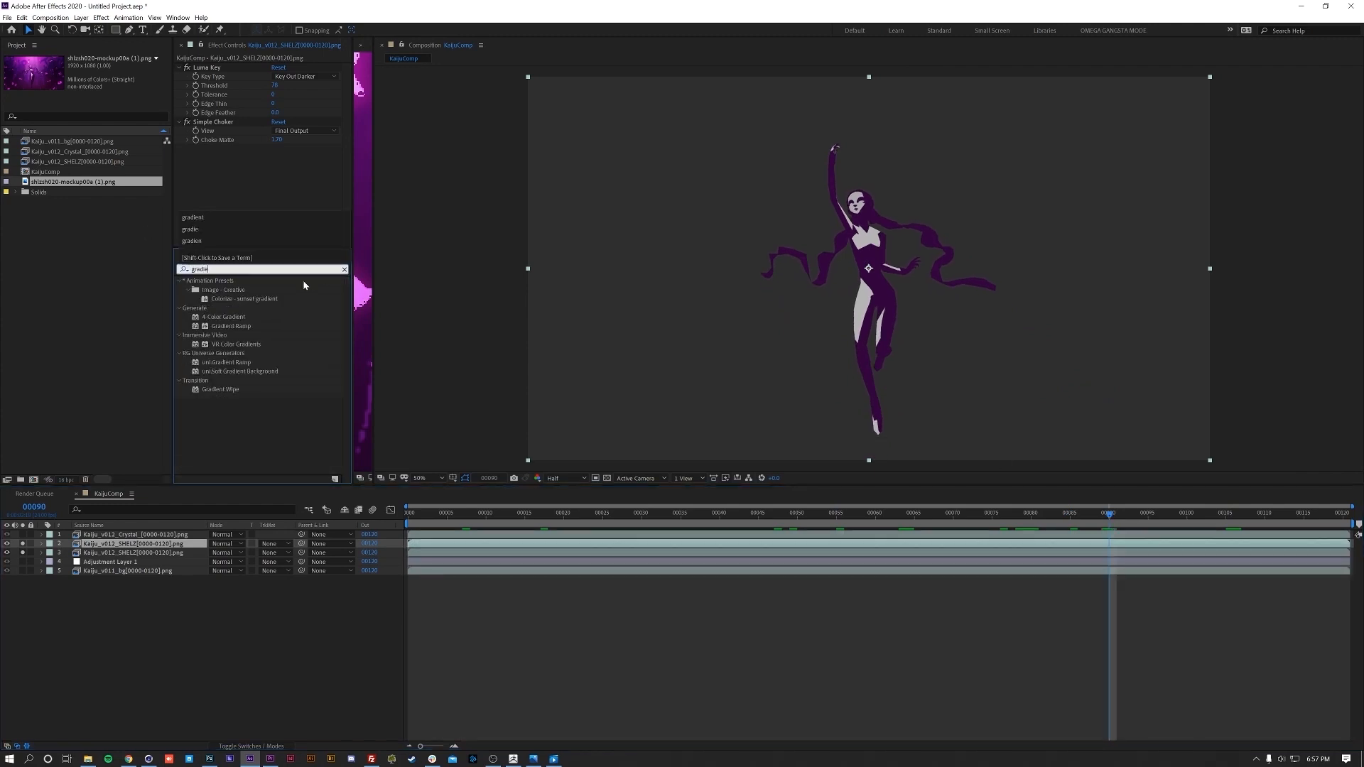
double_click(241, 327)
click(315, 225)
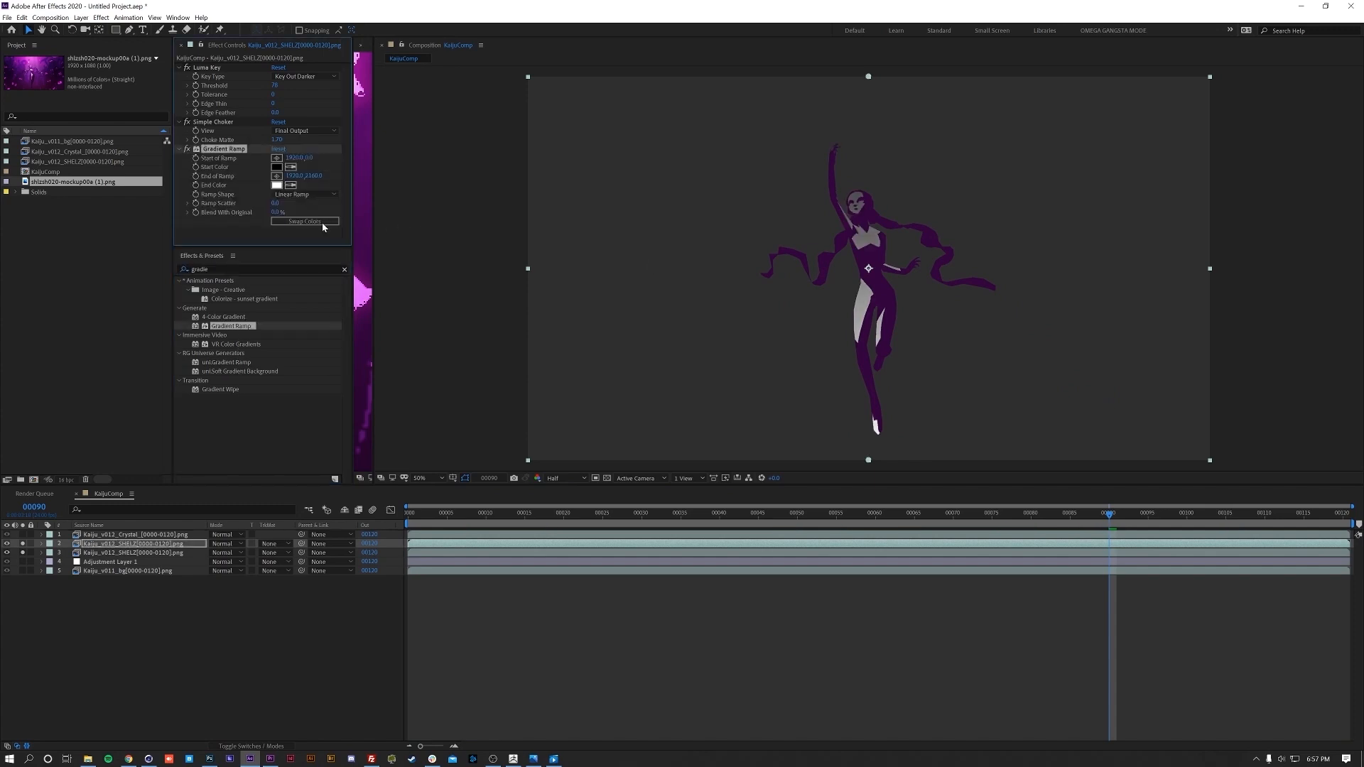
- Place the ramp's start at the character's head and its end just below the feet, matching its colours to the mockup
drag(868, 77, 878, 208)
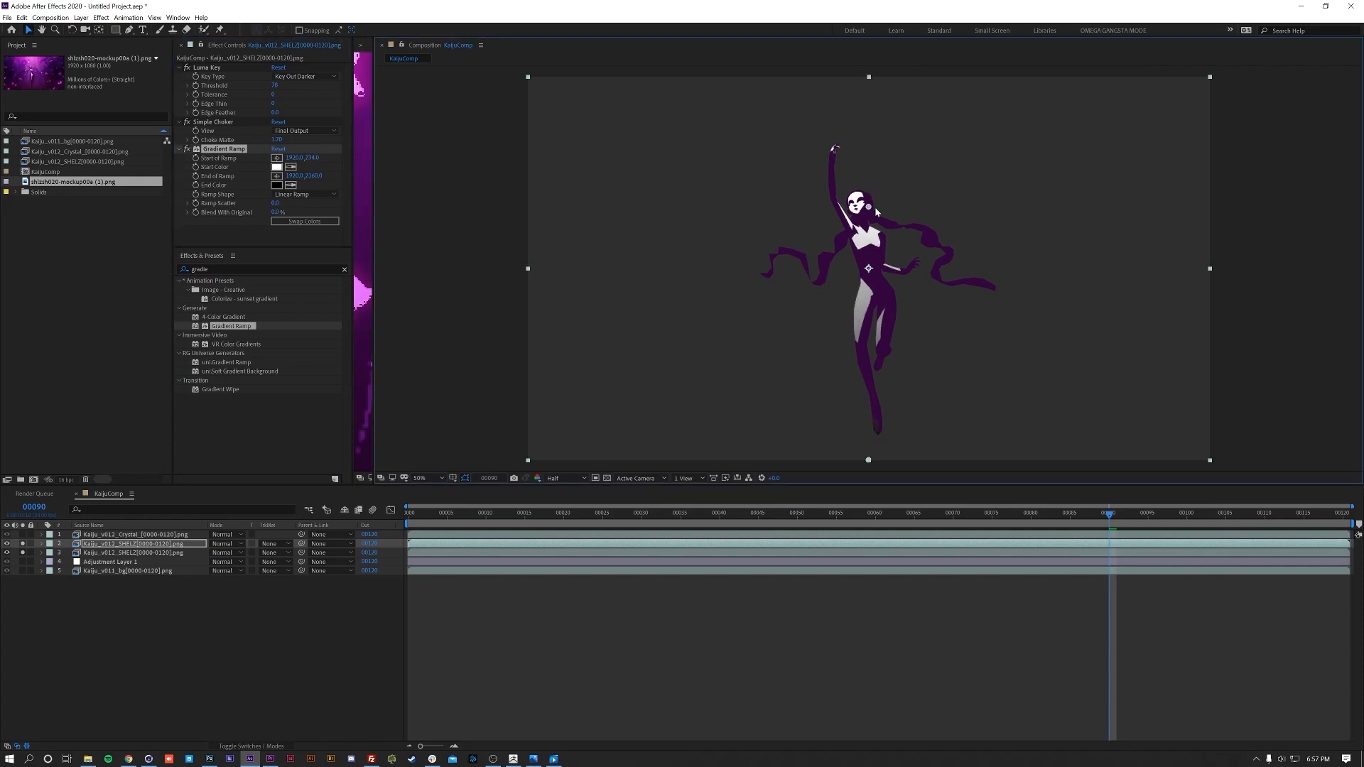
mouse_move(868, 461)
mouse_down()
mouse_move(874, 434)
mouse_move(875, 452)
mouse_up()
drag(375, 206, 541, 440)
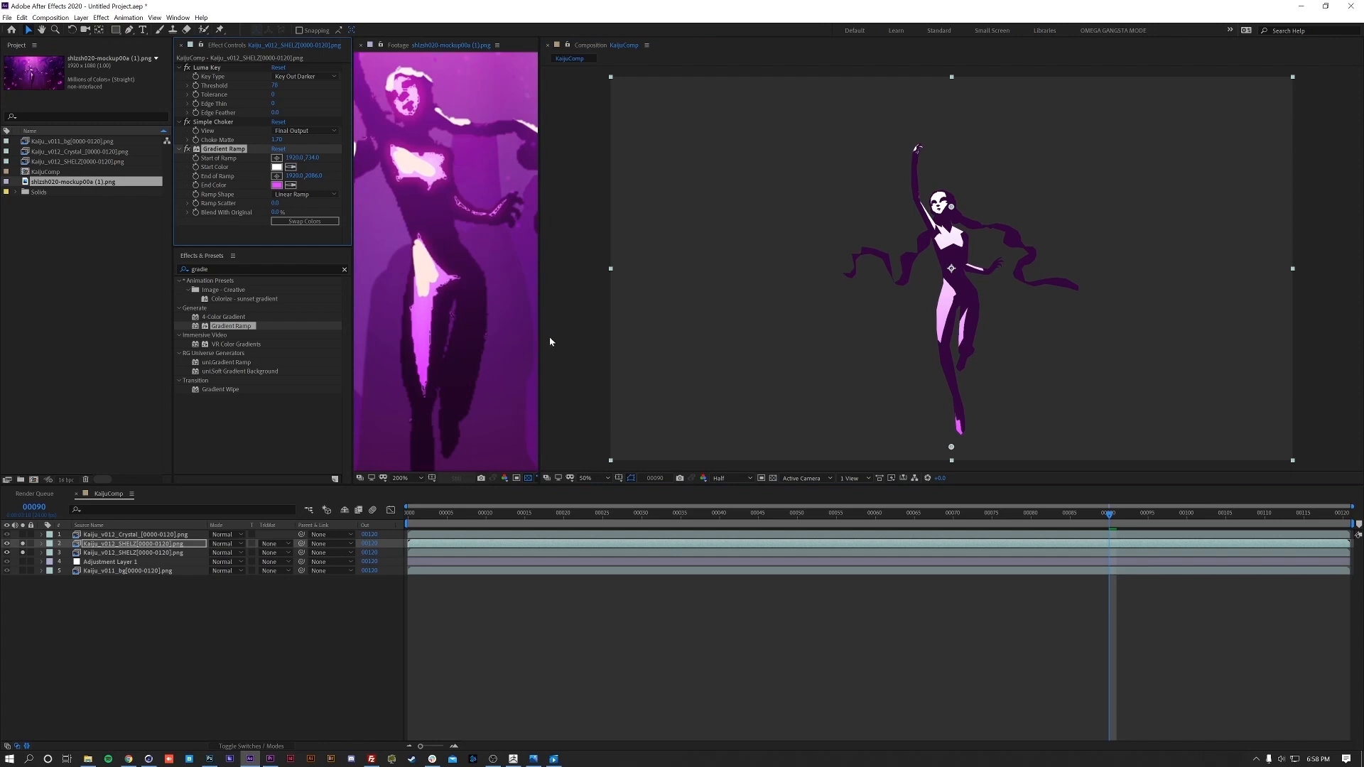
drag(540, 322, 401, 322)
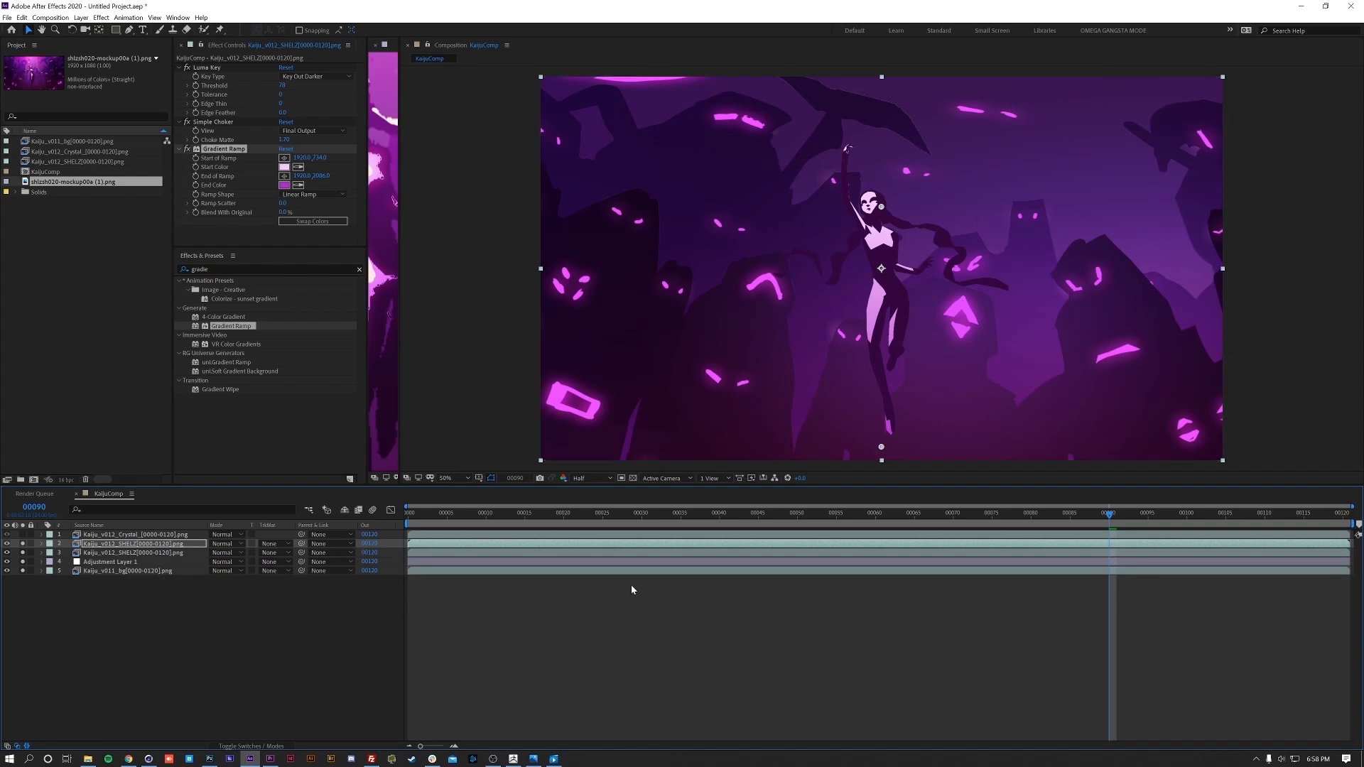
- Solo the Crystal image sequence at frame 0, apply Curves, and pull the RGB curve down to darken the crystal
click(412, 522)
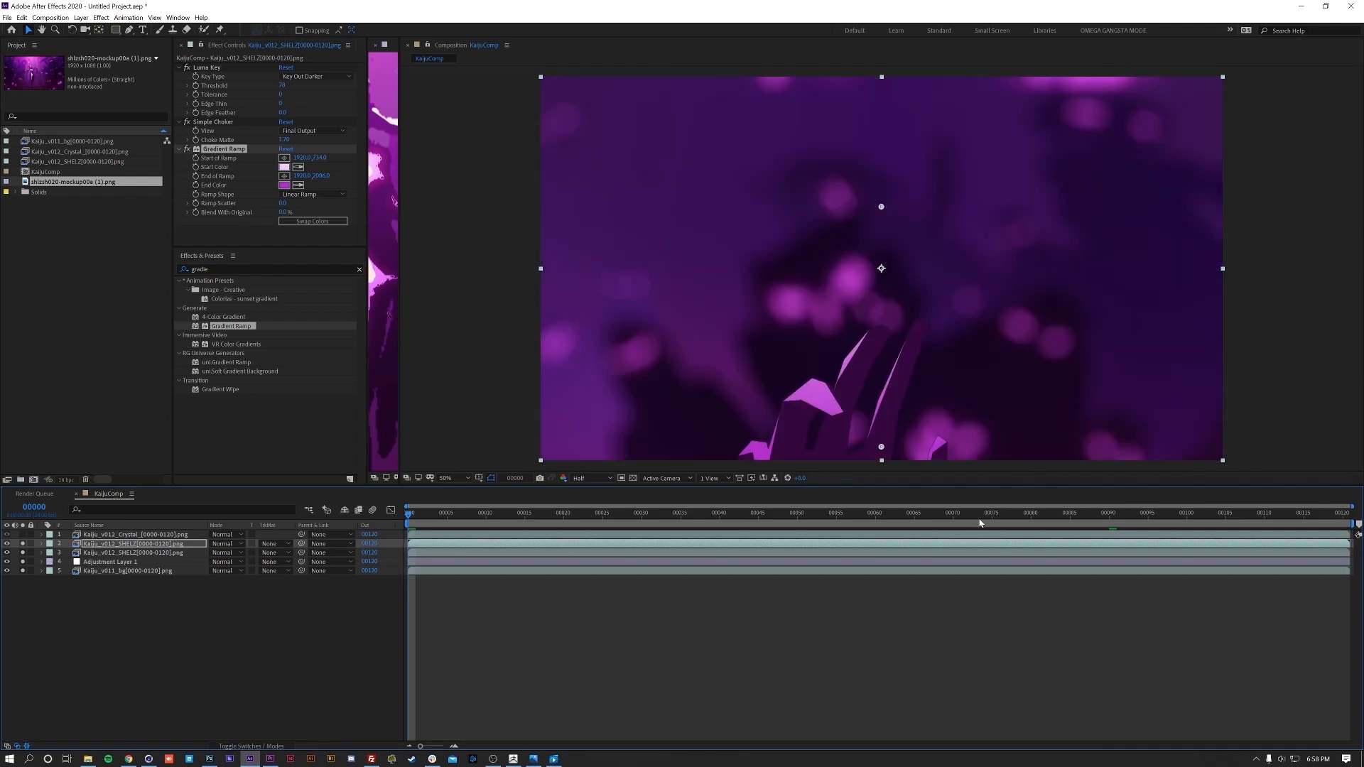
click(23, 534)
click(122, 535)
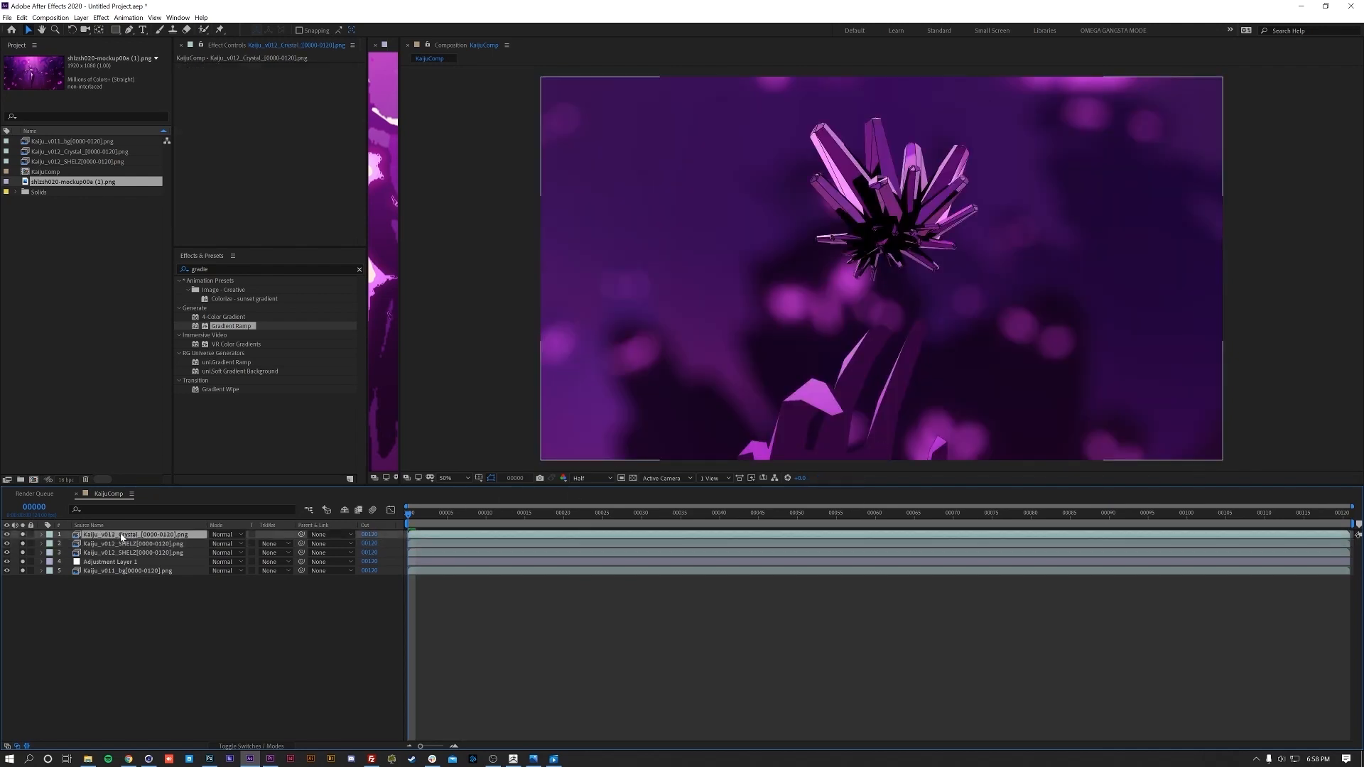
click(240, 260)
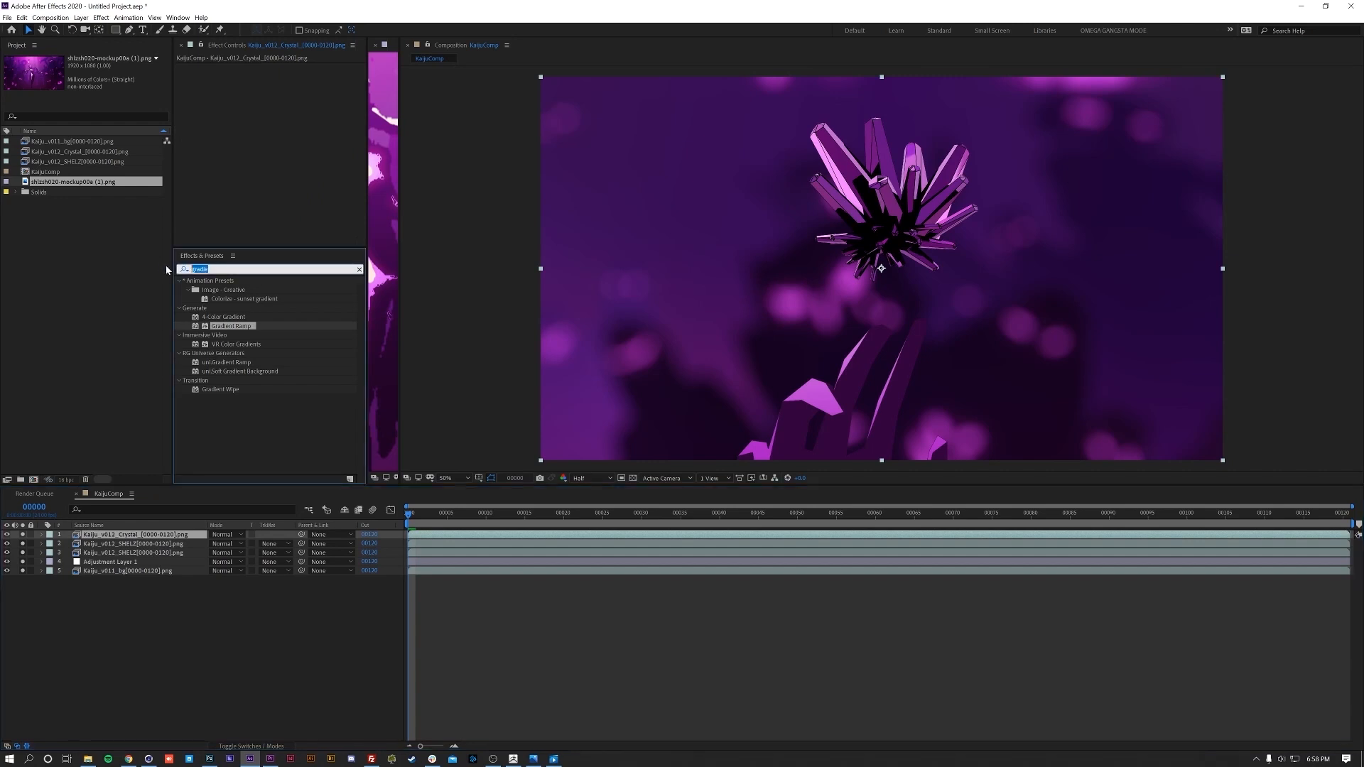
text(cur)
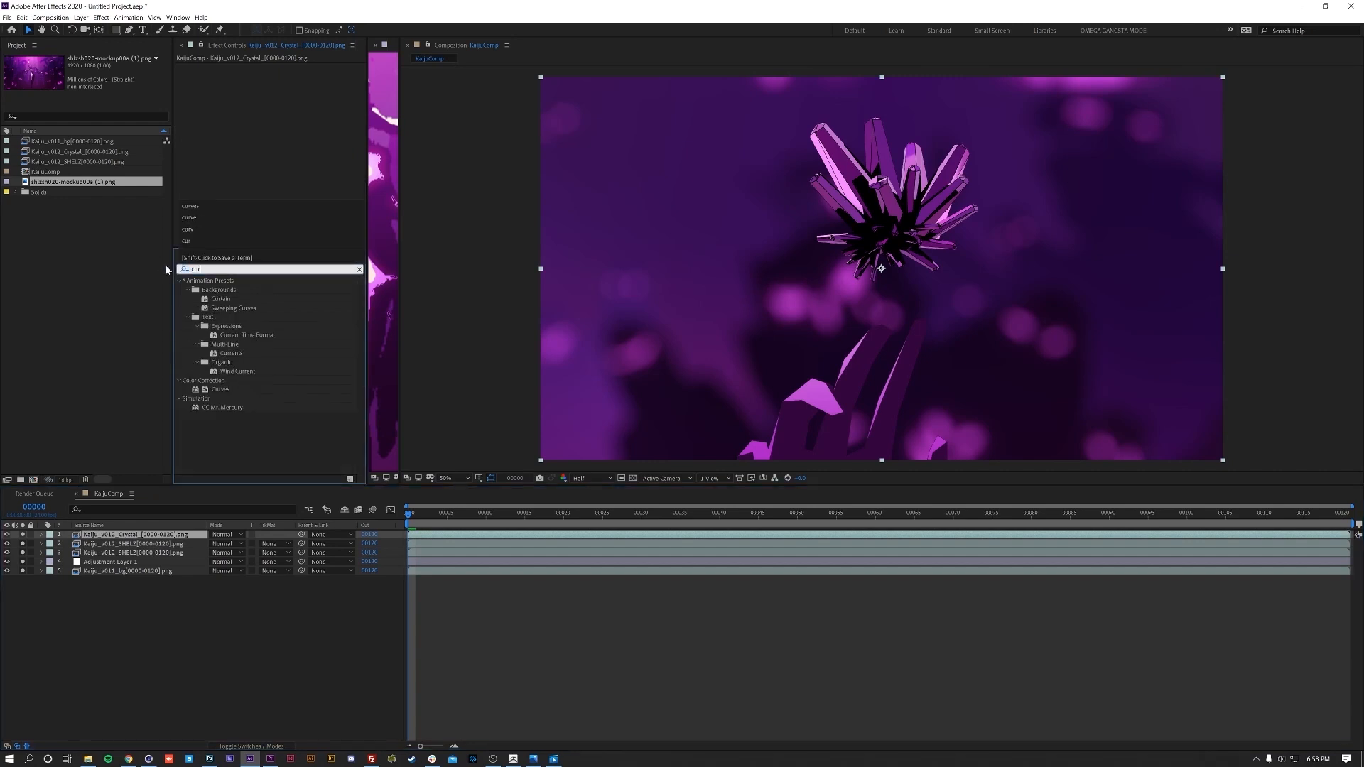
text(ves)
double_click(219, 317)
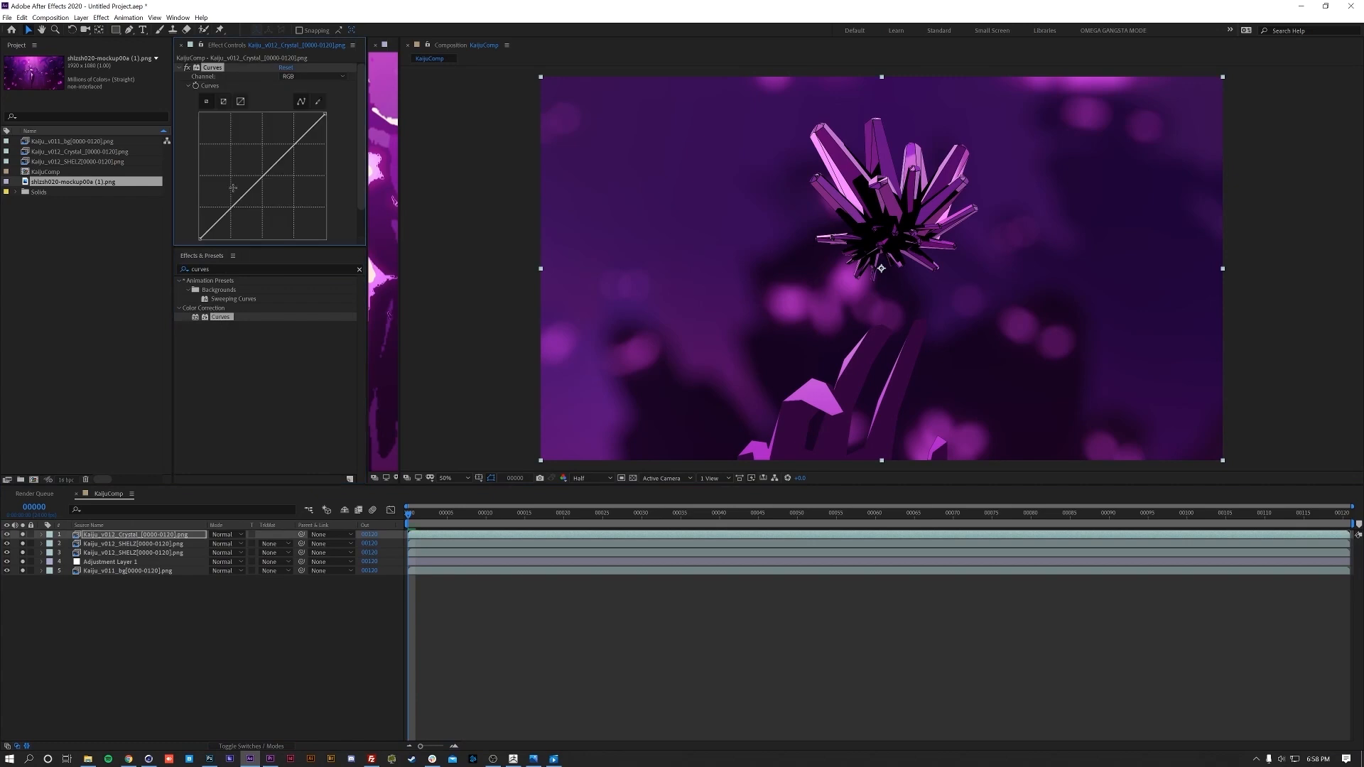
drag(233, 206, 232, 226)
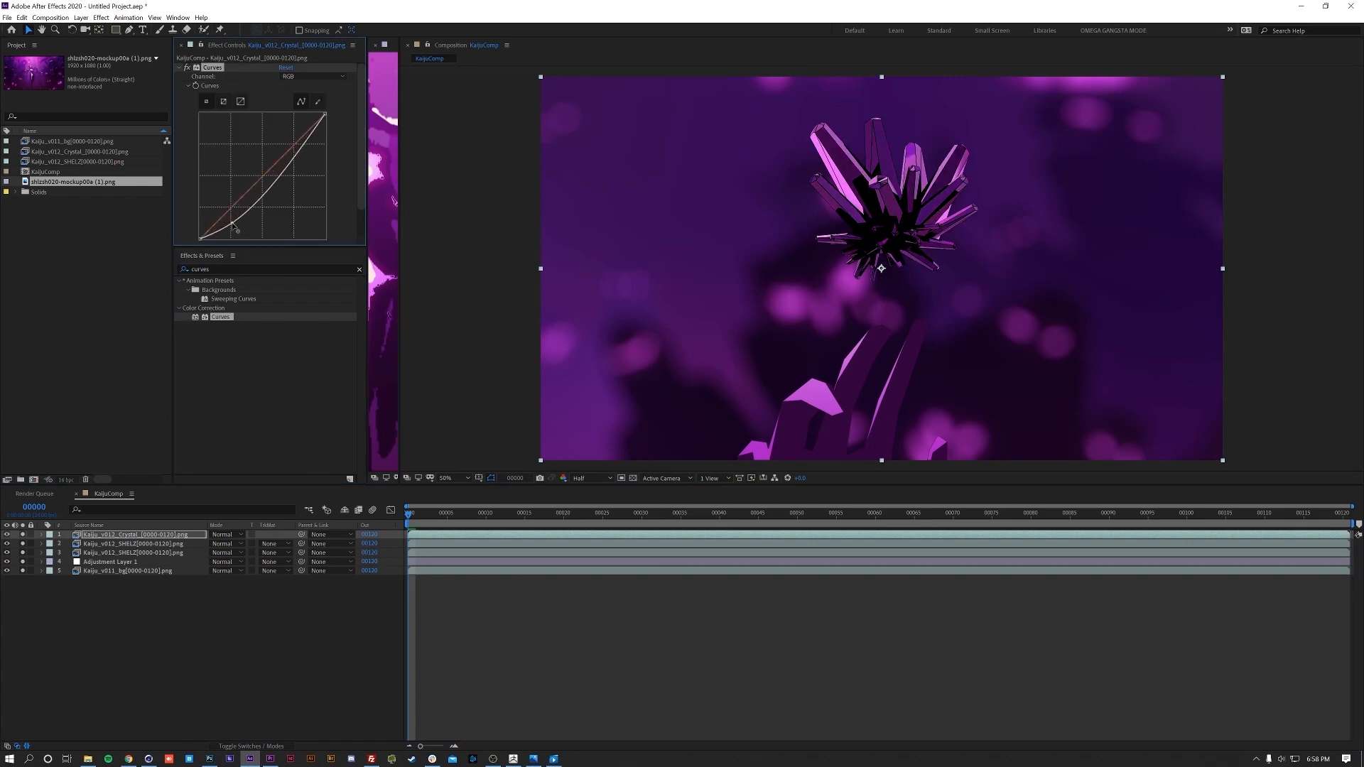
drag(305, 140, 298, 187)
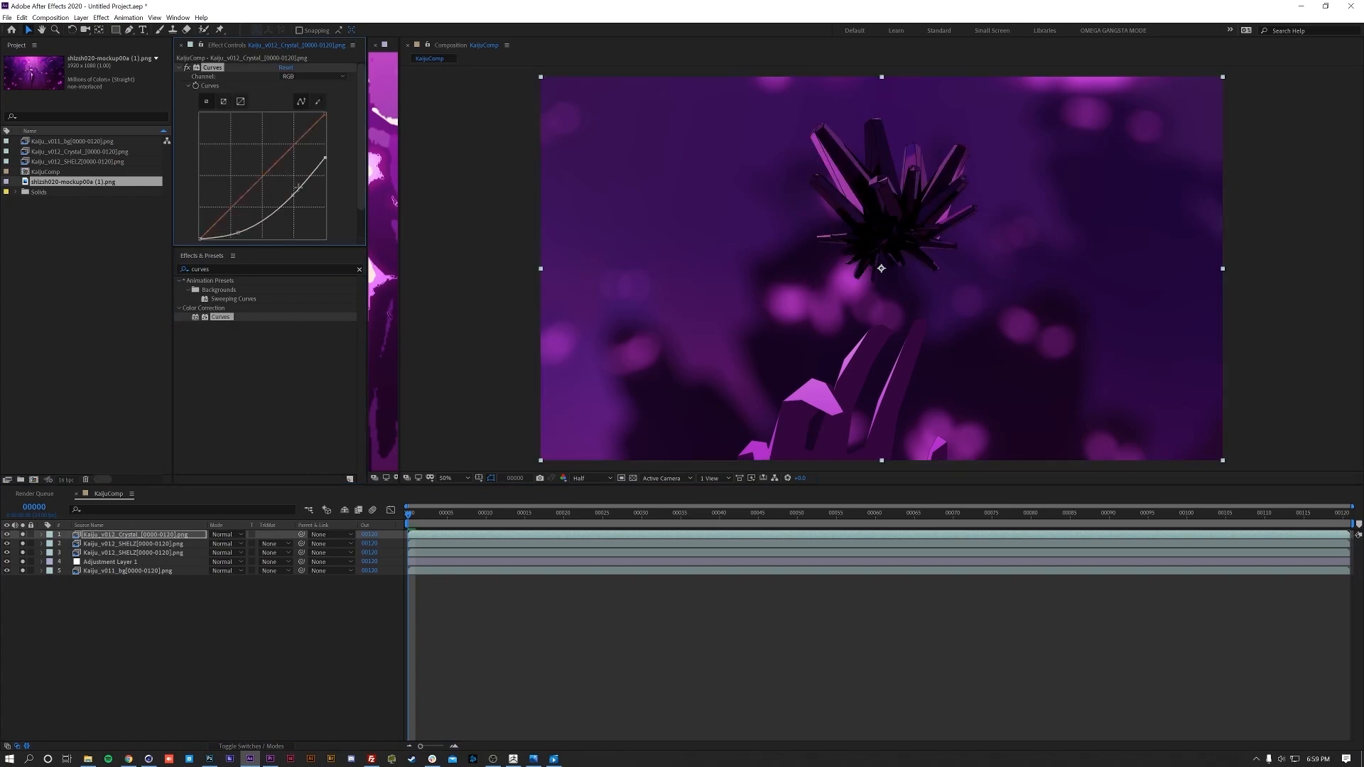
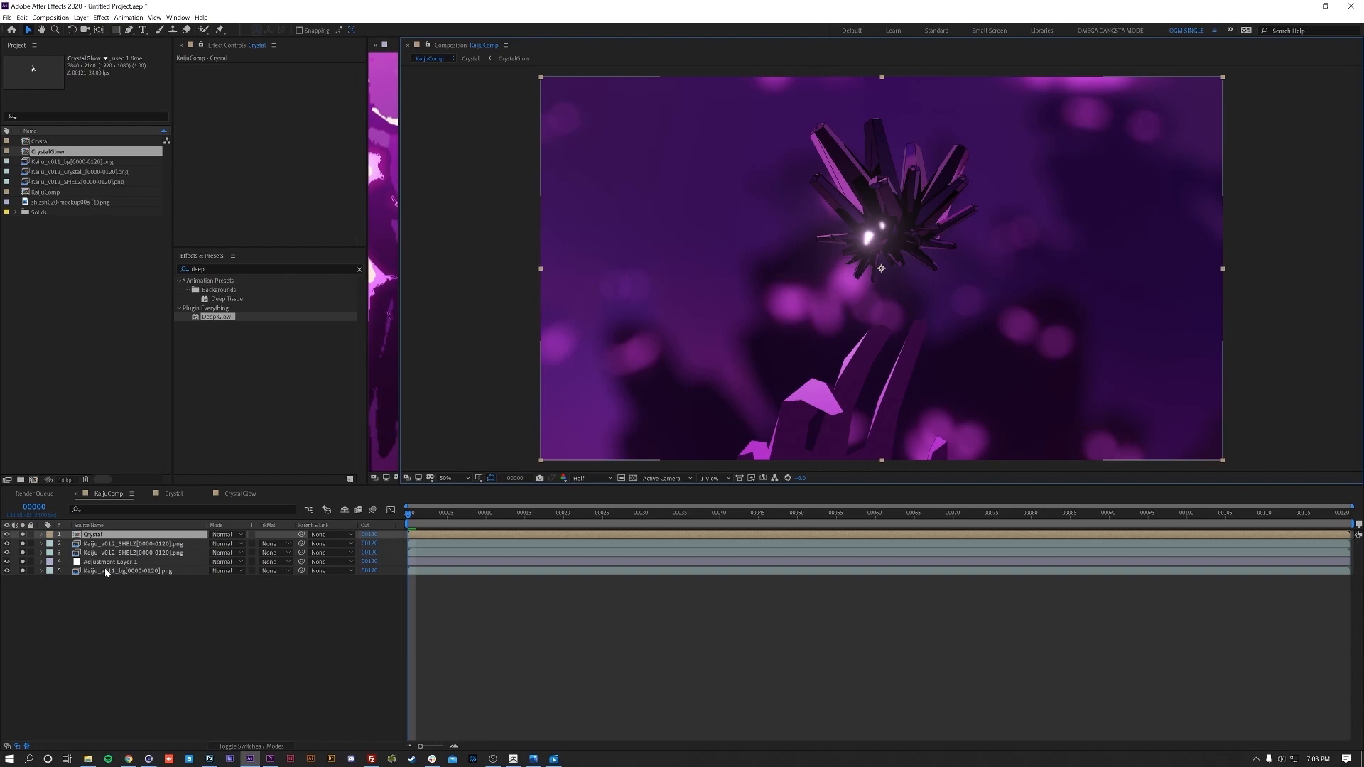
- Duplicate the bg image sequence and the lower, purple-filled SHELZ layer in KaijuComp
click(135, 571)
key(ctrl+d)
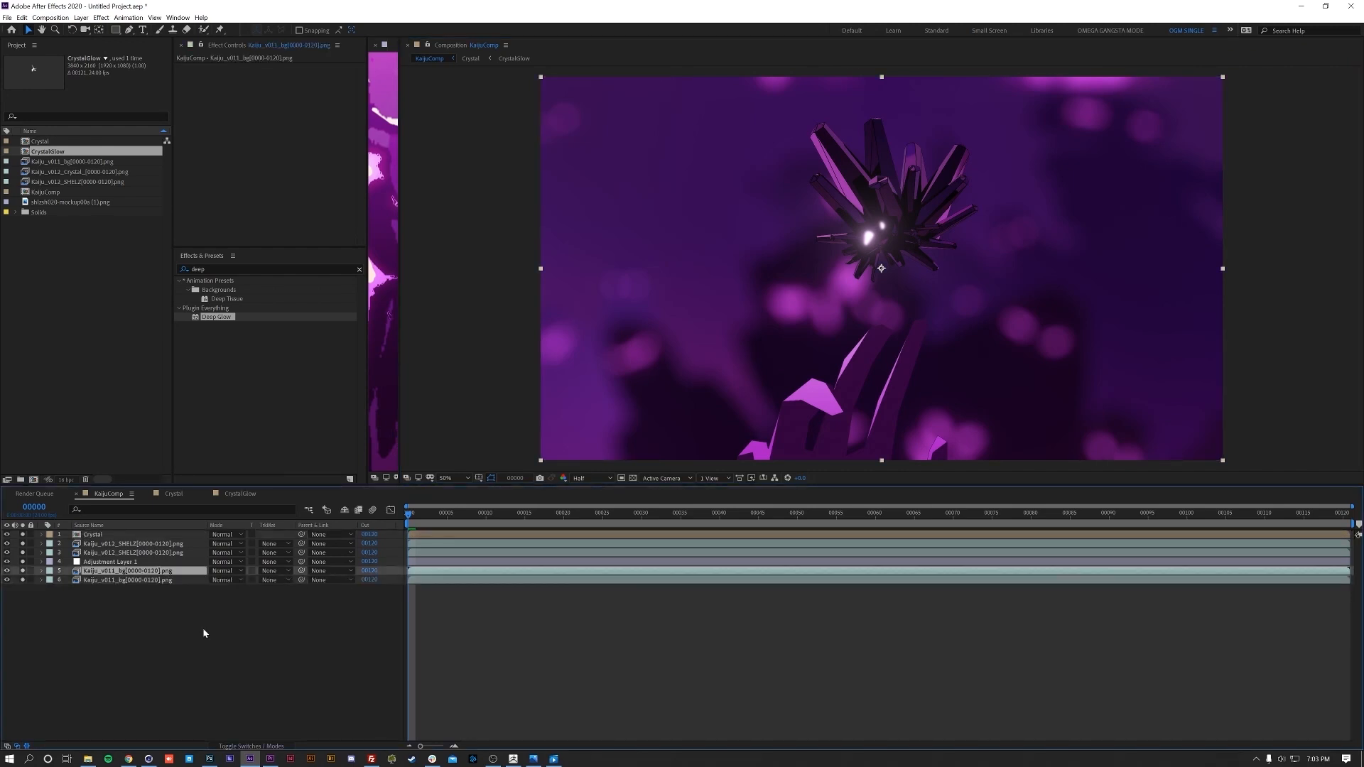
click(122, 554)
key(ctrl+d)
- Open the Crystal precomp and duplicate its Crystal image sequence below CrystalGlow
double_click(98, 535)
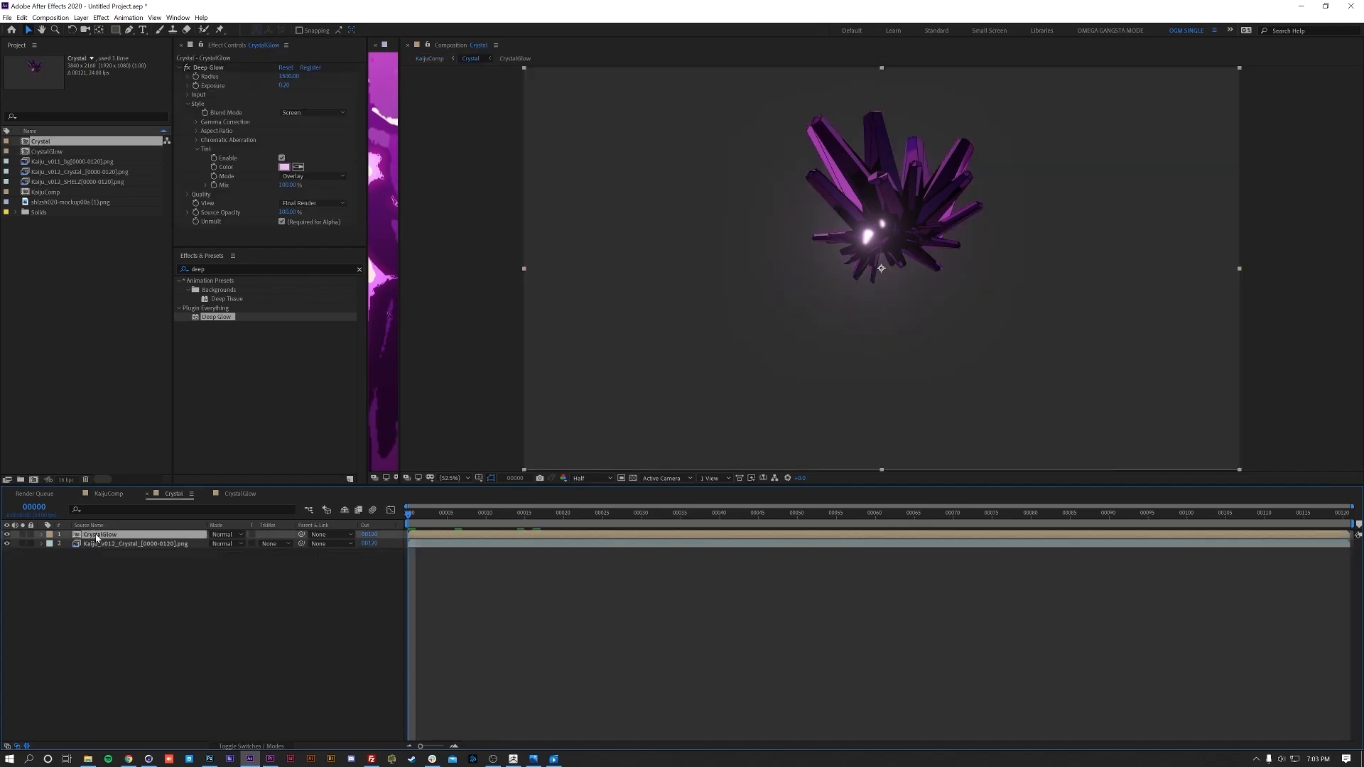
click(133, 544)
key(ctrl+d)
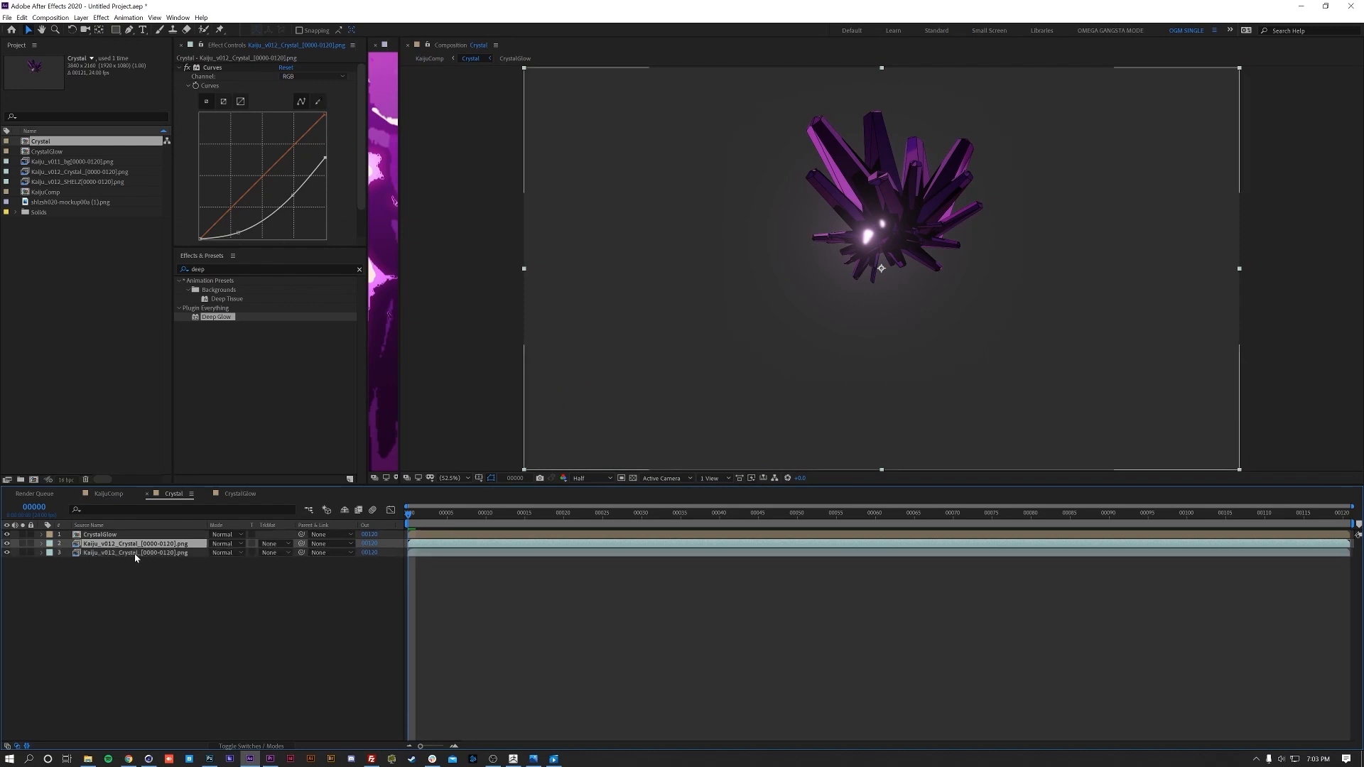
- Move the duplicated Crystal image sequence out of the Crystal precomp to the top of KaijuComp
key(Delete)
key(Tab)
click(120, 559)
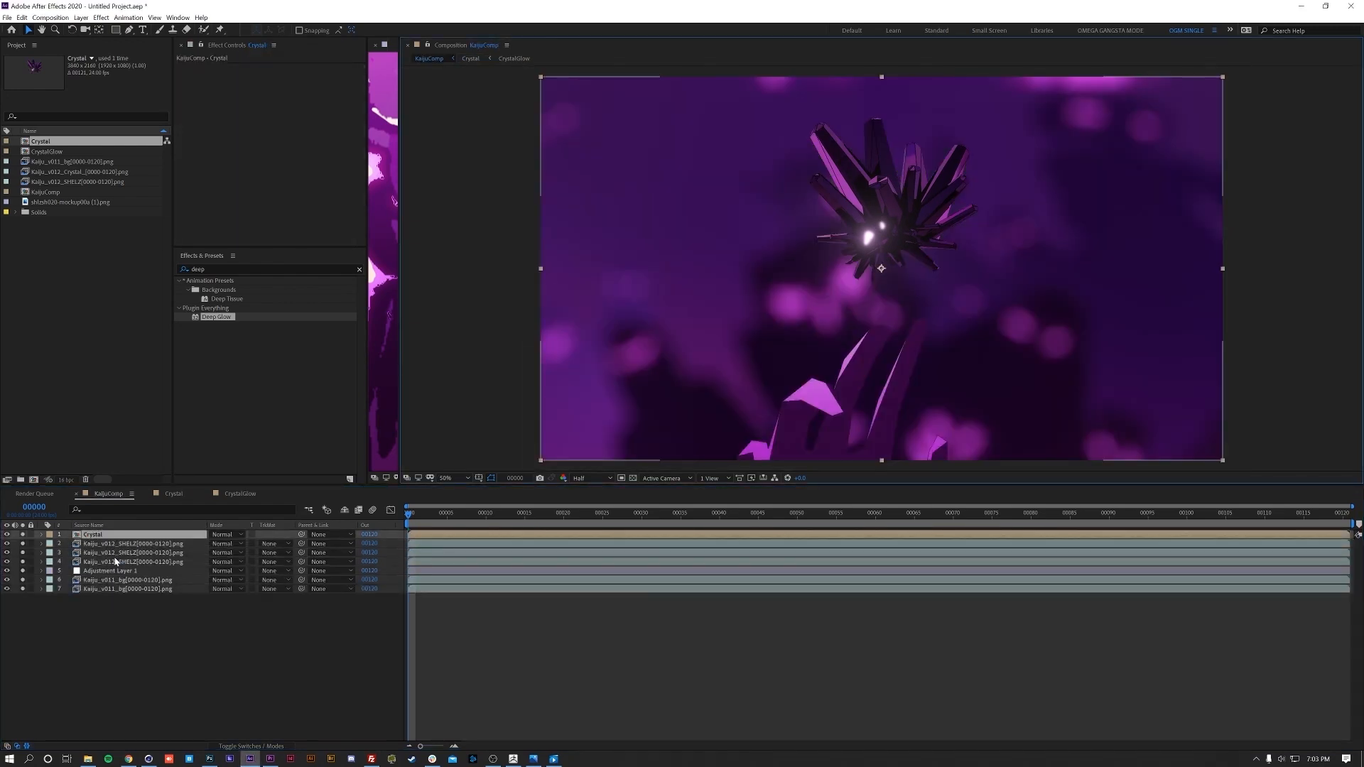
key(ctrl+v)
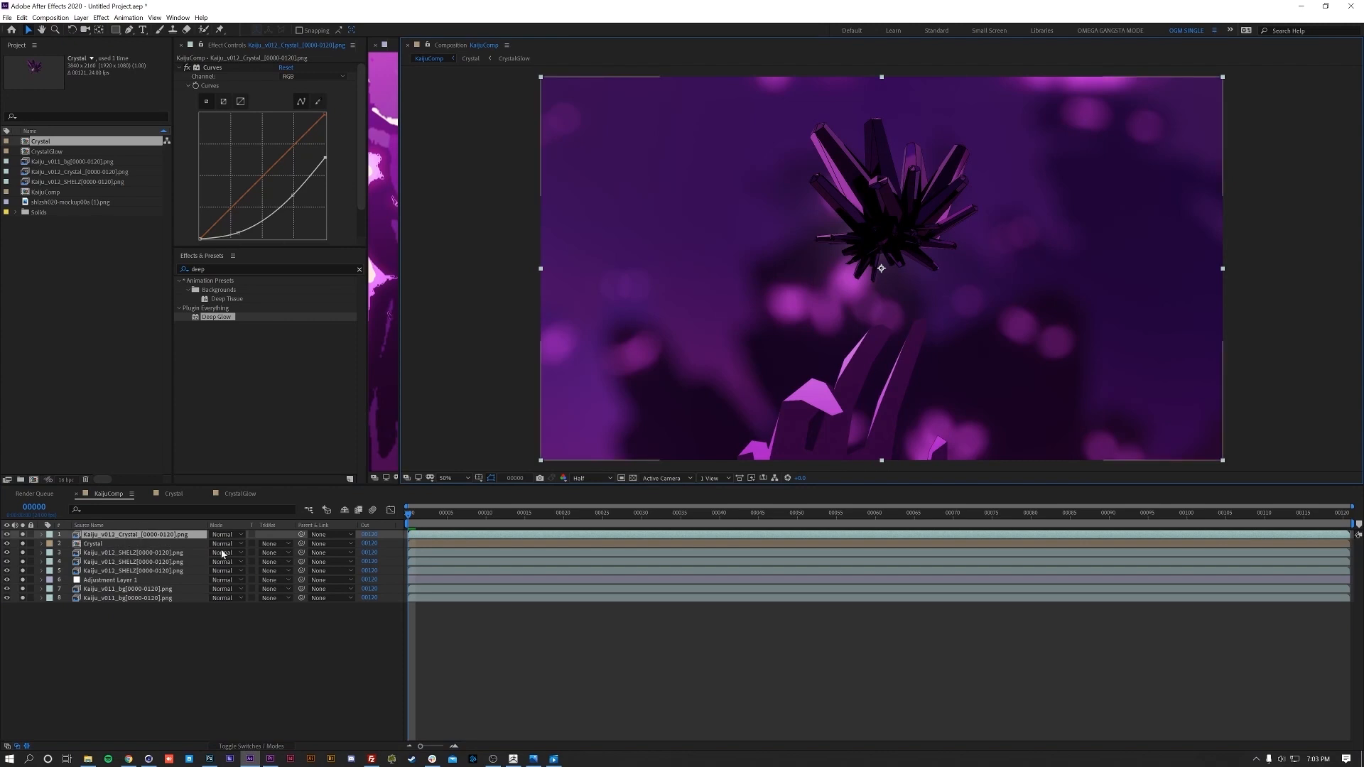
- Precompose the pasted Crystal sequence with the lower SHELZ layer and the upper bg layer as GlowMatte
ctrl+click(156, 572)
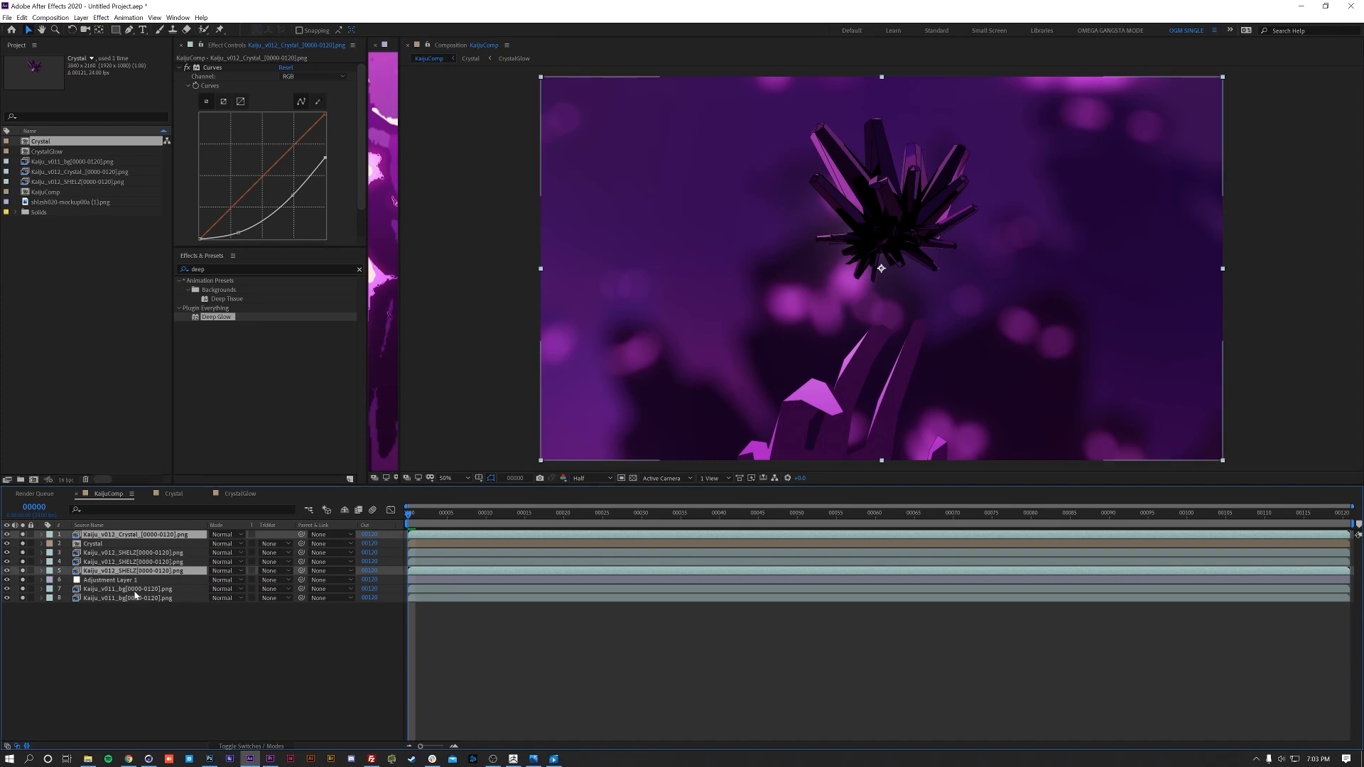
ctrl+click(135, 590)
key(ctrl+shift+c)
text(GlowMat)
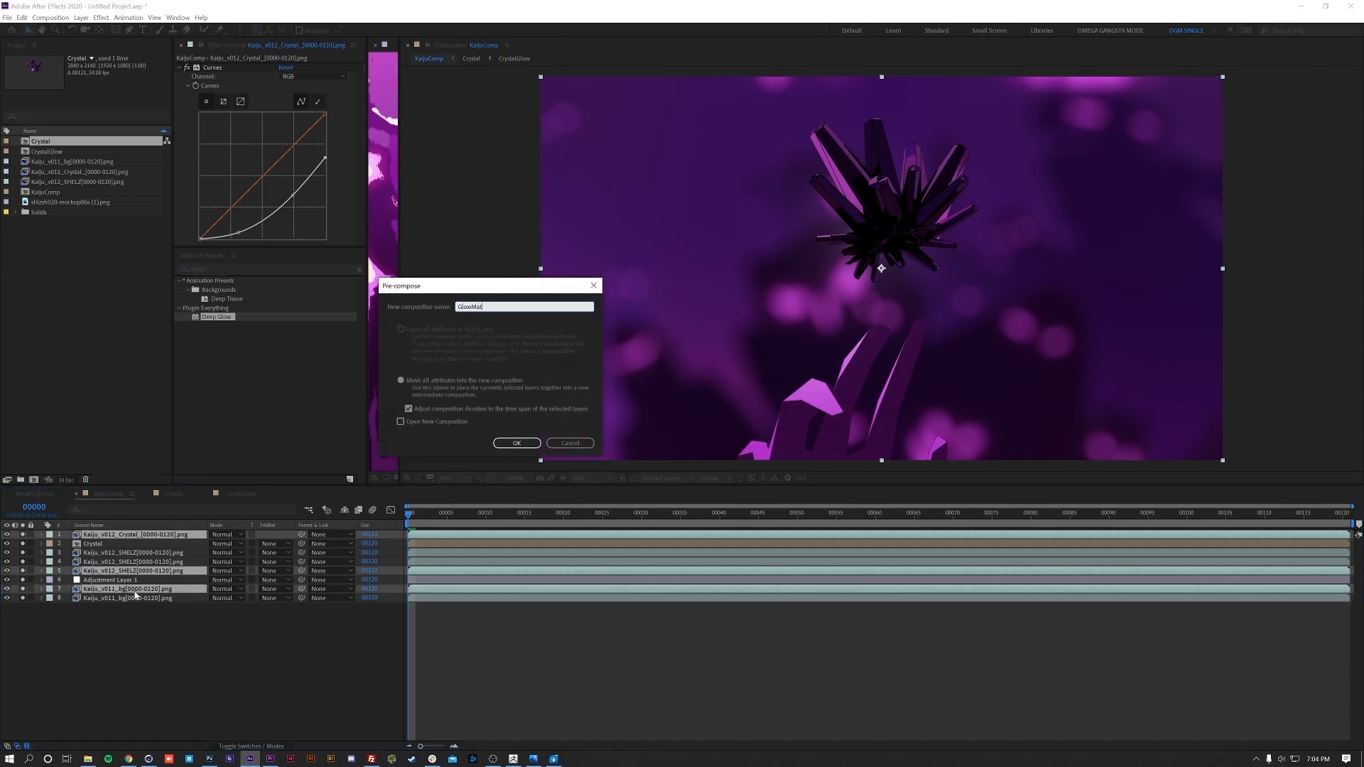
text(te)
key(Return)
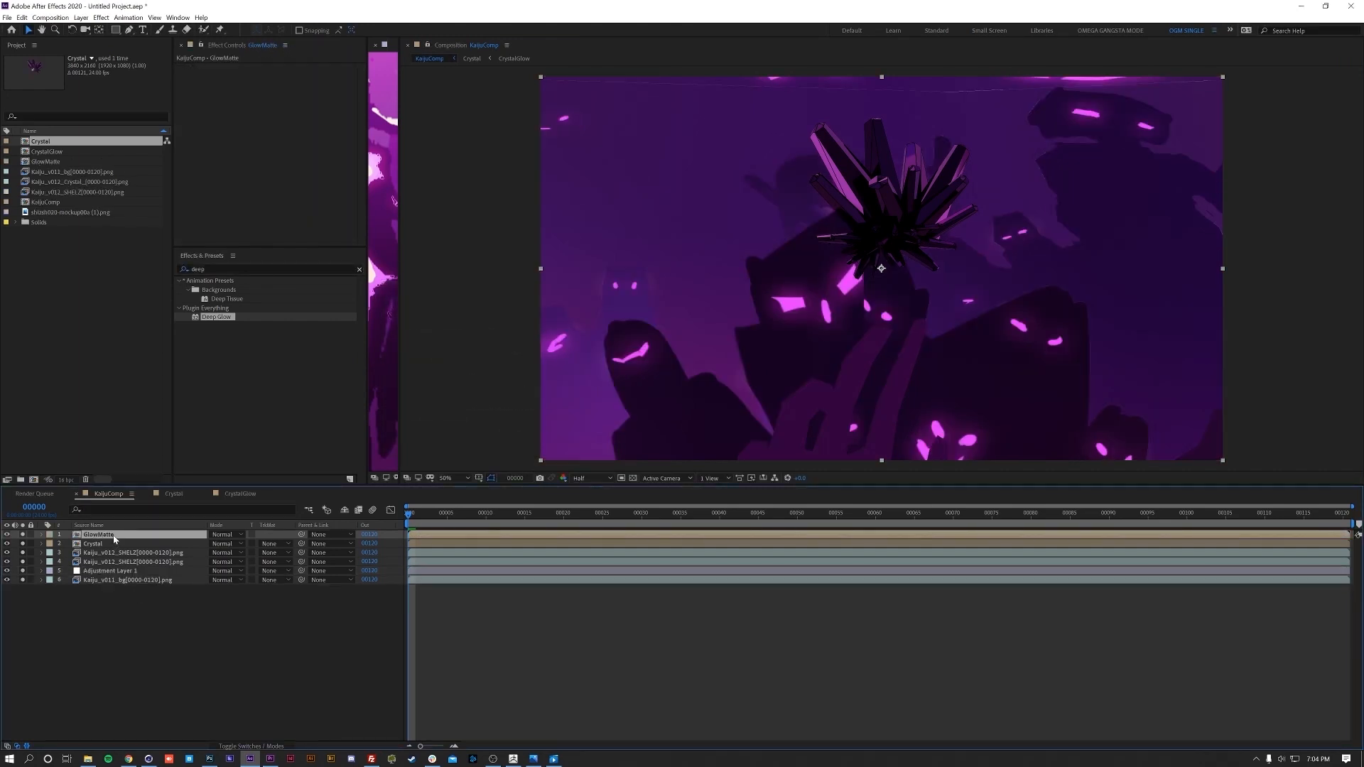
- Open GlowMatte and replace the Crystal sequence's Curves effect with a Fill effect
double_click(114, 538)
click(179, 537)
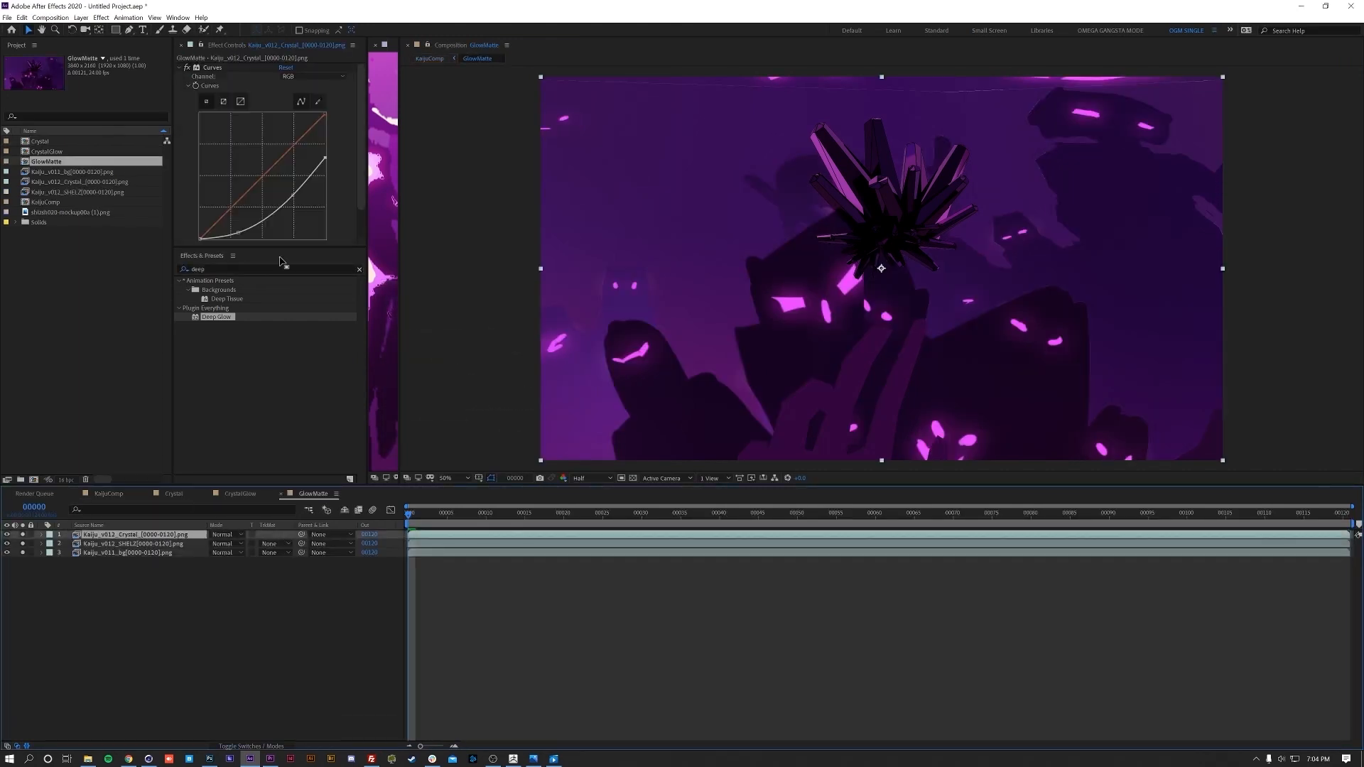
click(359, 269)
click(333, 268)
text(fill)
drag(216, 334, 224, 186)
scroll(223, 132, up, 3)
click(216, 67)
key(Delete)
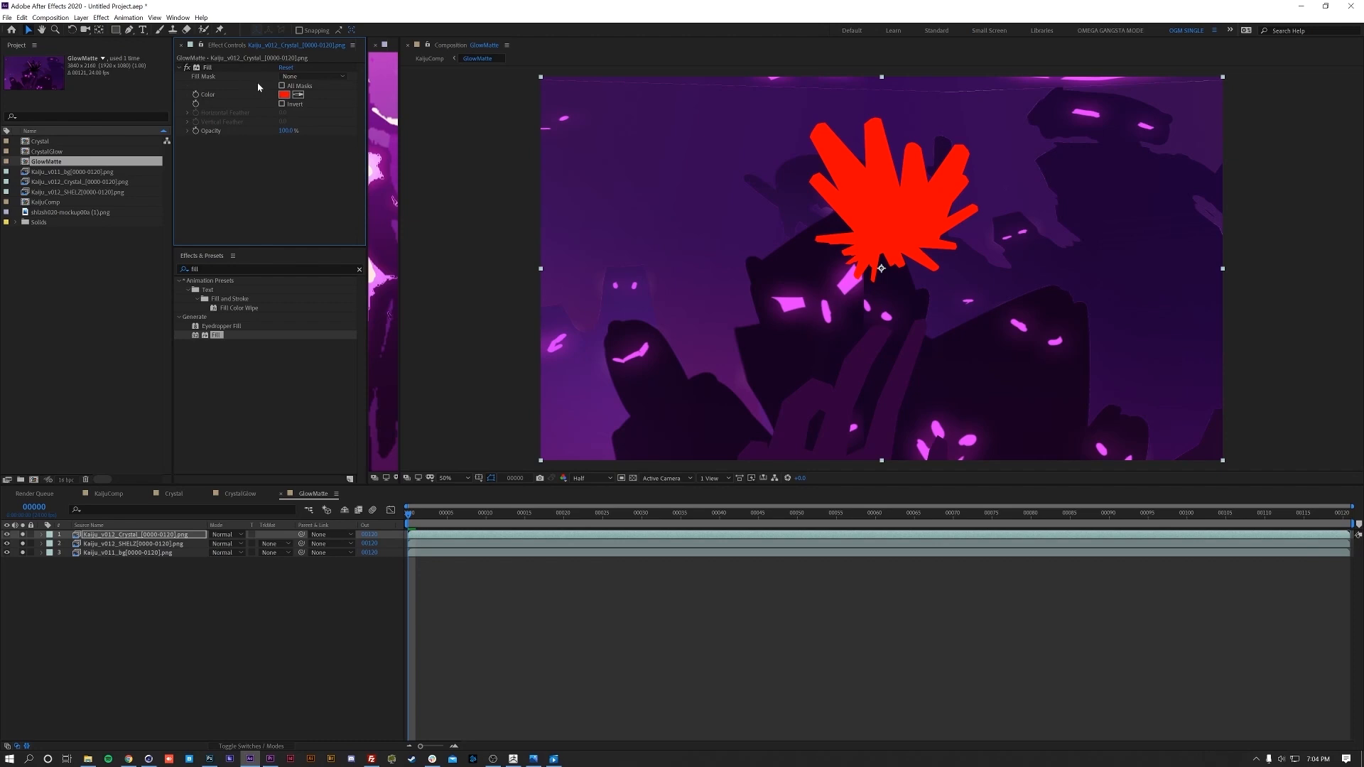
- Set the crystal's Fill colour to black (000000) and copy that Fill onto the SHELZ layer
click(285, 94)
drag(1081, 350, 971, 438)
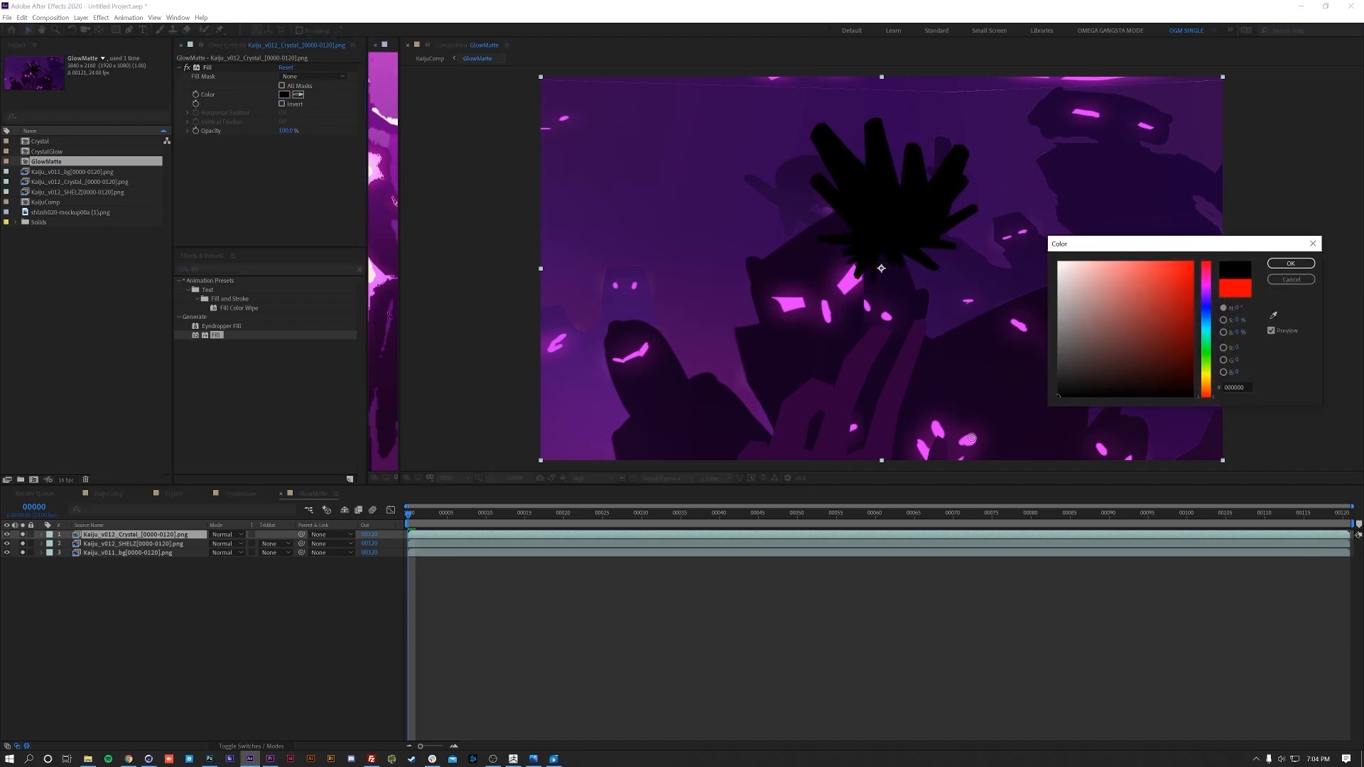
key(Return)
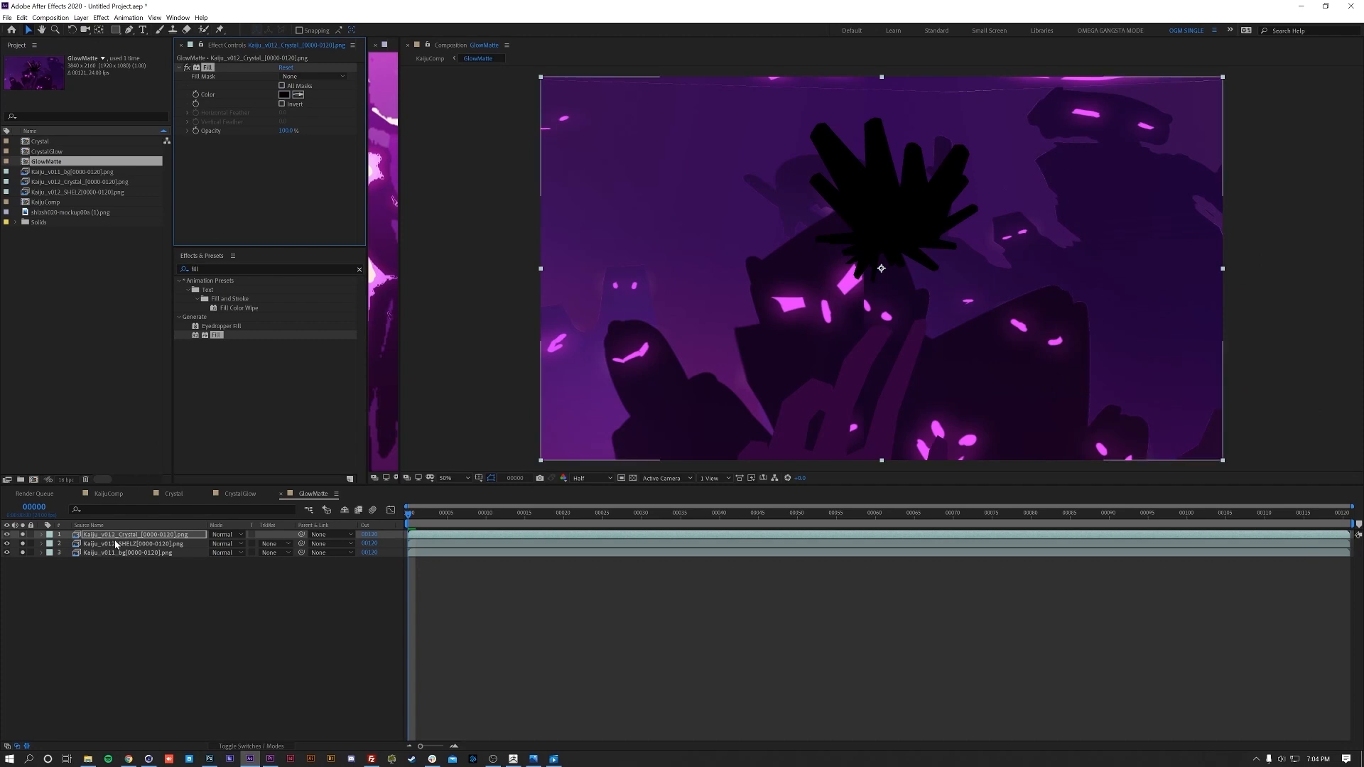
click(157, 543)
key(ctrl+v)
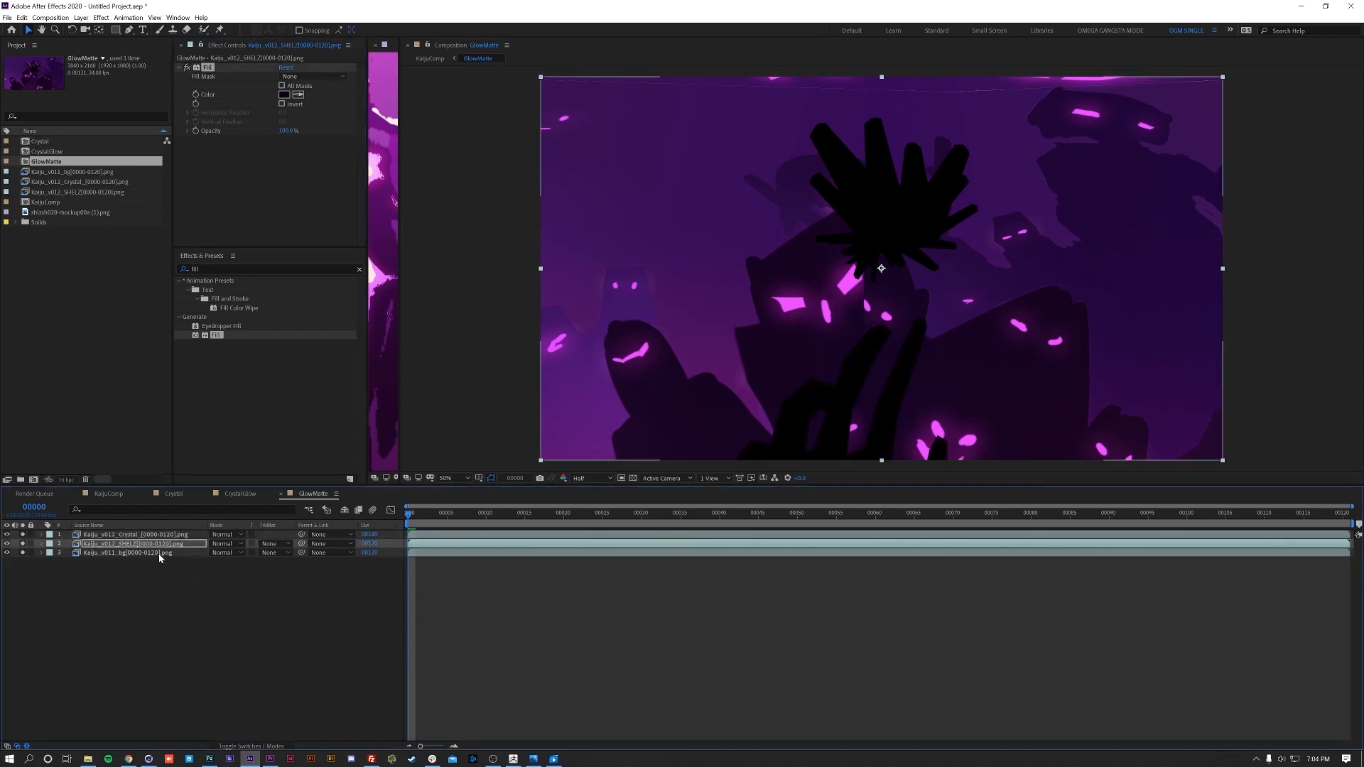
- Duplicate the bg layer in GlowMatte and give the lower copy a Luma Matte from the upper one
click(159, 552)
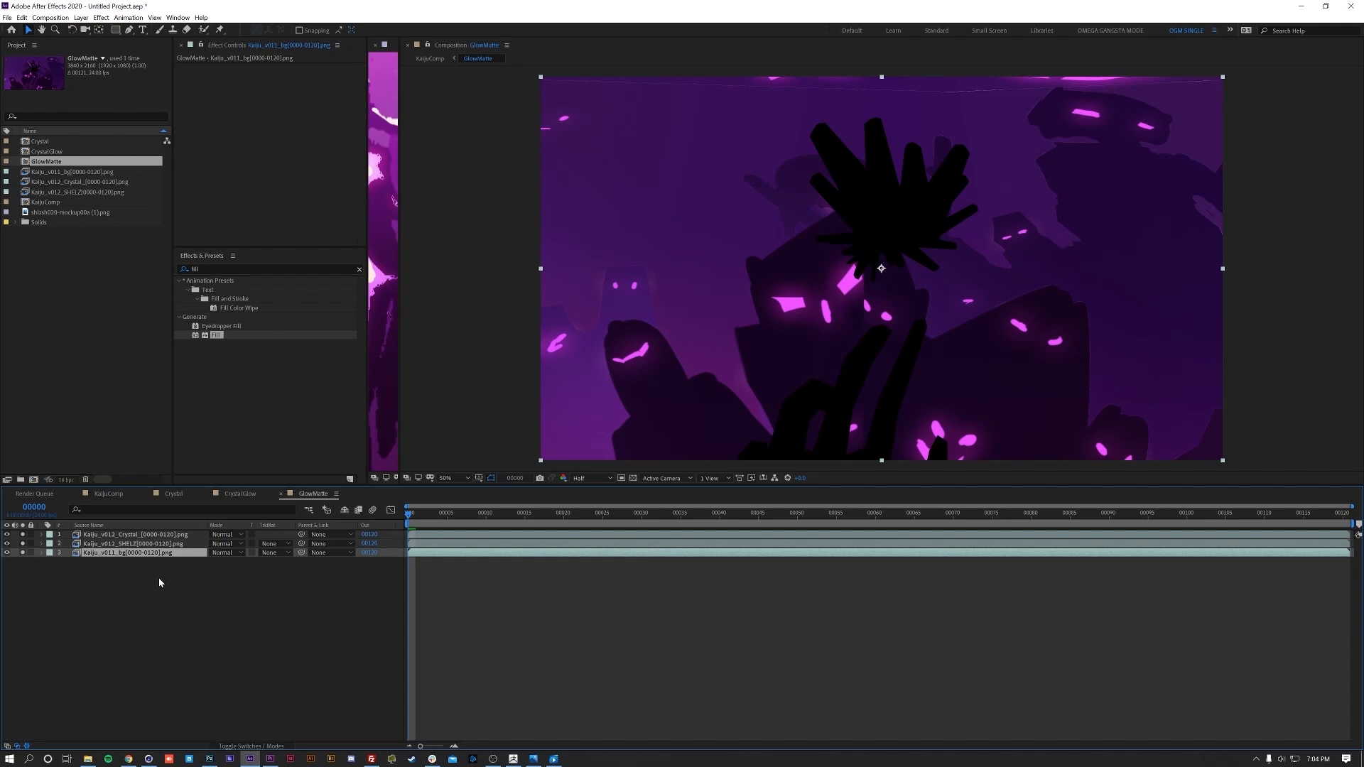
key(ctrl+d)
click(141, 565)
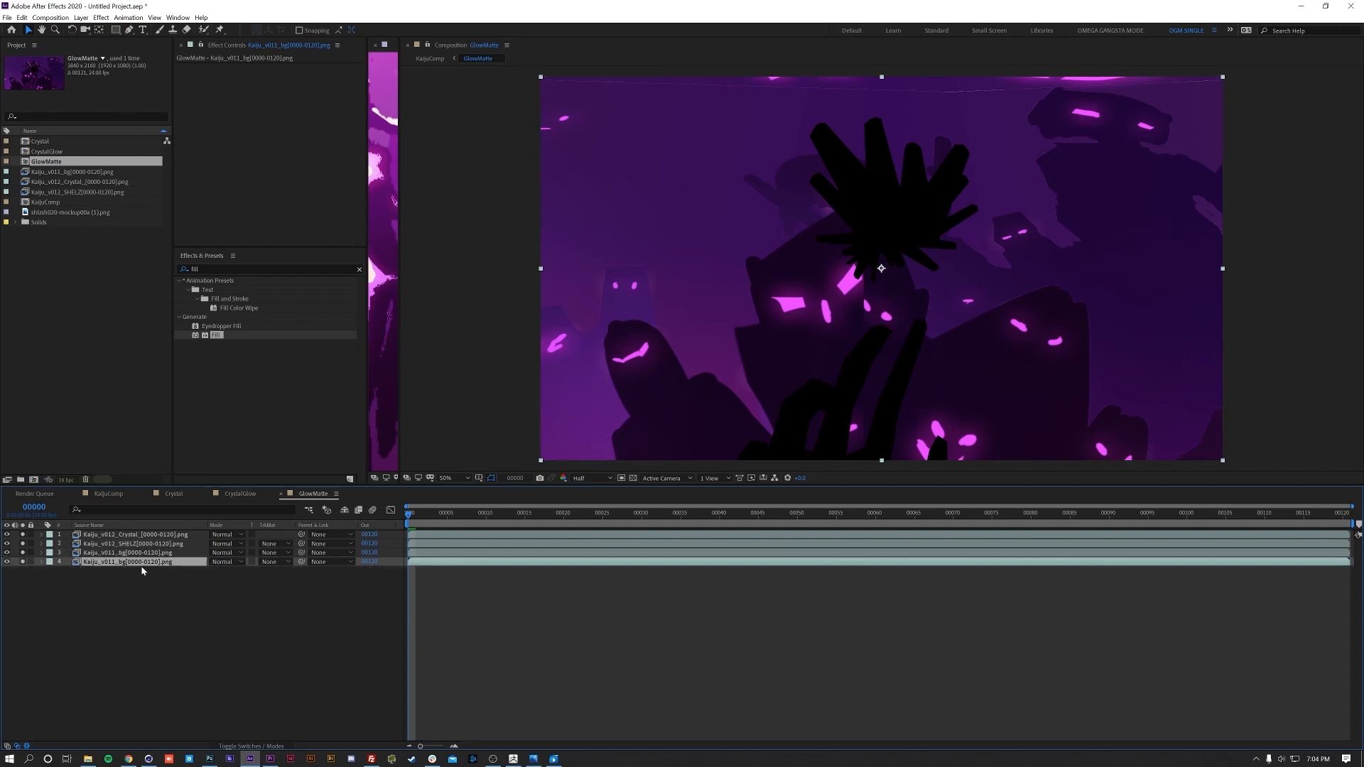
click(263, 562)
click(290, 609)
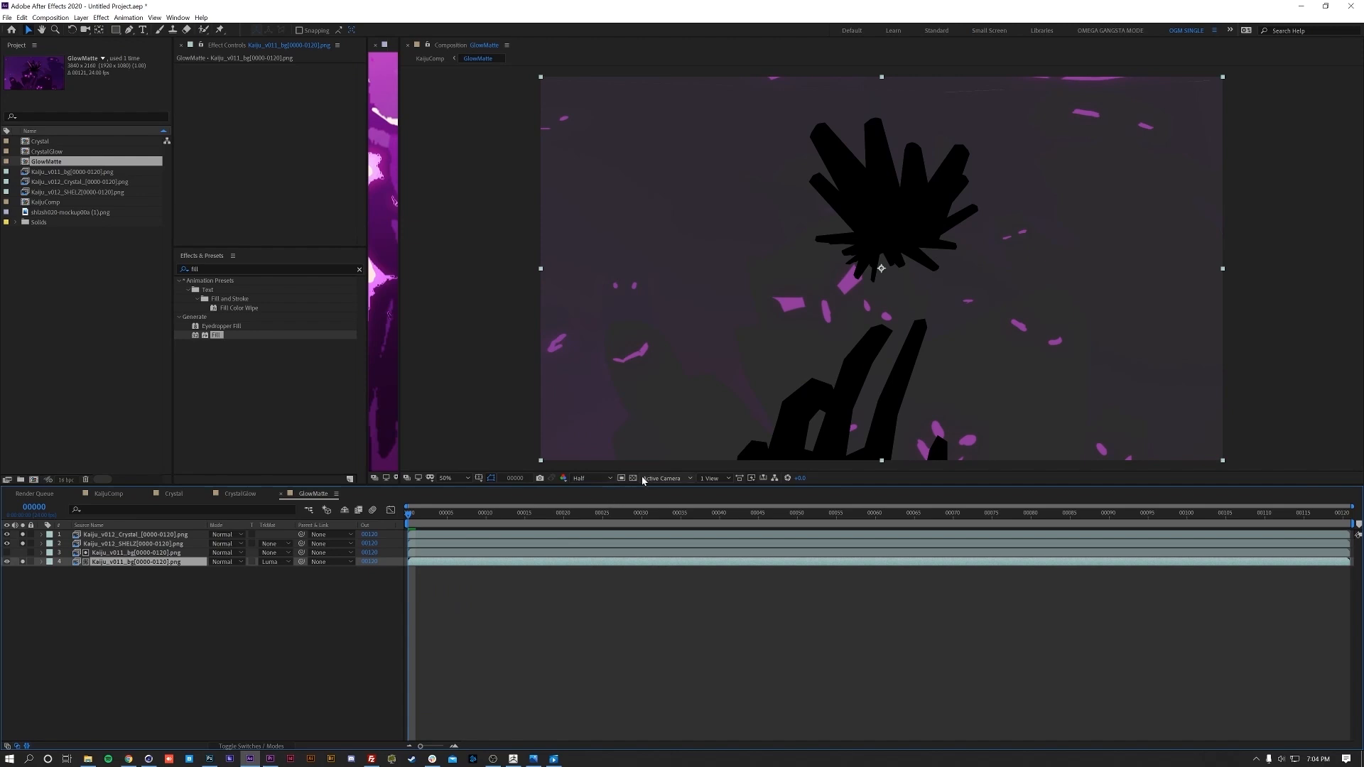
- Create a black (000000) solid and place it at the bottom of the GlowMatte layer stack
click(290, 645)
key(ctrl+y)
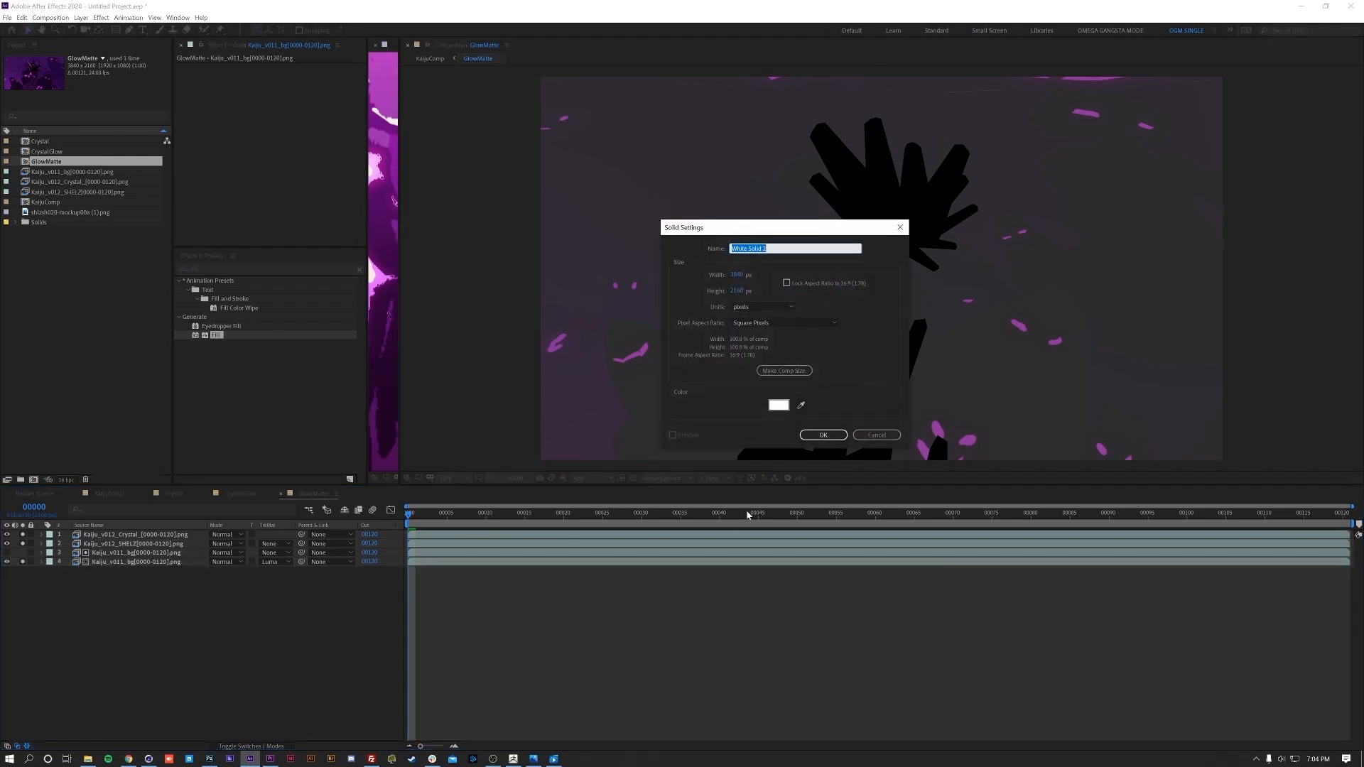
click(779, 404)
text(000000)
key(Return)
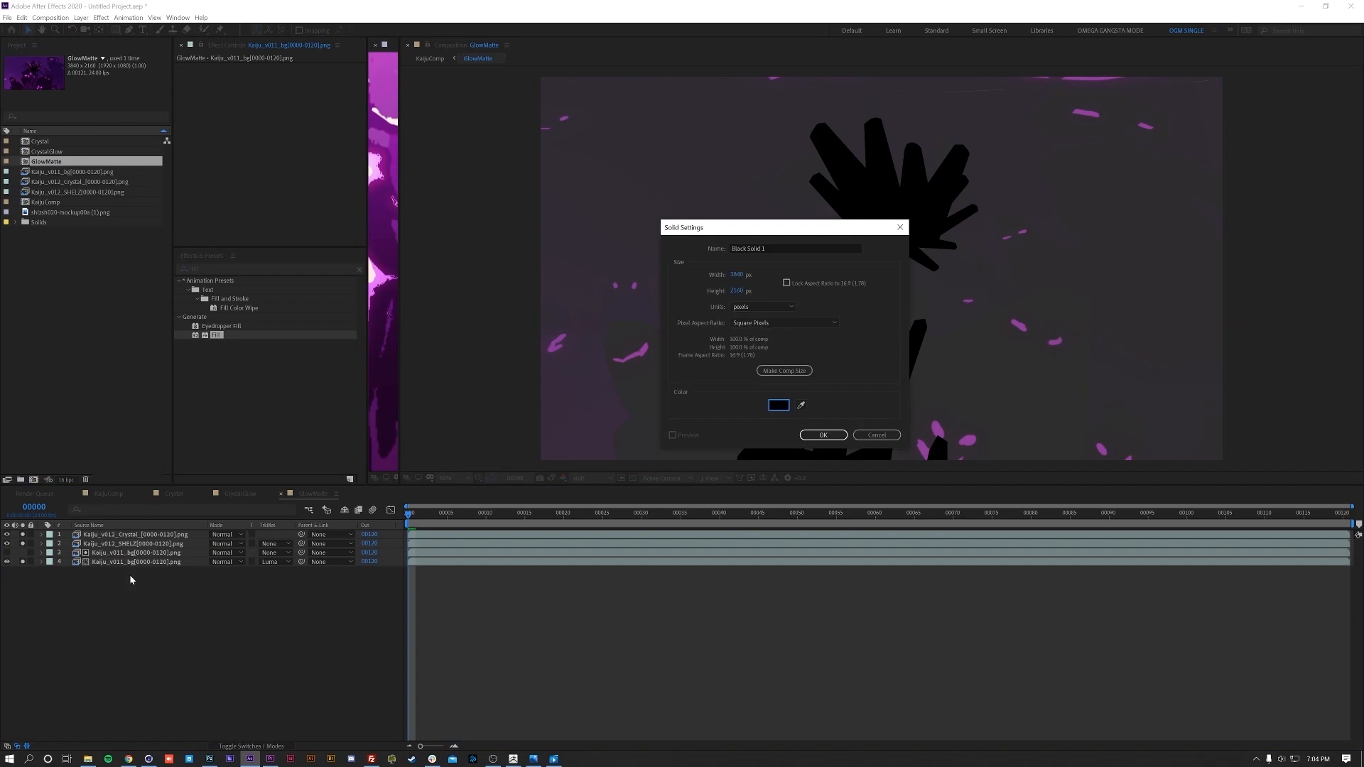
key(Return)
drag(115, 621, 121, 613)
- Compare the lower bg layer with no track matte and with its Luma Matte
click(135, 561)
click(281, 562)
click(287, 572)
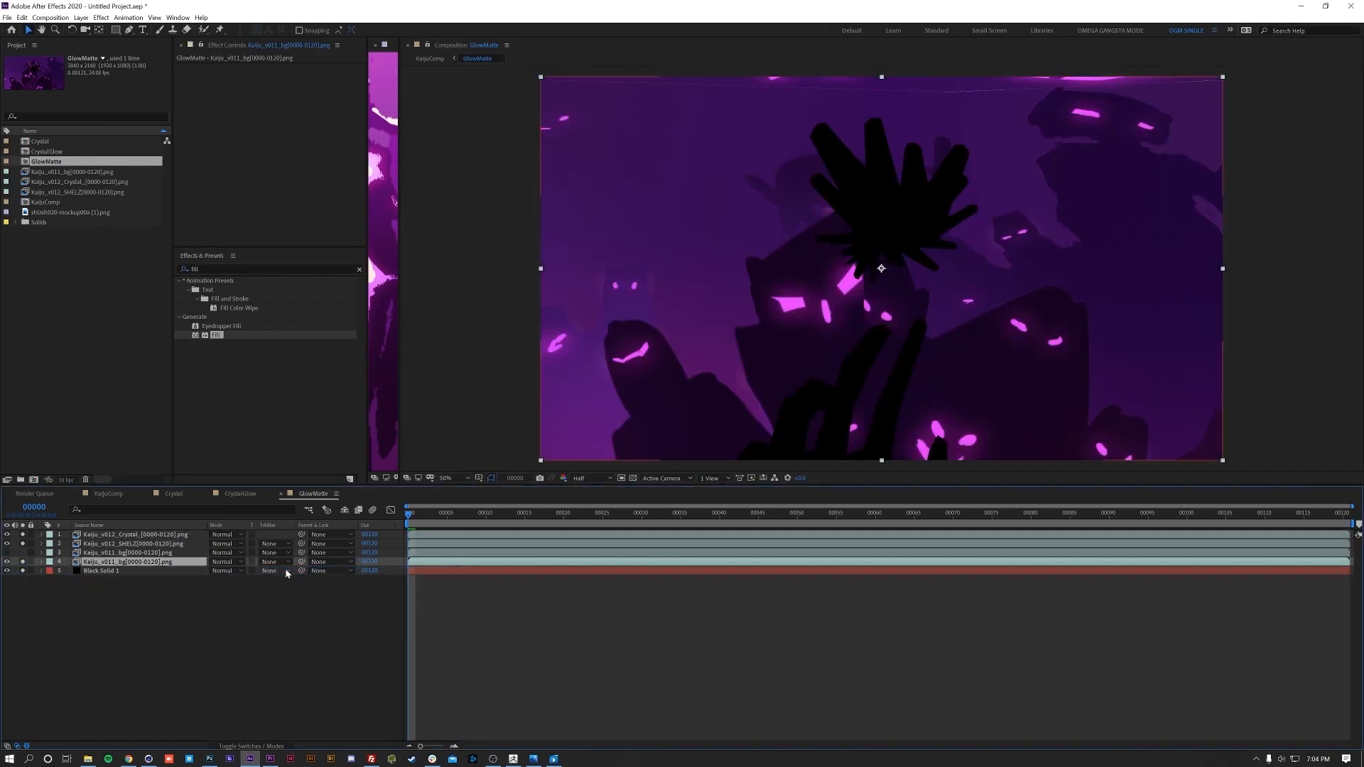
click(272, 563)
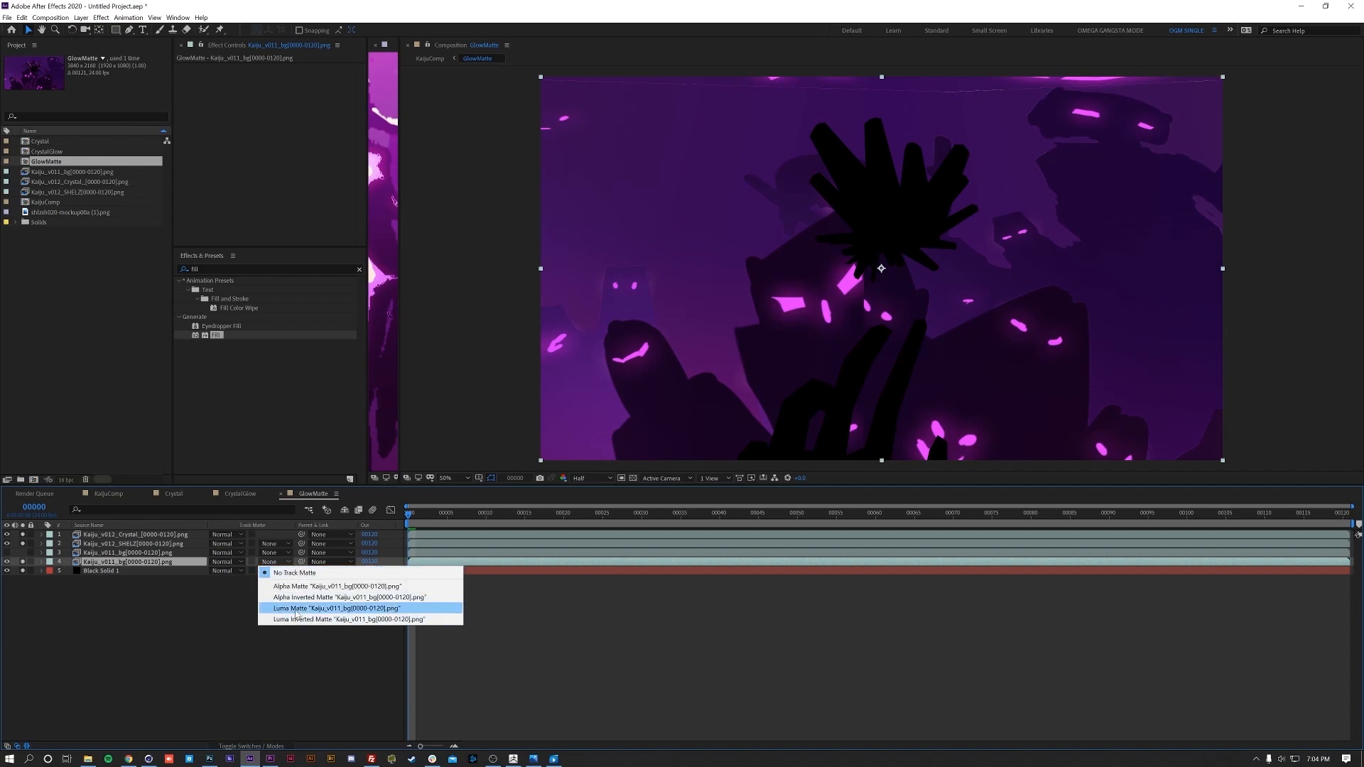
click(337, 608)
- Apply Levels to the upper bg matte layer and tighten its input white and black to isolate the glowing eyes
click(113, 554)
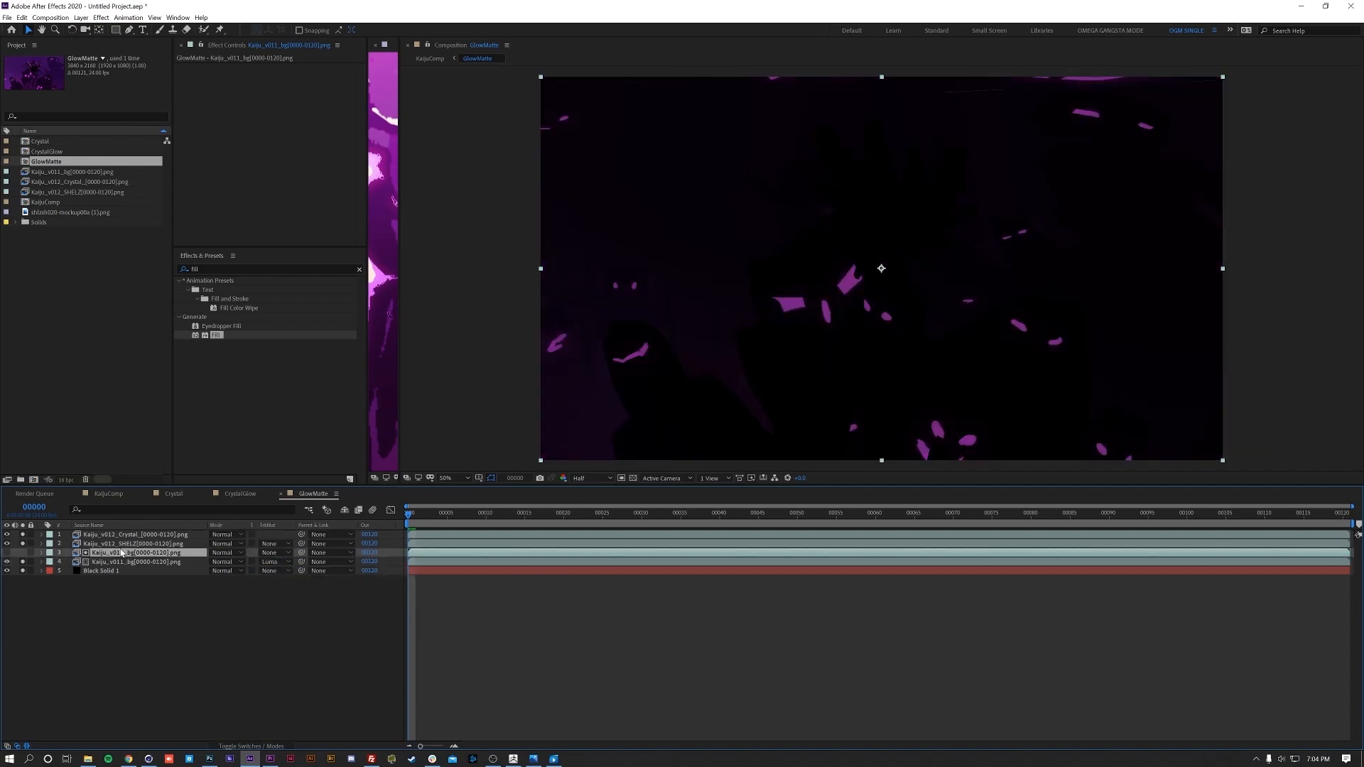
click(224, 272)
text(leve)
double_click(220, 335)
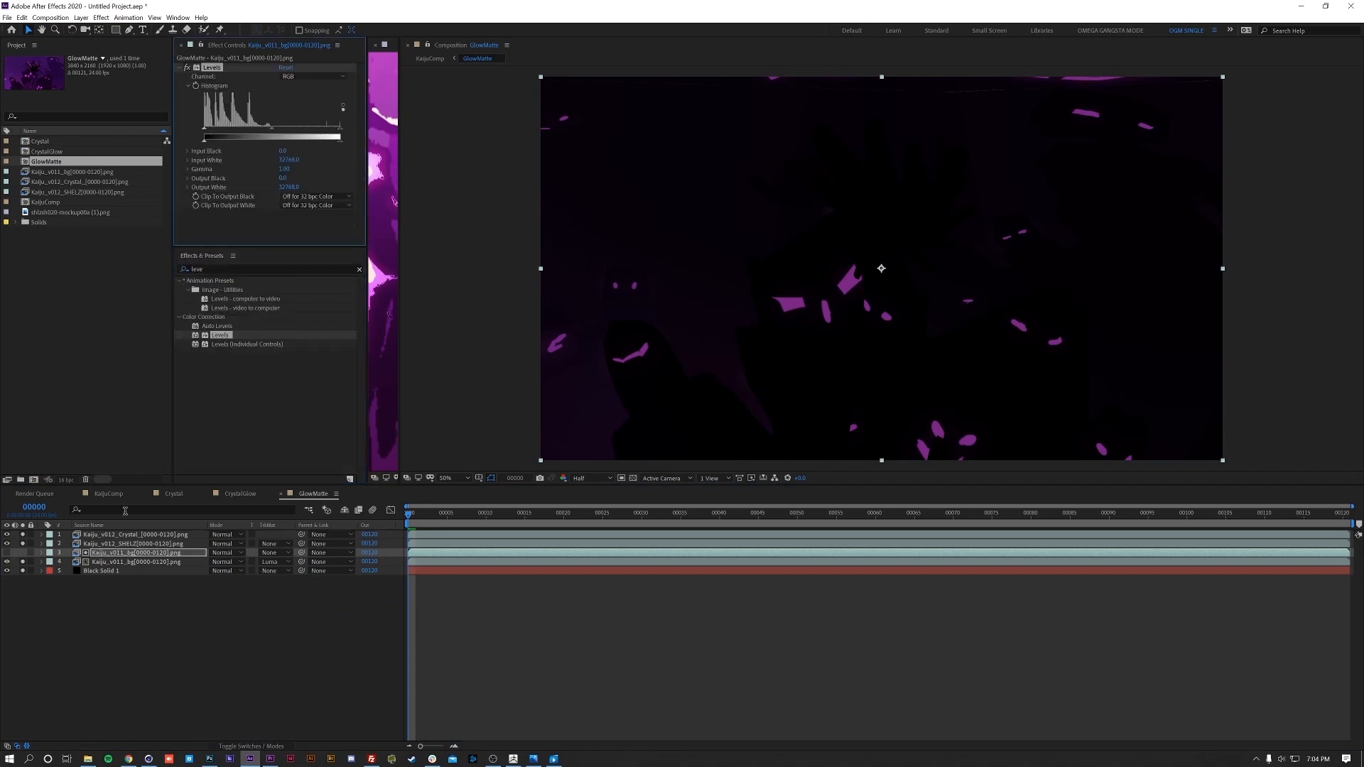
drag(340, 140, 268, 135)
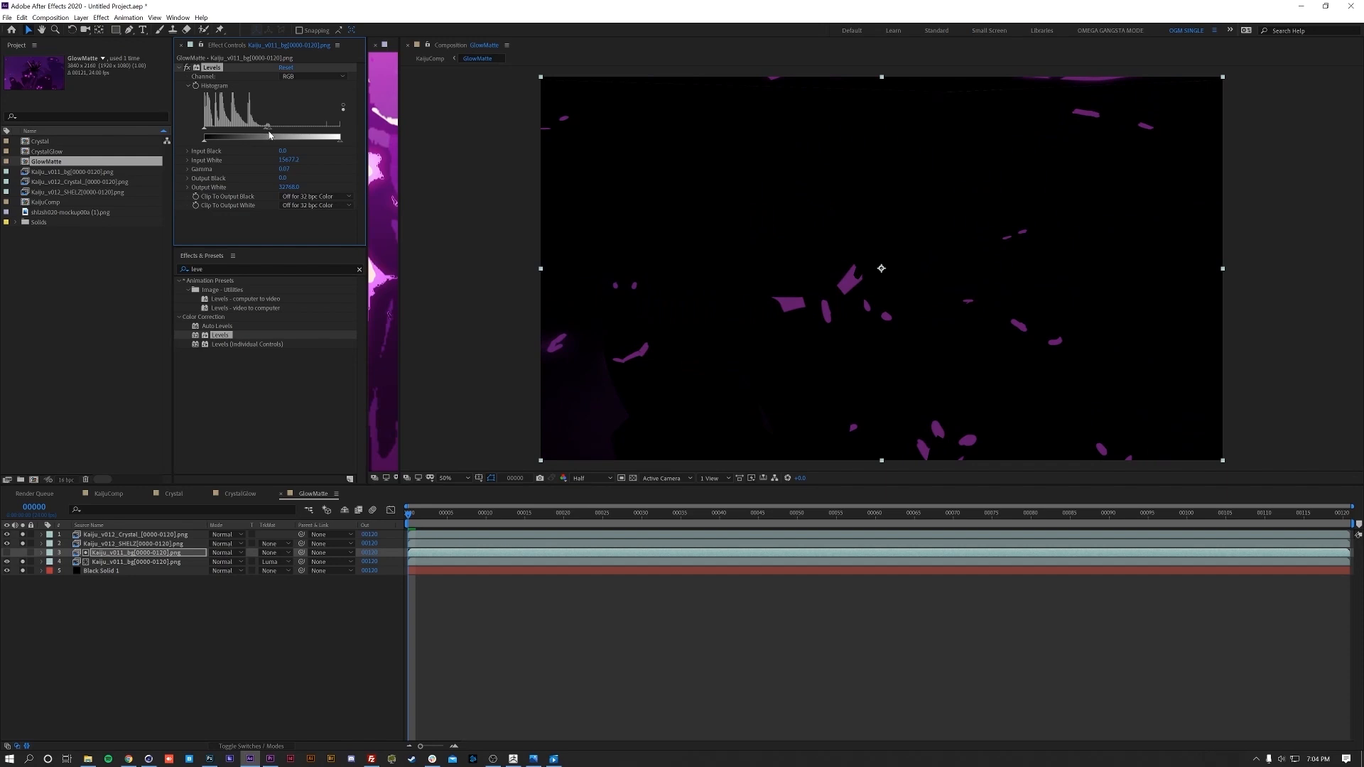
drag(213, 131, 282, 133)
- Check the eye matte at frames 30 and 64, comparing the bg layer with and without its Luma Matte
drag(542, 519, 601, 529)
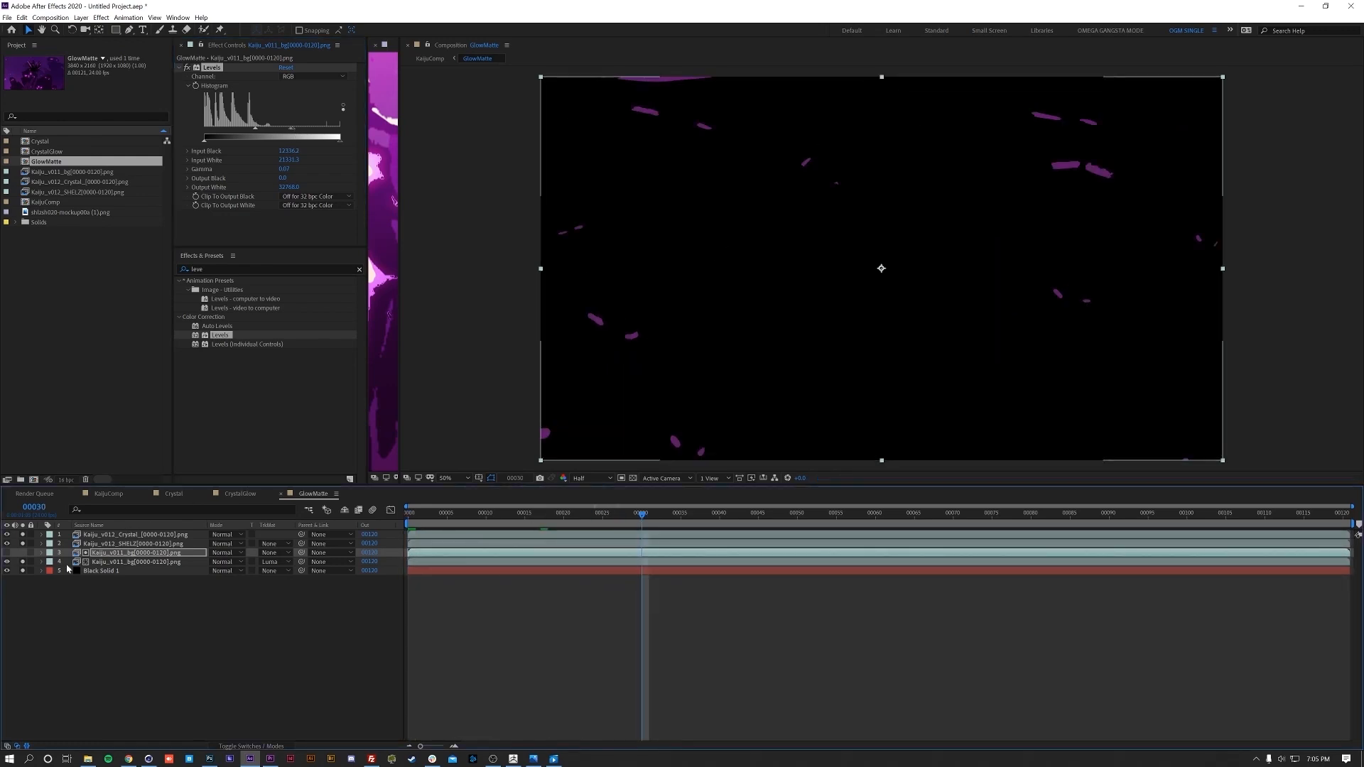
click(284, 573)
click(285, 583)
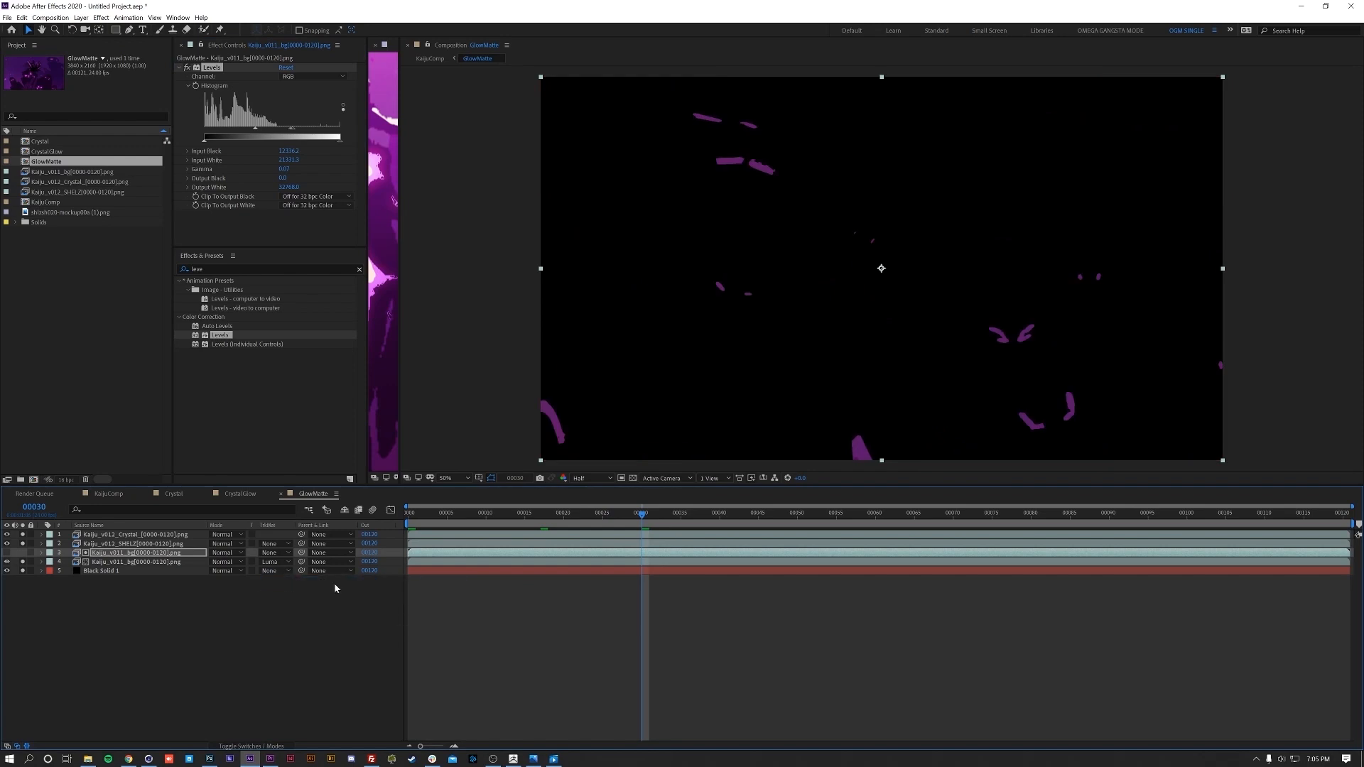
click(283, 562)
click(289, 574)
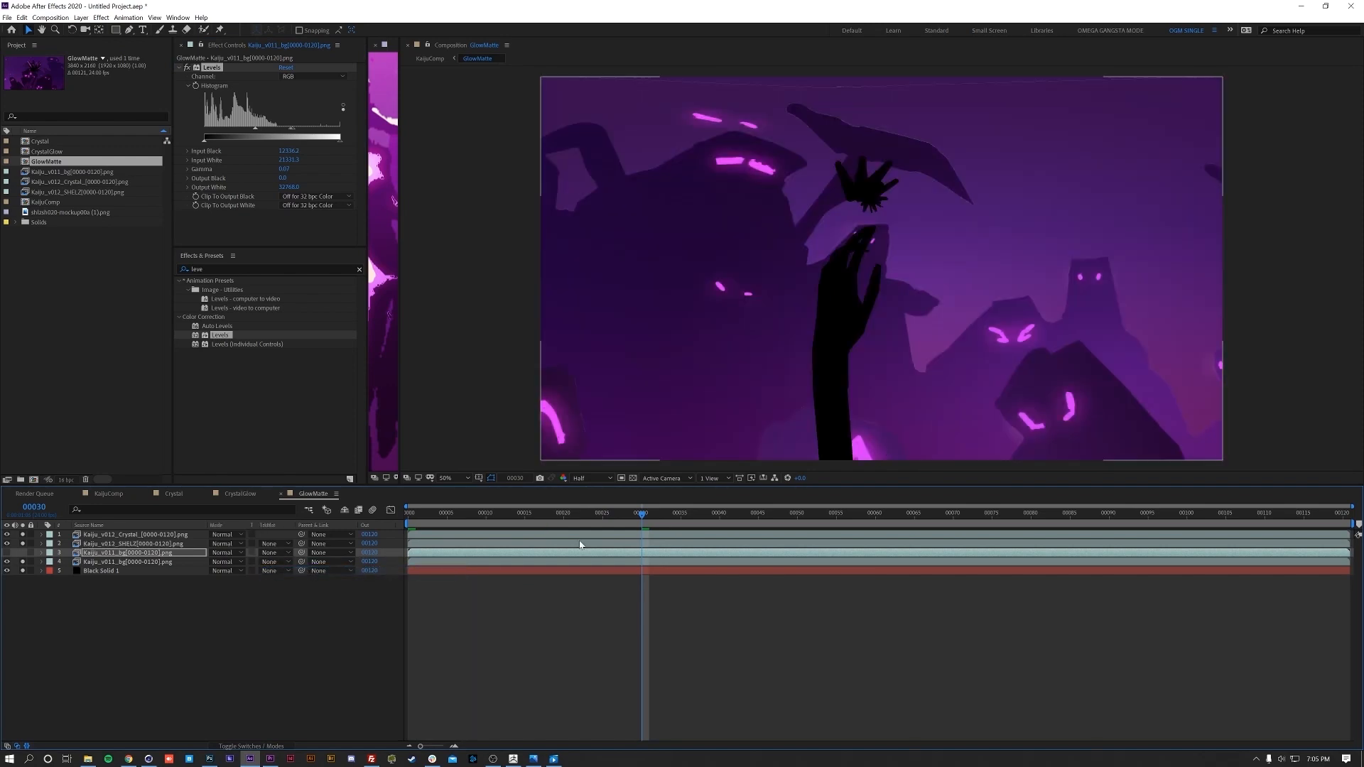
drag(639, 514, 907, 522)
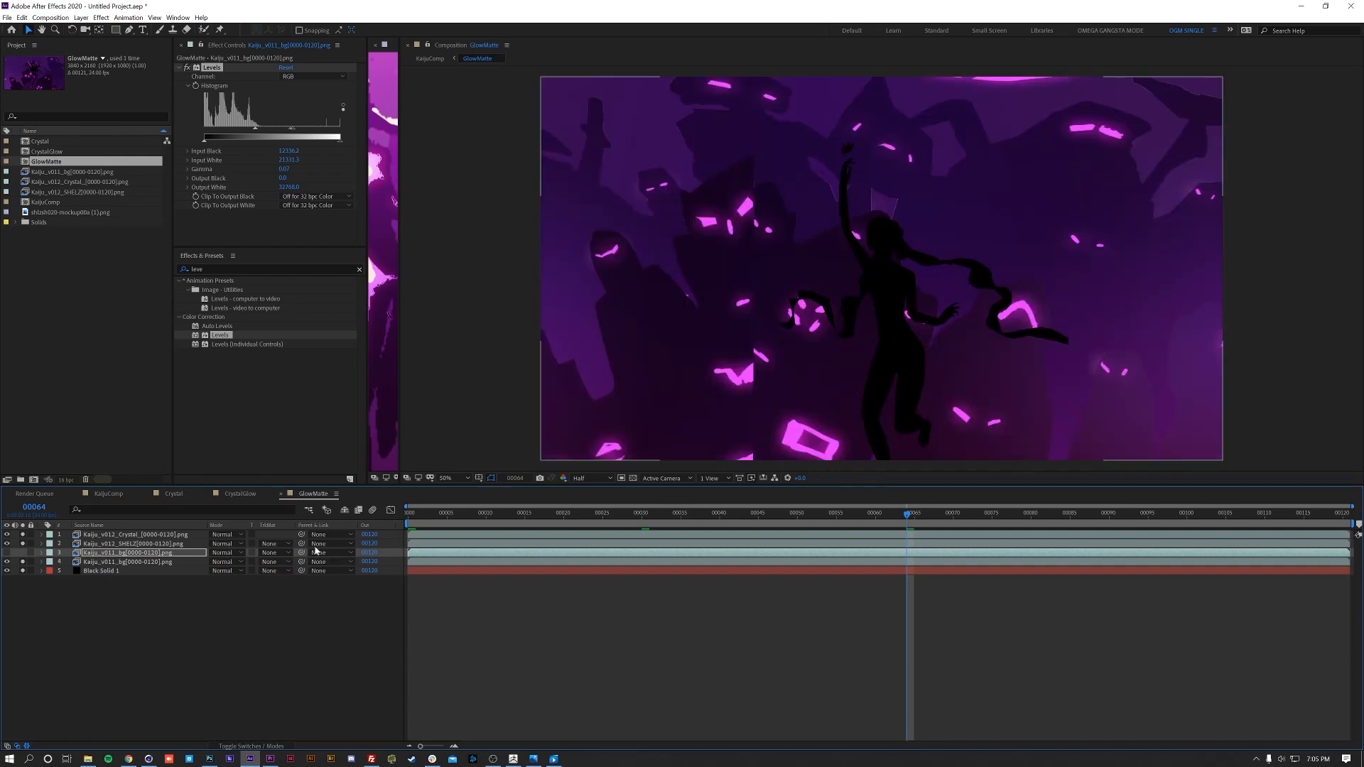
click(275, 561)
click(293, 608)
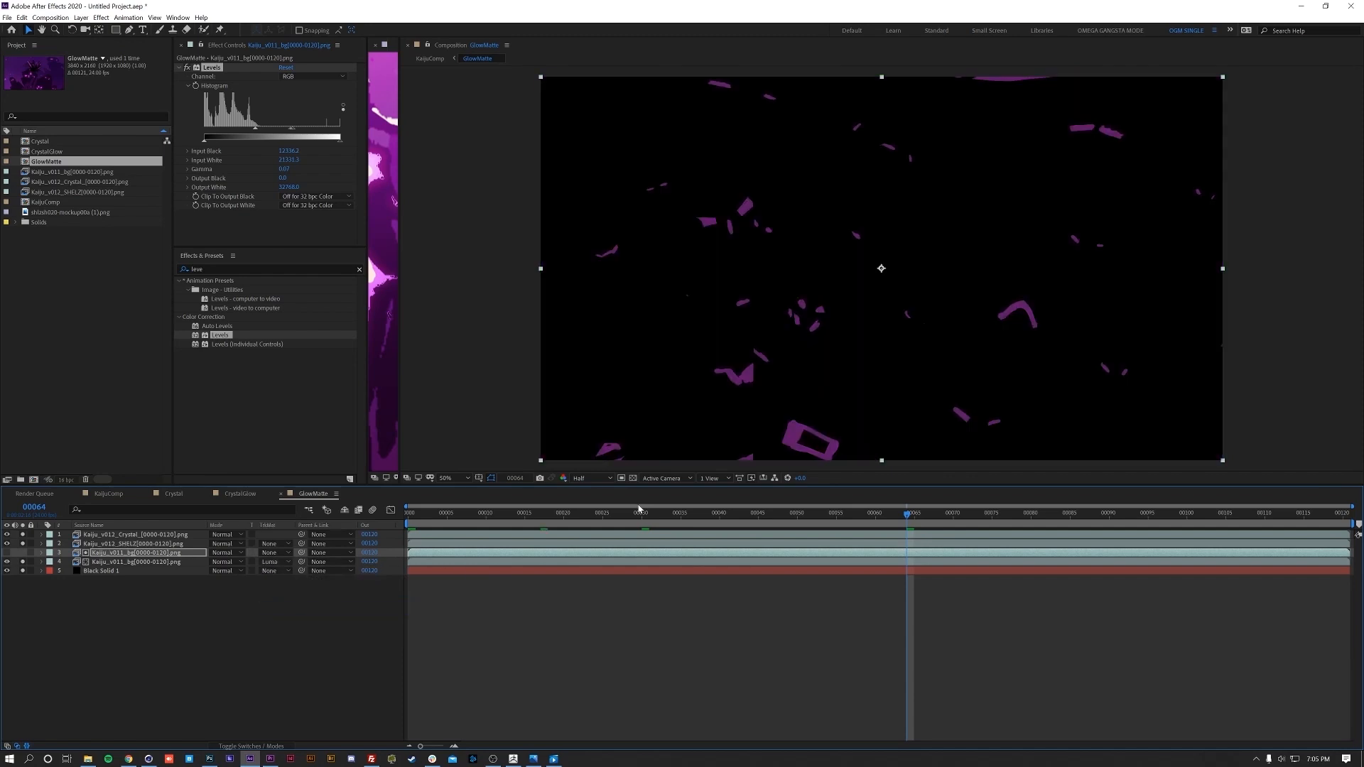
- Return to KaijuComp and apply the Deep Glow effect to the GlowMatte layer
key(shift+Escape)
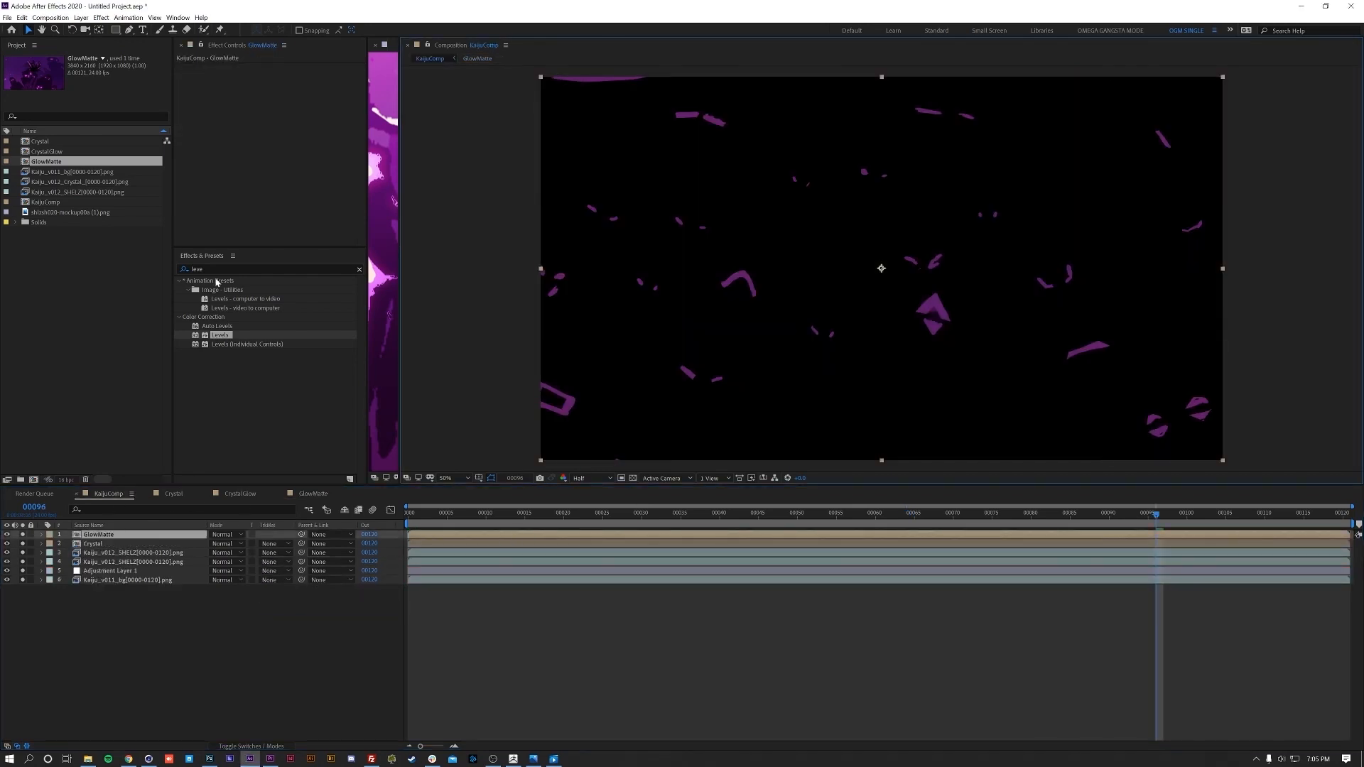
click(175, 269)
text(deep)
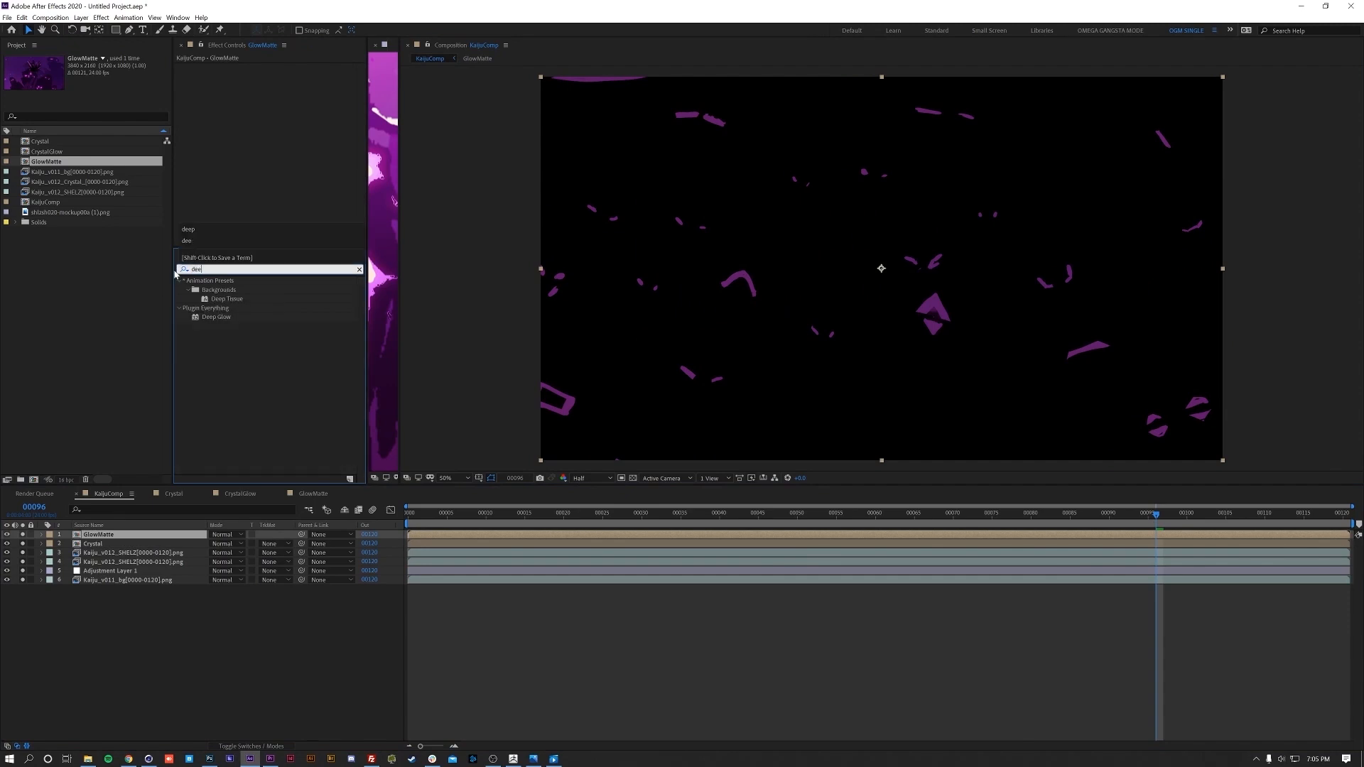
click(215, 317)
double_click(214, 319)
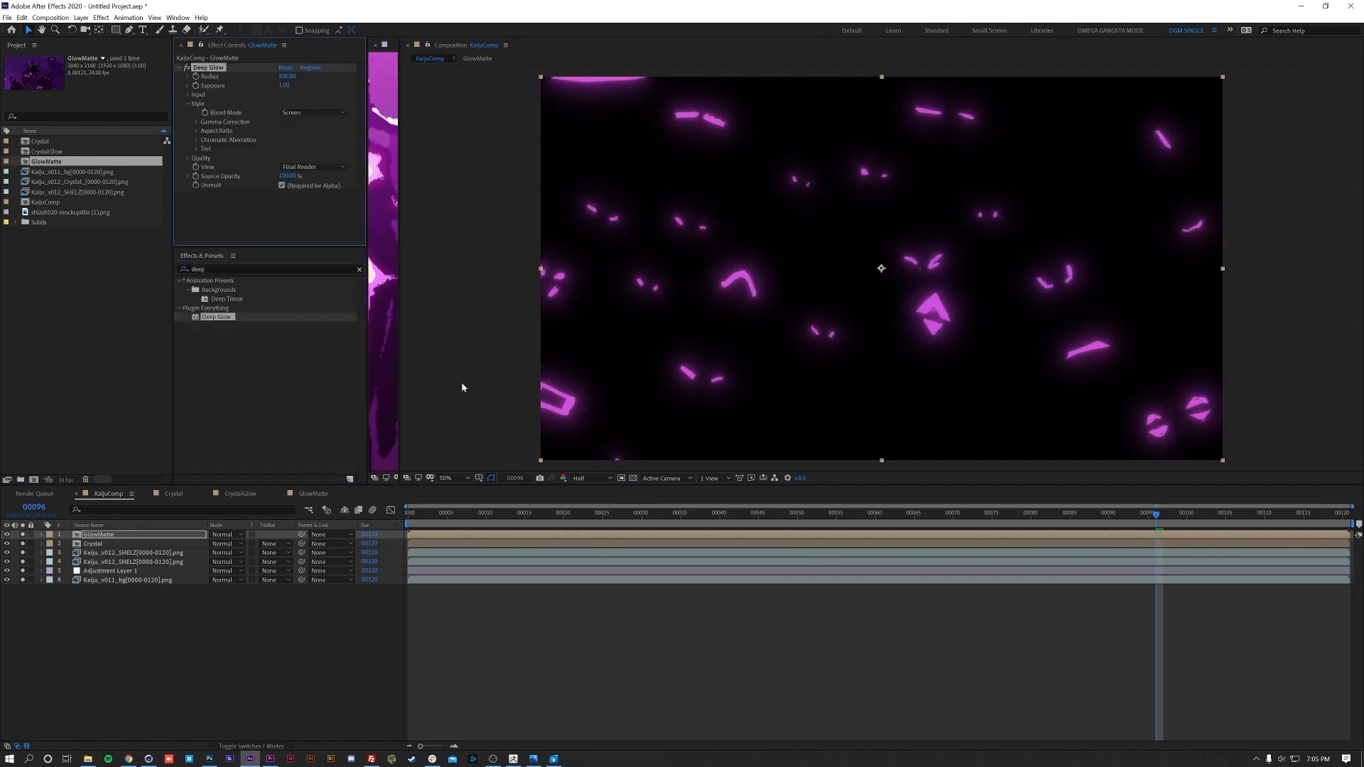
- Set GlowMatte's Deep Glow radius to 1000 and try an exposure of 0.5
click(285, 76)
text(1000)
key(Return)
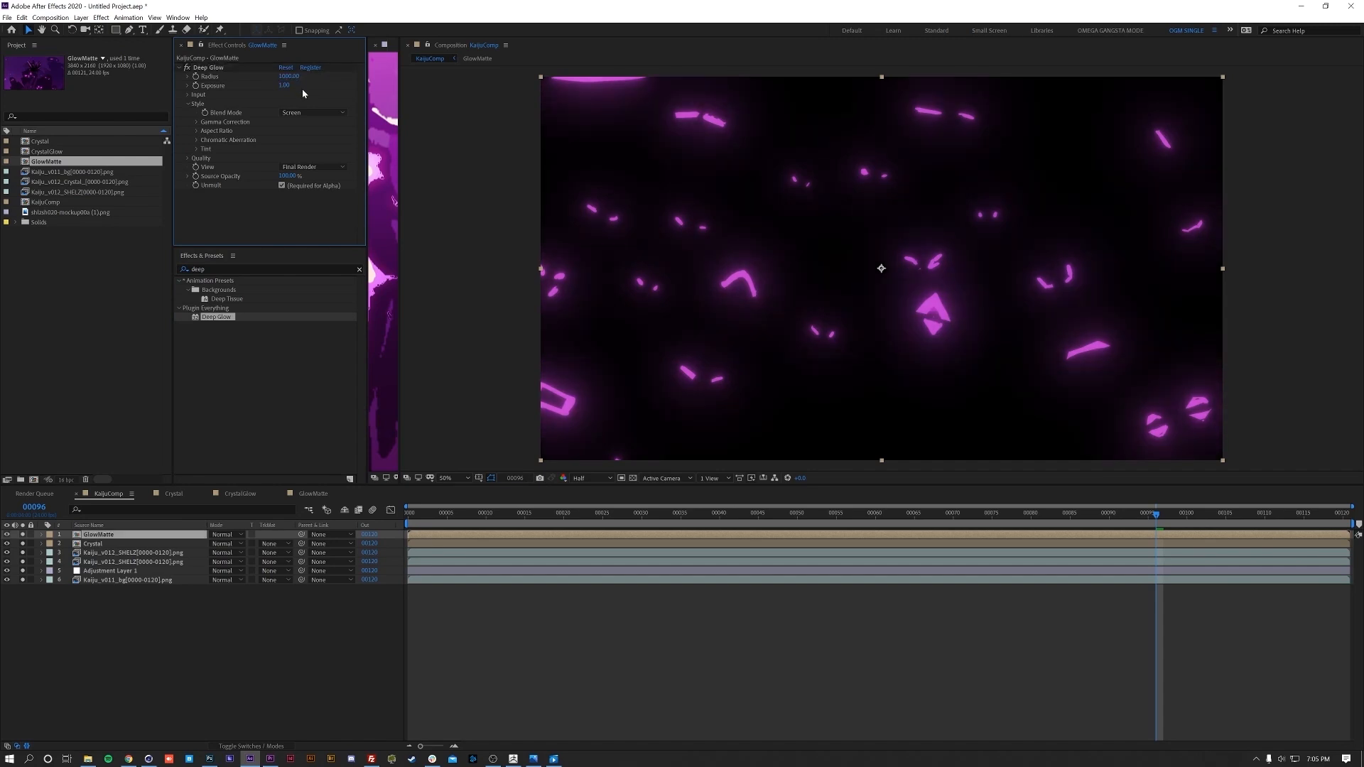
click(285, 85)
text(.5)
key(Return)
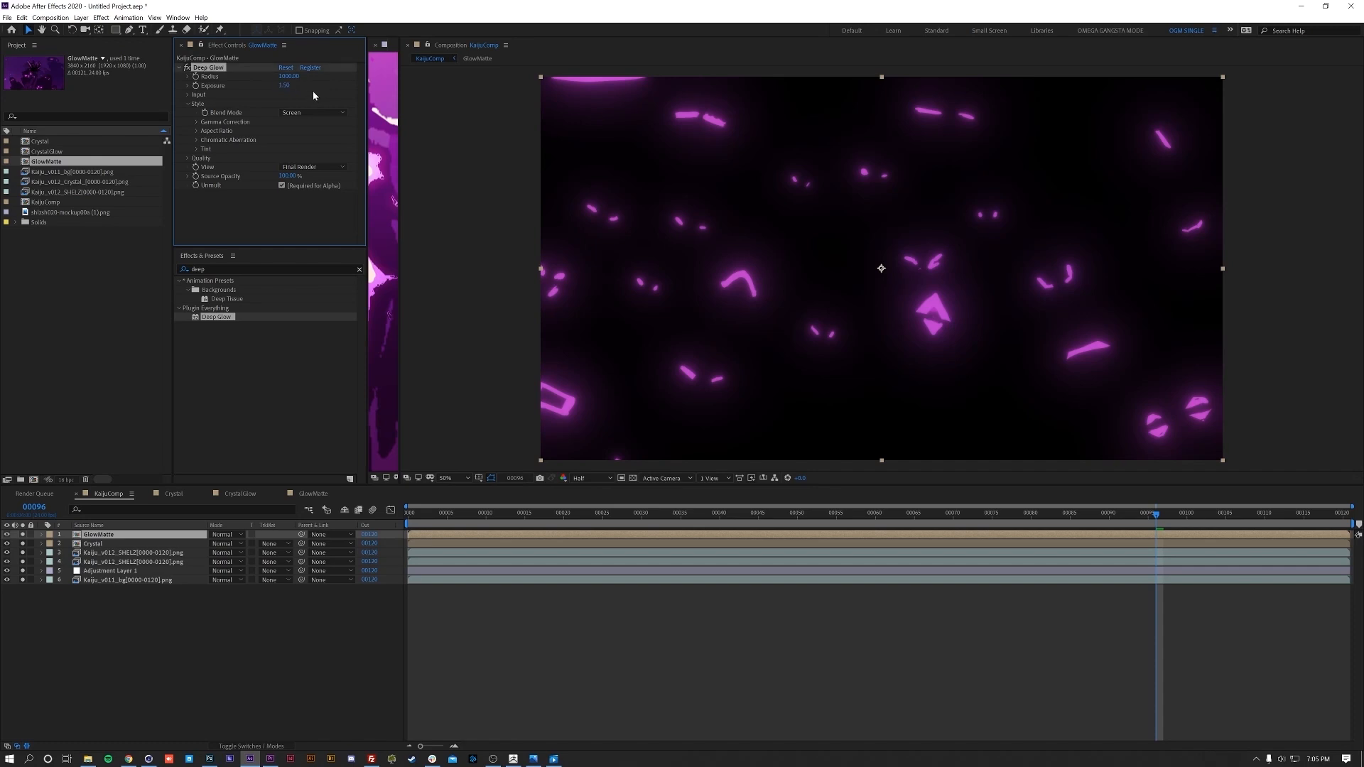
- Set GlowMatte's blending mode to Add and compare the comp with and without the layer
click(226, 534)
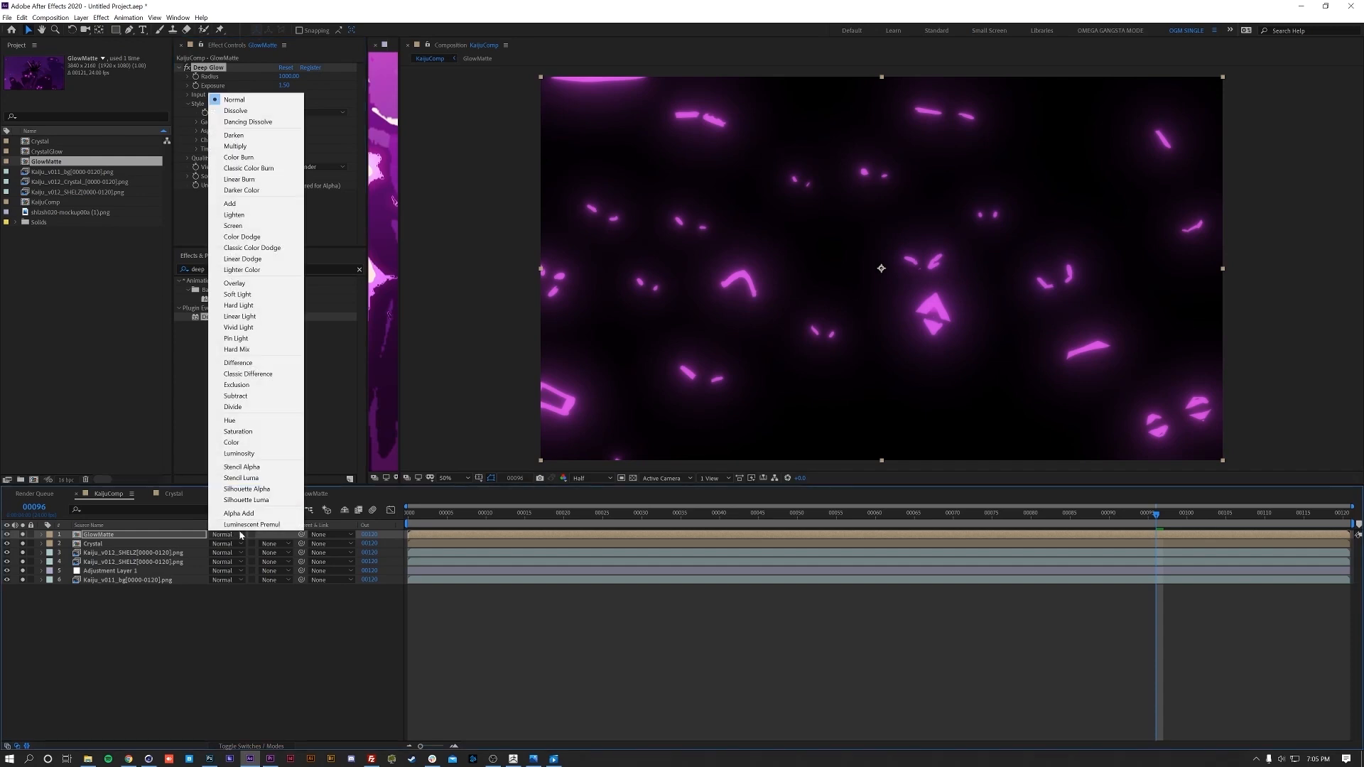
click(245, 203)
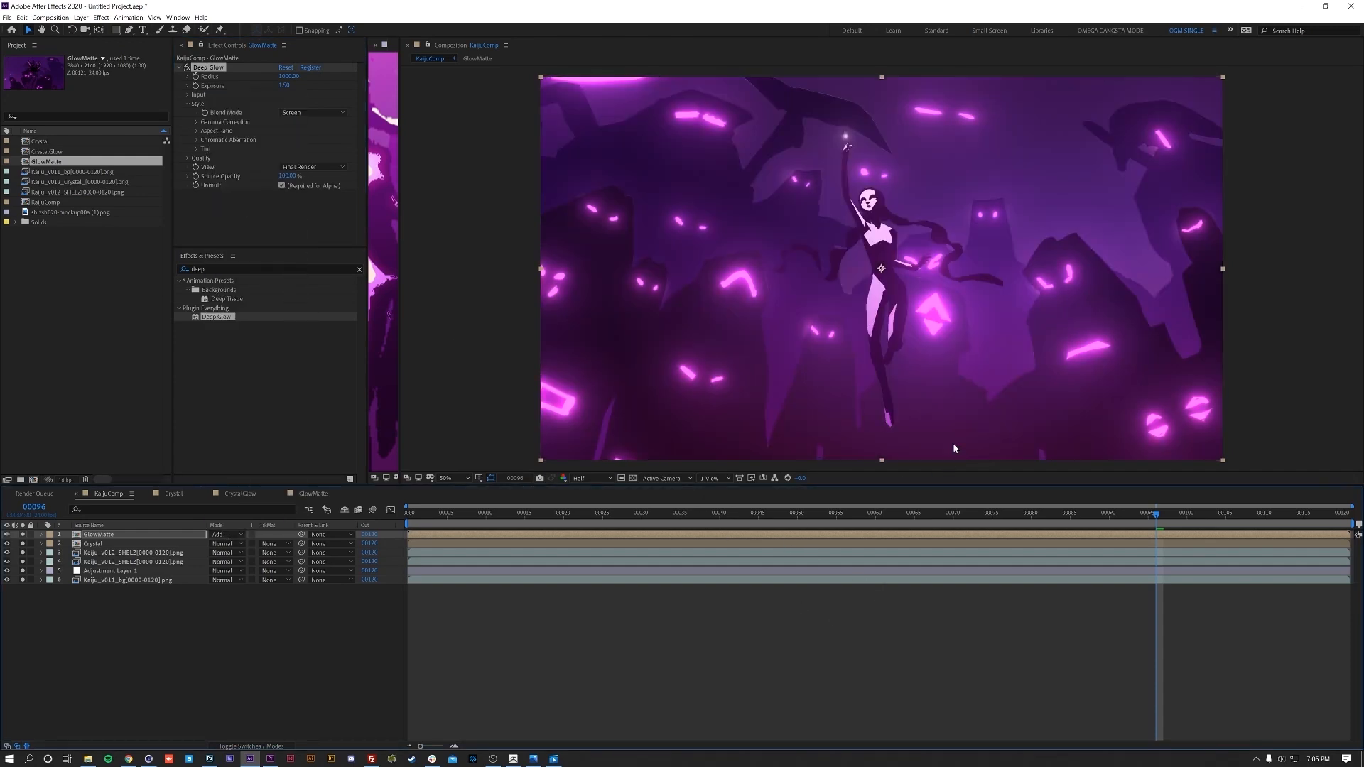
click(22, 534)
click(22, 534)
- Examine at frame 100 how the eye glow meets the edges of the character's arms and body
drag(1164, 522, 1185, 521)
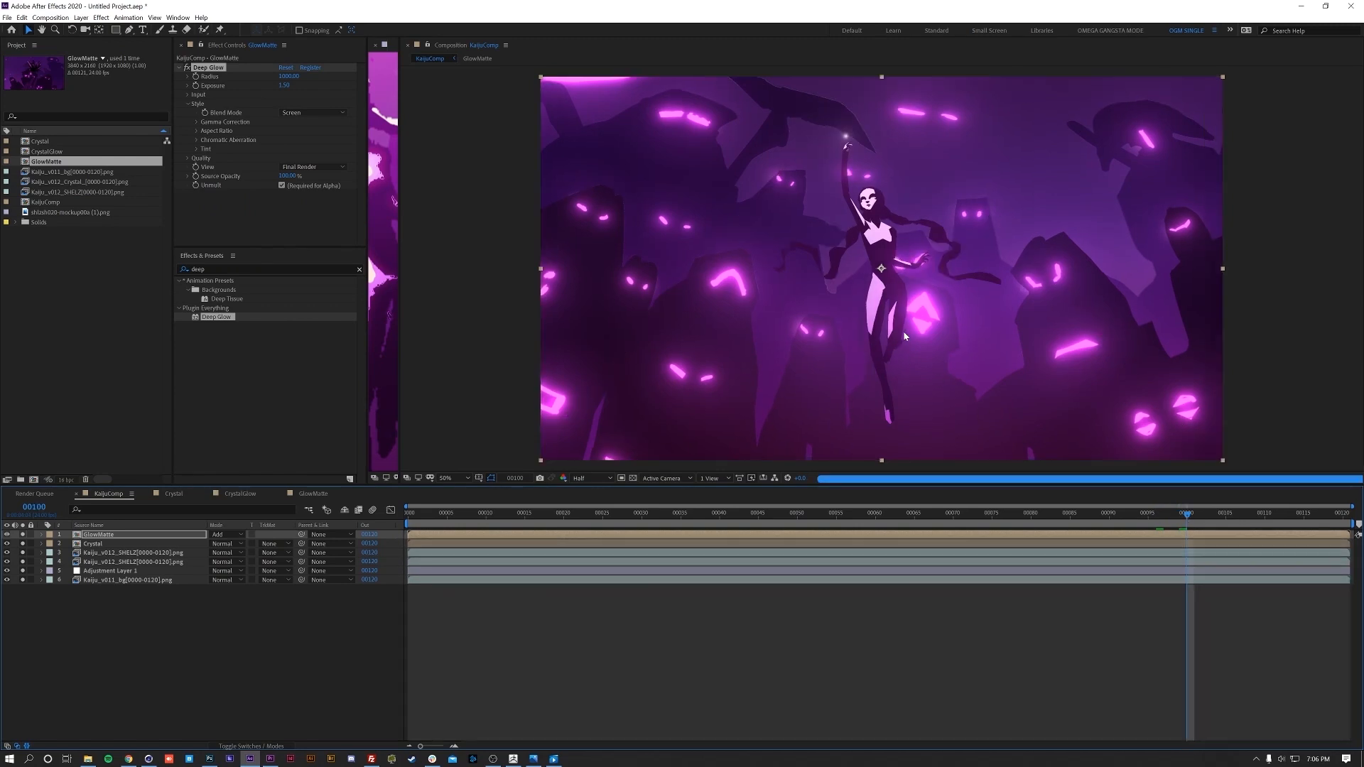
scroll(916, 341, up, 4)
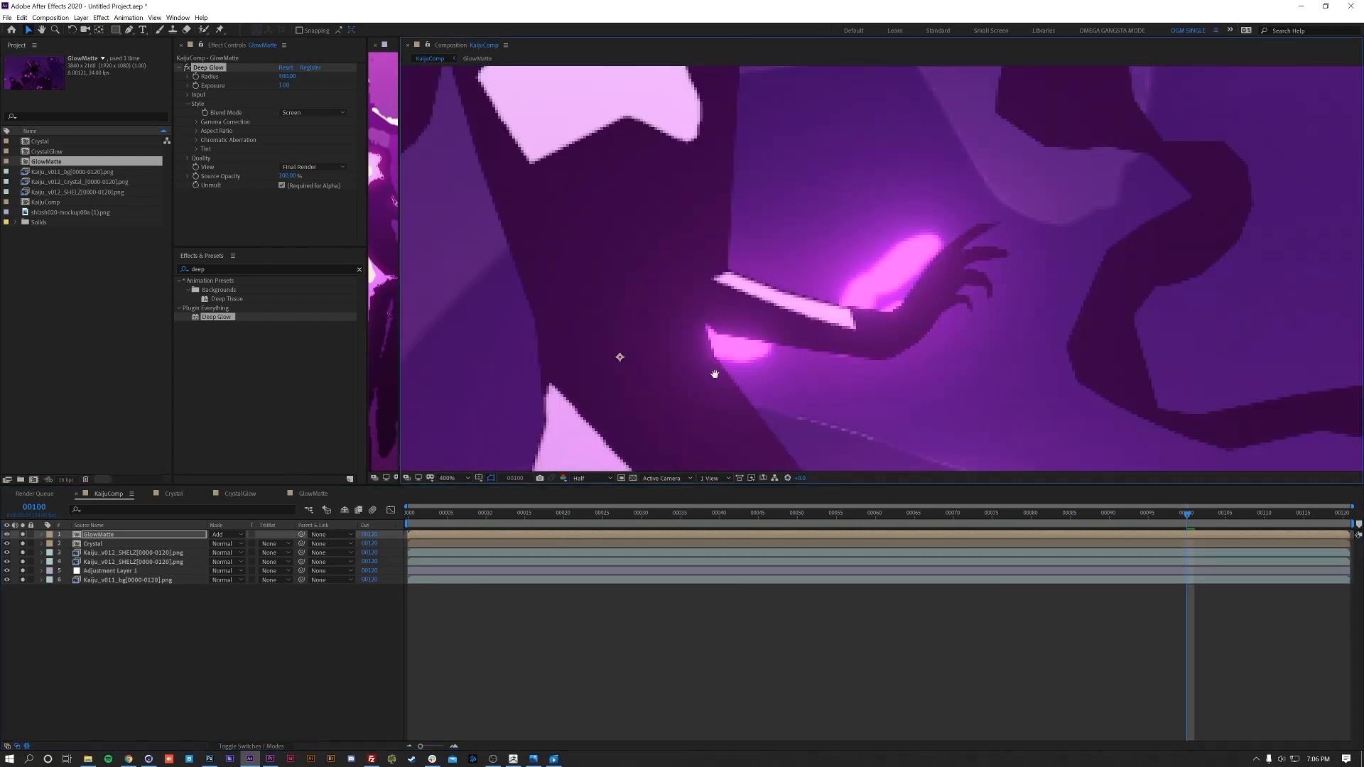
middle_drag(715, 374, 724, 505)
mouse_move(642, 302)
middle_down()
mouse_move(767, 466)
mouse_move(817, 618)
middle_up()
middle_drag(565, 87, 660, 259)
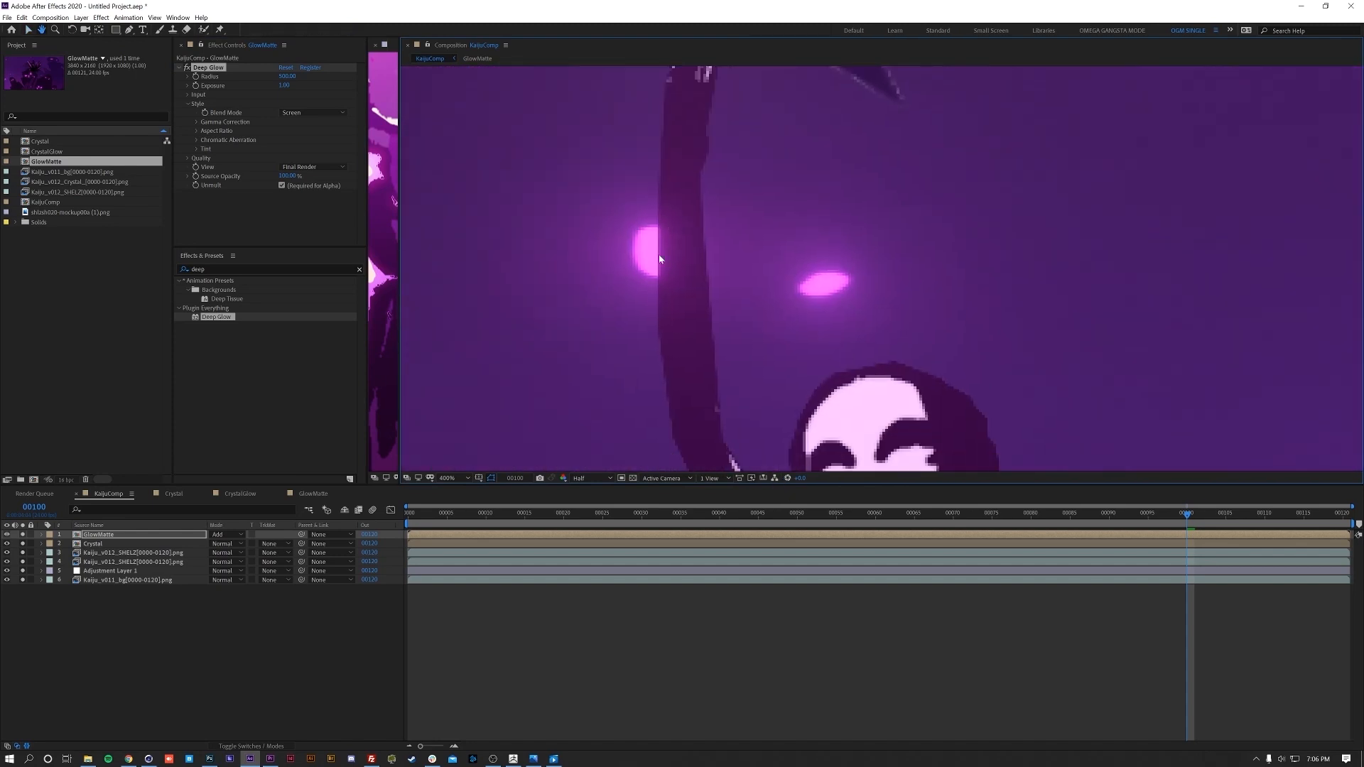
- Examine the eye glow across the full picture at frame 100 and at the first frame
mouse_move(710, 368)
middle_down()
mouse_move(599, 131)
mouse_move(688, 189)
mouse_move(739, 272)
middle_up()
scroll(739, 272, down, 6)
mouse_move(778, 319)
middle_down()
mouse_move(820, 339)
mouse_move(794, 301)
middle_up()
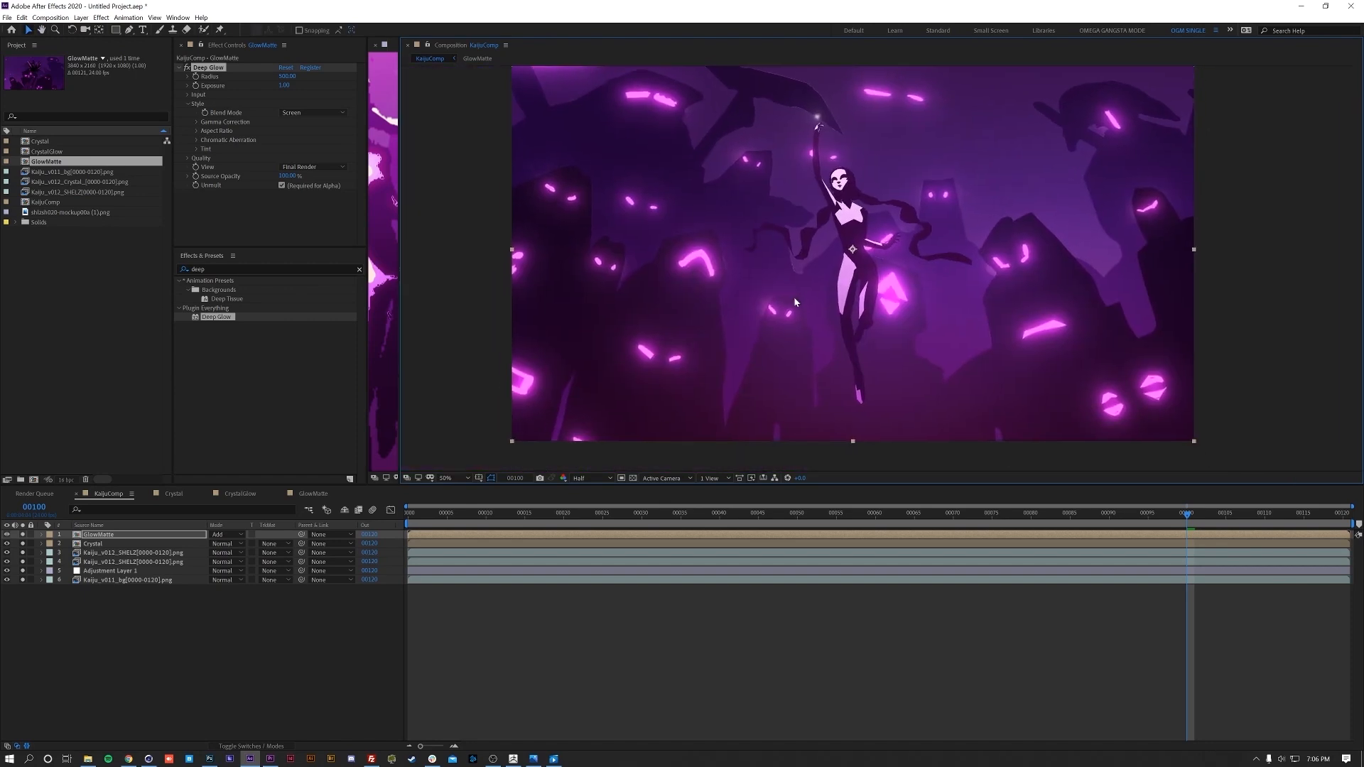
click(574, 525)
key(Home)
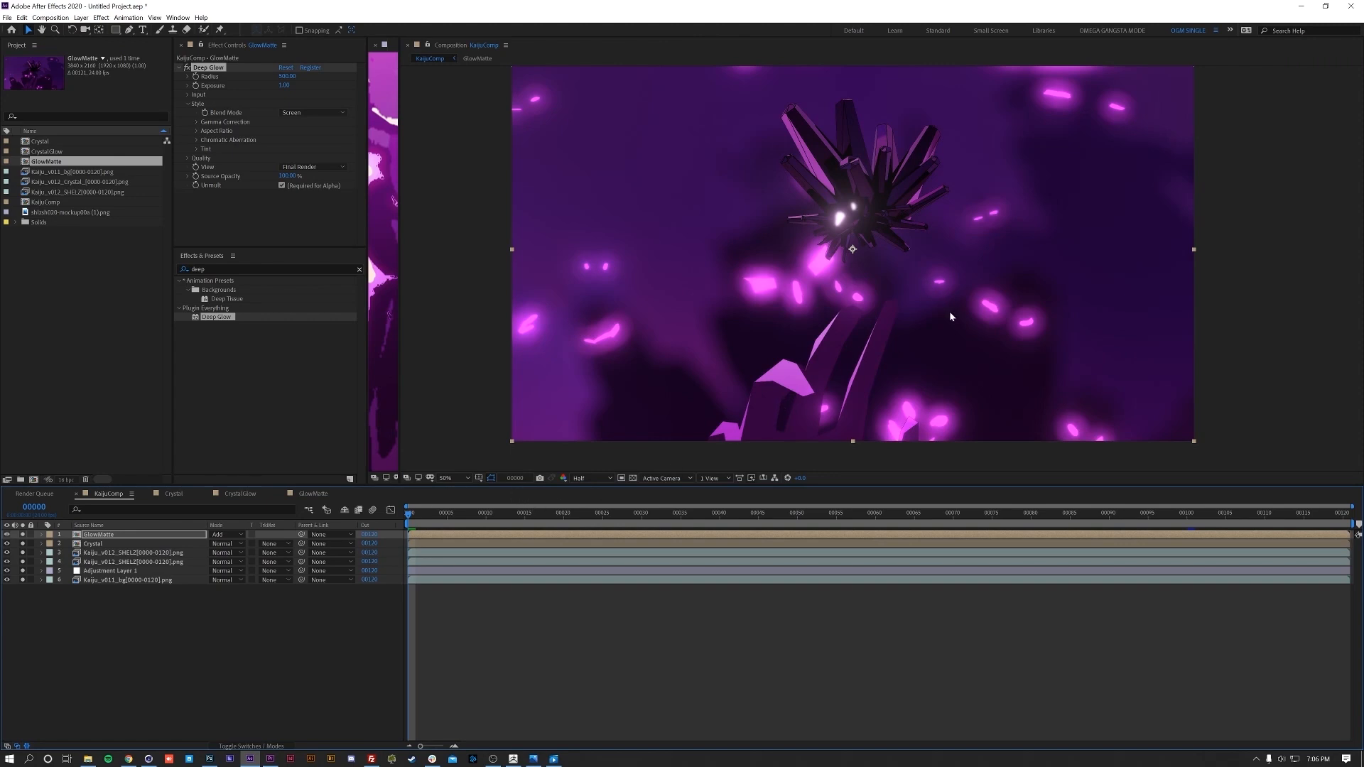
scroll(758, 295, up, 2)
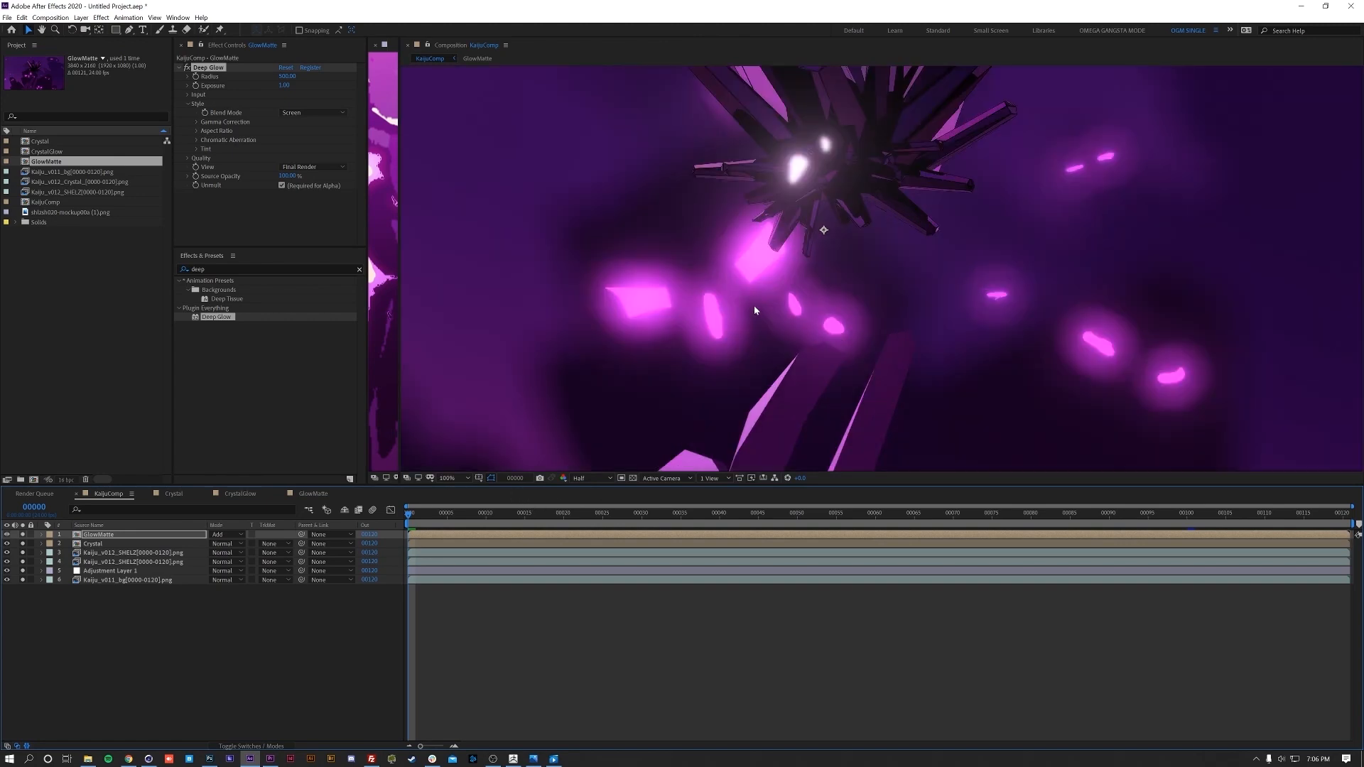
scroll(694, 314, down, 2)
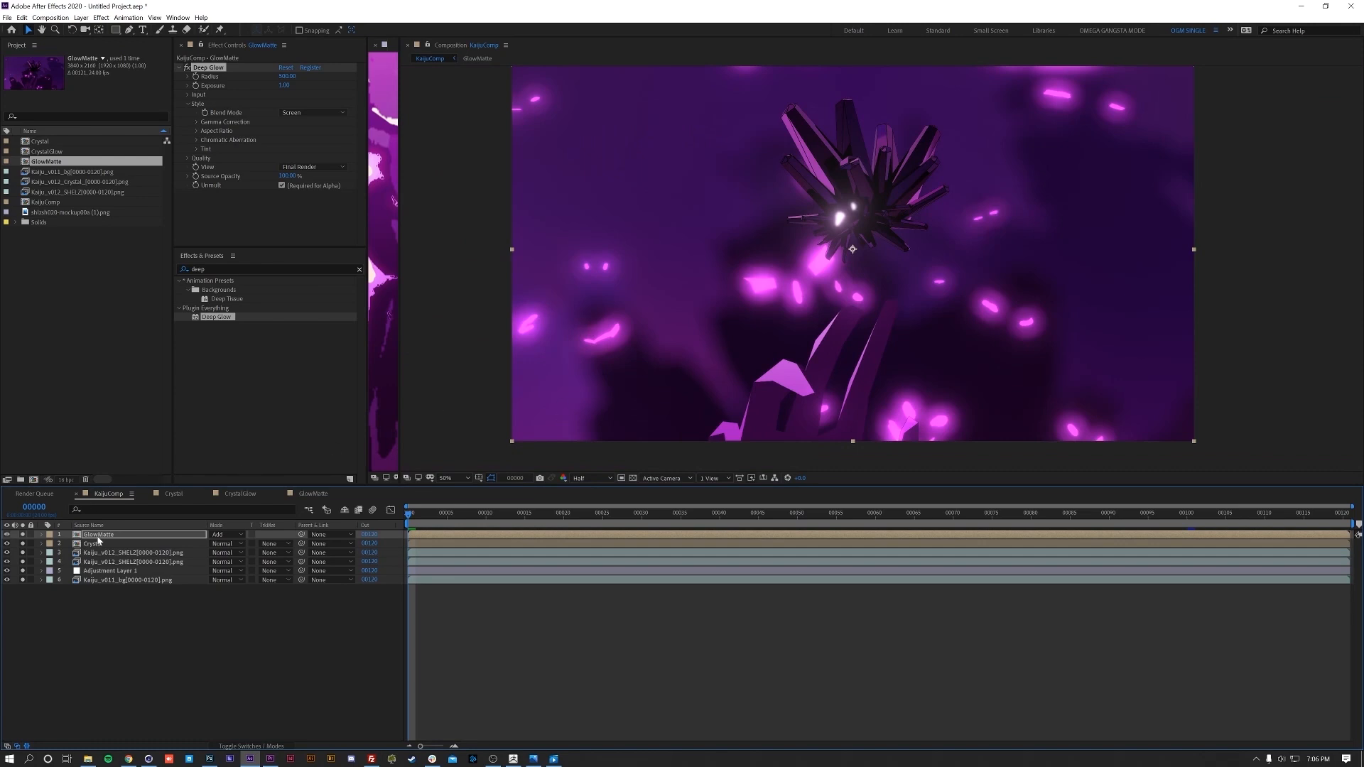
- Copy Adjustment Layer 1 with its out-of-focus blur into GlowMatte, directly above the Kaiju_v011_bg layers, and return to KaijuComp
click(110, 571)
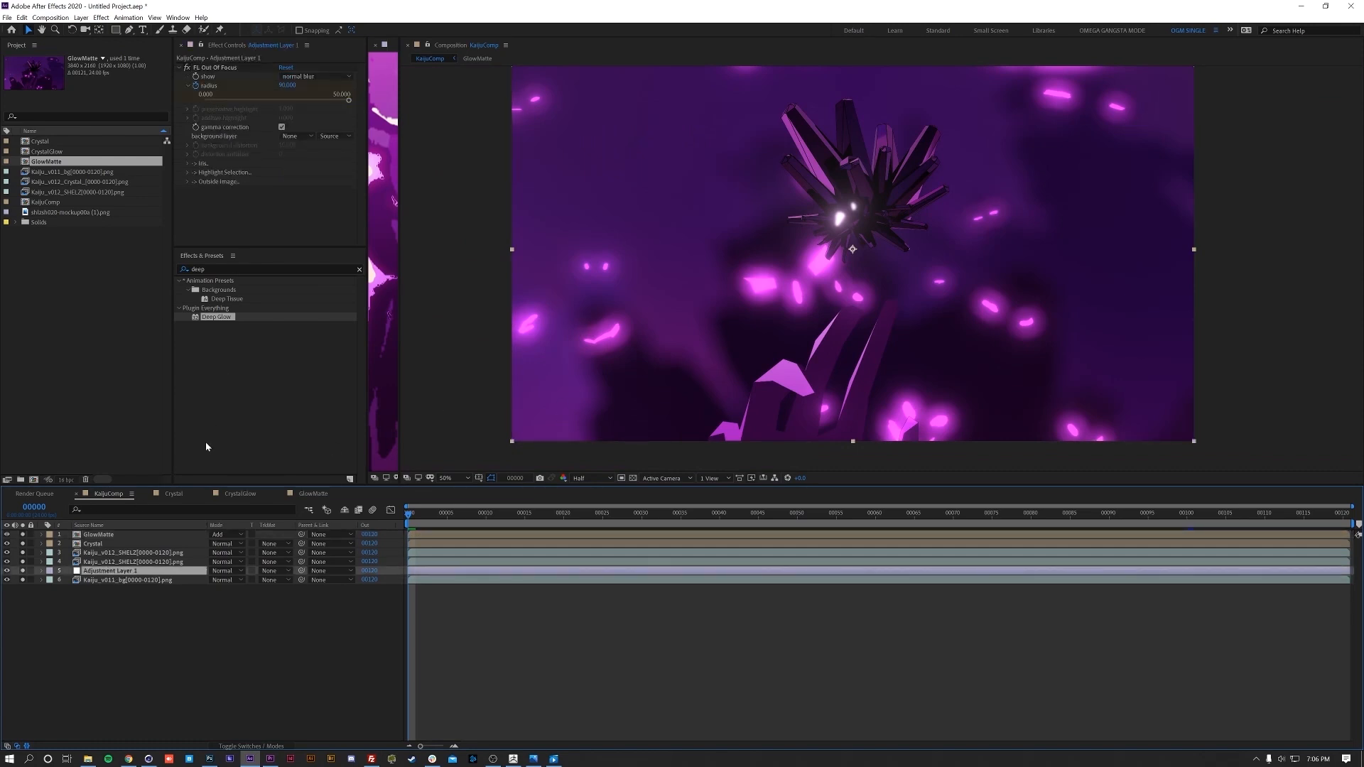
double_click(107, 535)
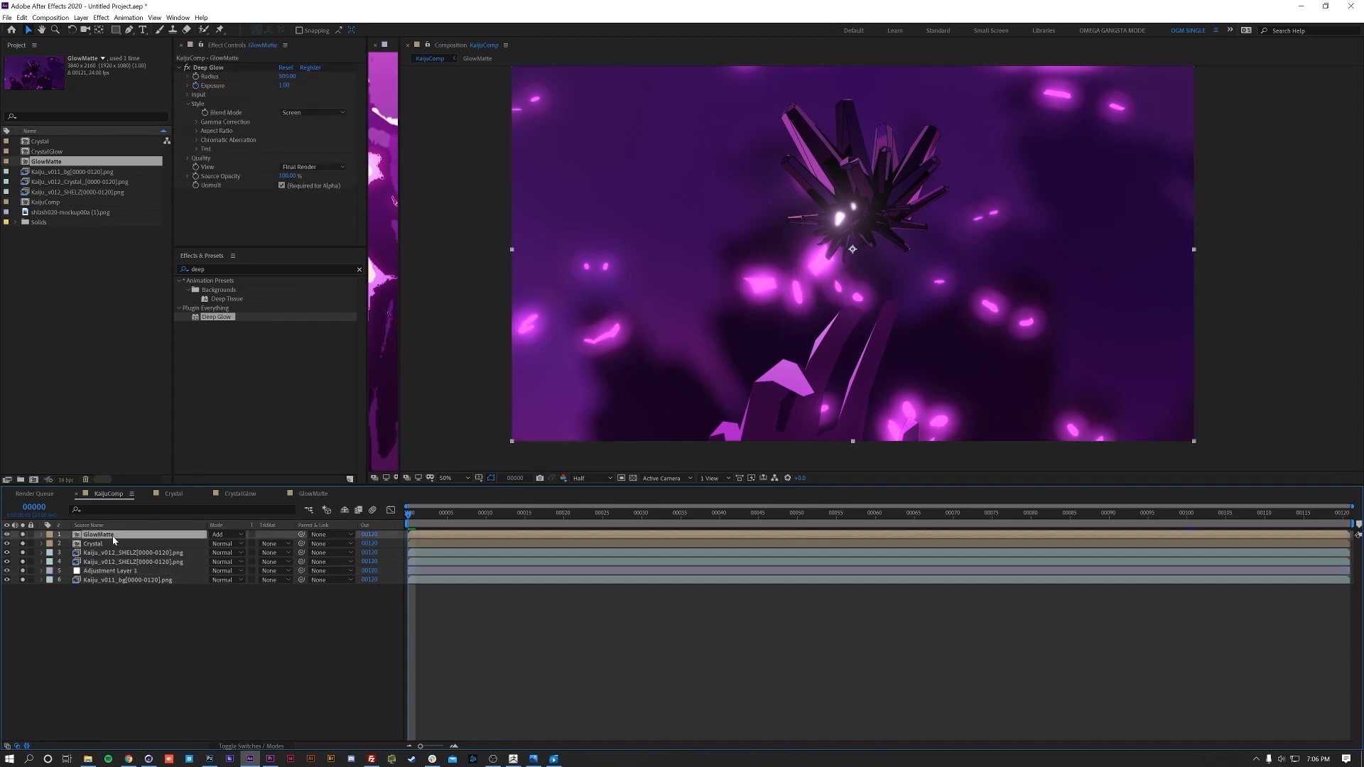
click(128, 553)
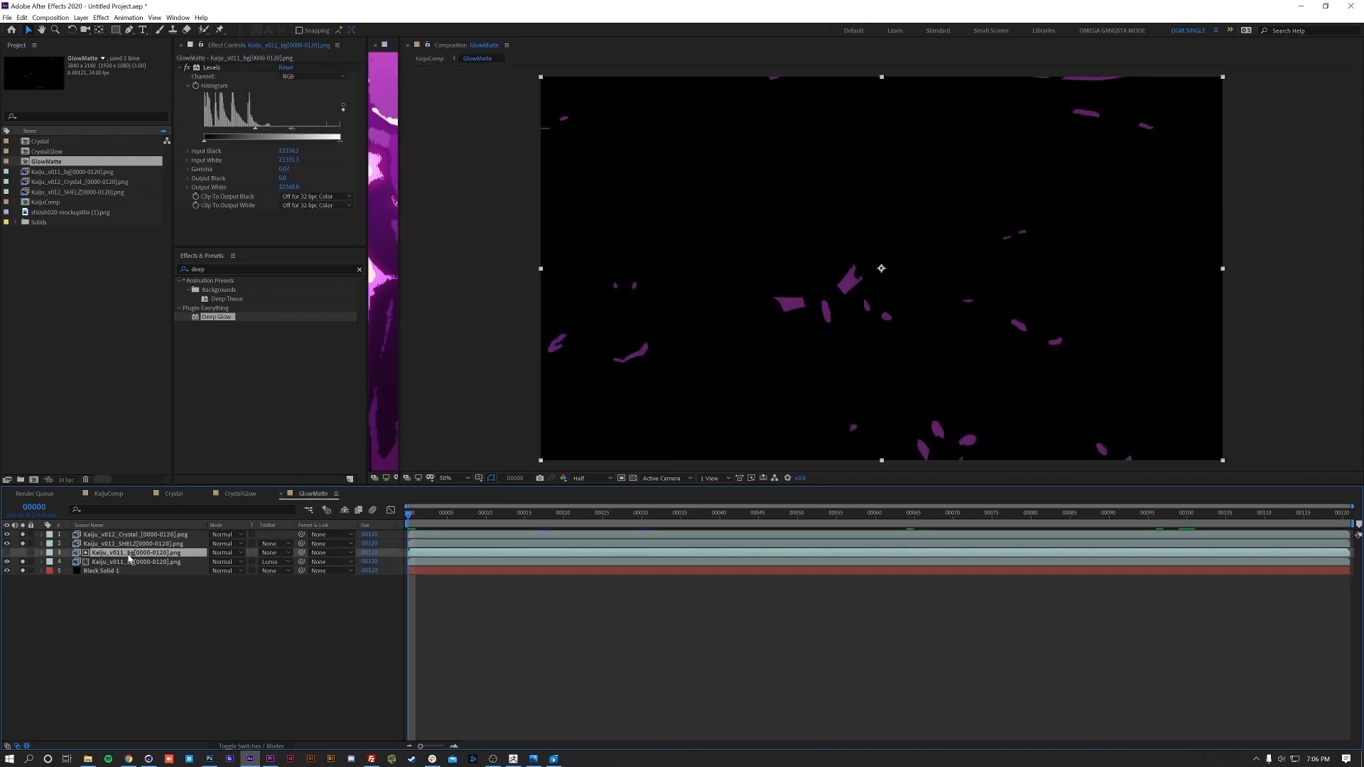
key(ctrl+v)
key(Tab)
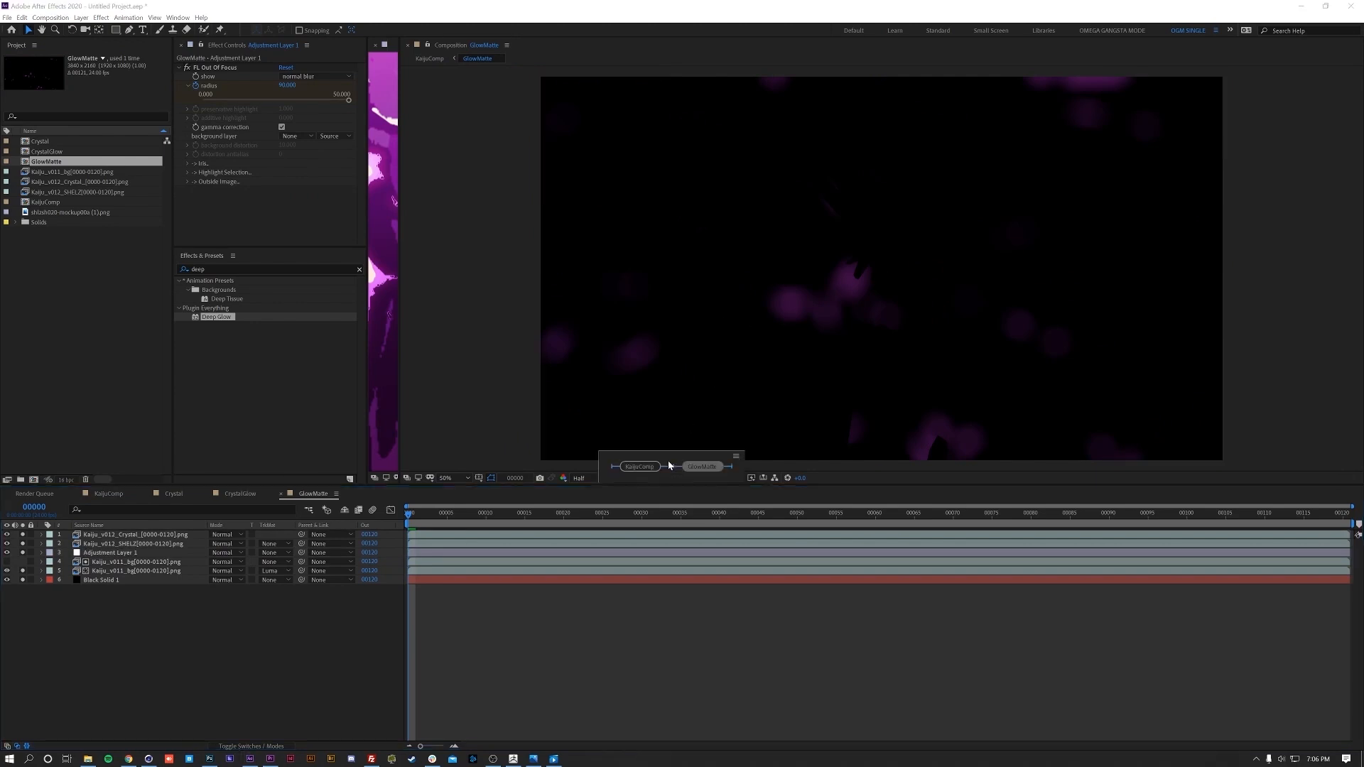
click(636, 466)
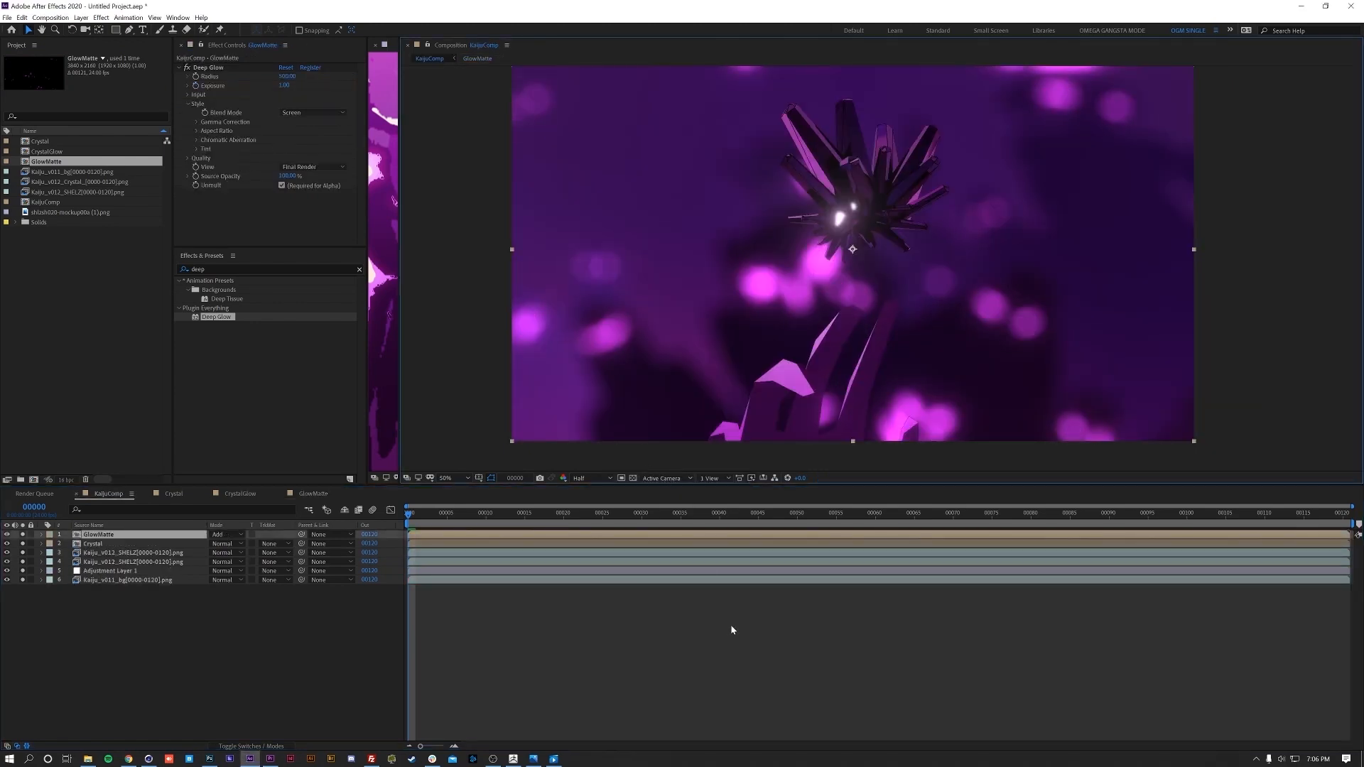
drag(898, 343, 885, 354)
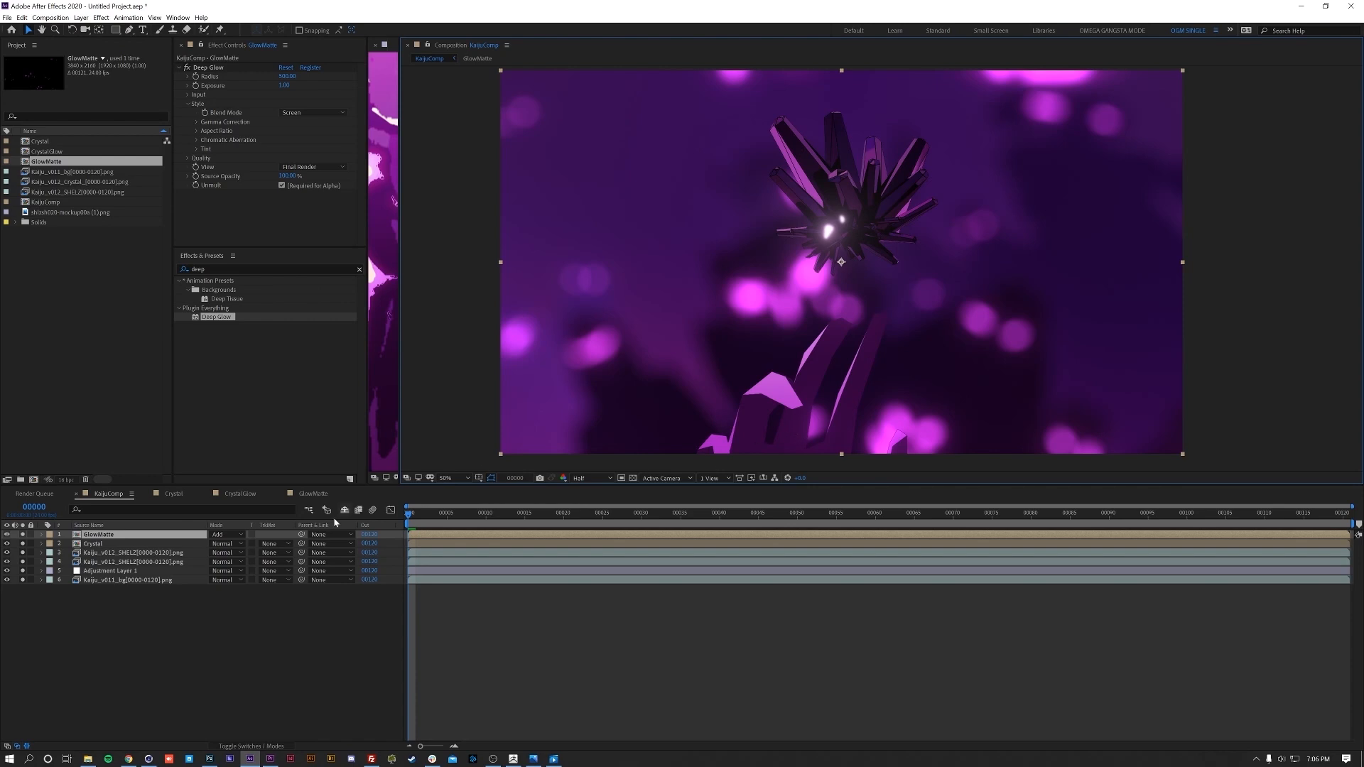
- Darken the Fill colour of the lower Kaiju_v012_SHELZ layer to the dark purple 200028
click(123, 561)
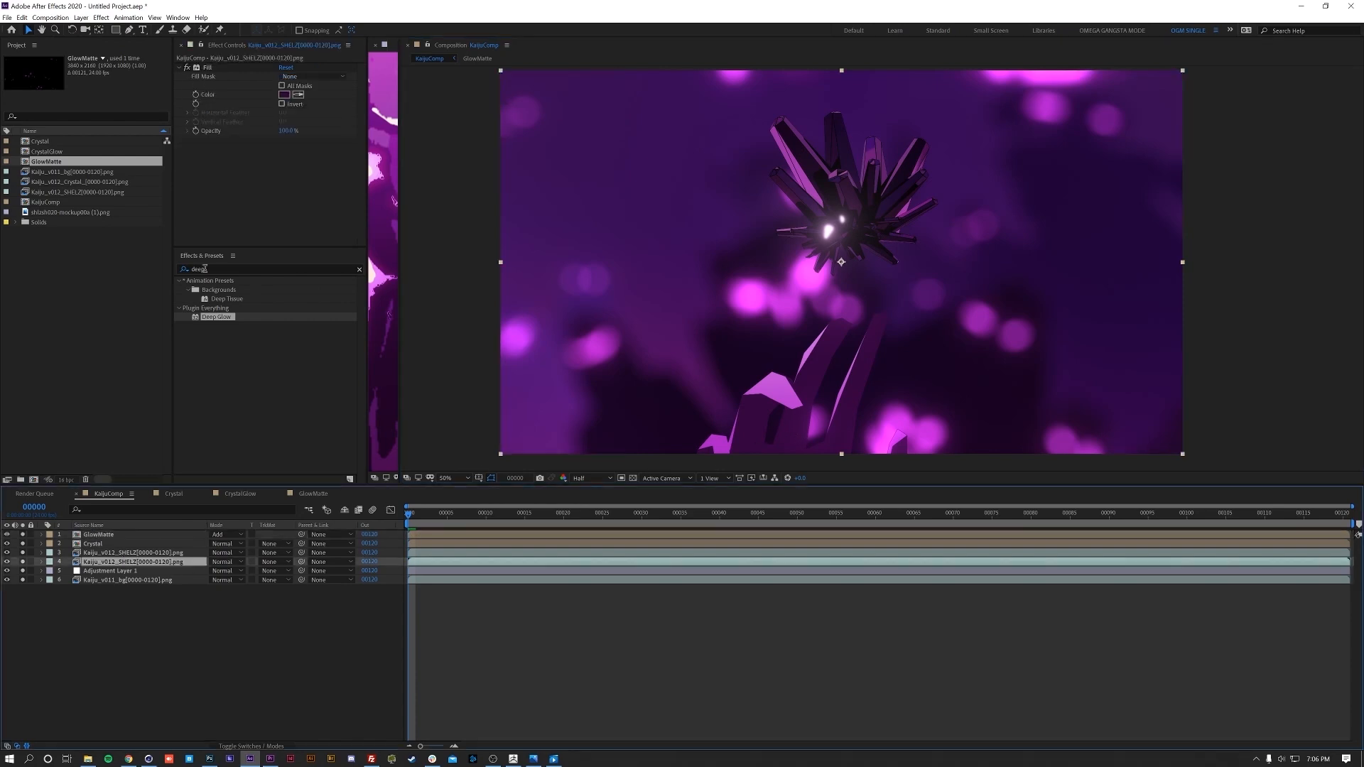
click(288, 94)
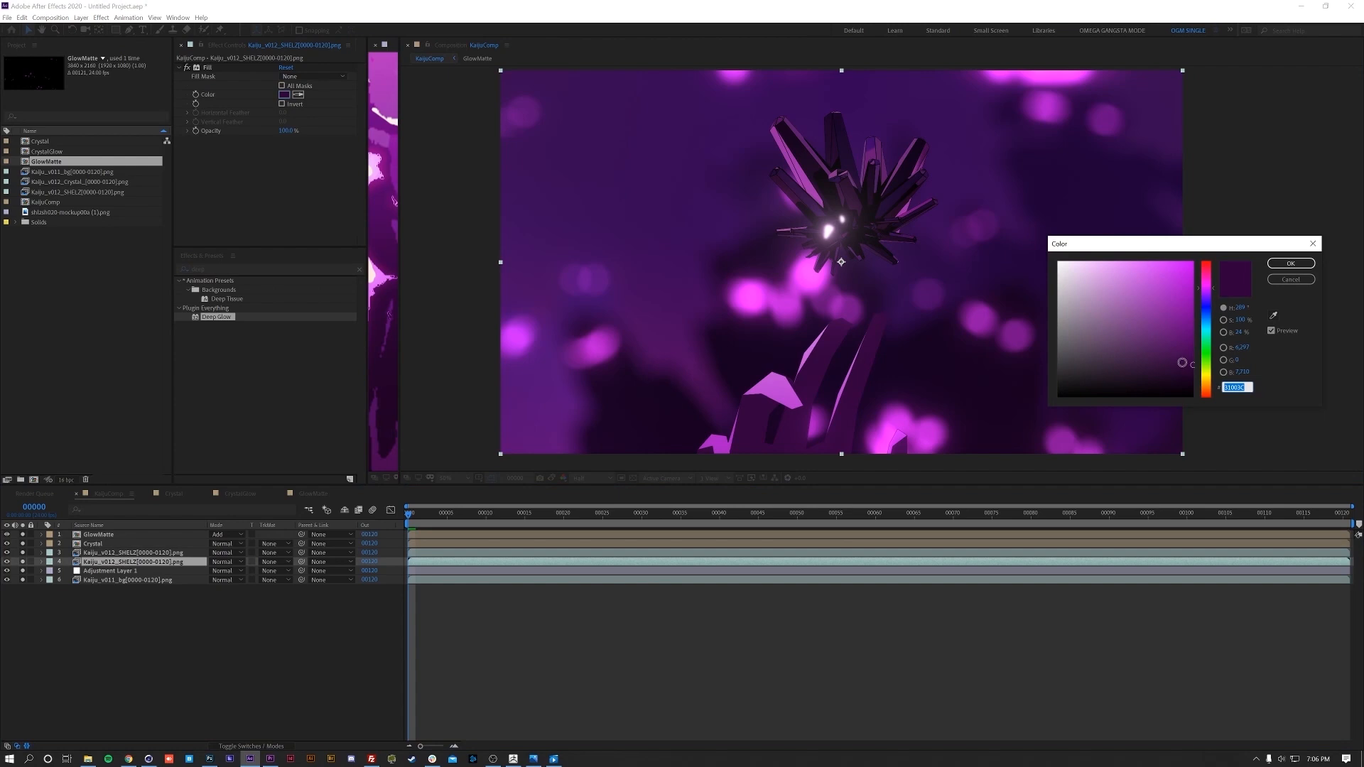
mouse_move(1185, 368)
mouse_down()
mouse_move(1200, 386)
mouse_move(1193, 376)
mouse_up()
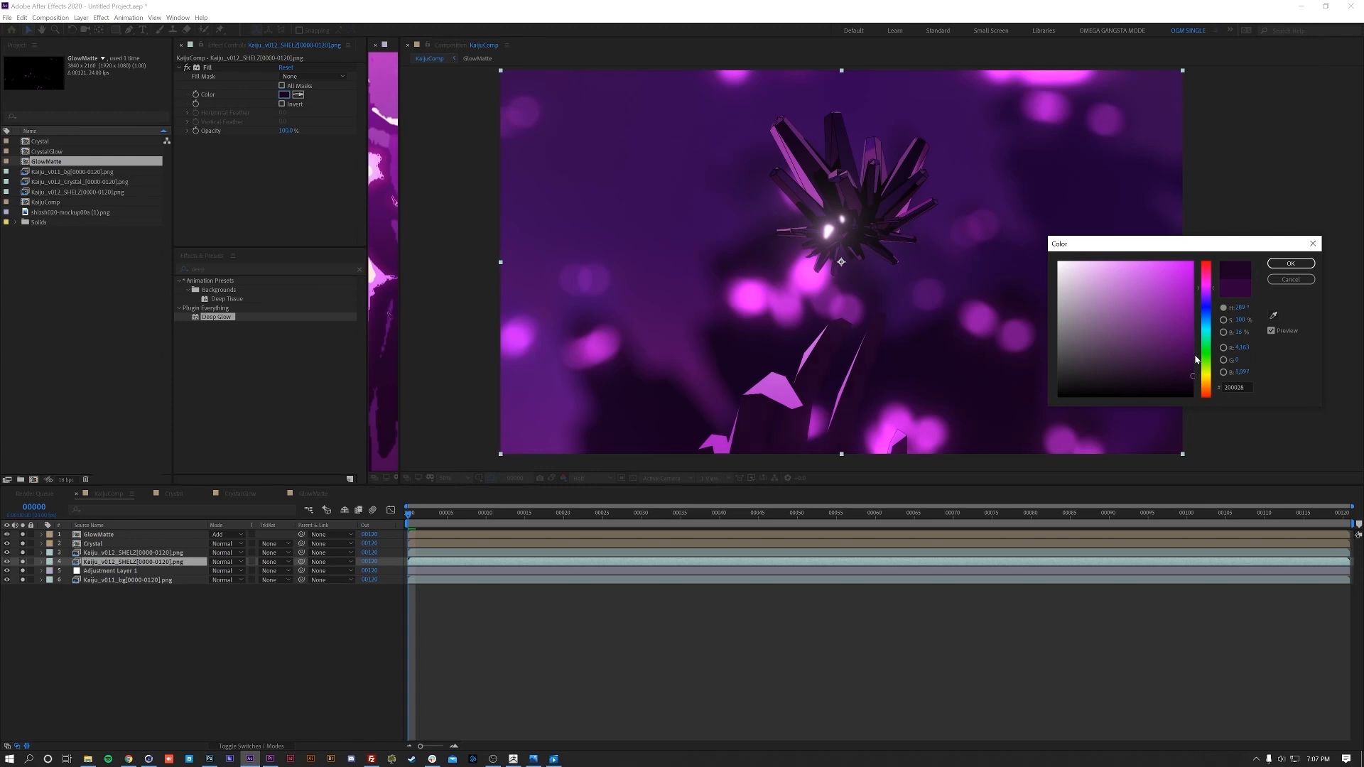
click(1292, 265)
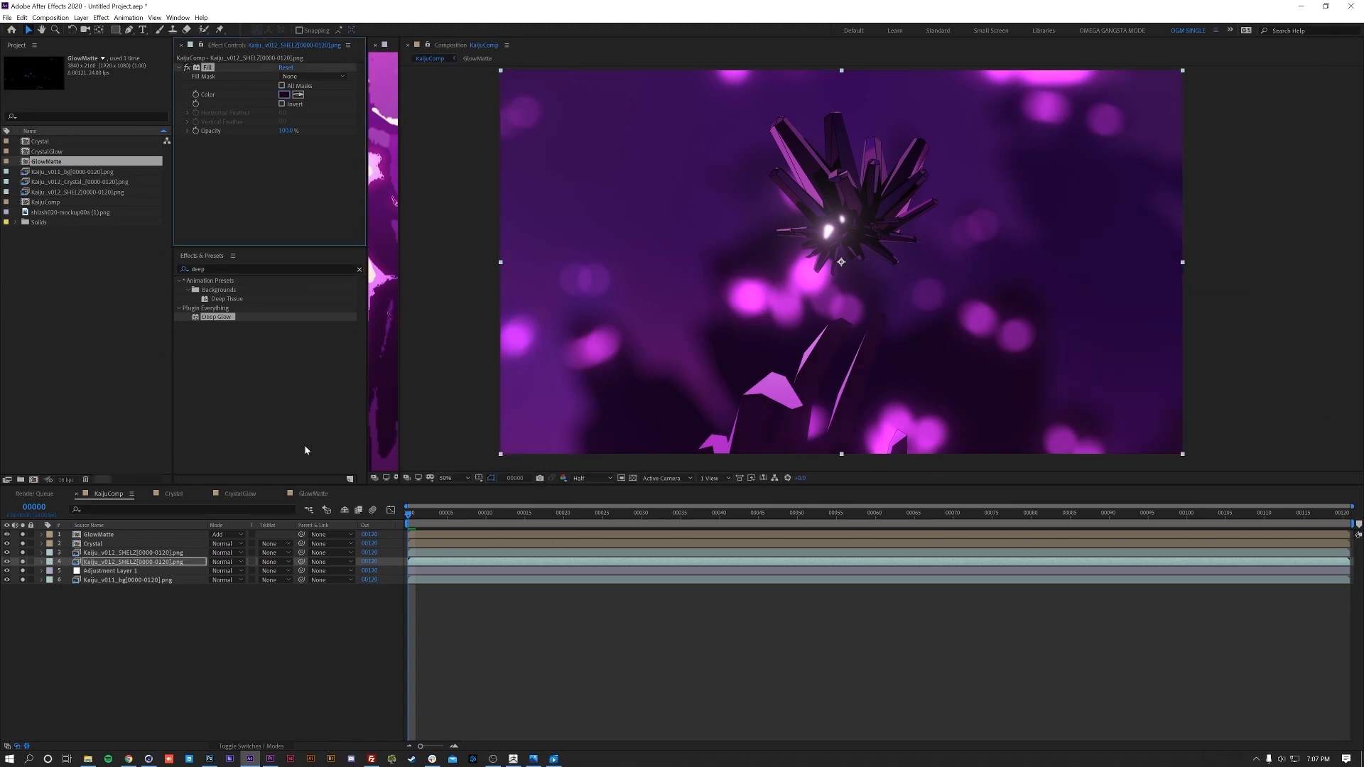
- Import the image Element Leak (3) from the photobash Lens Flares & Lights folder
key(ctrl+i)
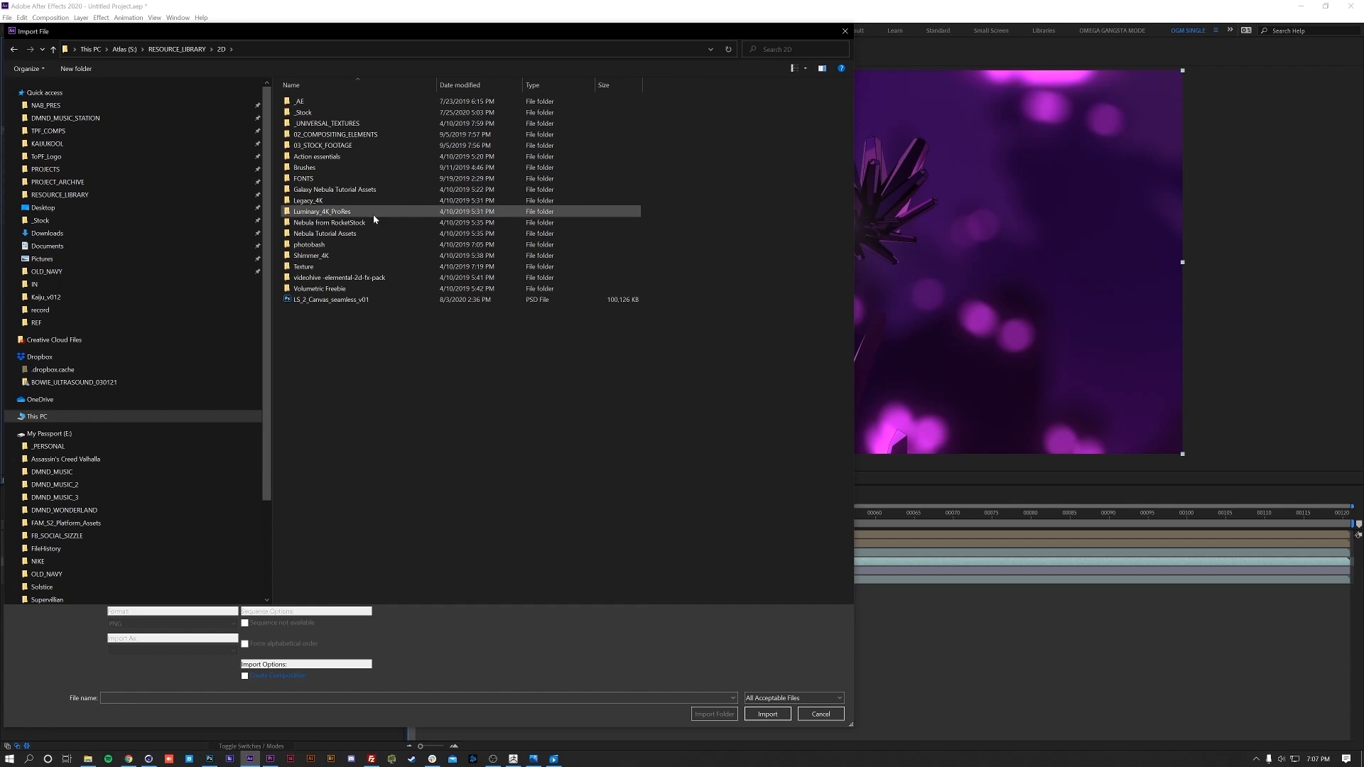
double_click(325, 244)
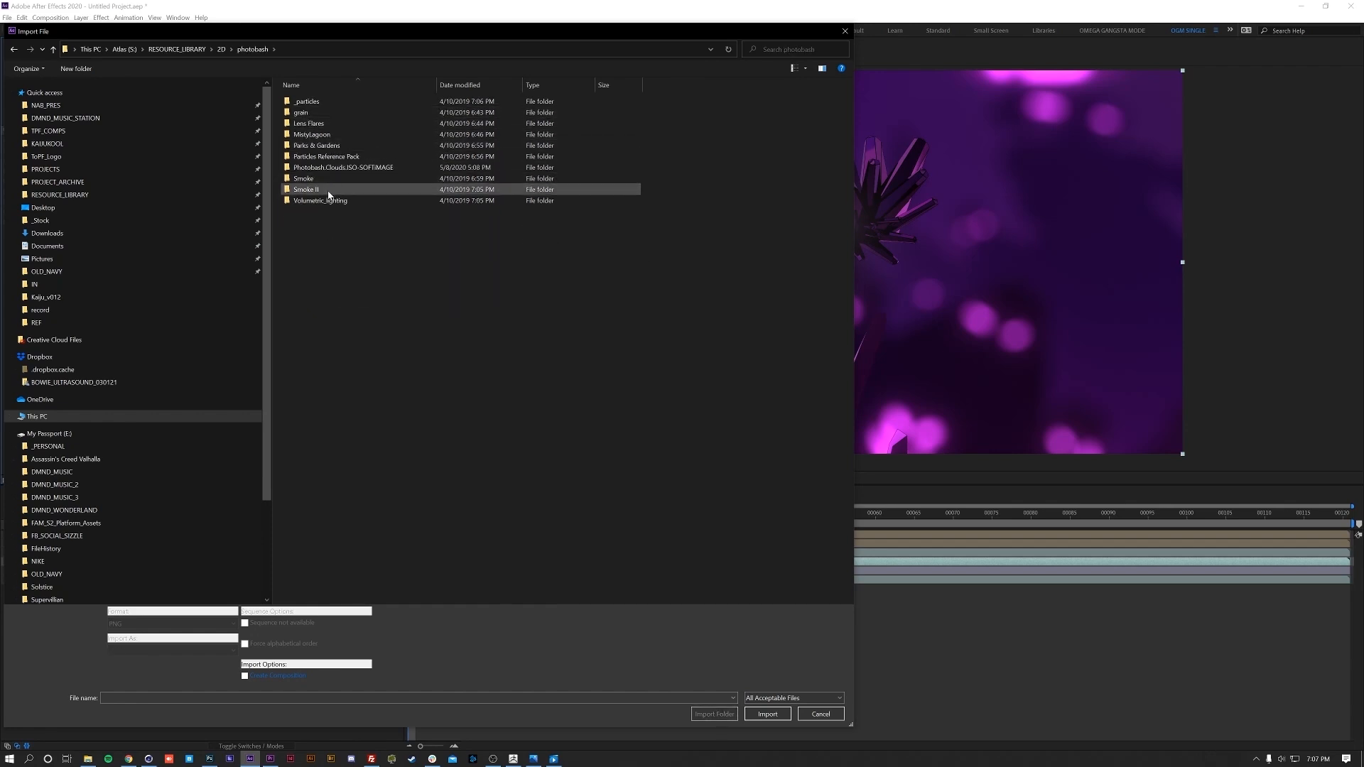
double_click(334, 122)
double_click(335, 125)
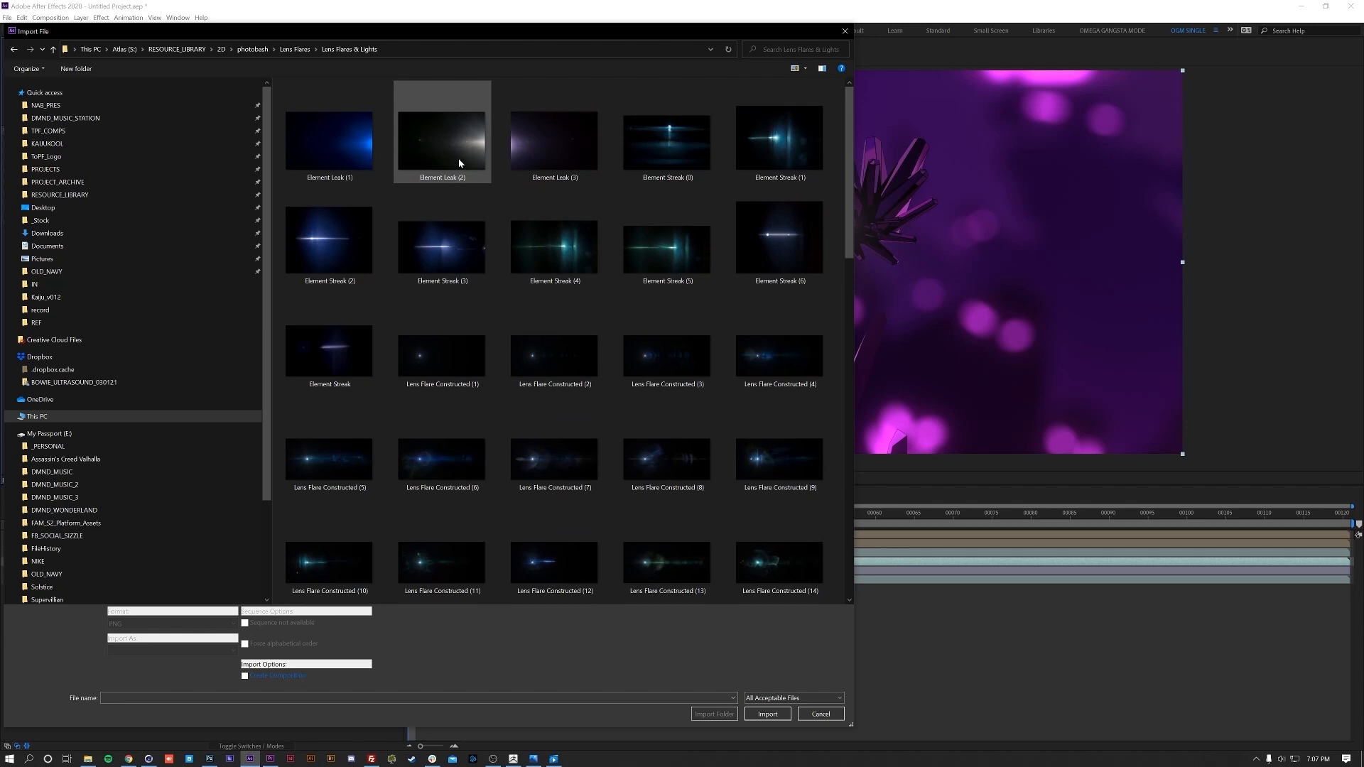
double_click(539, 137)
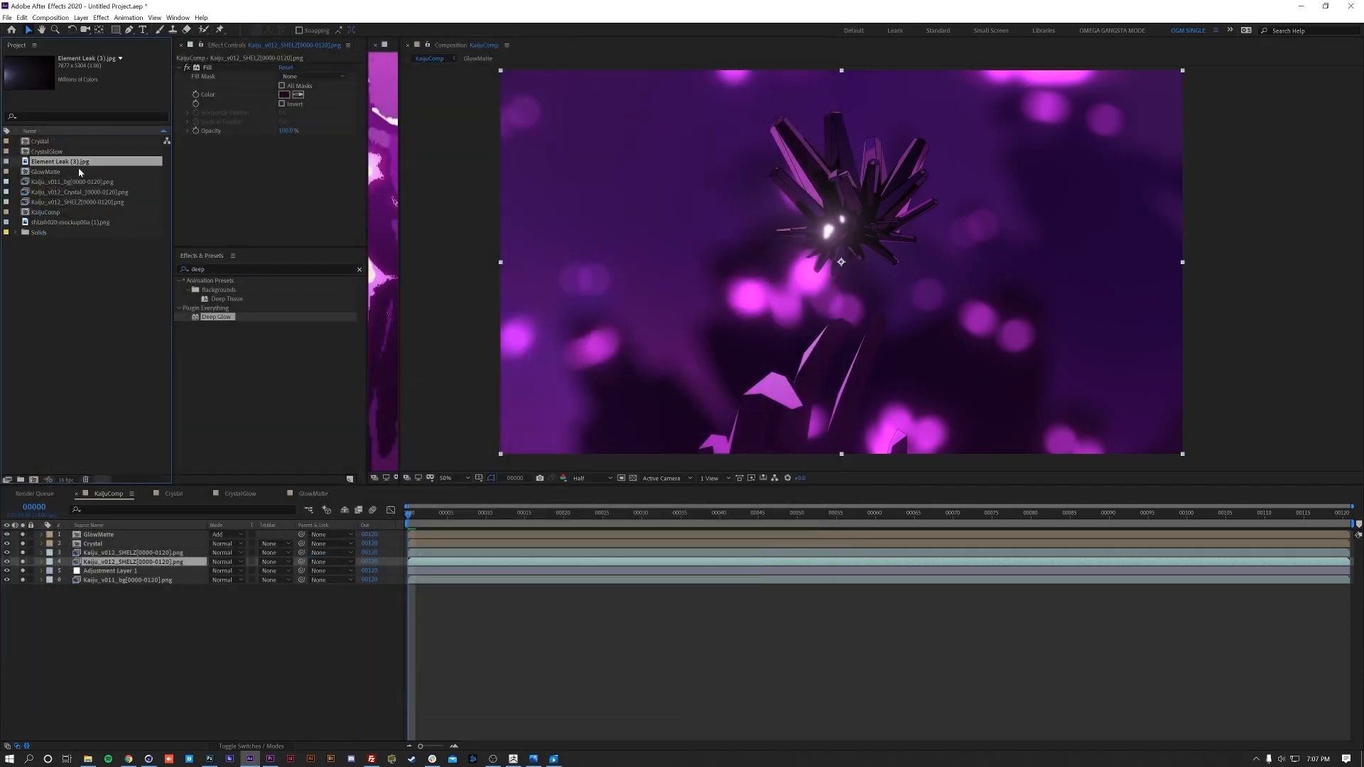
- Place Element Leak (3).jpg in KaijuComp directly above Adjustment Layer 1 and set its rotation to 90°
drag(85, 165, 181, 568)
key(comma)
key(comma)
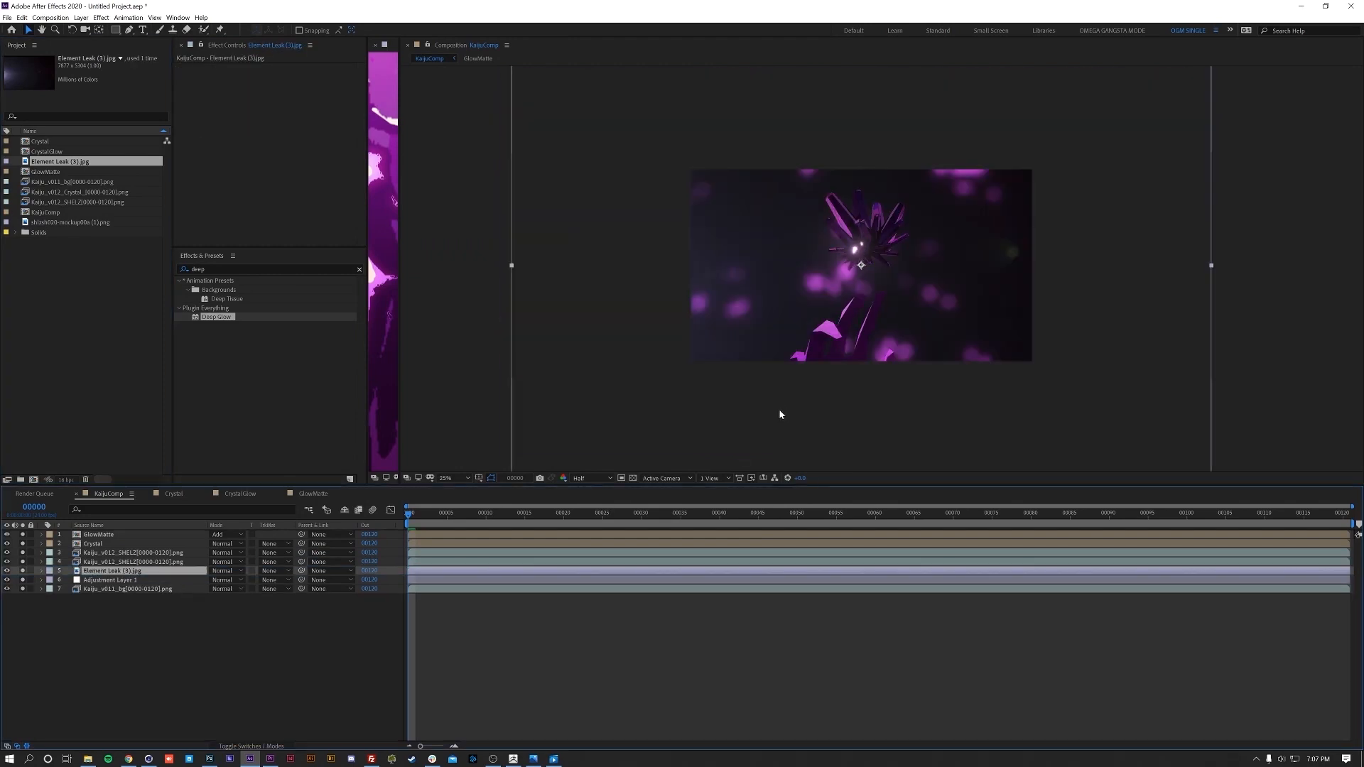
key(r)
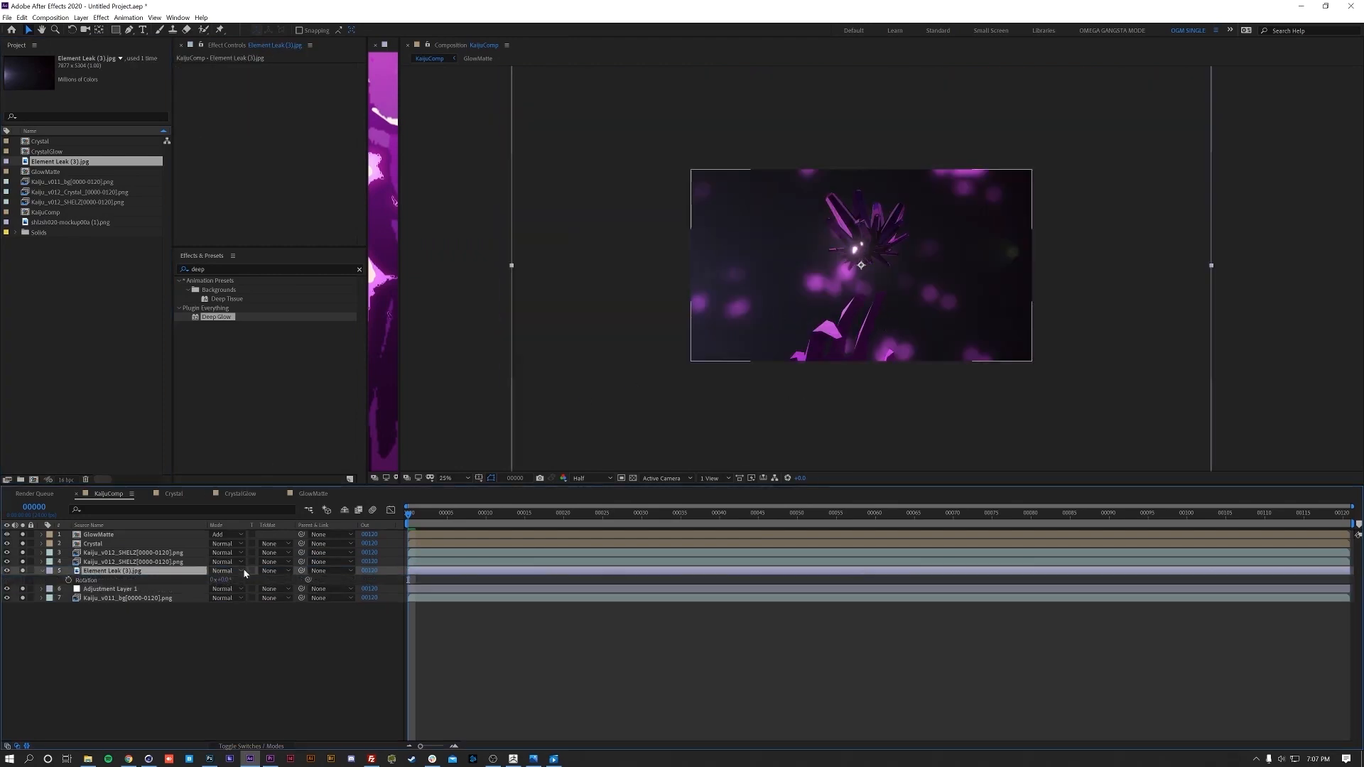
drag(223, 580, 291, 583)
click(223, 580)
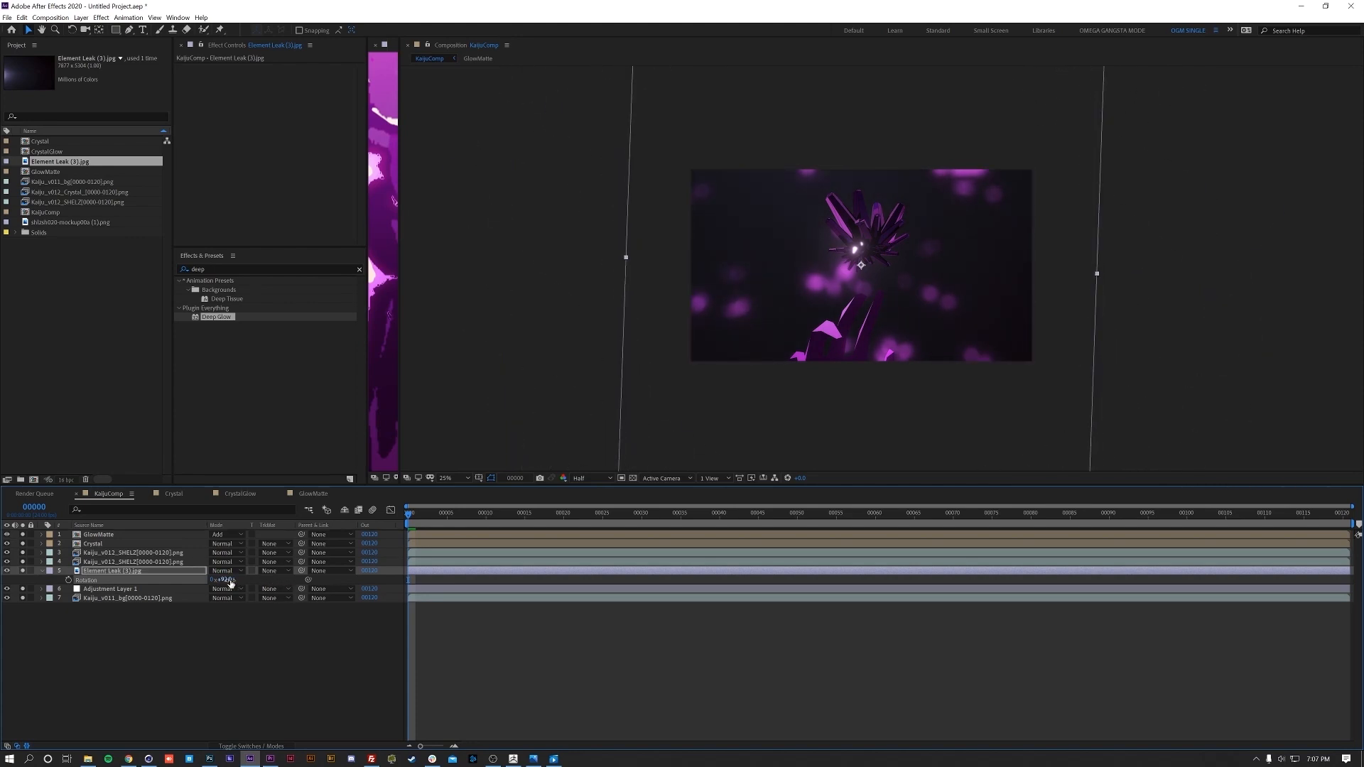
text(90)
key(Return)
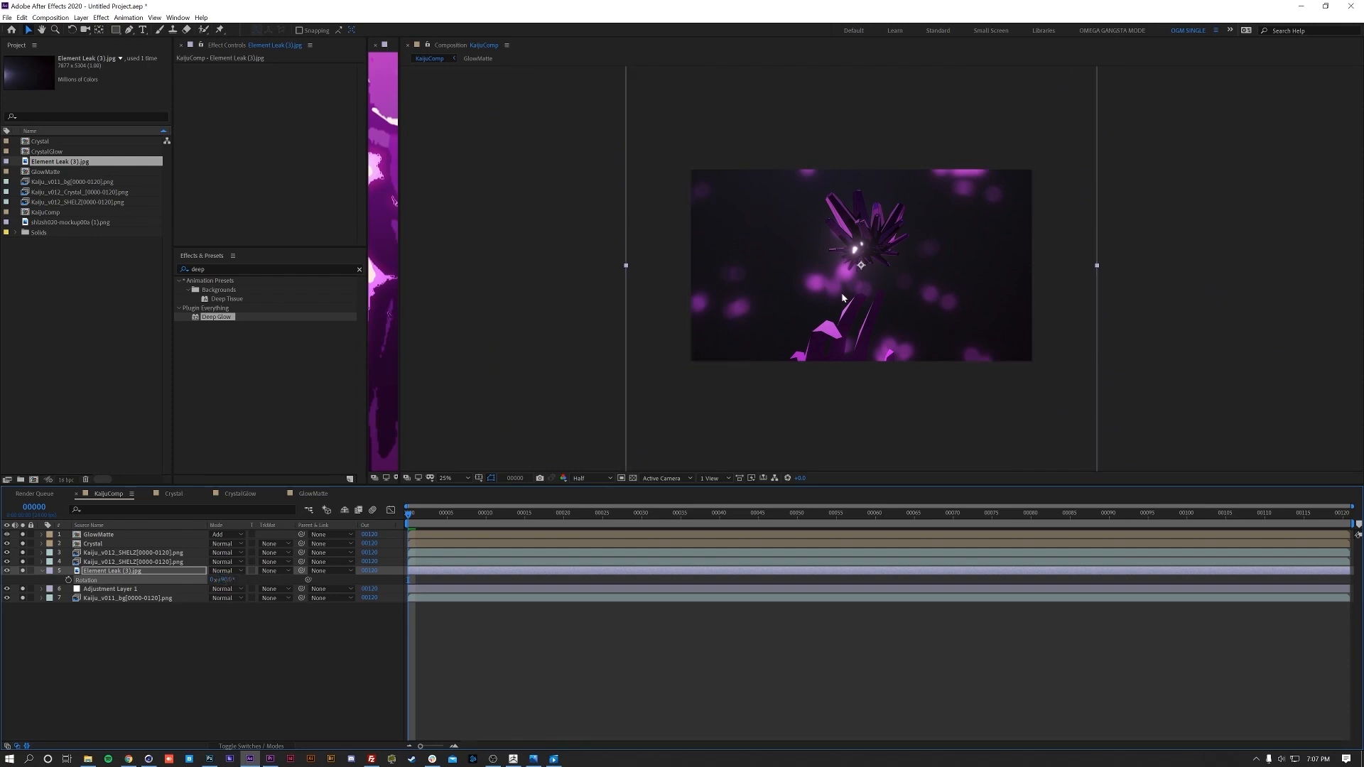
- At frame 120, solo only the lower Kaiju_v012_SHELZ layer, Element Leak (3).jpg and the Kaiju_v011_bg layer
drag(439, 514, 1349, 541)
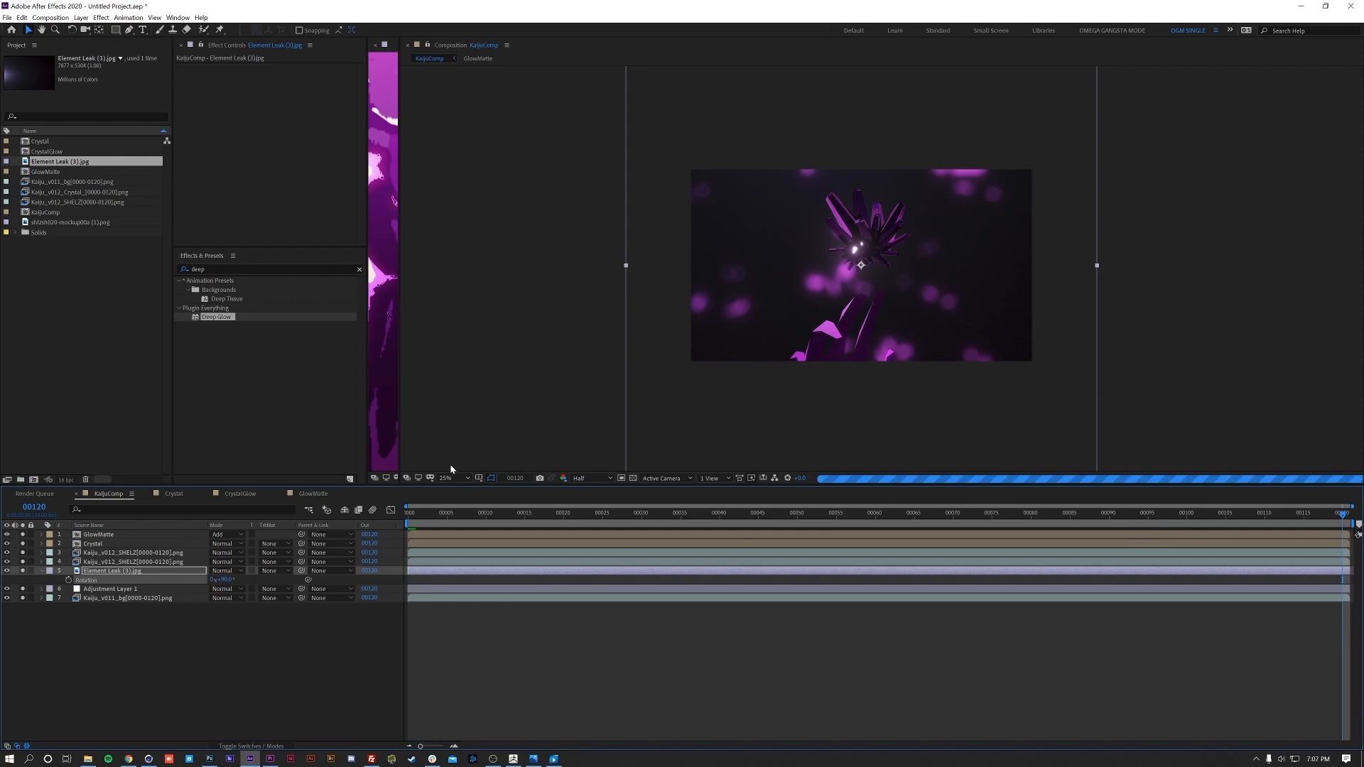
click(25, 589)
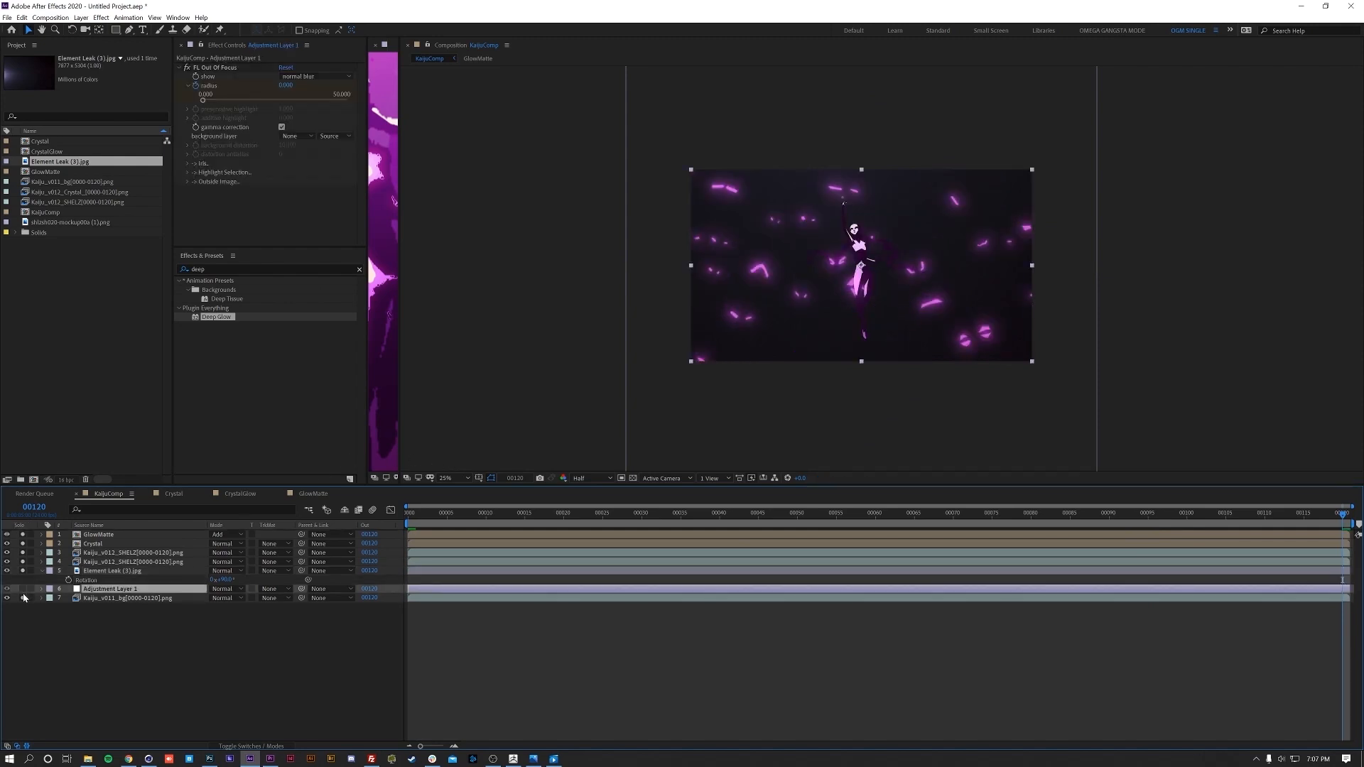
drag(25, 556, 29, 519)
click(23, 553)
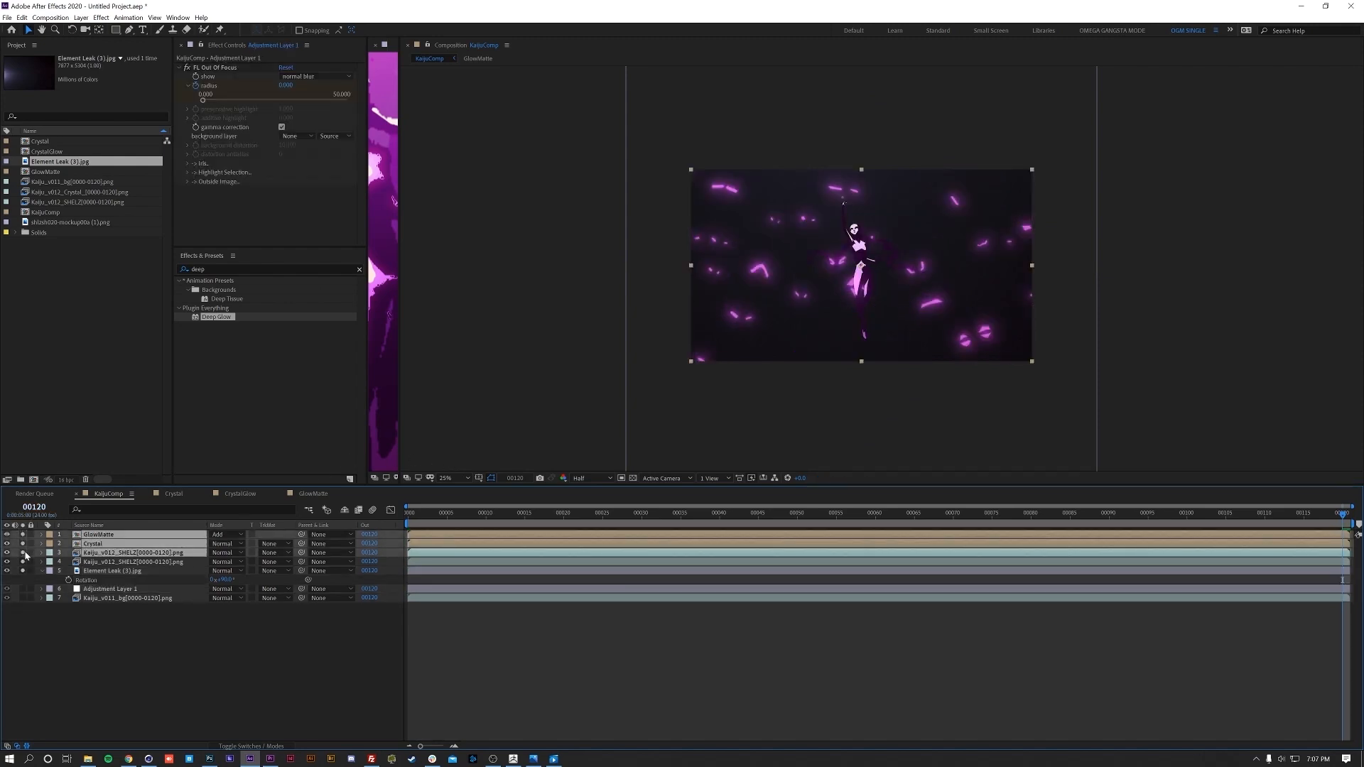
click(23, 598)
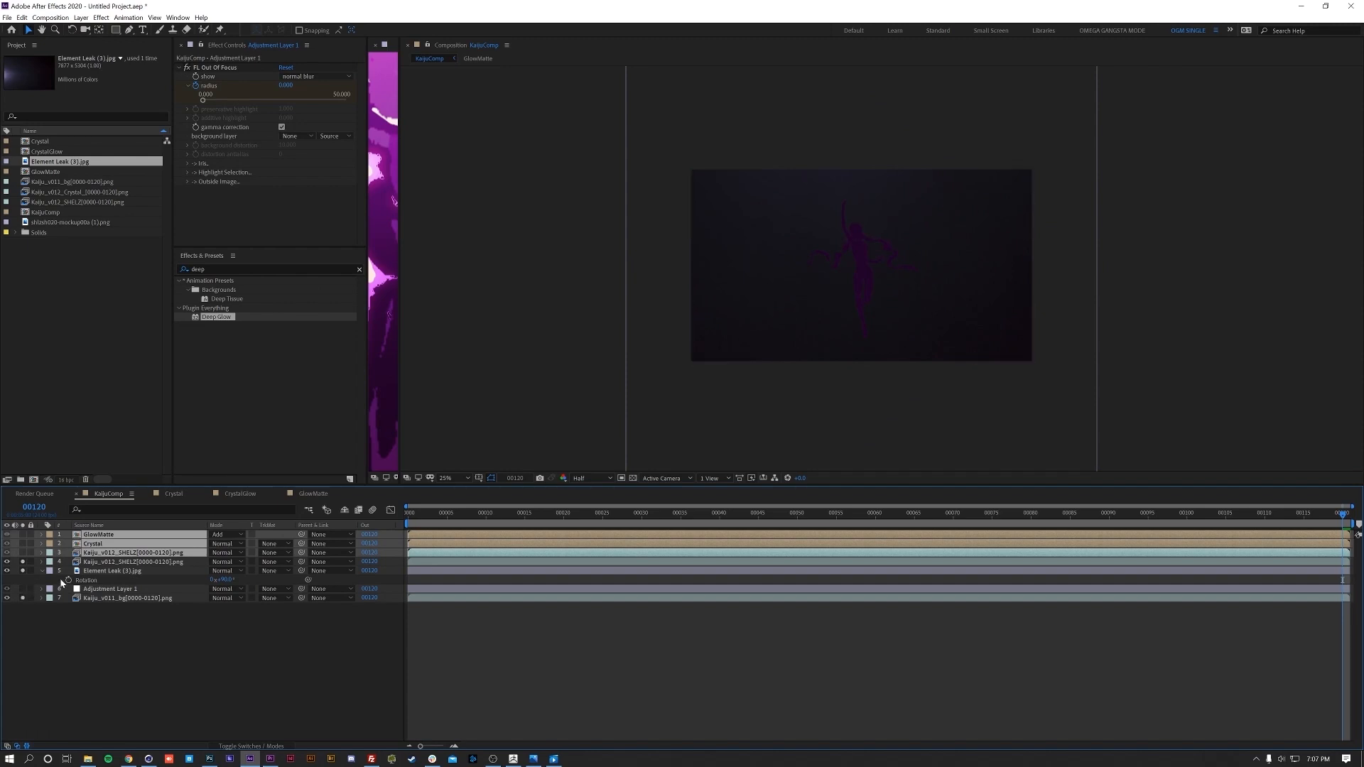
key(period)
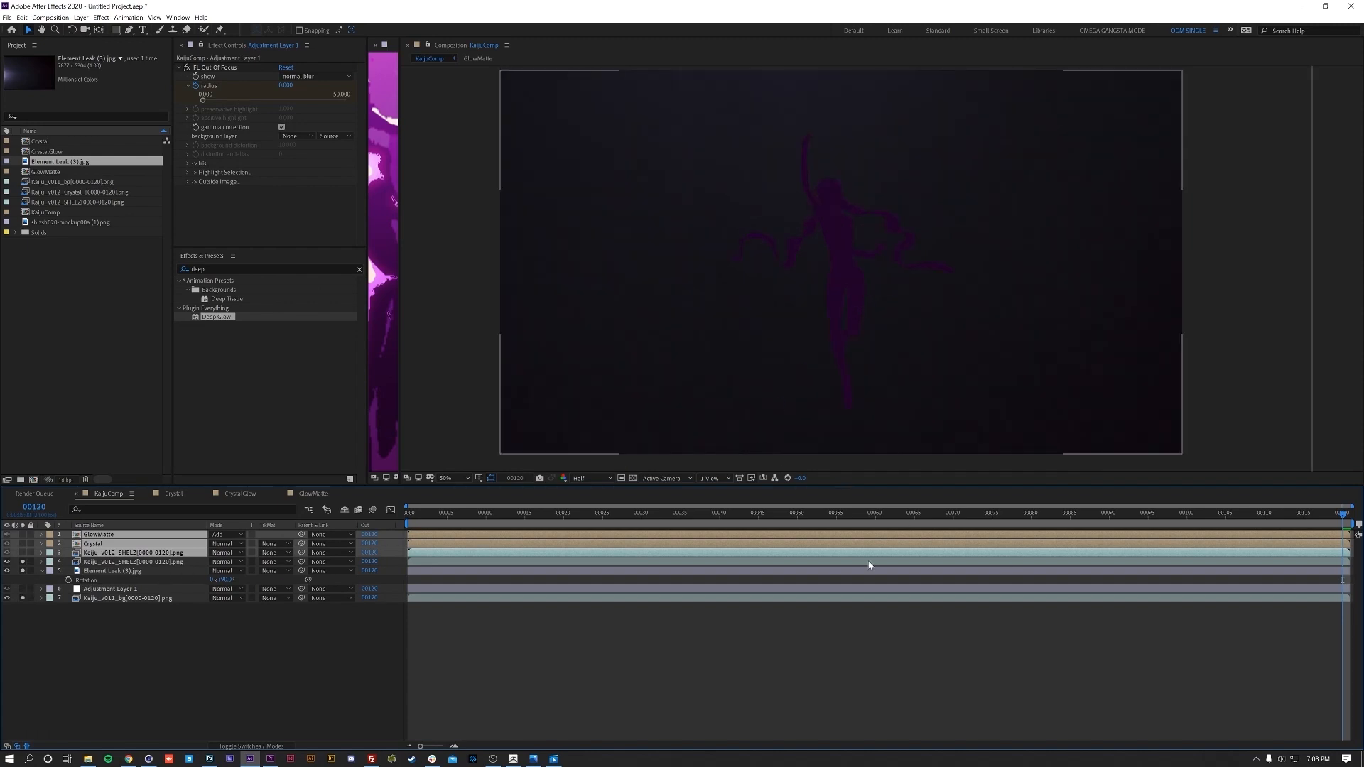
- Set Element Leak (3).jpg's blending mode to Screen and move it down until its bright edge lines up with the picture's upper edge
click(192, 571)
click(231, 571)
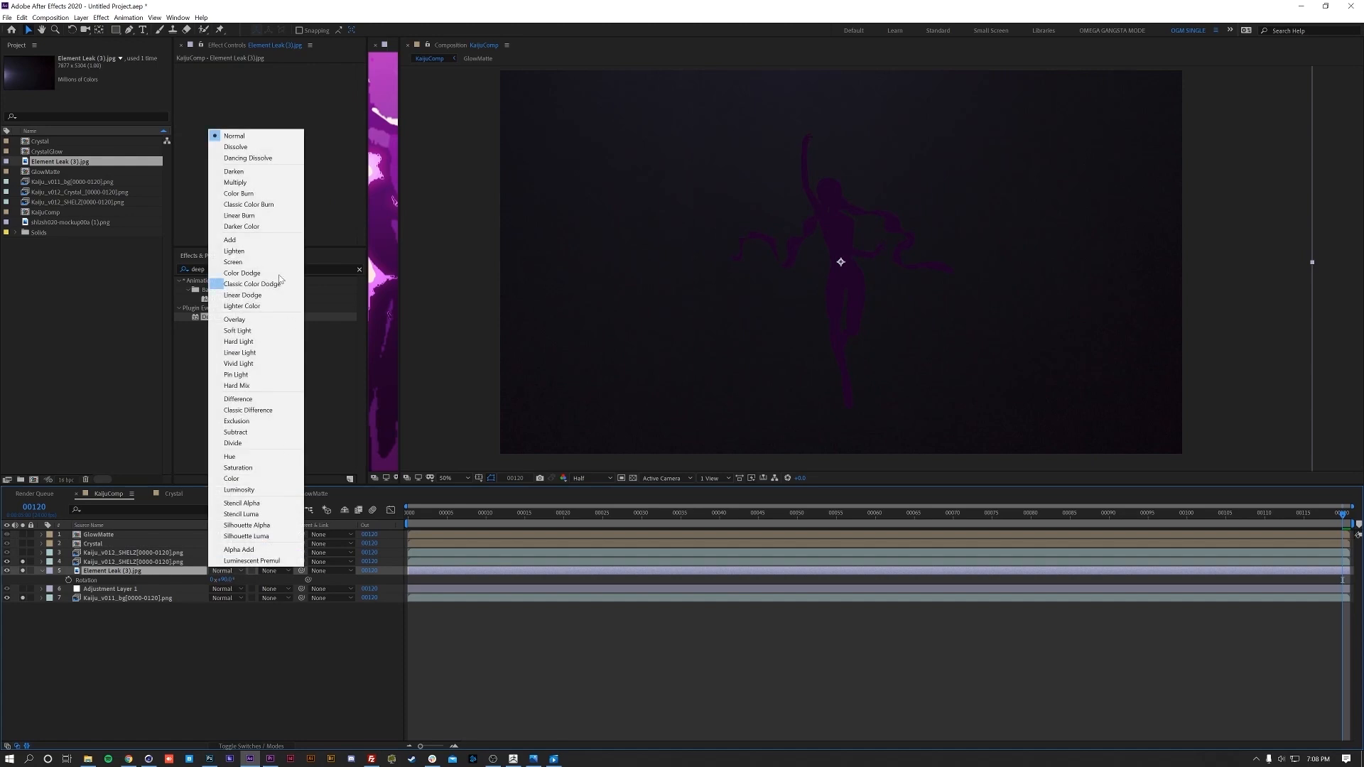
click(233, 262)
key(comma)
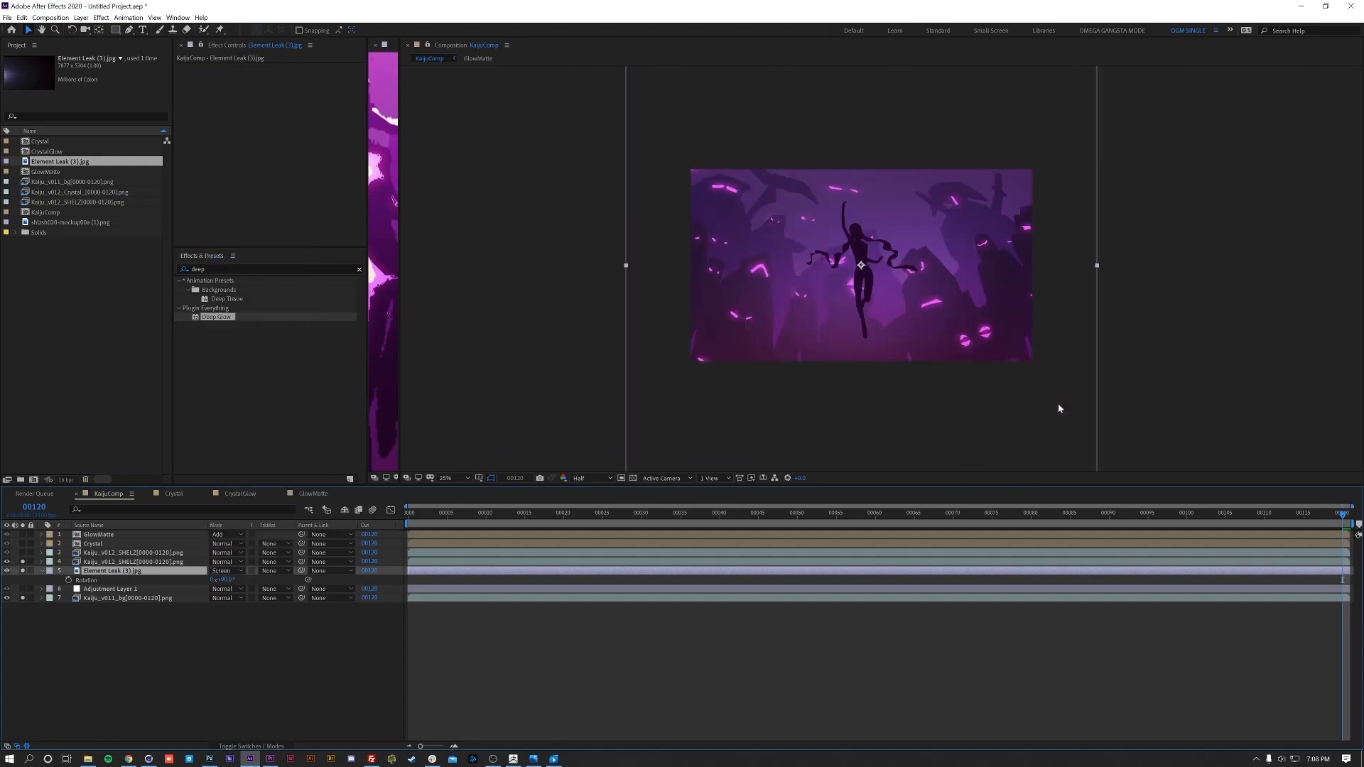
drag(967, 291, 972, 397)
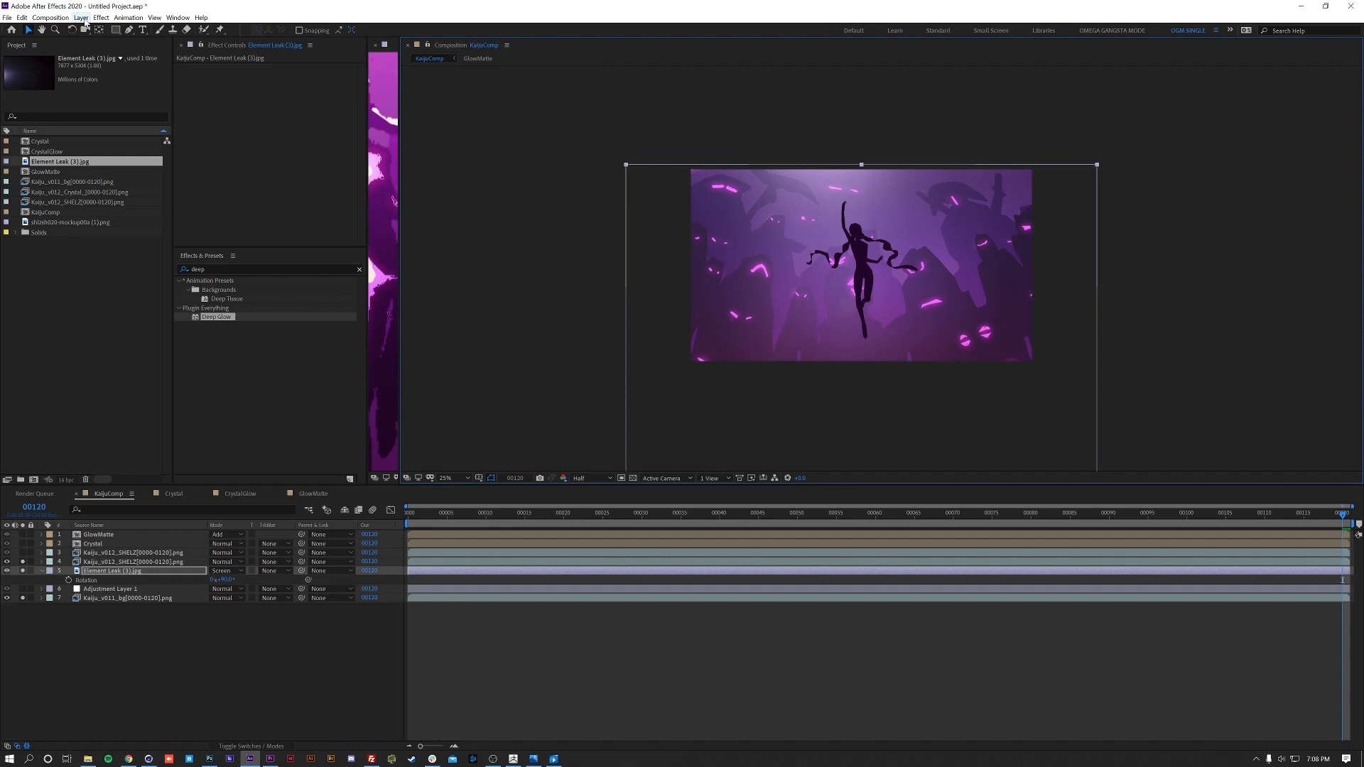
- Move the anchor point of Element Leak (3).jpg from its centre to the middle of its upper edge
scroll(924, 213, down, 1)
drag(938, 207, 949, 275)
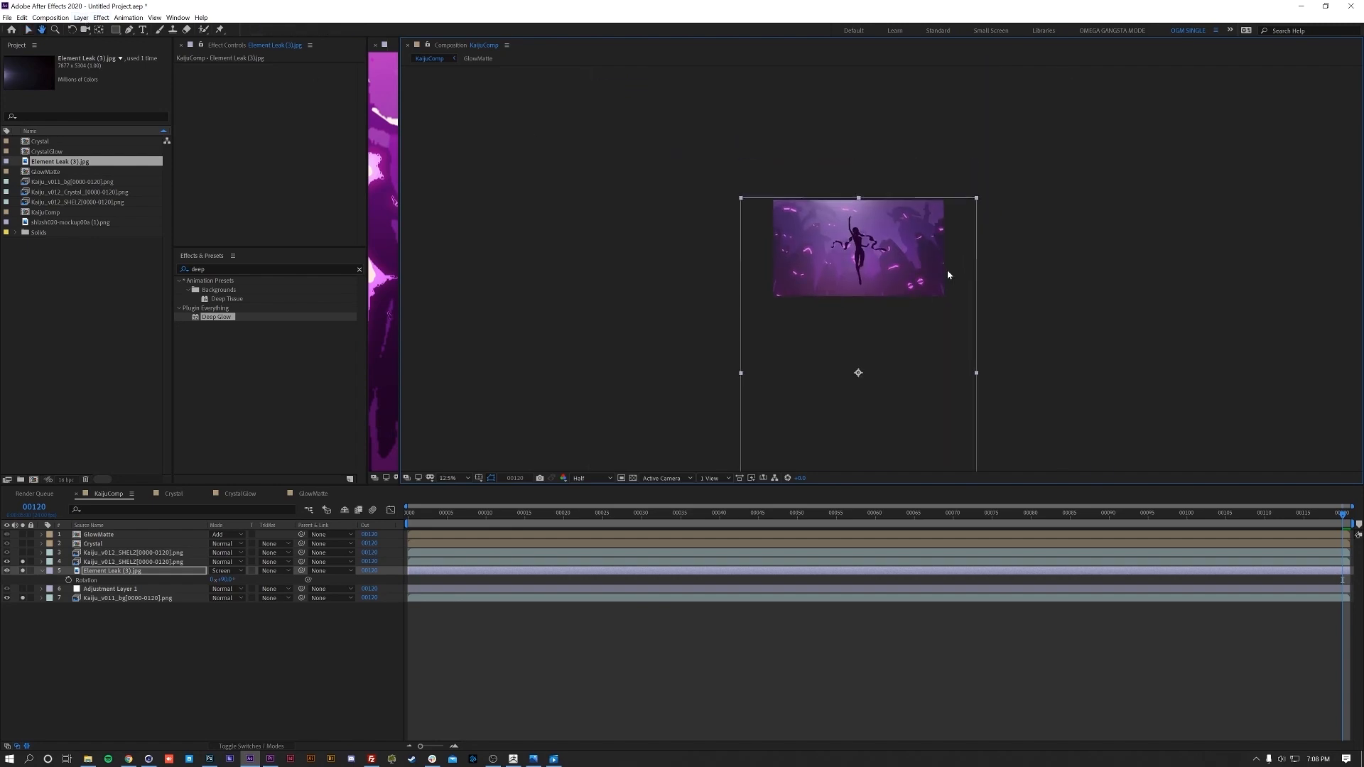
scroll(888, 384, up, 1)
drag(885, 393, 883, 313)
key(v)
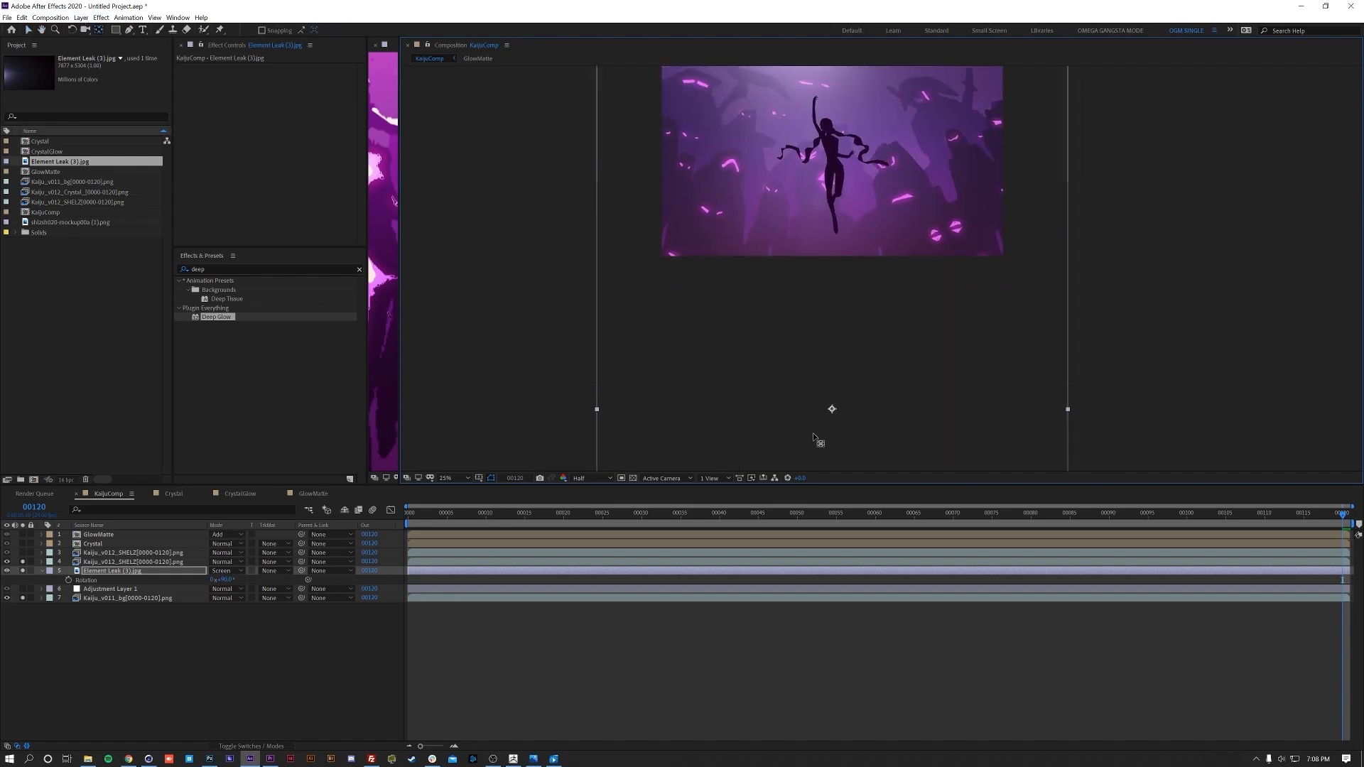
middle_drag(867, 384, 863, 409)
drag(829, 436, 829, 84)
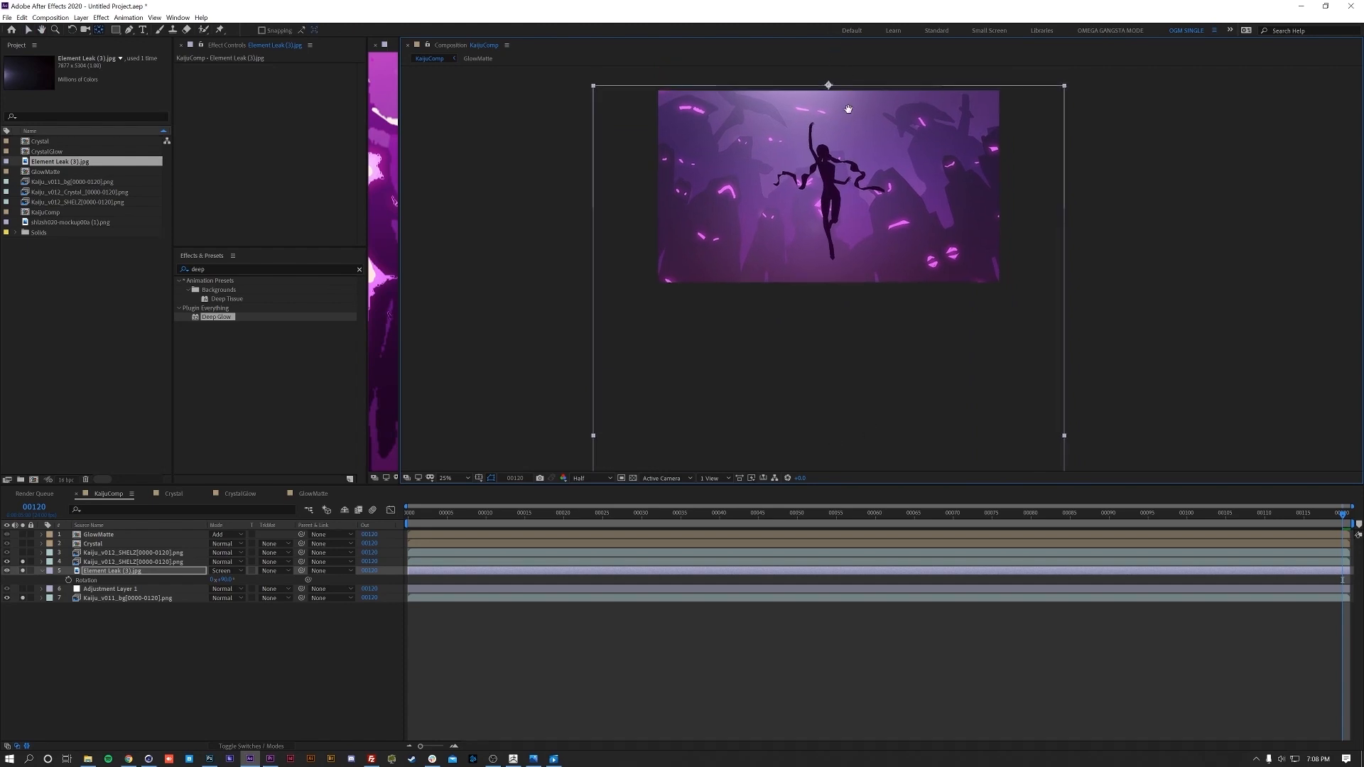
middle_drag(845, 118, 848, 211)
scroll(849, 213, up, 1)
scroll(850, 215, down, 1)
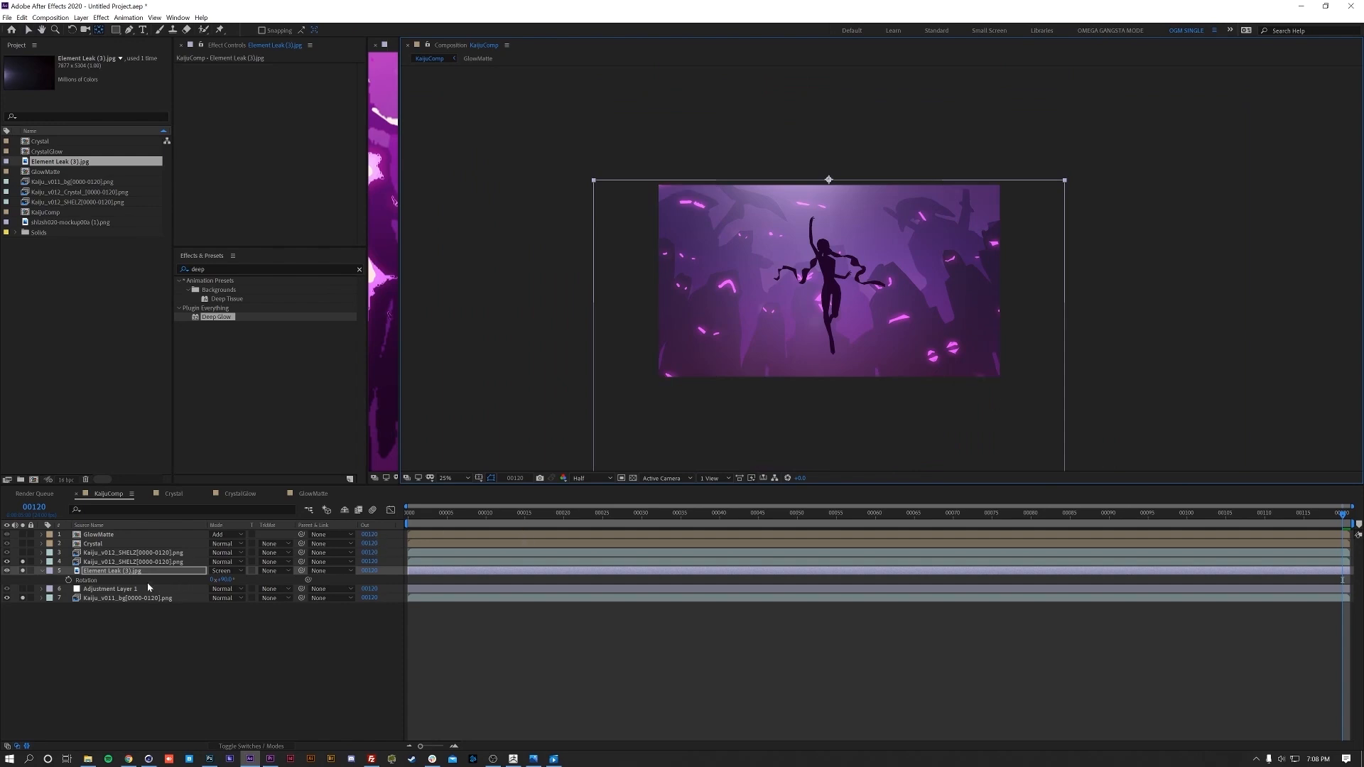
- Keyframe Element Leak (3).jpg's scale at 100% on frame 120 and about 462% on frame 0
click(125, 572)
key(s)
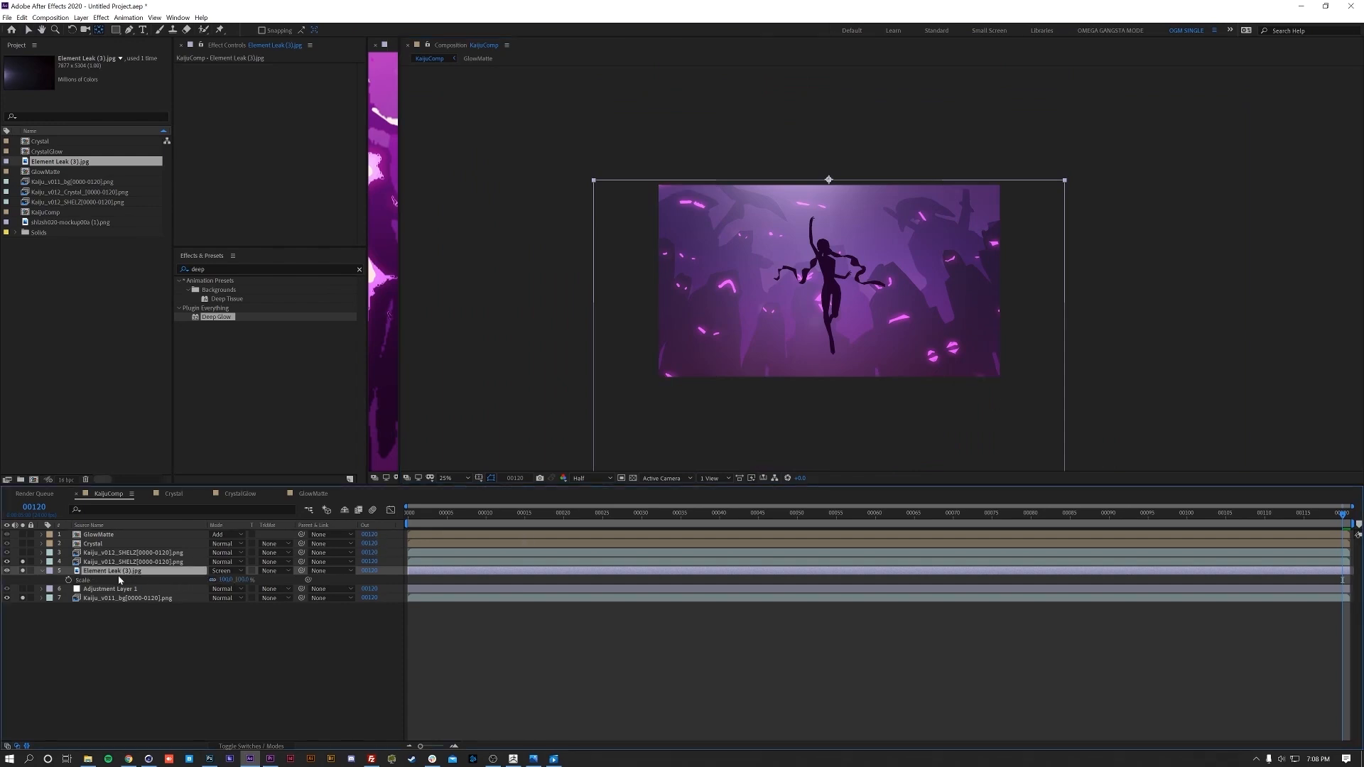
click(68, 580)
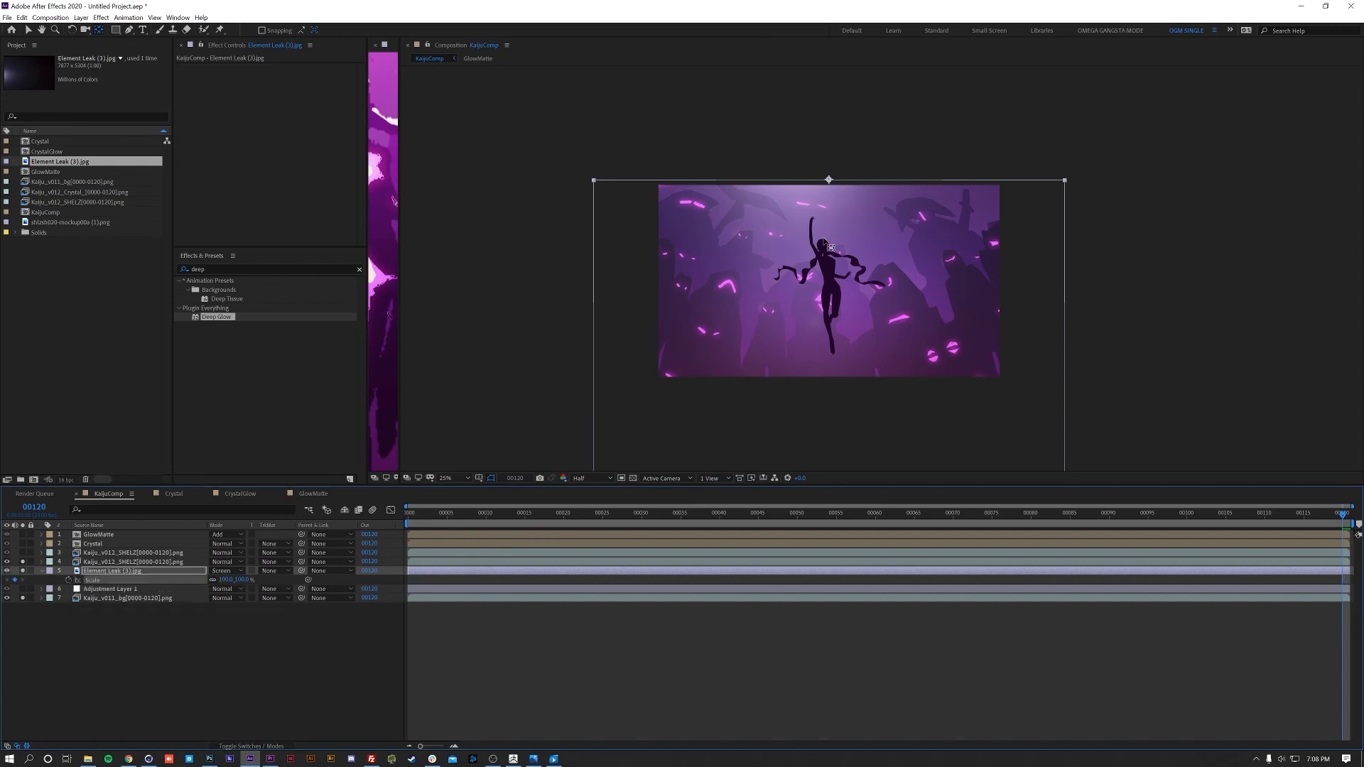
key(v)
key(Home)
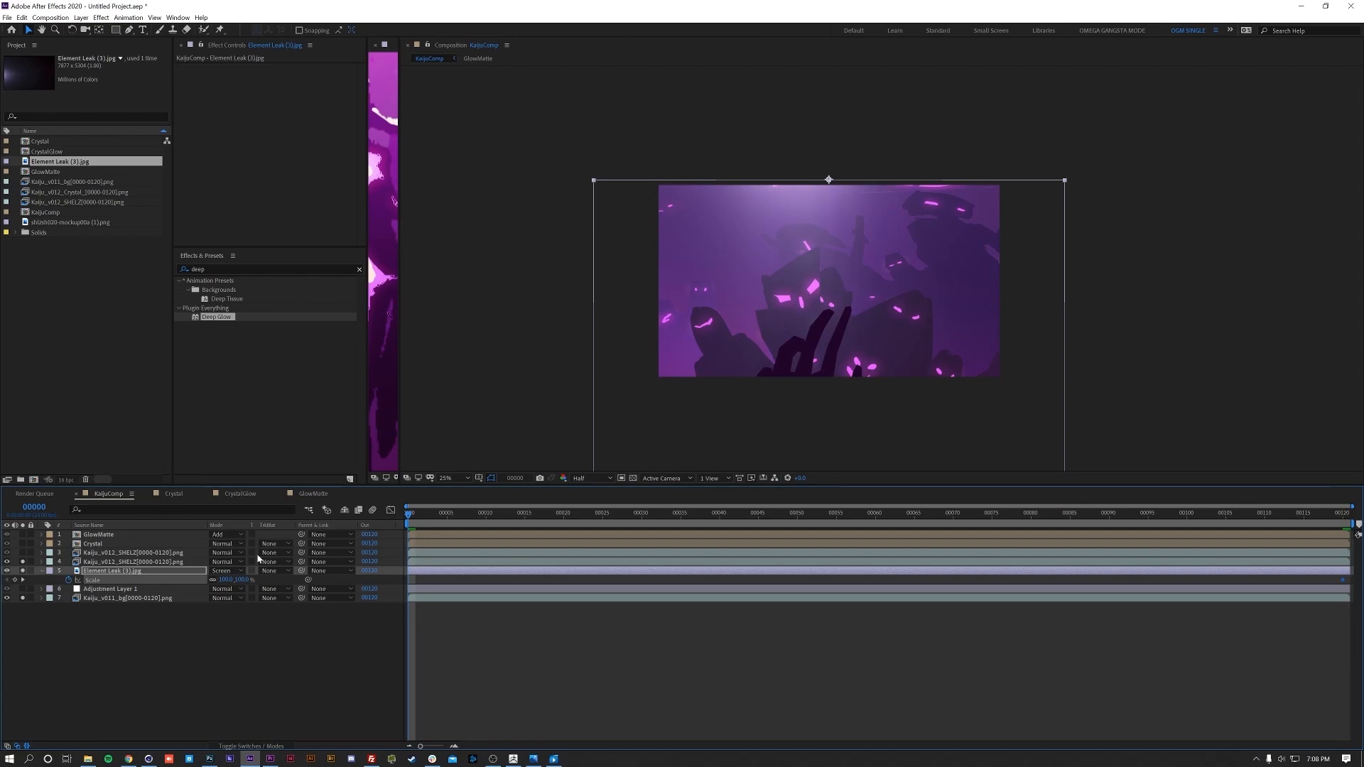
drag(226, 580, 413, 561)
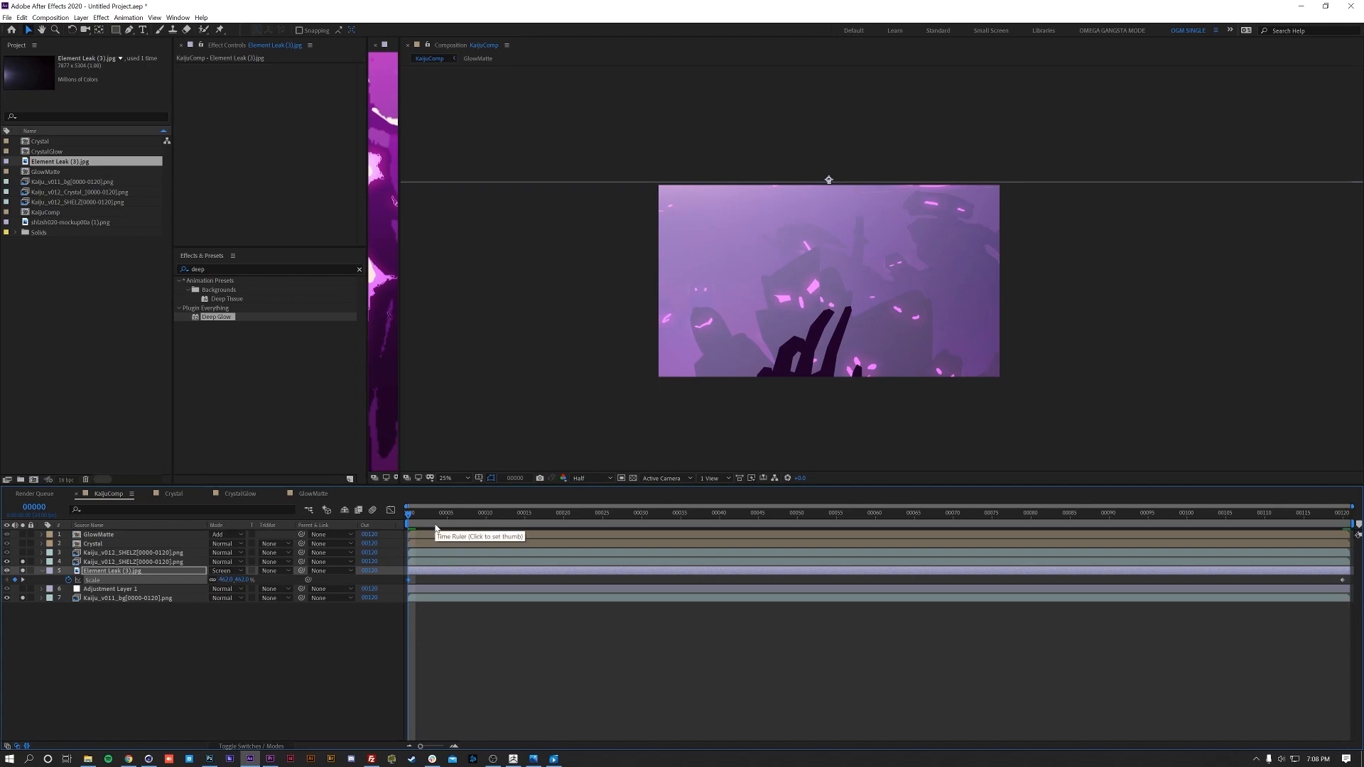
- Apply Easy Ease to both scale keyframes of Element Leak (3).jpg
click(137, 572)
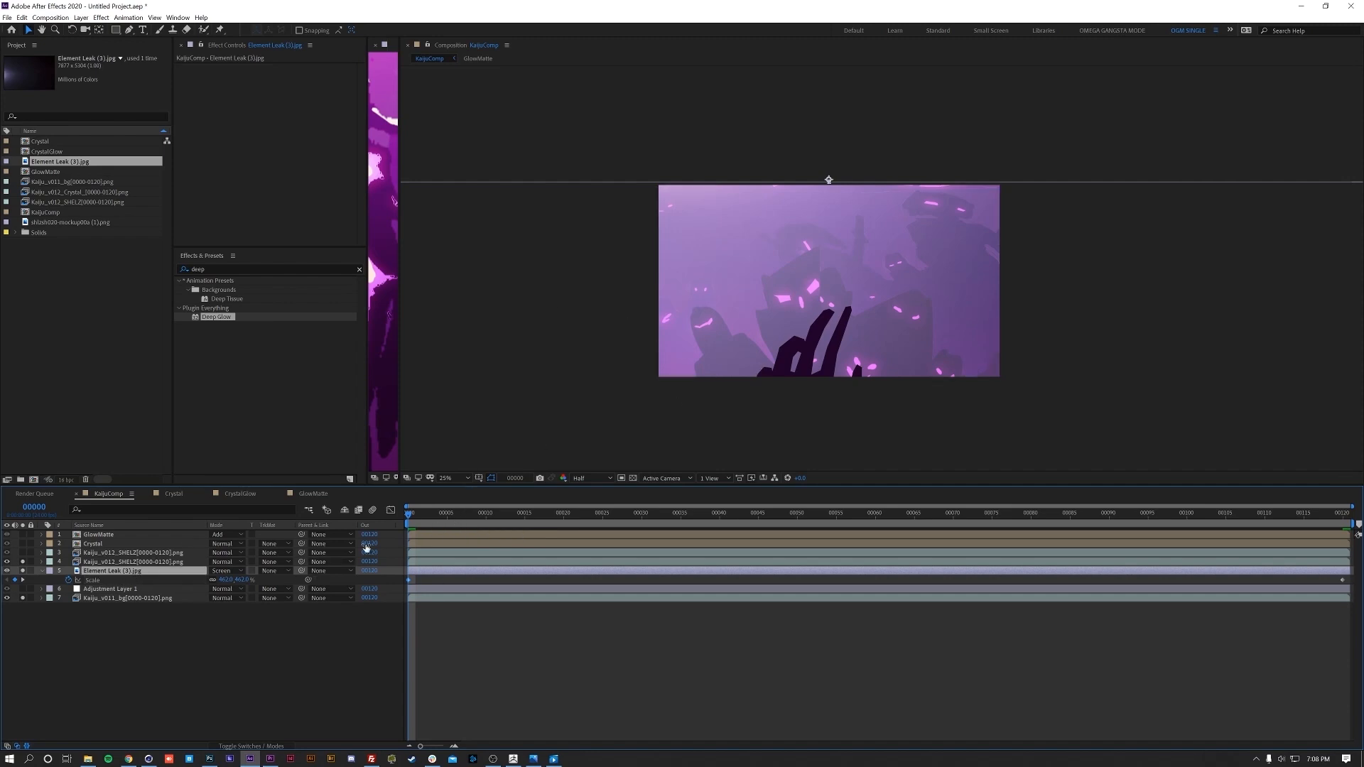
key(Return)
click(390, 510)
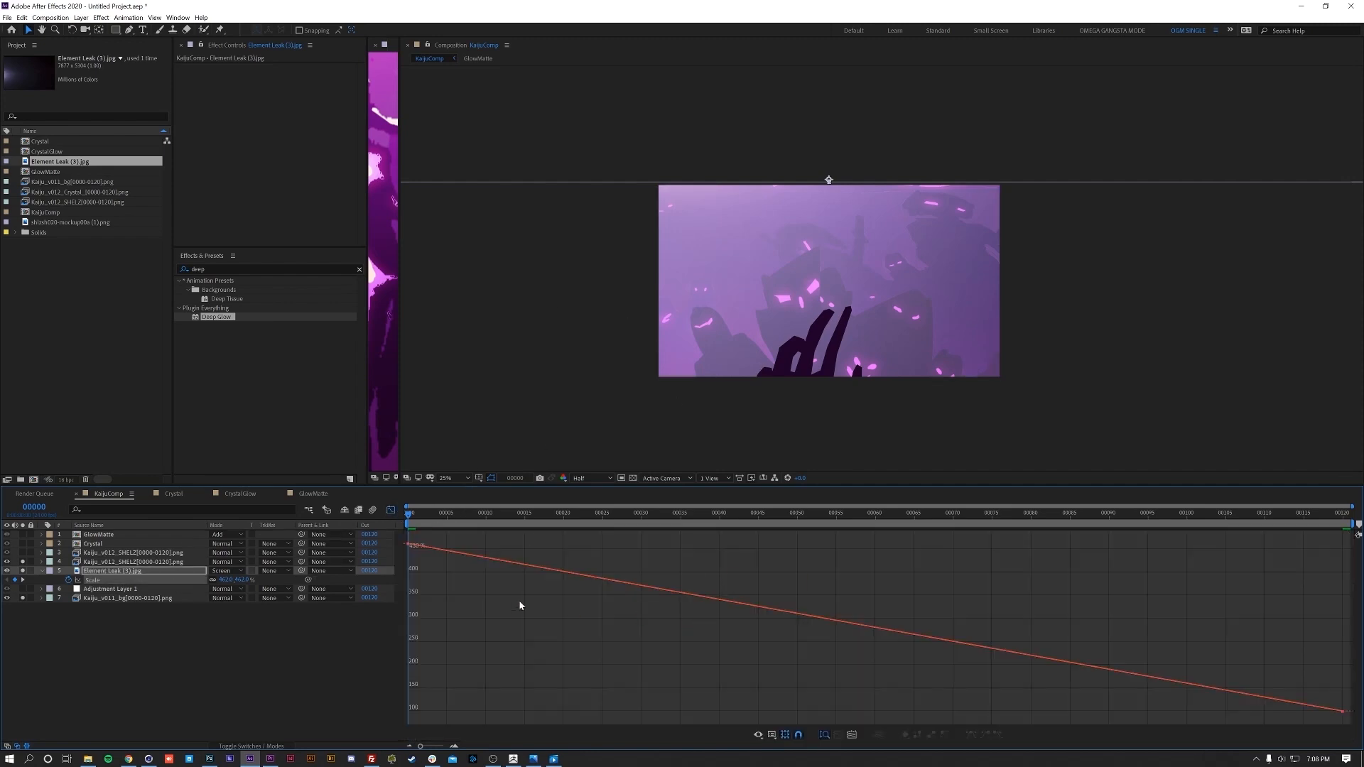
drag(405, 539, 1353, 722)
key(F9)
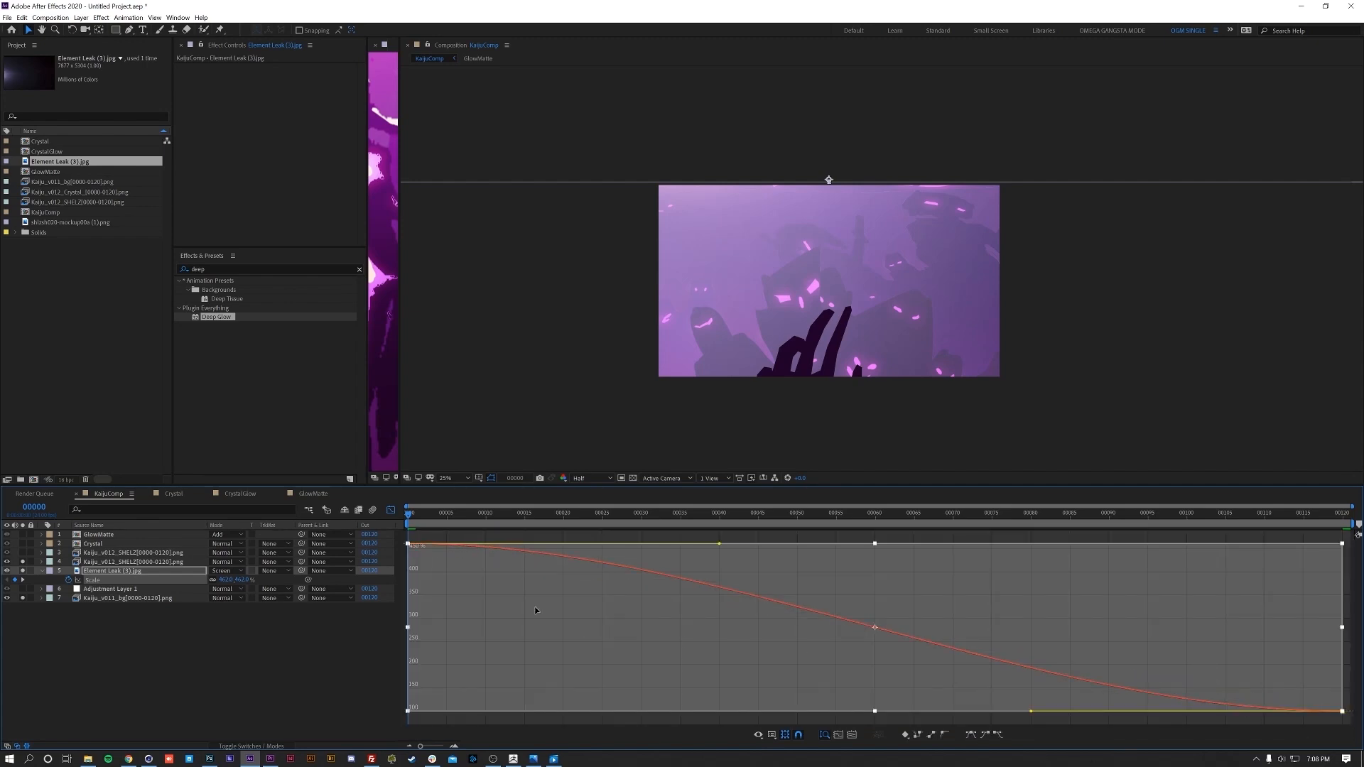
click(536, 543)
click(391, 510)
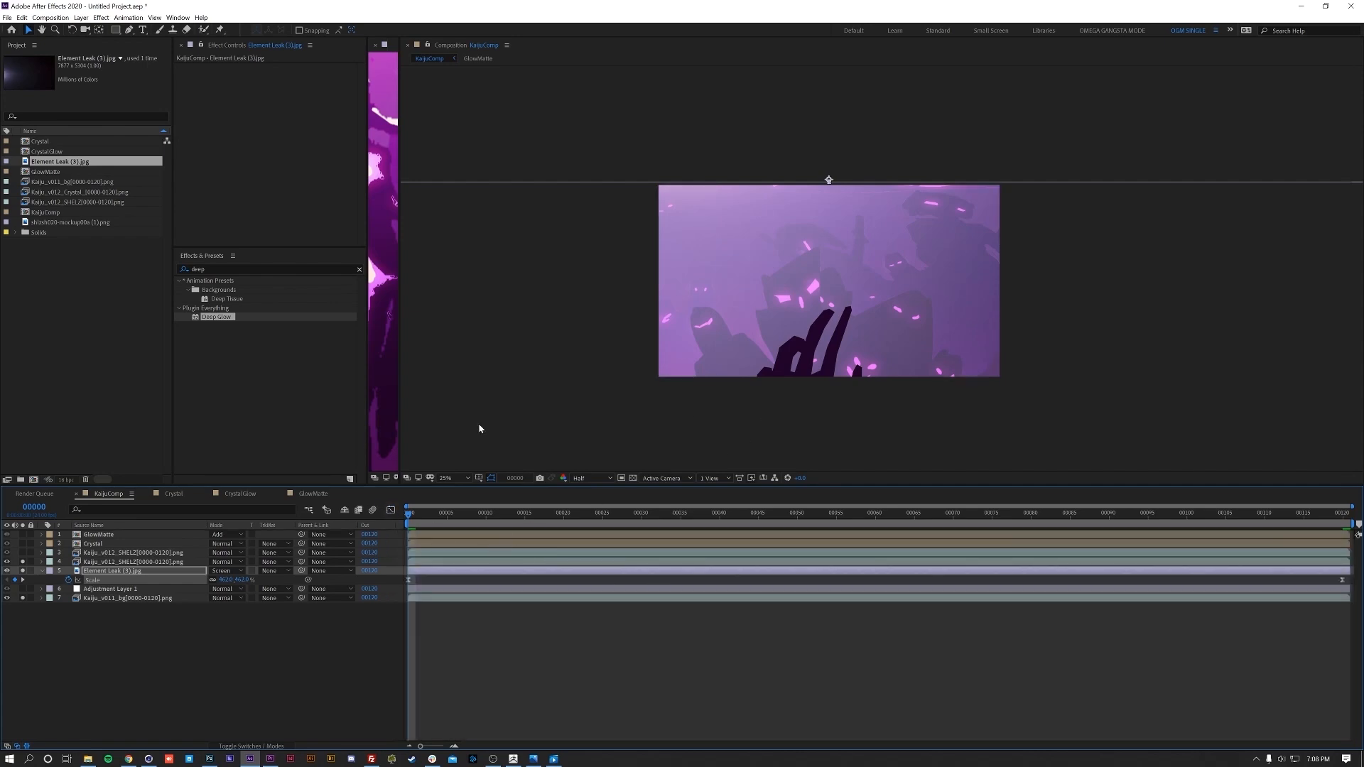
- Apply the Curves effect to Element Leak (3).jpg and shape its RGB curve into a contrast-raising S
click(229, 268)
text(curve)
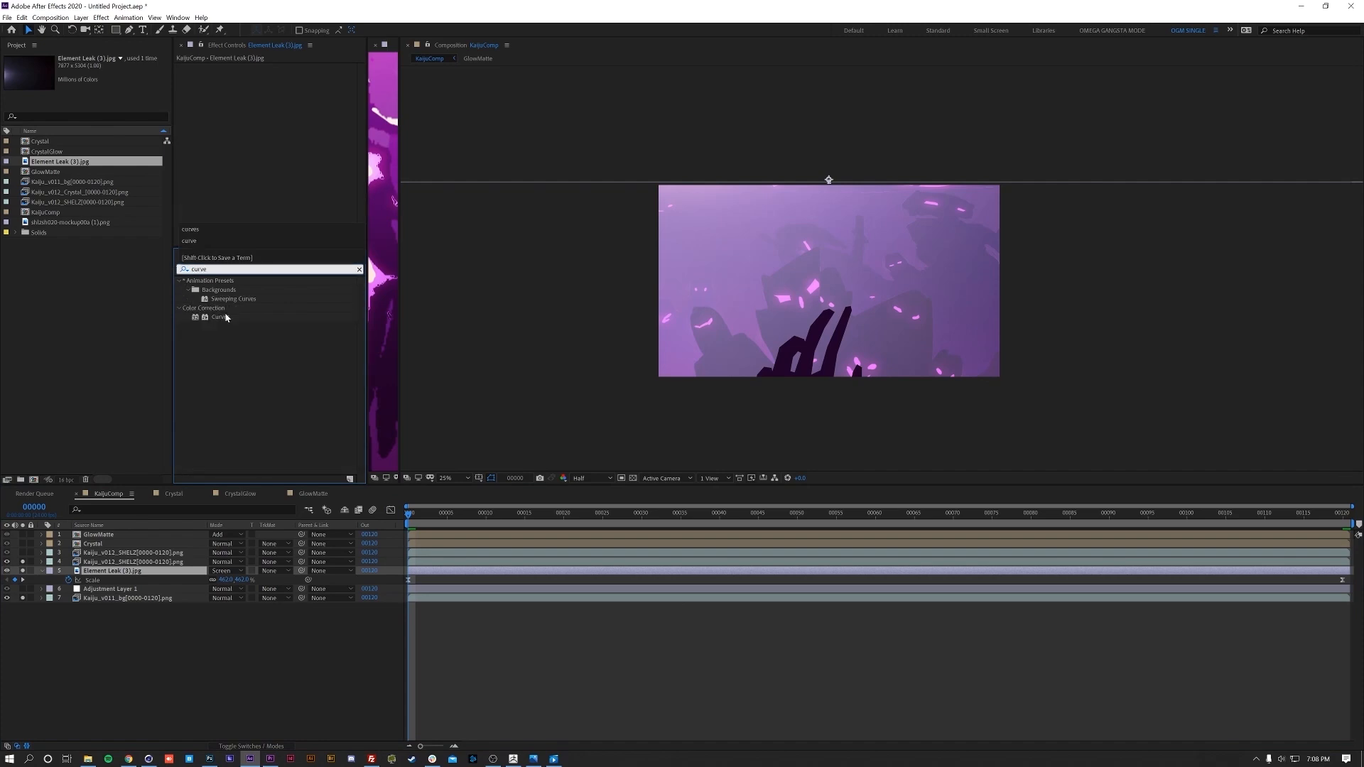
double_click(226, 318)
drag(227, 211, 231, 226)
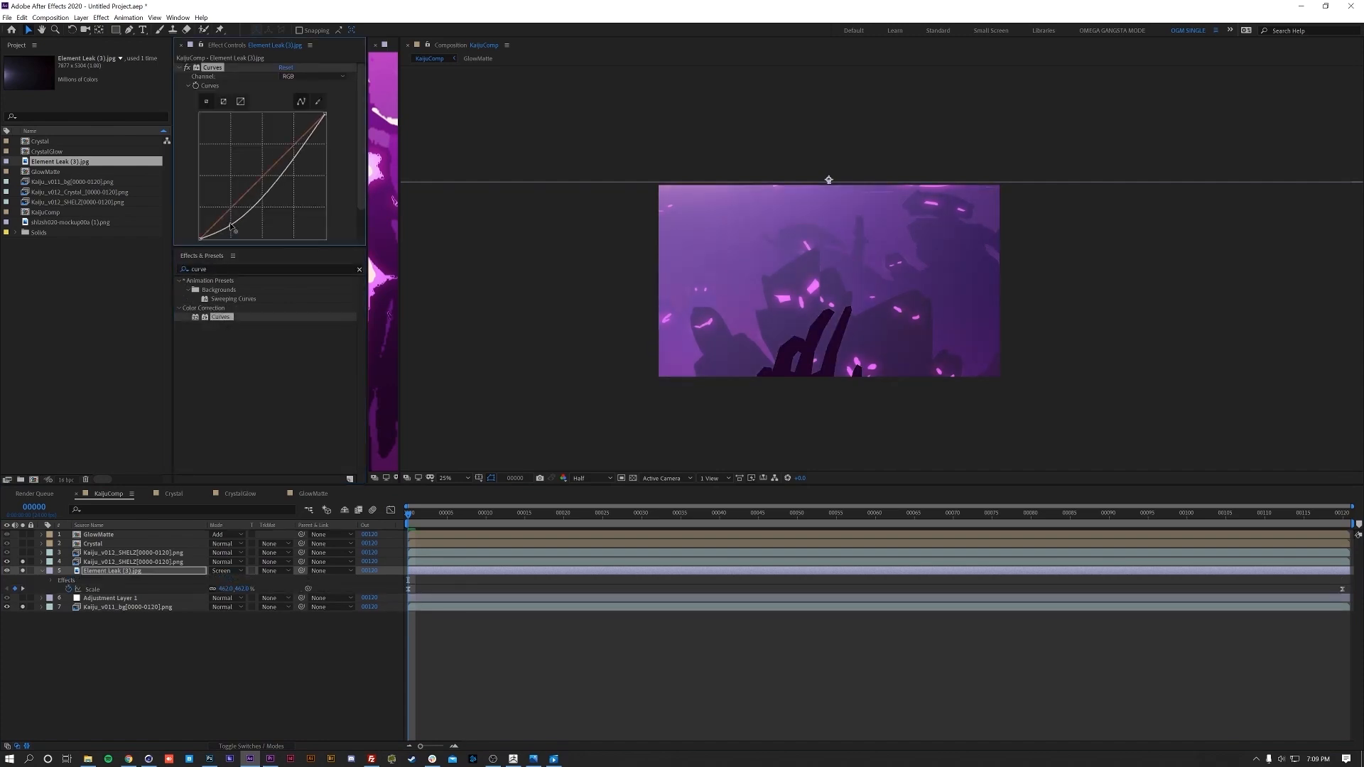
click(263, 181)
drag(299, 151, 297, 122)
drag(230, 224, 230, 224)
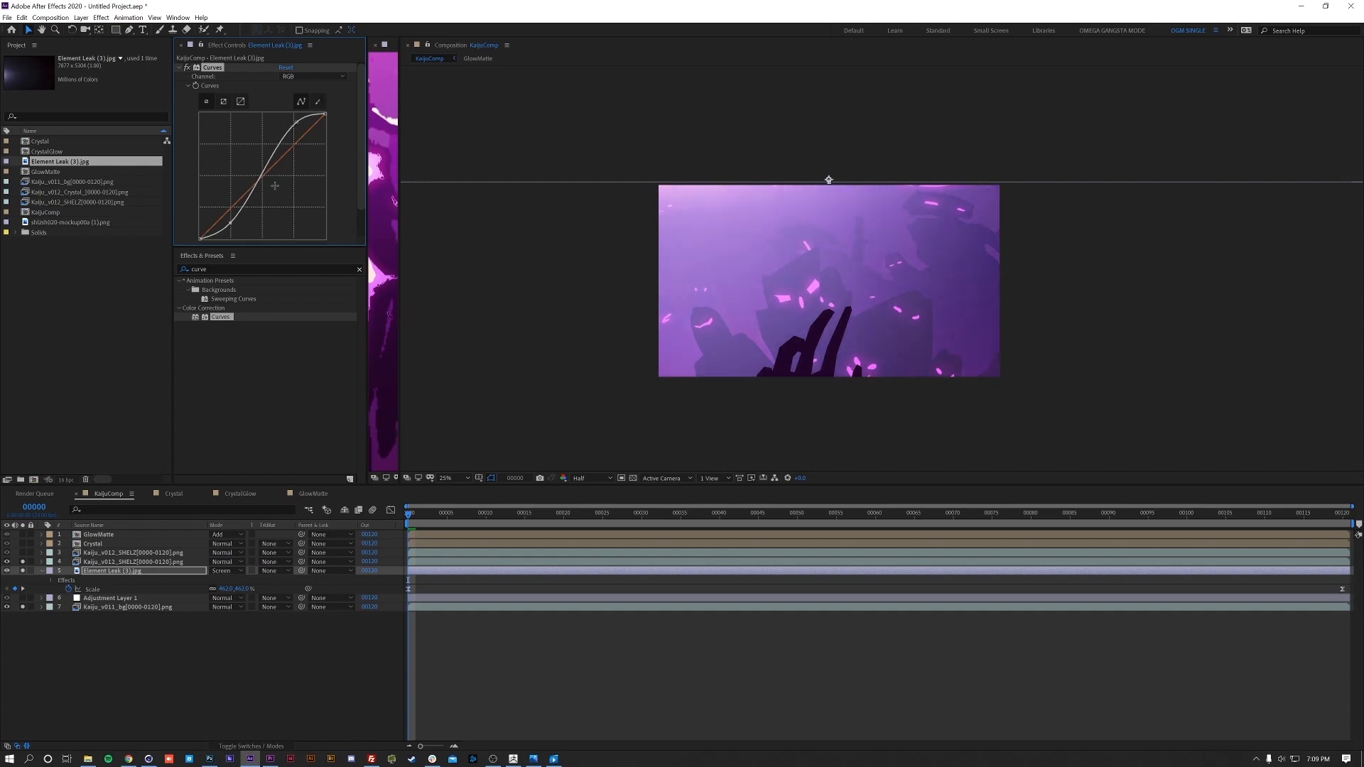
- Unsolo all KaijuComp layers and fit the whole composition in the viewer, up to 100%
click(28, 637)
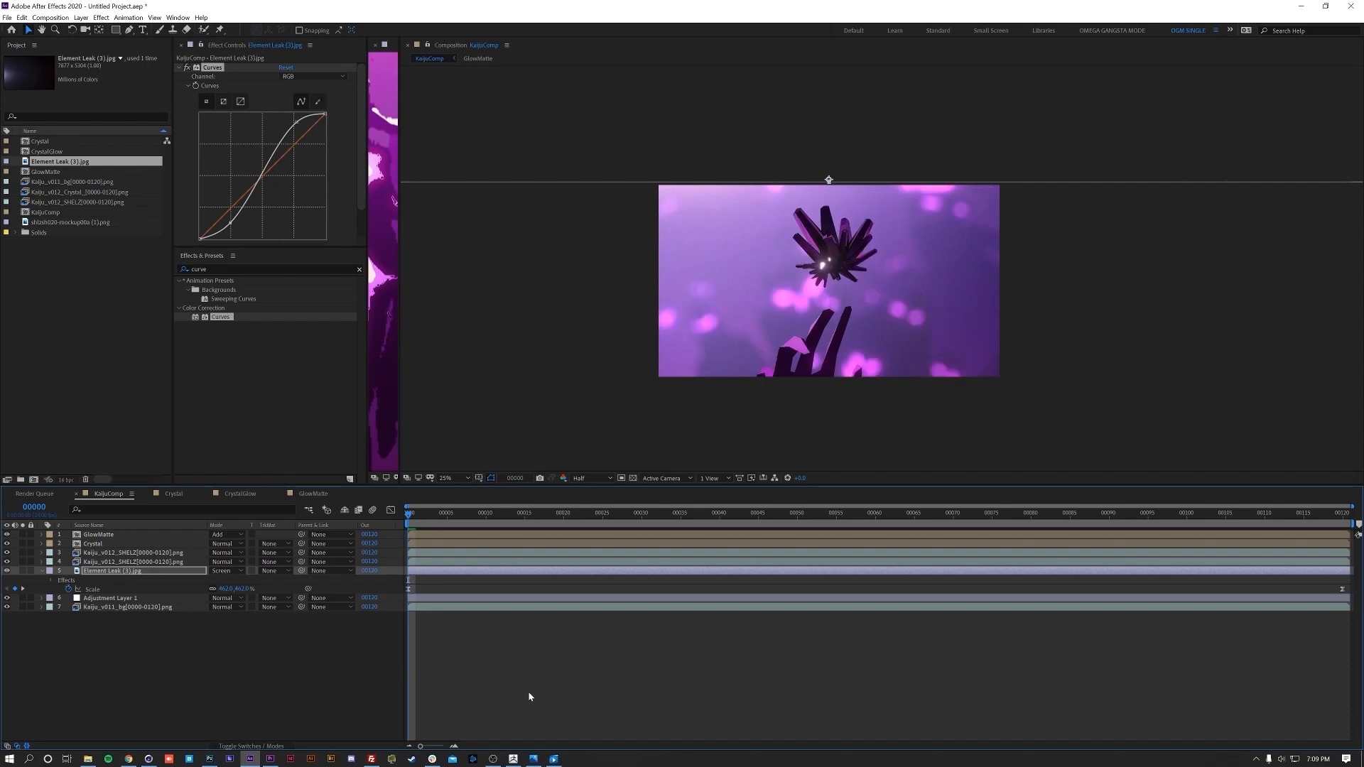
click(466, 479)
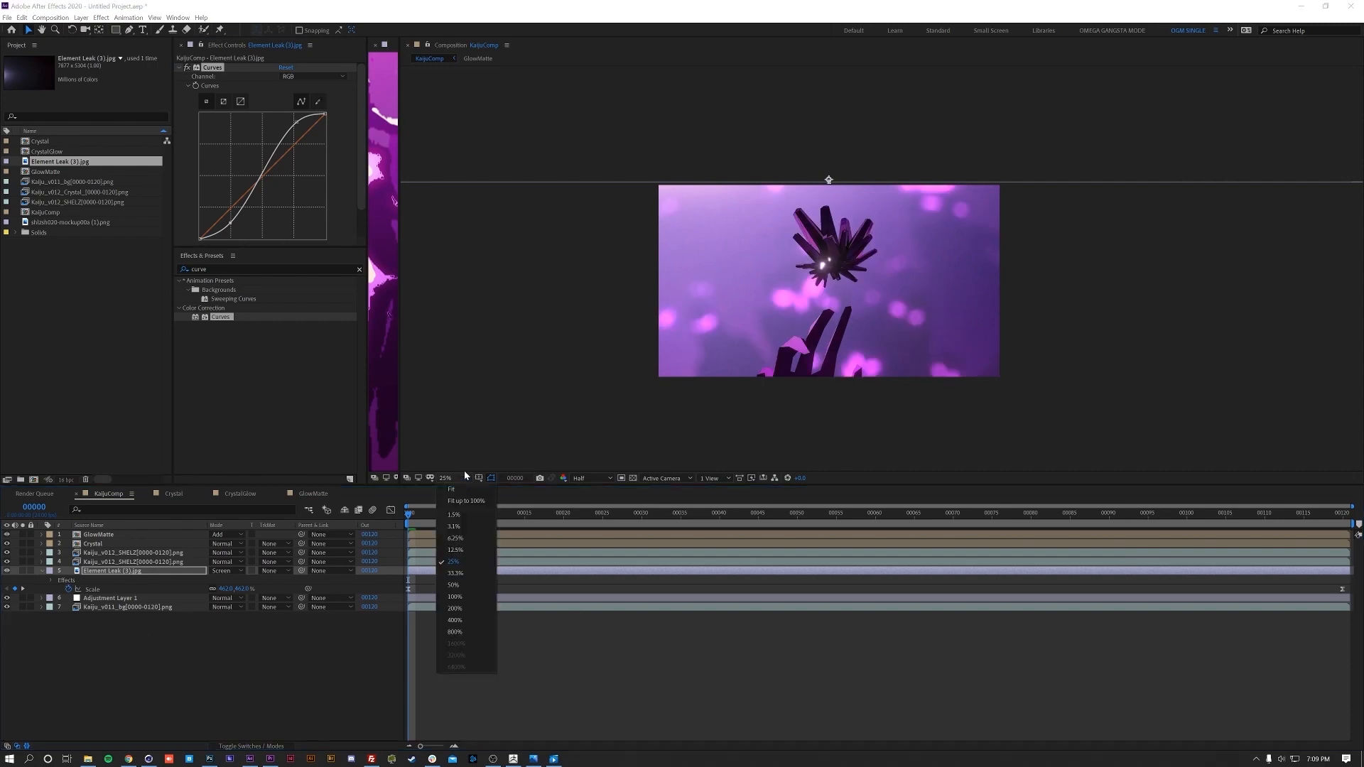
click(465, 497)
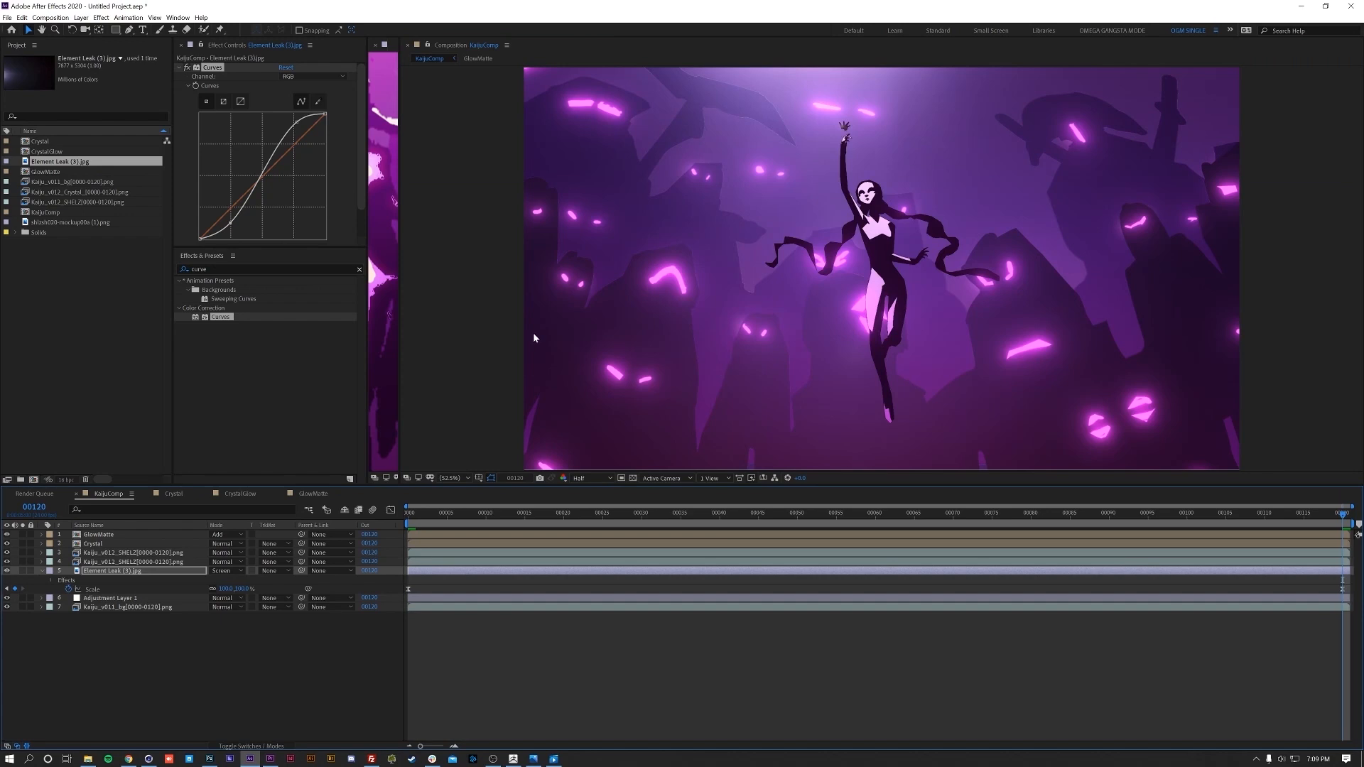
- Compare frame 120 of KaijuComp with the mockup, toggling Element Leak (3).jpg's visibility to judge its effect
drag(401, 299, 638, 310)
scroll(479, 295, down, 2)
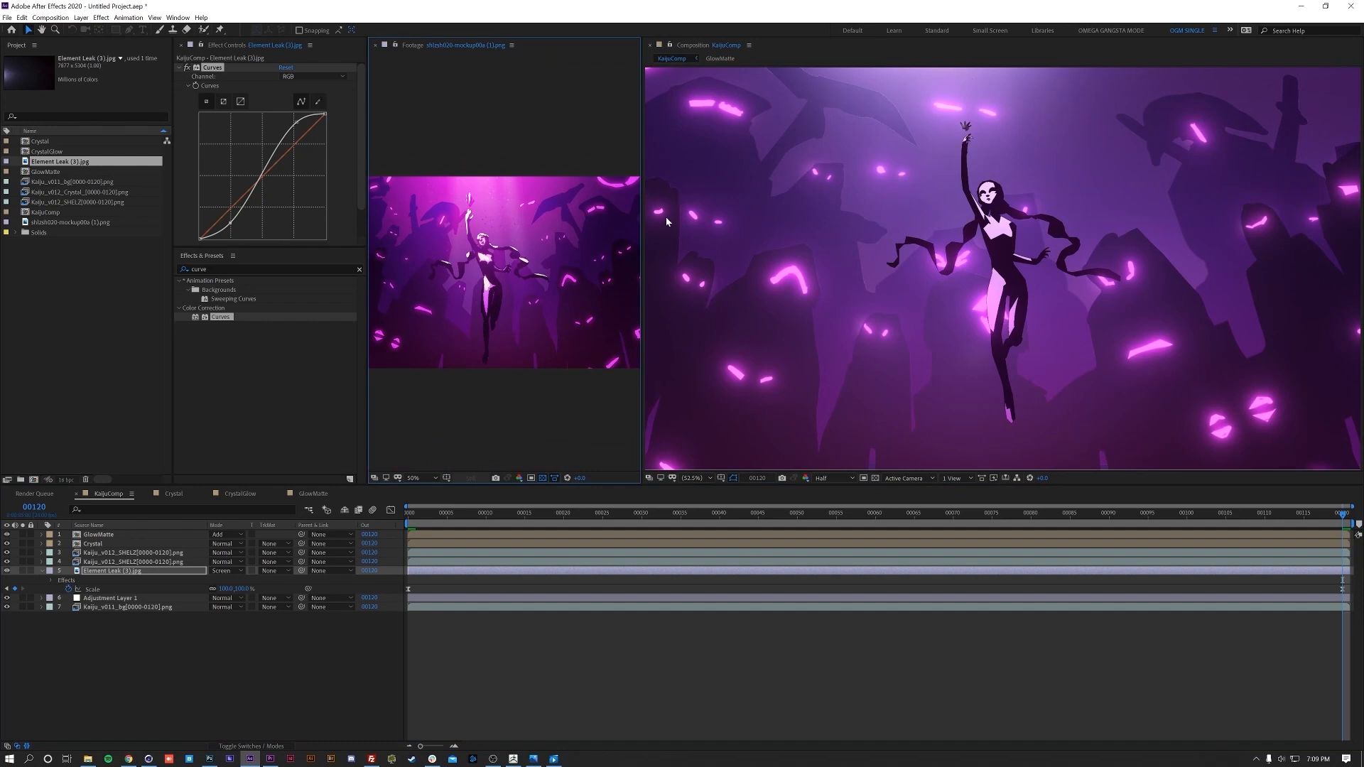
click(8, 571)
click(8, 571)
click(7, 571)
click(6, 571)
click(6, 572)
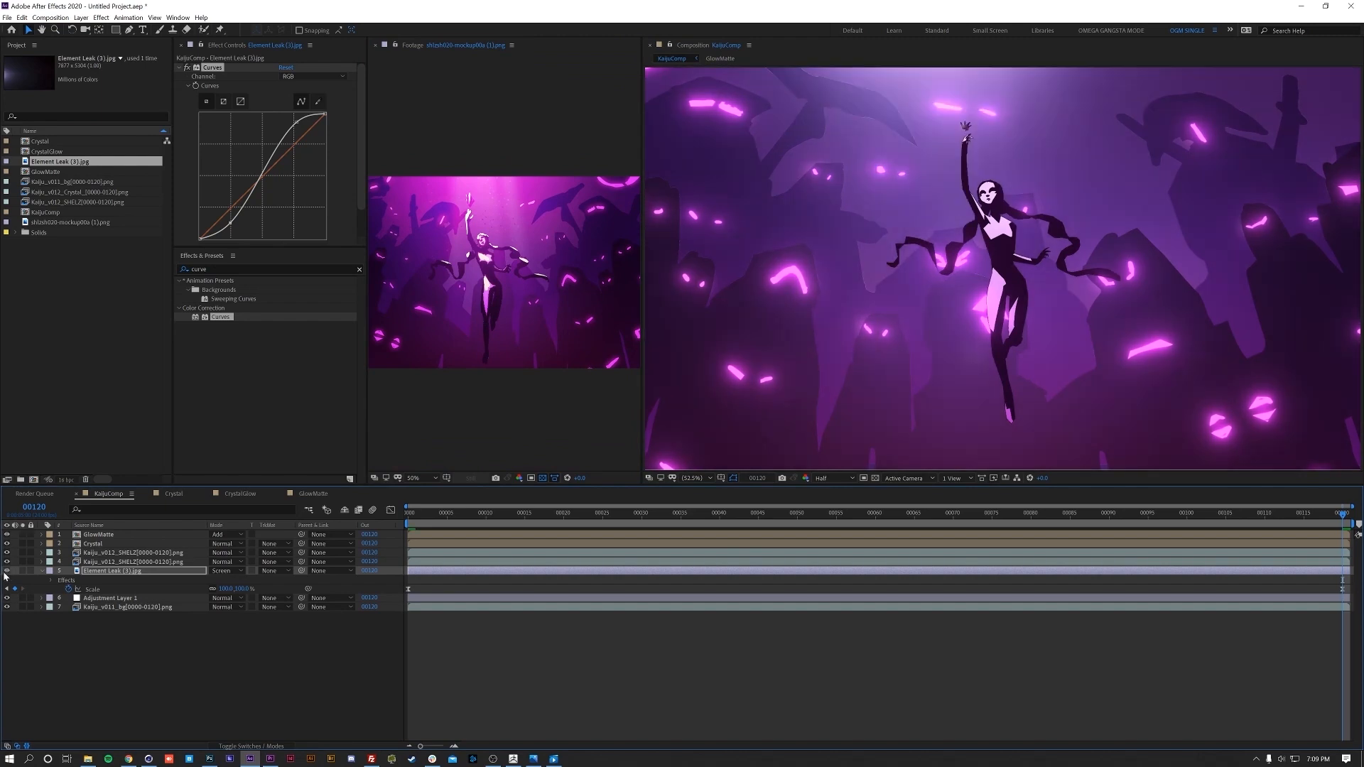
mouse_move(365, 367)
mouse_down()
mouse_move(241, 367)
mouse_move(370, 368)
mouse_move(352, 368)
mouse_up()
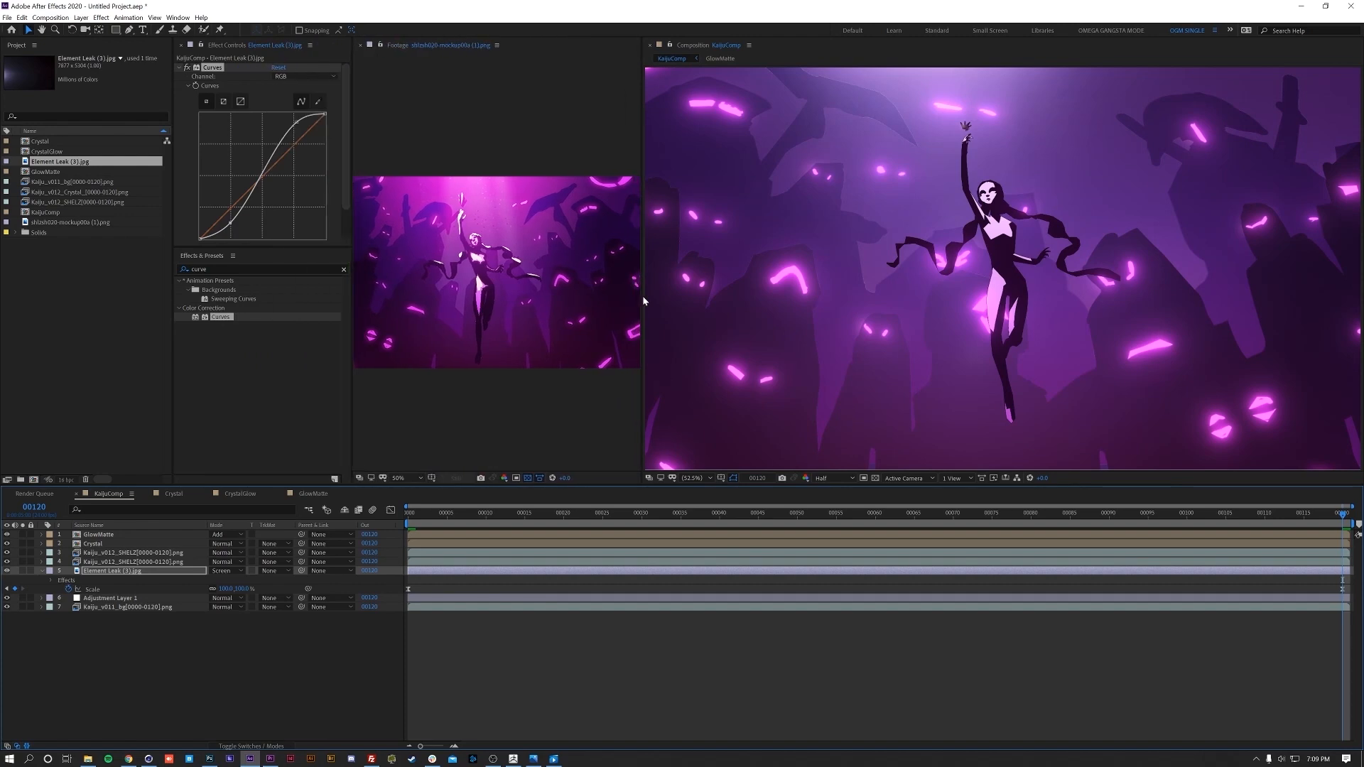
drag(642, 296, 338, 326)
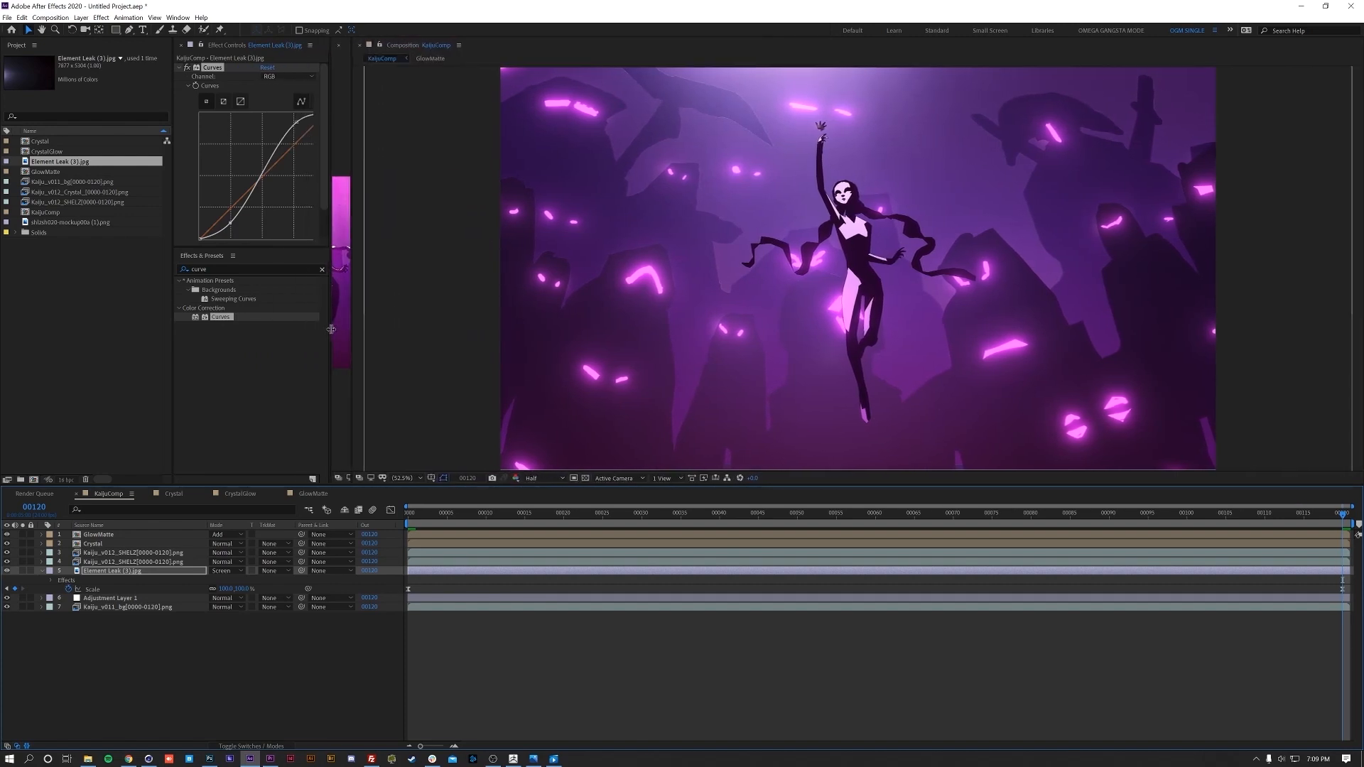
click(297, 662)
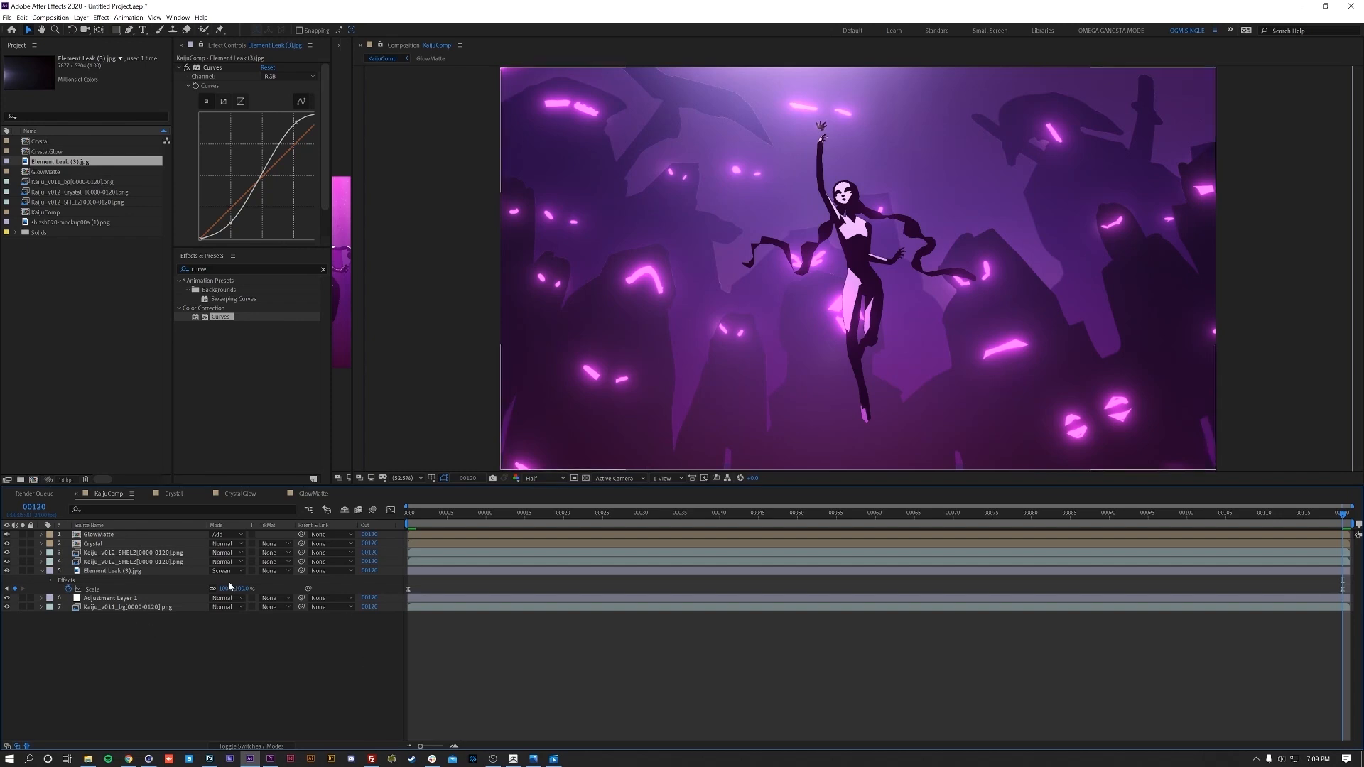
- Duplicate the GlowMatte composition in the project and rename the copy ShineMatte
right_click(105, 536)
mouse_move(173, 446)
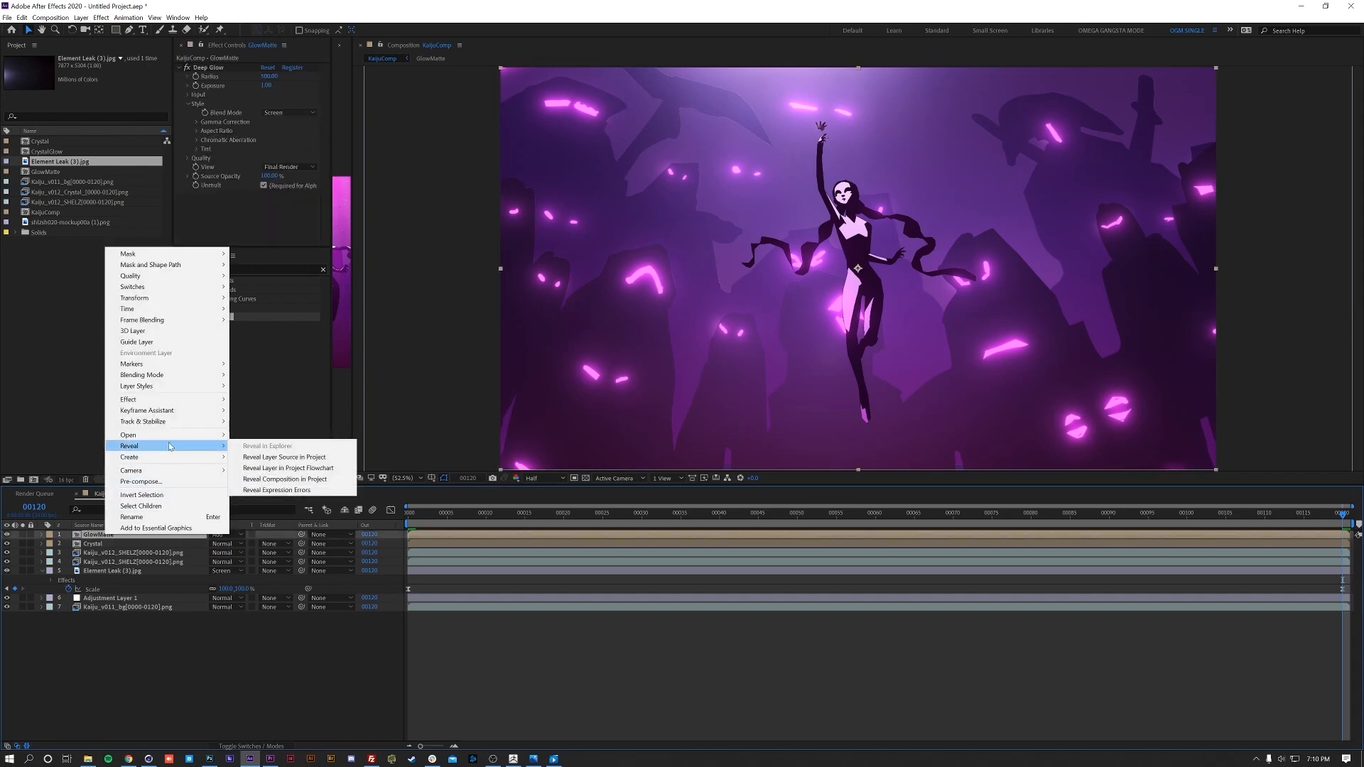
click(277, 459)
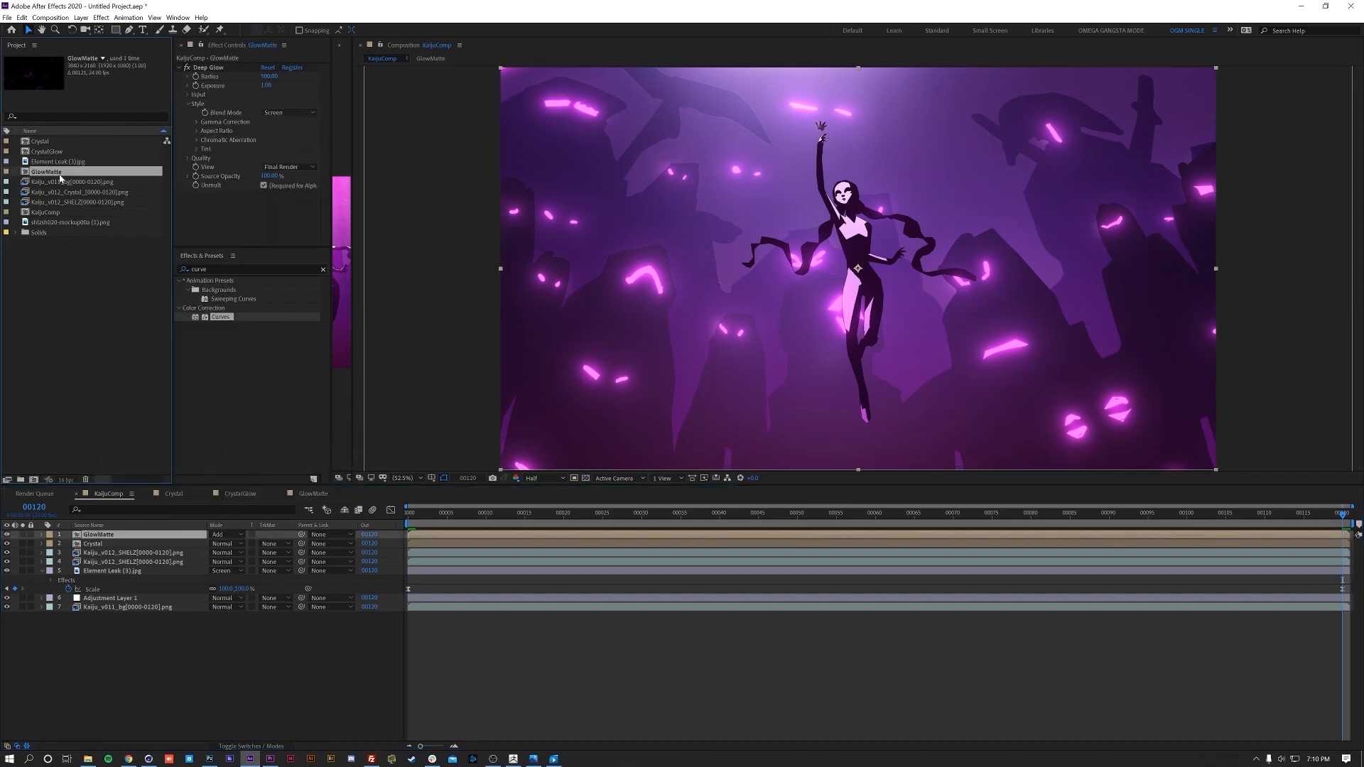
key(ctrl+d)
key(Return)
text(ShineMatte)
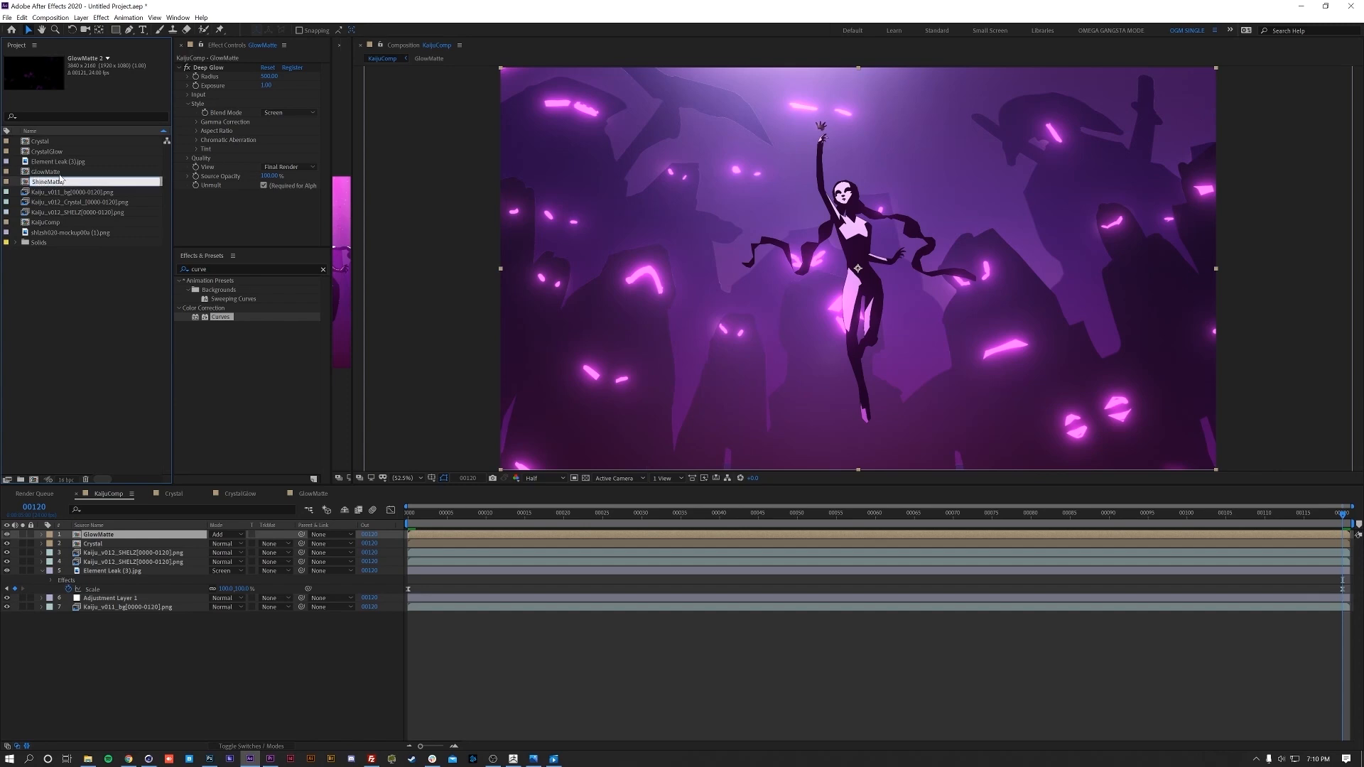
key(Return)
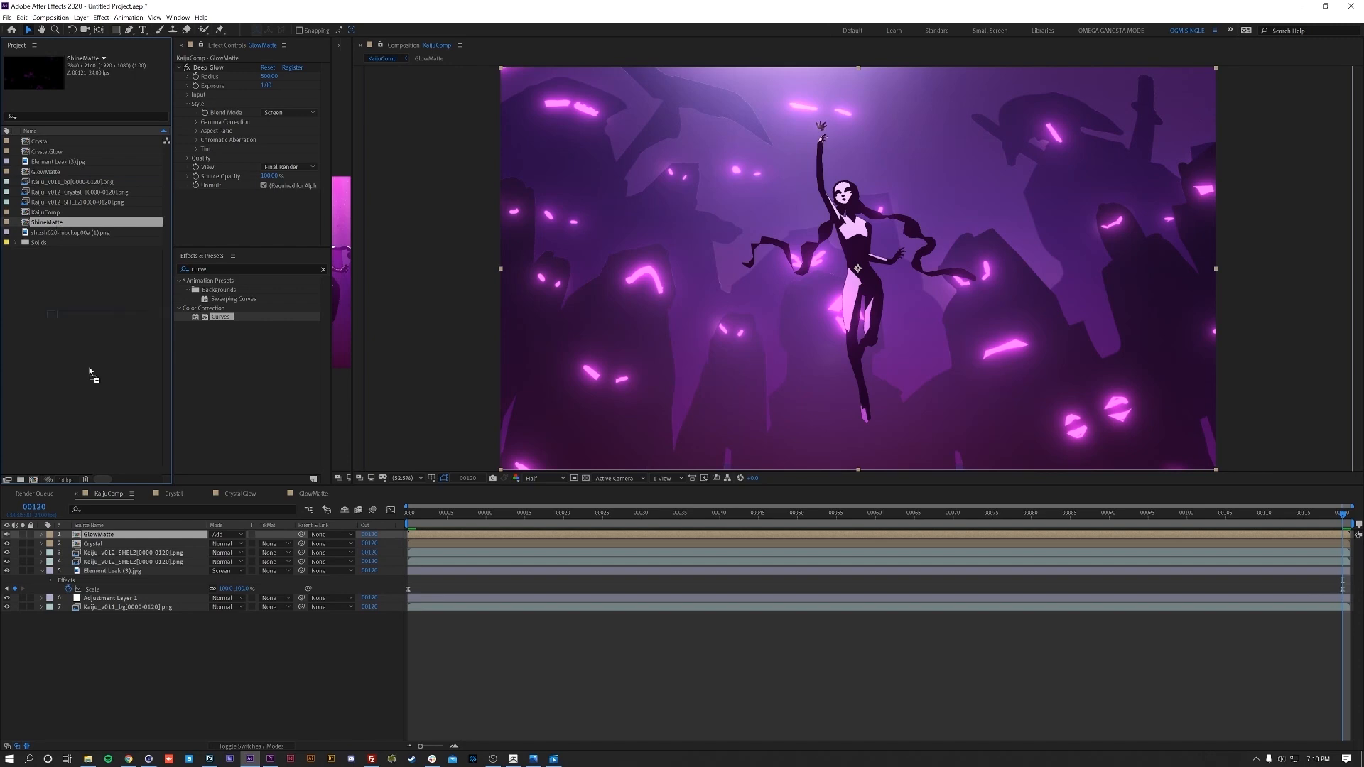
- Place ShineMatte at the top of KaijuComp's layer stack and open that composition at frame 29
click(120, 535)
double_click(119, 535)
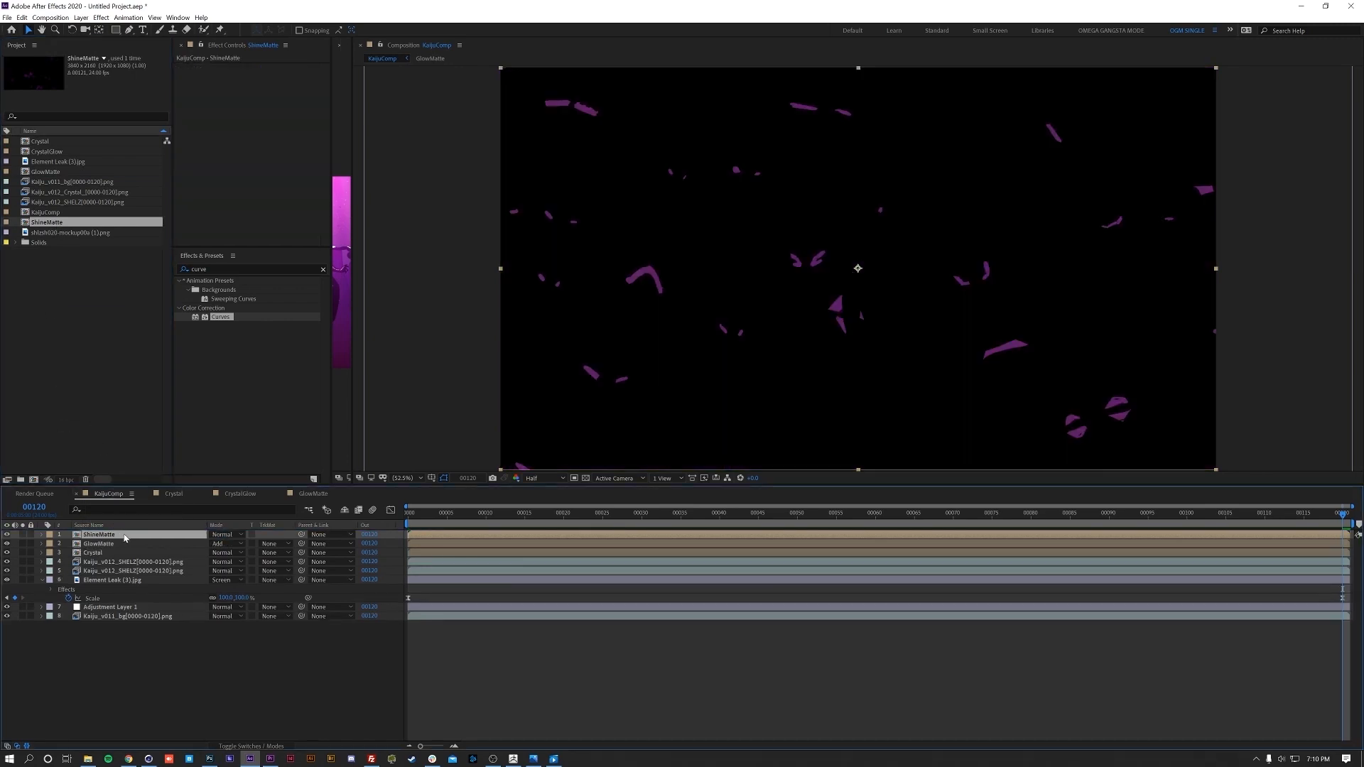
click(636, 526)
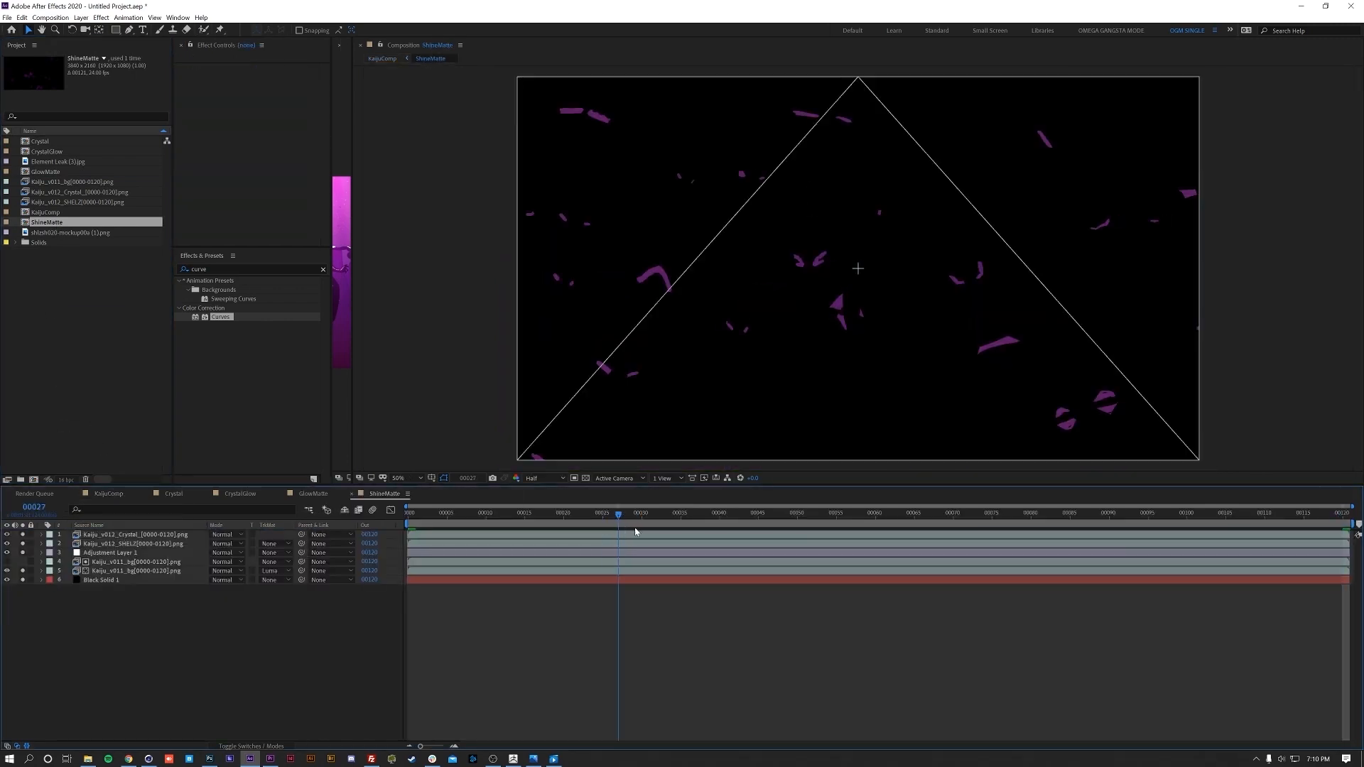
- Delete the upper Kaiju_v011_bg matte layer in ShineMatte and set the remaining Kaiju_v011_bg layer's track matte to None
click(169, 562)
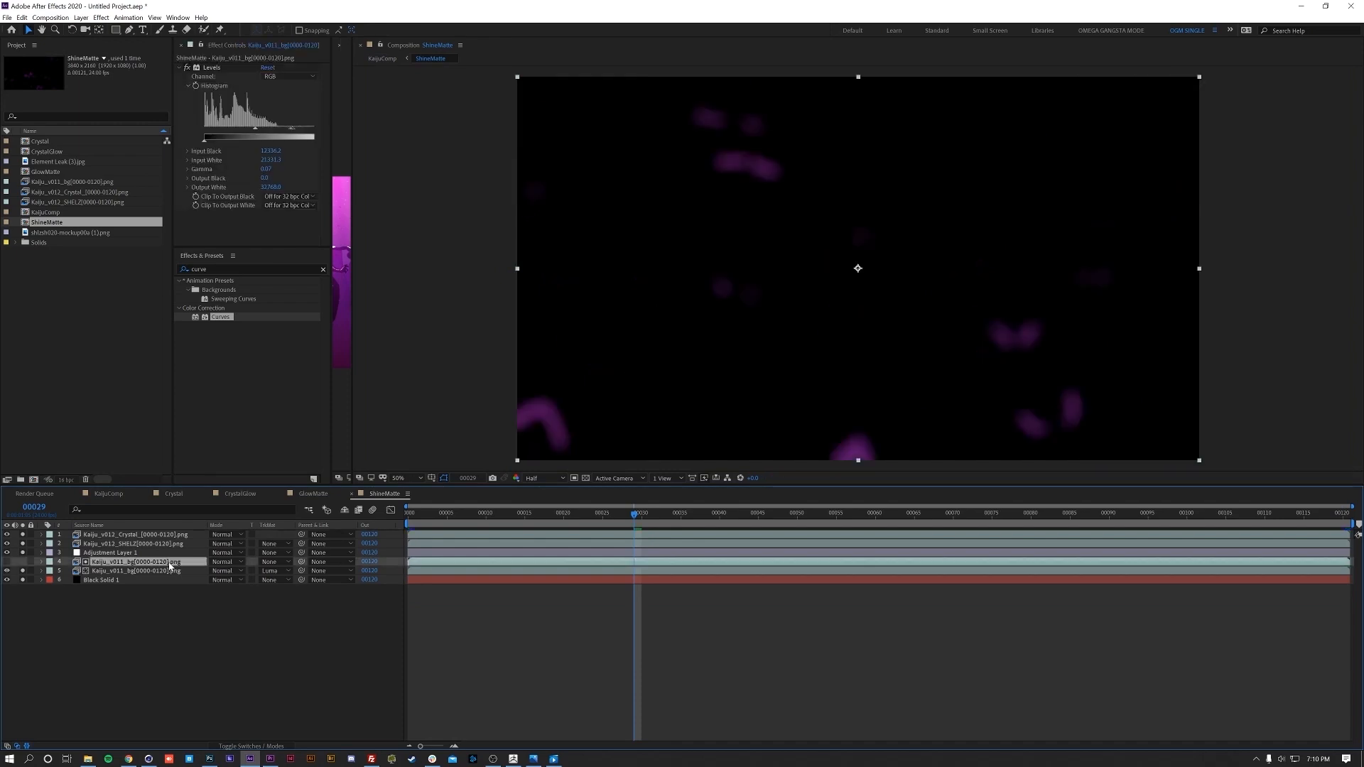
key(Delete)
click(273, 561)
click(288, 574)
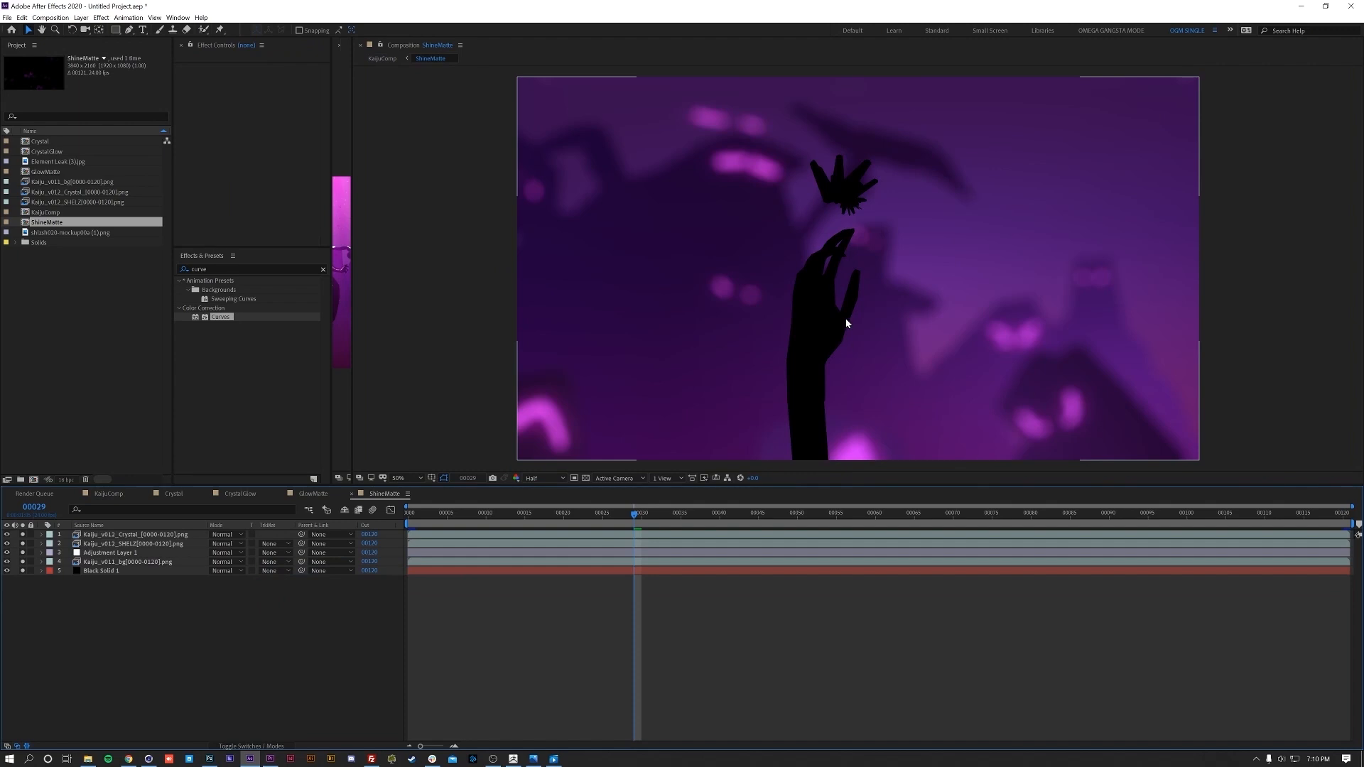
- At frame 50, add a black solid over all layers and draw on it a tall centred ellipse mask reaching beyond the frame's upper and lower edges
click(798, 513)
key(ctrl+y)
key(Return)
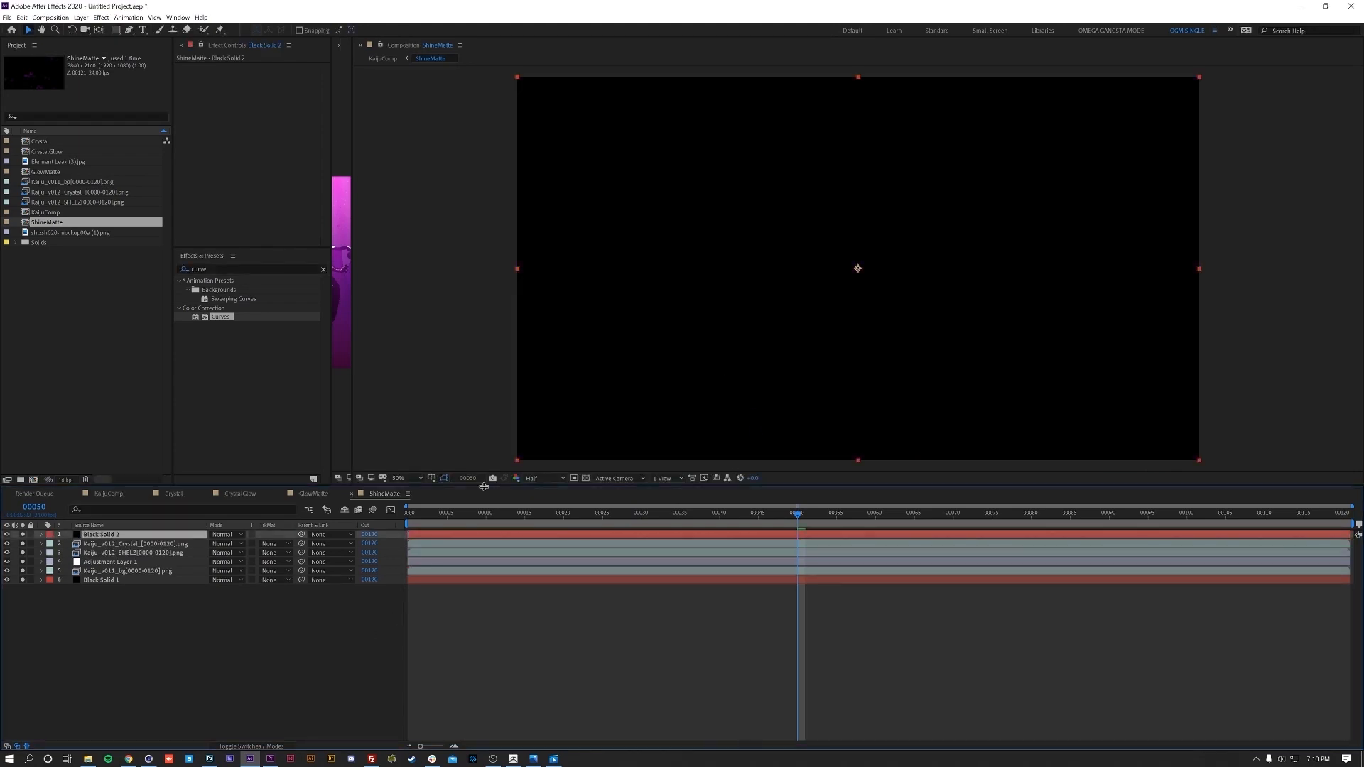
drag(116, 30, 178, 54)
key(comma)
mouse_move(769, 118)
mouse_down()
mouse_move(960, 474)
mouse_move(913, 481)
mouse_move(931, 433)
mouse_move(967, 462)
mouse_up()
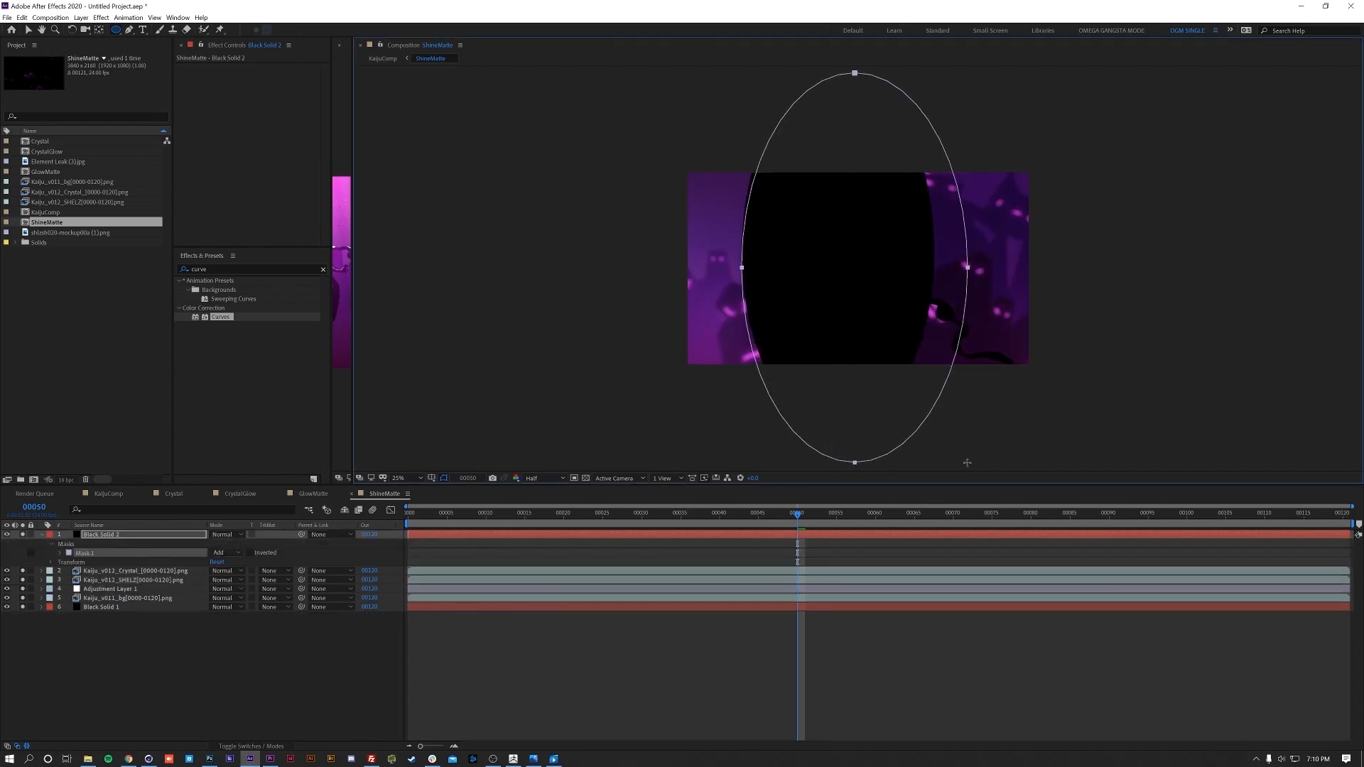
- Set the solid's ellipse mask to Subtract, feather it widely for a soft black fade at the sides, and return to KaijuComp
key(m)
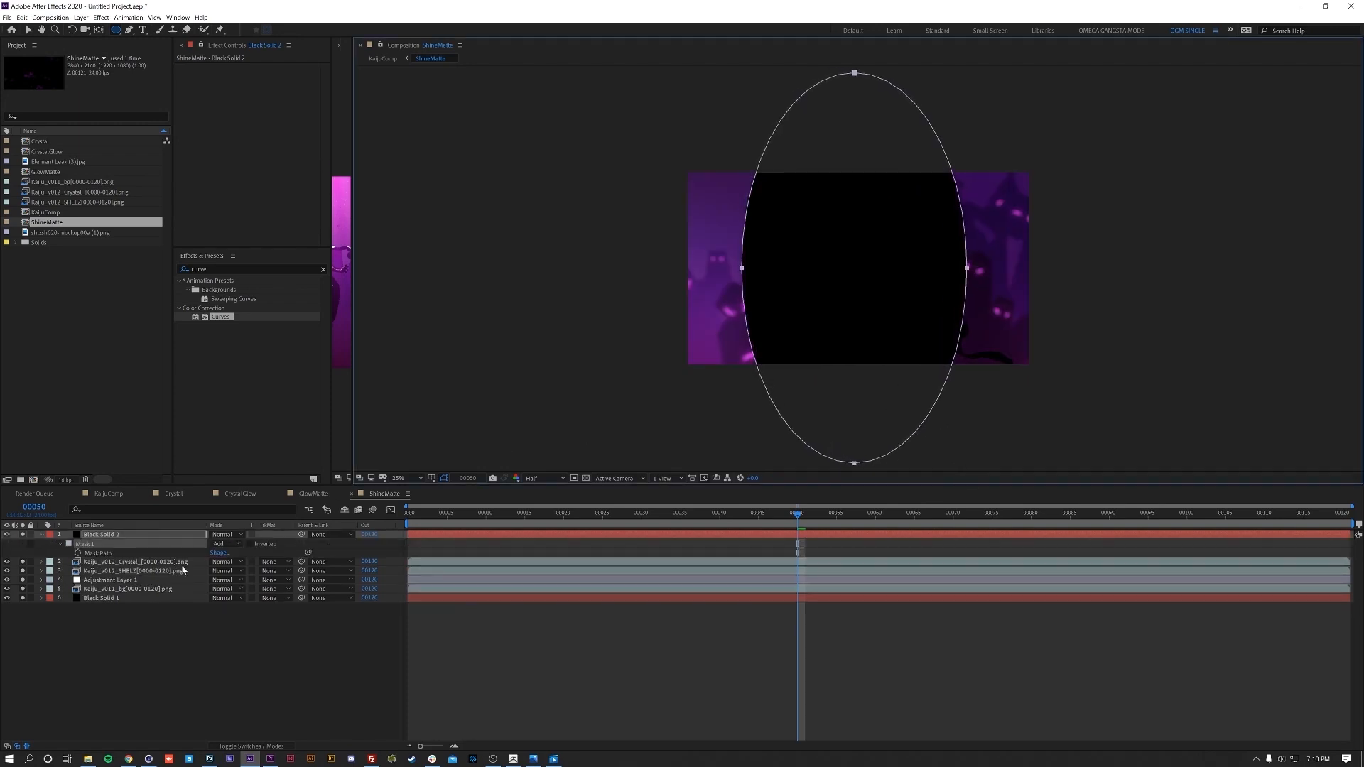
click(226, 544)
click(234, 573)
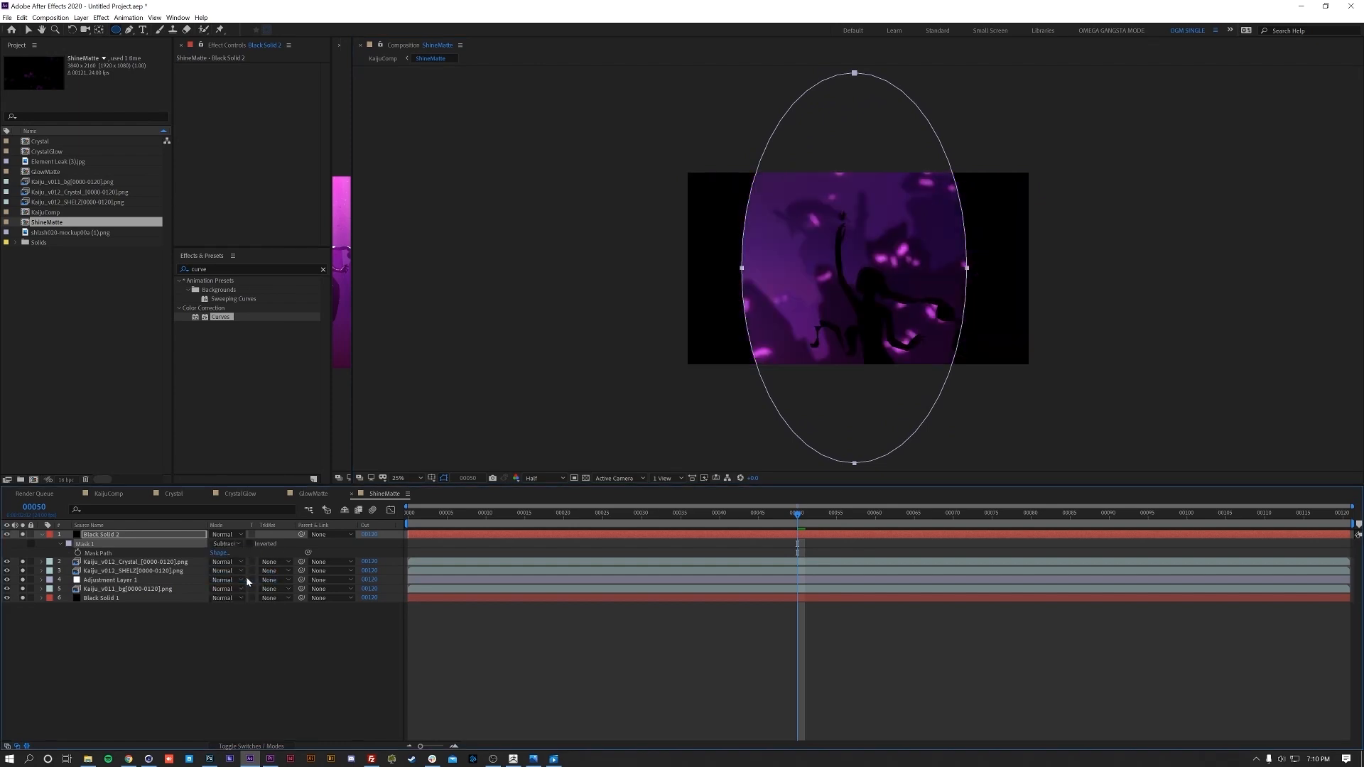
key(f)
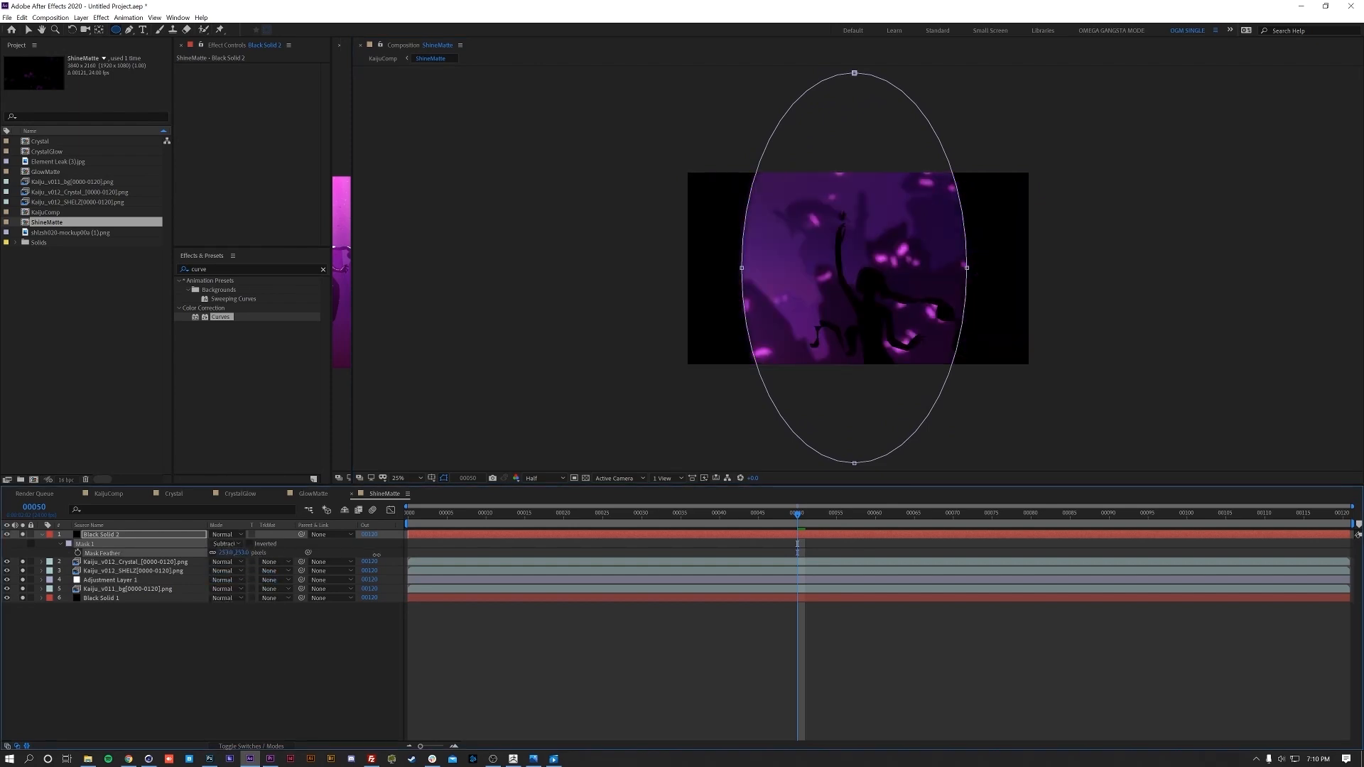
drag(456, 556, 479, 557)
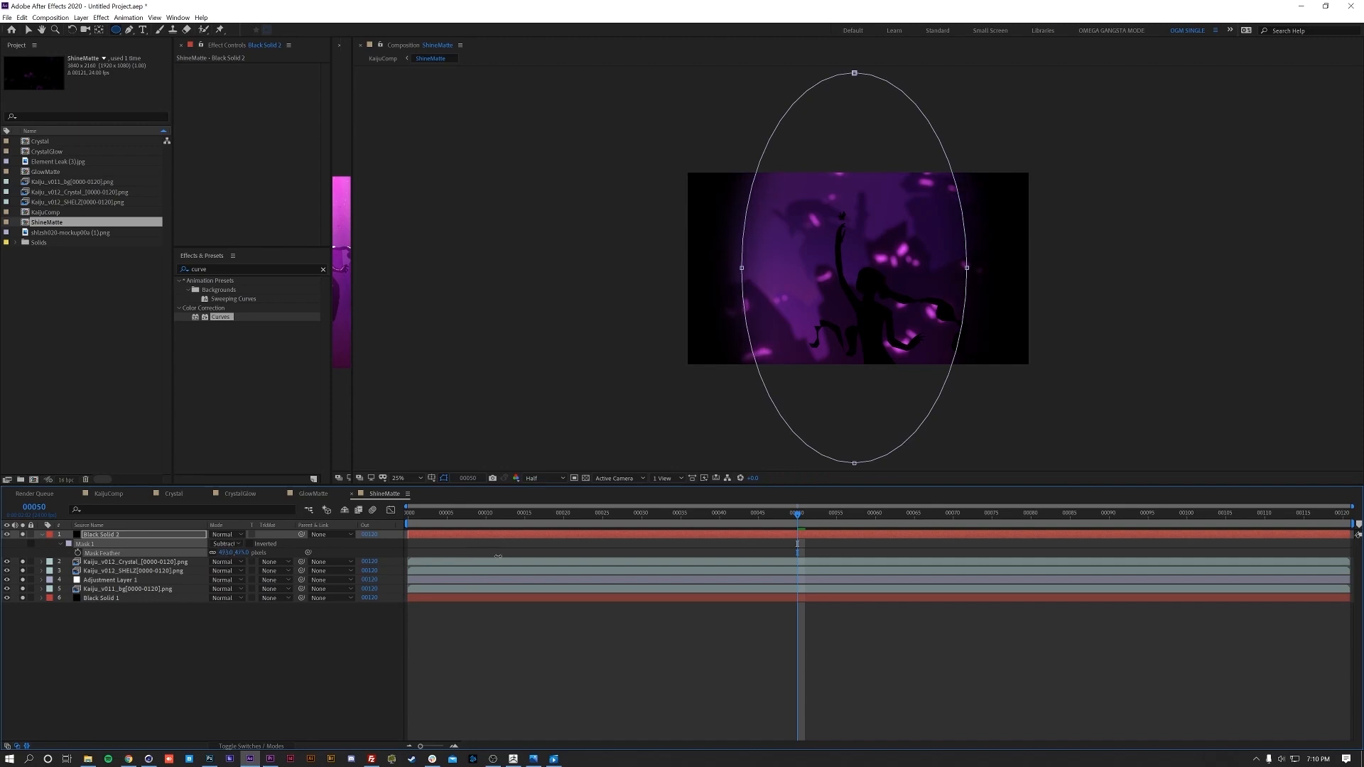
click(61, 543)
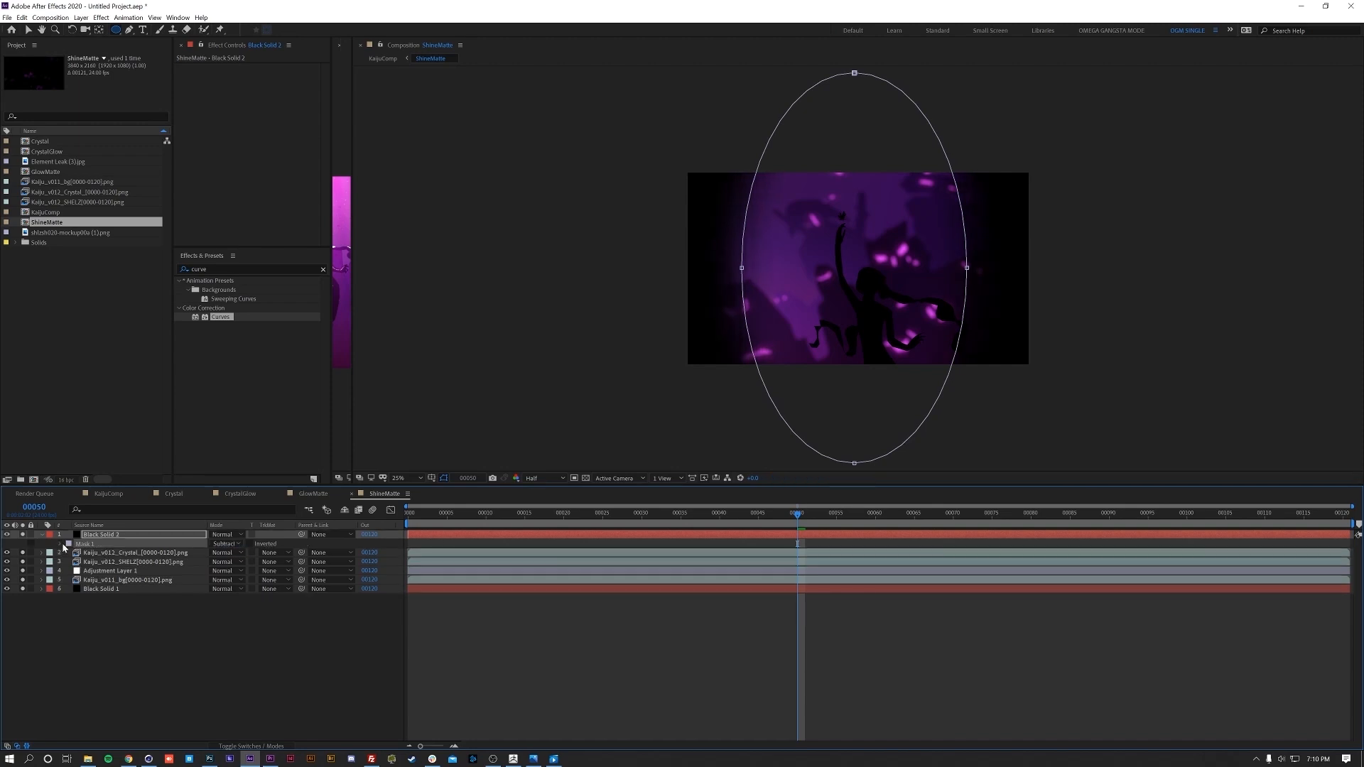
click(61, 544)
drag(170, 582, 125, 600)
drag(224, 561, 288, 566)
click(382, 58)
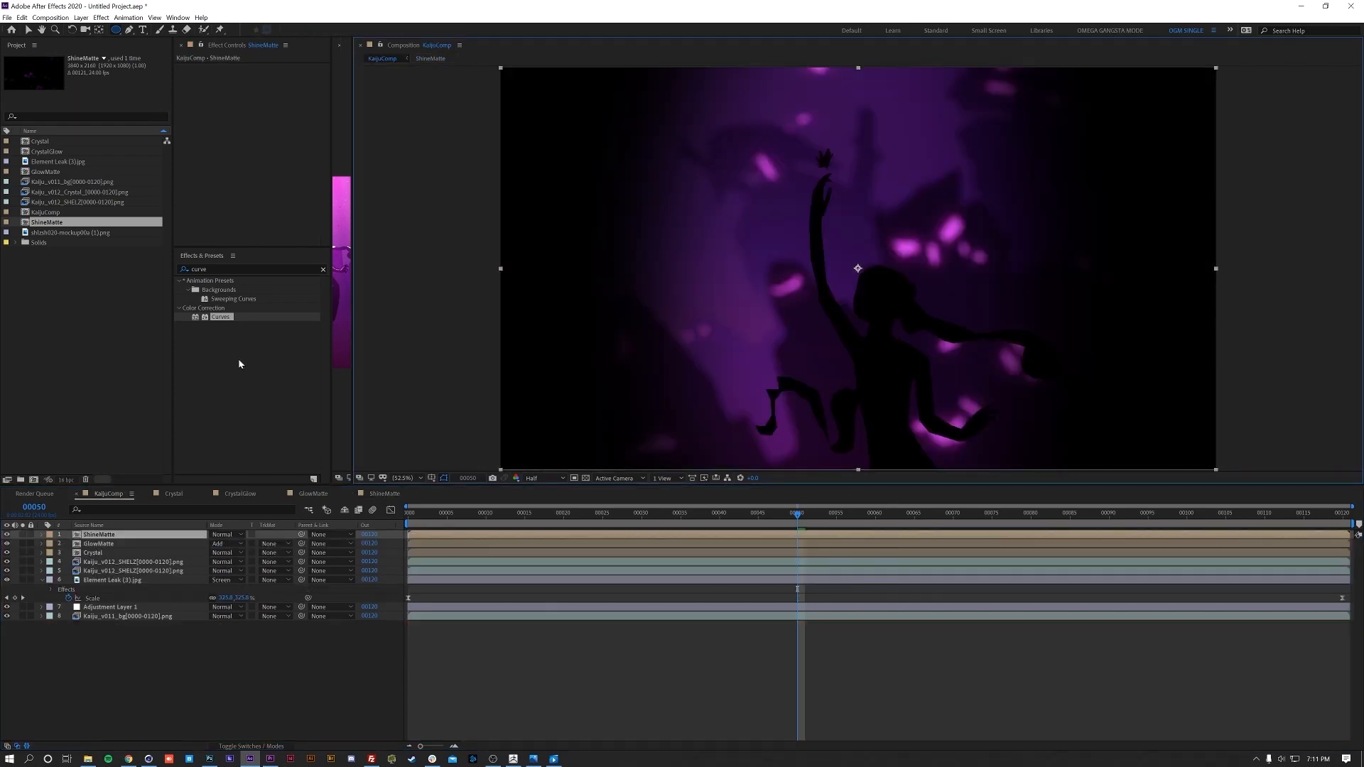
- Find the Trapcode Shine effect and apply it to the ShineMatte layer
click(323, 269)
text(shine)
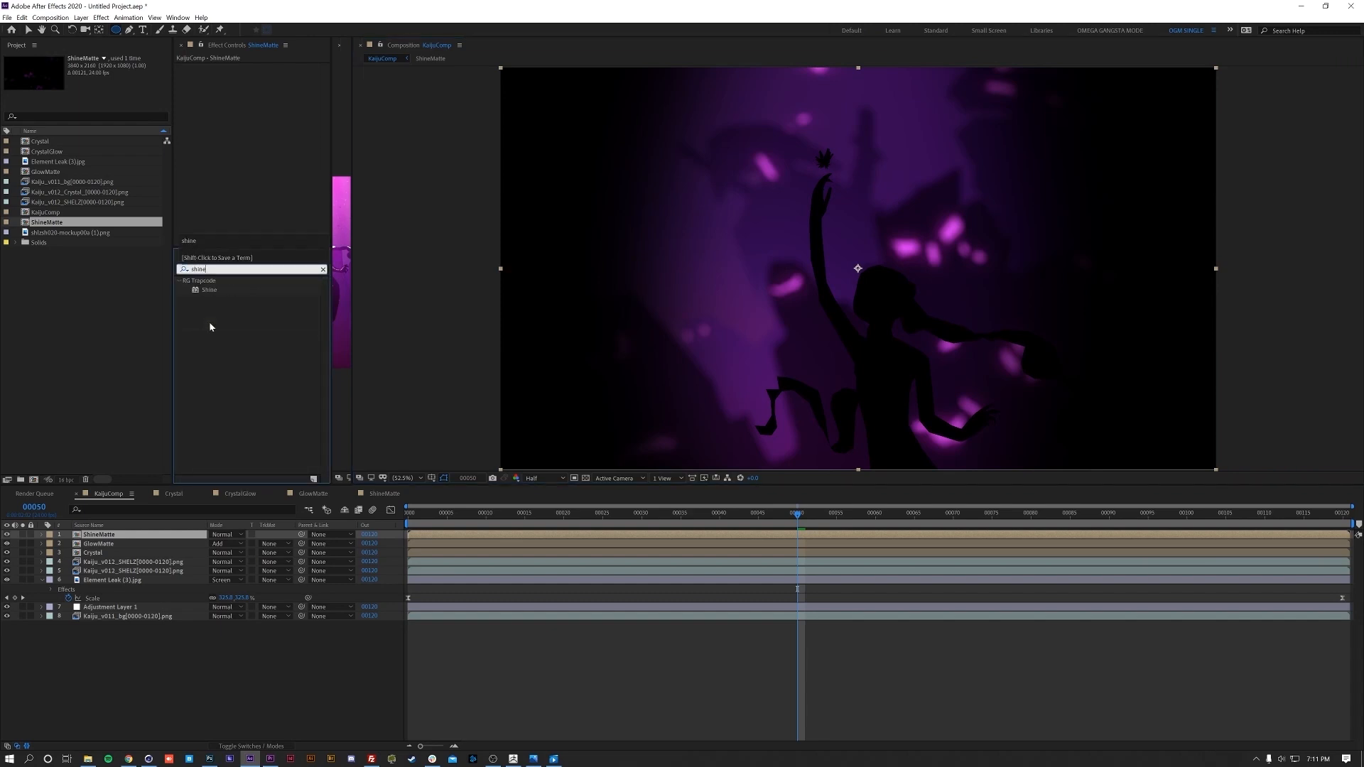
double_click(209, 290)
- Place Shine's source point at the horizontal centre, well above the upper edge of the frame
click(265, 114)
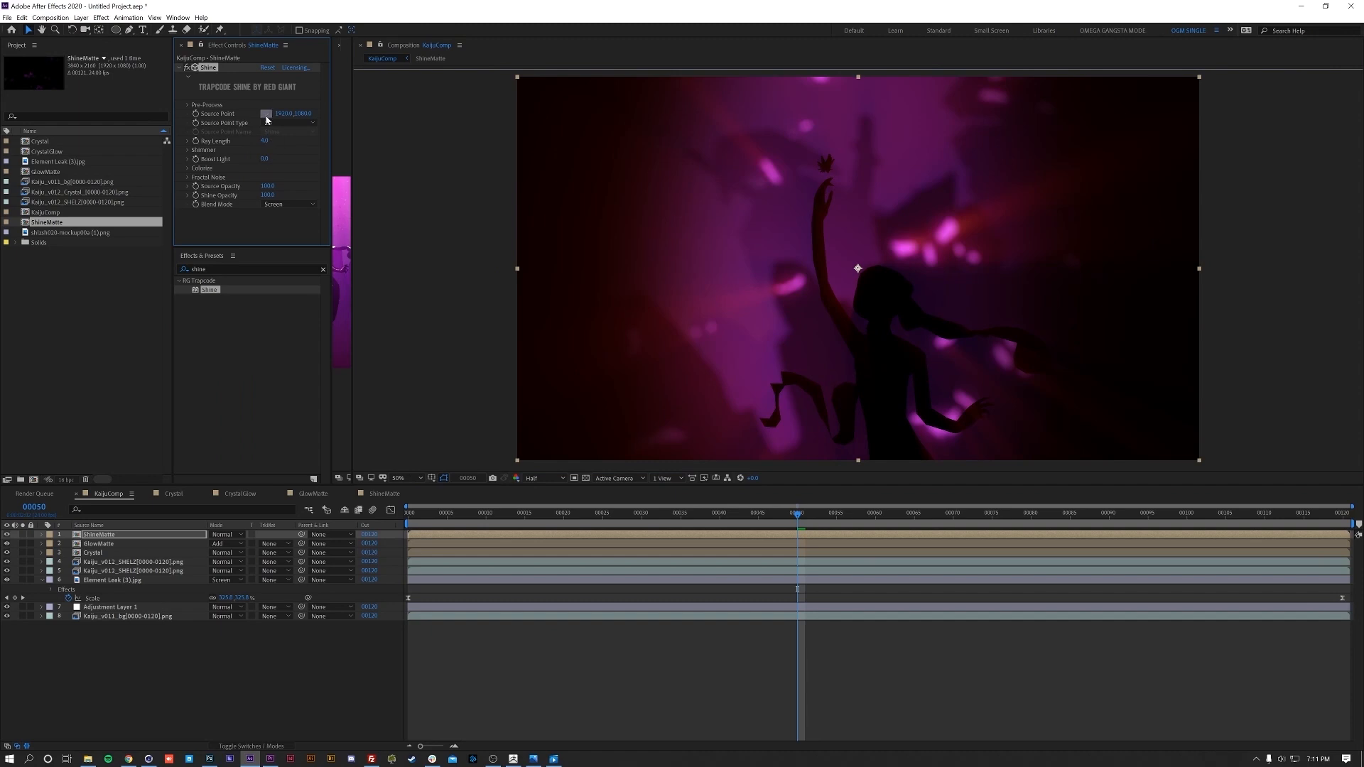
click(824, 214)
drag(768, 231, 730, 352)
drag(727, 410, 734, 412)
drag(843, 429, 864, 214)
key(comma)
key(comma)
key(comma)
key(comma)
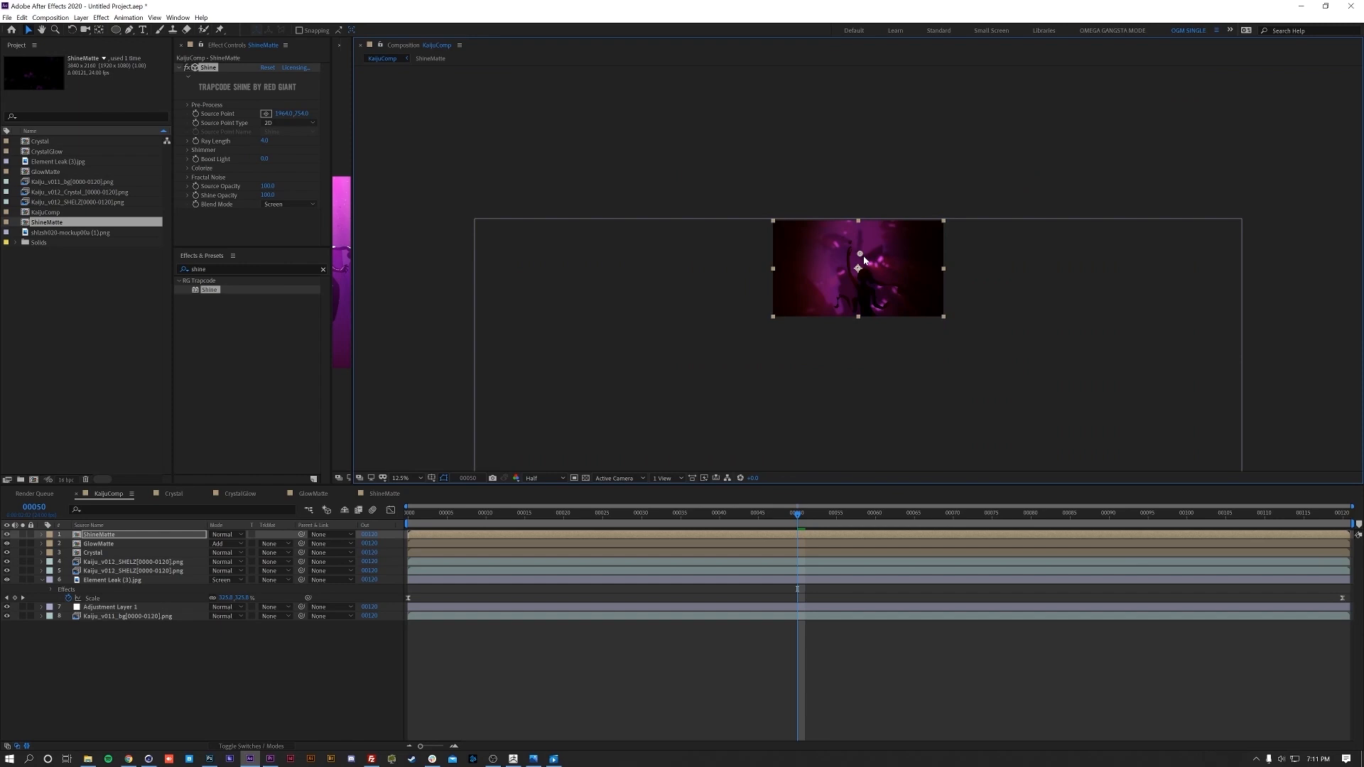
drag(861, 260, 861, 183)
mouse_move(860, 254)
mouse_down()
mouse_move(859, 150)
mouse_move(859, 173)
mouse_up()
key(period)
key(period)
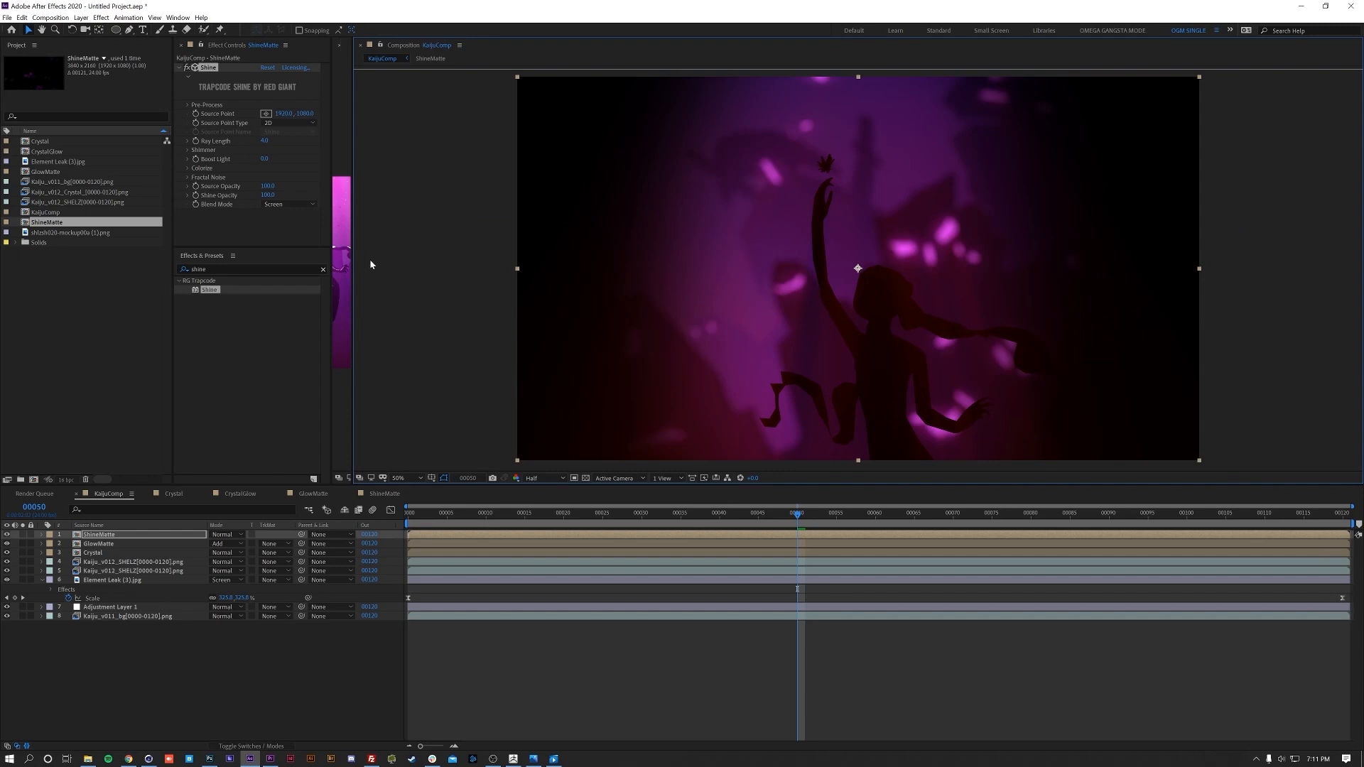
- Set Shine's Colorize to None, raise its Boost Light slightly, and set its Ray Length to about 2.4
click(188, 168)
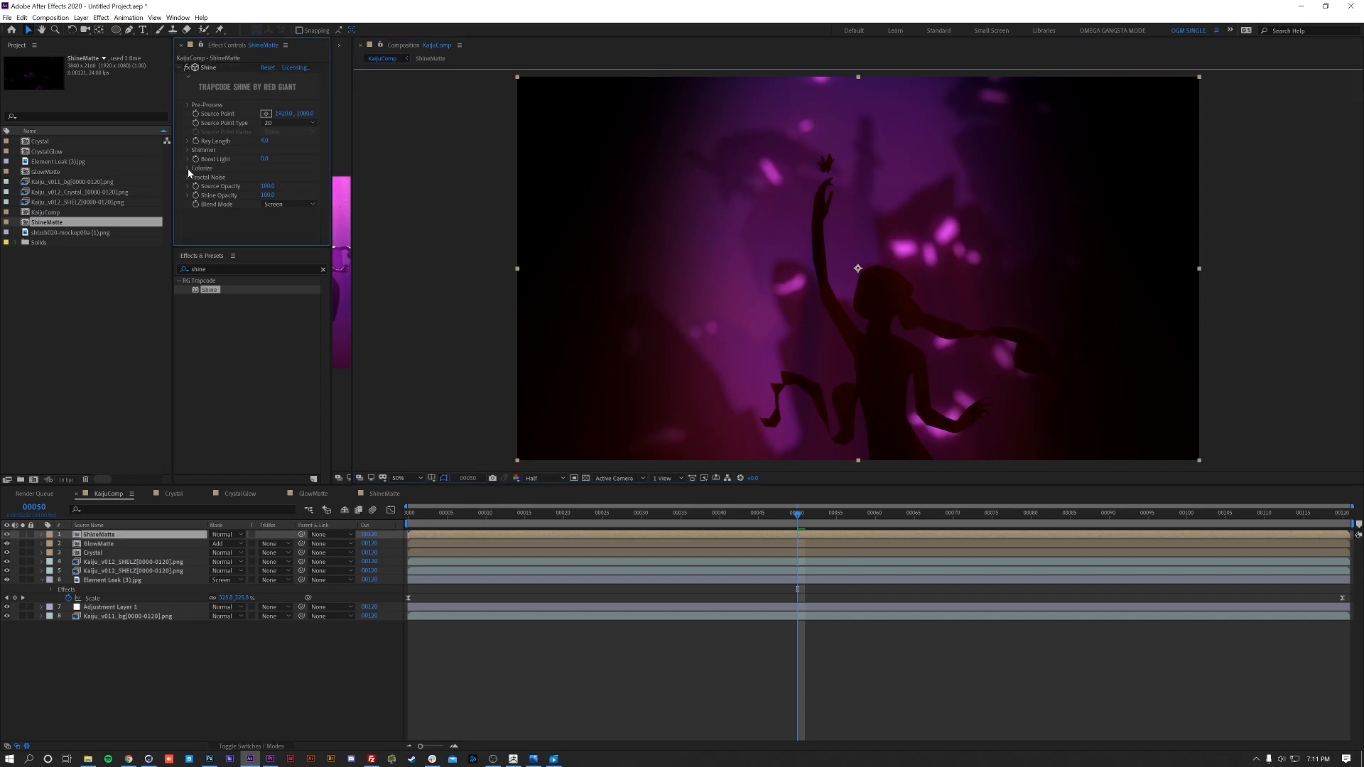
click(287, 178)
click(284, 182)
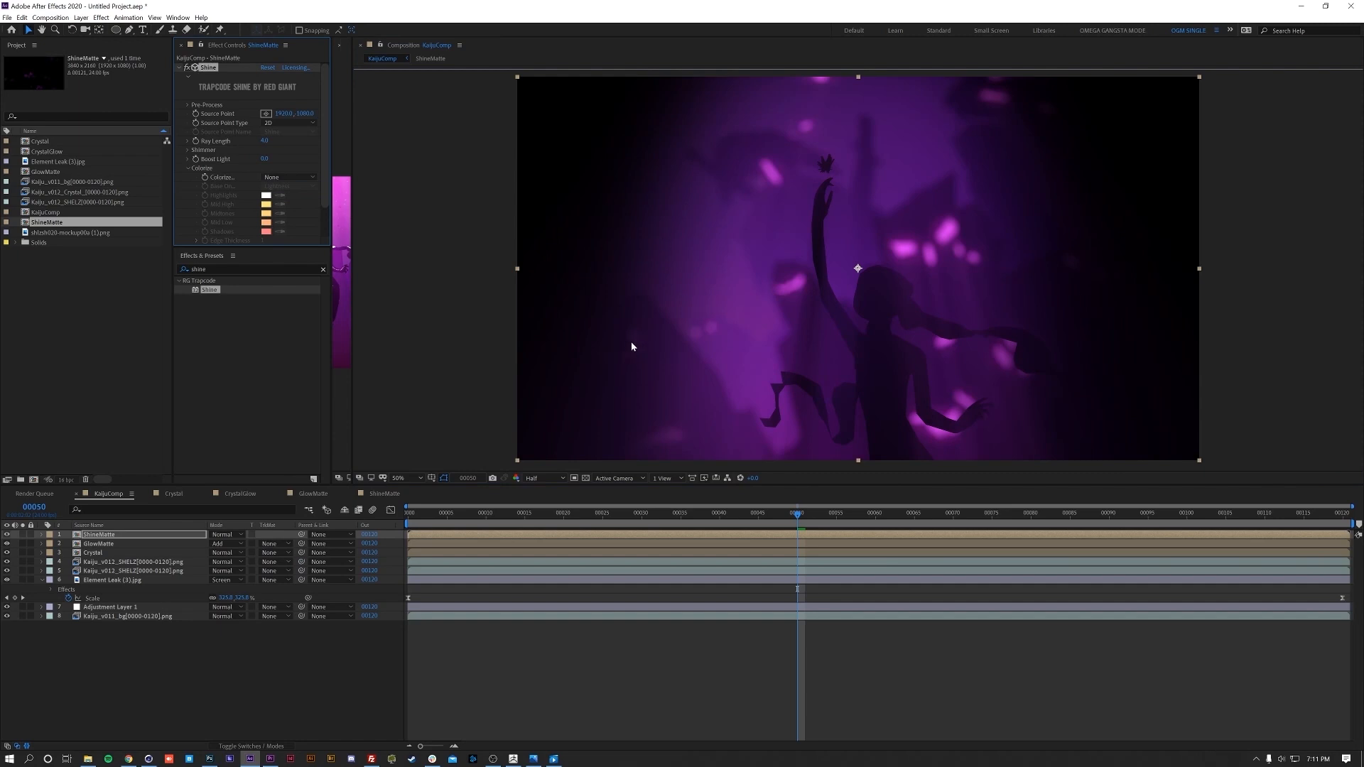
drag(331, 212, 357, 214)
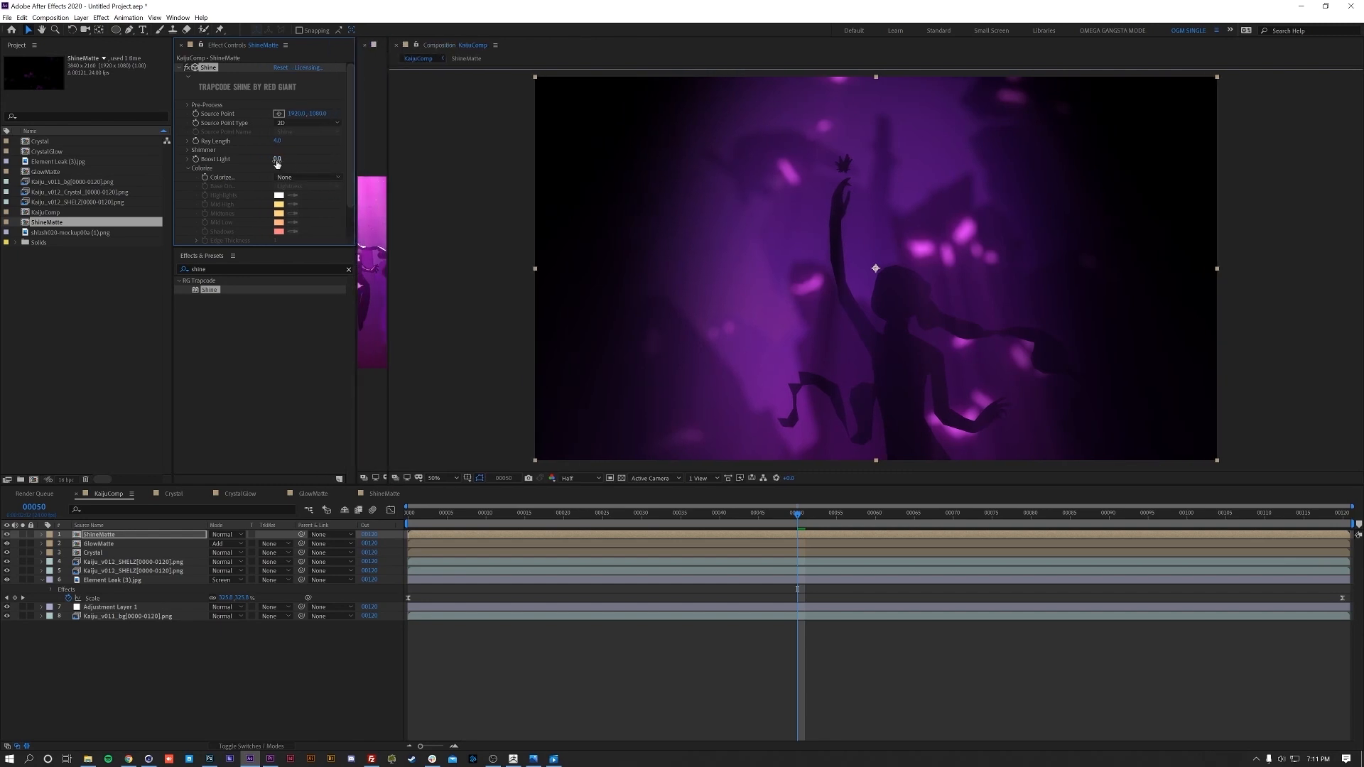
drag(276, 160, 311, 163)
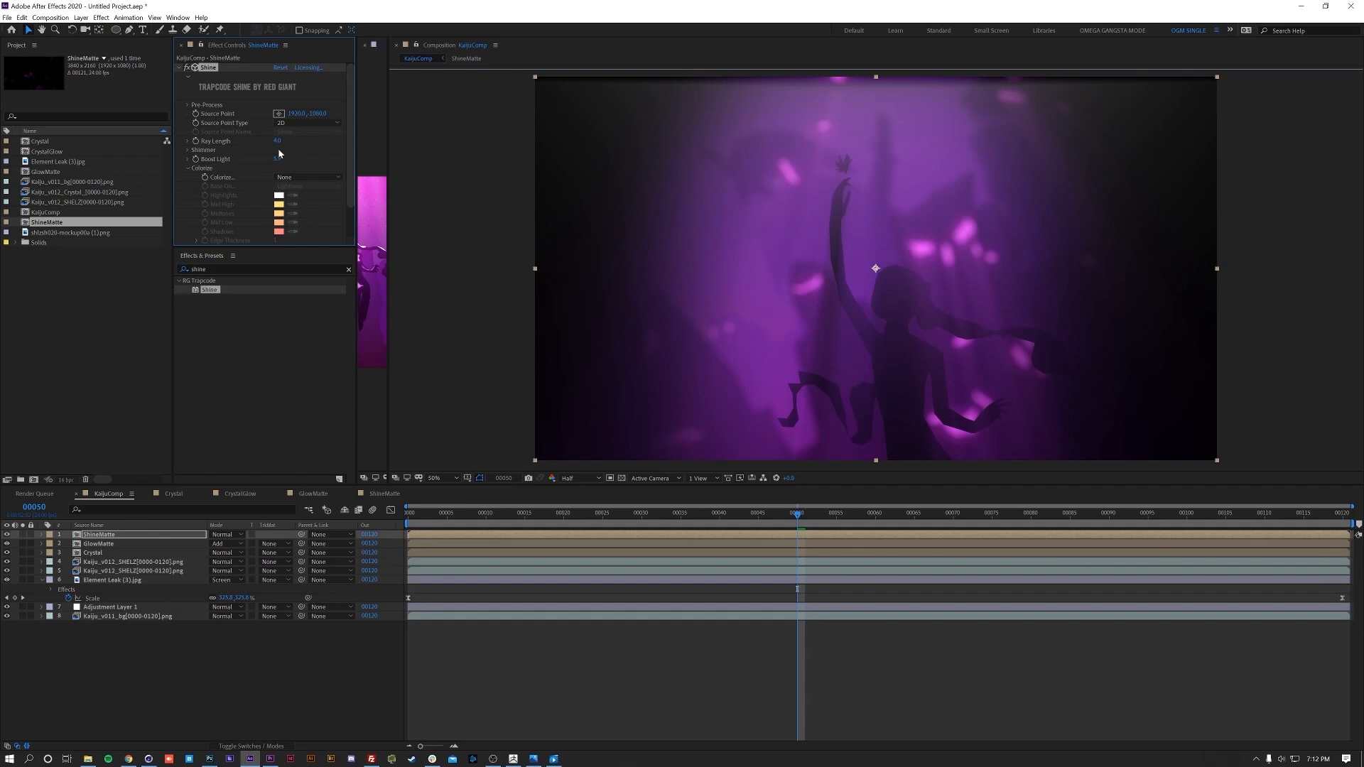
drag(277, 141, 272, 147)
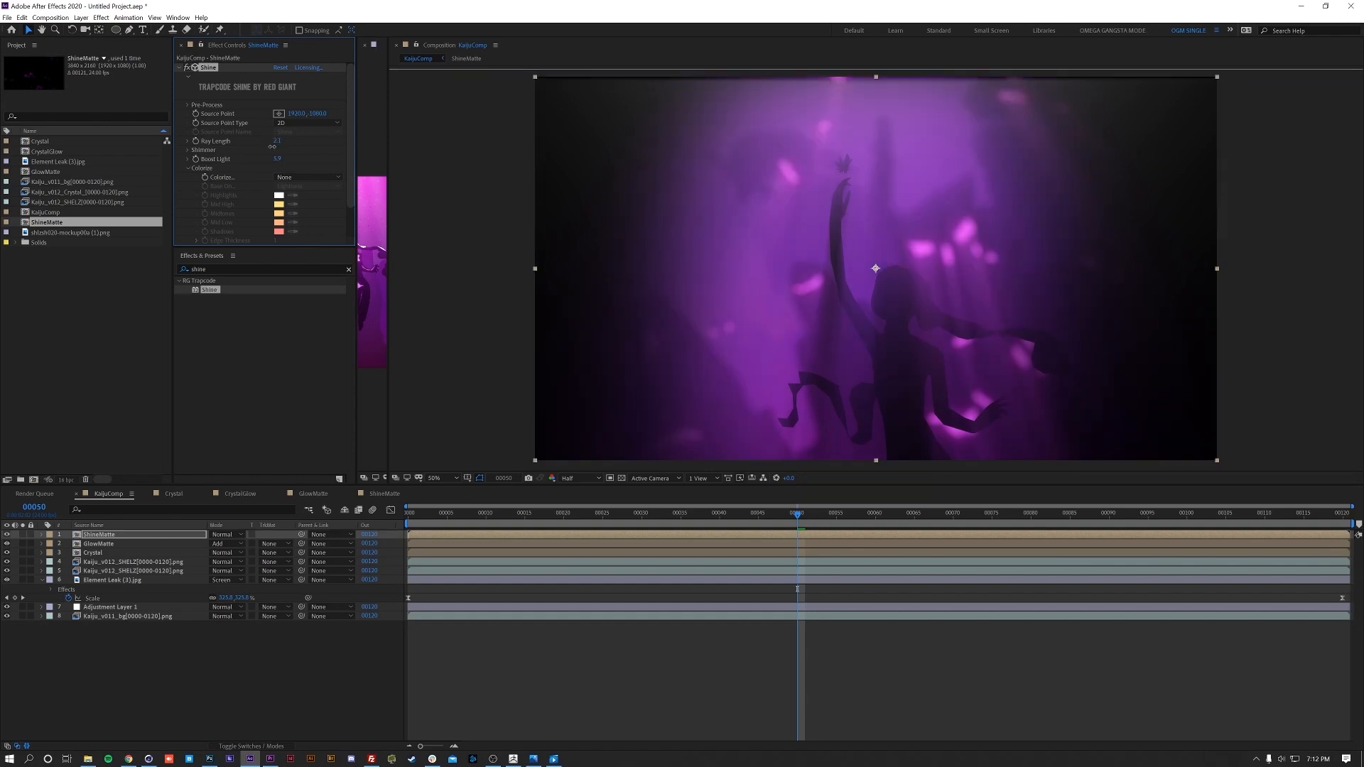
drag(273, 147, 265, 163)
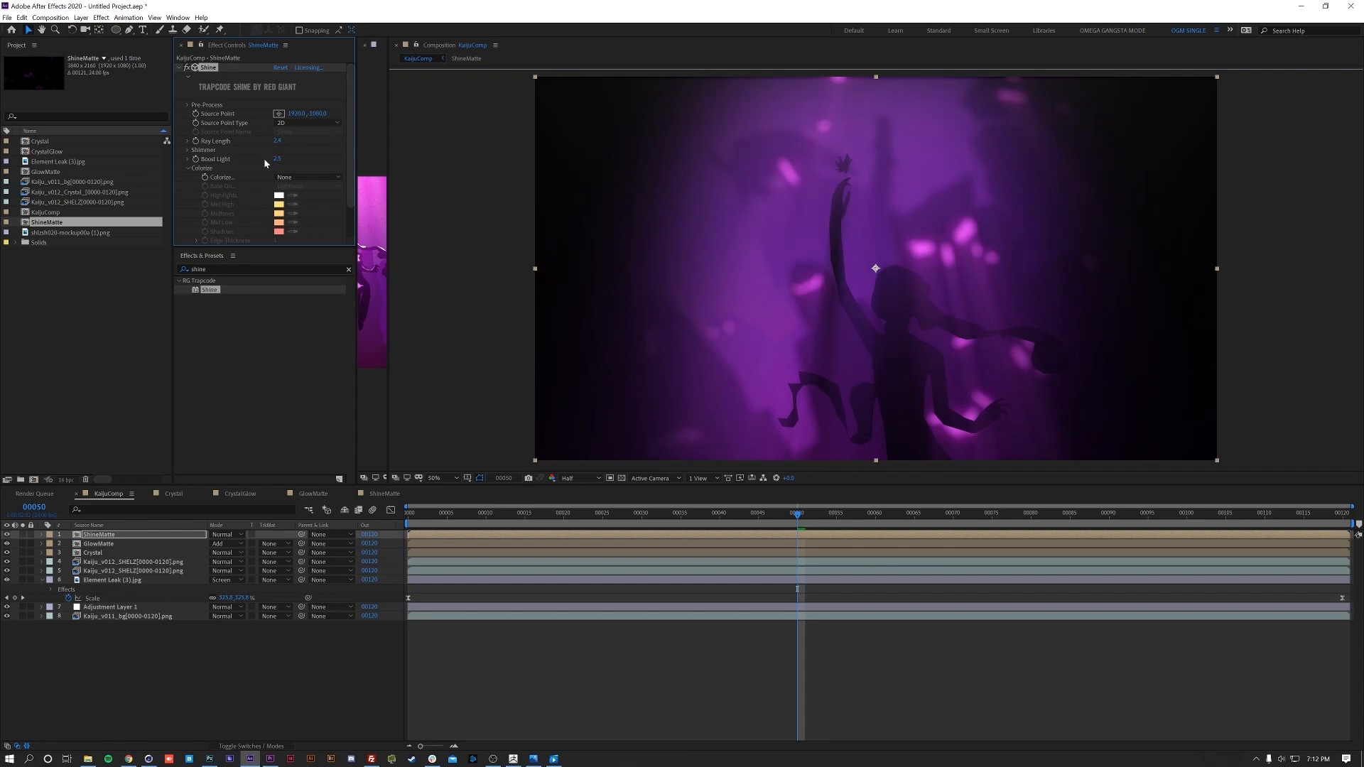
- At frame 120, reduce Shine's Source Opacity to 0 so only the rays remain on the ShineMatte layer
click(1343, 513)
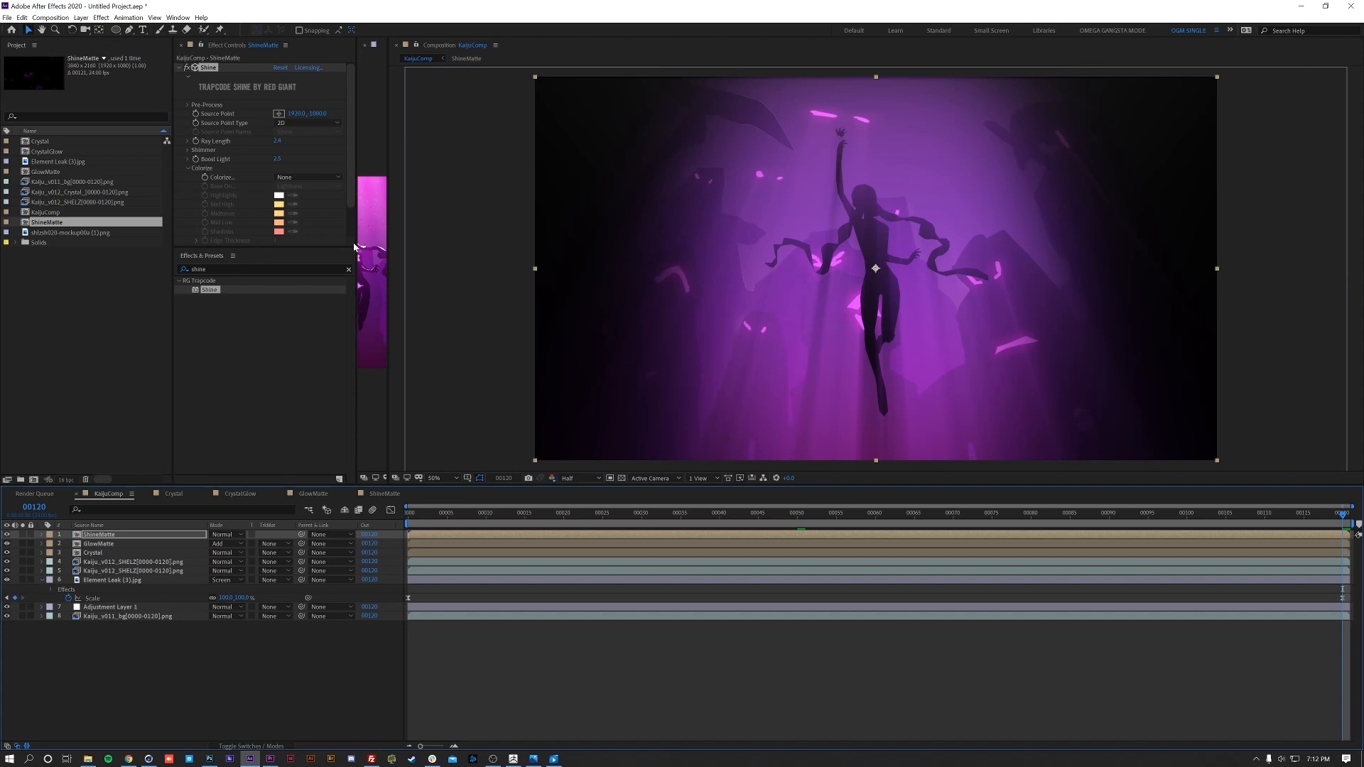
drag(329, 248, 339, 331)
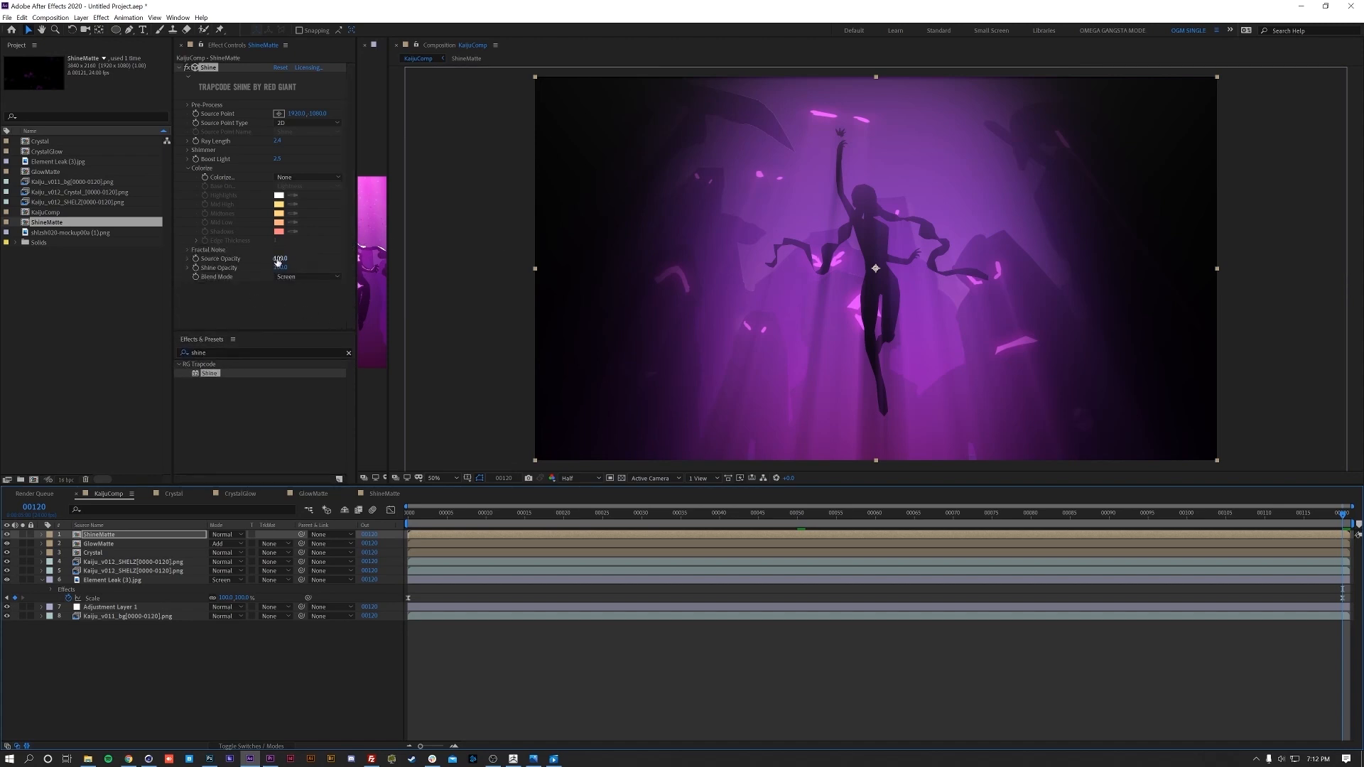
drag(280, 258, 0, 276)
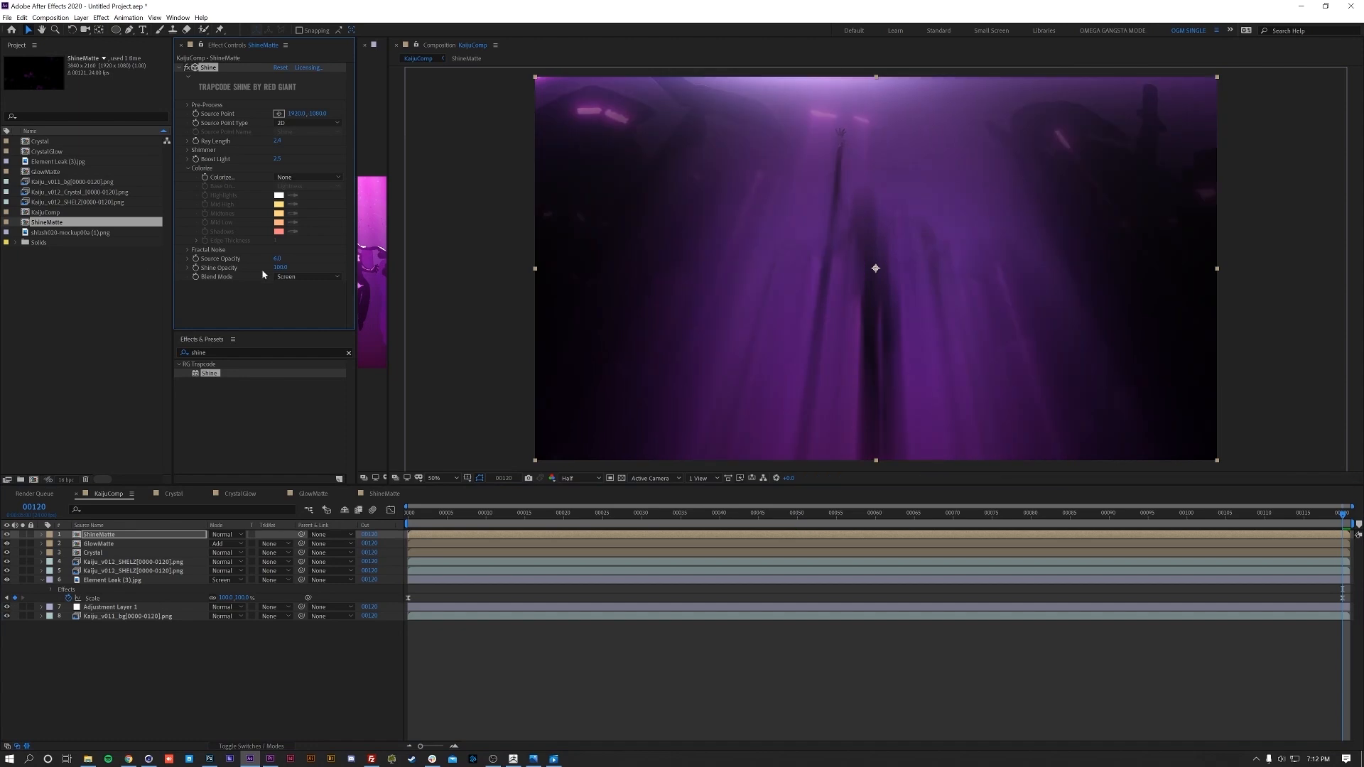
drag(277, 259, 267, 259)
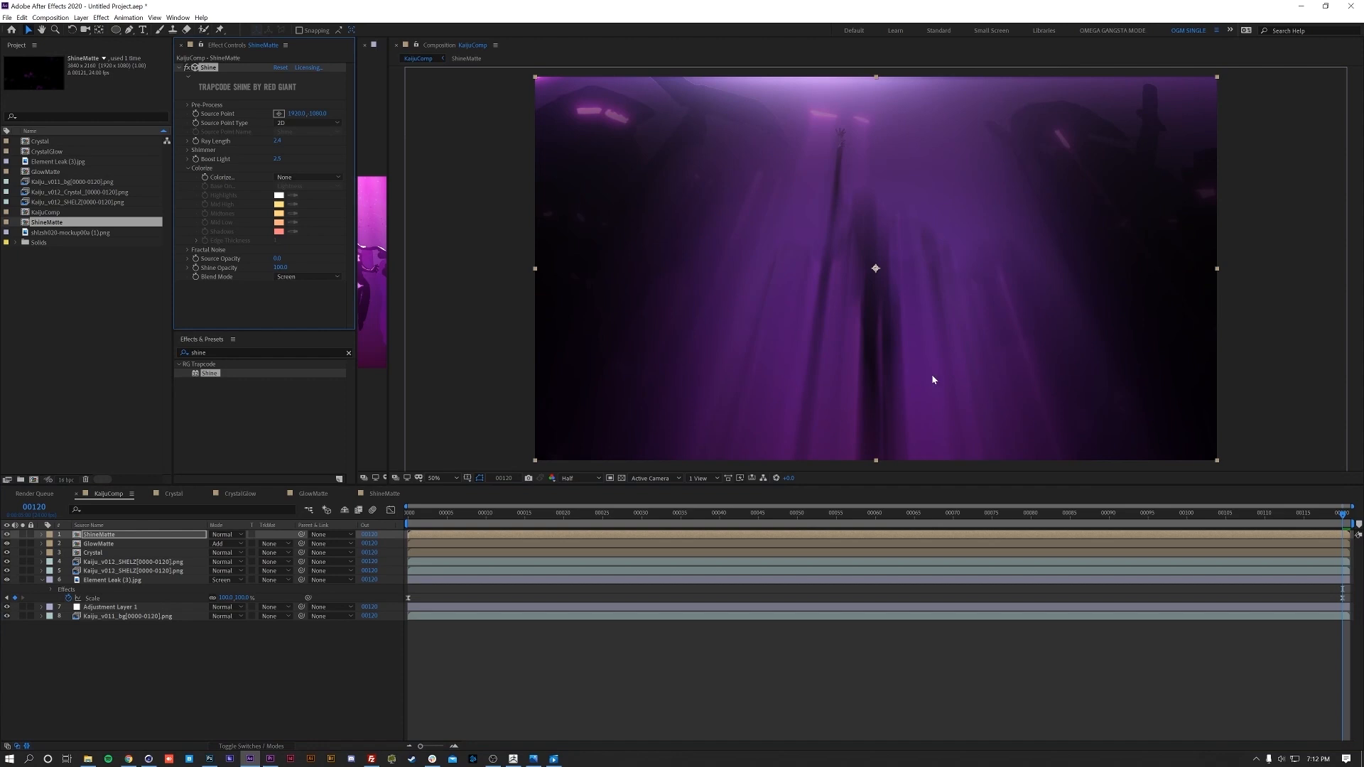
- Set the ShineMatte layer's blending mode to Add and toggle its visibility to compare the composite with and without the rays
click(220, 537)
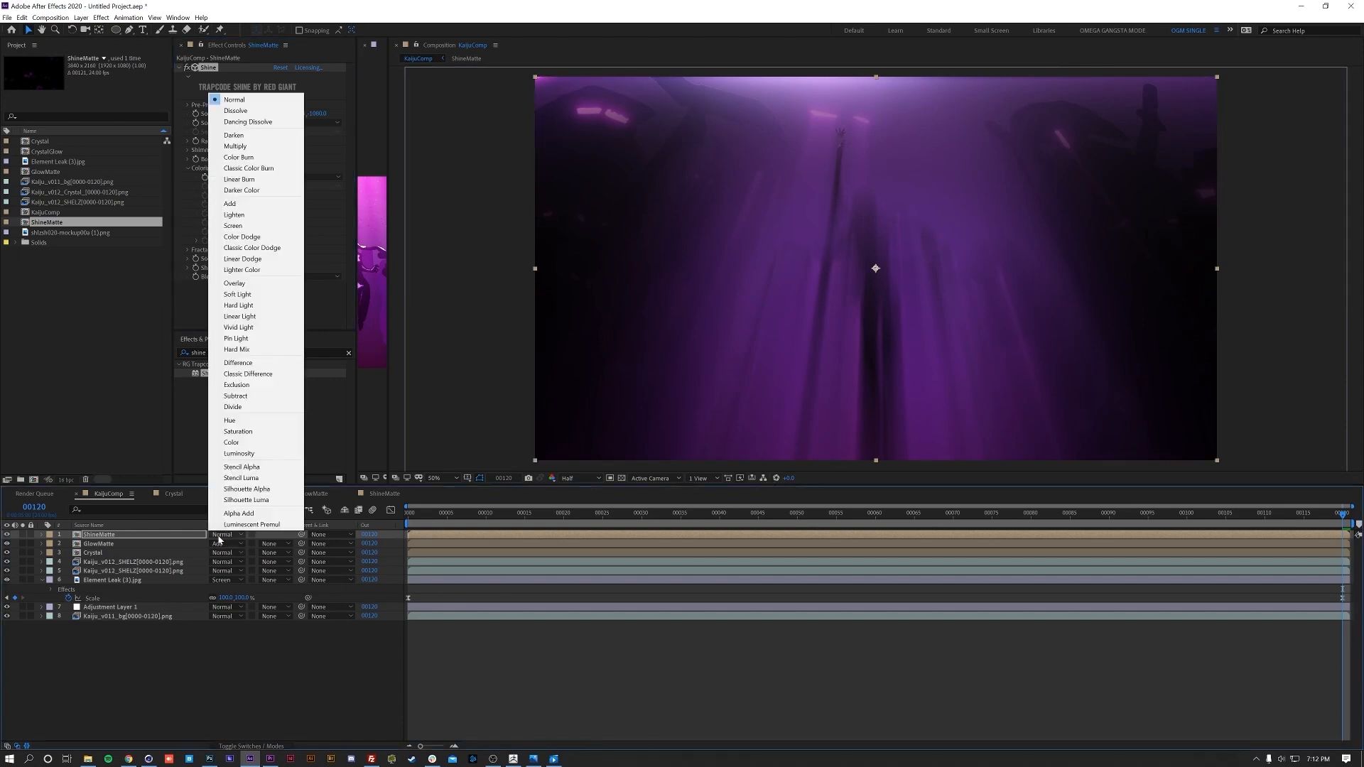
click(269, 206)
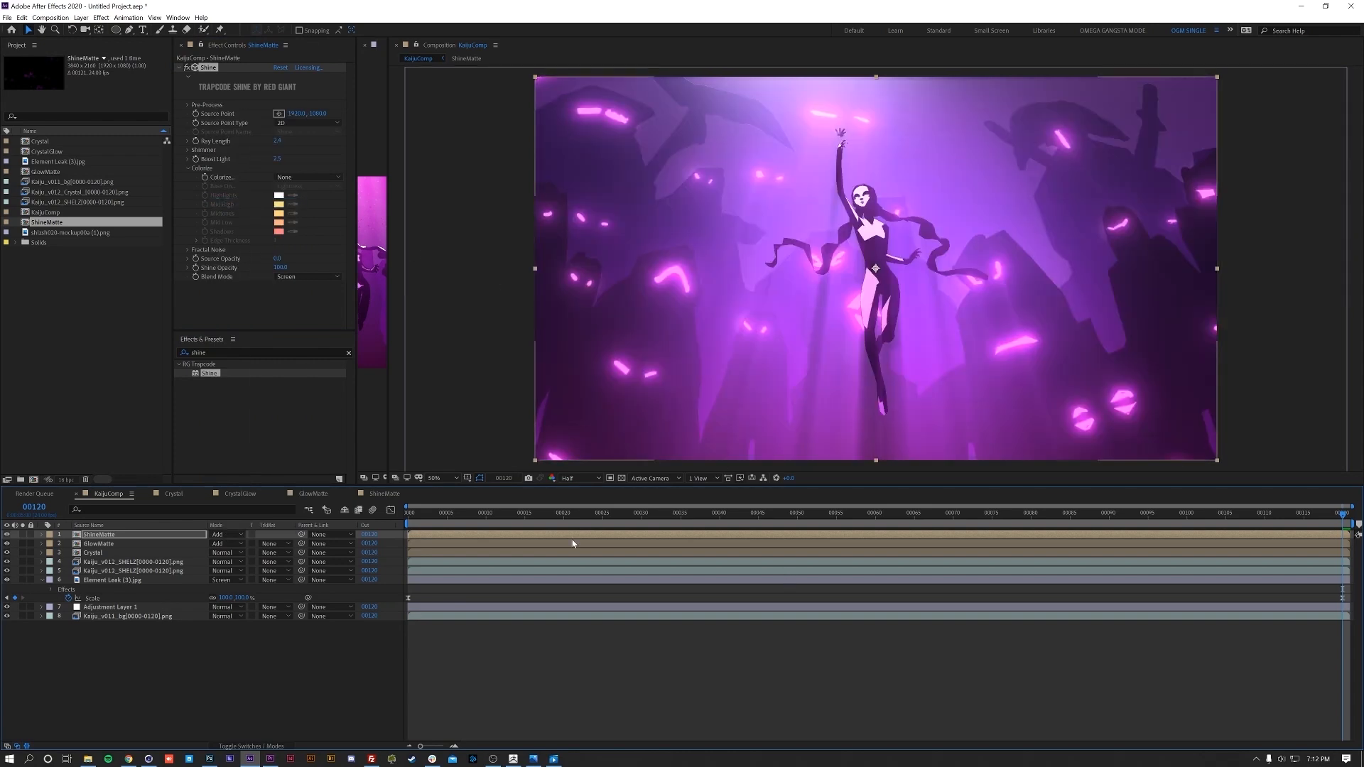
click(7, 535)
click(7, 535)
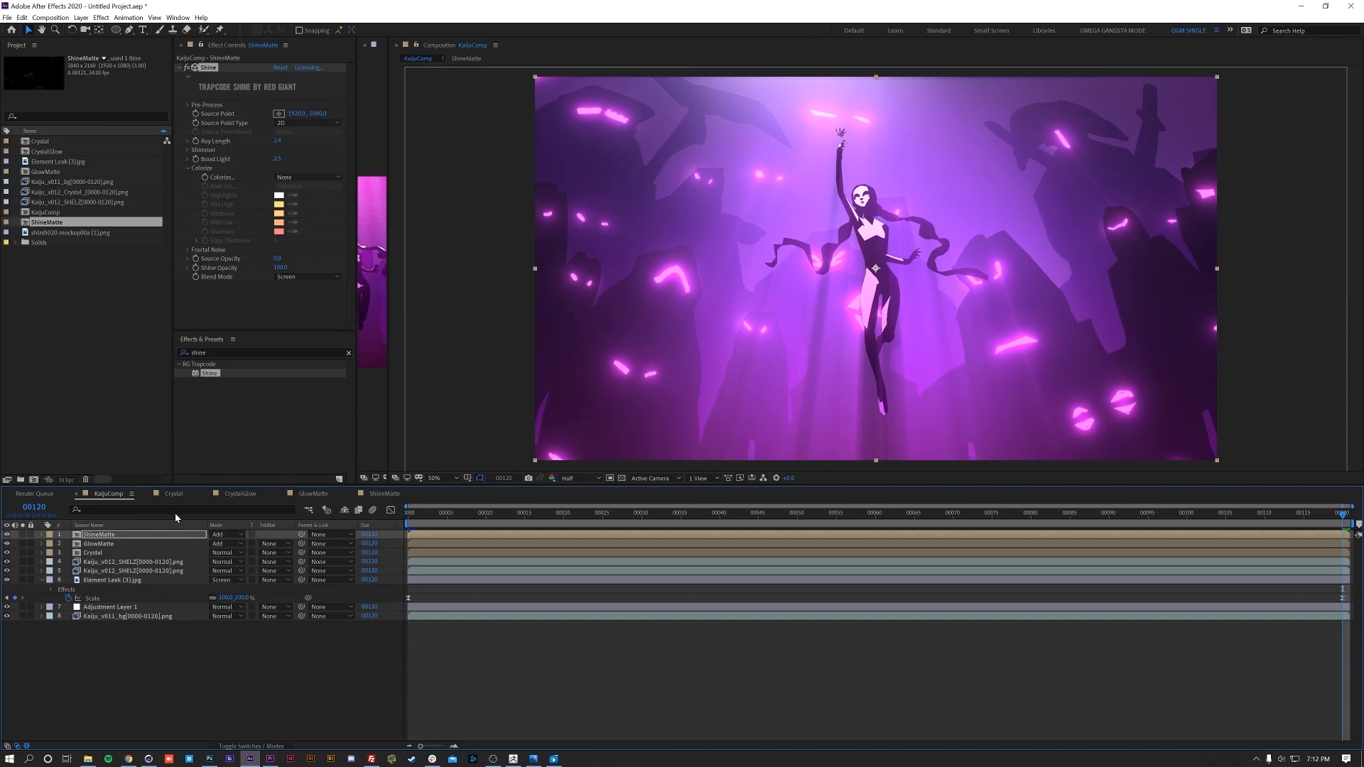
- In the ShineMatte composition, stretch Black Solid 2's ellipse mask further above the frame and adjust its feather and expansion
double_click(174, 536)
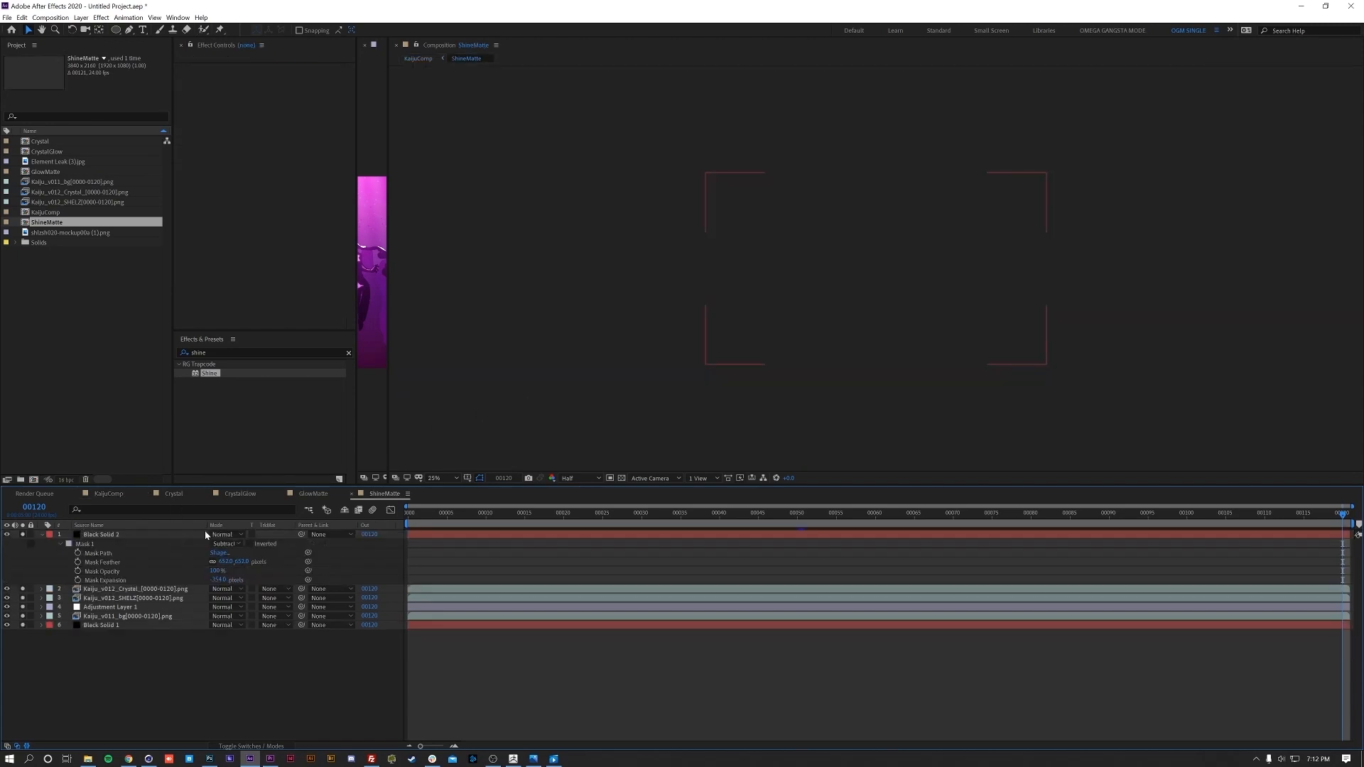
click(769, 537)
mouse_move(219, 580)
mouse_down()
mouse_move(30, 585)
mouse_move(211, 581)
mouse_up()
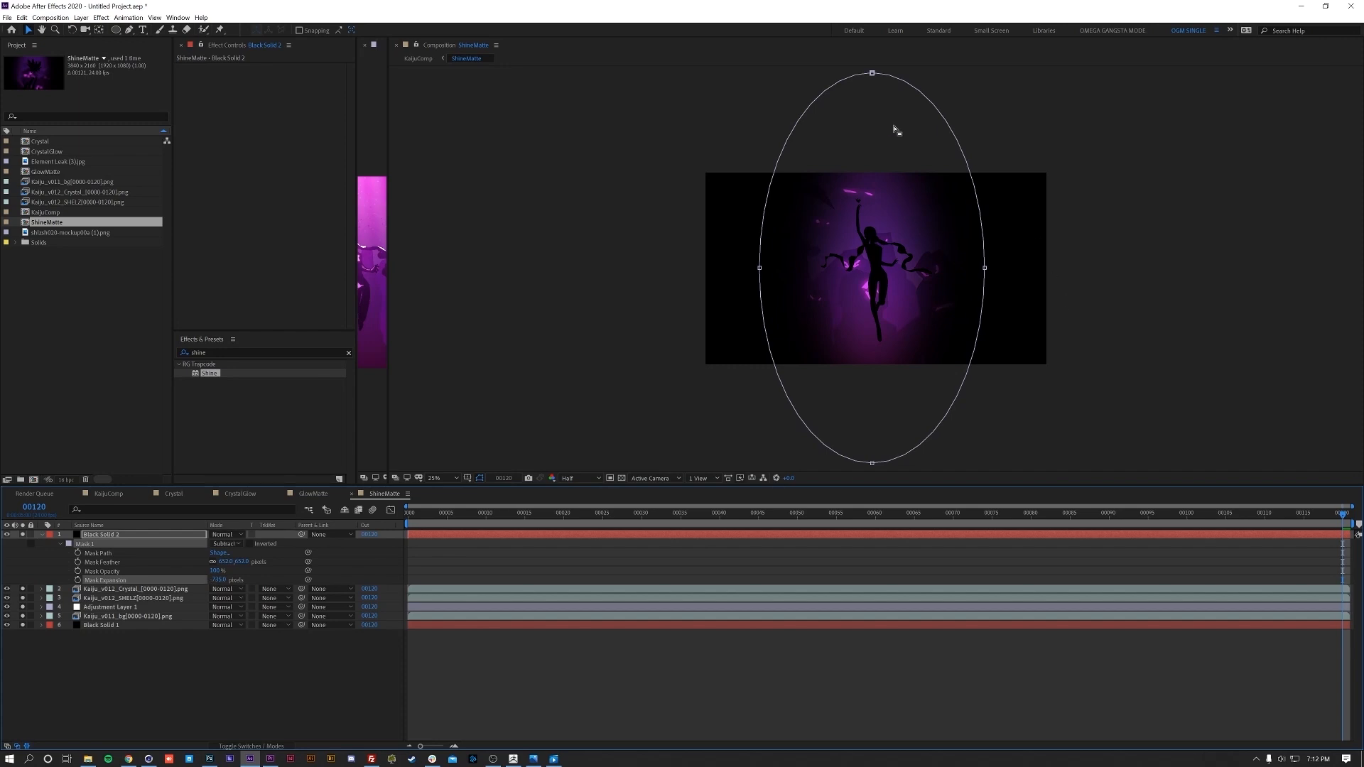
drag(874, 74, 888, 6)
mouse_move(235, 562)
mouse_down()
mouse_move(186, 571)
mouse_move(219, 580)
mouse_up()
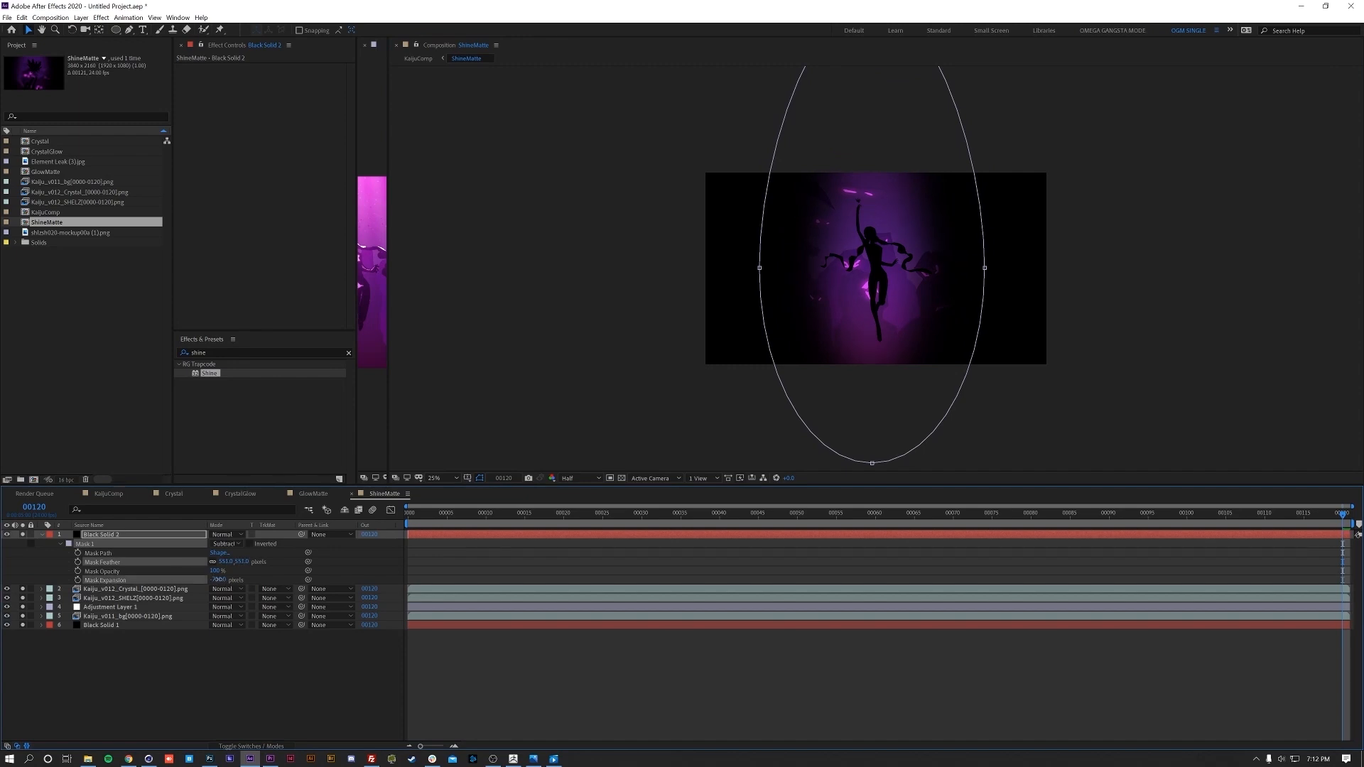
click(782, 658)
key(Tab)
click(910, 688)
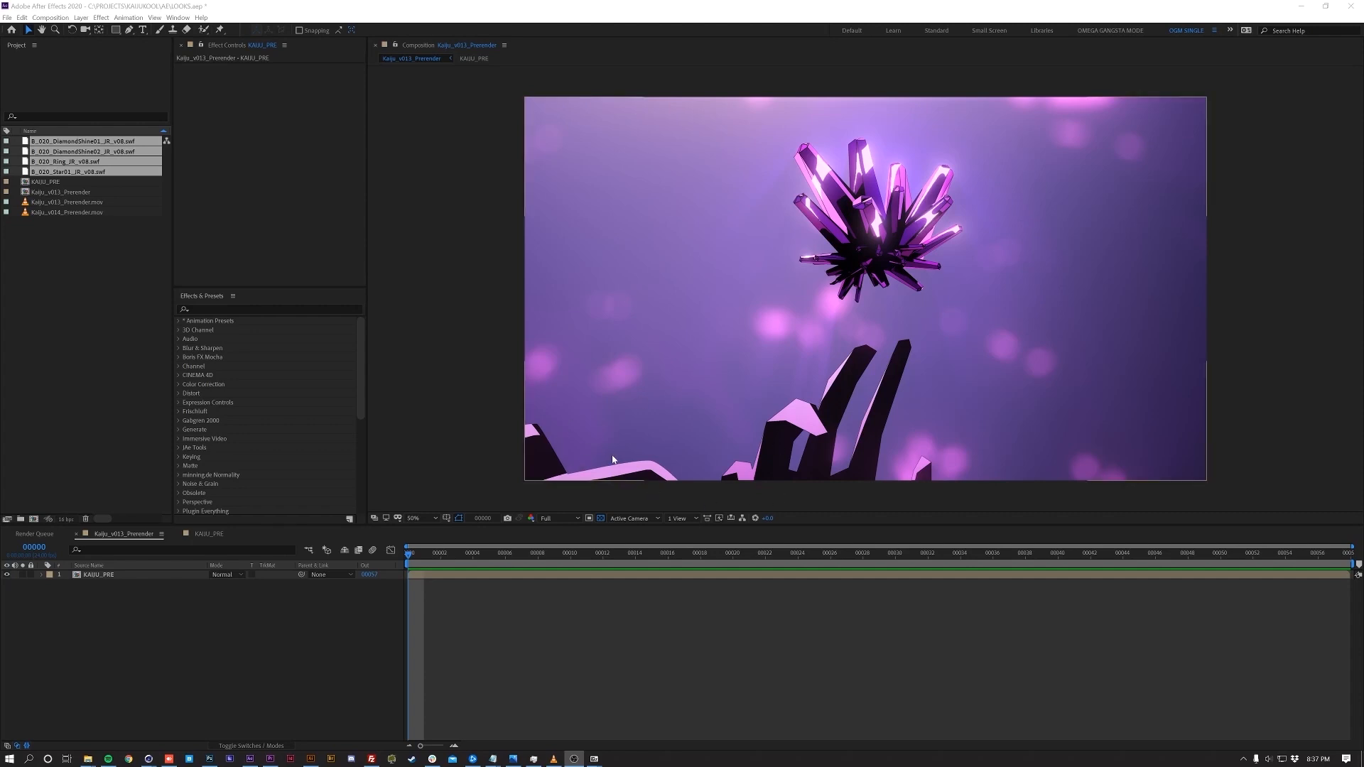
- Preview the Kaiju_v013_Prerender composition from frame 1 and stop near its end at frame 57
click(425, 560)
key(space)
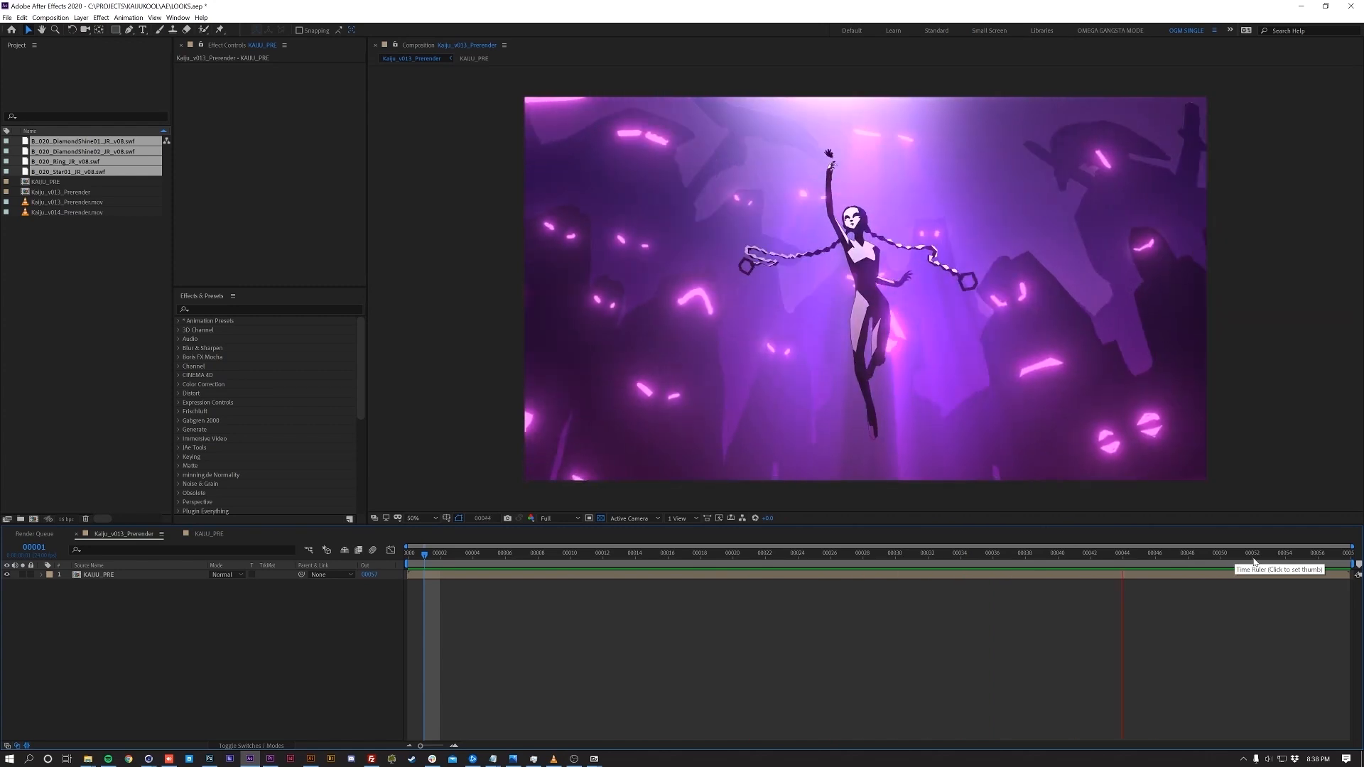
key(space)
- Apply the Magic Bullet Looks effect to the KAIJU_PRE layer and open its look editor
click(275, 308)
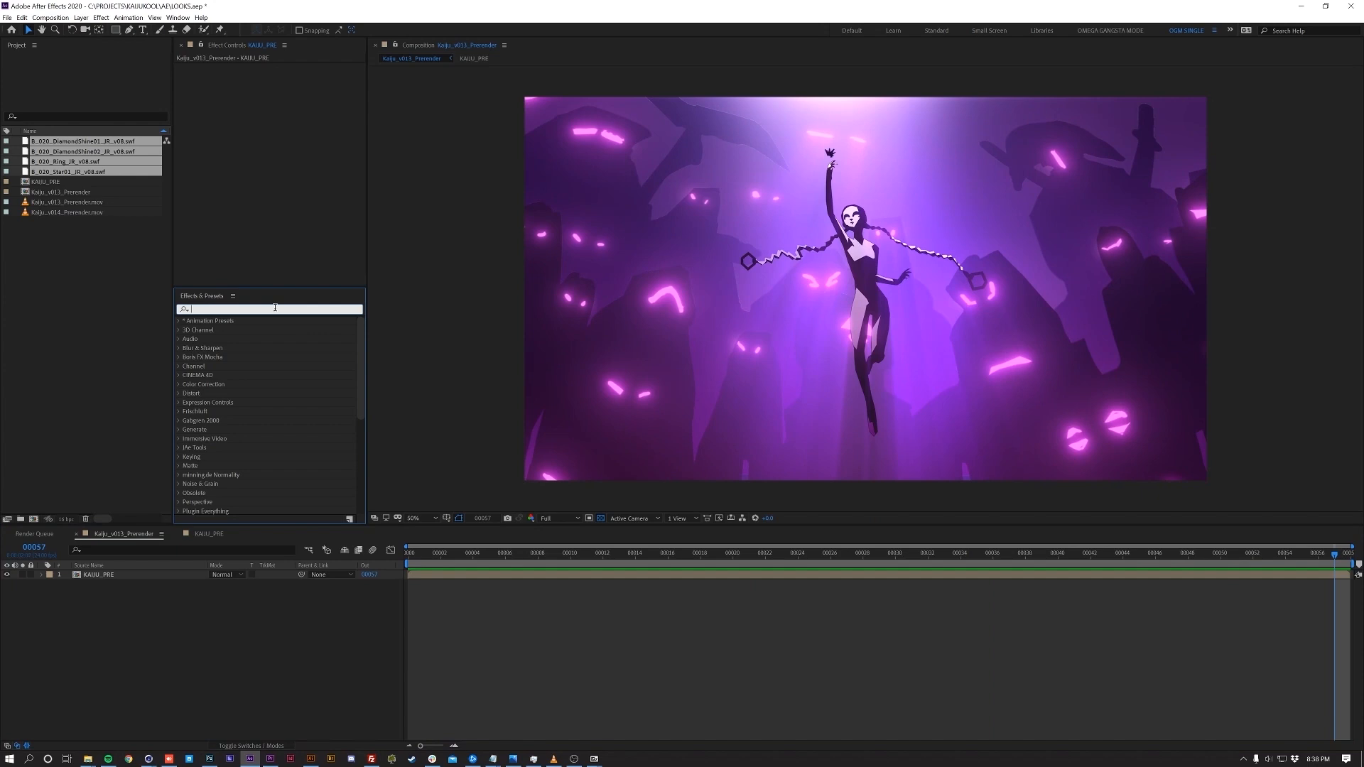
text(looks)
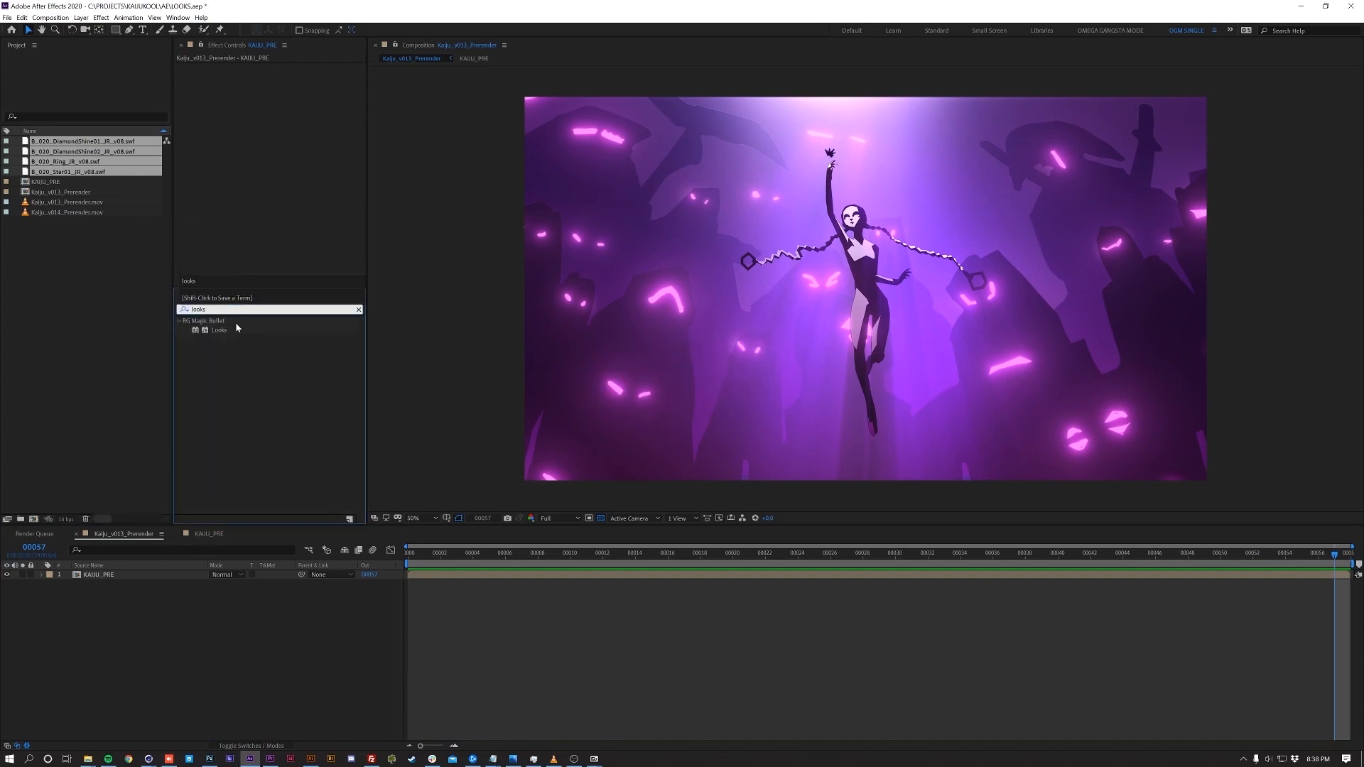
click(220, 331)
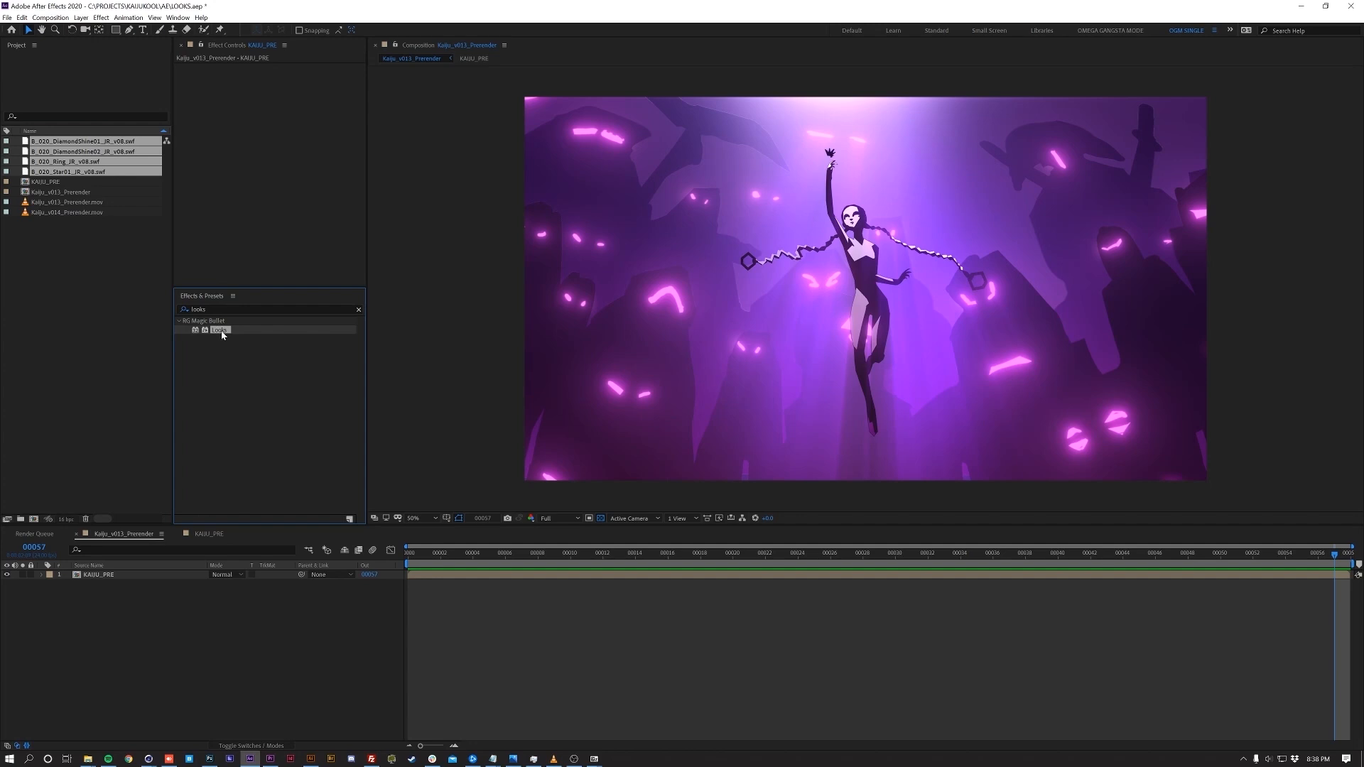
click(130, 574)
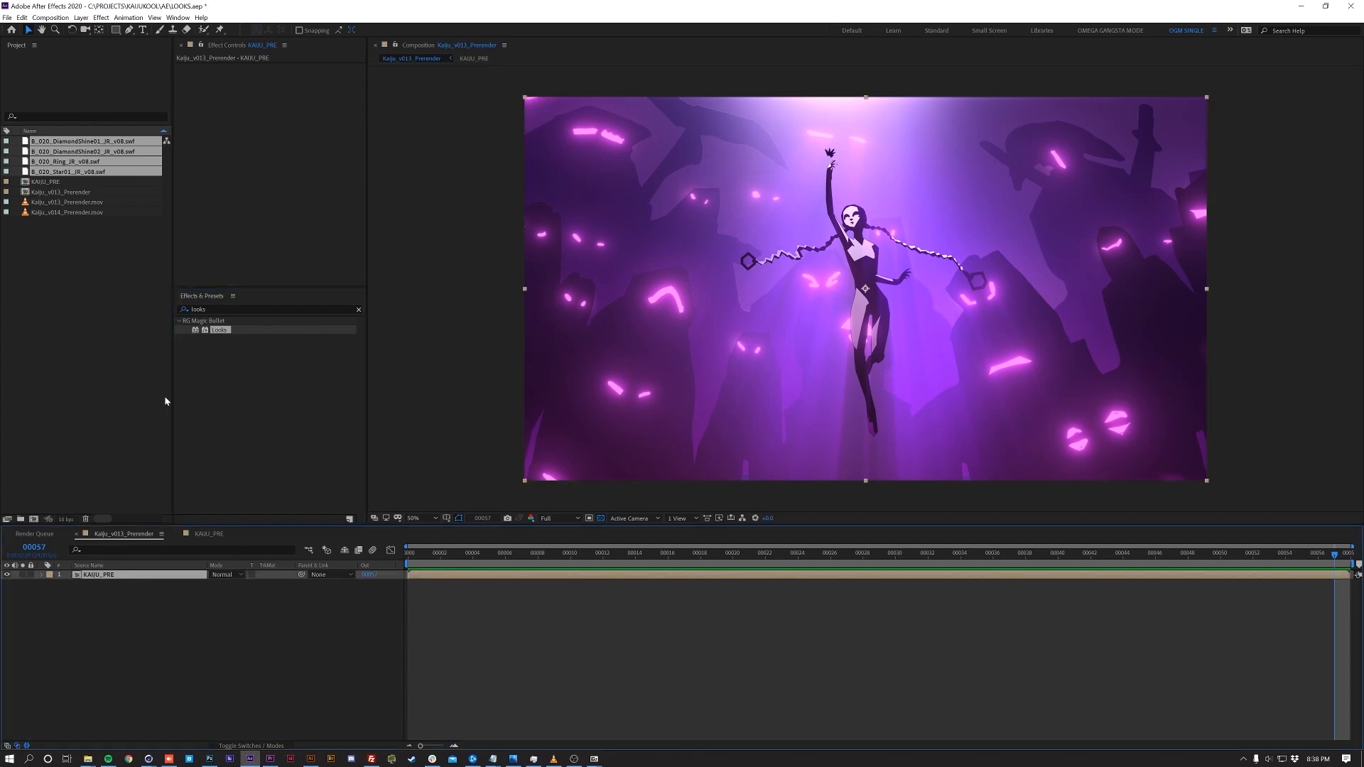
double_click(218, 331)
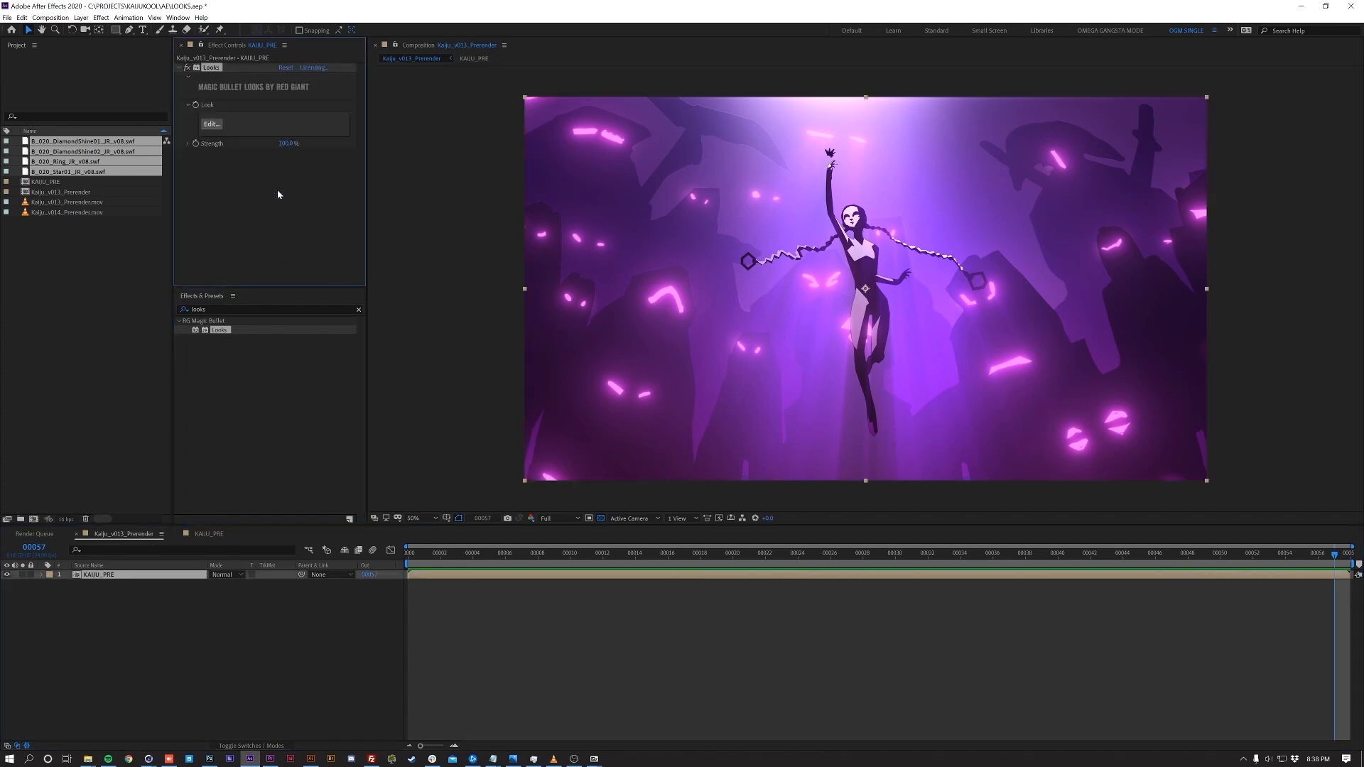
click(212, 125)
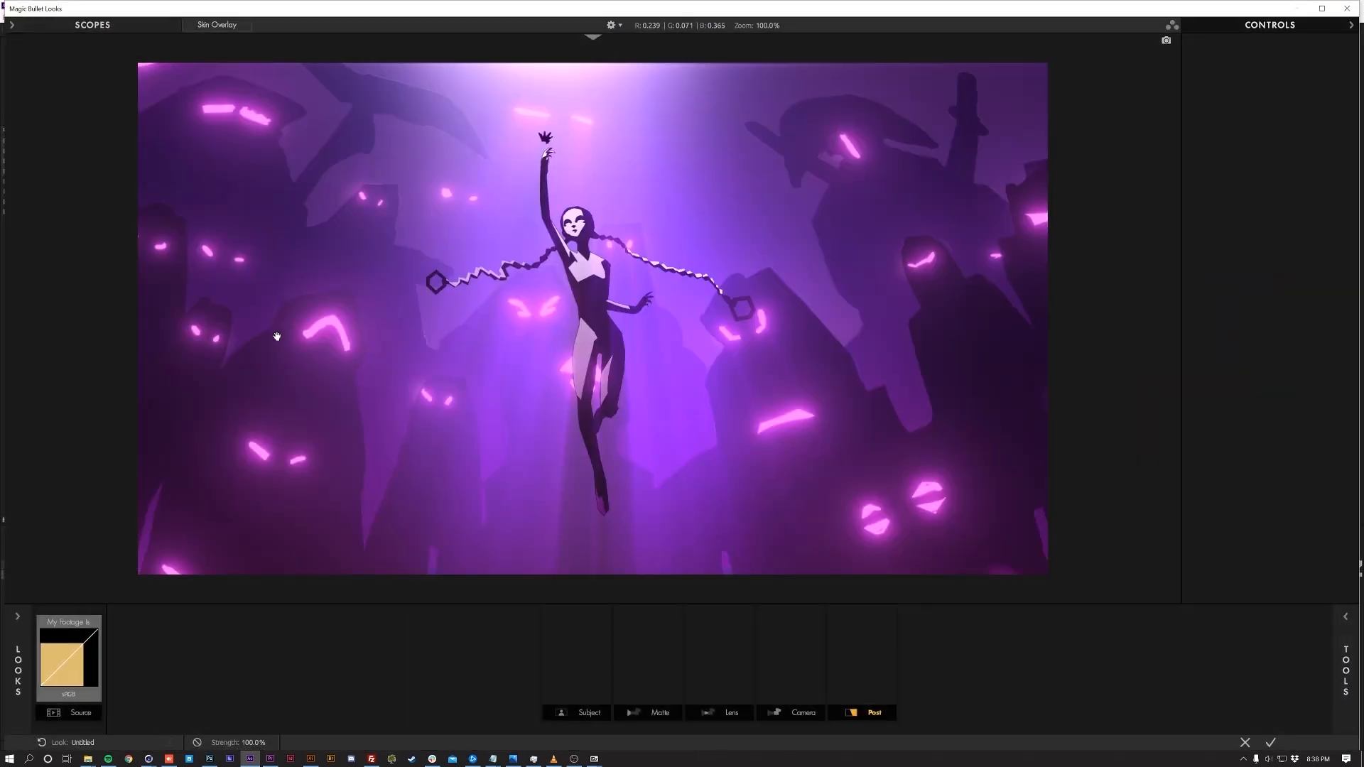
- Look through the available Post, Camera, Lens, Matte and Subject tools in the look editor
click(1336, 680)
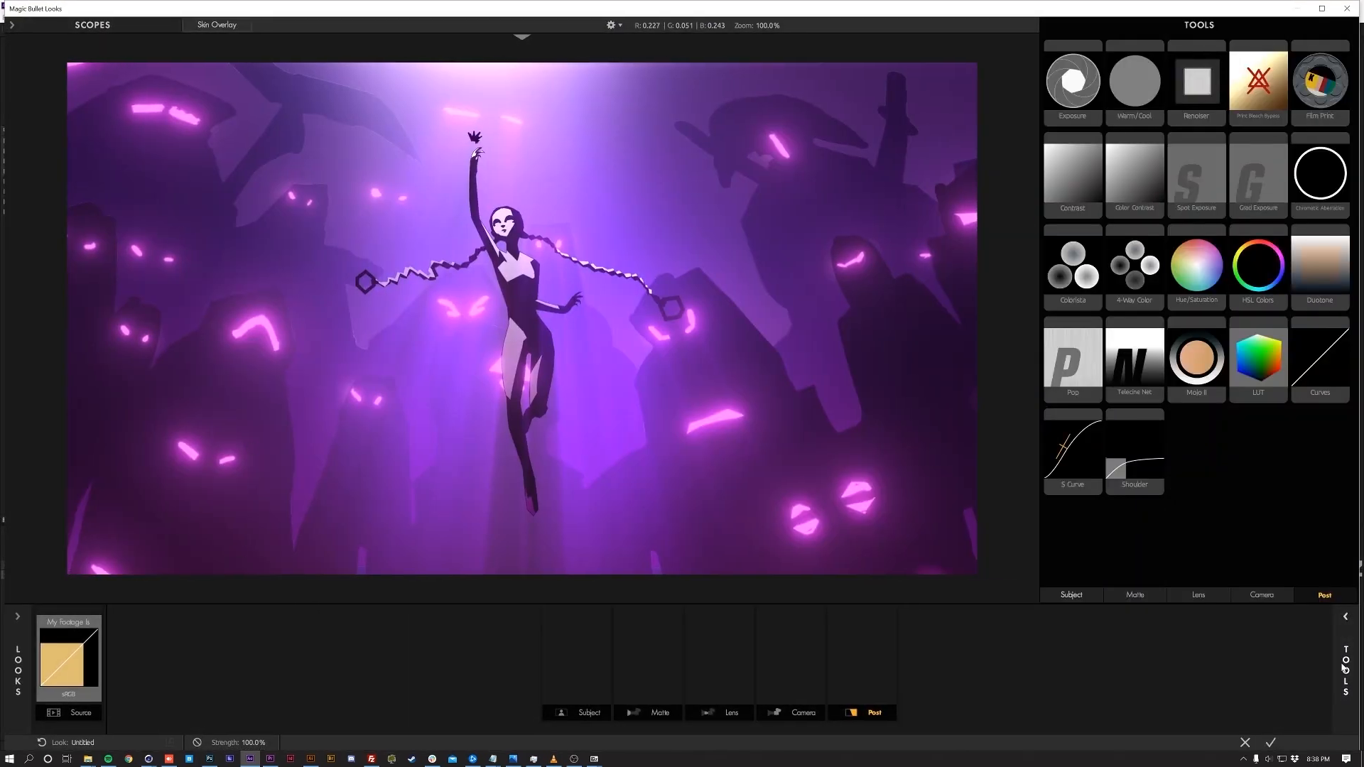
click(1263, 595)
click(1200, 595)
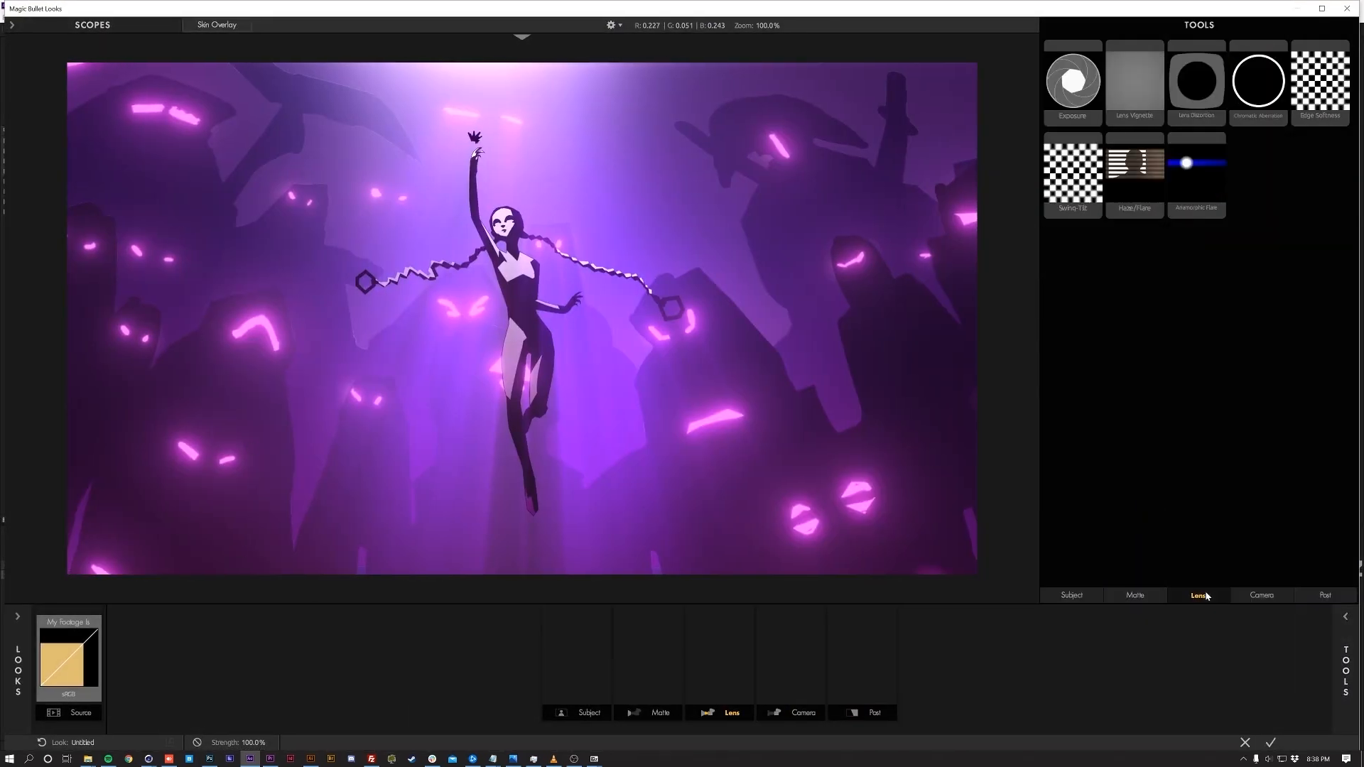
click(1136, 595)
click(1085, 596)
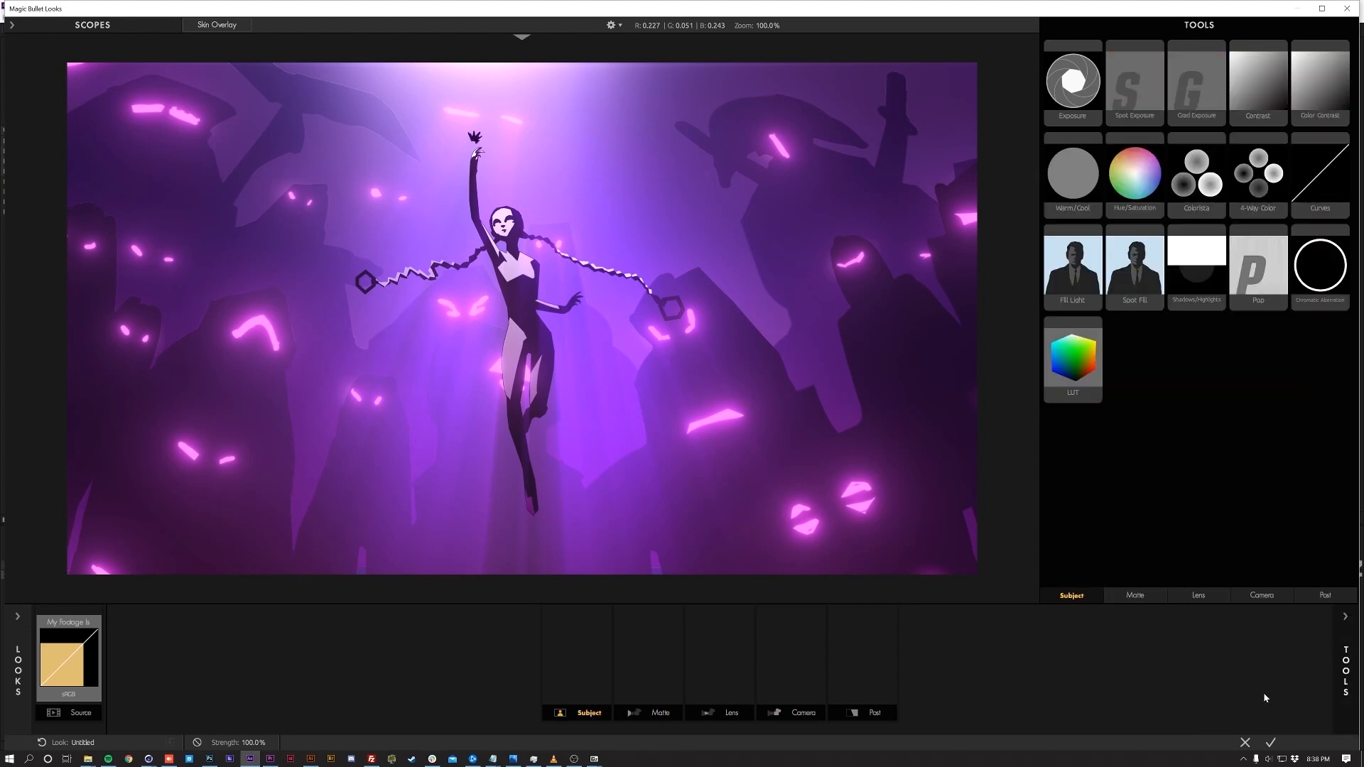
click(1345, 672)
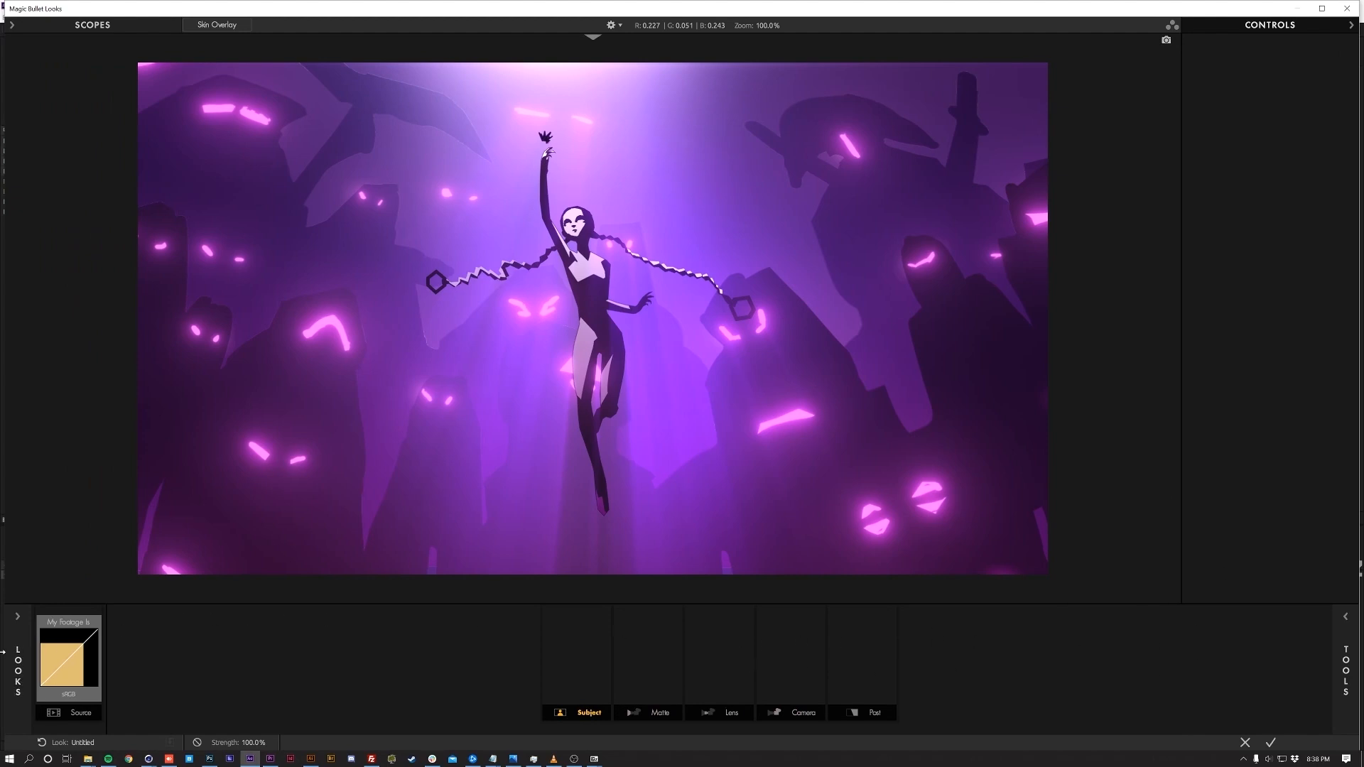
- Browse the preset looks in the Times and Places, Techniques, Replay, People and Neighborhood categories
click(18, 671)
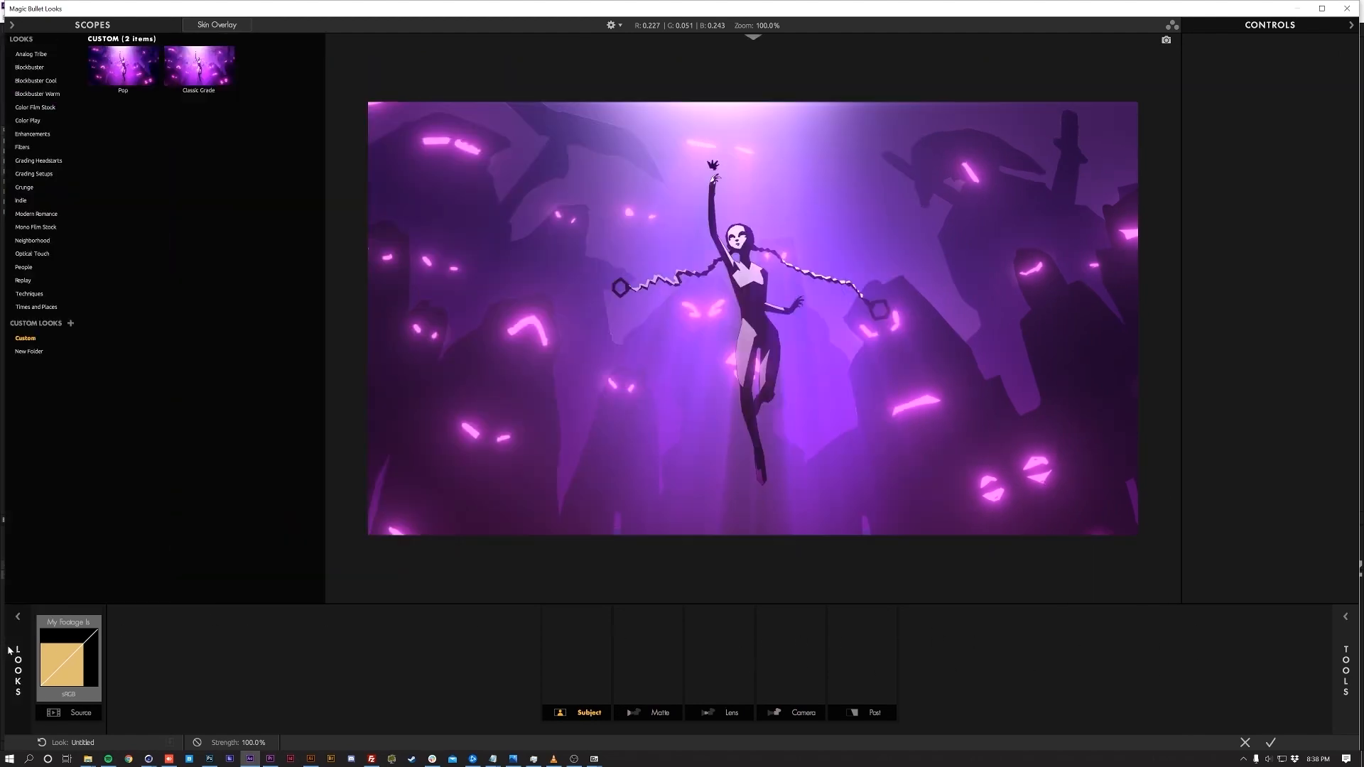
click(42, 308)
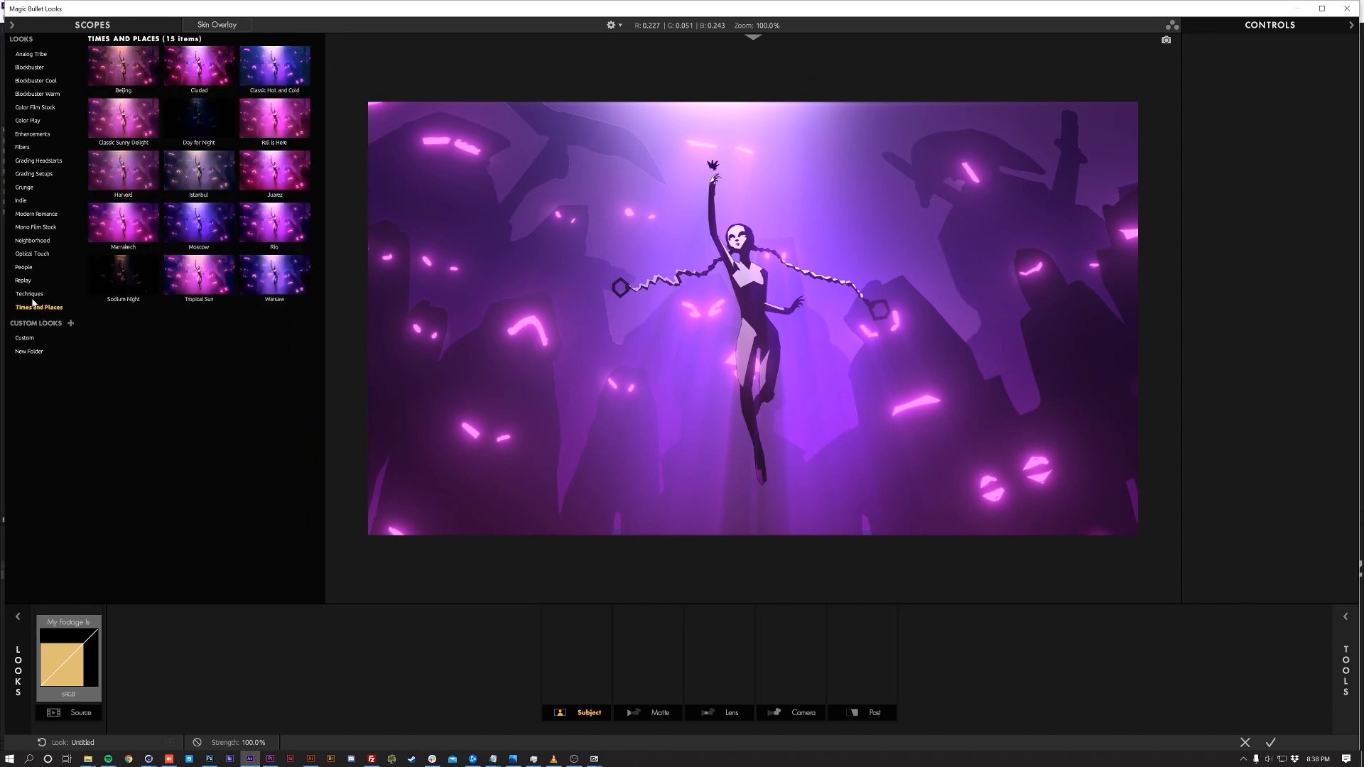
click(31, 294)
click(24, 281)
click(25, 268)
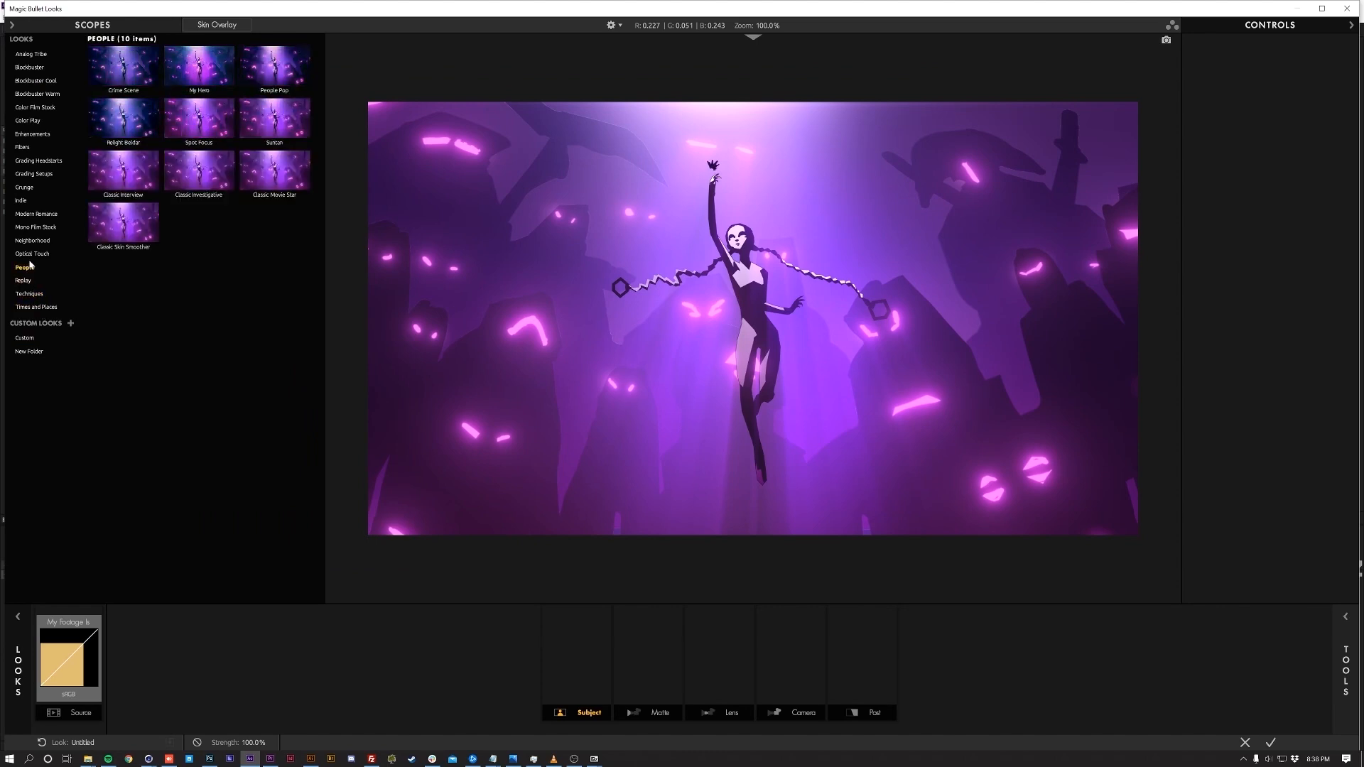
click(30, 243)
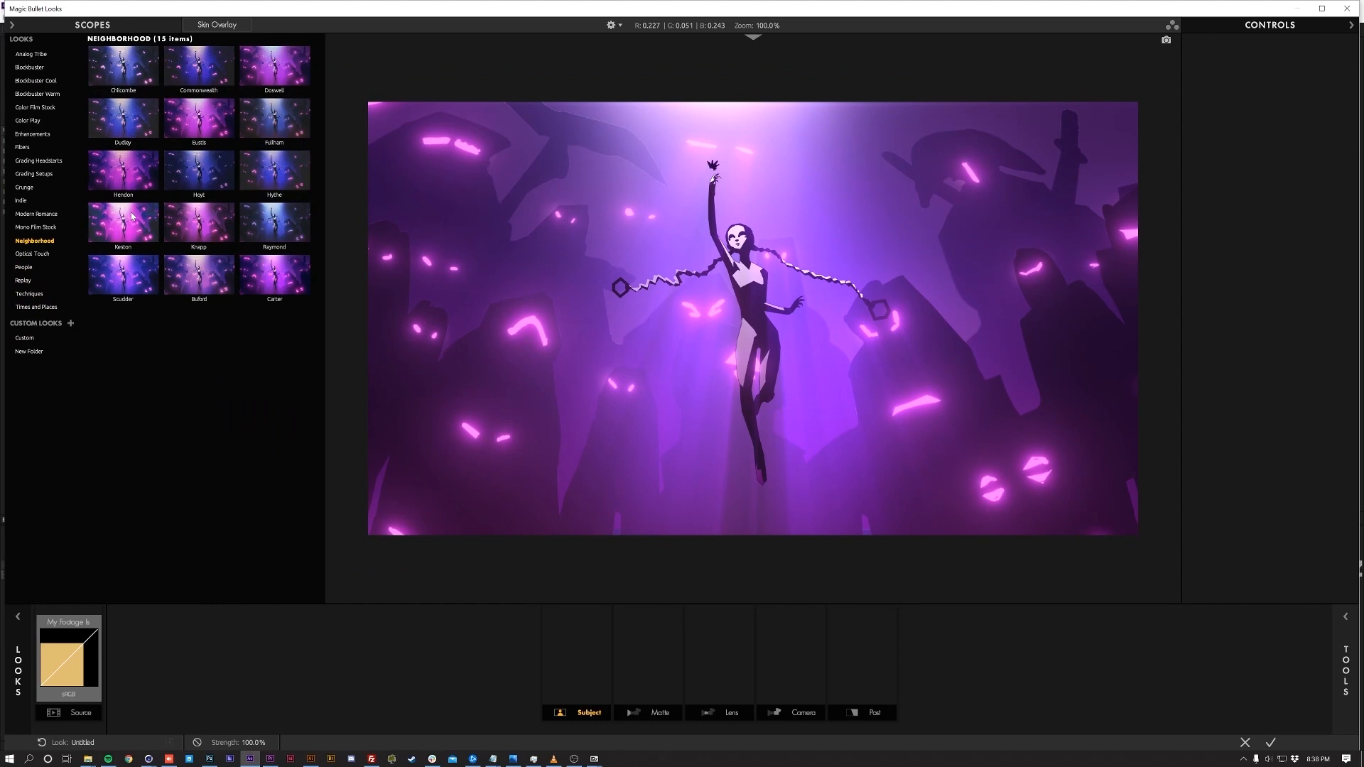
- Preview Buford and other Neighborhood looks on the shot, plus Duotone Pushed, Big Duotone and Colorista Only from Techniques
click(183, 228)
click(189, 264)
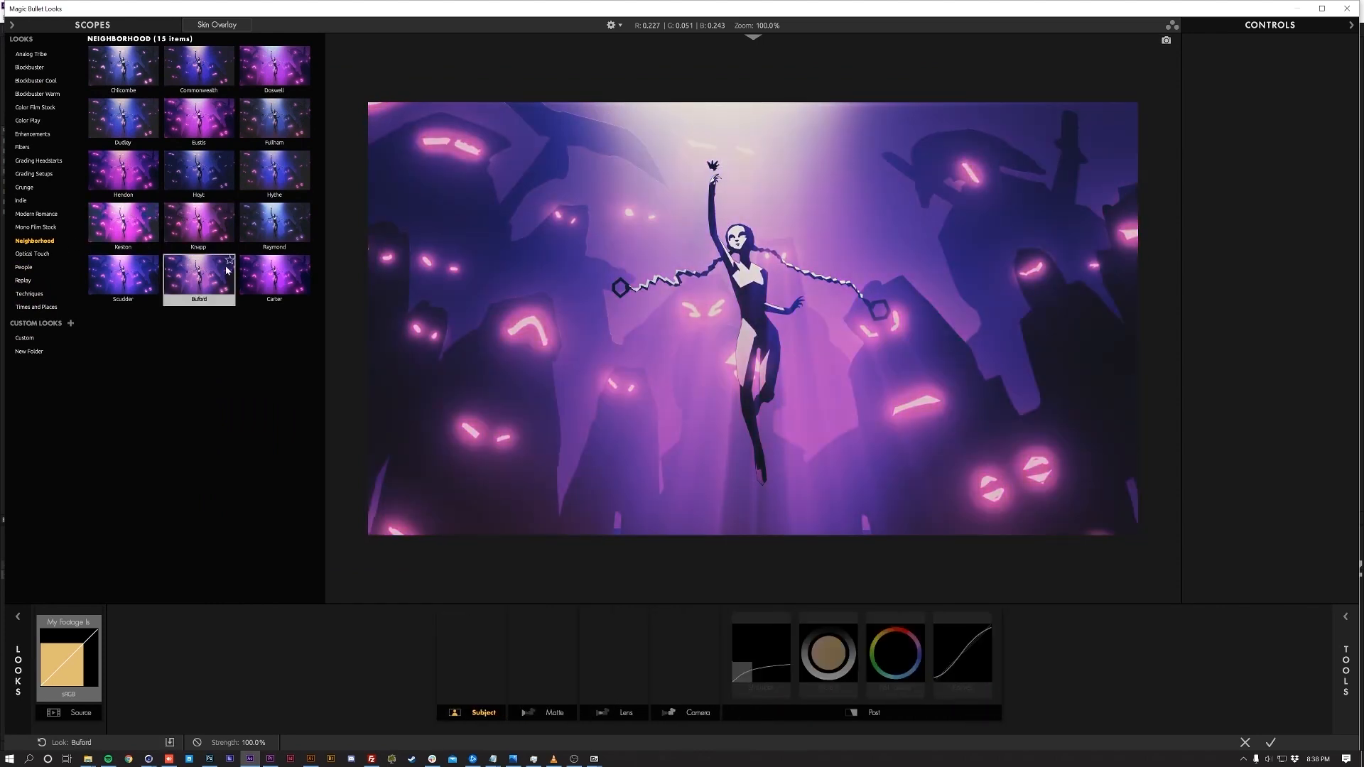
click(254, 272)
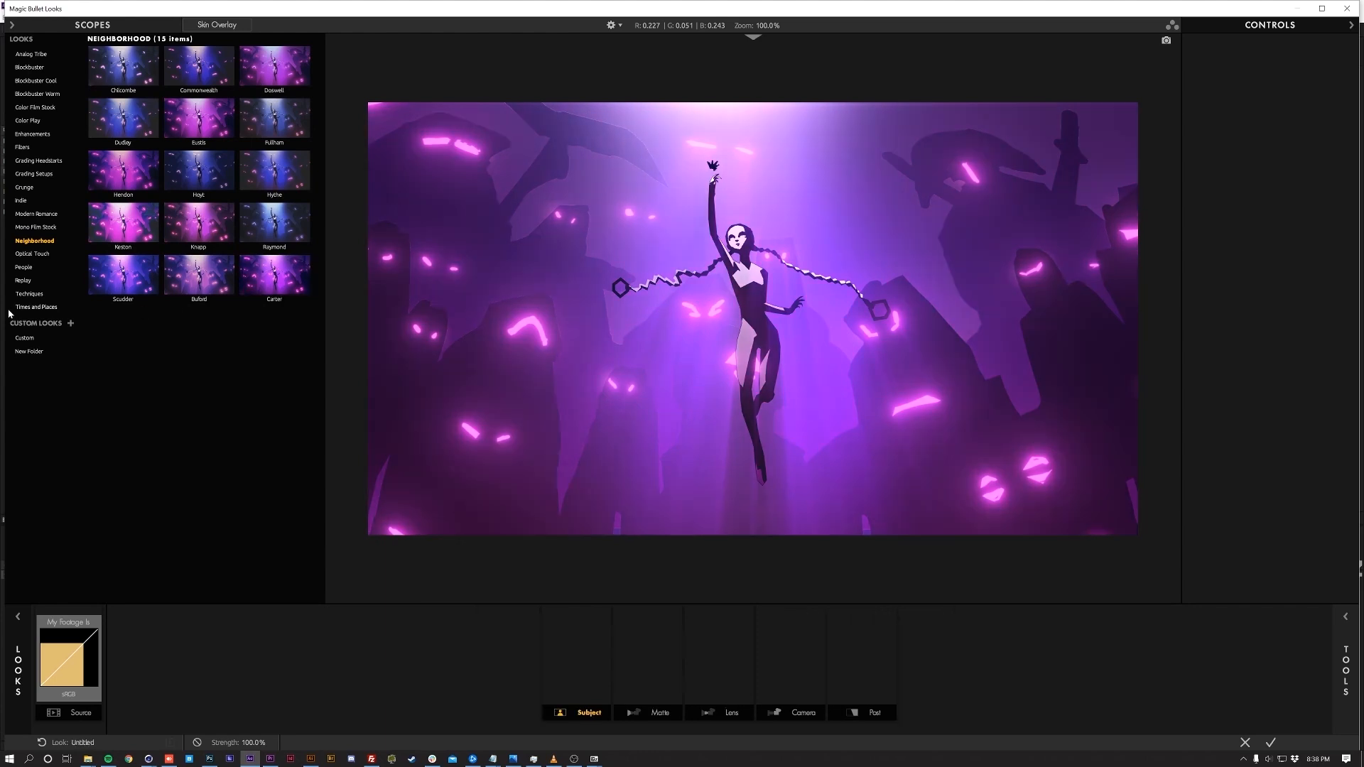
click(30, 294)
click(140, 177)
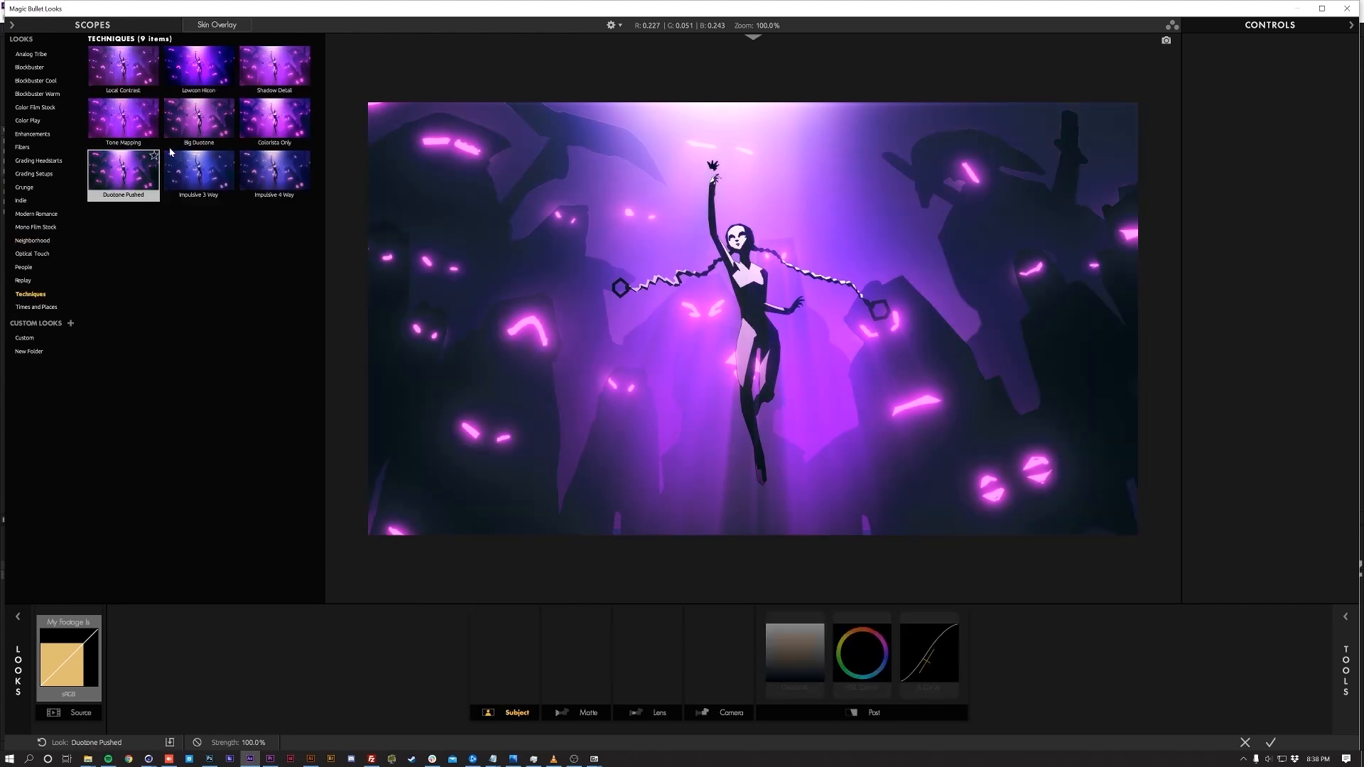
click(199, 139)
click(275, 137)
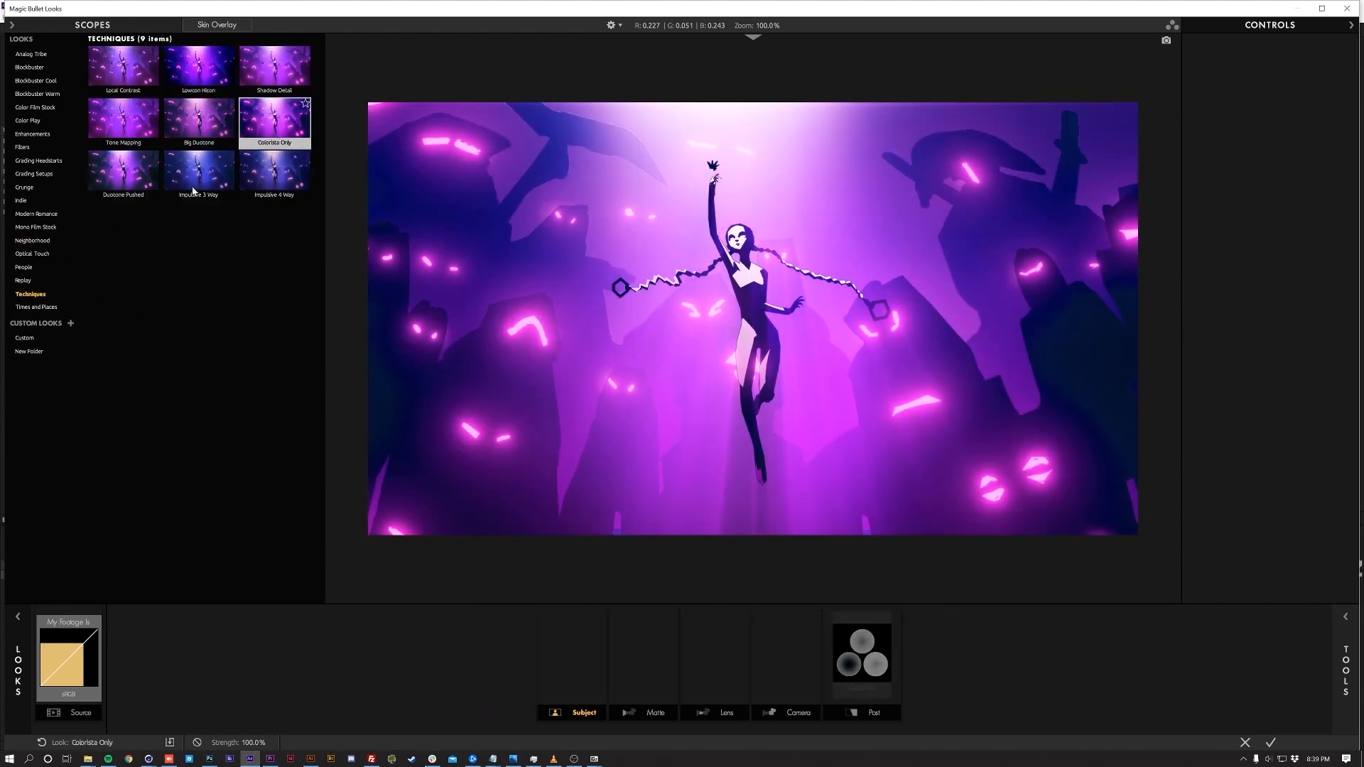
- Apply the Rio look from the Times and Places category and close the looks browser
click(39, 307)
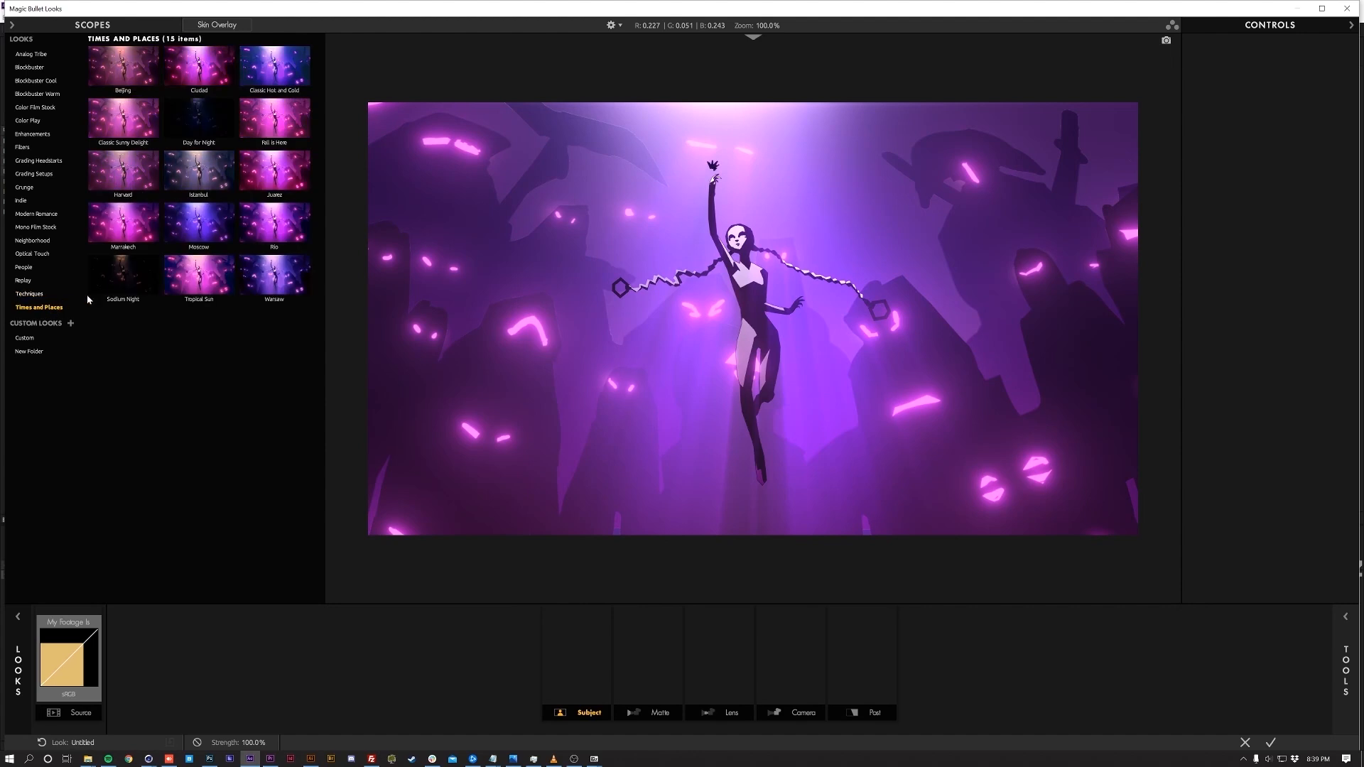
click(269, 229)
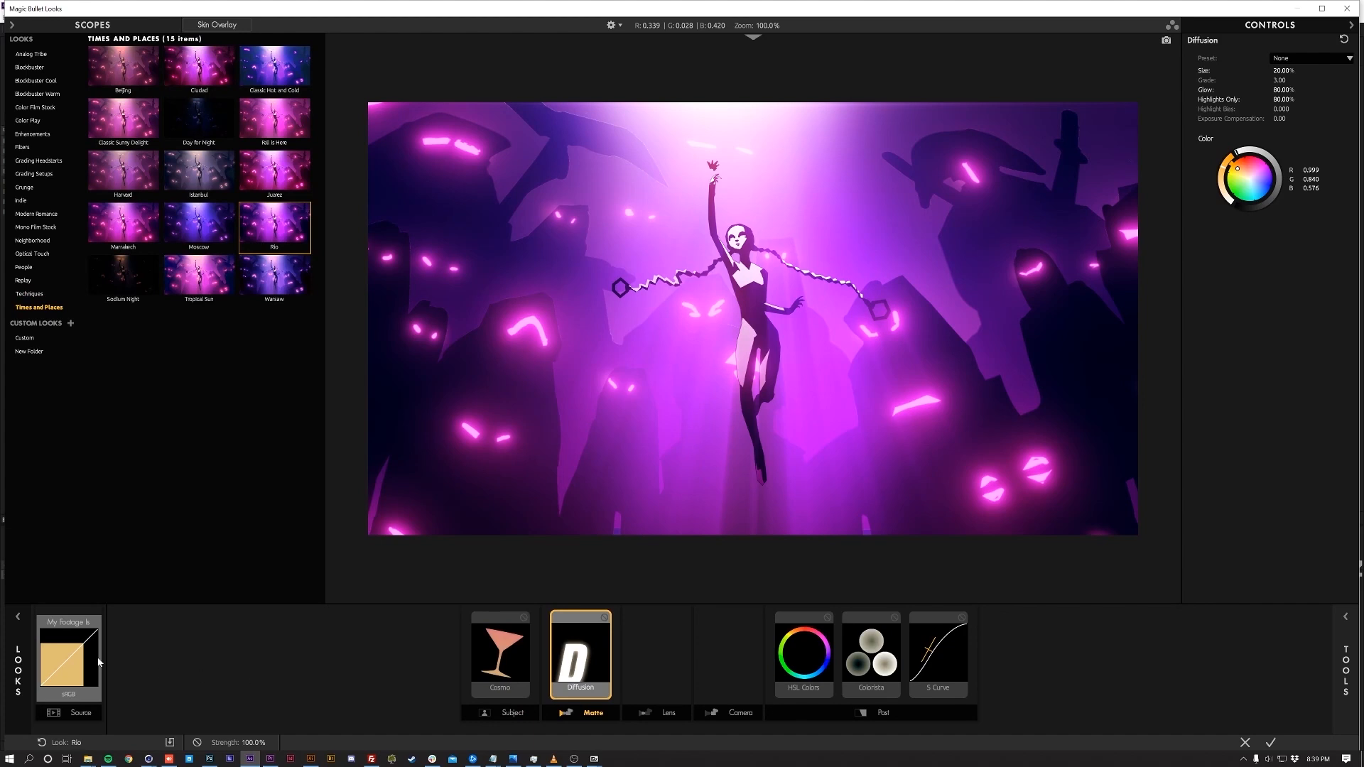
click(17, 667)
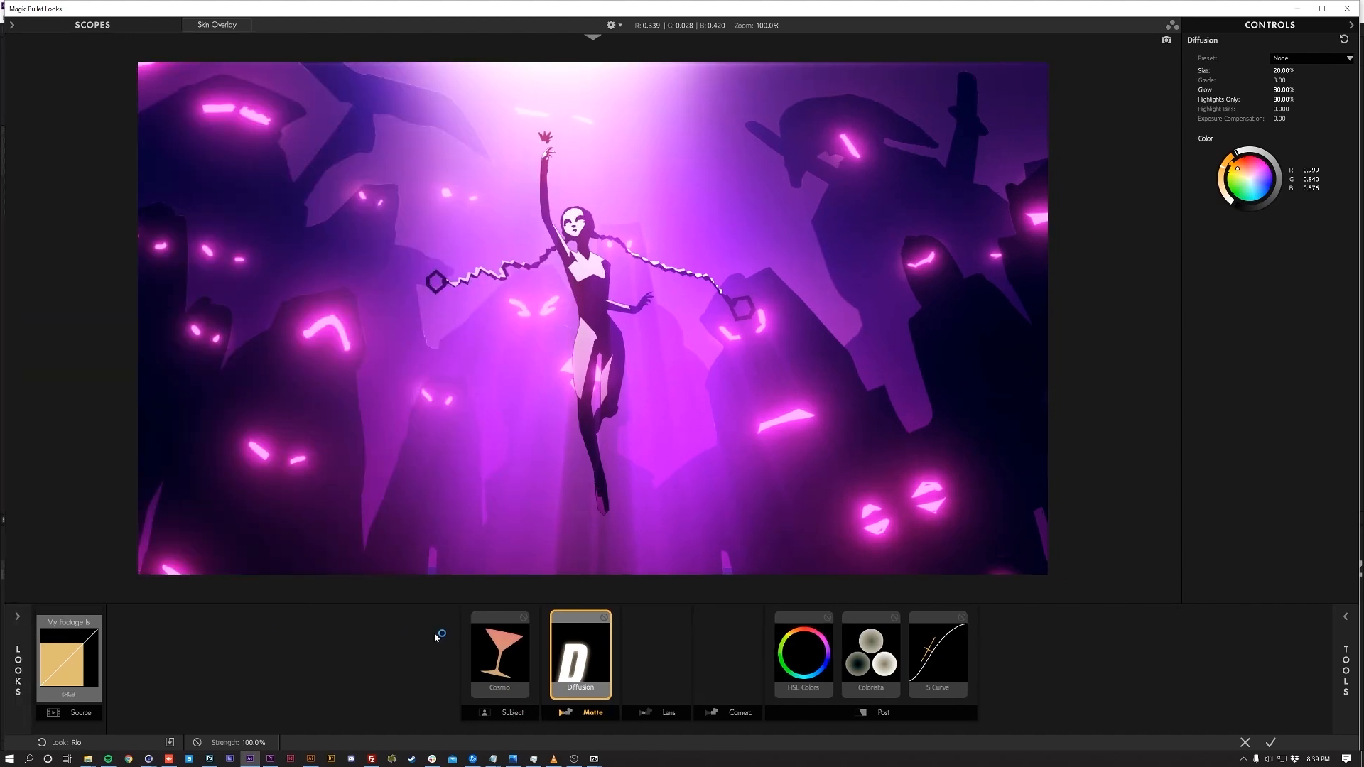
- Disable the Rio look's Cosmo, Diffusion, HSL Colors, Colorista and S Curve tools
click(525, 620)
click(604, 617)
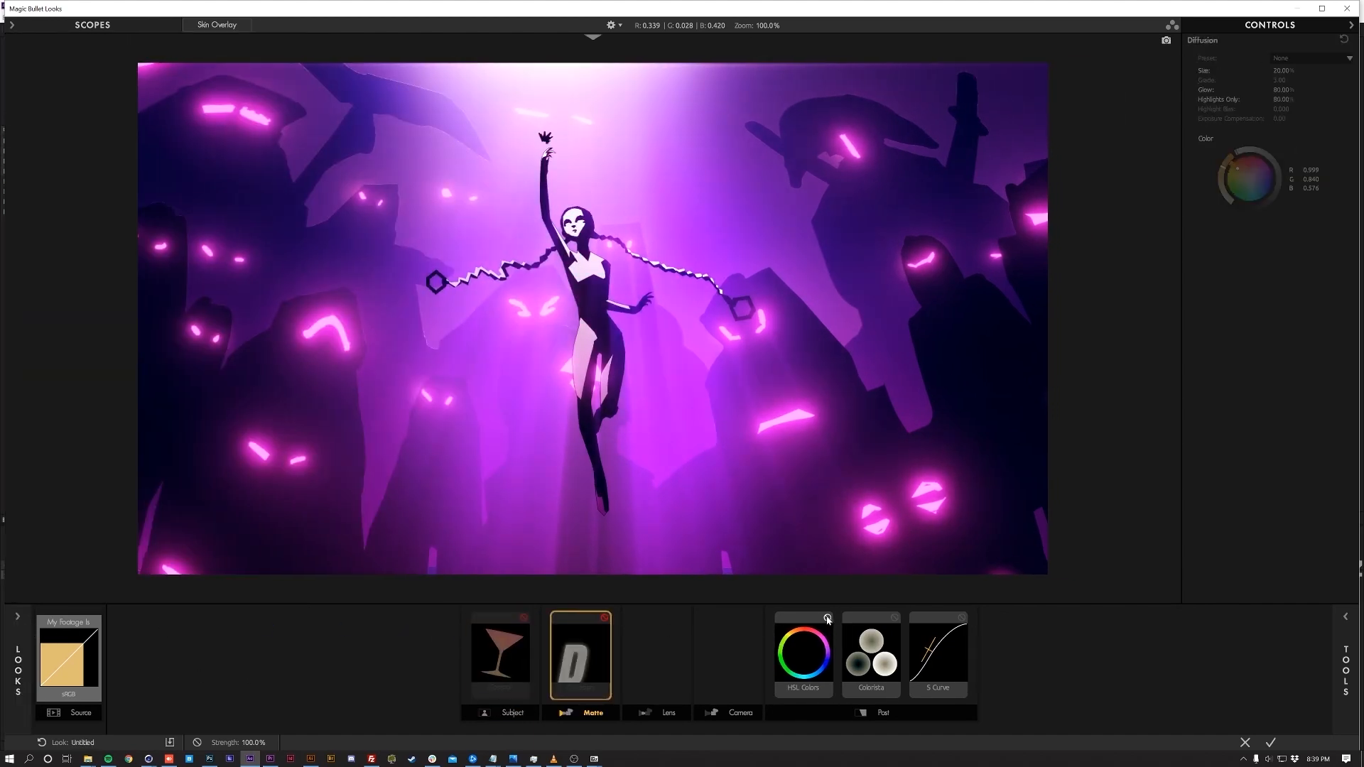
click(827, 617)
click(897, 620)
click(897, 620)
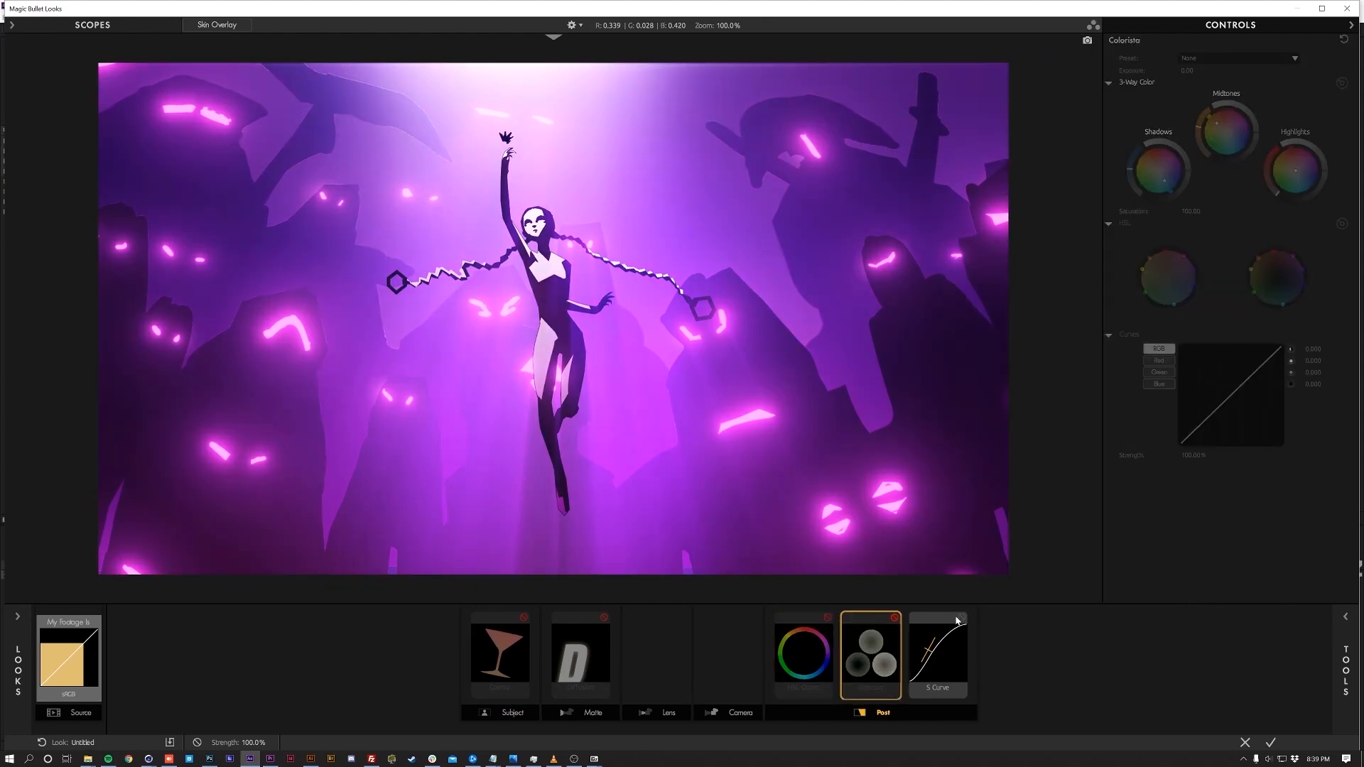
click(961, 617)
- Toggle the Cosmo tool to check its effect on the shot and delete it from the look
click(528, 620)
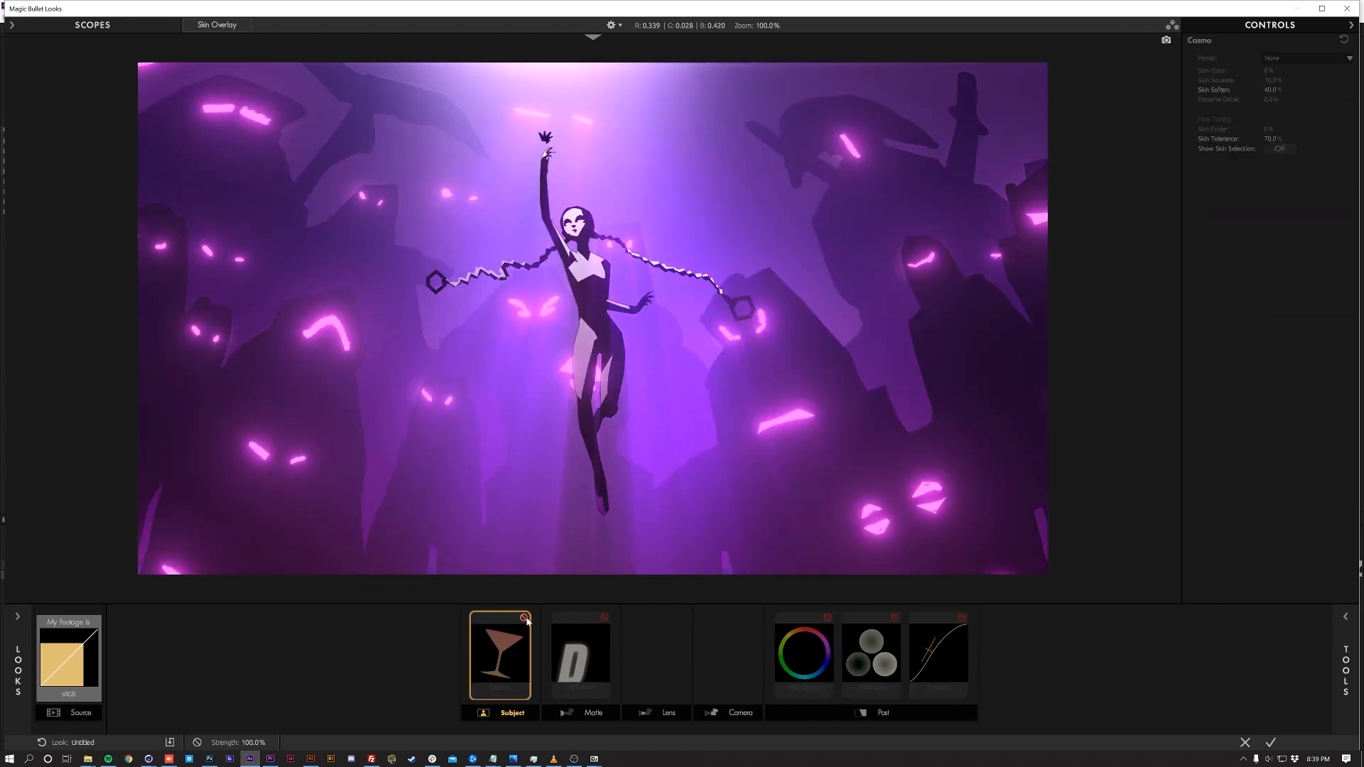
click(525, 618)
click(525, 618)
click(525, 618)
key(Delete)
- Re-enable the Diffusion tool, set its Grade to 4.17 and Glow to 98.30%, and adjust Highlights Only
click(586, 639)
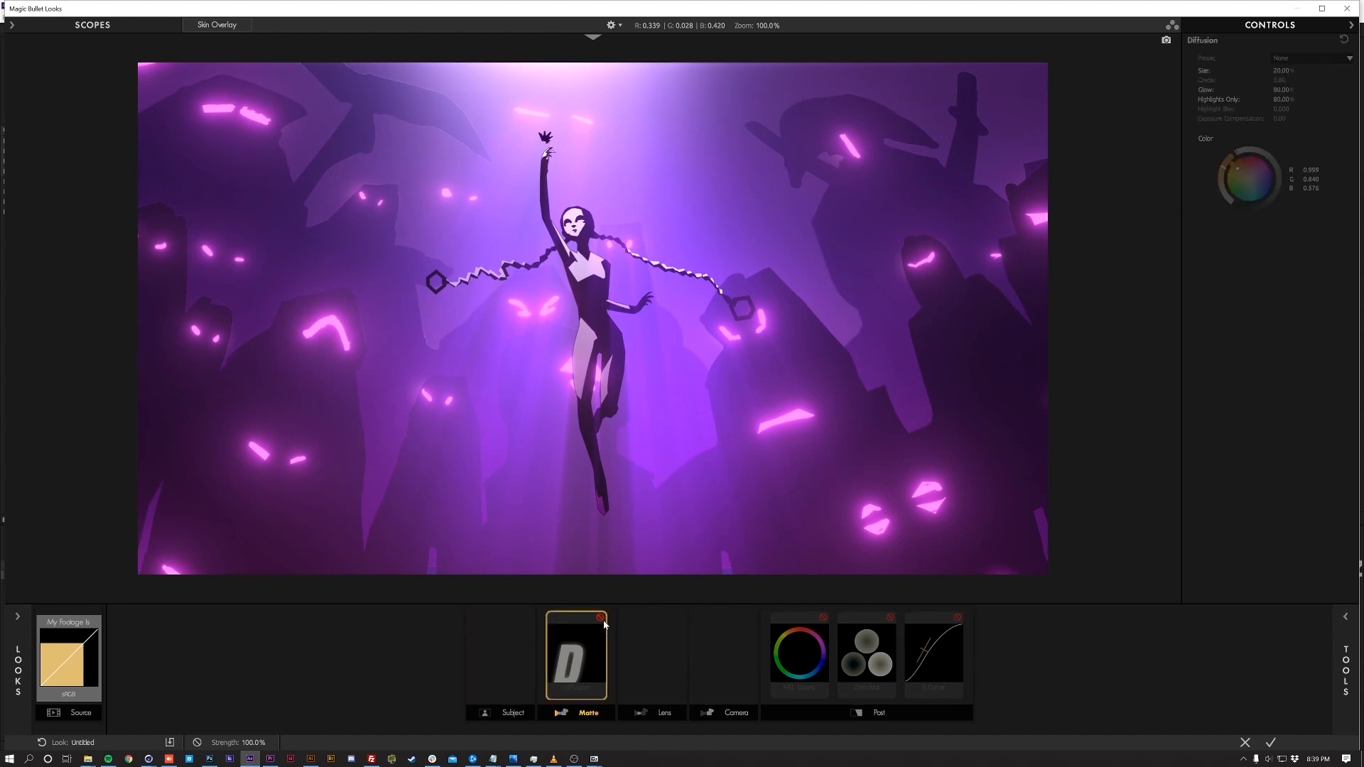
click(600, 618)
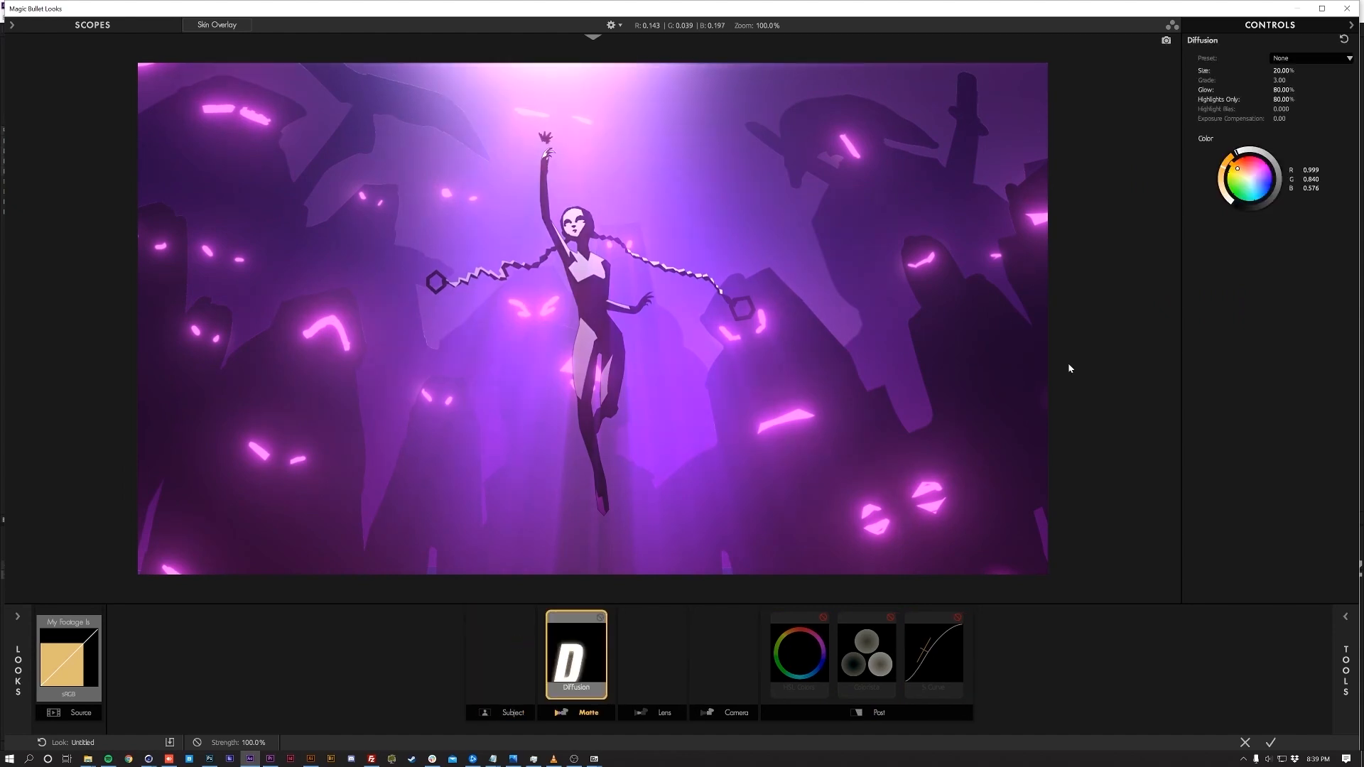
mouse_move(1279, 80)
mouse_down()
mouse_move(1315, 80)
mouse_move(1301, 79)
mouse_up()
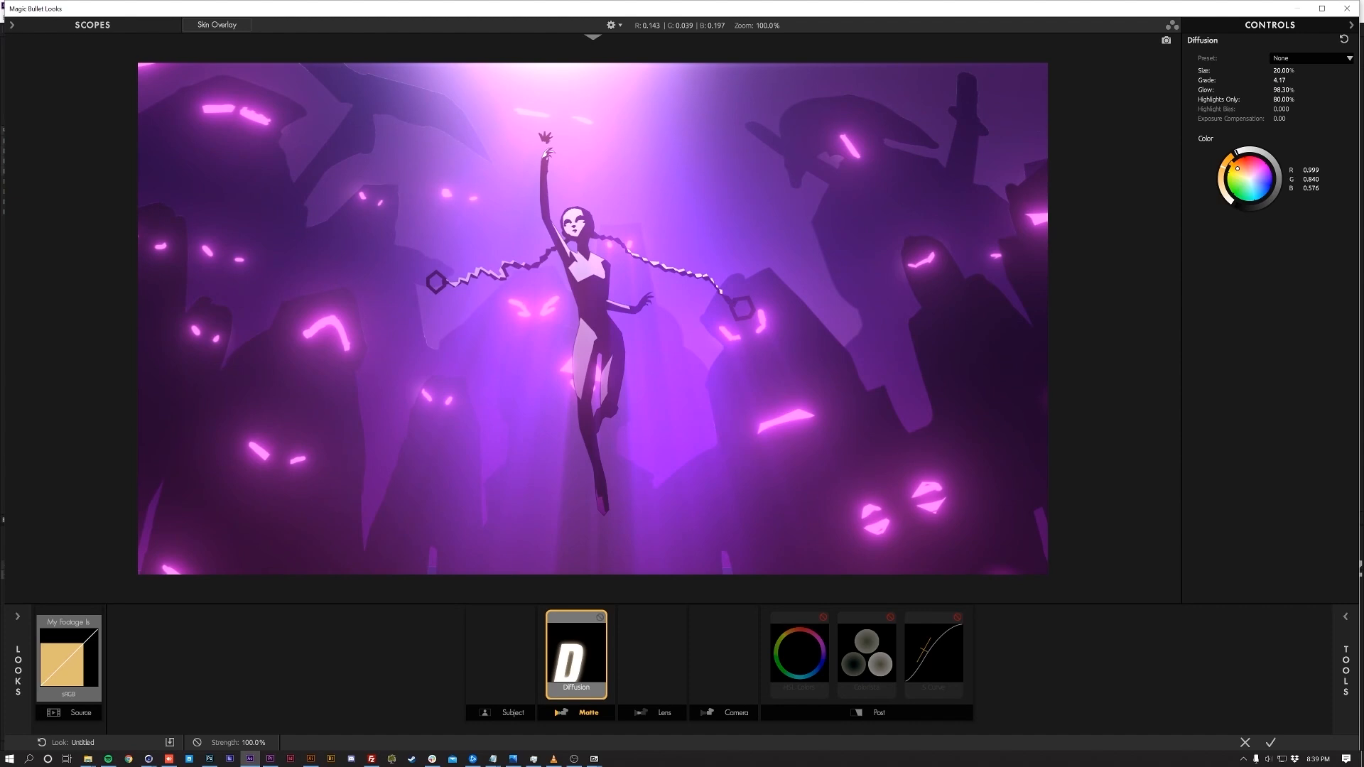
drag(1285, 98, 1016, 275)
- Toggle the HSL Colors tool to compare its effect on the shot and delete it from the look
click(807, 638)
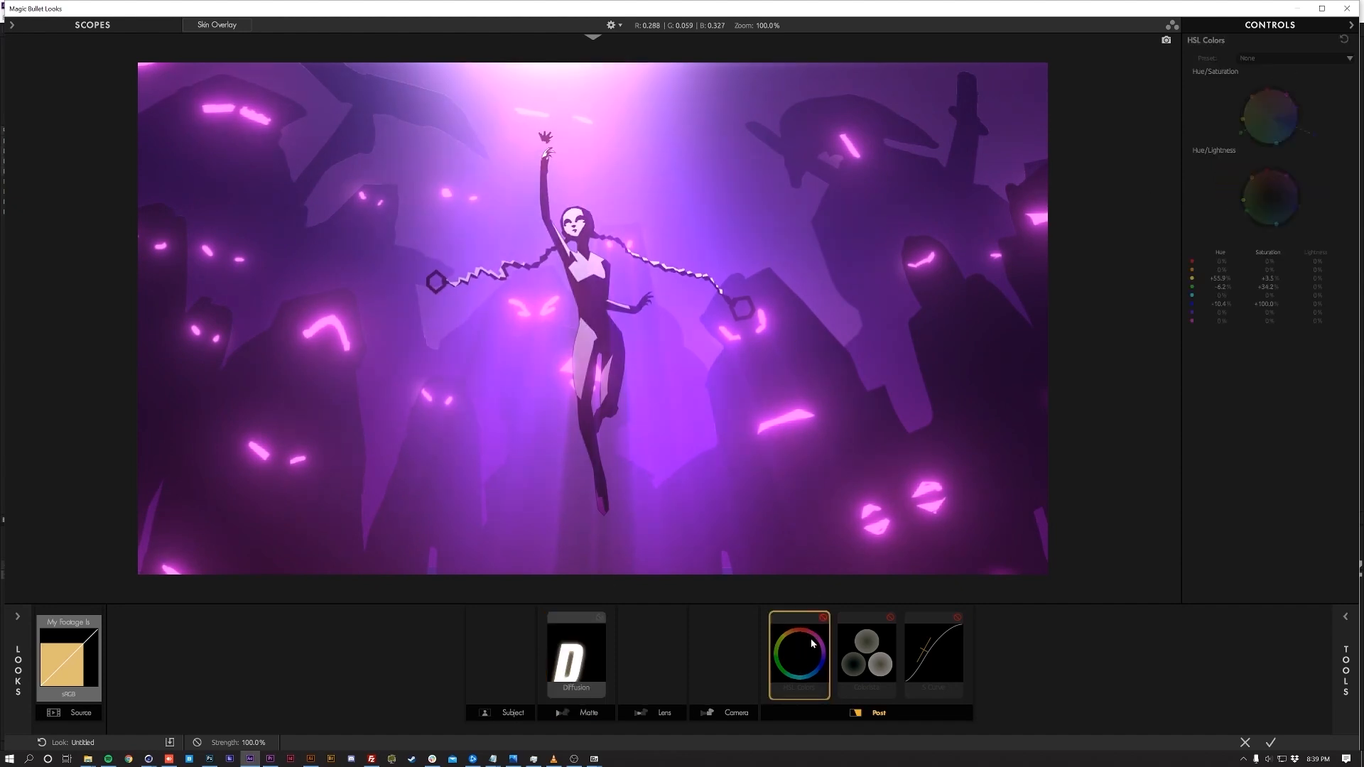
click(822, 618)
click(823, 618)
click(822, 618)
click(823, 618)
click(823, 618)
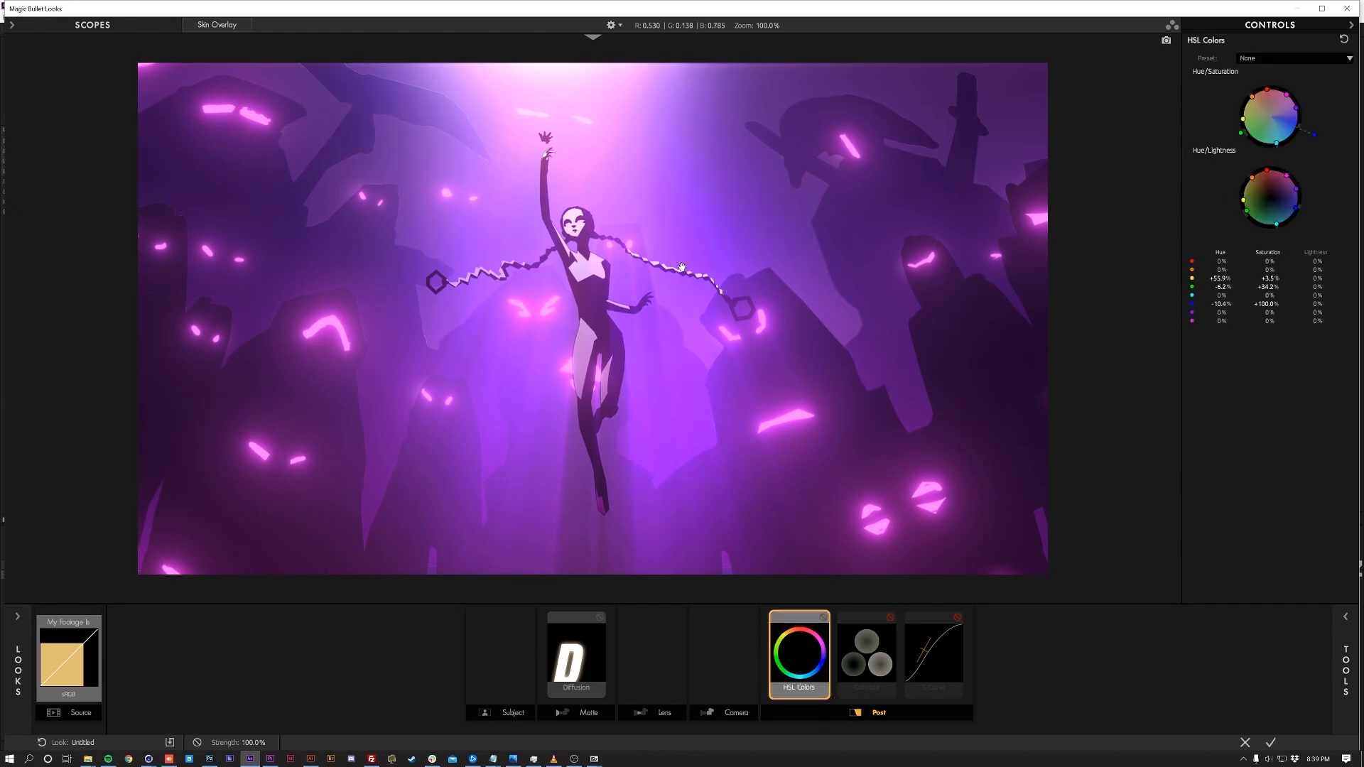
key(Delete)
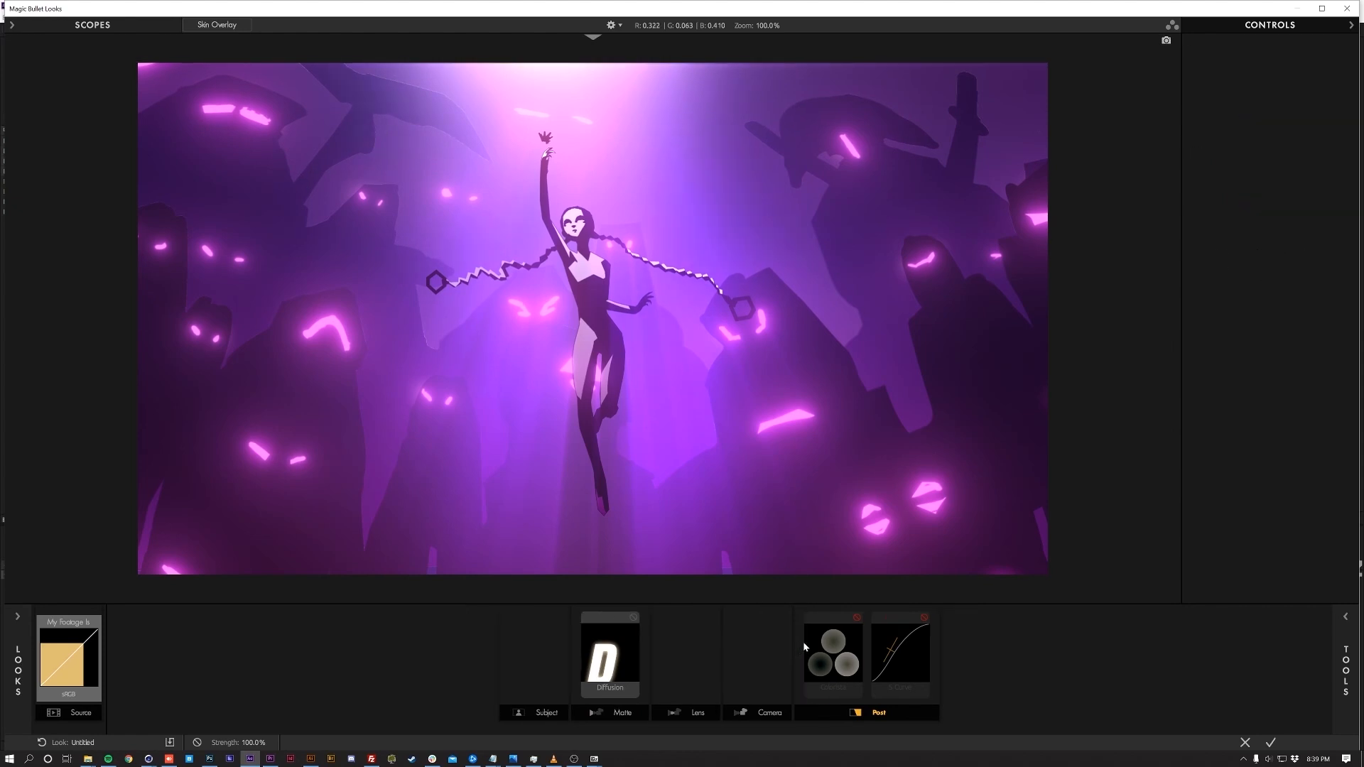
- Re-enable the Colorista tool, try out its 3-Way Color wheels, and compare the shot with and without it
click(844, 637)
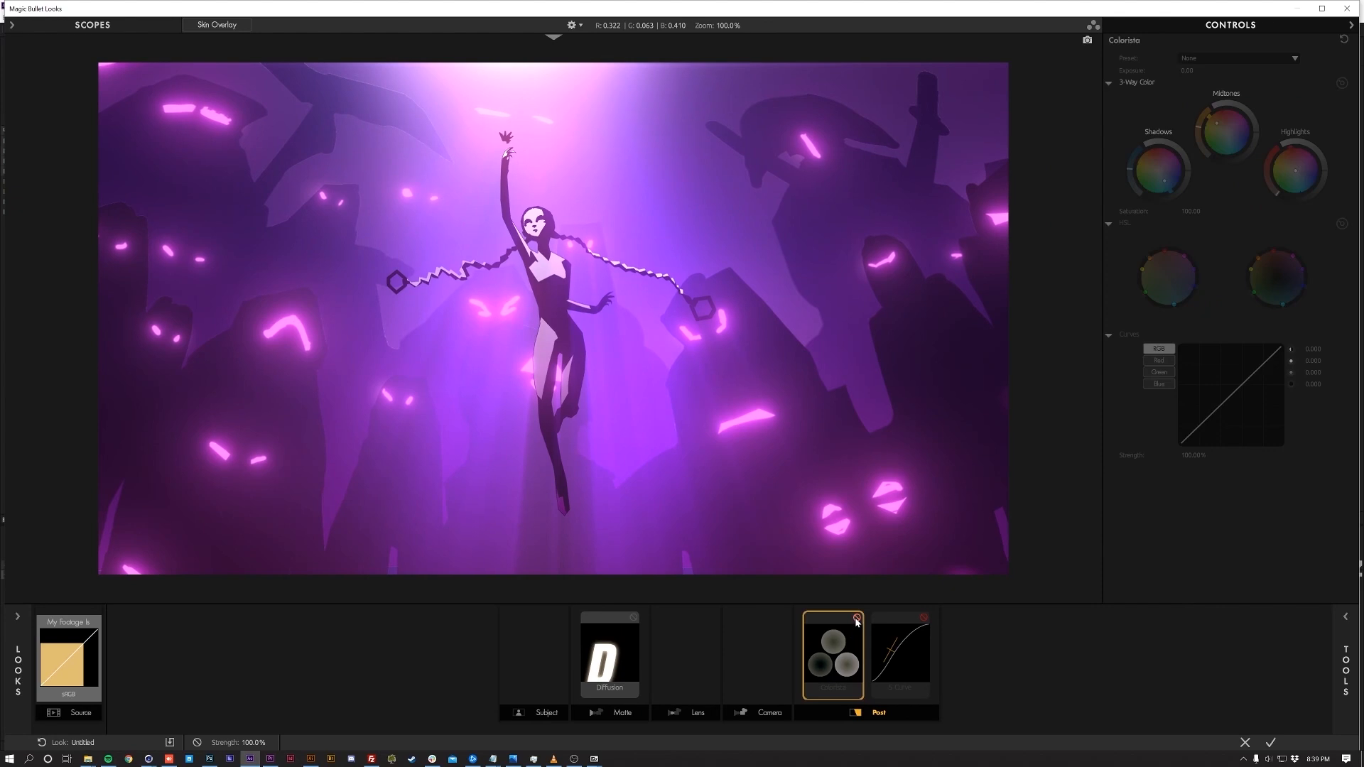
click(857, 619)
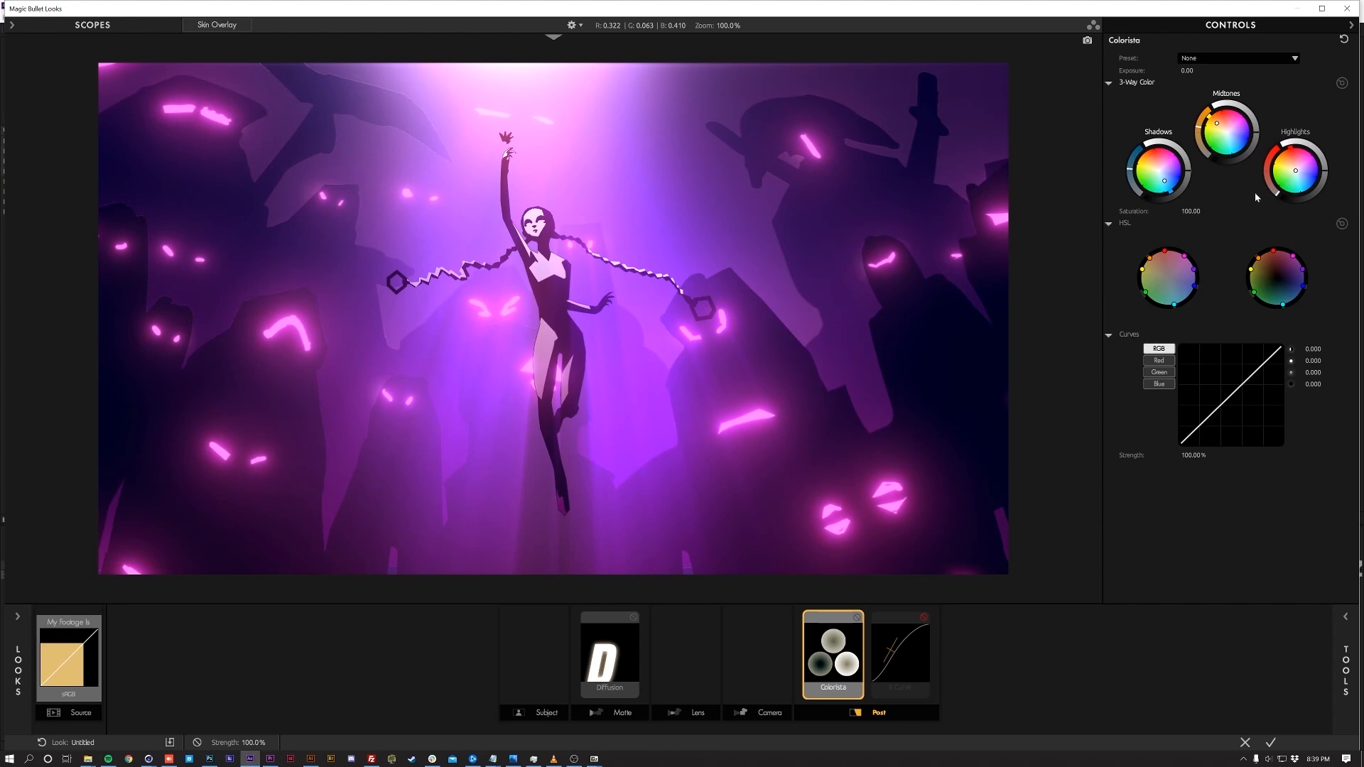
mouse_move(1130, 169)
mouse_down()
mouse_move(1135, 152)
mouse_move(1129, 171)
mouse_up()
drag(1198, 128, 1200, 117)
mouse_move(1187, 172)
mouse_down()
mouse_move(1186, 159)
mouse_move(1184, 186)
mouse_move(1187, 170)
mouse_up()
drag(1163, 178, 1154, 165)
click(856, 617)
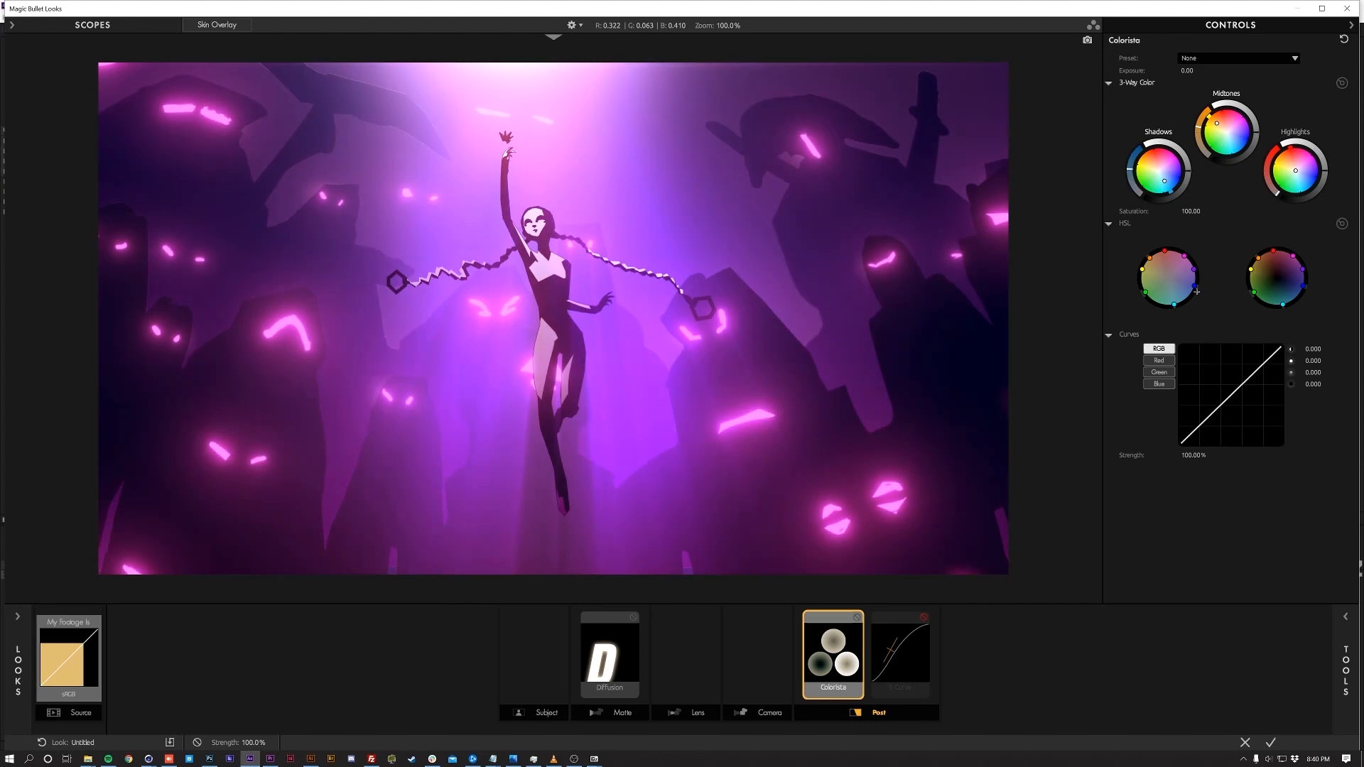
click(856, 618)
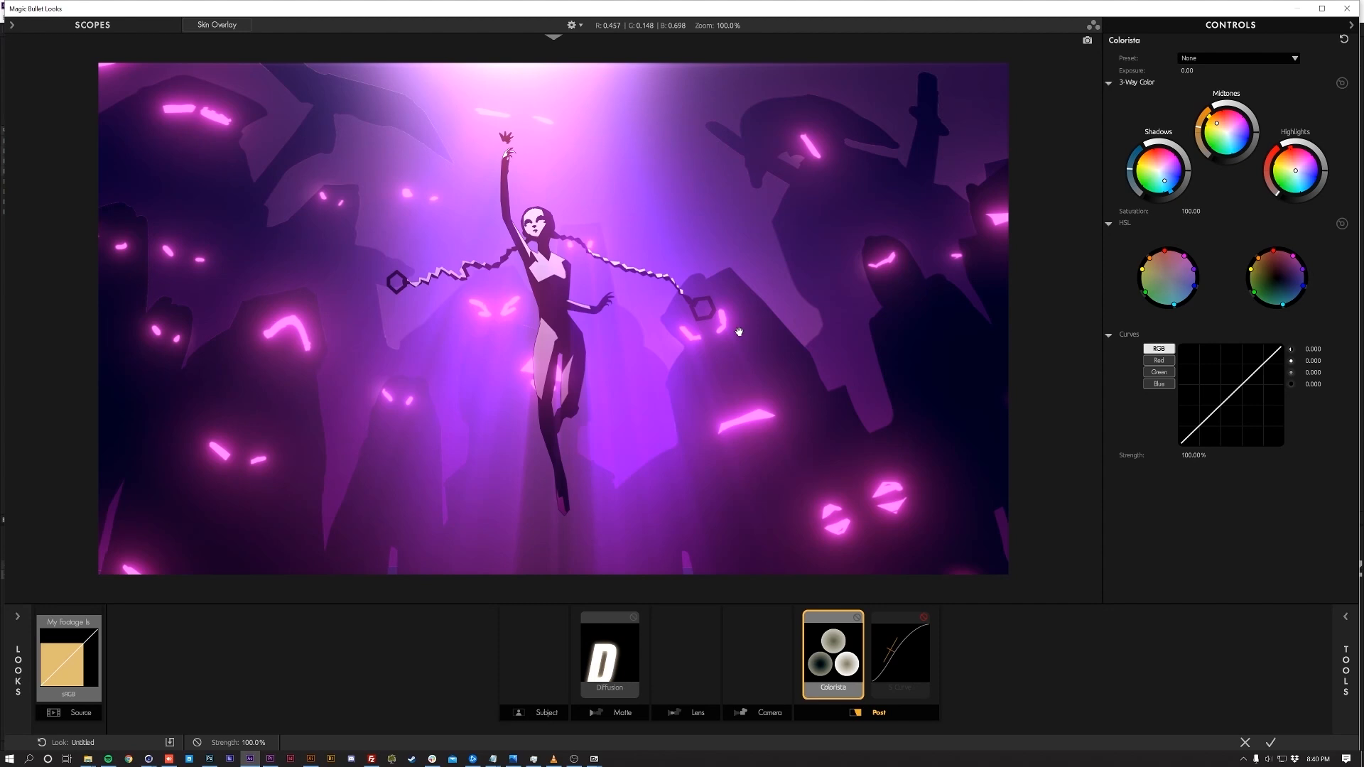
click(857, 619)
click(857, 618)
- Re-enable the S Curve tool and soften its curve to contrast 1.290, midpoint 0.367 and brightness 0.556
click(913, 661)
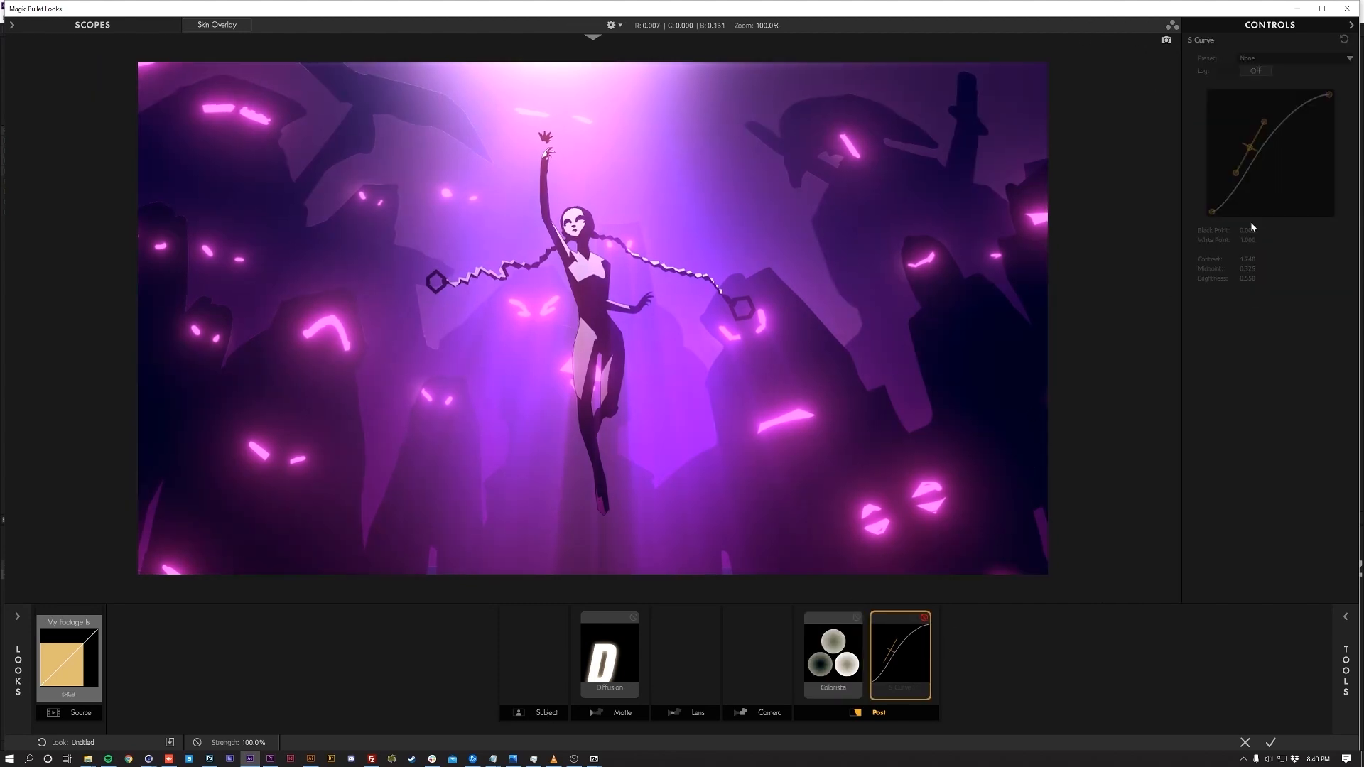
click(925, 618)
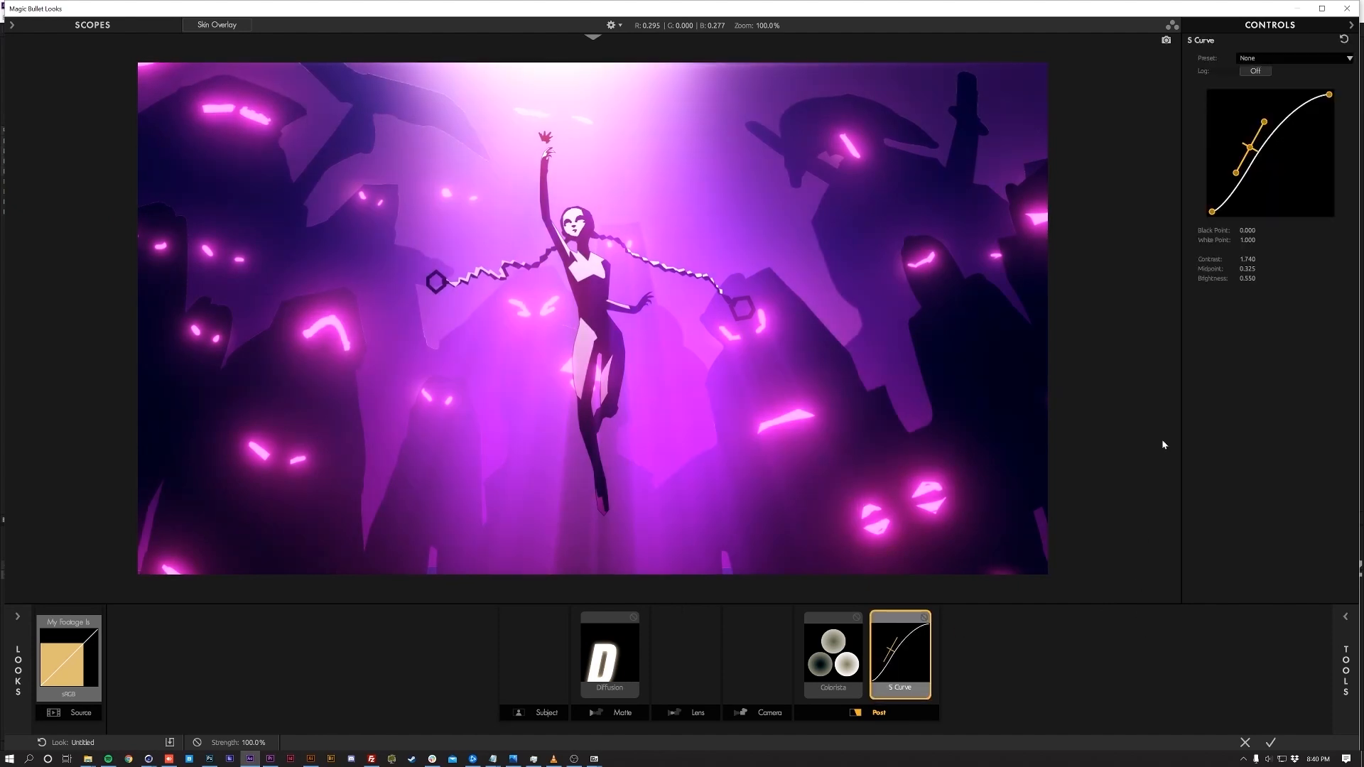
drag(1248, 147, 1239, 171)
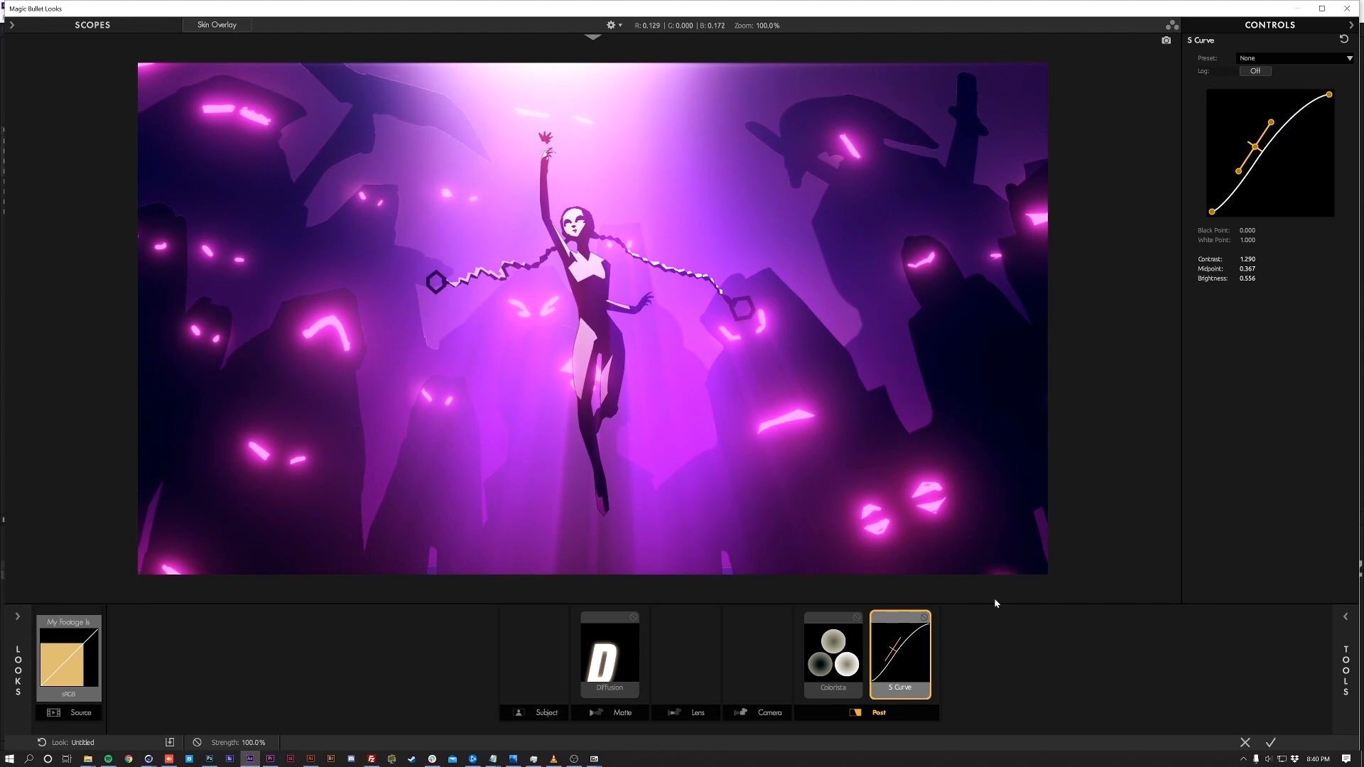
- Accept the look and toggle the Looks effect on KAIJU_PRE to compare the shot before and after grading
click(1270, 742)
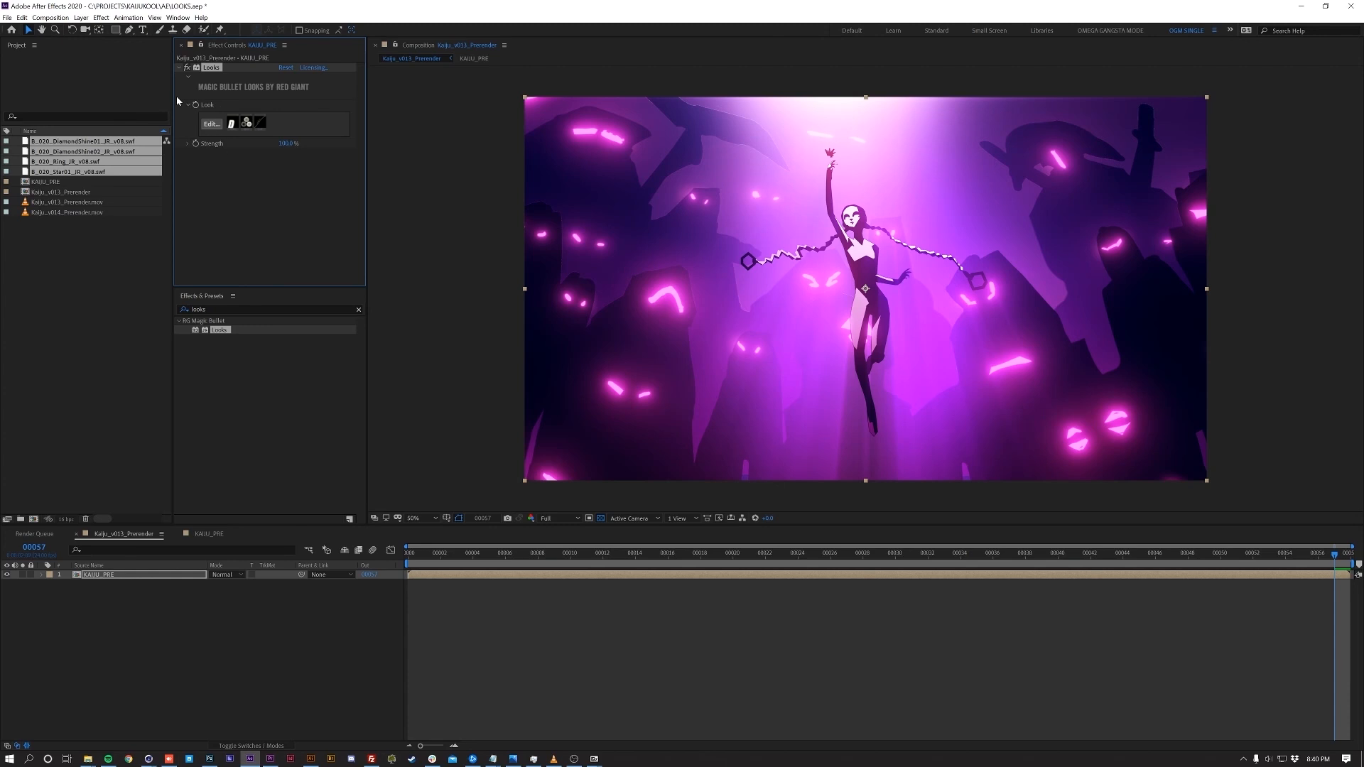
click(189, 68)
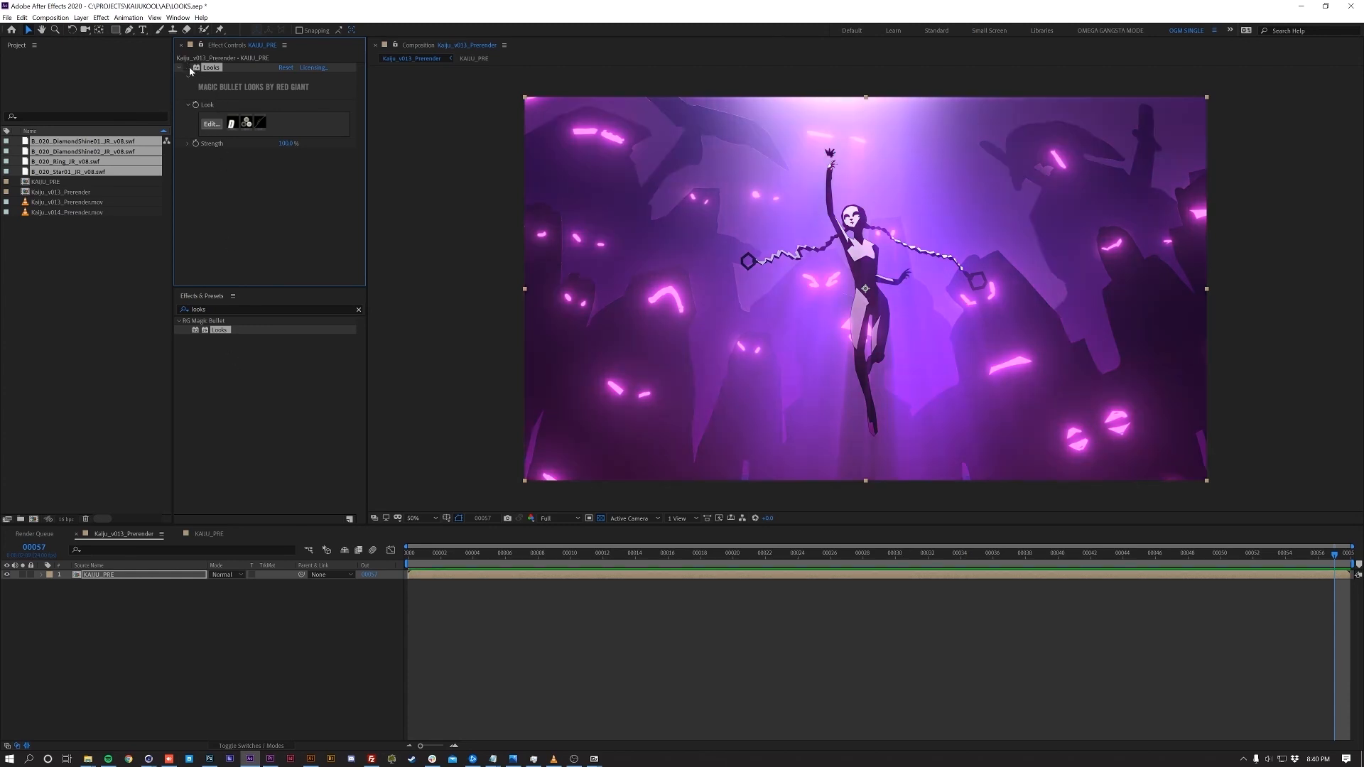
click(189, 68)
click(190, 69)
click(190, 69)
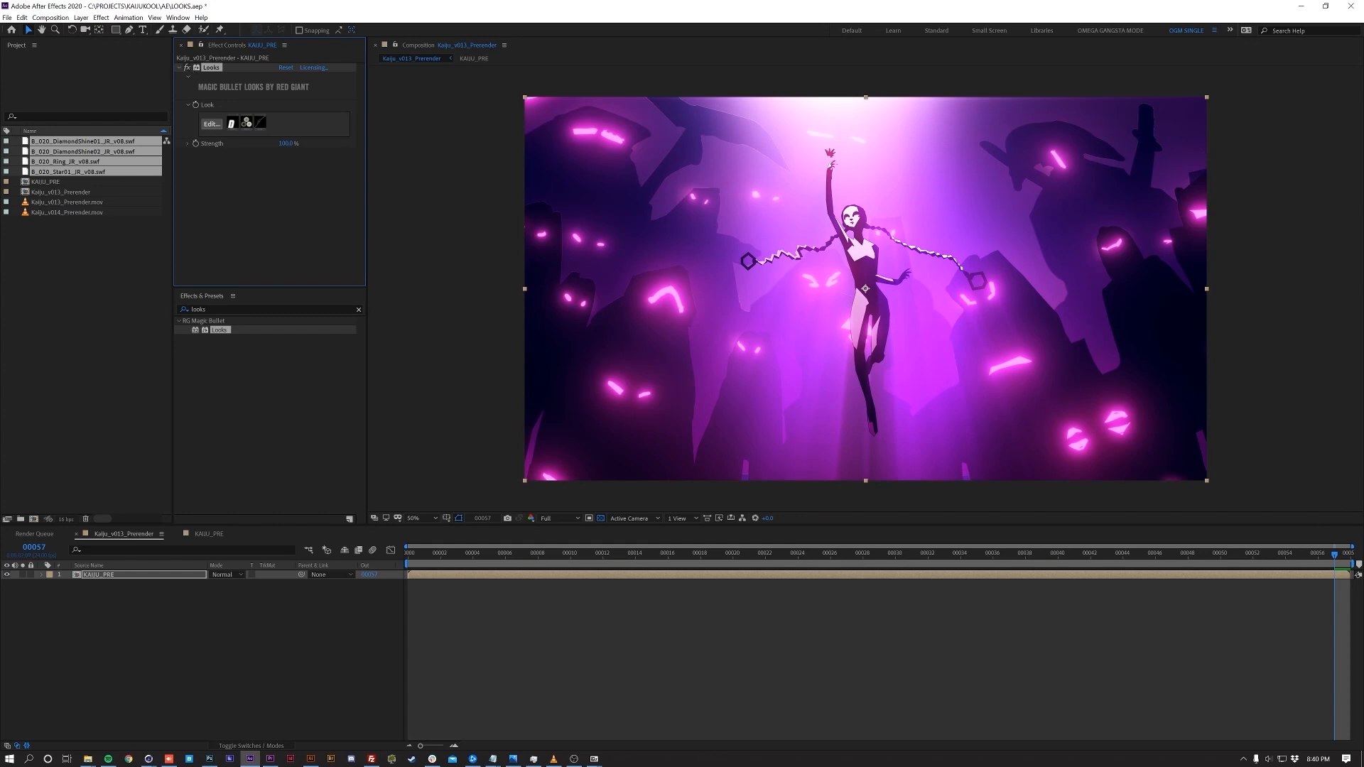